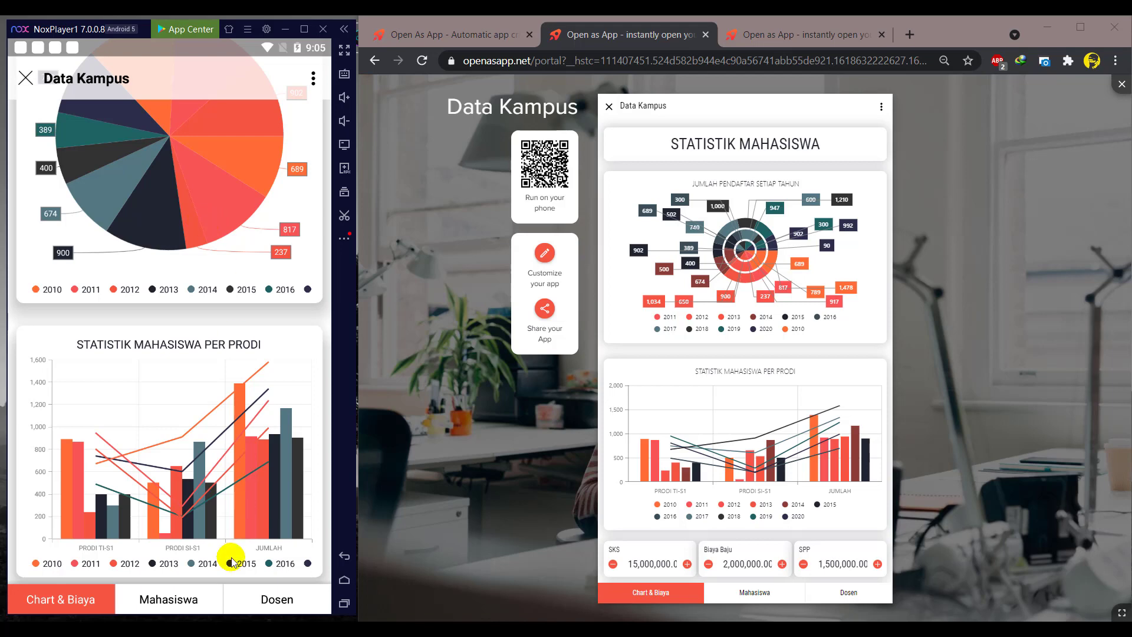
# Go to the Mahasiswa page and expand the Angkatan 2018 group to inspect its students, leaving it collapsed again.
pyautogui.click(167, 601)
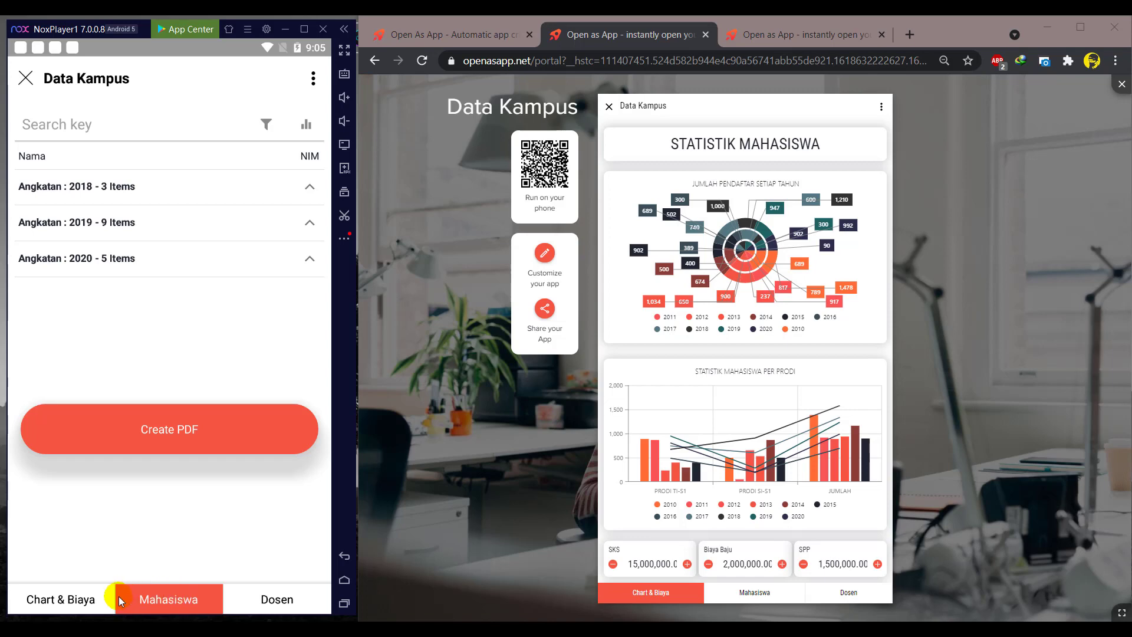
pyautogui.click(103, 599)
pyautogui.click(171, 600)
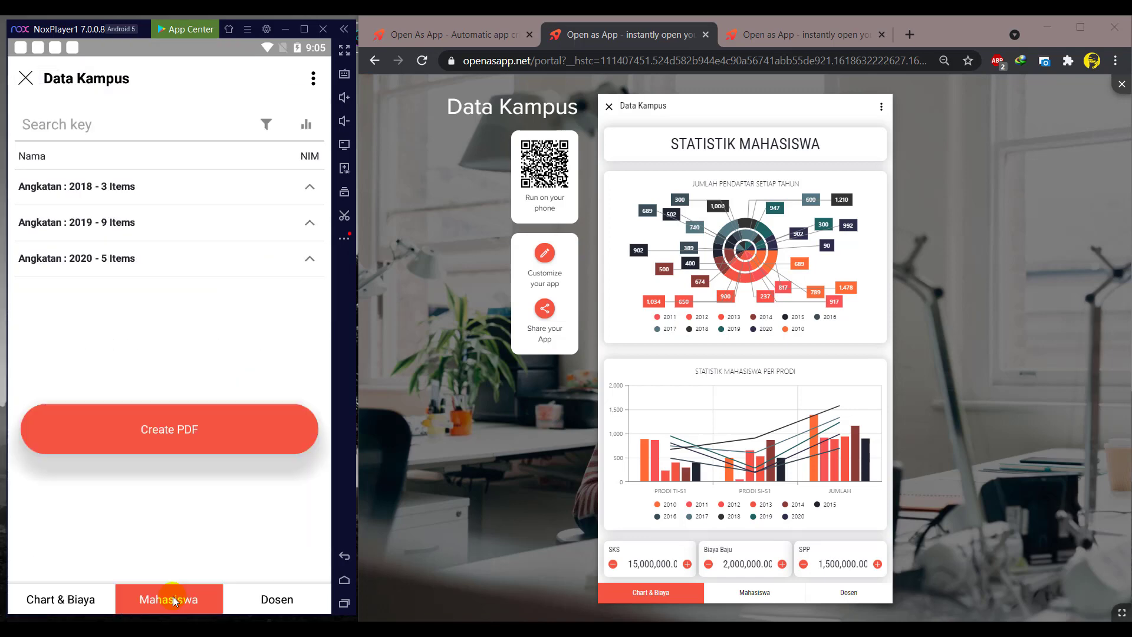
pyautogui.click(265, 599)
pyautogui.click(202, 601)
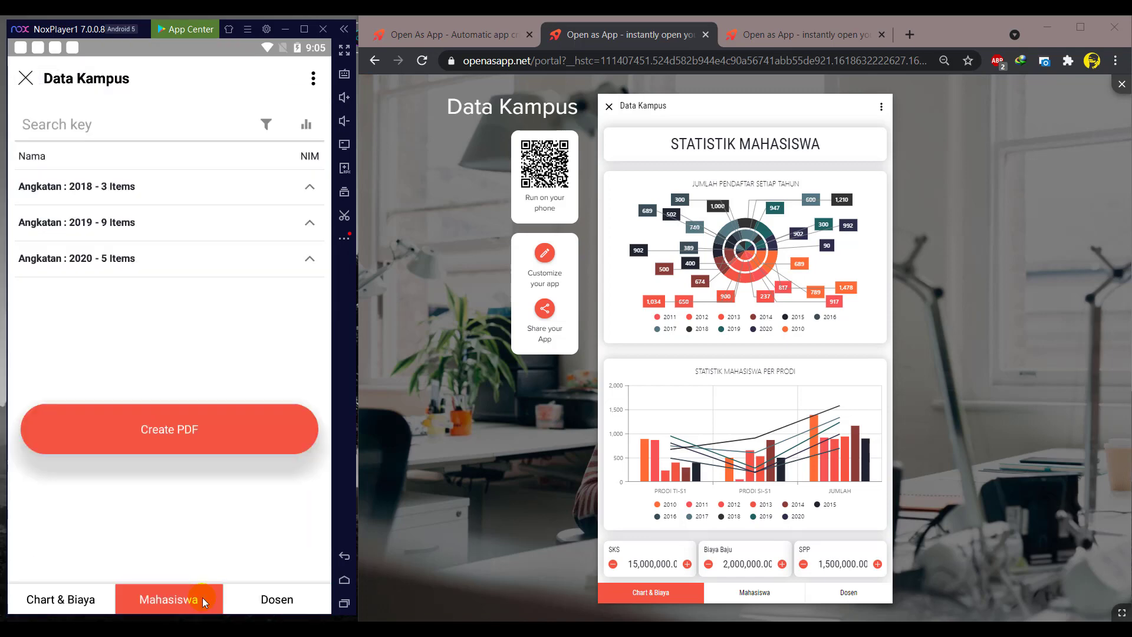
pyautogui.click(290, 187)
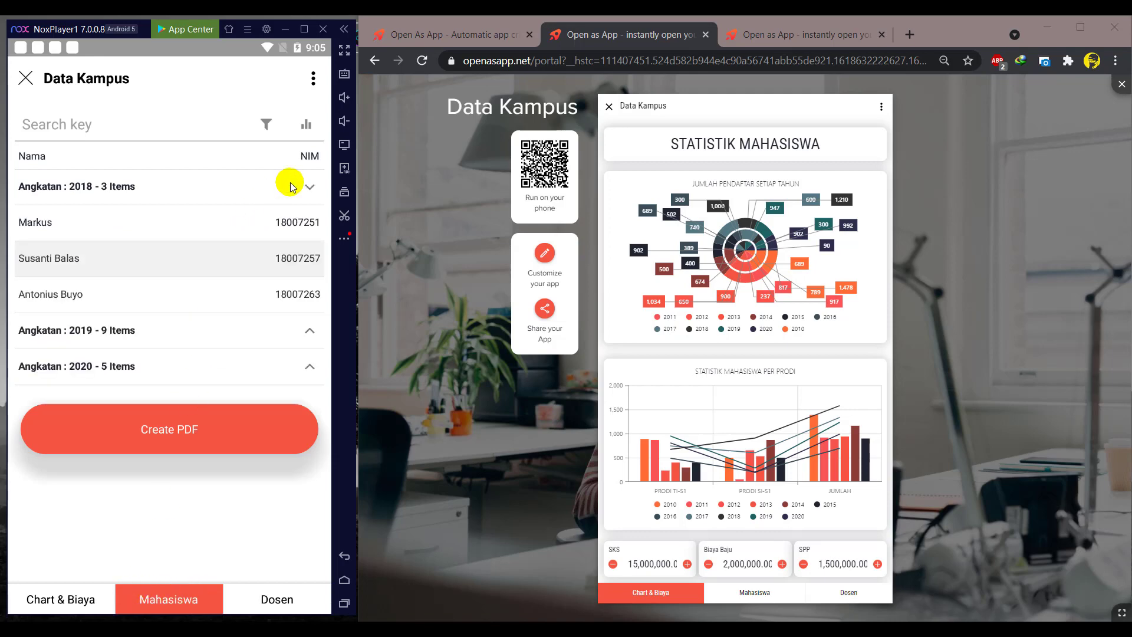
pyautogui.click(290, 186)
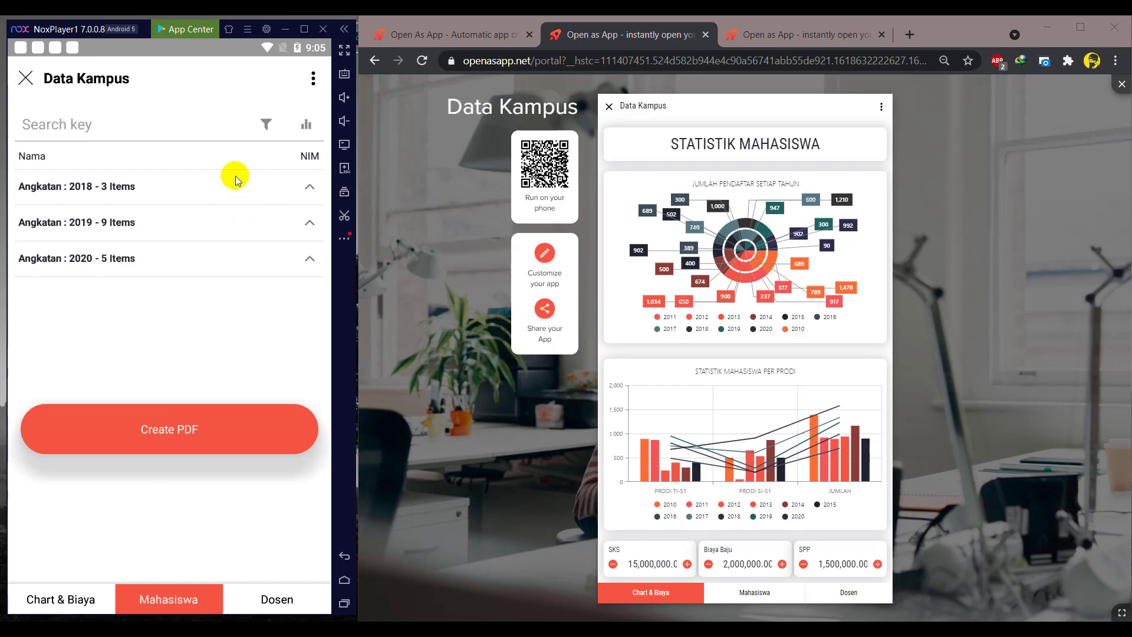
# Filter the student list to PRODI SI-S1 and Angkatan 2018, and check the remaining group.
pyautogui.click(268, 124)
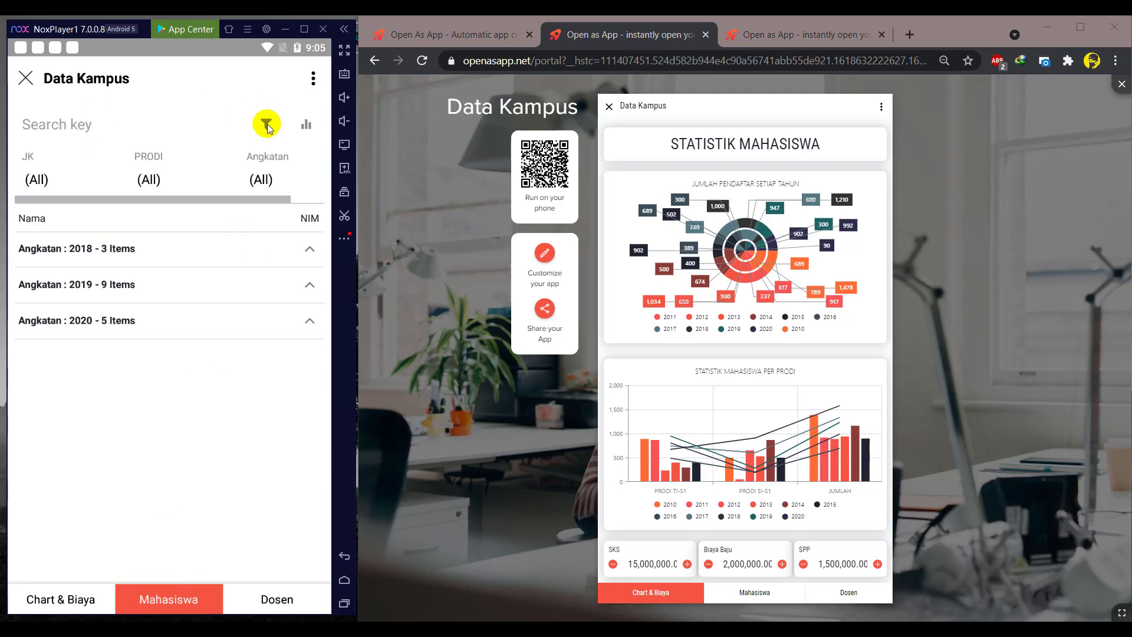
pyautogui.click(157, 181)
pyautogui.click(82, 306)
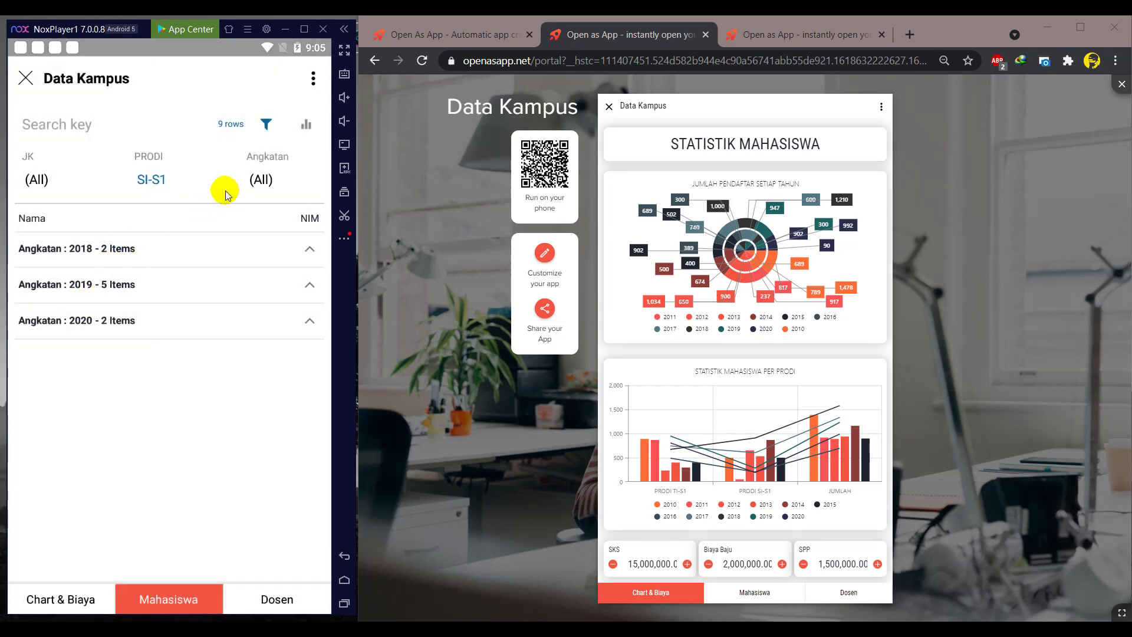
pyautogui.click(254, 181)
pyautogui.click(74, 293)
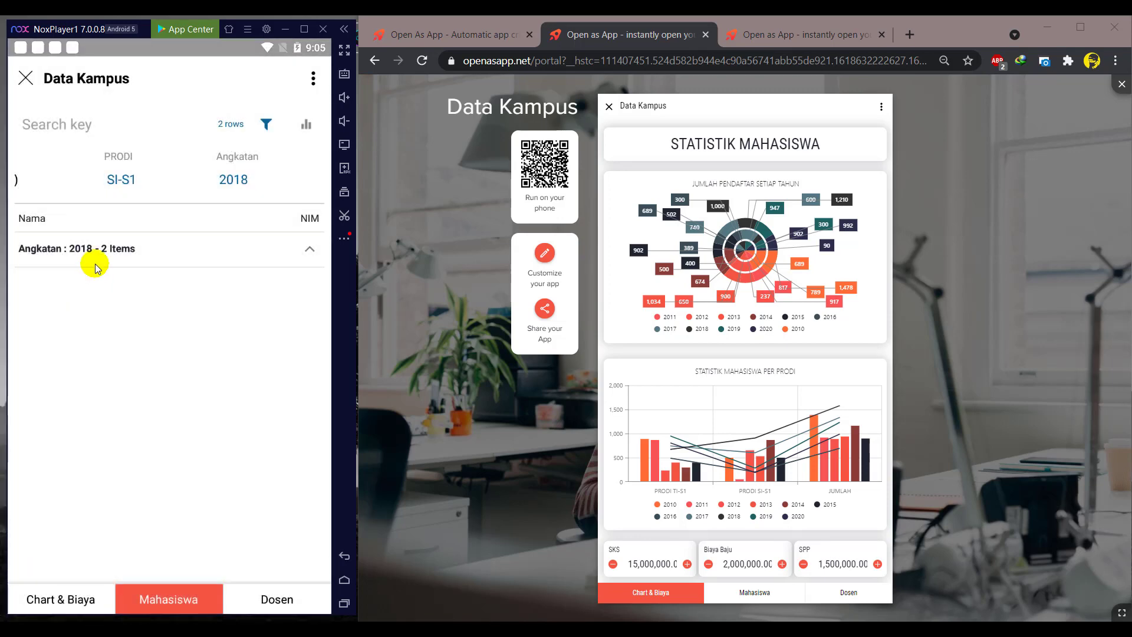
pyautogui.click(142, 249)
pyautogui.click(144, 249)
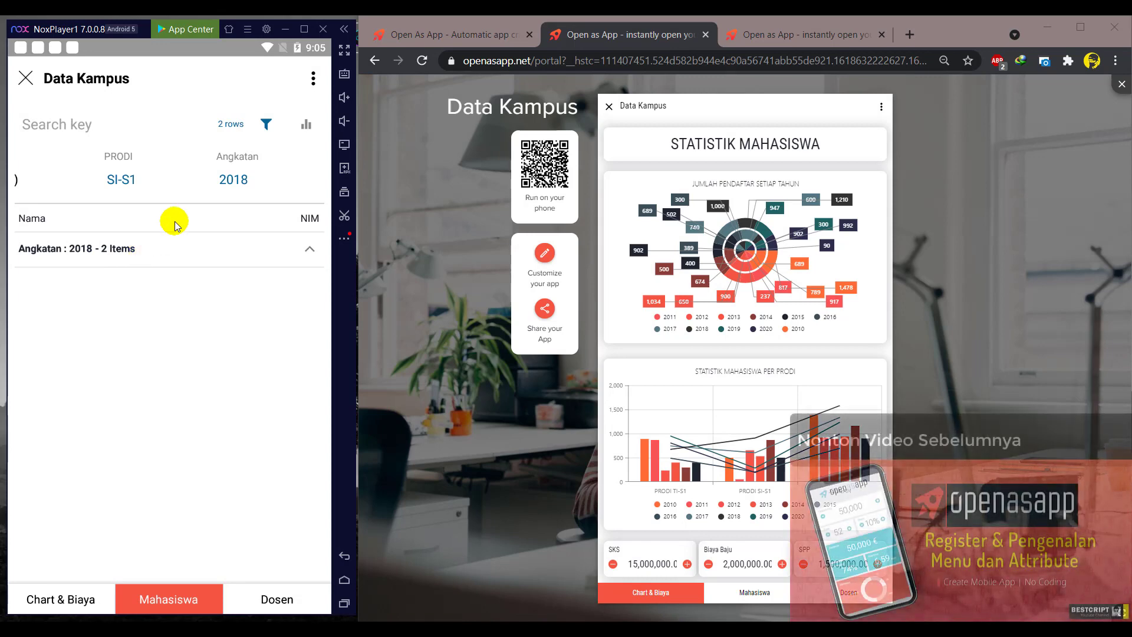
# Close Data Kampus and reopen it from the favorites to review its charts and cost fields.
pyautogui.click(24, 79)
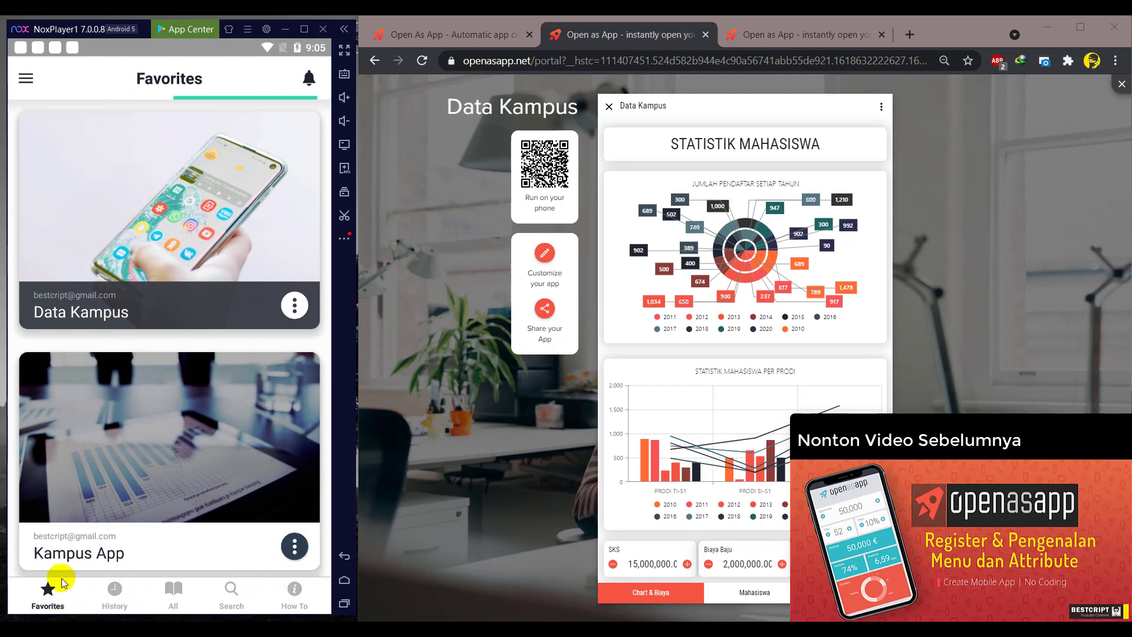
pyautogui.click(155, 212)
pyautogui.scroll(-2, 155, 382)
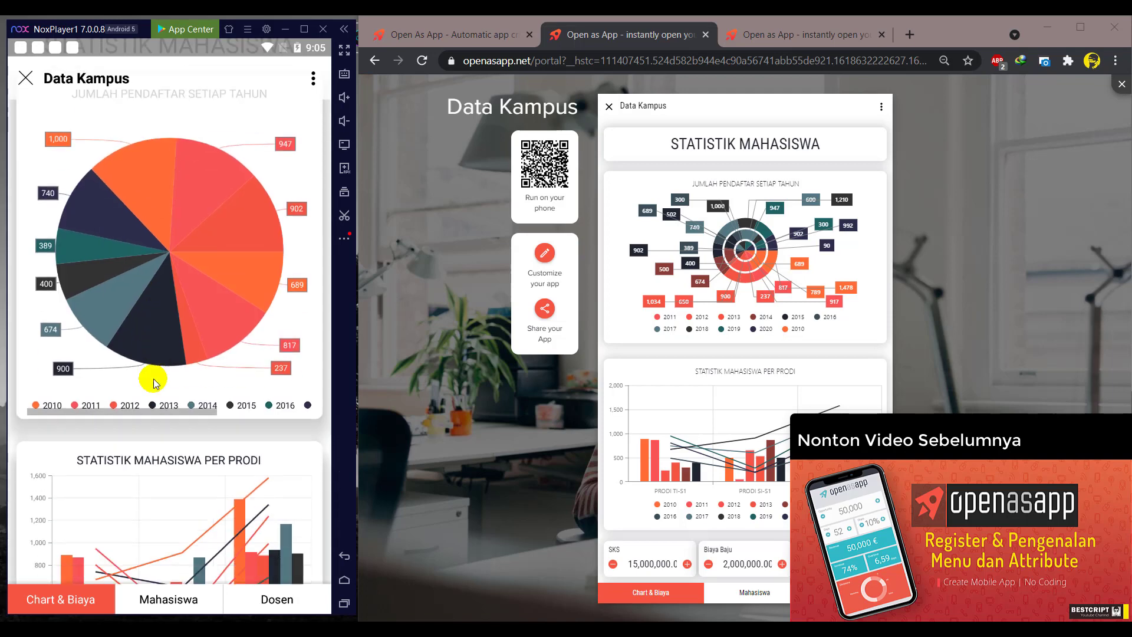
pyautogui.scroll(-5, 154, 383)
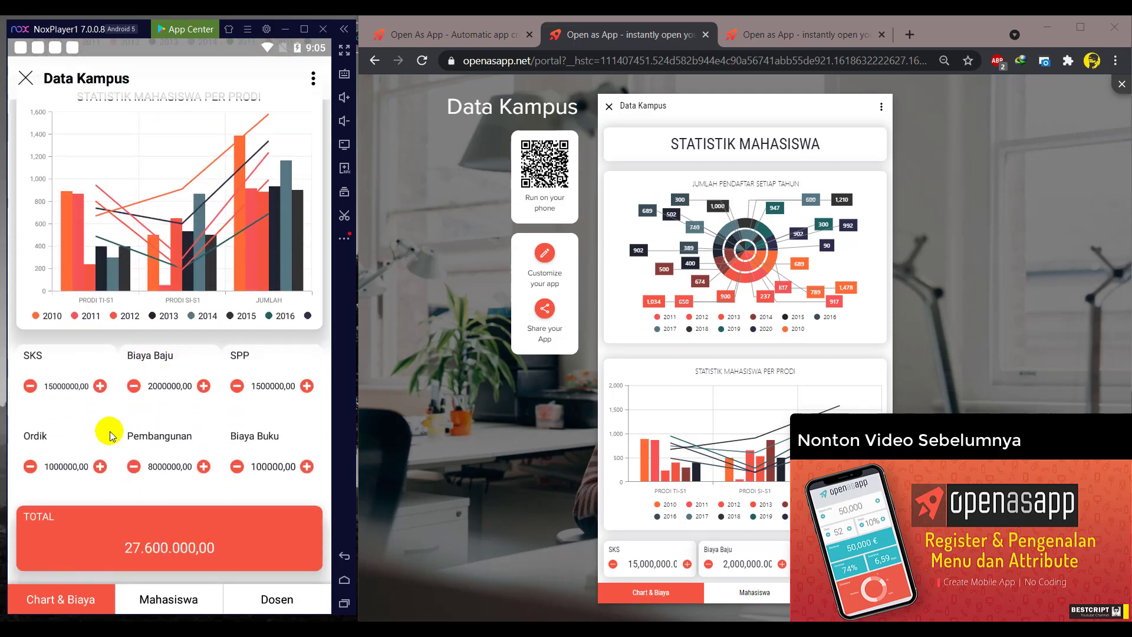
# Raise the SKS cost to 15000003 and change the Ordik cost to 2000001.
pyautogui.click(100, 386)
pyautogui.click(99, 466)
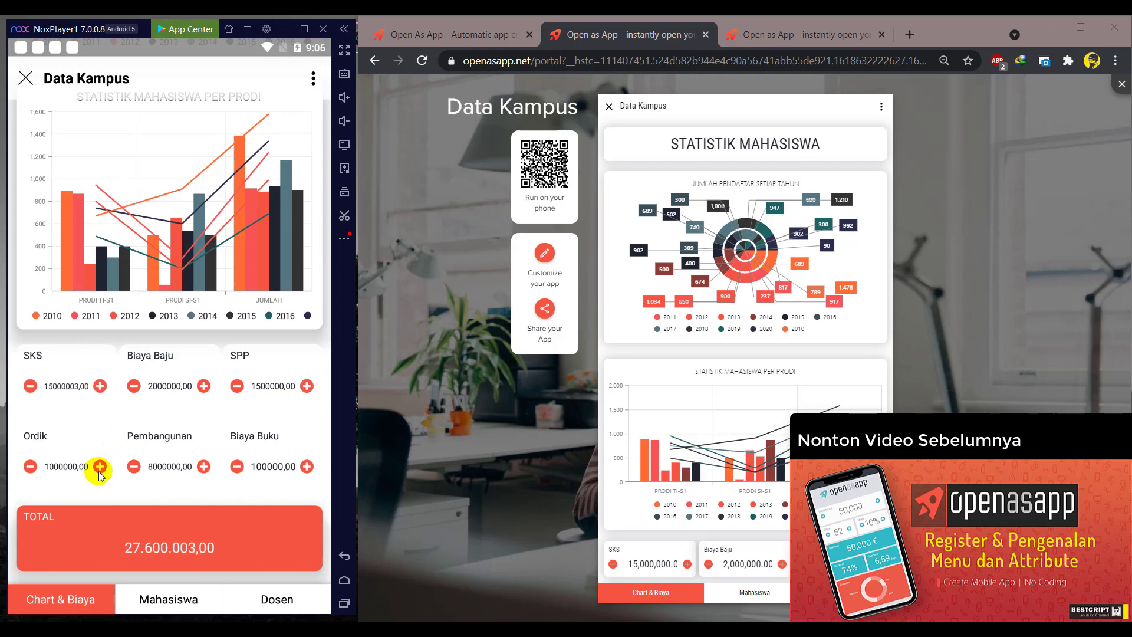
pyautogui.click(62, 469)
pyautogui.doubleClick(47, 470)
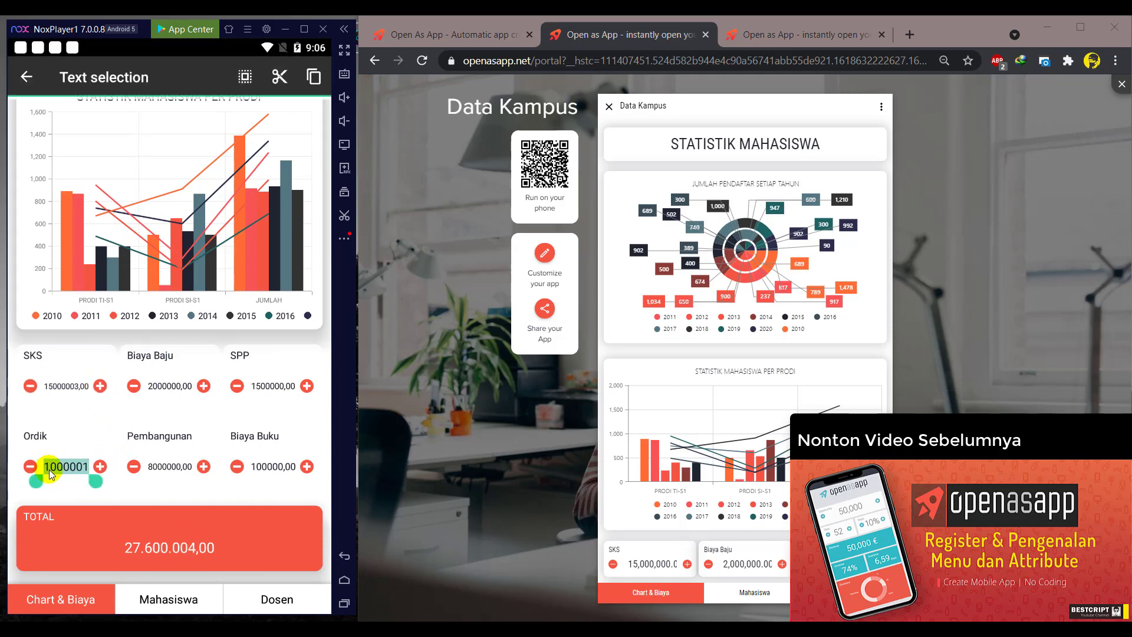
pyautogui.click(47, 470)
pyautogui.doubleClick(47, 470)
pyautogui.click(52, 470)
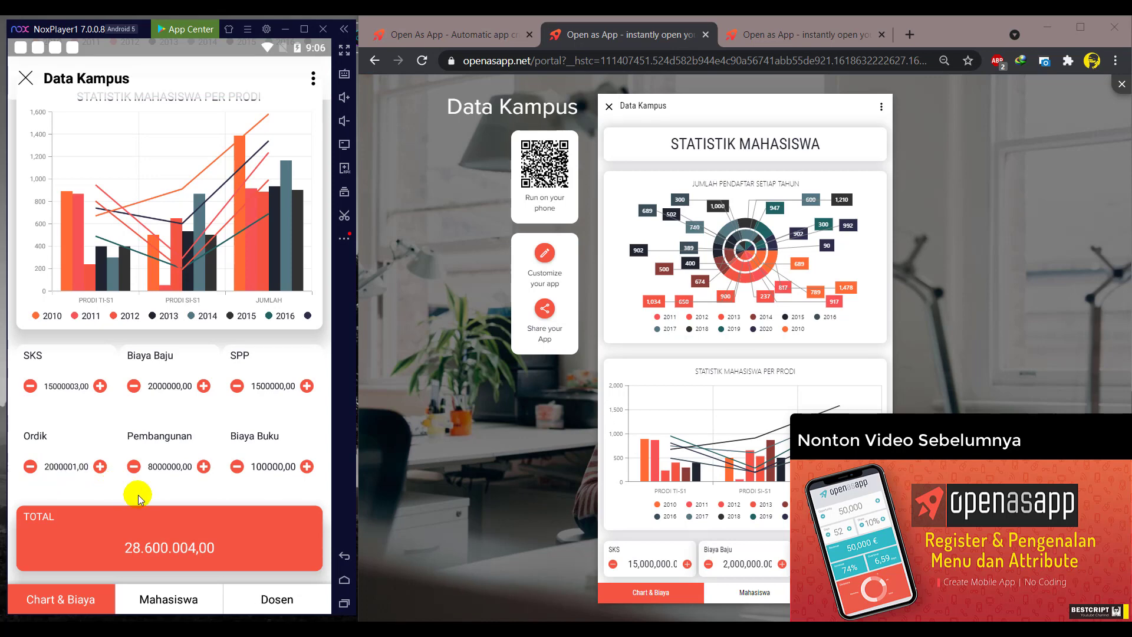
# Go to the Dosen page, view the first lecturer's detail record, and return to the list.
pyautogui.click(159, 602)
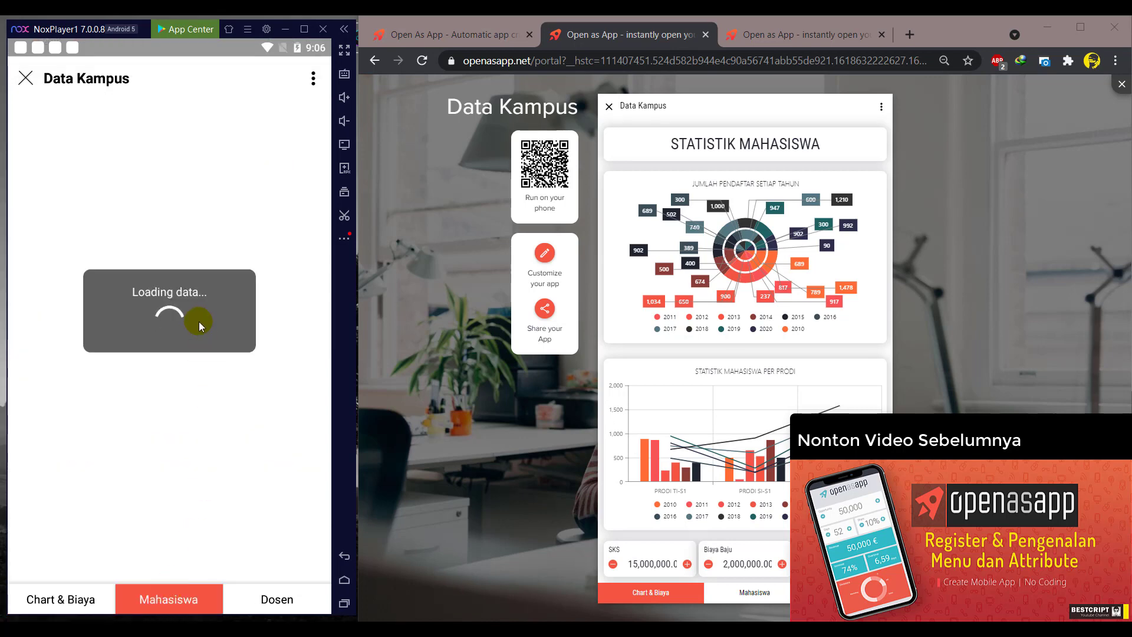
pyautogui.click(290, 600)
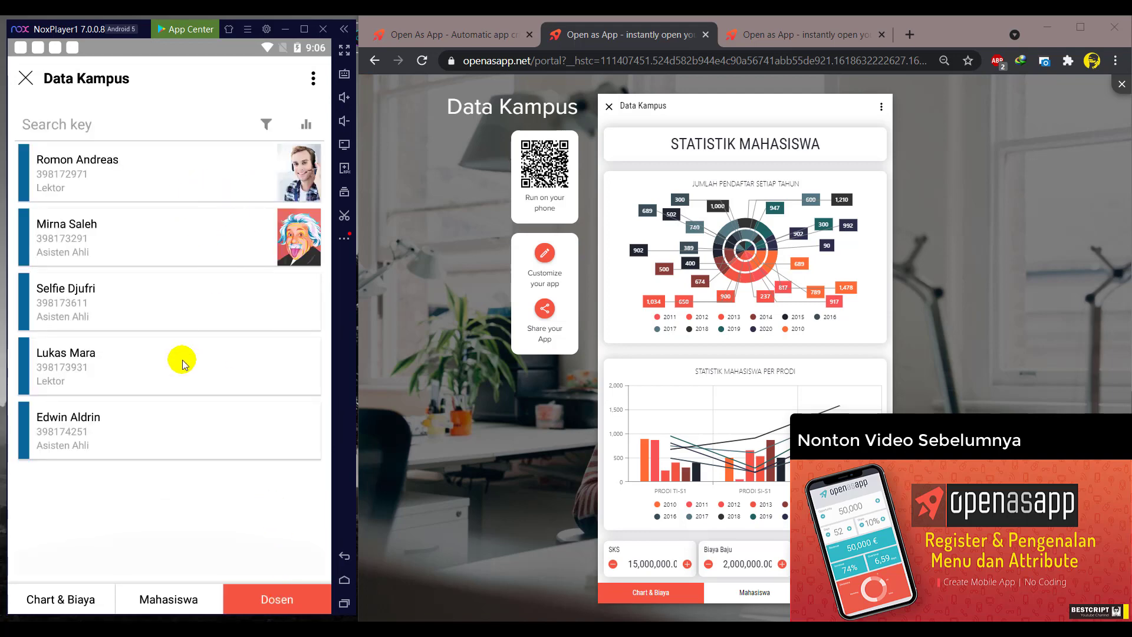
pyautogui.click(130, 167)
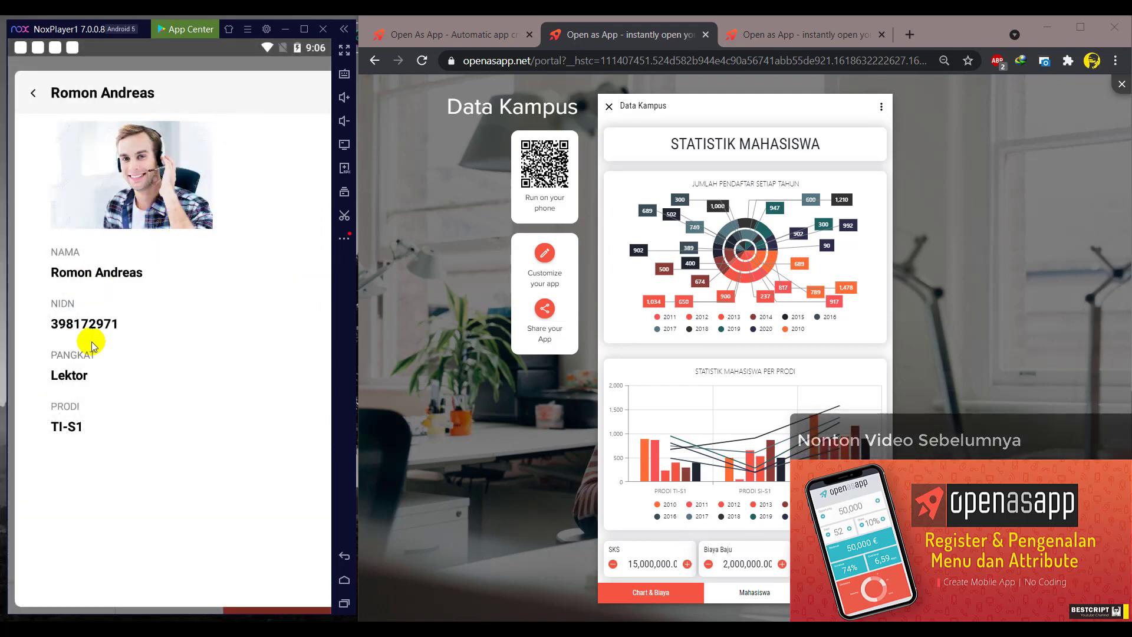
pyautogui.click(34, 100)
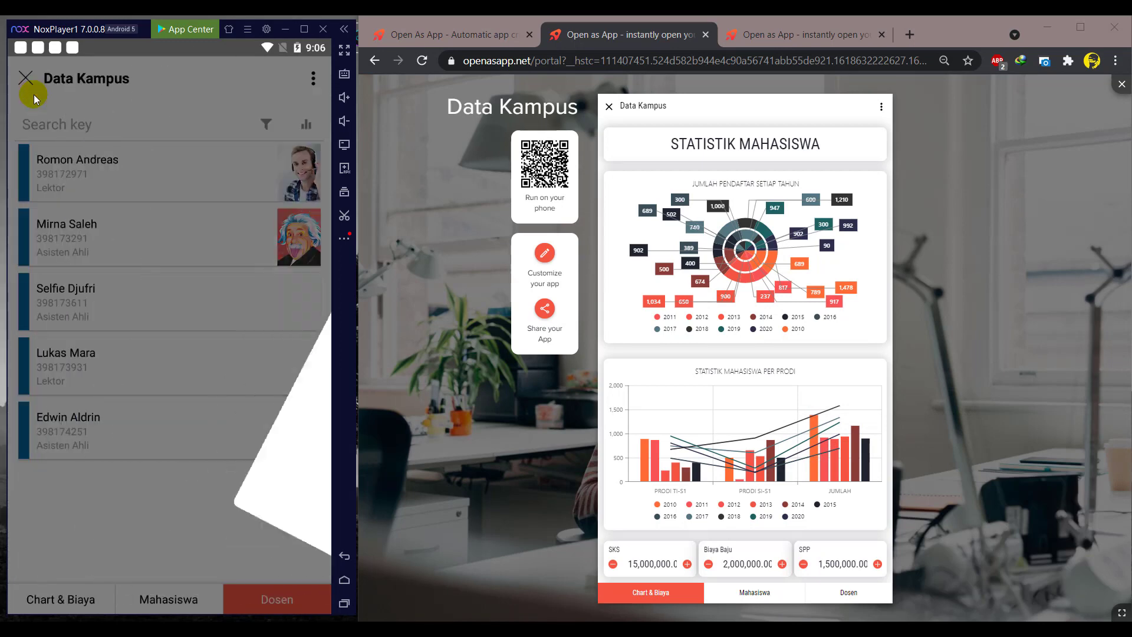
# View the detail record of the first student in the Angkatan 2018 group on the Mahasiswa page, and close it.
pyautogui.click(180, 601)
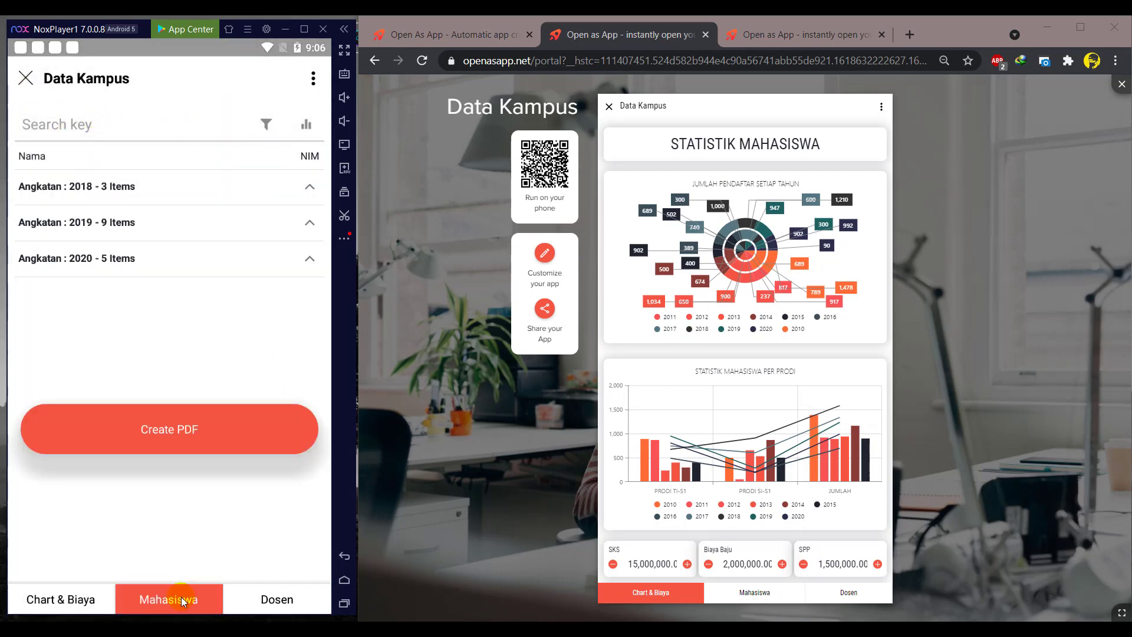
pyautogui.click(139, 186)
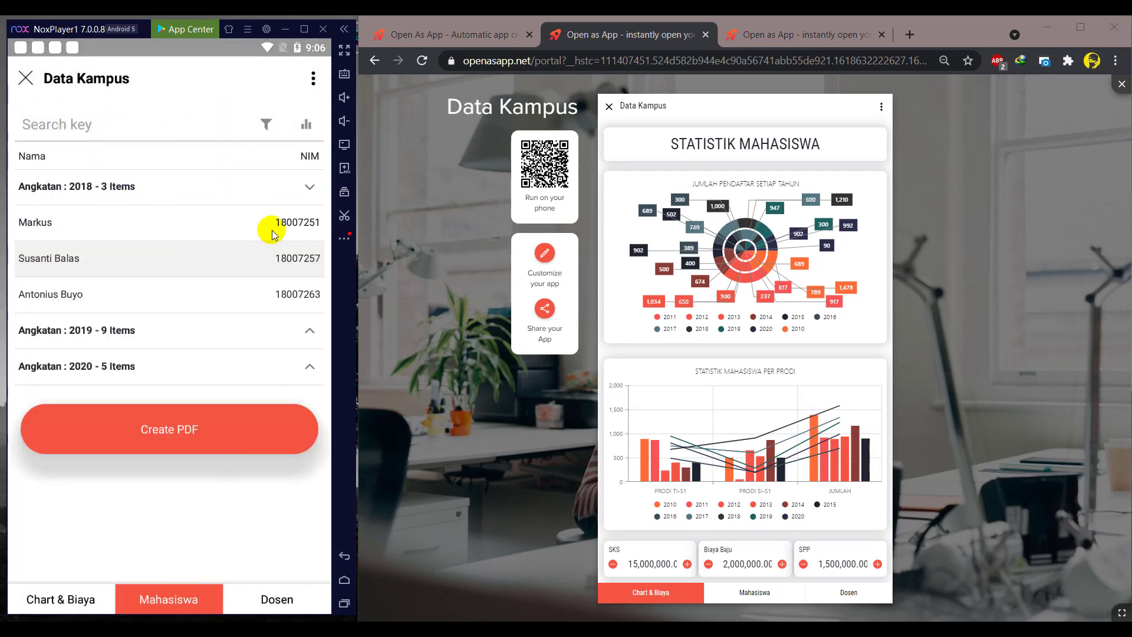
pyautogui.click(259, 227)
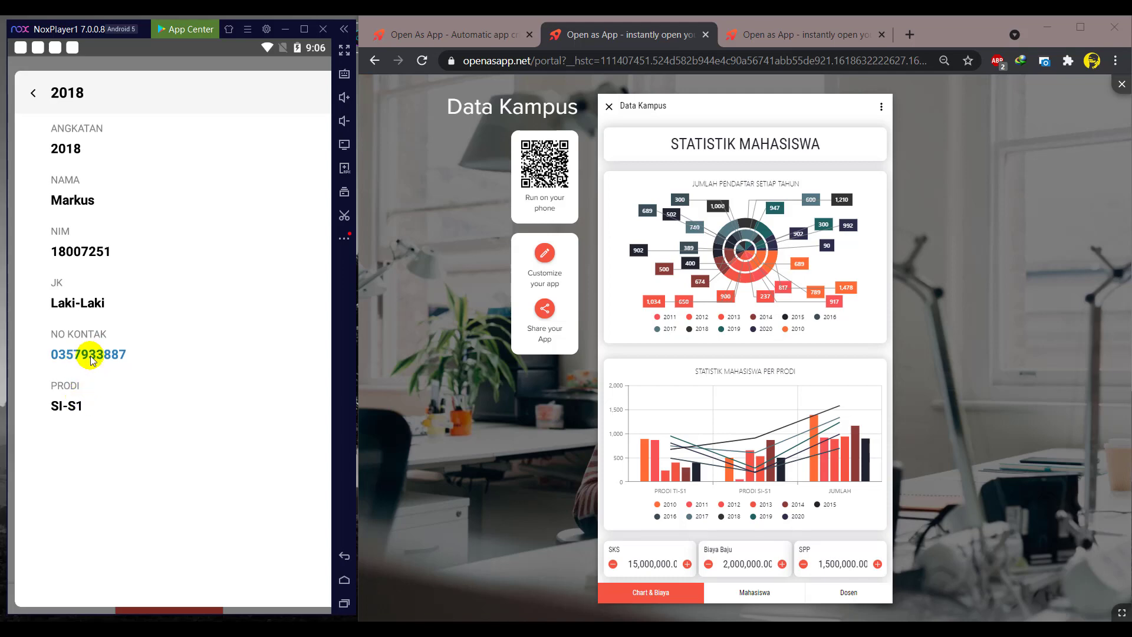
pyautogui.click(33, 93)
# Try to create a PDF from the Mahasiswa page.
pyautogui.click(83, 592)
pyautogui.click(168, 600)
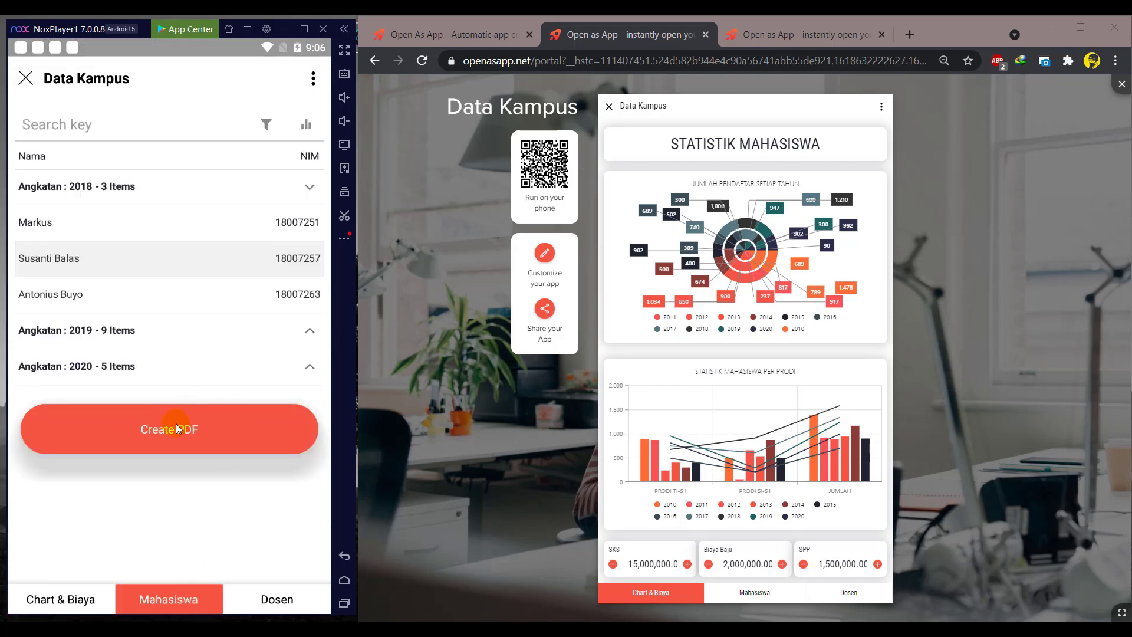
pyautogui.click(190, 430)
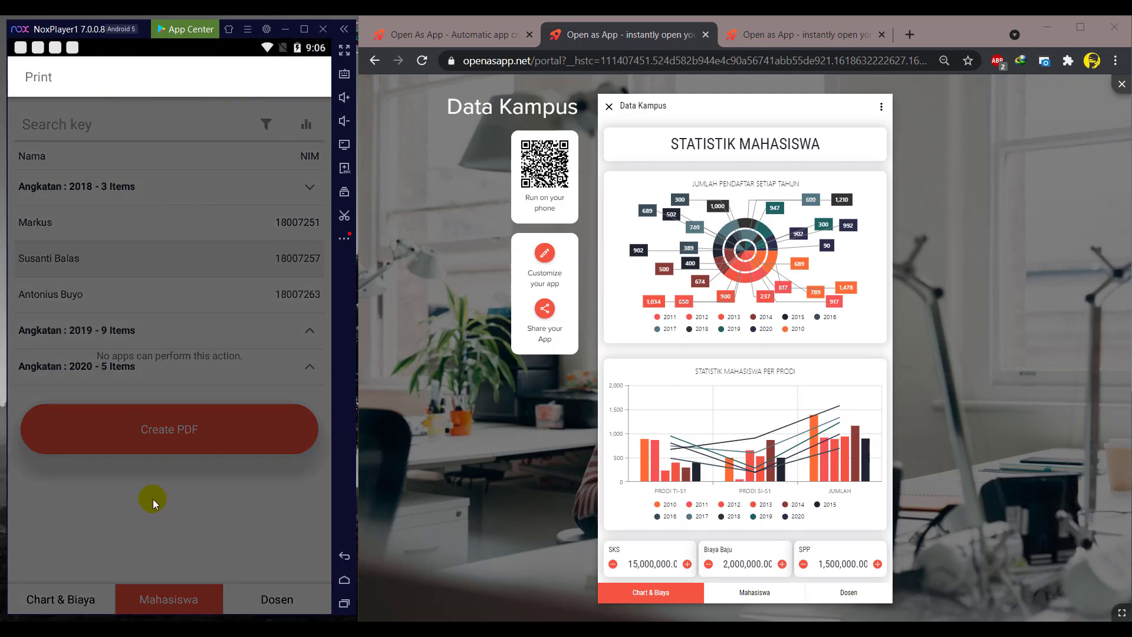
# Review the cost fields in the browser preview of Data Kampus, and visit its Mahasiswa and Dosen pages.
pyautogui.scroll(-2, 719, 379)
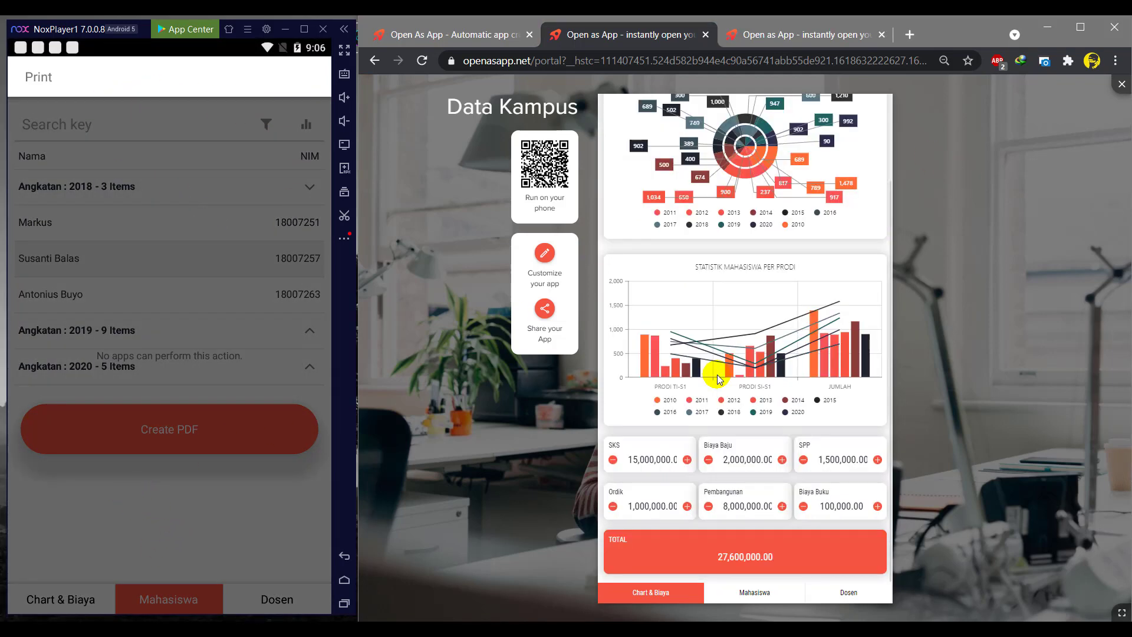
pyautogui.click(783, 590)
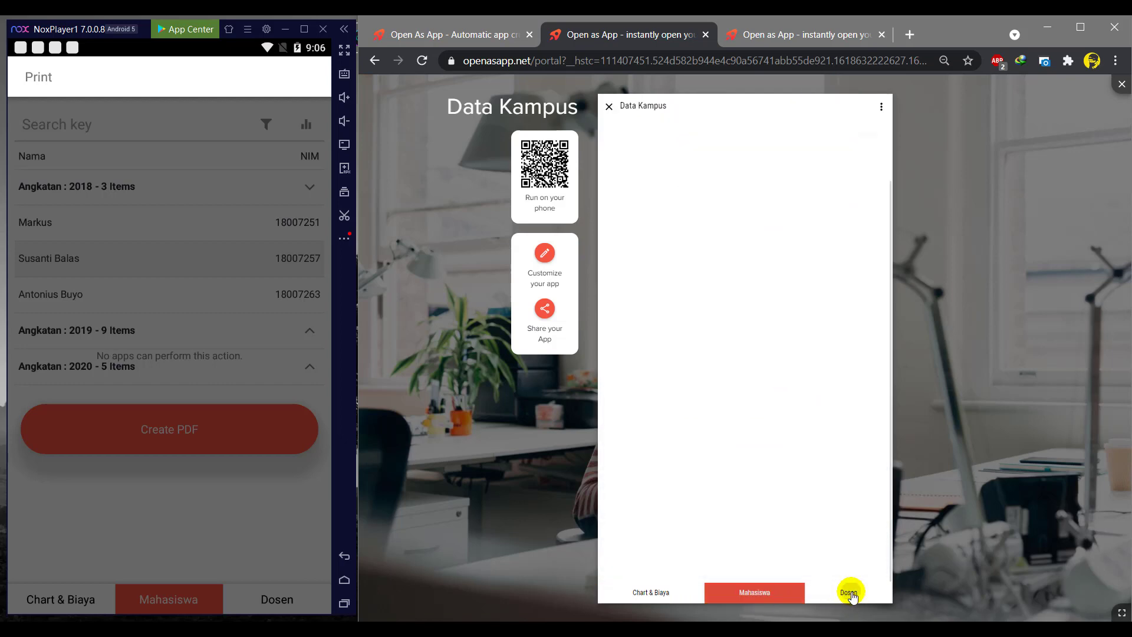
pyautogui.click(850, 590)
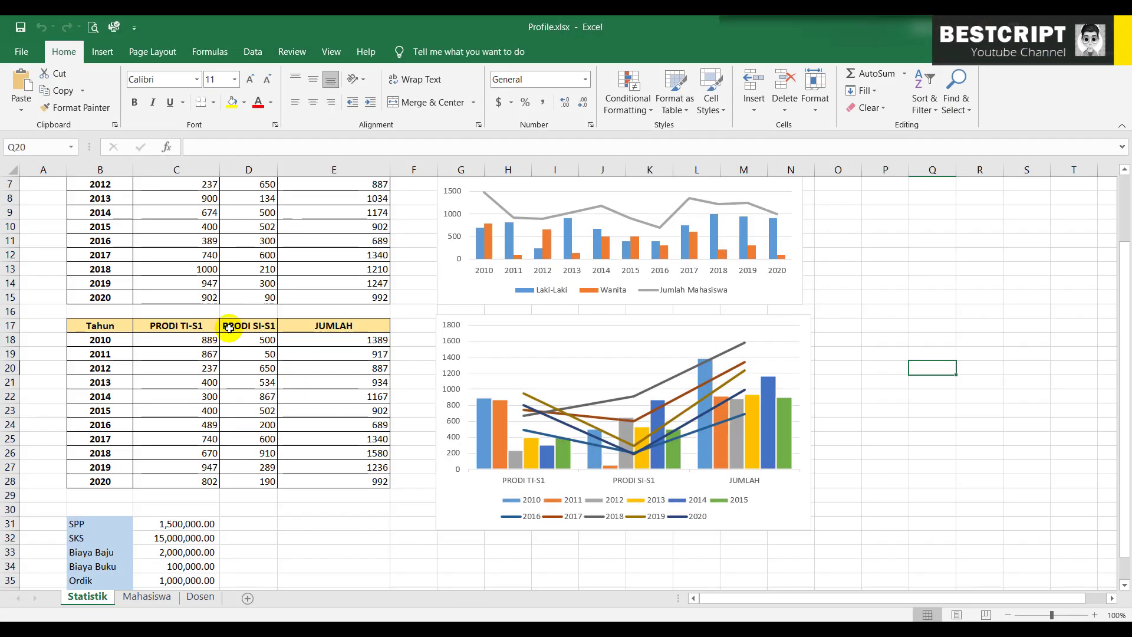
# Examine the Statistik sheet of Profile.xlsx in Excel, selecting tables B4:E15 and B17:E28 and viewing the cost table below.
pyautogui.scroll(1, 229, 328)
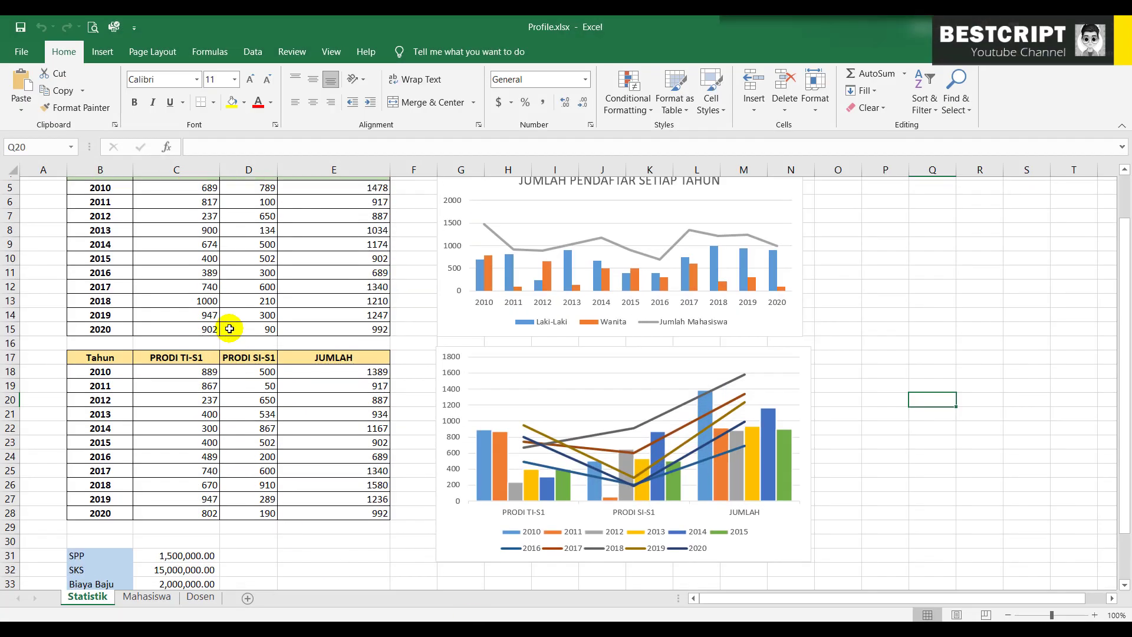
pyautogui.scroll(2, 229, 329)
pyautogui.moveTo(76, 225); pyautogui.dragTo(367, 385)
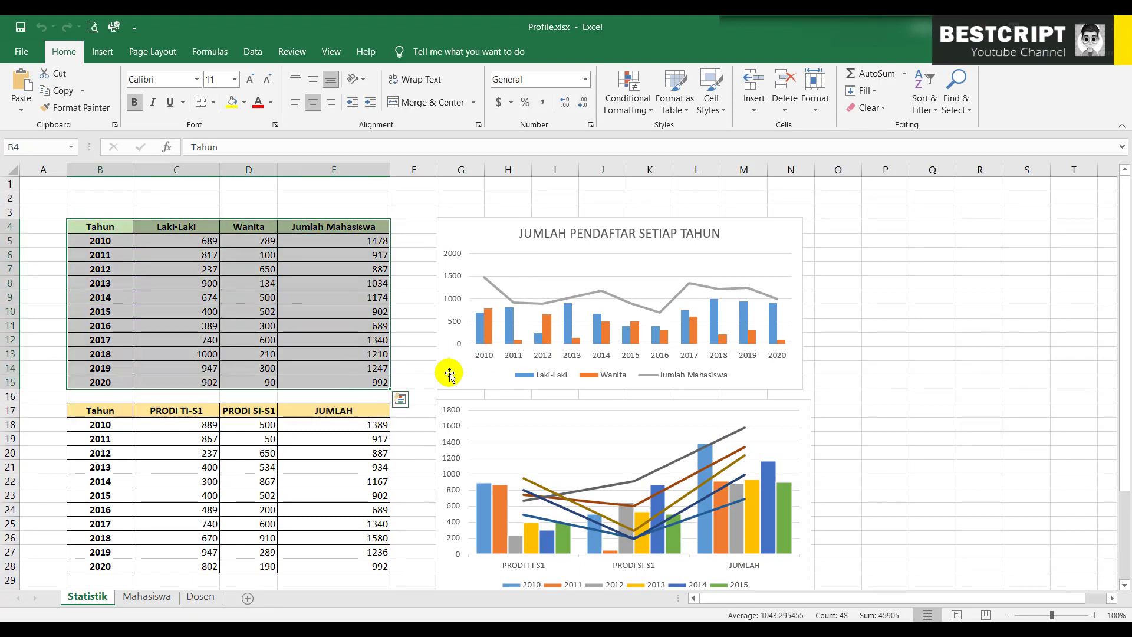
pyautogui.moveTo(97, 413); pyautogui.dragTo(367, 562)
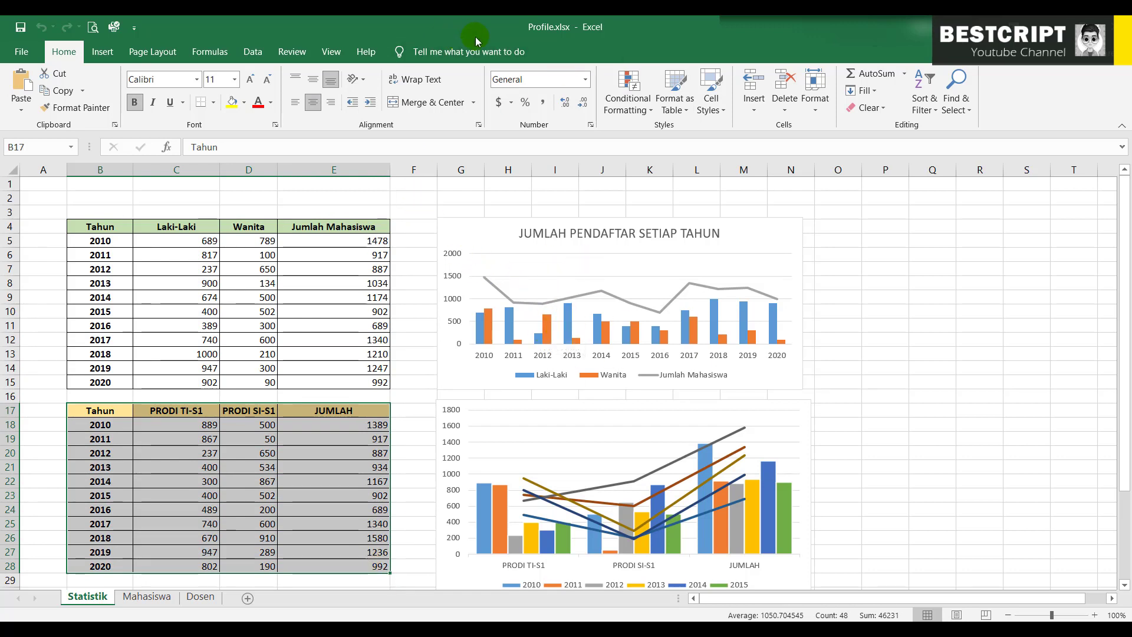
pyautogui.scroll(-2, 720, 392)
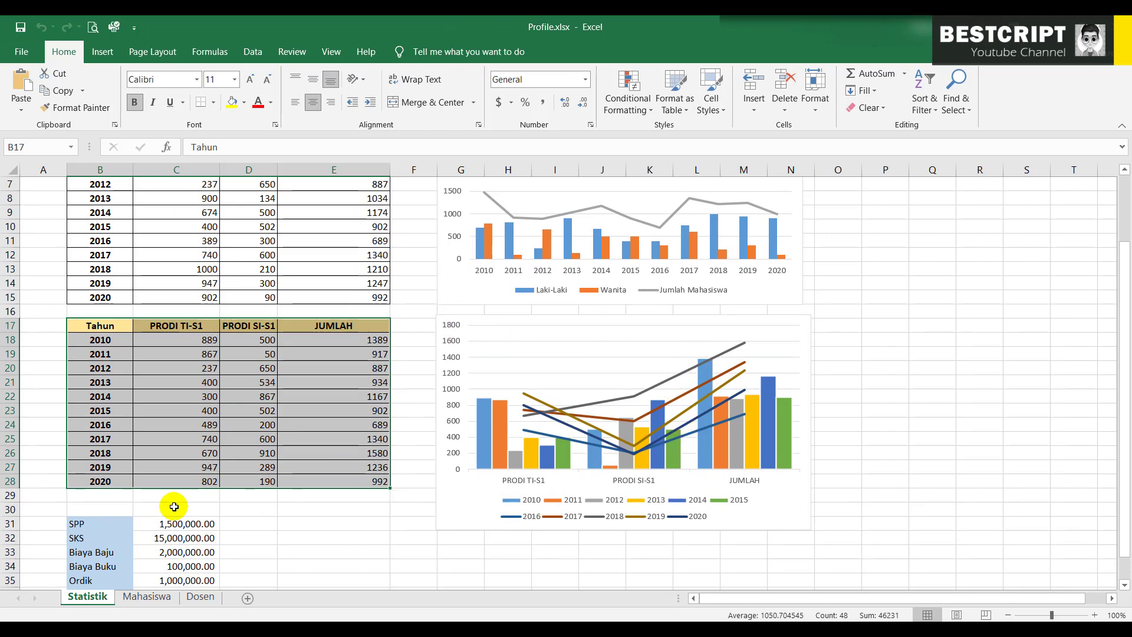
pyautogui.scroll(-3, 167, 499)
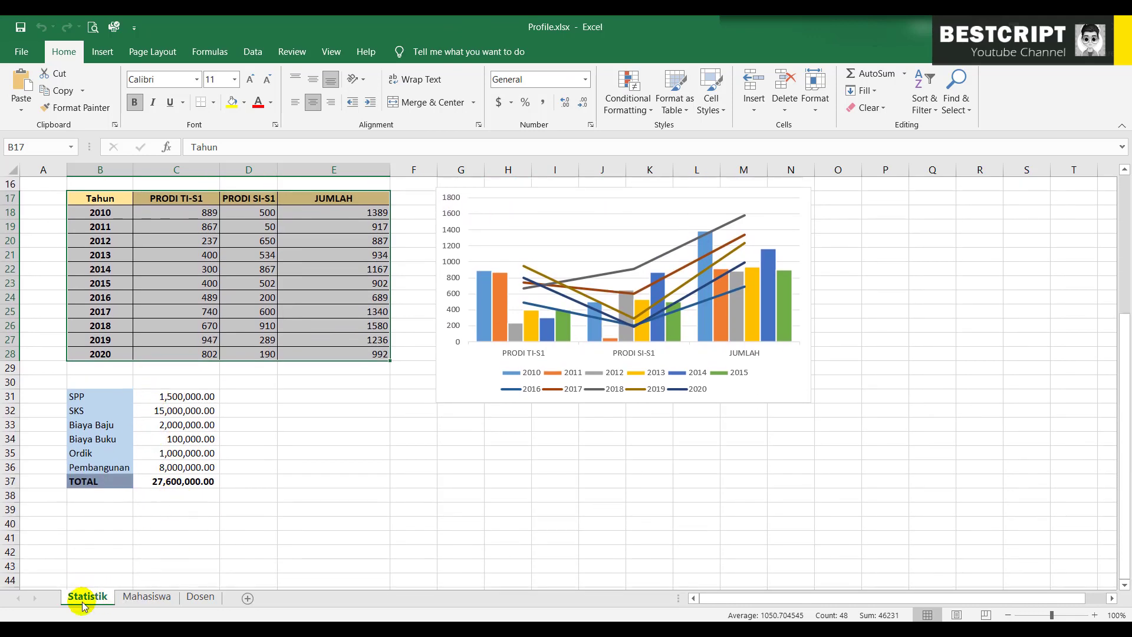
# Inspect the student records in A3:F19 on the Mahasiswa sheet and the lecturer table on the Dosen sheet.
pyautogui.click(147, 596)
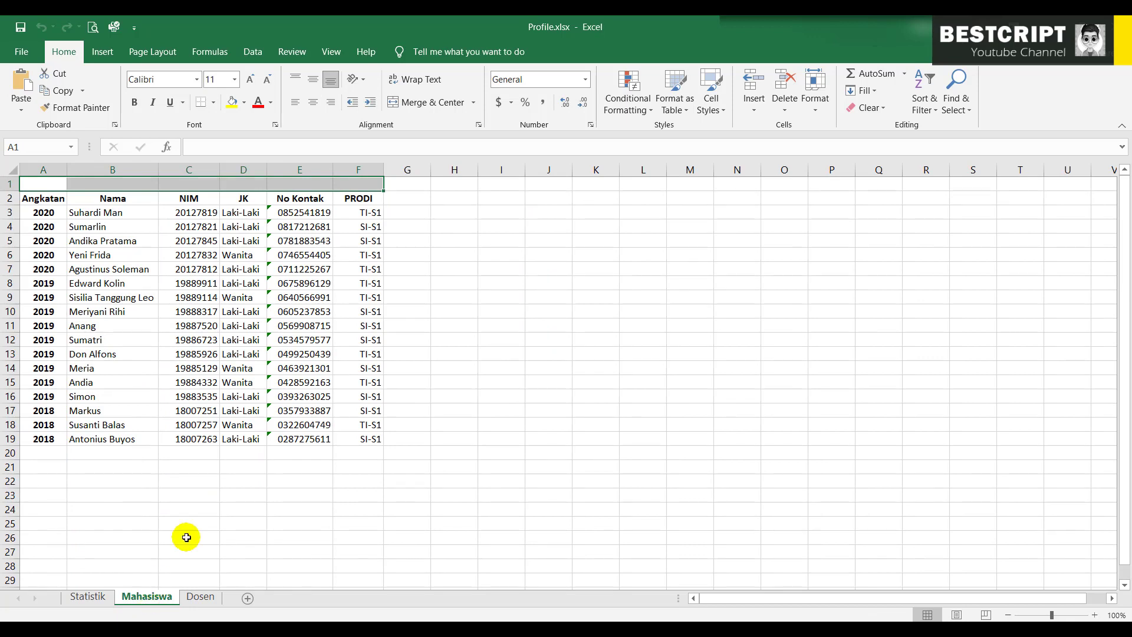
pyautogui.moveTo(42, 213); pyautogui.dragTo(364, 438)
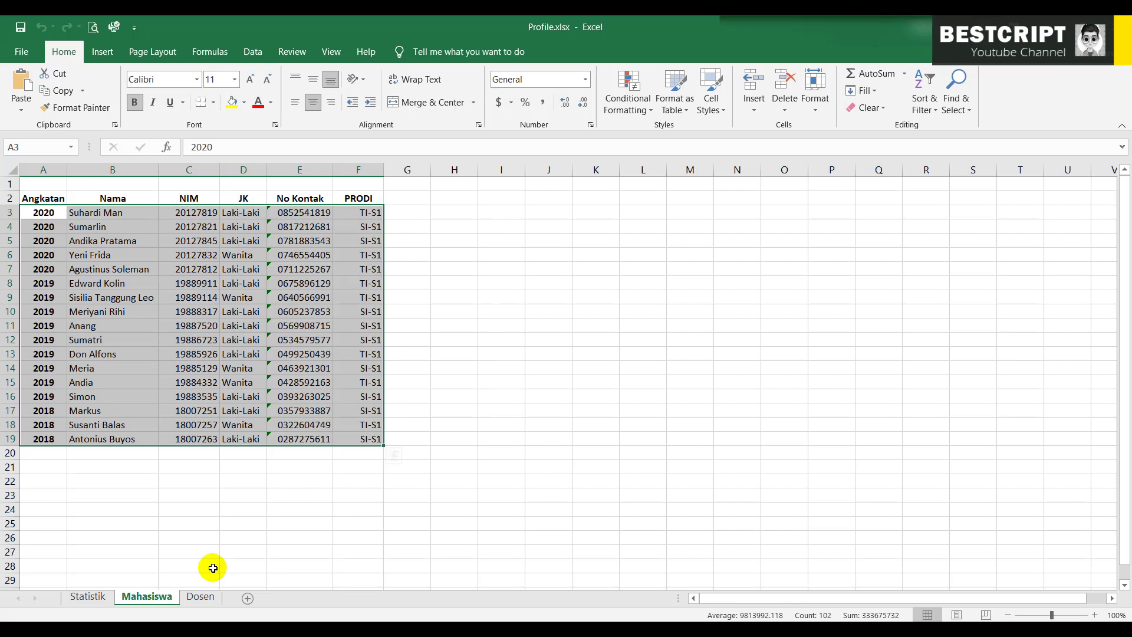
pyautogui.click(201, 597)
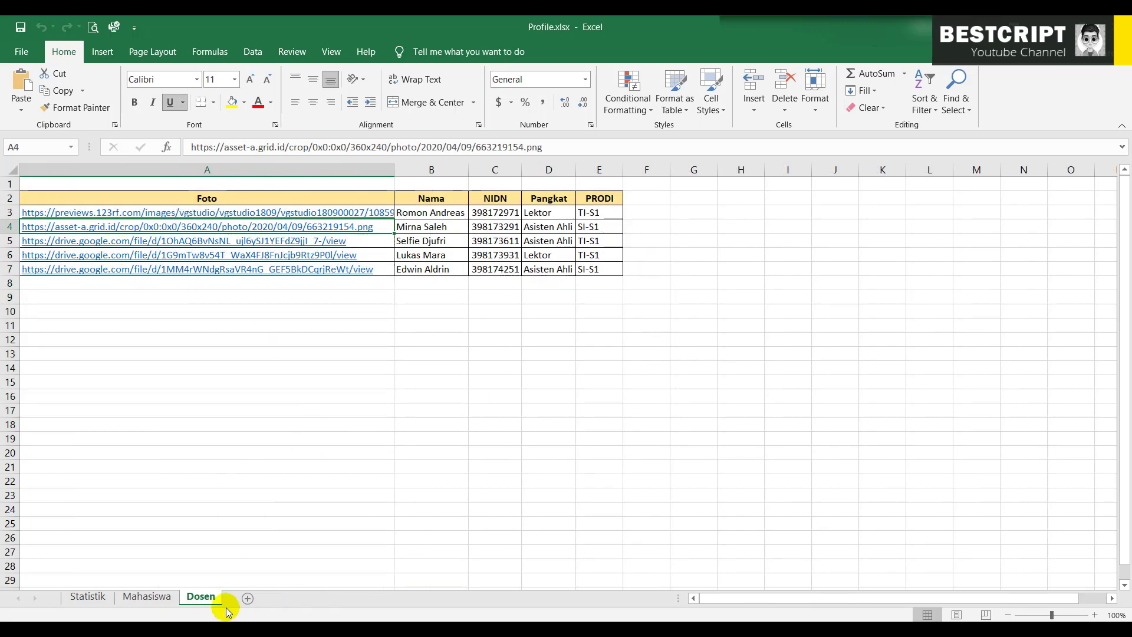
# Review the Statistik, Mahasiswa and Dosen sheets of Profile.xlsx, switching between them to compare their tables.
pyautogui.click(157, 598)
pyautogui.click(87, 597)
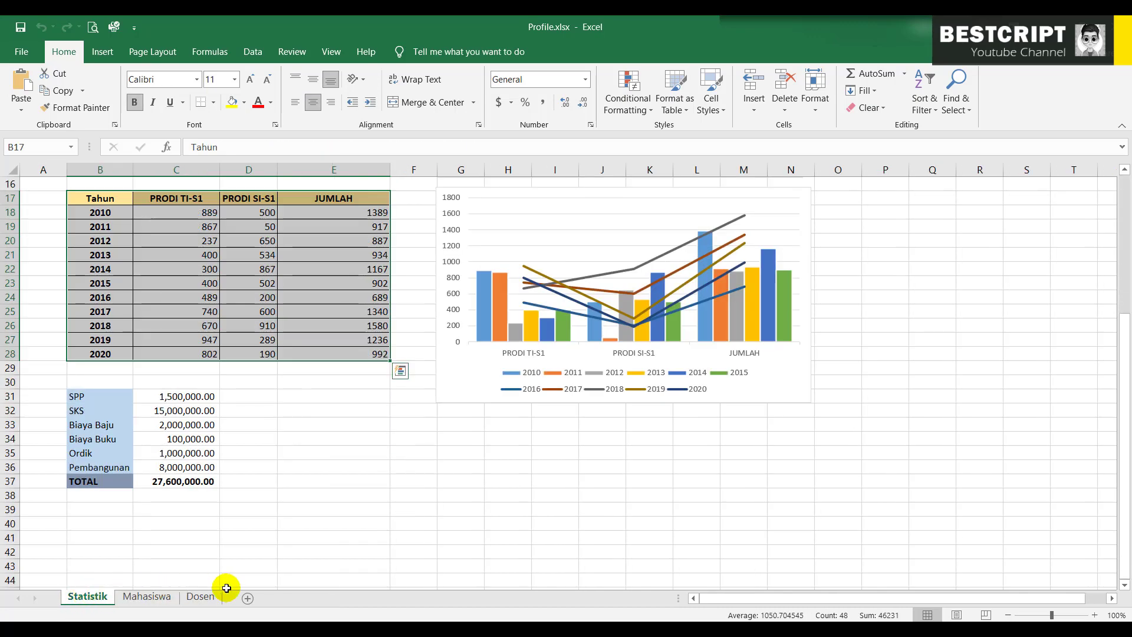
pyautogui.click(200, 599)
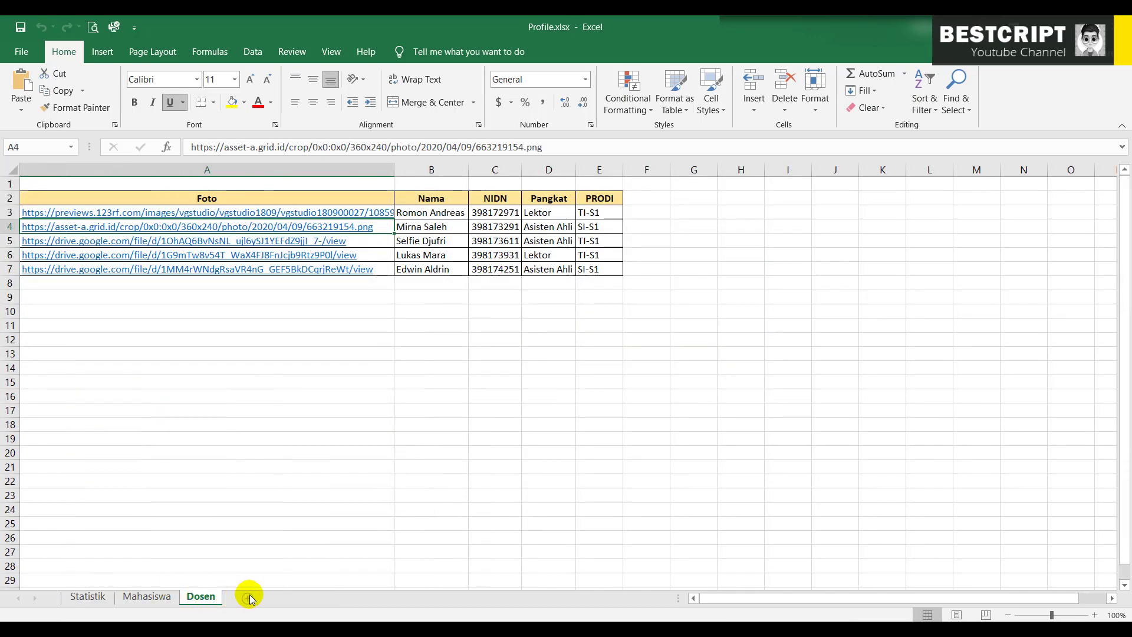
pyautogui.click(146, 598)
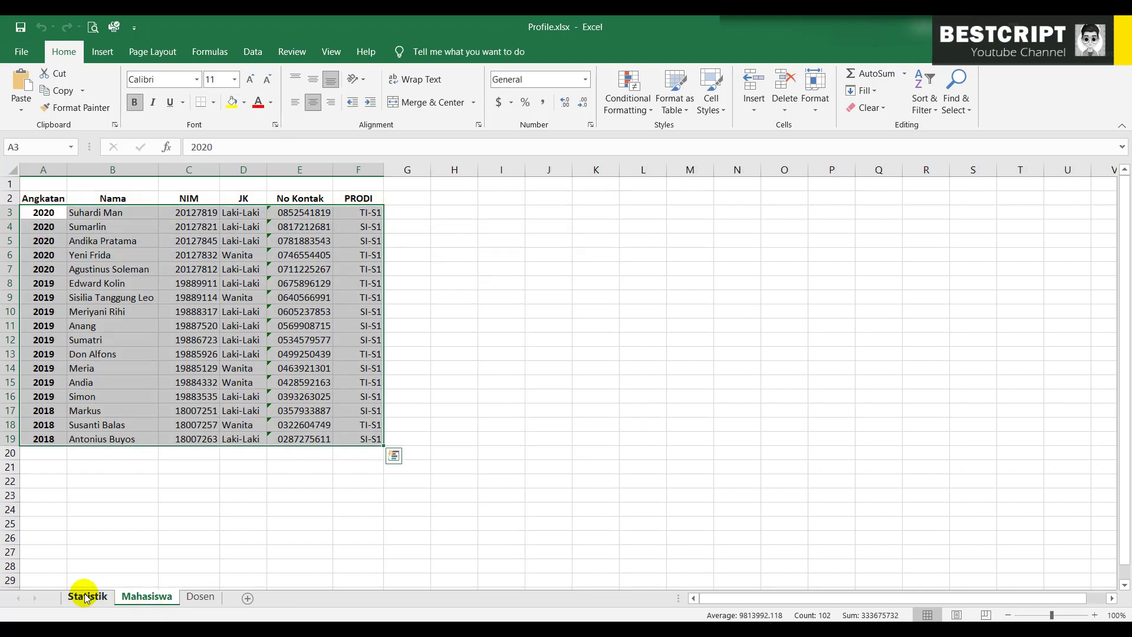
pyautogui.click(88, 598)
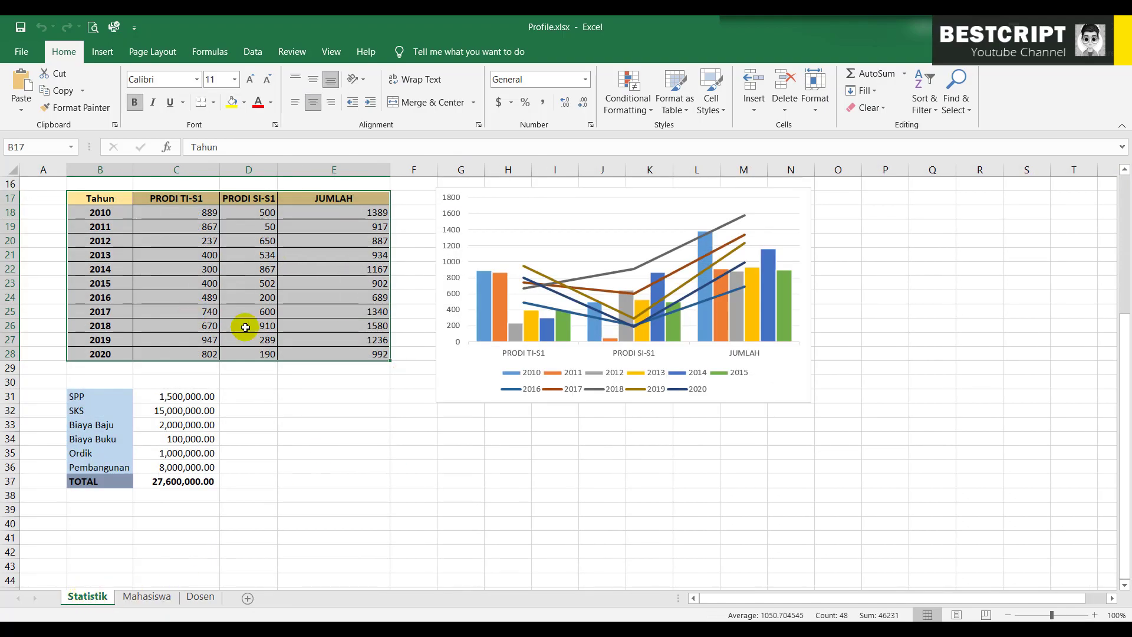
pyautogui.scroll(5, 245, 424)
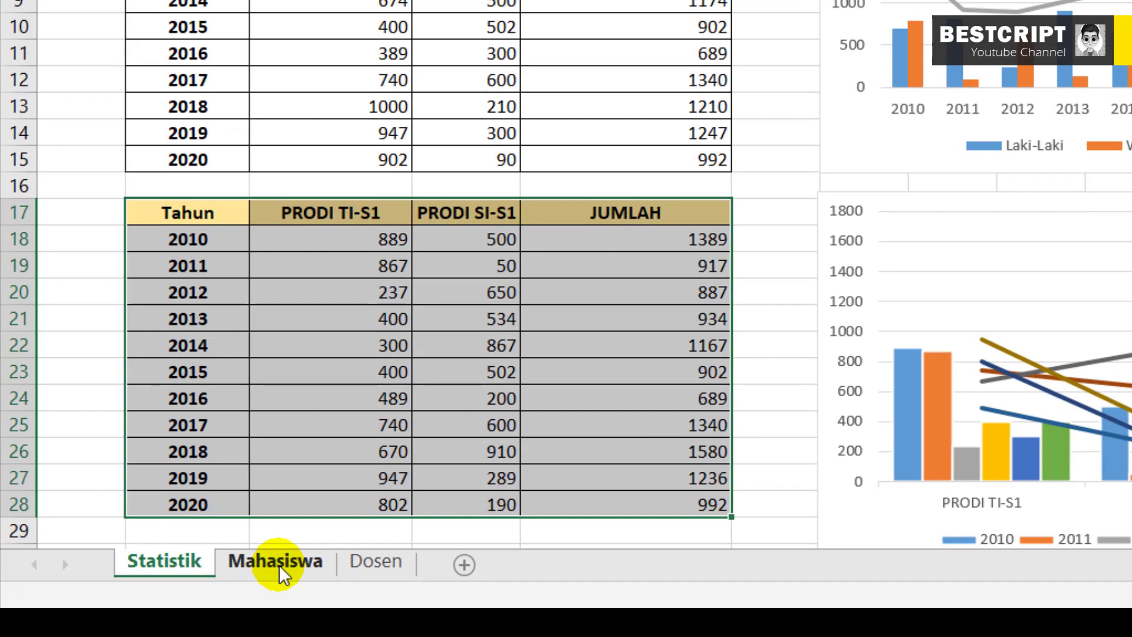
pyautogui.click(148, 598)
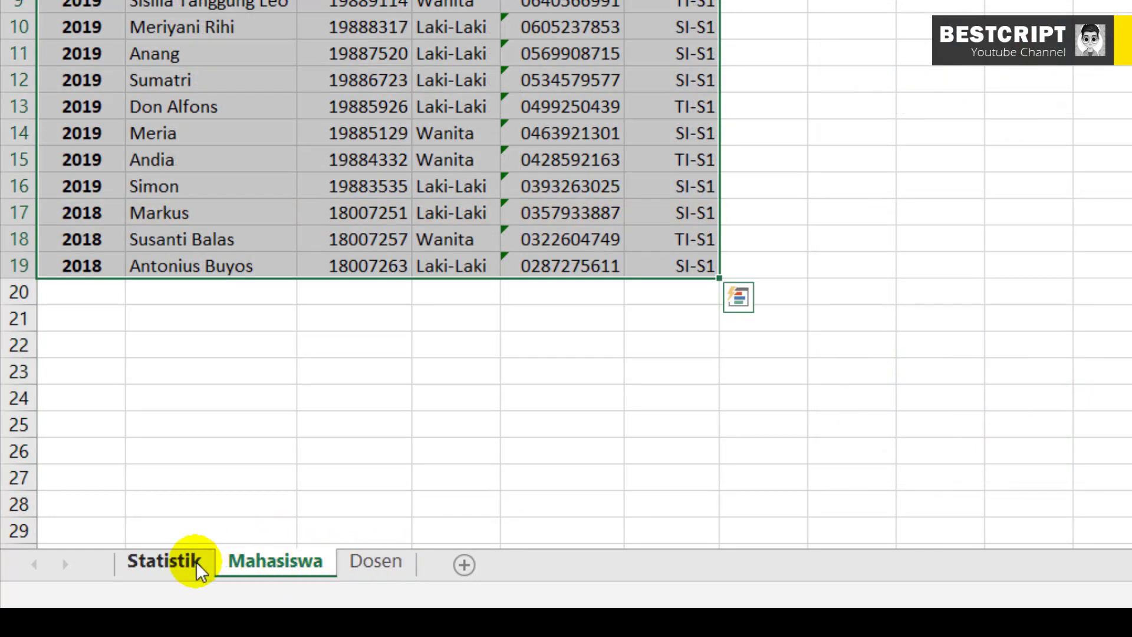
pyautogui.click(164, 559)
pyautogui.click(303, 561)
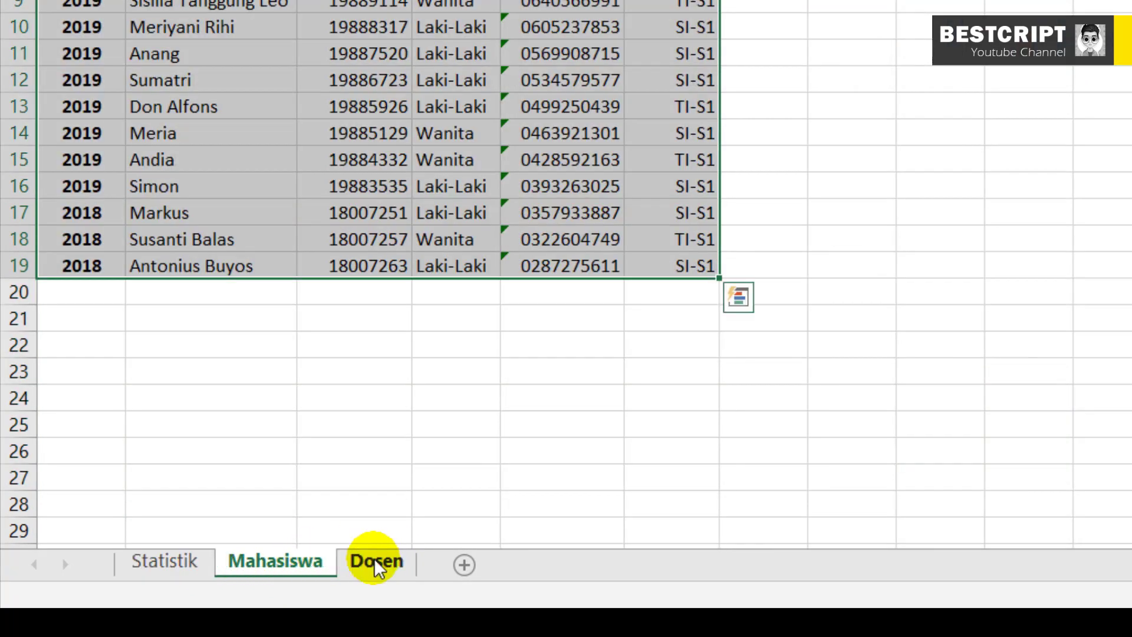
pyautogui.click(375, 561)
pyautogui.click(272, 559)
pyautogui.click(186, 559)
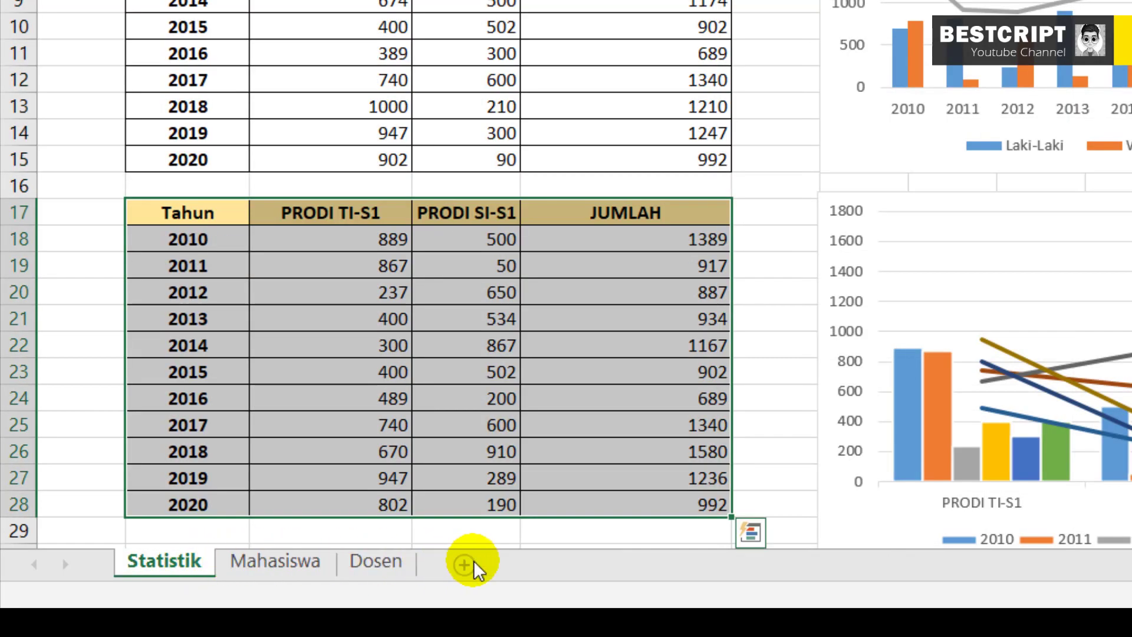
# Add a blank worksheet after Statistik and rename it xzxzxz.
pyautogui.click(464, 565)
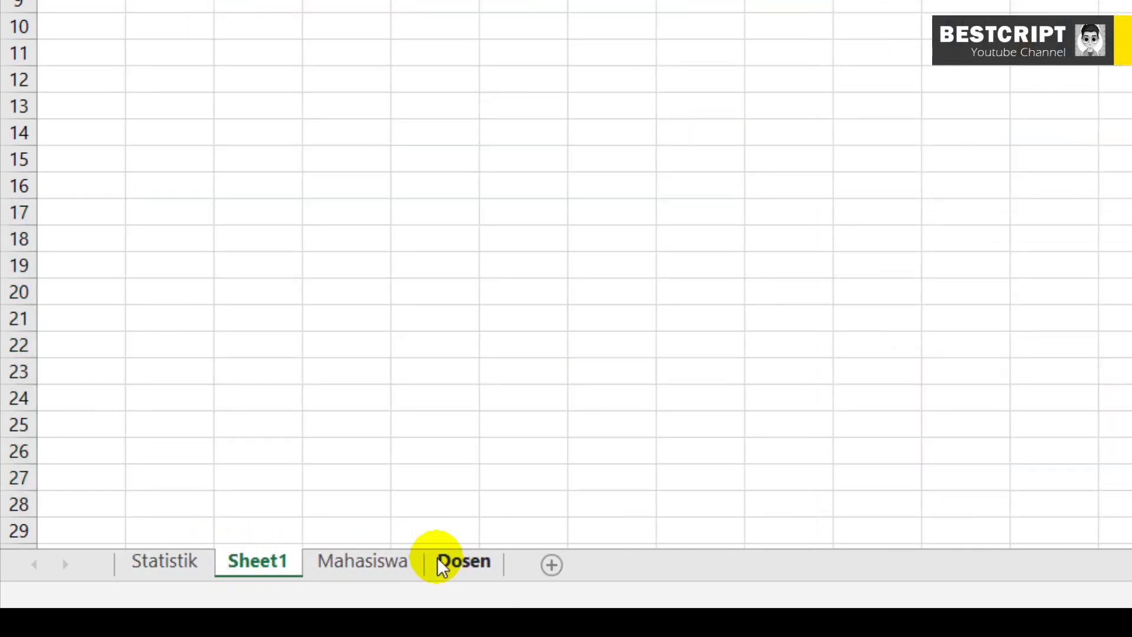
pyautogui.doubleClick(278, 574)
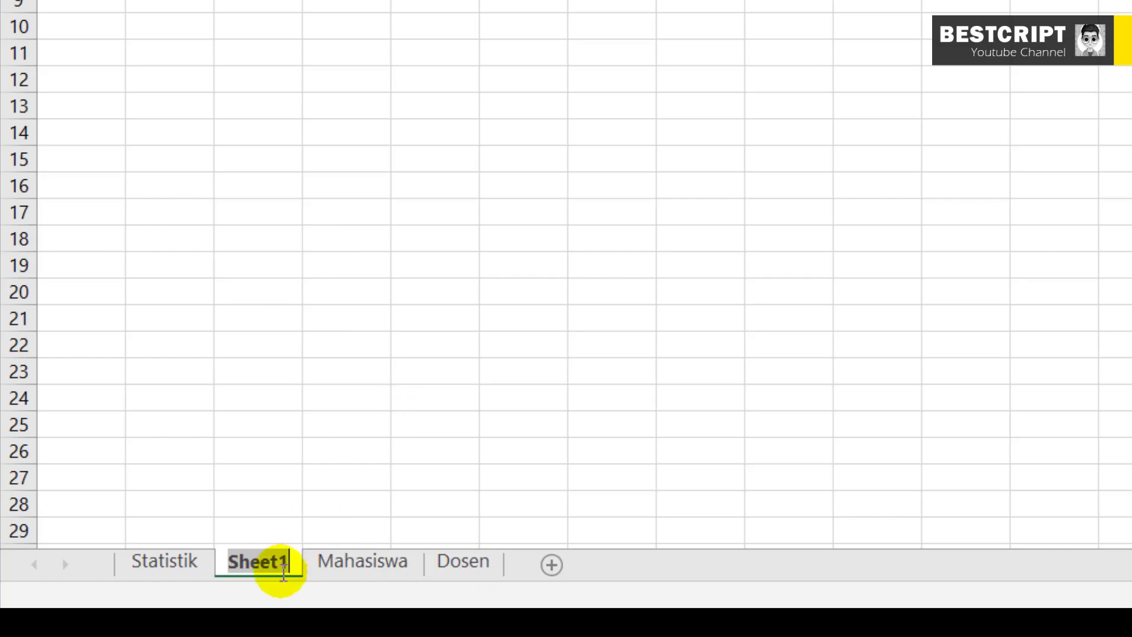
pyautogui.write('xzxzxz')
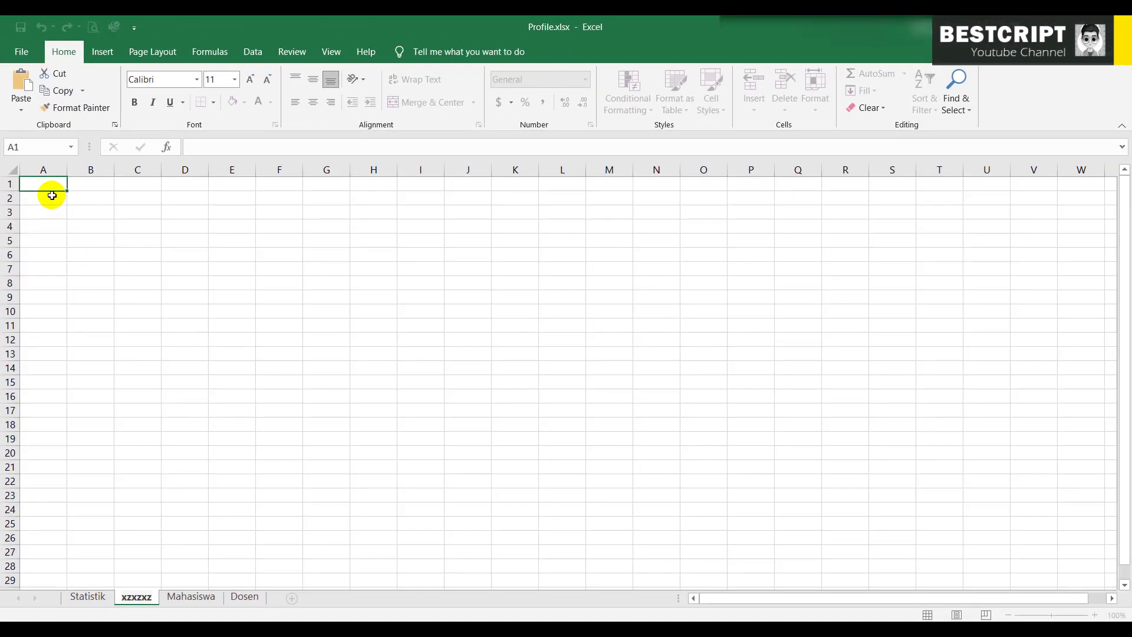
pyautogui.moveTo(51, 189)
pyautogui.mouseDown()
pyautogui.moveTo(311, 196)
pyautogui.moveTo(50, 188)
pyautogui.mouseUp()
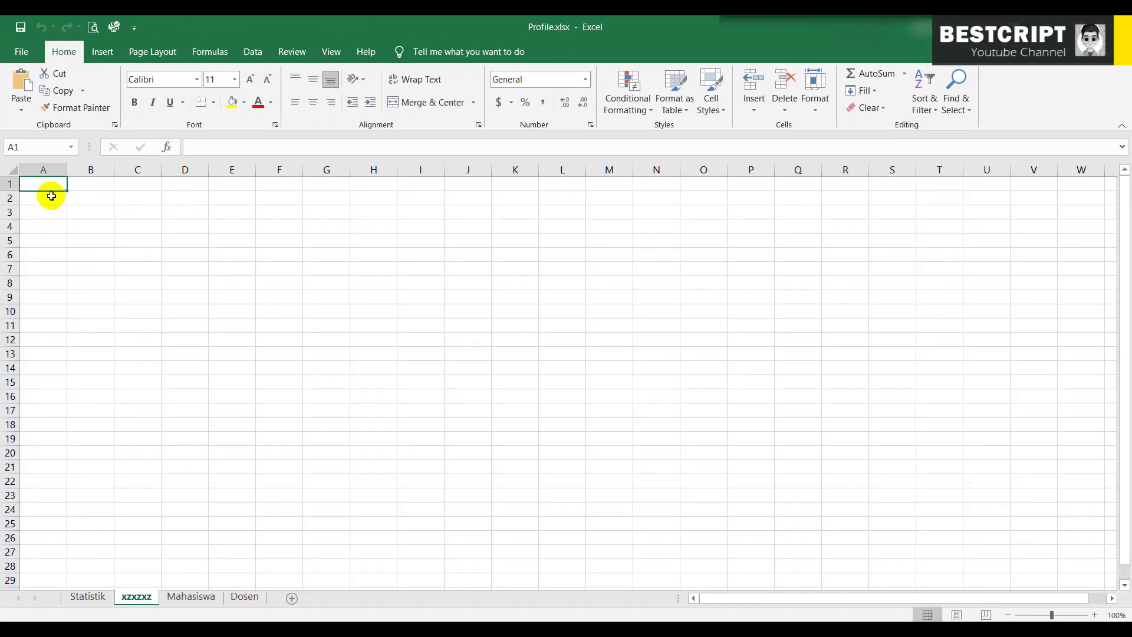
pyautogui.click(48, 200)
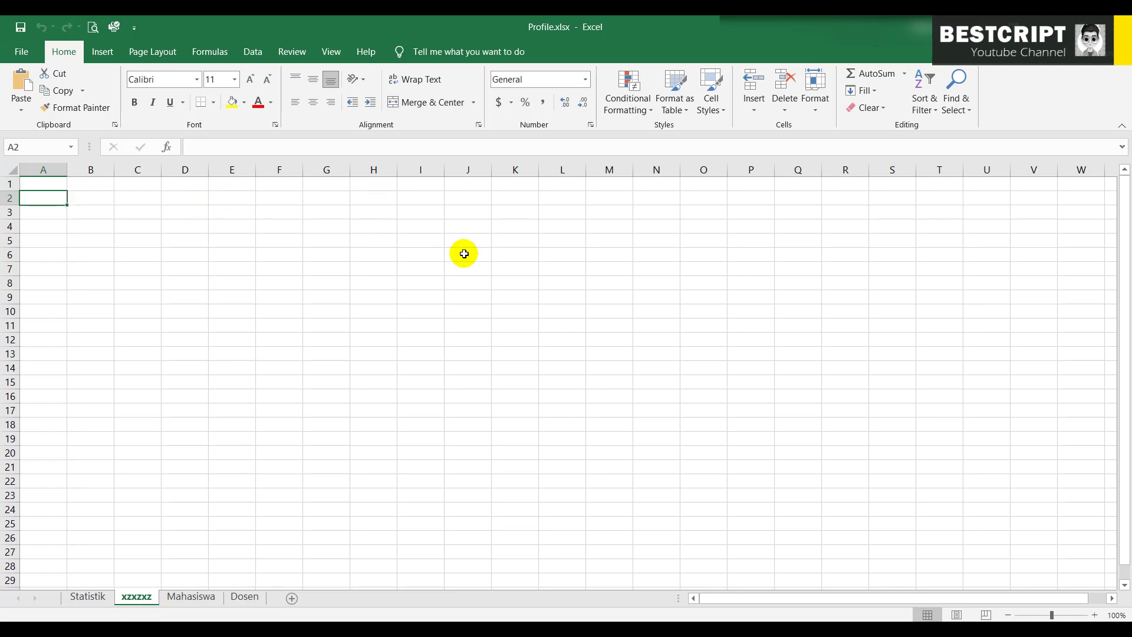
# Delete the xzxzxz worksheet and revisit the Statistik and Dosen sheets.
pyautogui.rightClick(143, 603)
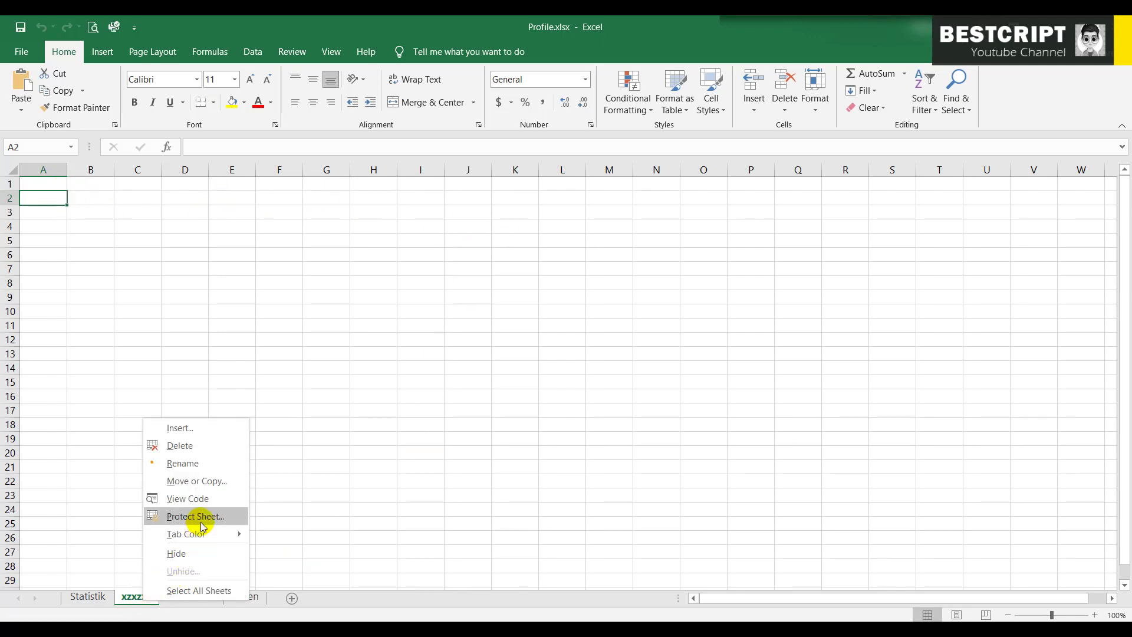
pyautogui.click(203, 446)
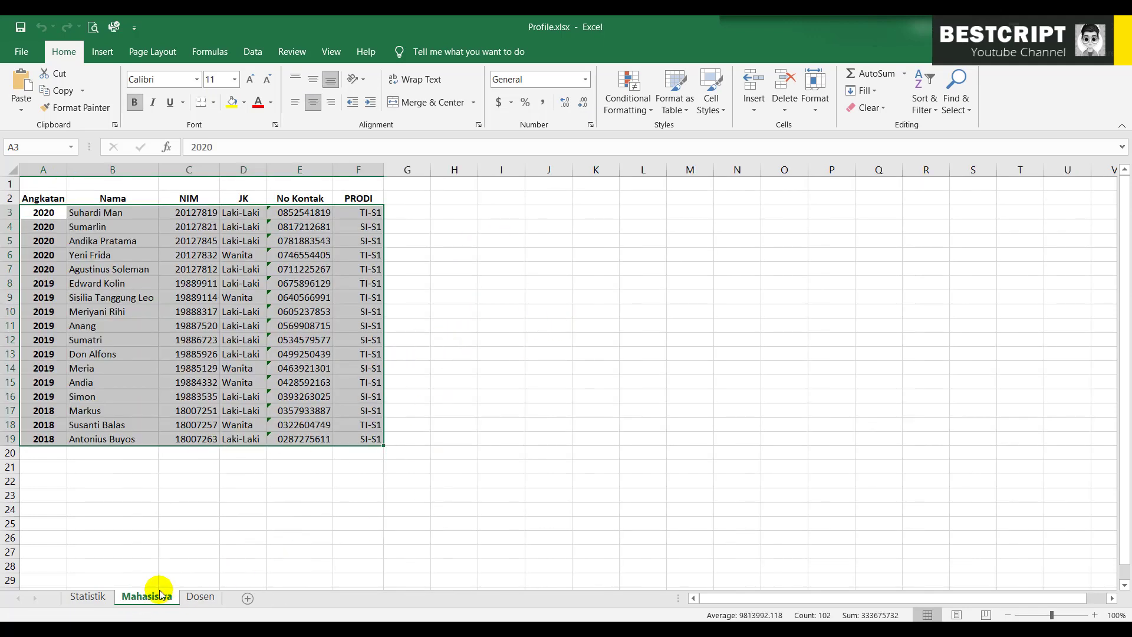
pyautogui.click(89, 597)
pyautogui.click(197, 597)
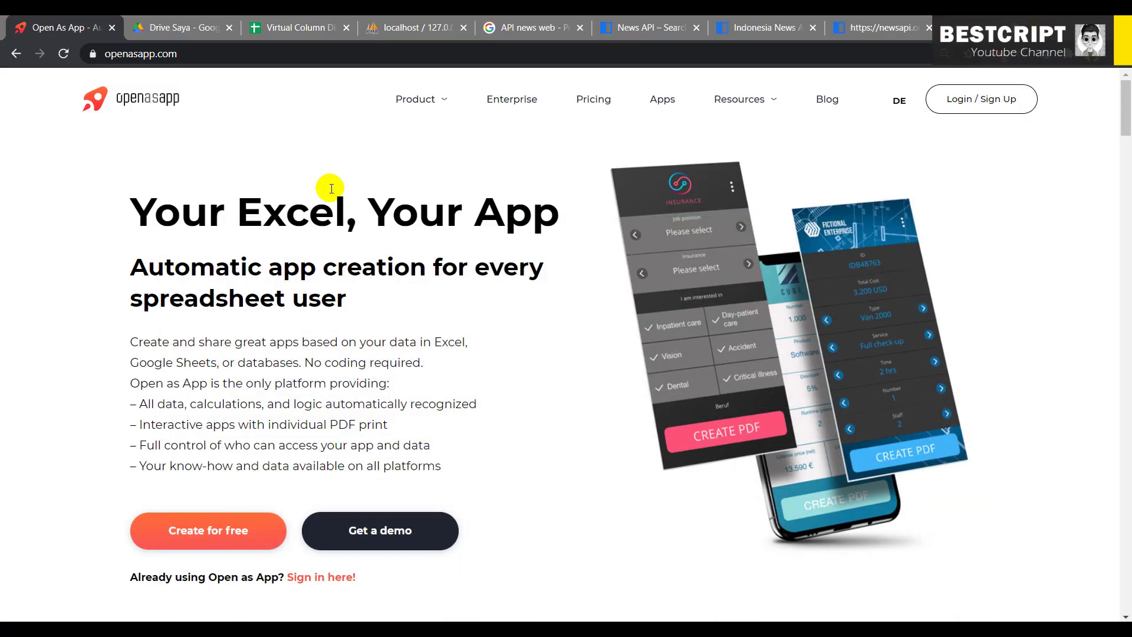
# Switch to the Virtual Column DB spreadsheet in Google Sheets and view its Dosen and Mata Kuliah Ajar sheets.
pyautogui.click(300, 28)
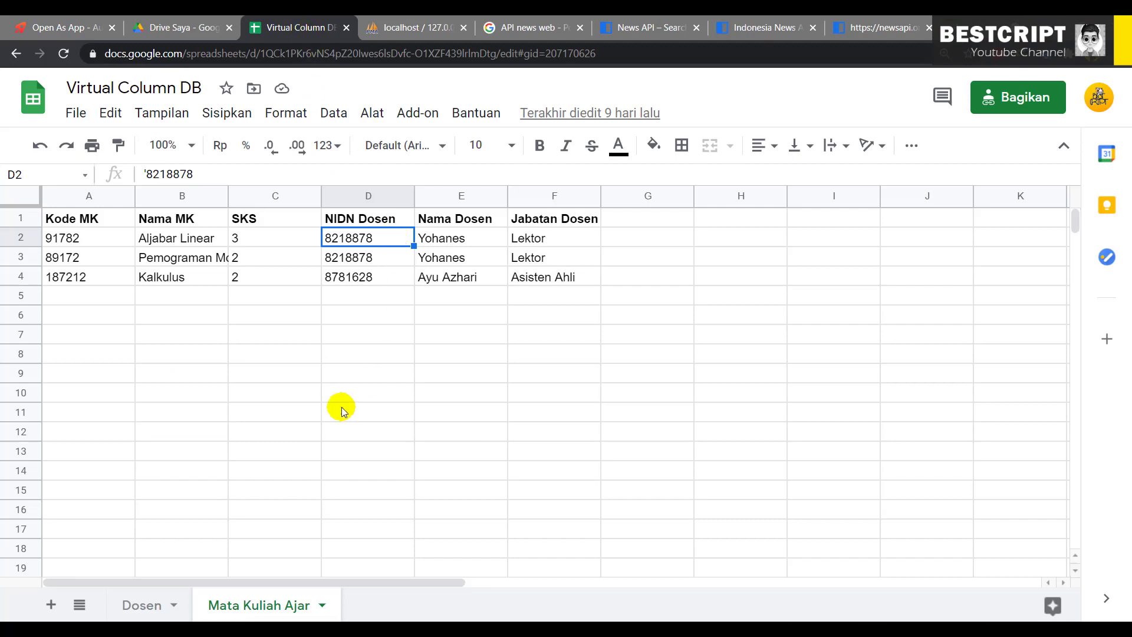
pyautogui.click(140, 604)
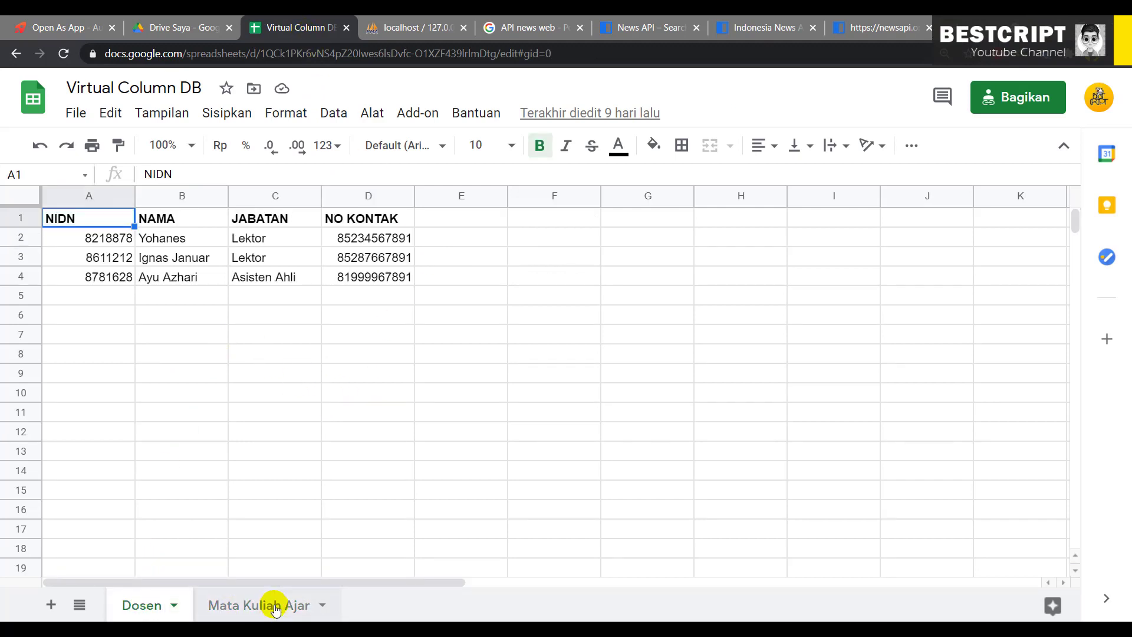
pyautogui.click(260, 600)
# Switch to Google Drive and show the options for creating a new Google Spreadsheet.
pyautogui.click(171, 28)
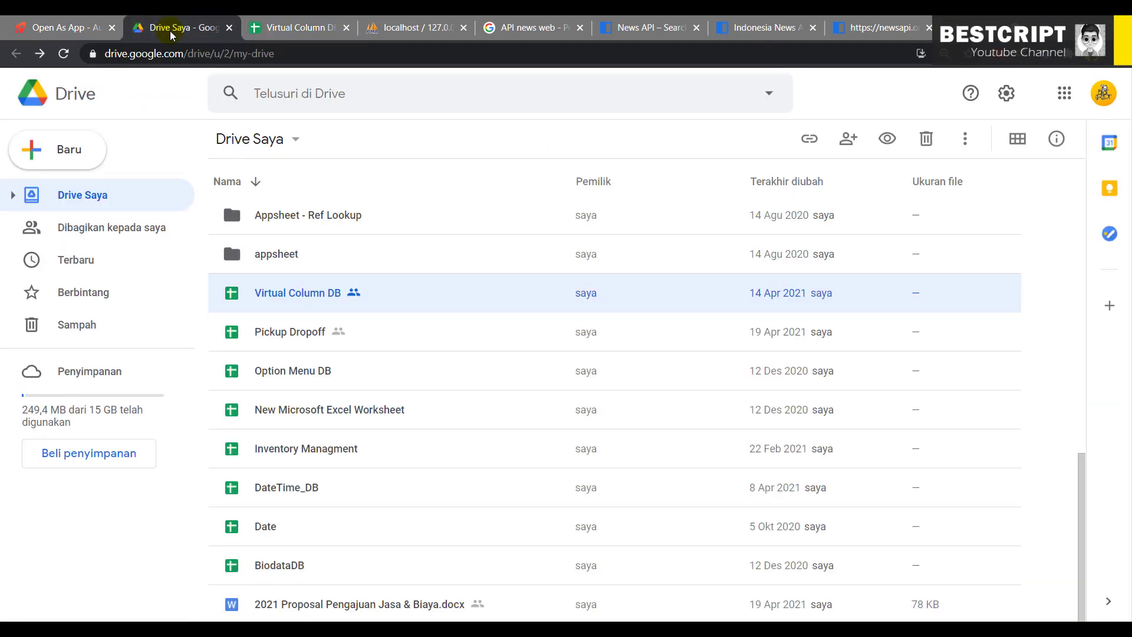
pyautogui.click(68, 146)
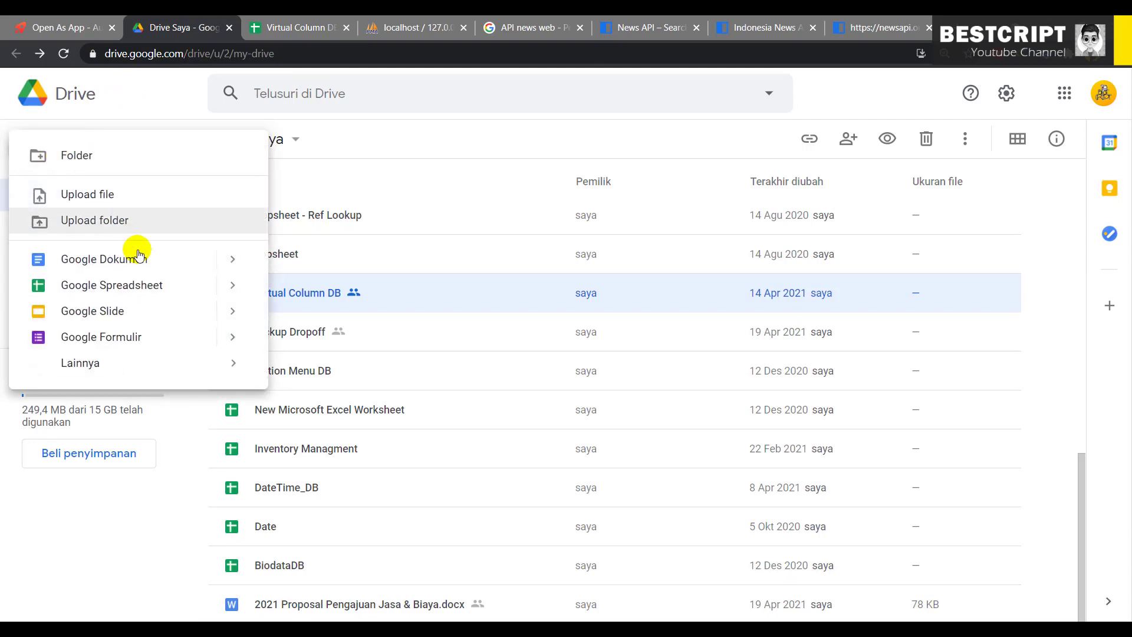
pyautogui.moveTo(224, 287)
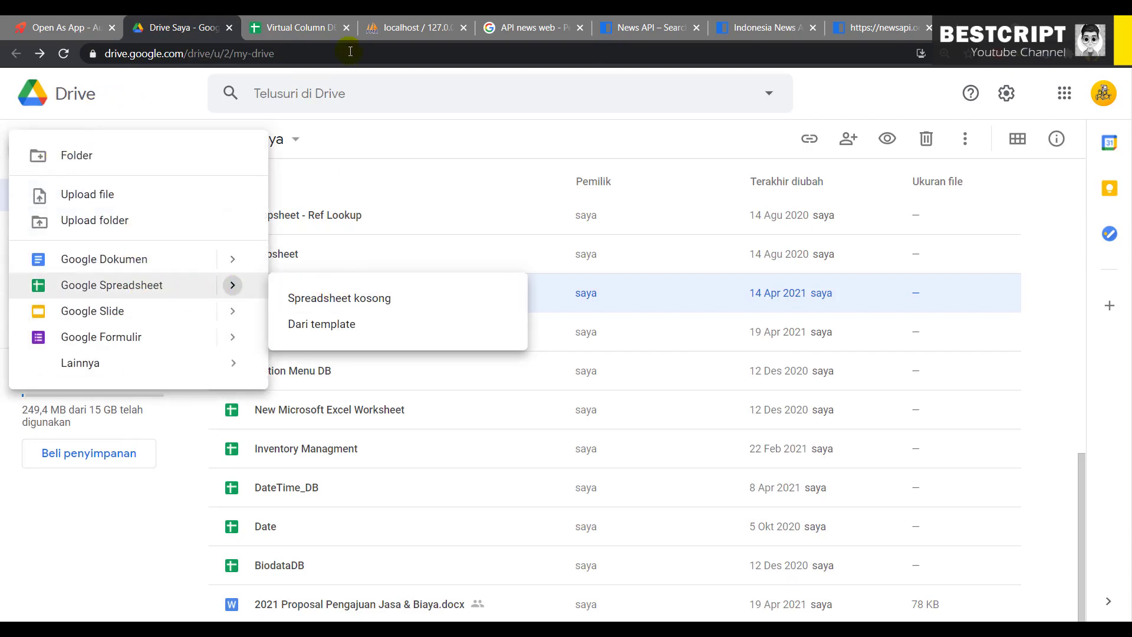
# Return to Virtual Column DB and compare its Dosen and Mata Kuliah Ajar sheets.
pyautogui.click(336, 27)
pyautogui.click(137, 608)
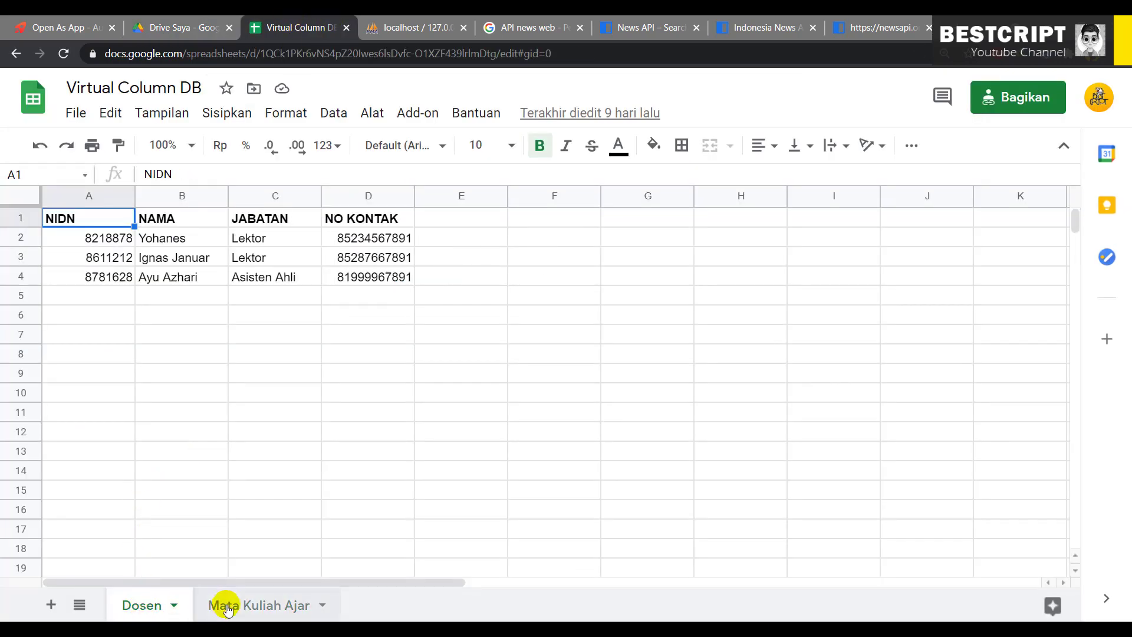
pyautogui.click(278, 605)
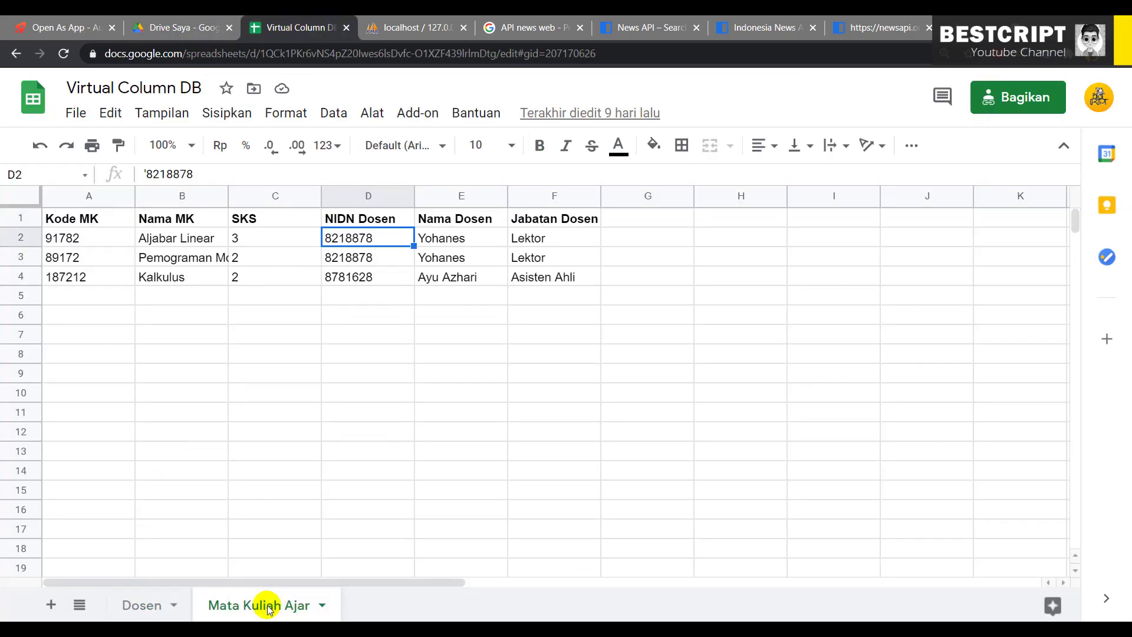
pyautogui.click(133, 606)
# Add a blank sheet after Dosen in Virtual Column DB, delete it again and return to Mata Kuliah Ajar.
pyautogui.click(52, 605)
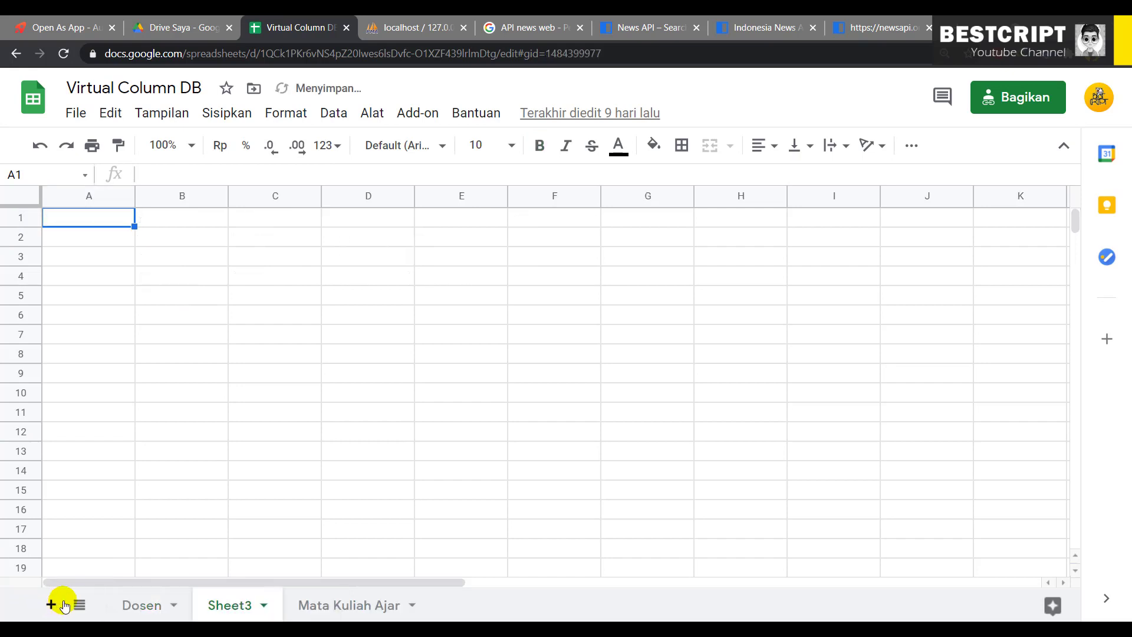
pyautogui.doubleClick(228, 605)
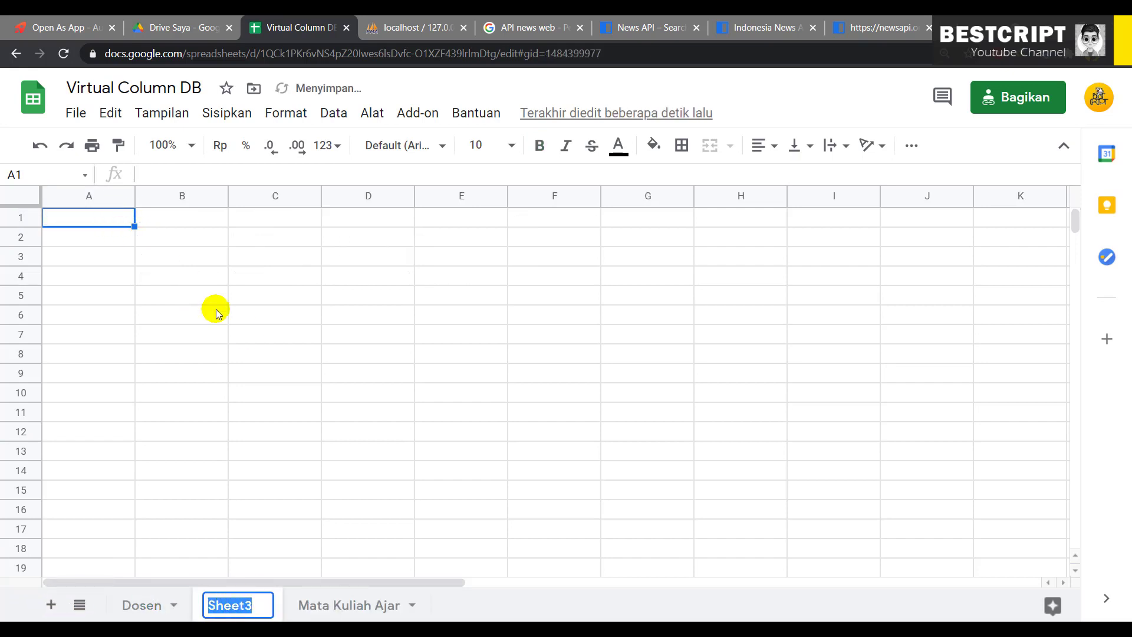
pyautogui.click(275, 569)
pyautogui.rightClick(241, 612)
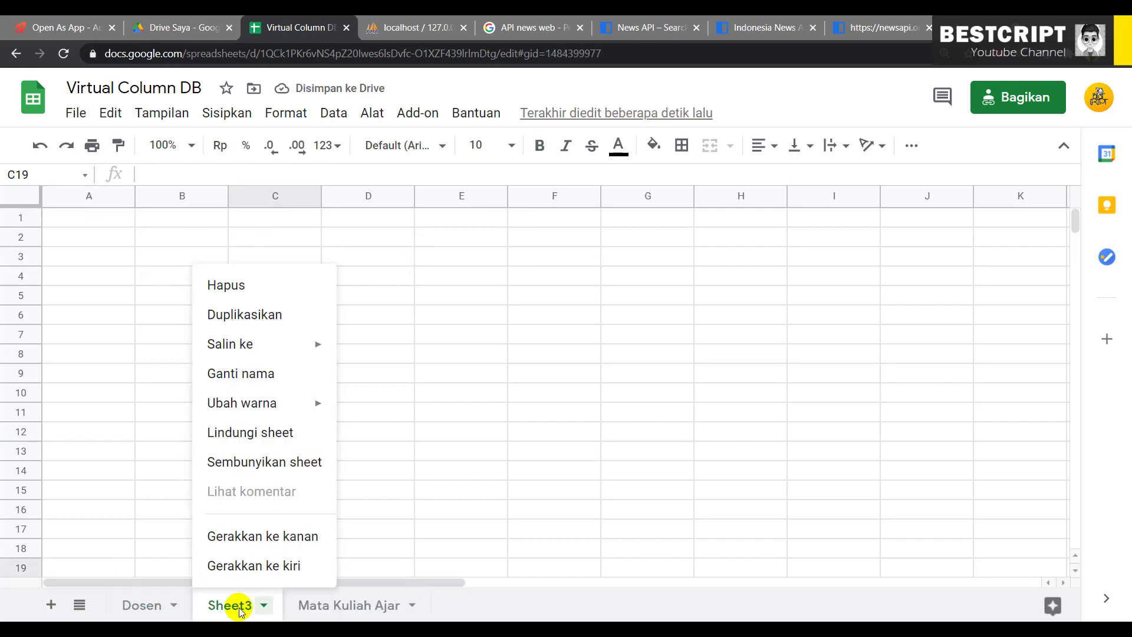
pyautogui.click(254, 289)
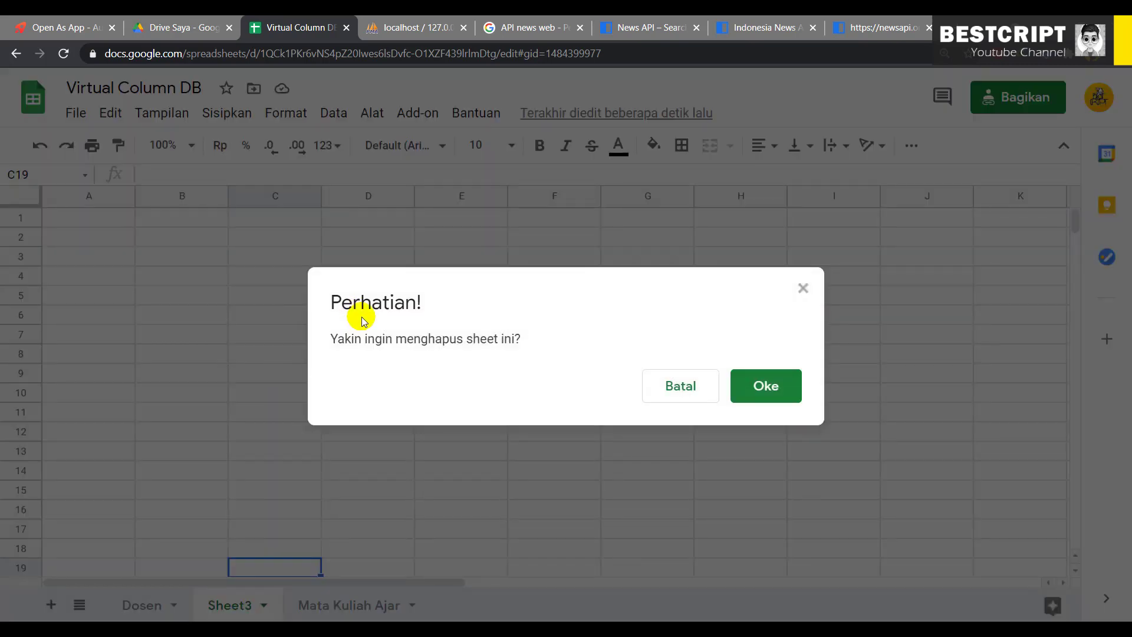
pyautogui.click(742, 387)
pyautogui.click(274, 607)
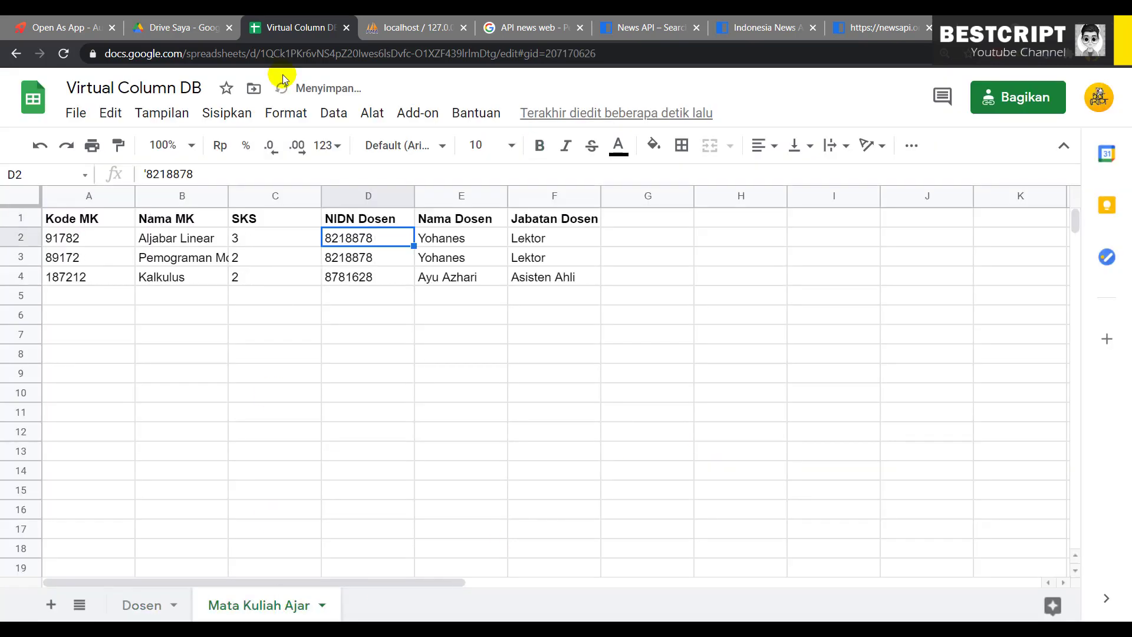
# View the tb_lokasi_kelurahan table in phpMyAdmin, and highlight part of the JSON response on newsapi.org.
pyautogui.click(393, 28)
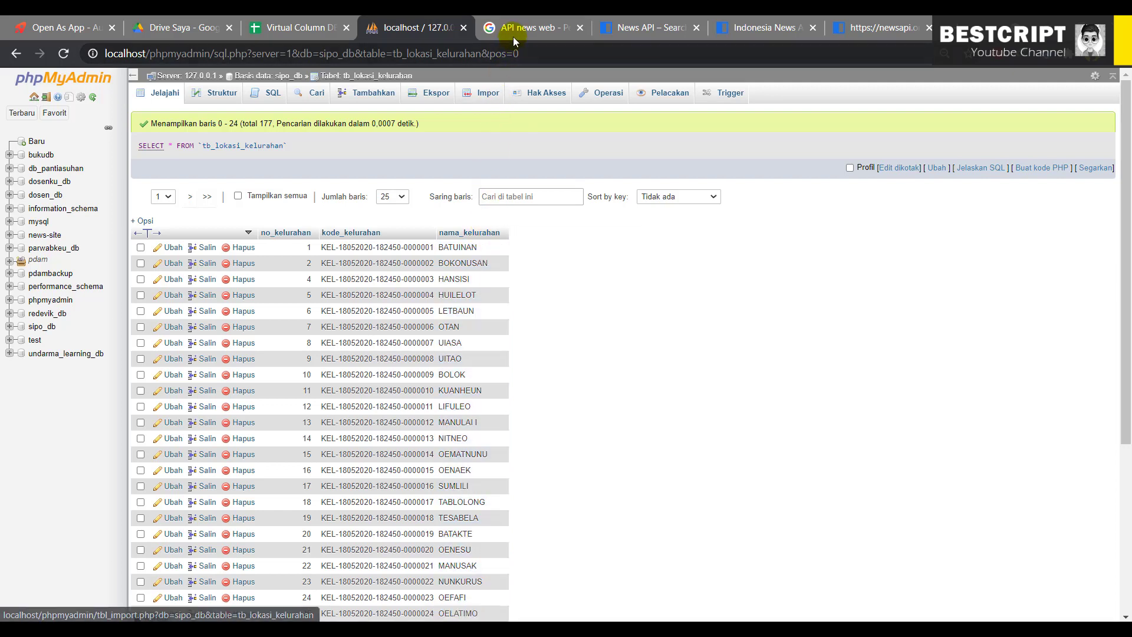
pyautogui.click(873, 28)
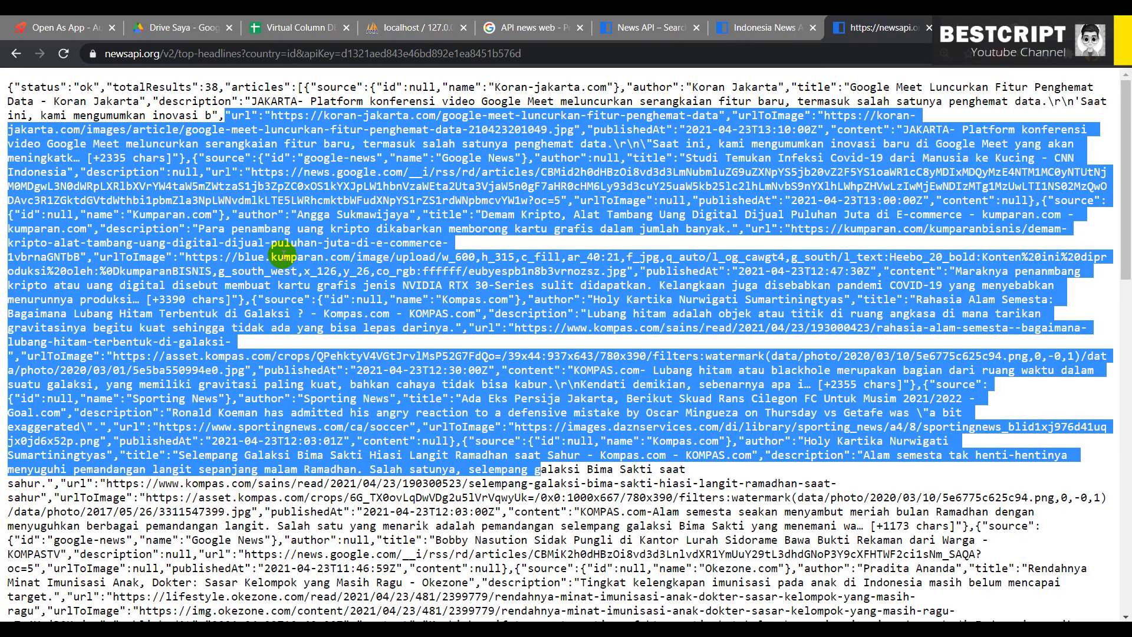
pyautogui.click(286, 257)
pyautogui.moveTo(284, 242); pyautogui.dragTo(512, 511)
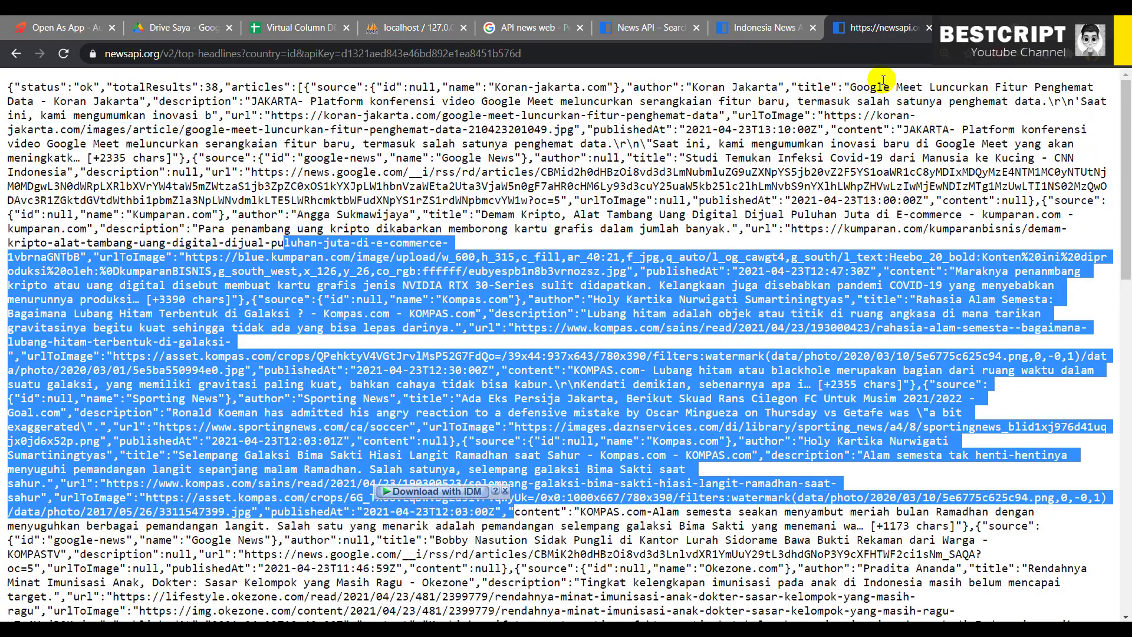
# Examine the Top headlines from Indonesia endpoint and its API_KEY placeholder on News API, and visit the site's home page.
pyautogui.click(755, 30)
pyautogui.scroll(8, 547, 298)
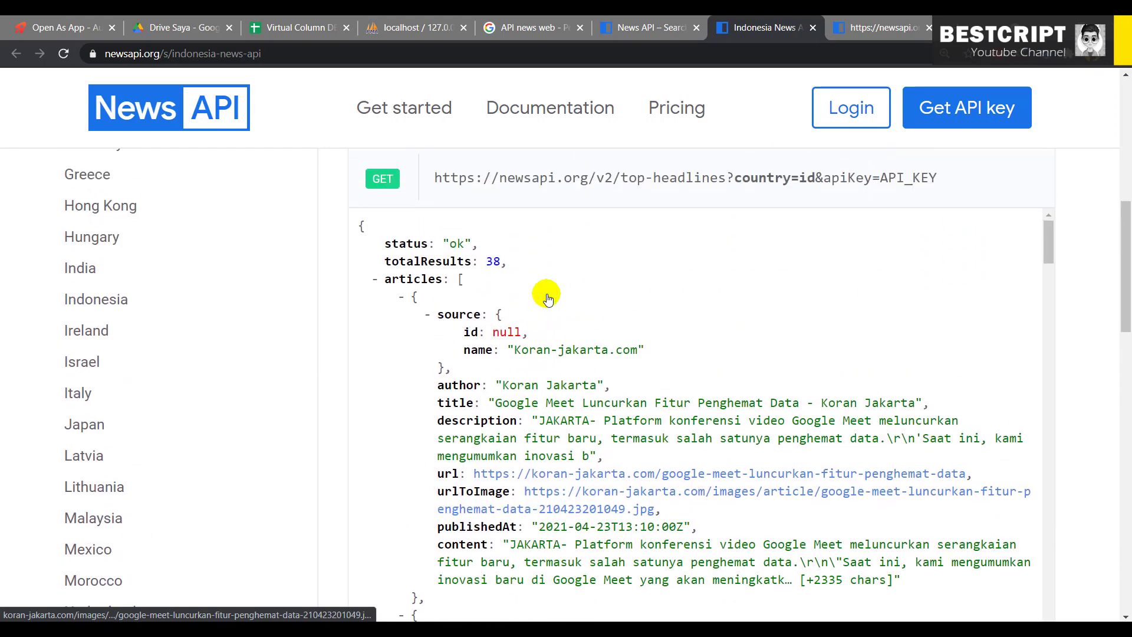
pyautogui.scroll(-2, 548, 298)
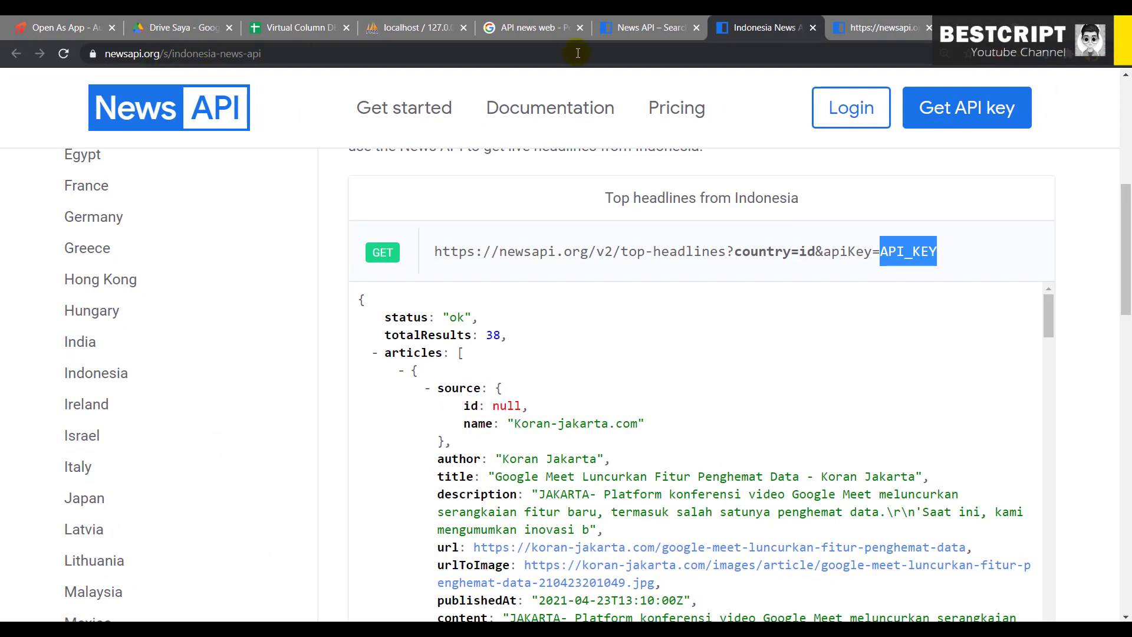
pyautogui.click(663, 34)
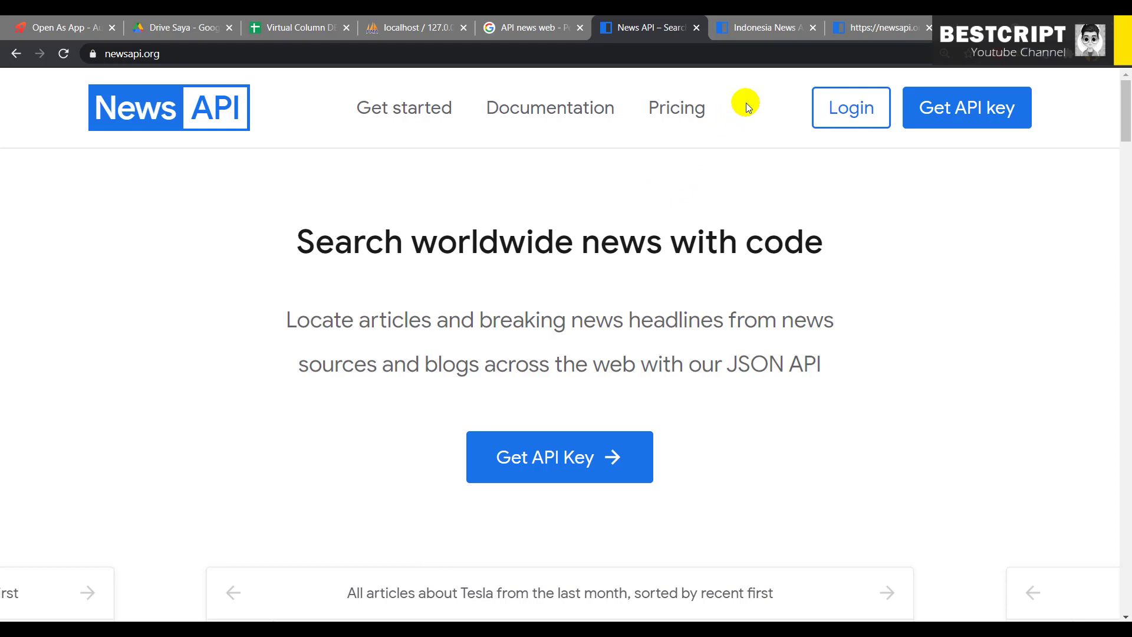
pyautogui.click(730, 33)
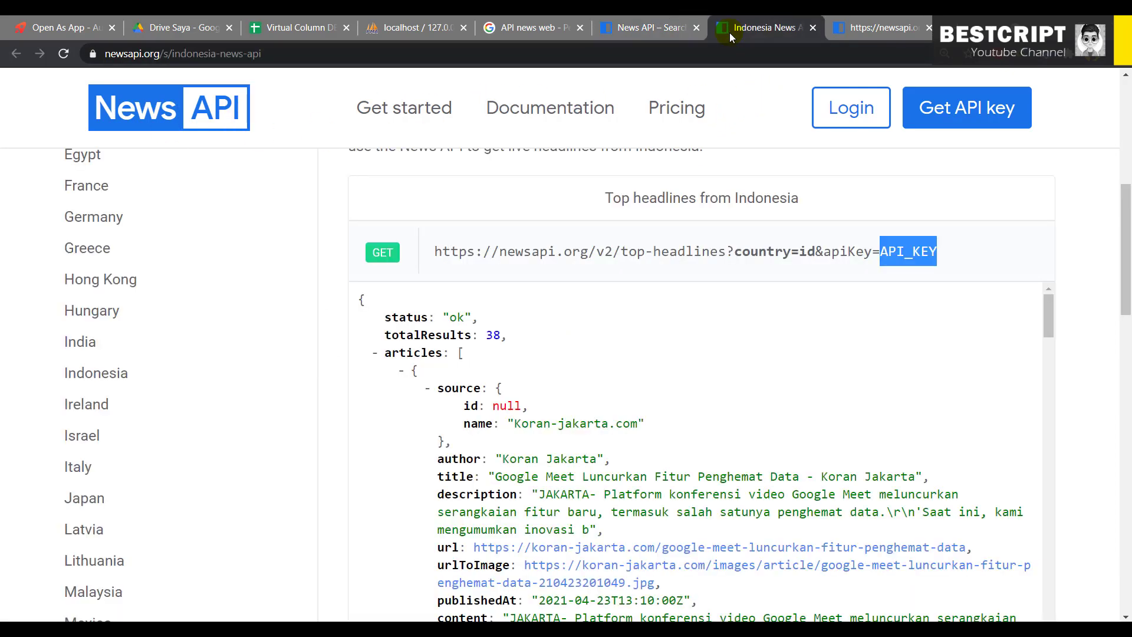
# Examine the sample headlines response on the Indonesia News API page and compare it with the raw JSON response.
pyautogui.scroll(-2, 587, 548)
pyautogui.moveTo(482, 311); pyautogui.dragTo(588, 400)
pyautogui.click(596, 482)
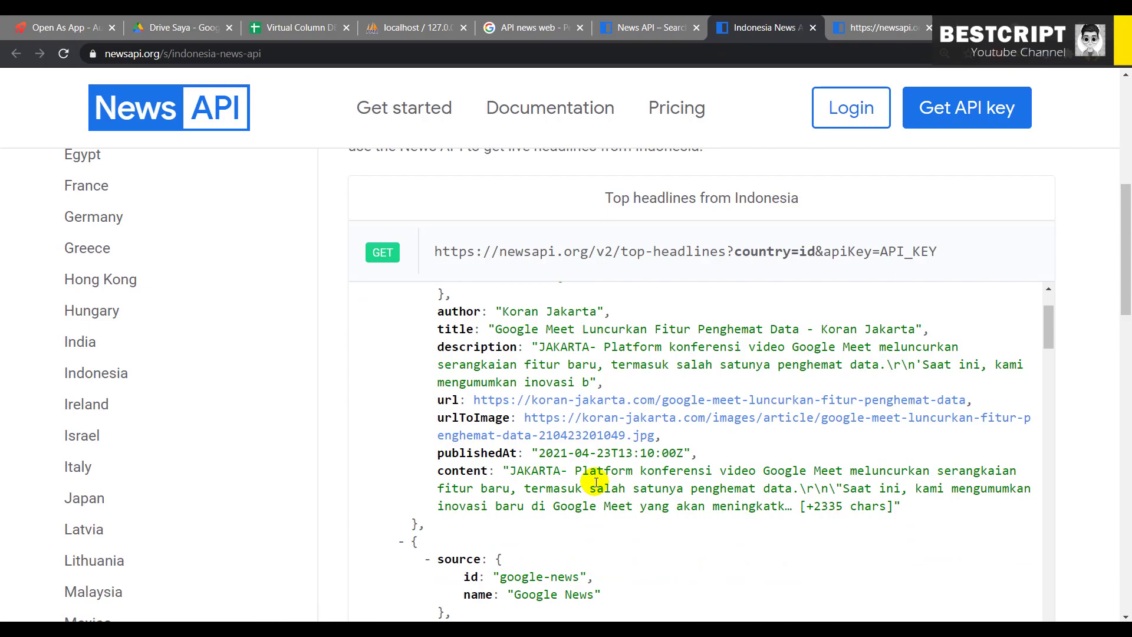
pyautogui.scroll(-15, 596, 483)
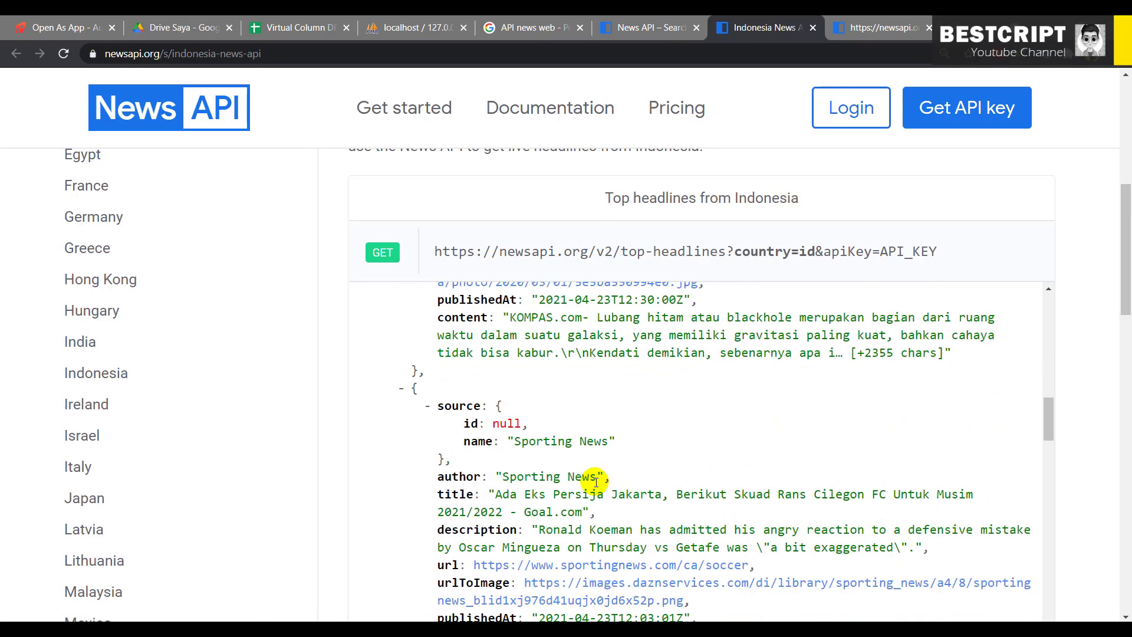
pyautogui.scroll(-5, 597, 483)
pyautogui.click(879, 34)
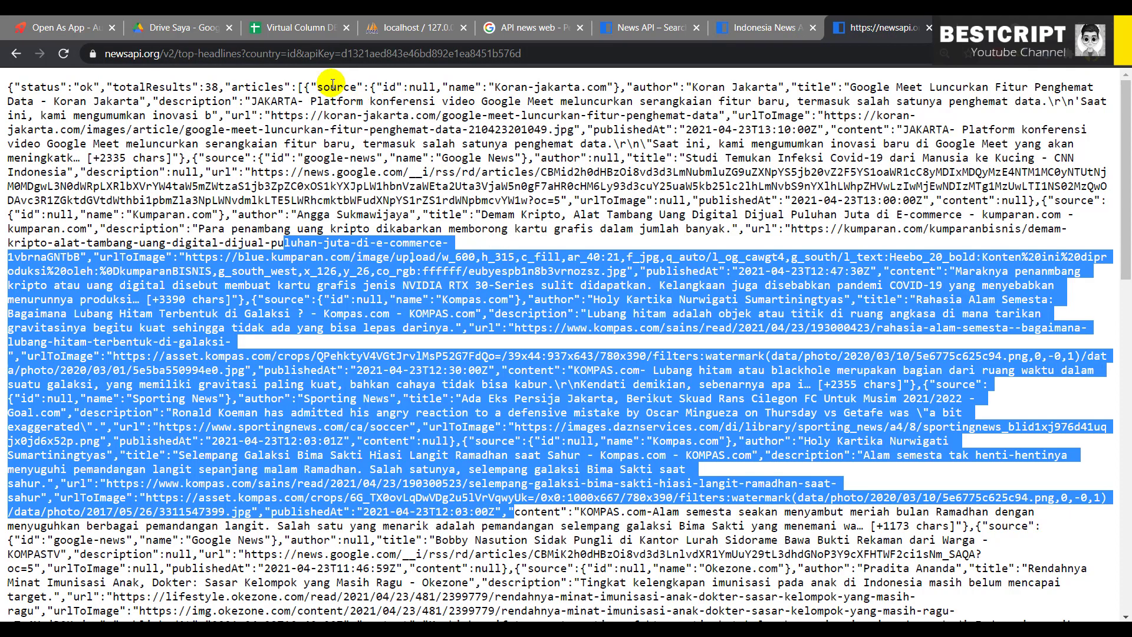
pyautogui.click(766, 31)
pyautogui.scroll(5, 658, 448)
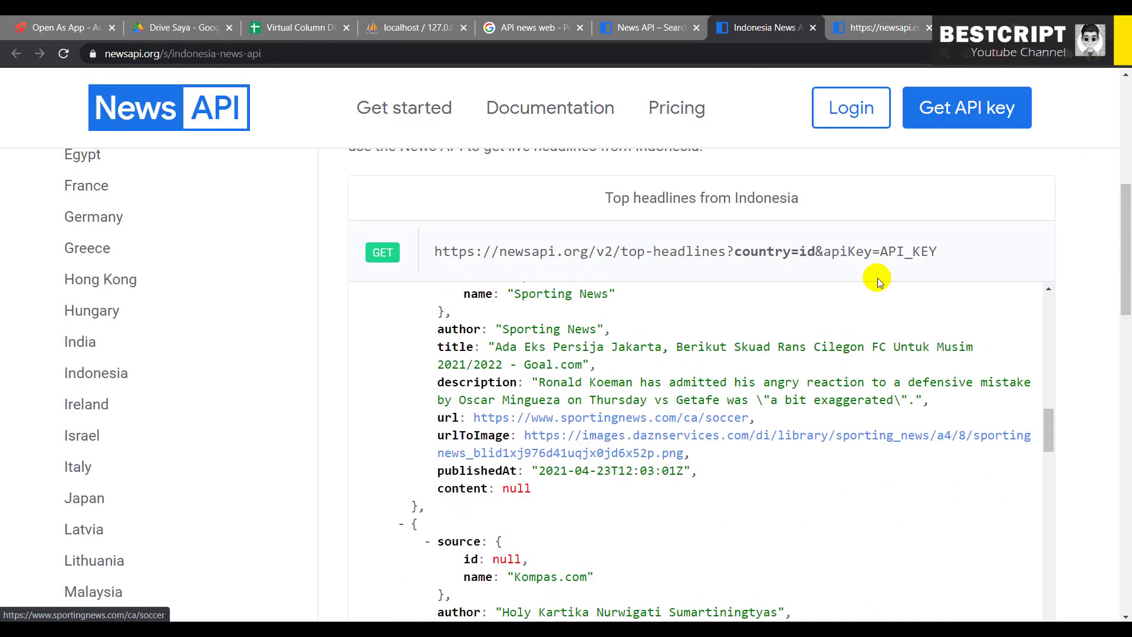
# Highlight the API_KEY placeholder and the full endpoint URL for top headlines from Indonesia.
pyautogui.moveTo(882, 252); pyautogui.dragTo(933, 250)
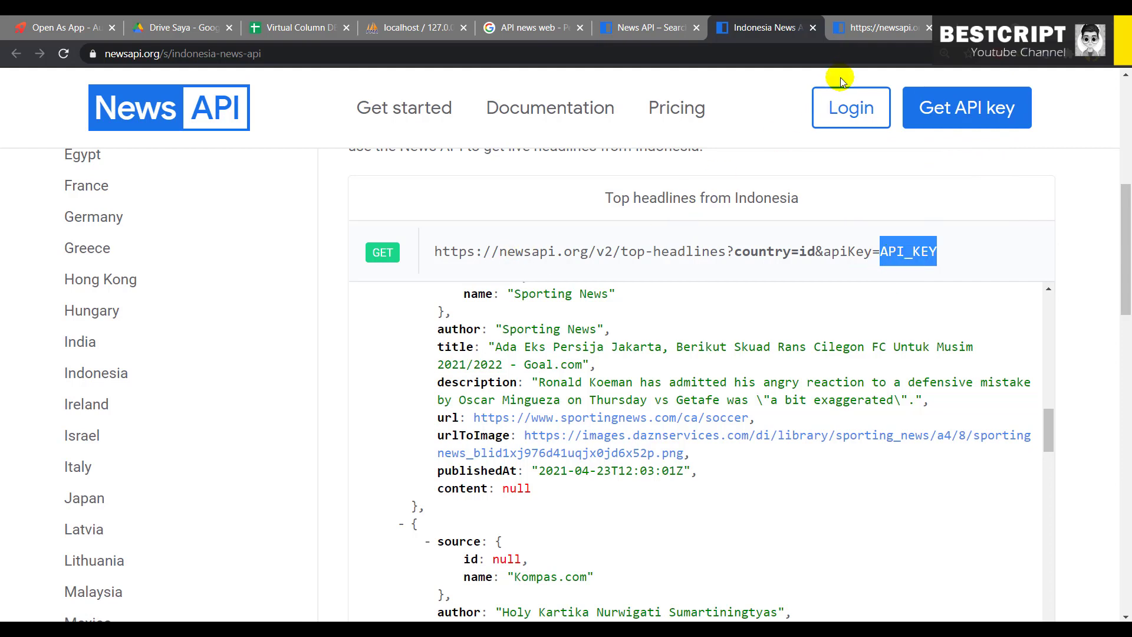
pyautogui.click(971, 250)
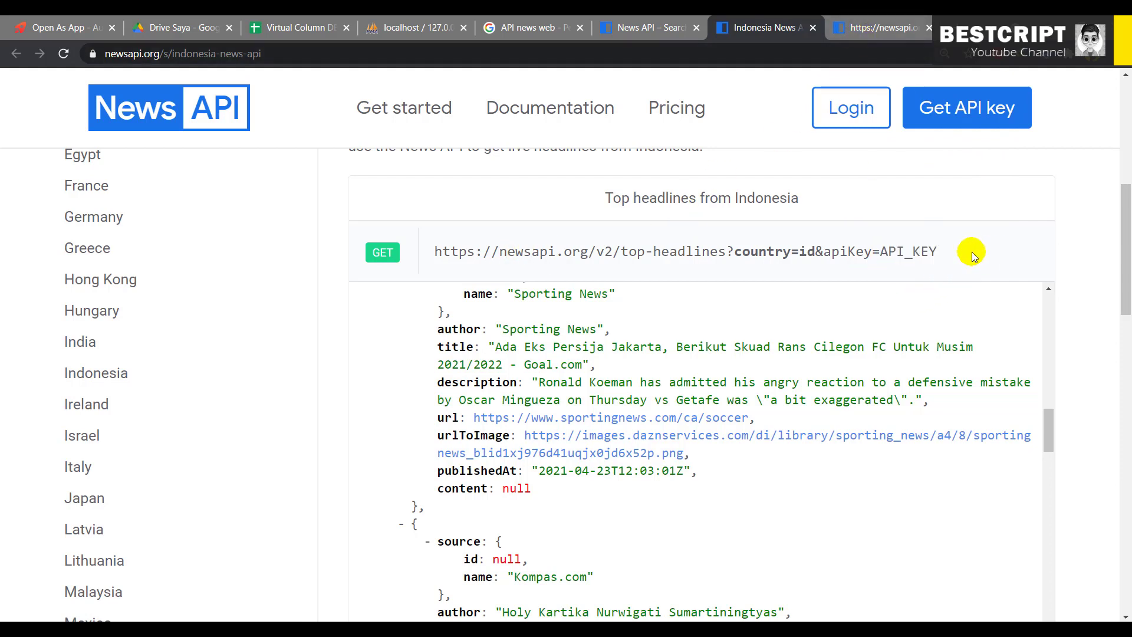
pyautogui.moveTo(958, 250); pyautogui.dragTo(436, 253)
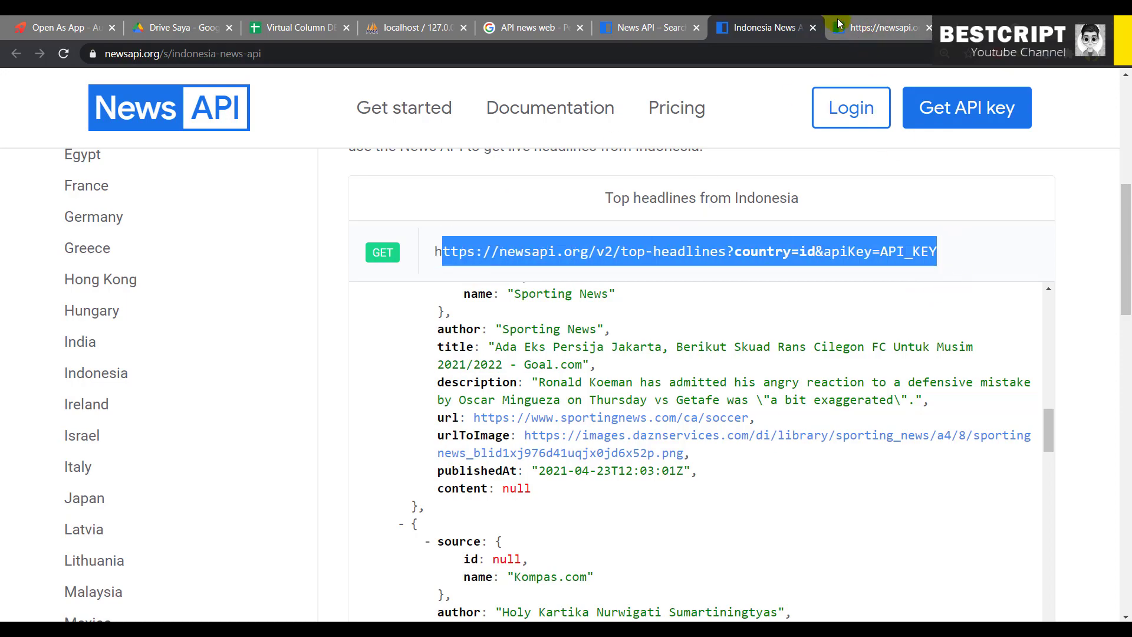
# Highlight the API key in the raw JSON page's address and examine the returned articles from totalResults onward.
pyautogui.click(871, 23)
pyautogui.moveTo(523, 54); pyautogui.dragTo(344, 54)
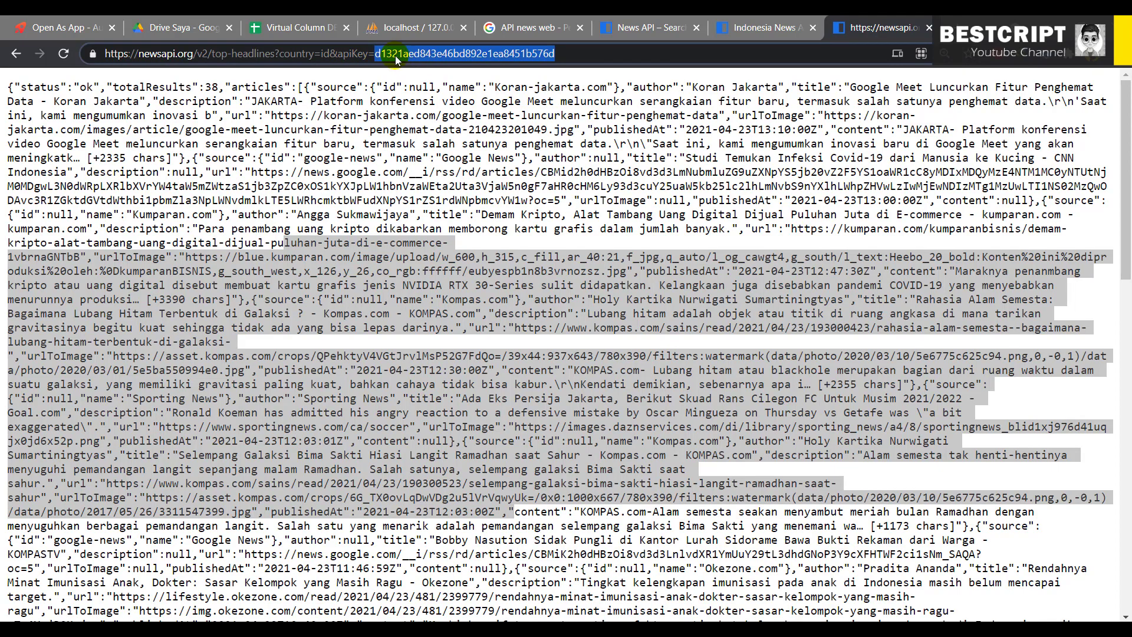
pyautogui.click(497, 210)
pyautogui.moveTo(114, 84); pyautogui.dragTo(507, 513)
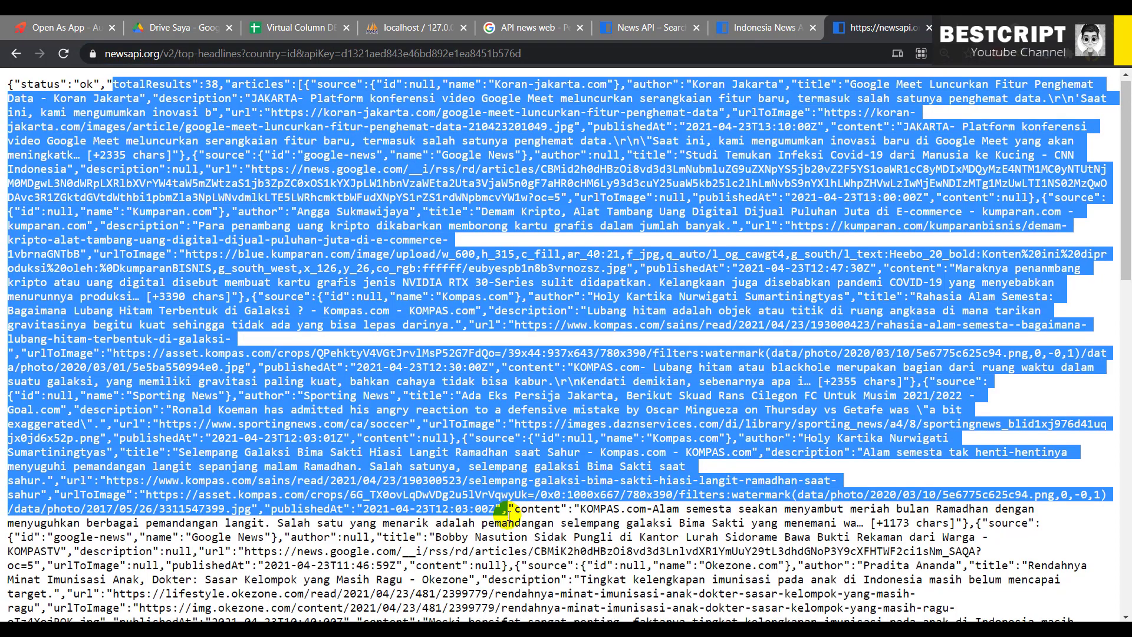
pyautogui.scroll(-7, 507, 514)
pyautogui.scroll(5, 506, 518)
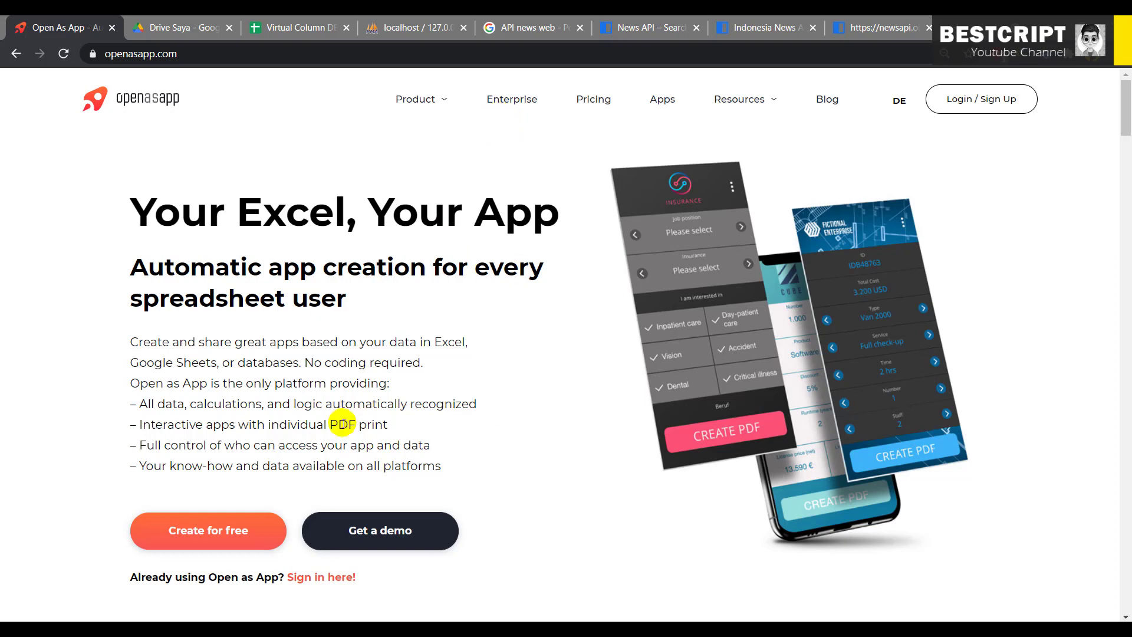
# Switch to the Open as App site and sign up for free with the Bestcript Google account.
pyautogui.click(224, 534)
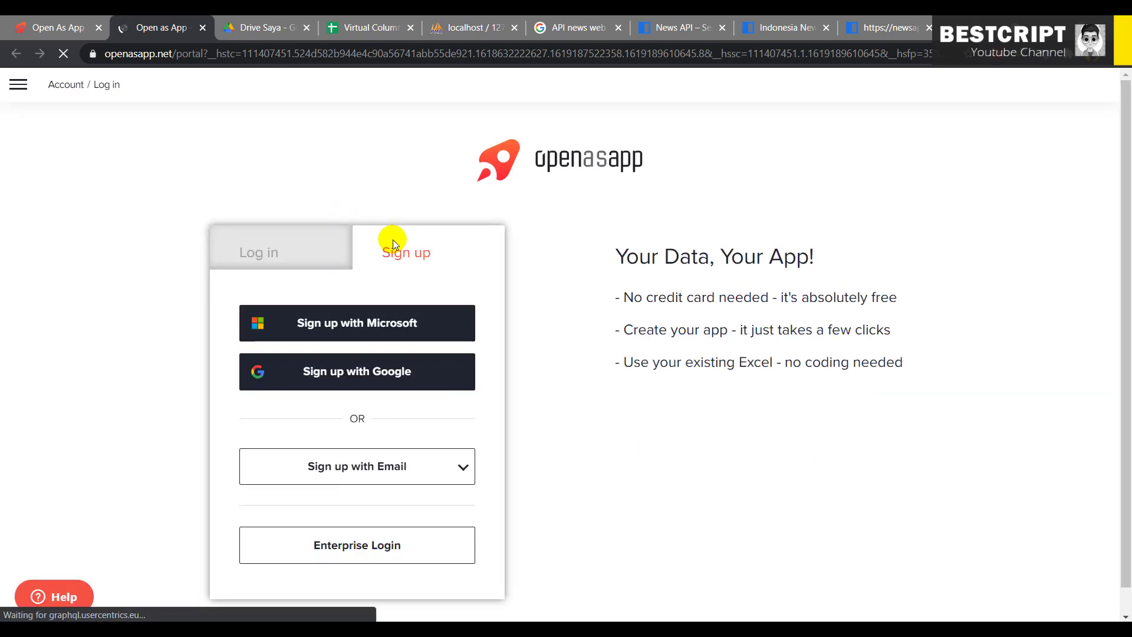
pyautogui.click(374, 373)
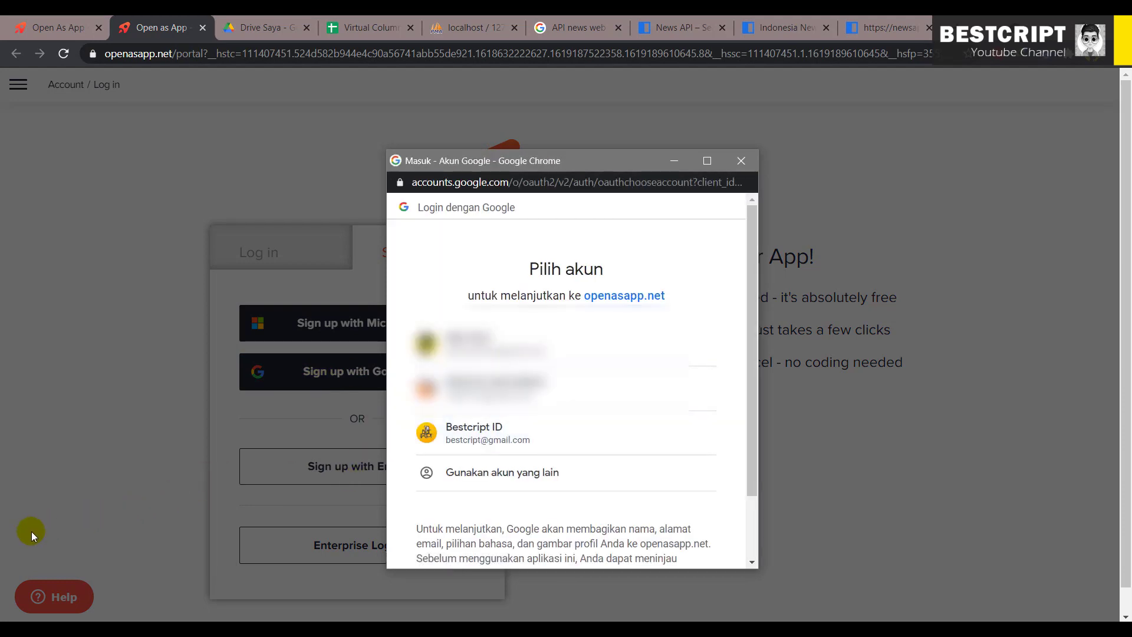
pyautogui.click(494, 434)
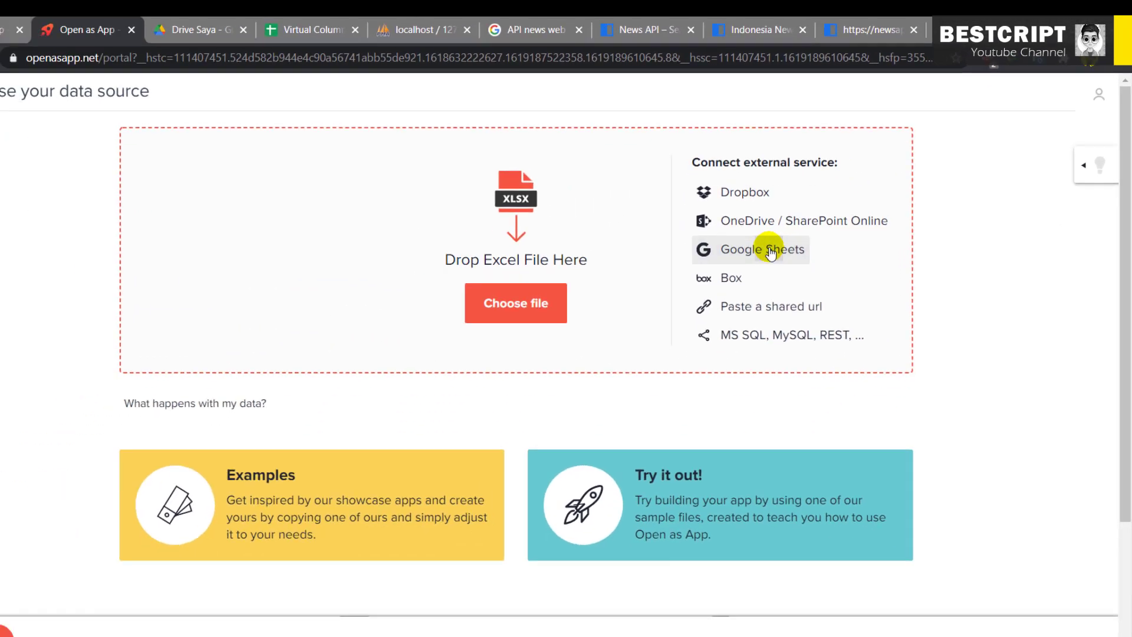
# Connect Google Sheets via a shared link, authorise the Bestcript account and select the Virtual Column DB file.
pyautogui.click(635, 346)
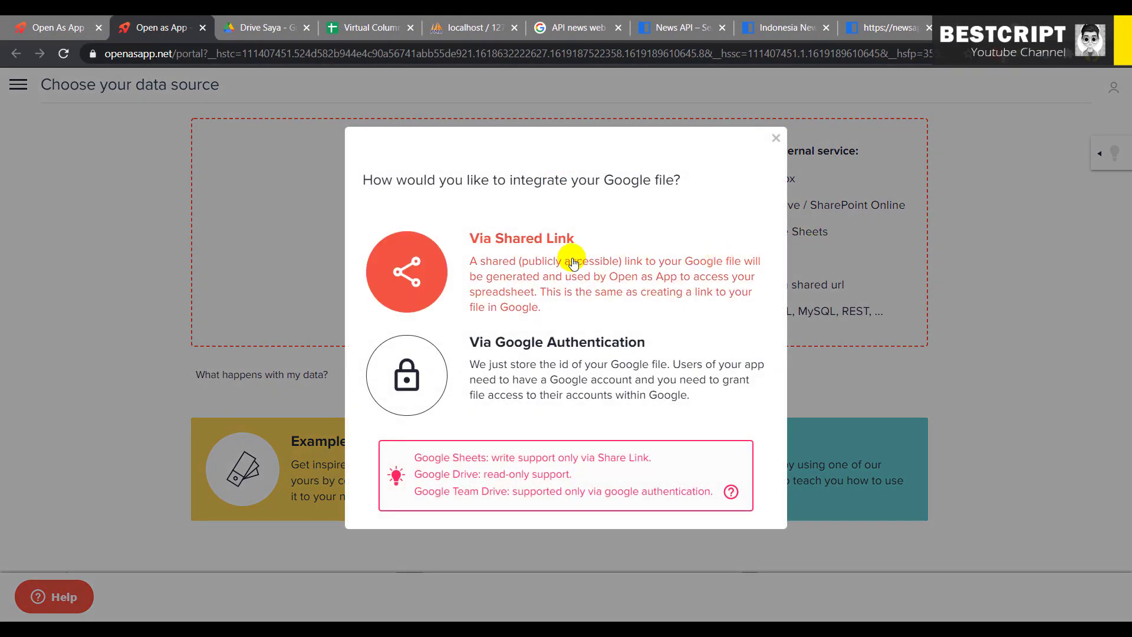
pyautogui.click(501, 239)
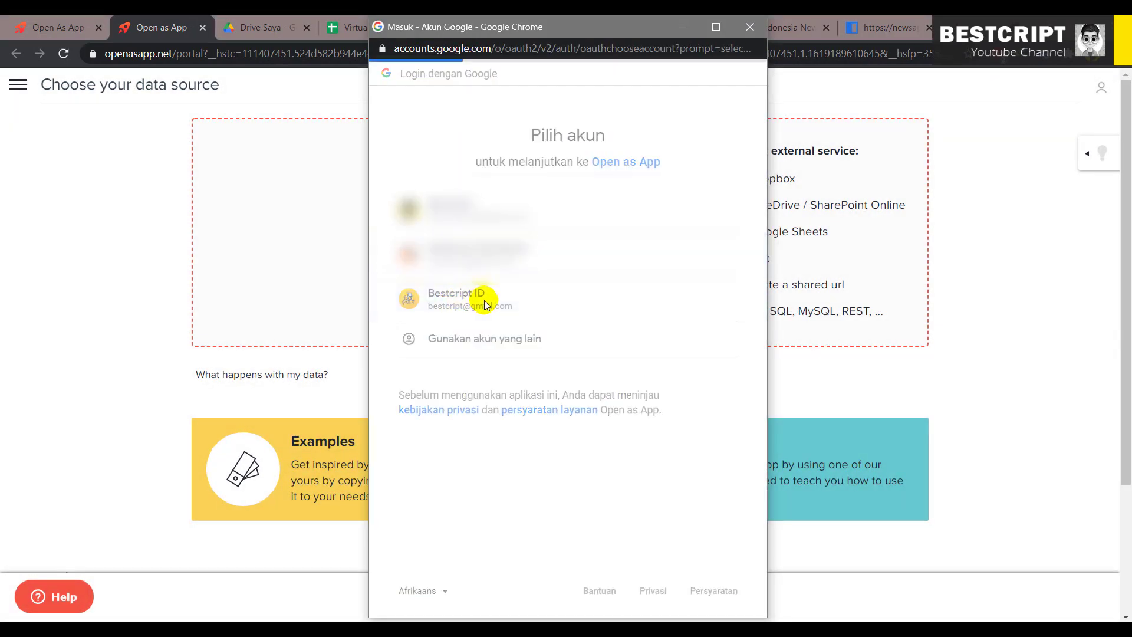
pyautogui.click(453, 301)
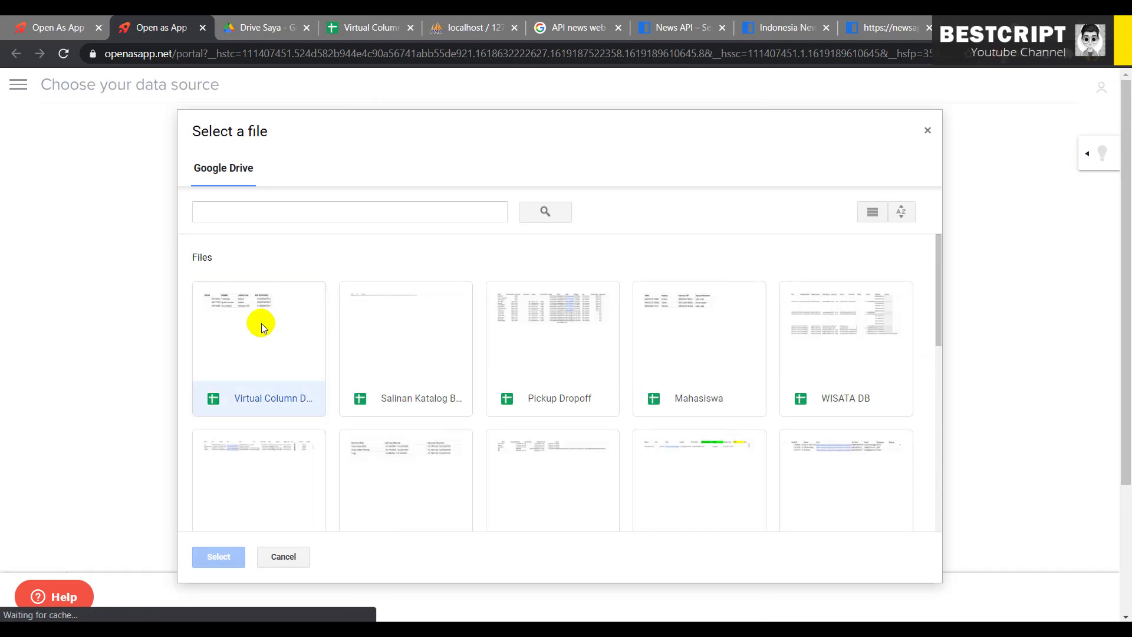
pyautogui.click(260, 321)
pyautogui.doubleClick(295, 333)
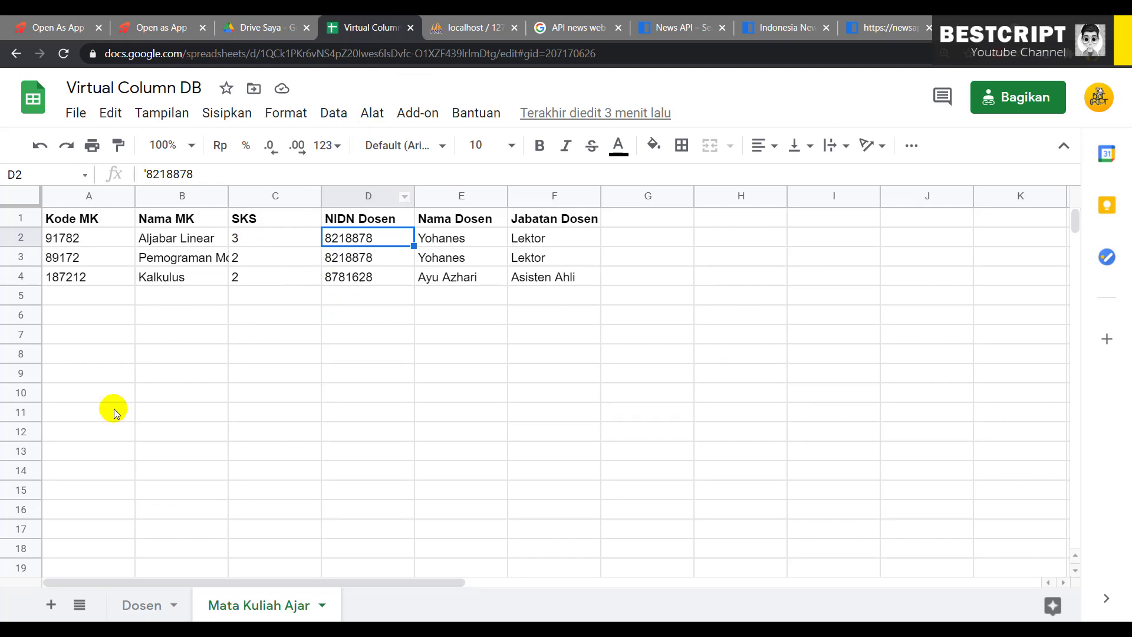
# View the Dosen sheet of Virtual Column DB, and cancel the Google Drive file selection in Open as App.
pyautogui.click(140, 604)
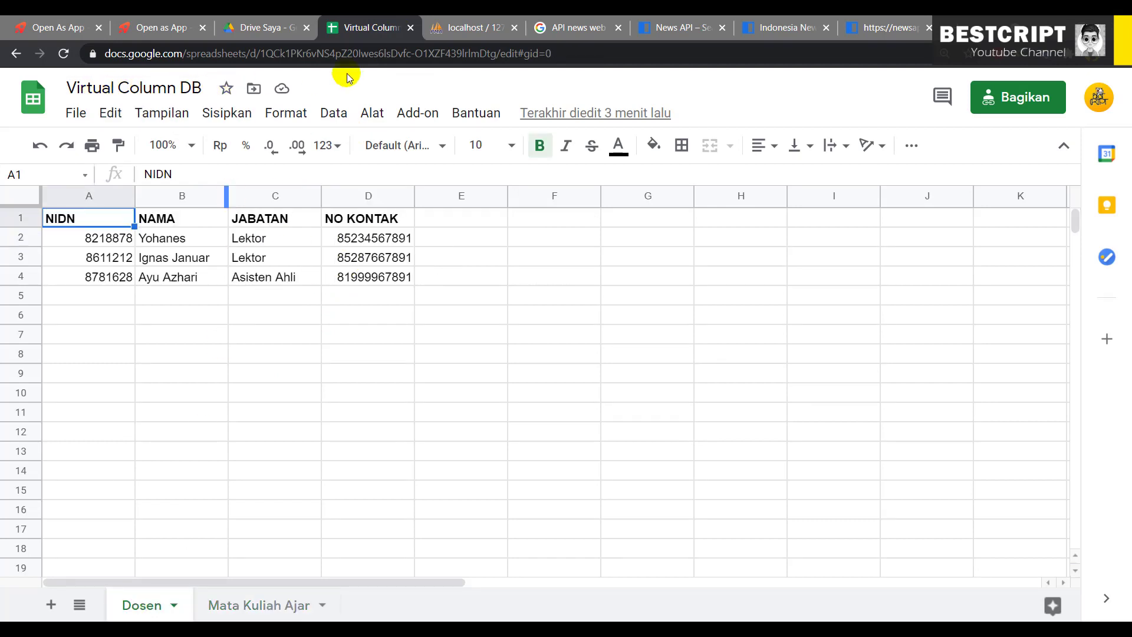
pyautogui.click(165, 31)
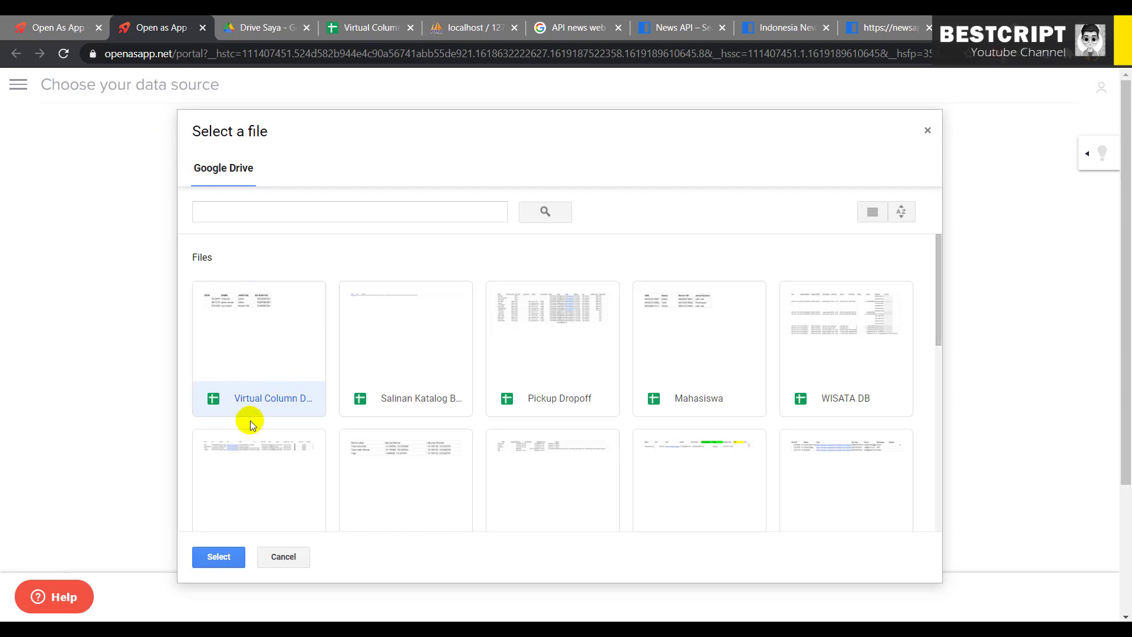
pyautogui.click(283, 557)
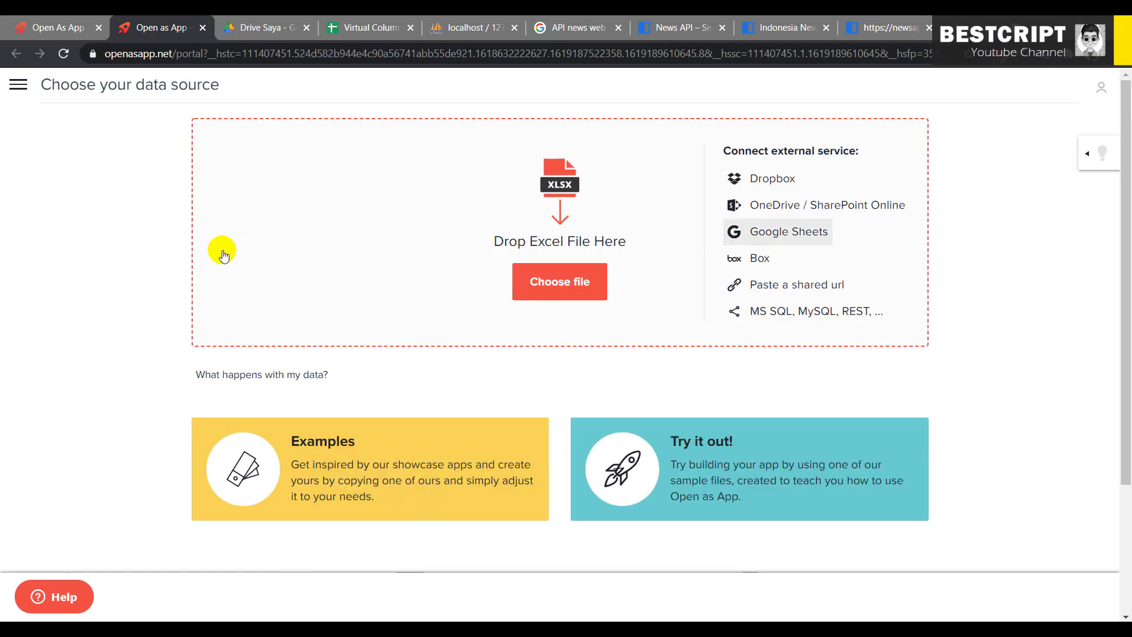
# Choose MySQL from the database and REST providers and open its connection form.
pyautogui.click(824, 316)
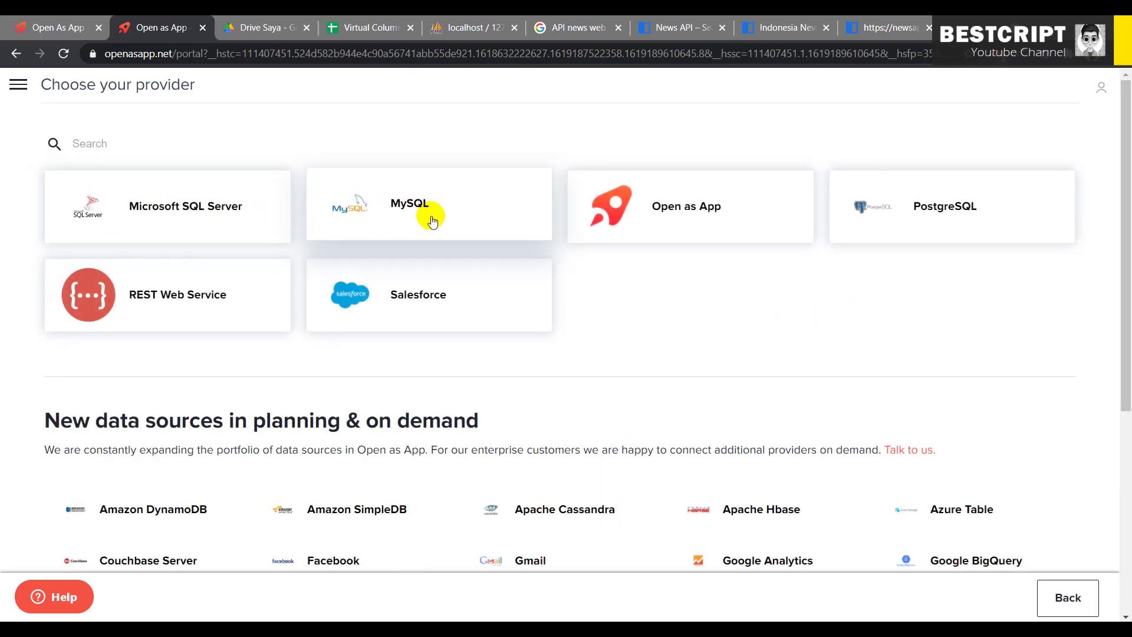
pyautogui.click(466, 188)
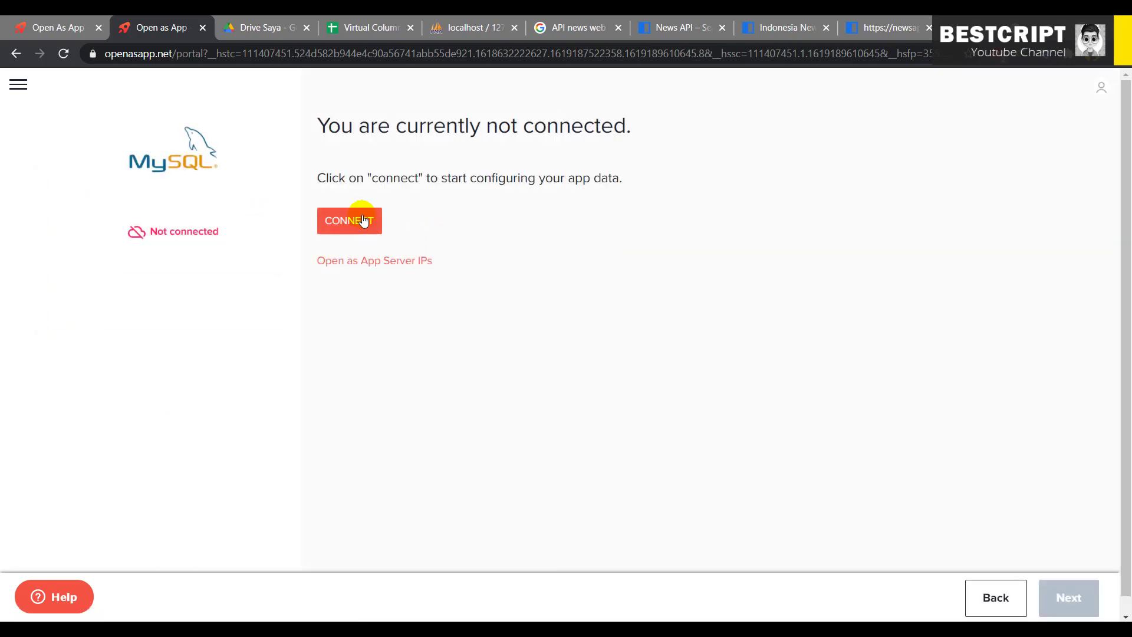
pyautogui.click(351, 222)
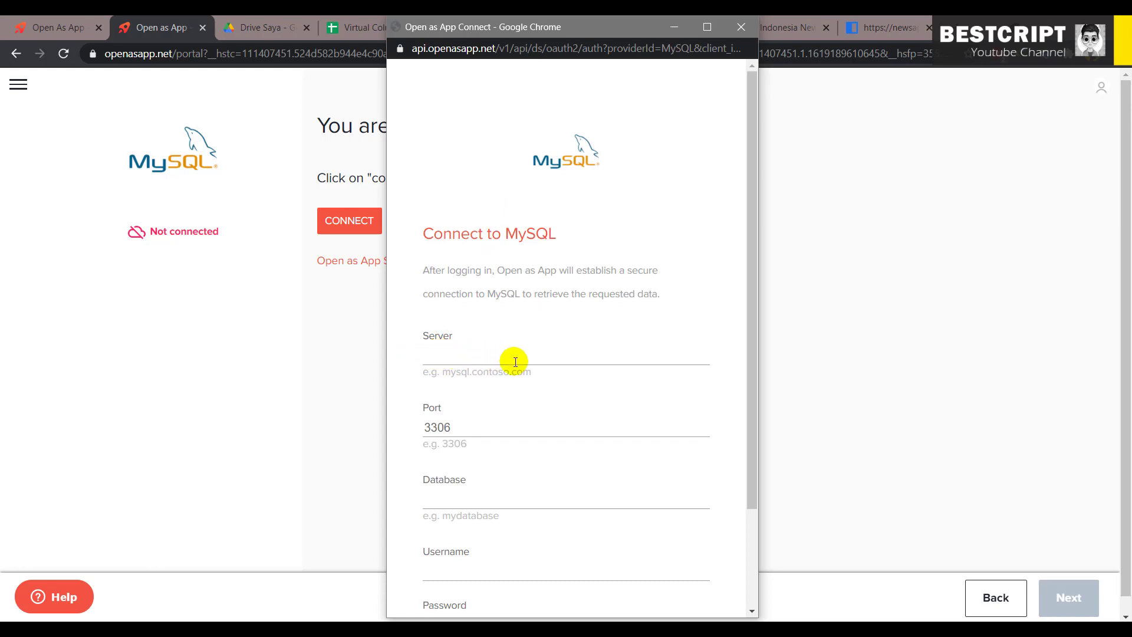
# Examine the Server, Port, Database, Username and Password fields of the MySQL connection form.
pyautogui.moveTo(451, 372); pyautogui.dragTo(547, 378)
pyautogui.click(546, 377)
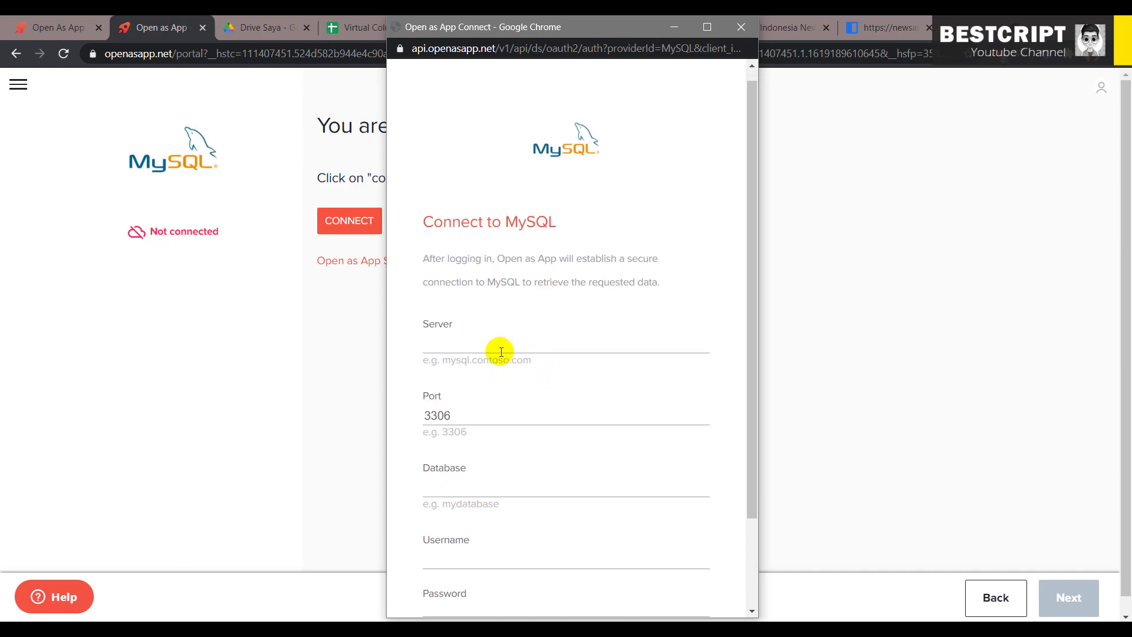
pyautogui.scroll(-1, 507, 354)
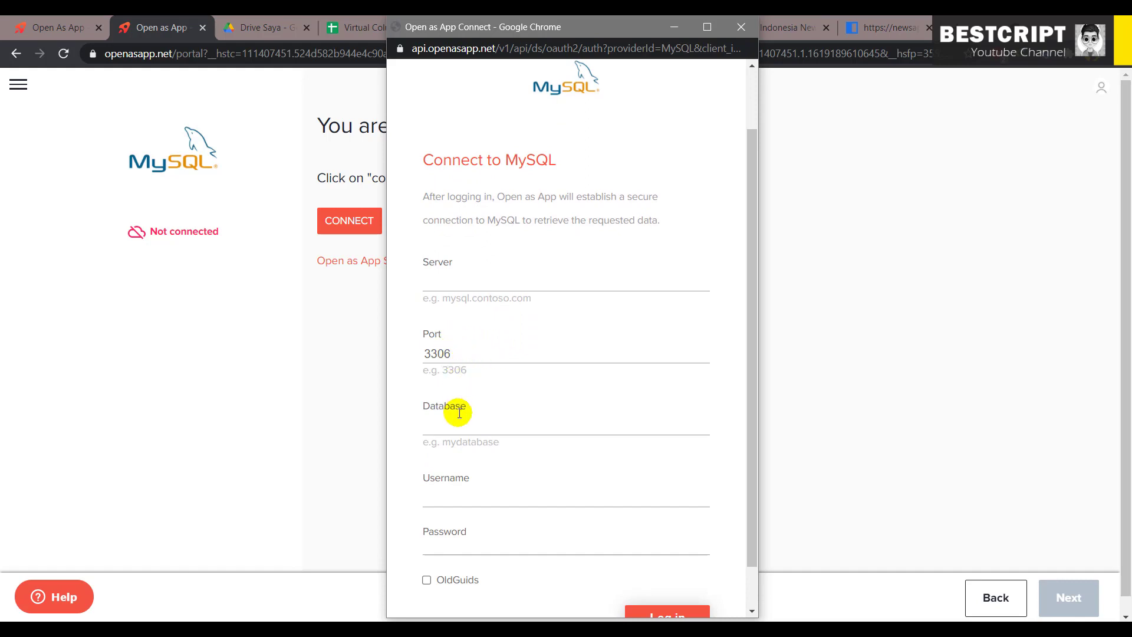
pyautogui.scroll(-1, 493, 400)
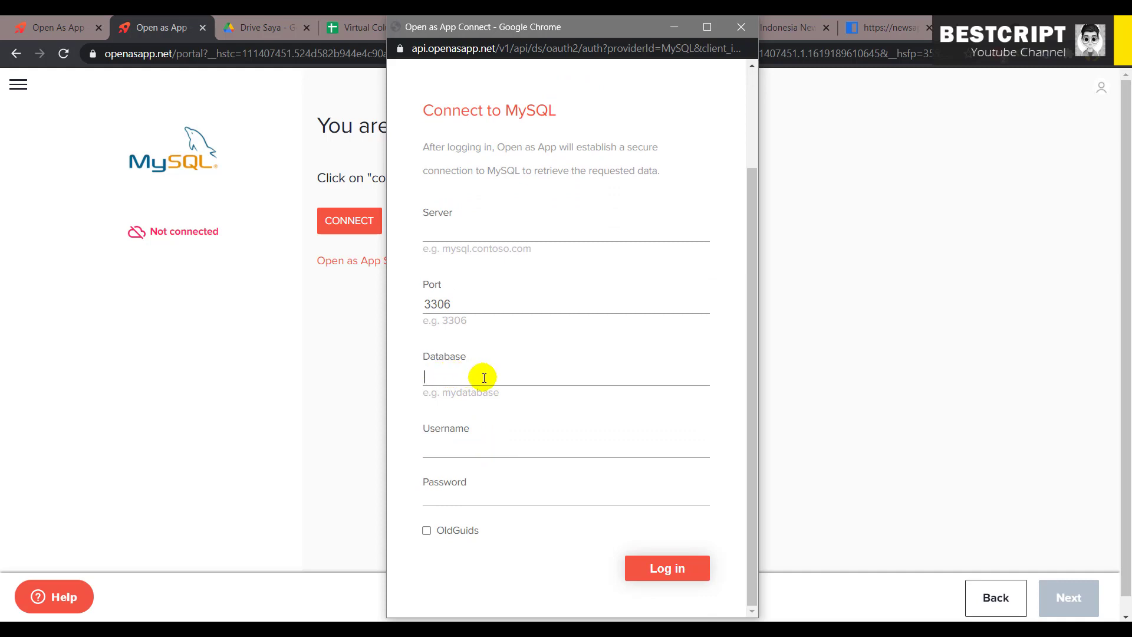
pyautogui.moveTo(451, 393); pyautogui.dragTo(525, 396)
pyautogui.click(452, 454)
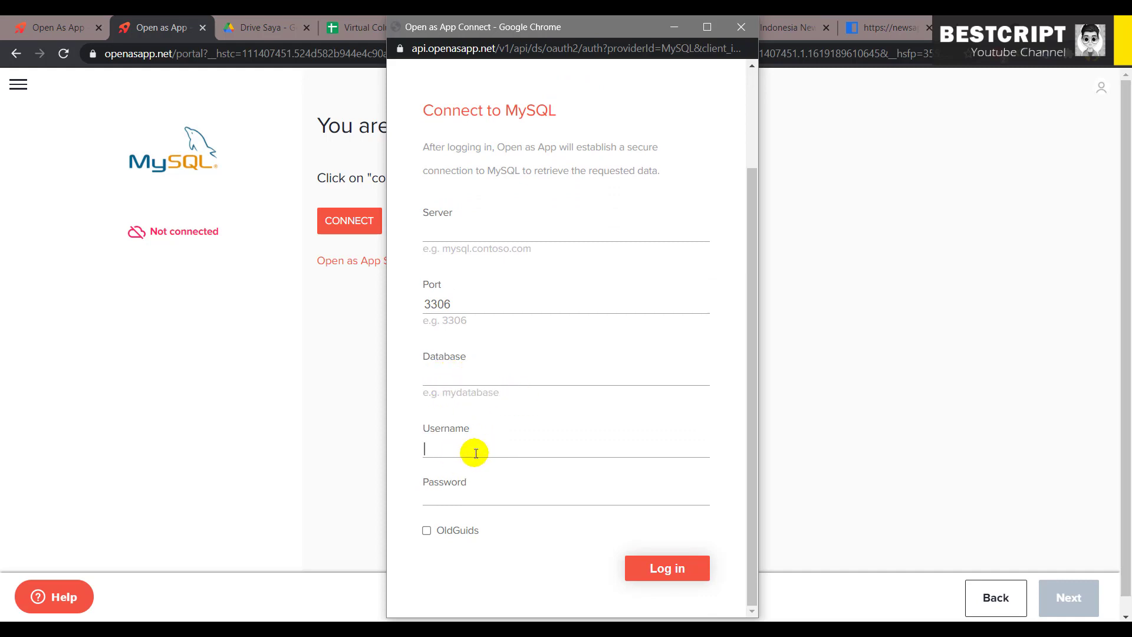
pyautogui.click(481, 493)
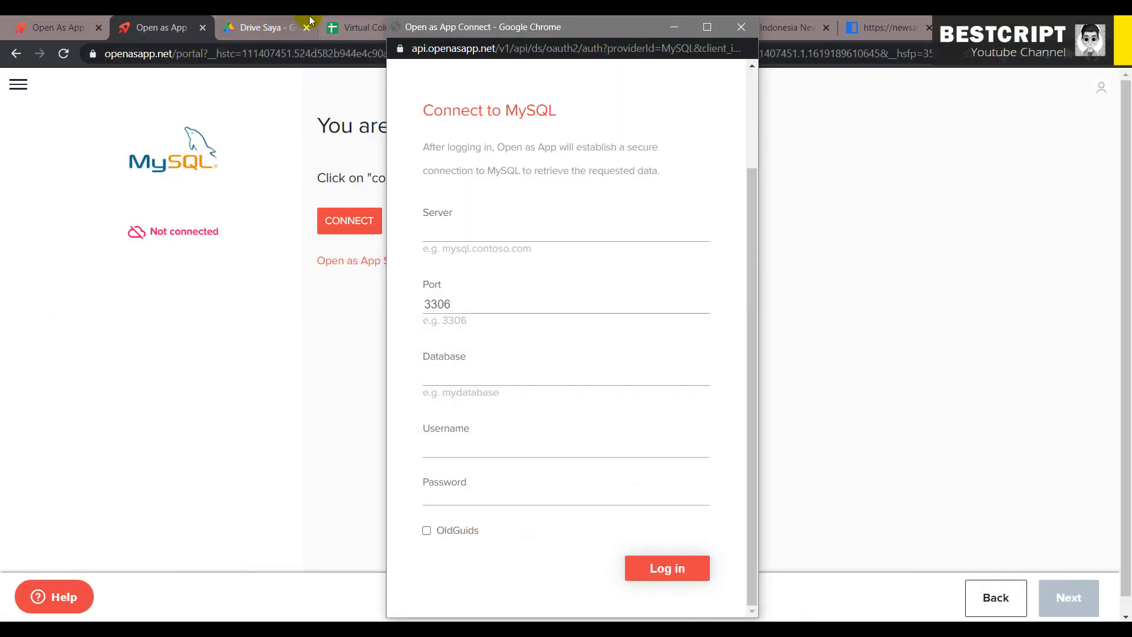
# Review the Dosen sheet, the tb_lokasi_kelurahan table and the newsapi.org JSON response, and return to Open as App.
pyautogui.click(313, 174)
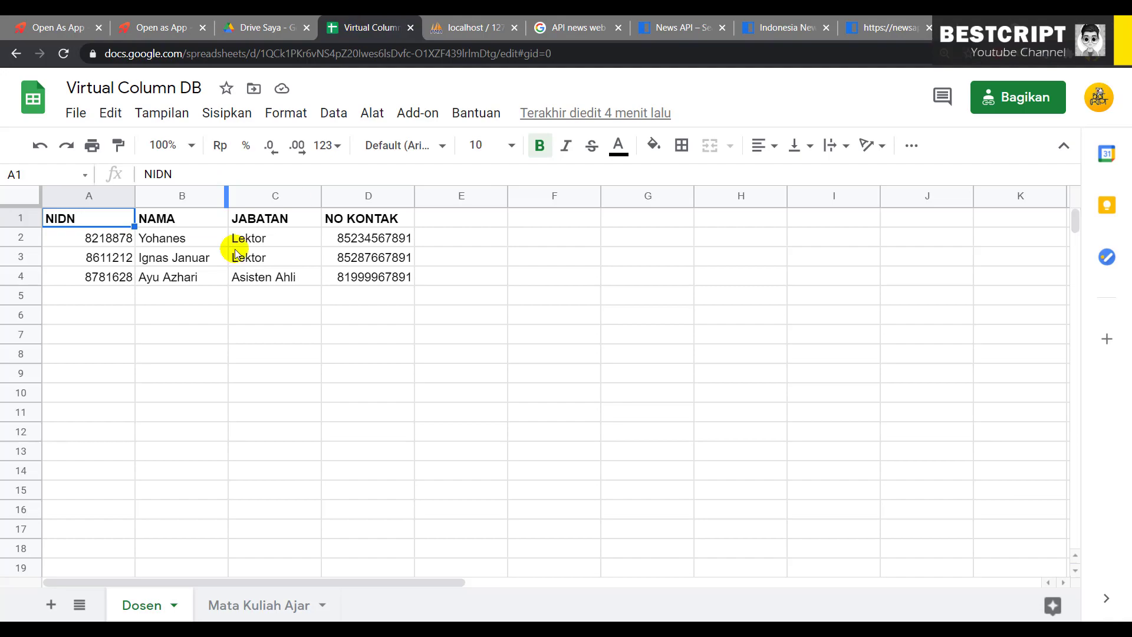
pyautogui.click(460, 27)
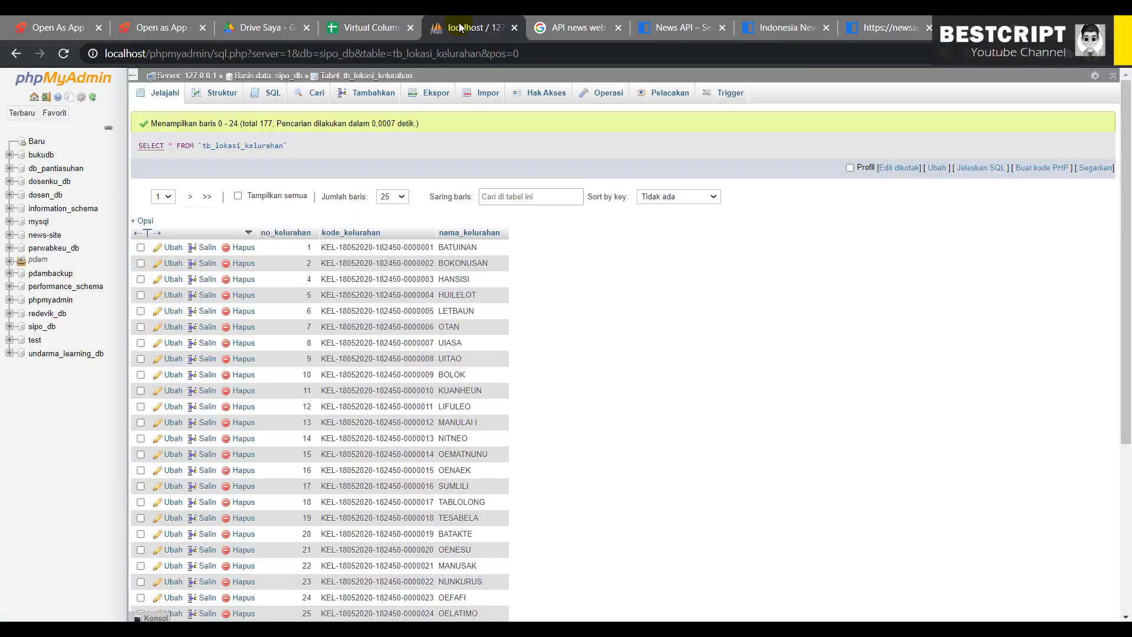
pyautogui.click(891, 27)
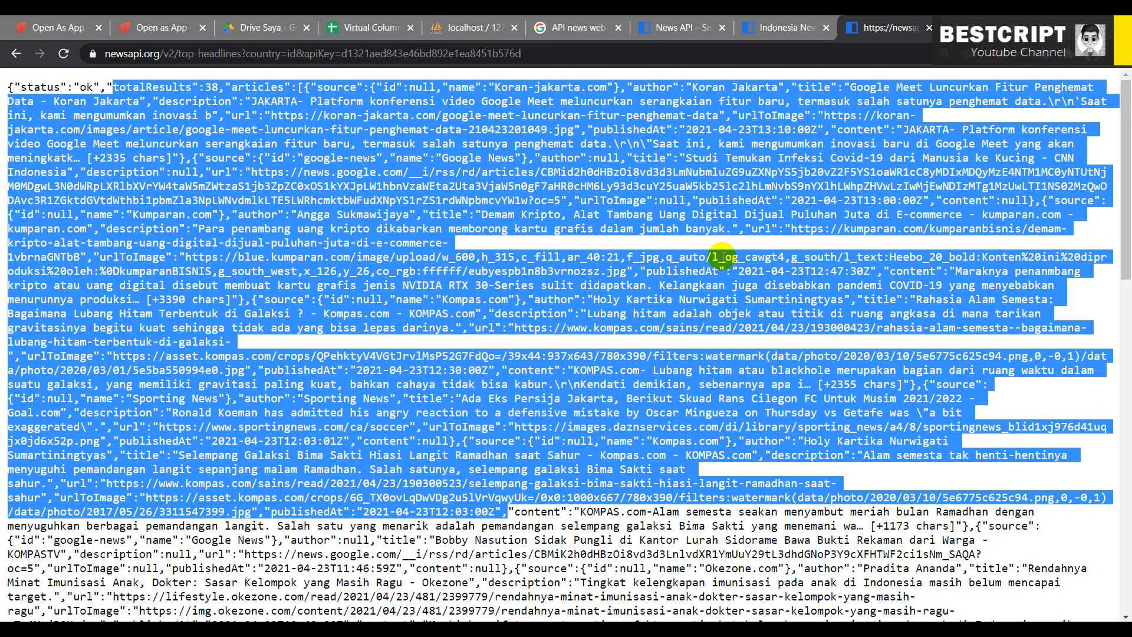
pyautogui.click(130, 21)
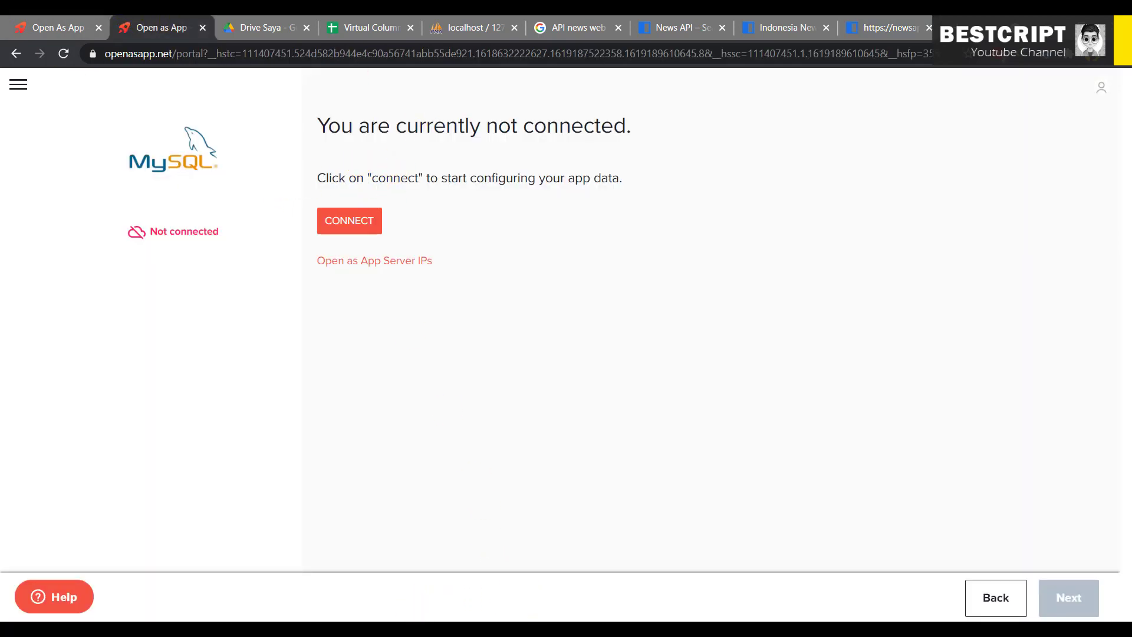
# Close the MySQL connection form without logging in and go back to the provider selection.
pyautogui.moveTo(381, 628)
pyautogui.click(476, 544)
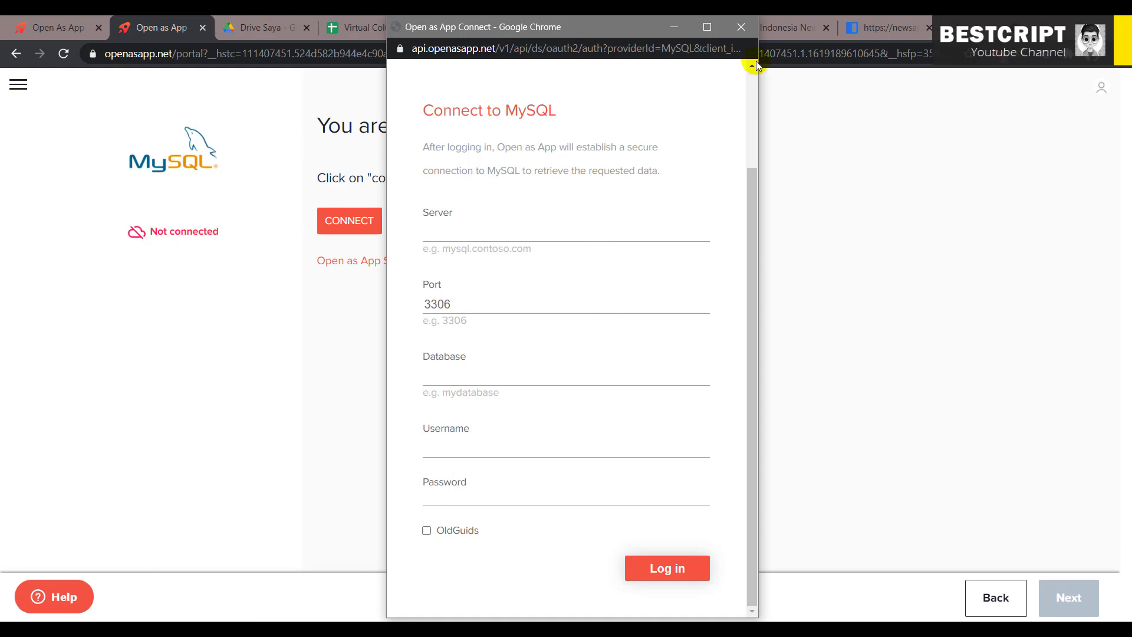
pyautogui.click(740, 30)
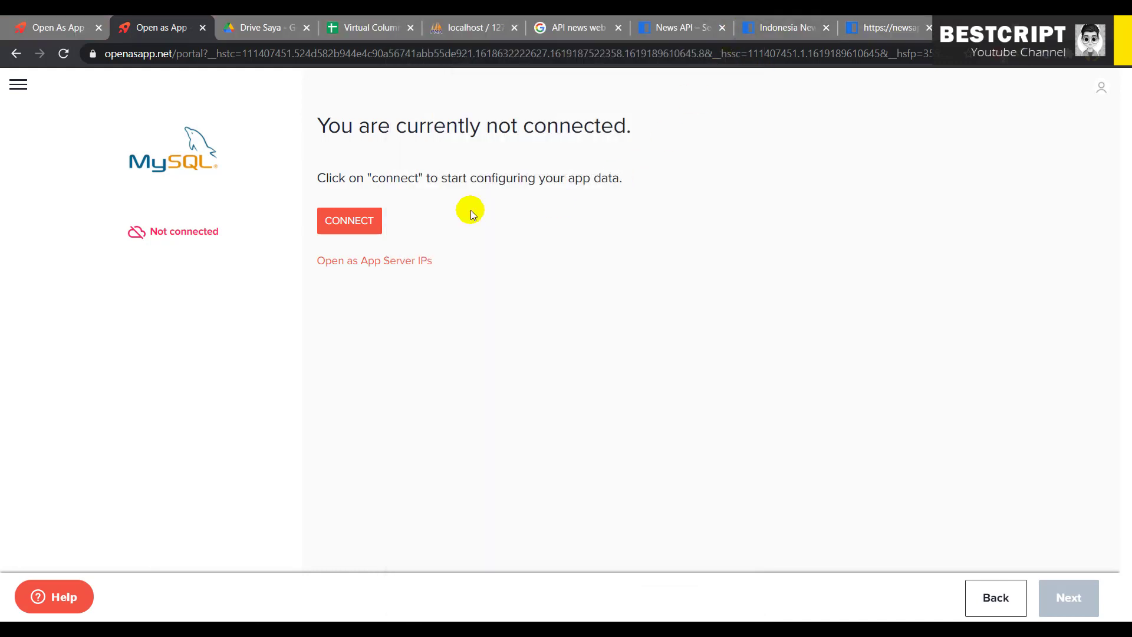
pyautogui.click(15, 54)
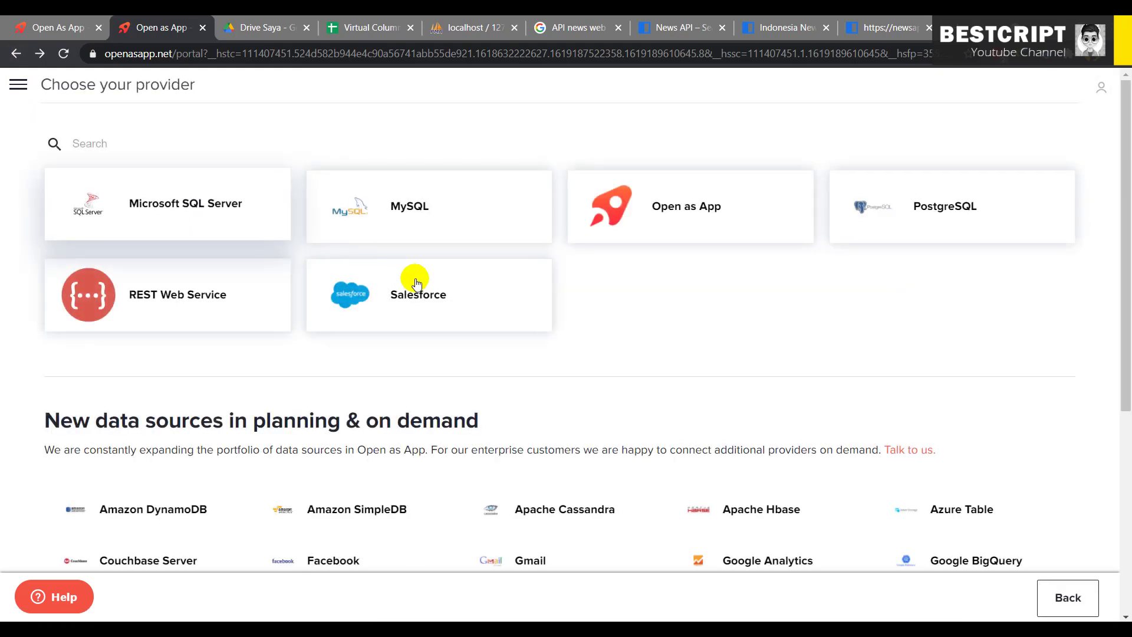
# Choose REST Web Service as the provider and open its connection form.
pyautogui.click(207, 295)
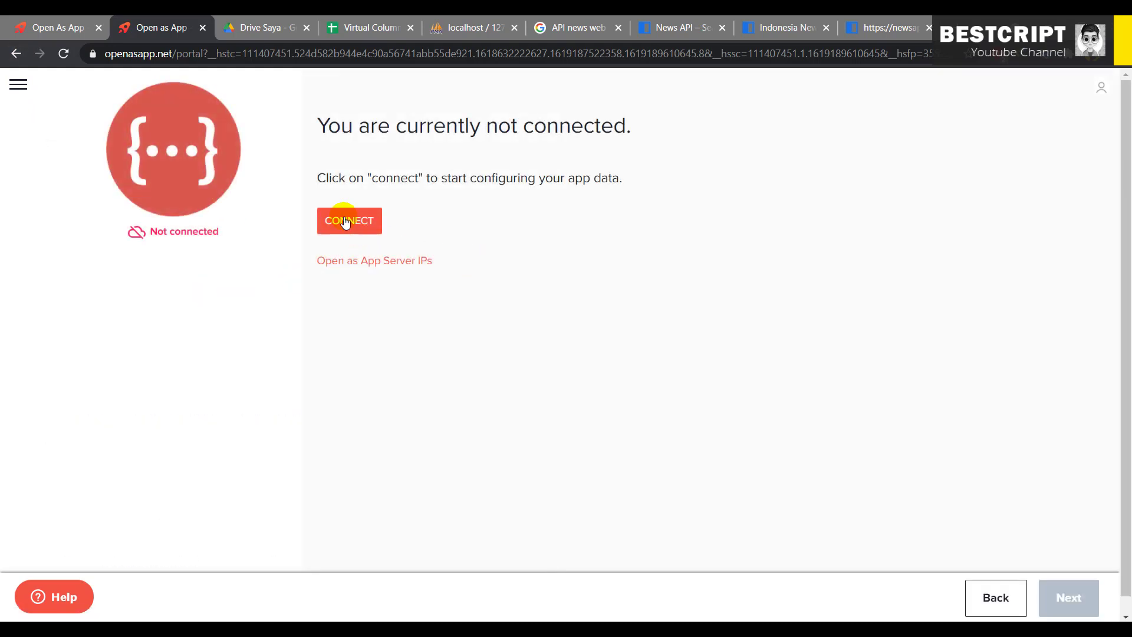
pyautogui.click(346, 223)
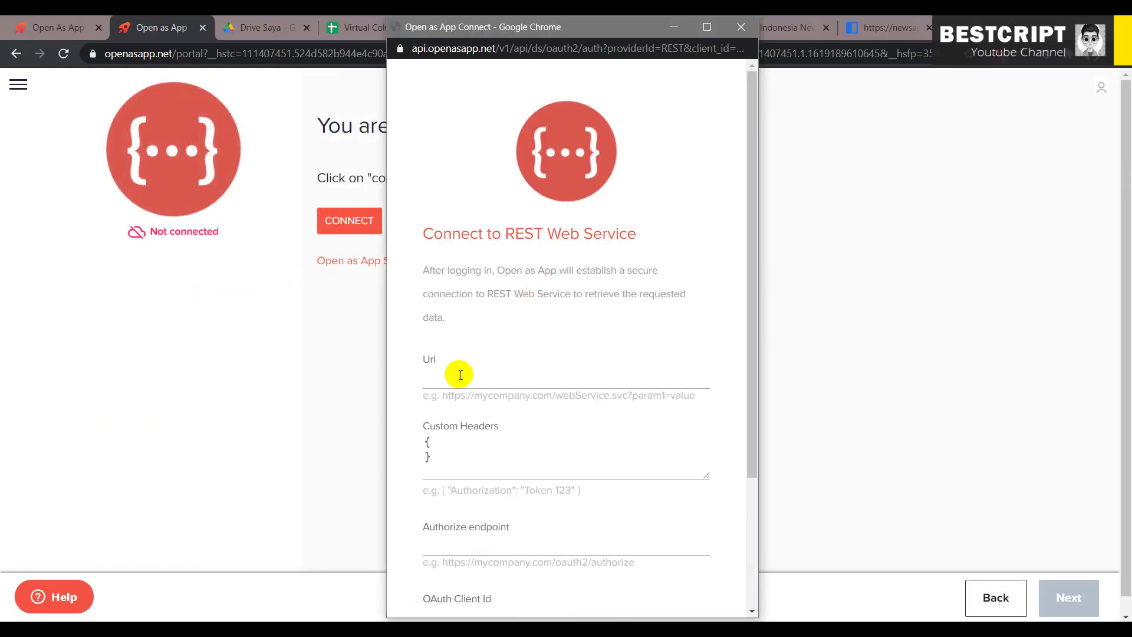
# Copy the full top-headlines request URL from the newsapi.org JSON page and return to Open as App.
pyautogui.click(864, 30)
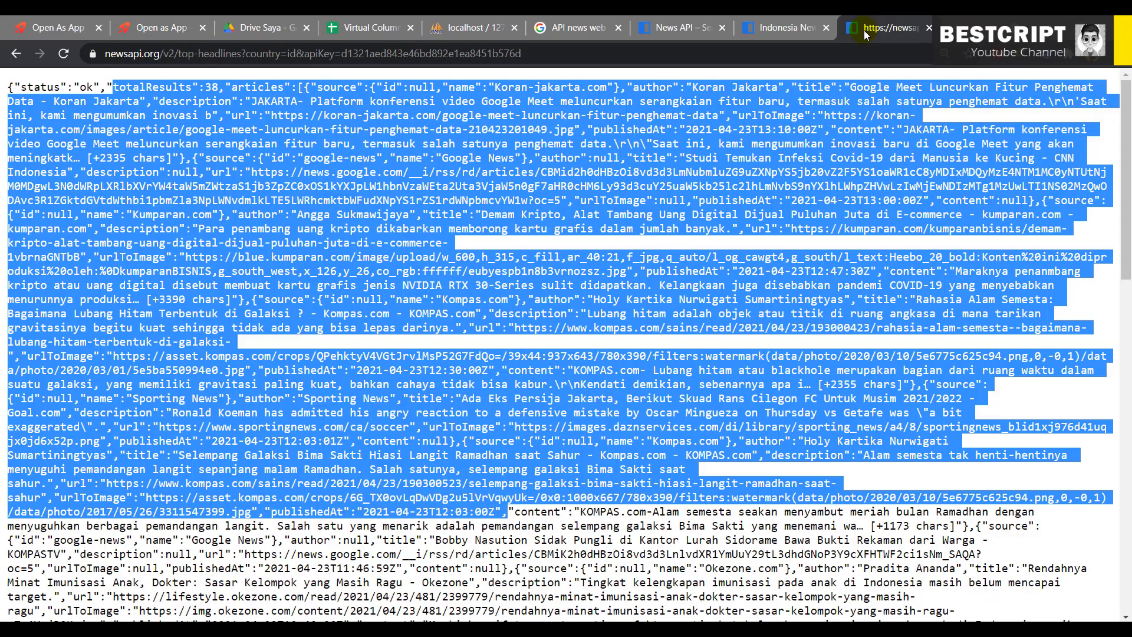
pyautogui.click(583, 53)
pyautogui.click(112, 56)
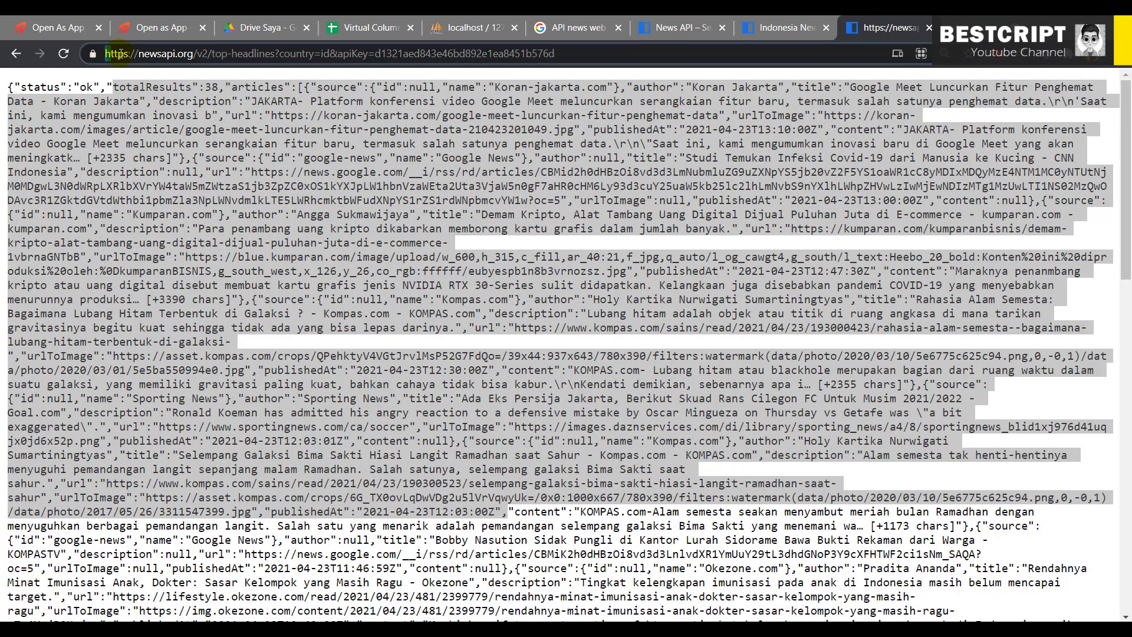
pyautogui.moveTo(106, 53); pyautogui.dragTo(602, 57)
pyautogui.hotkey('ctrl', 'c')
pyautogui.click(160, 28)
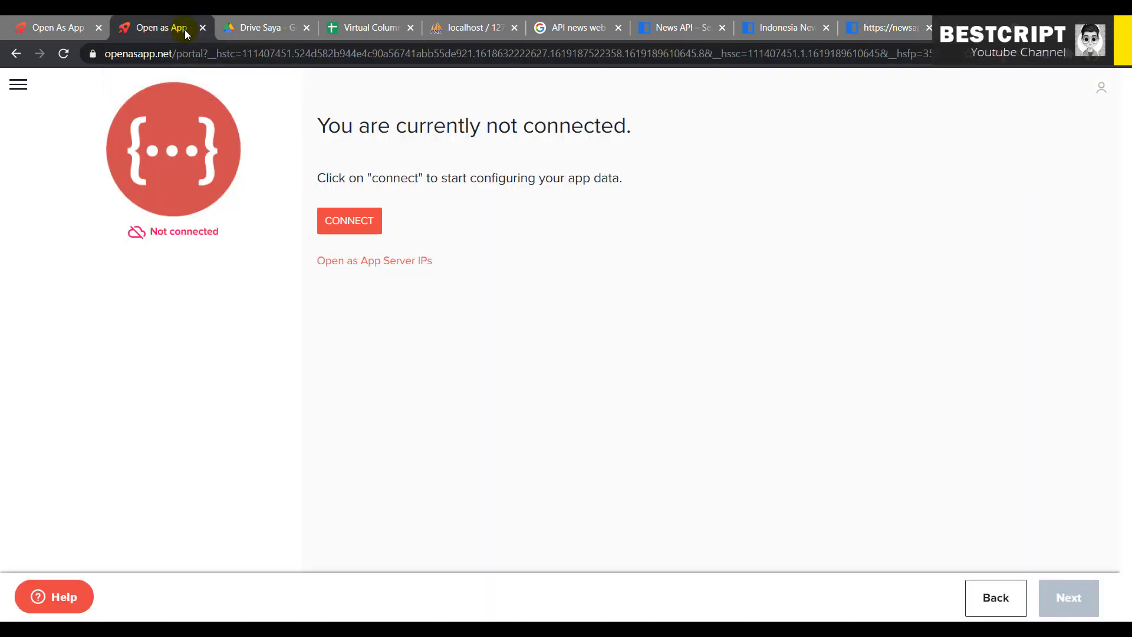
# Bring up the REST Web Service connection form and paste the newsapi.org request URL, including its API key, as the Url.
pyautogui.click(349, 229)
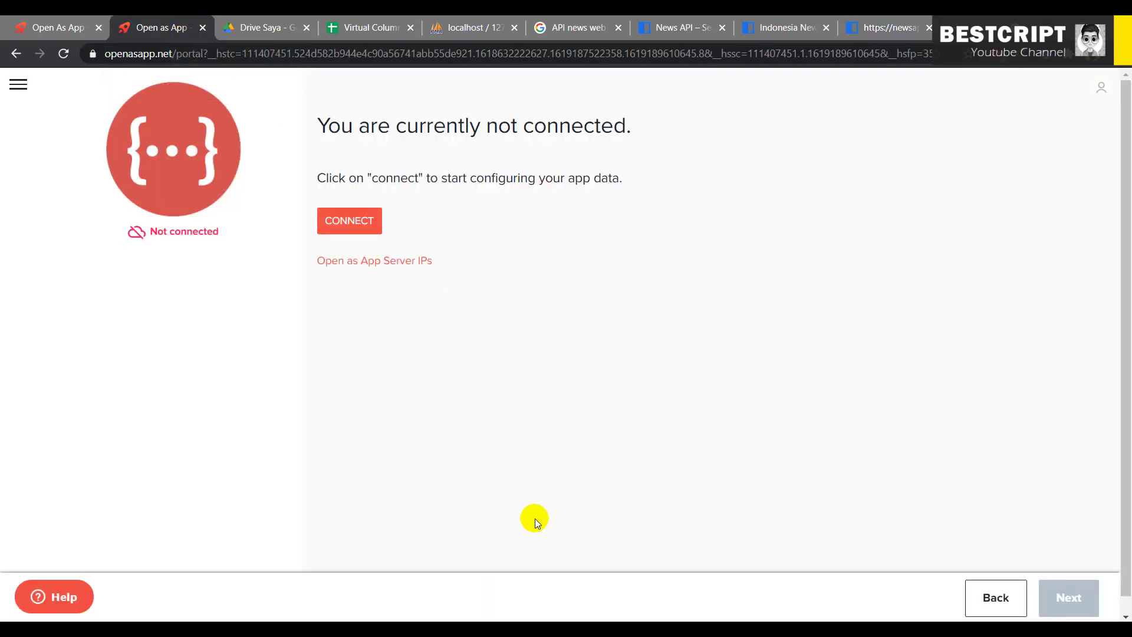
pyautogui.moveTo(417, 607)
pyautogui.click(458, 556)
pyautogui.click(464, 356)
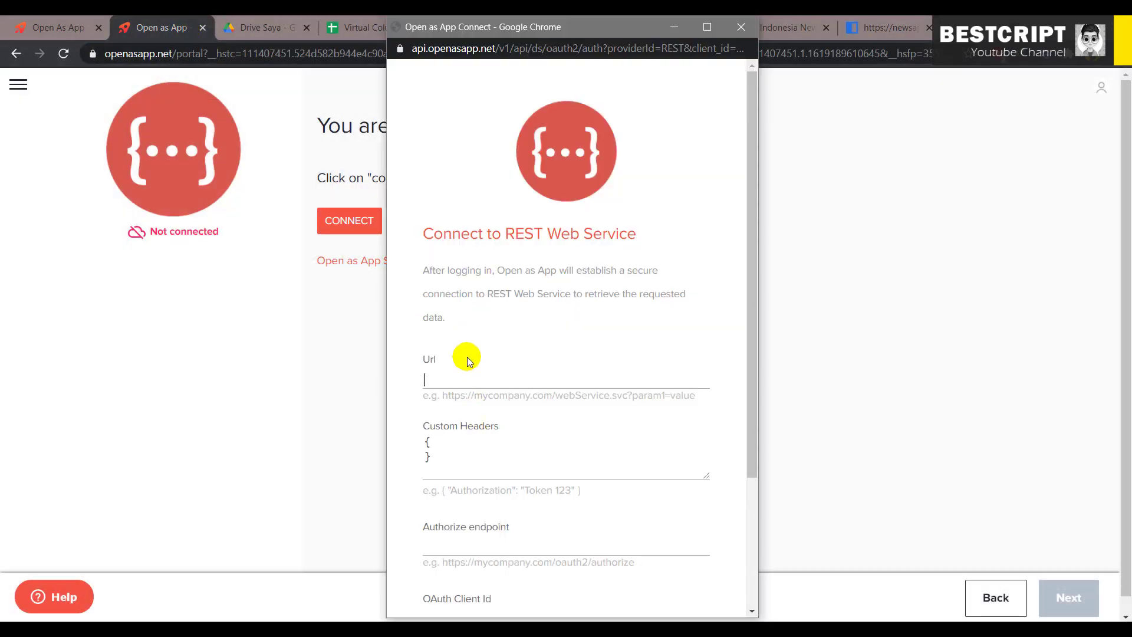
pyautogui.hotkey('ctrl', 'v')
# Examine the Custom Headers, Authorize endpoint, OAuth Client Id and OAuth Scope fields of the REST connection form.
pyautogui.moveTo(493, 458); pyautogui.dragTo(407, 432)
pyautogui.click(436, 445)
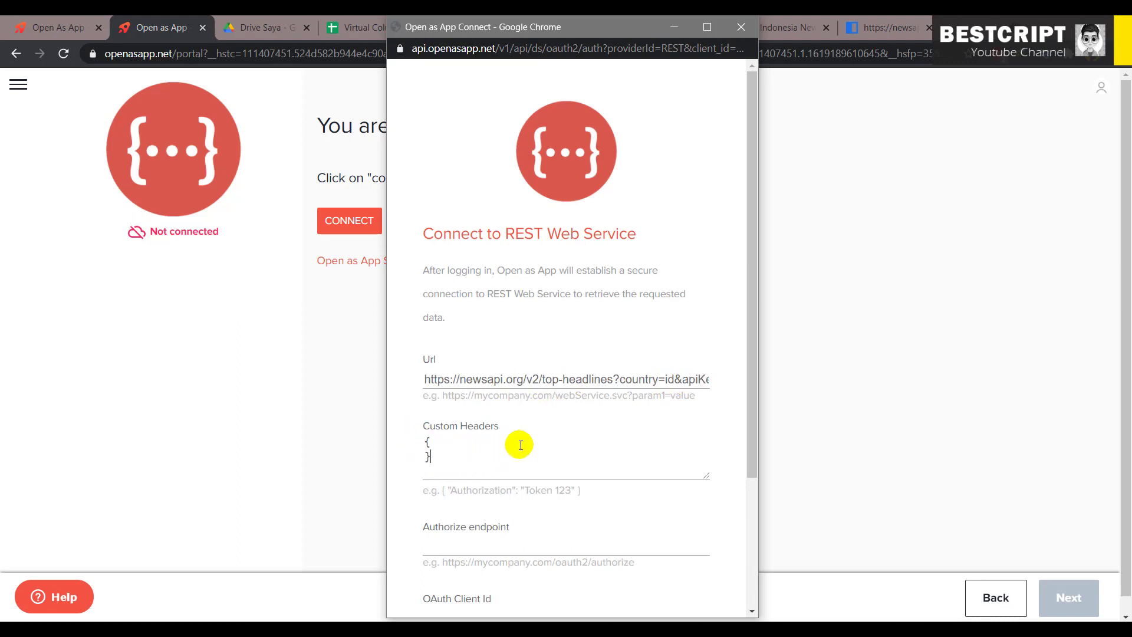
pyautogui.scroll(-3, 518, 445)
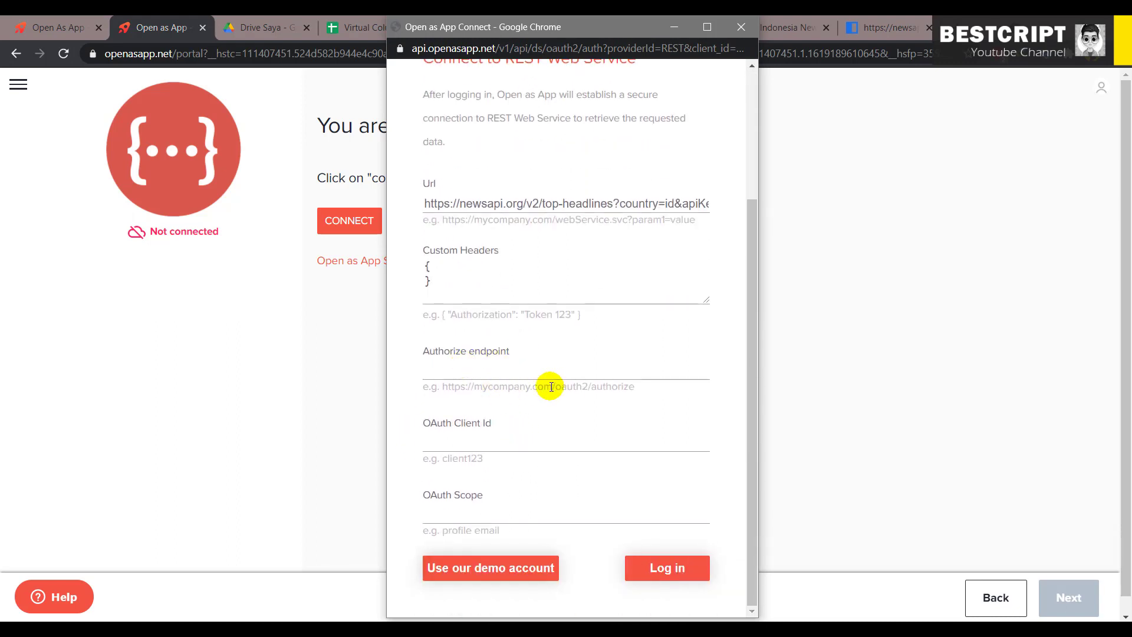
pyautogui.moveTo(649, 384); pyautogui.dragTo(384, 389)
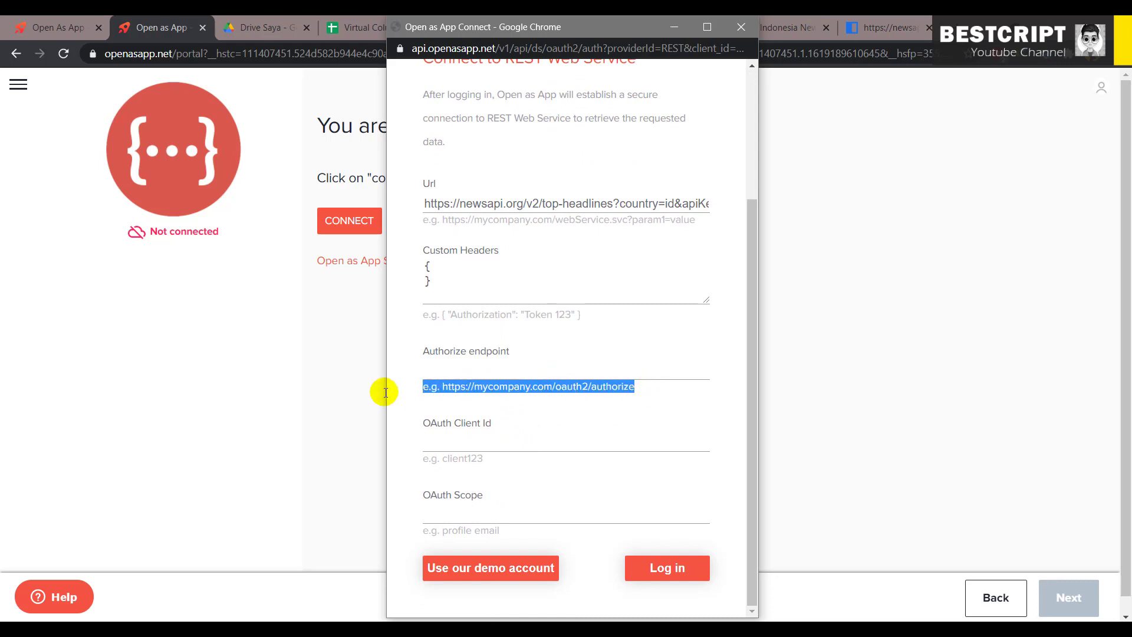
pyautogui.click(483, 440)
pyautogui.click(481, 511)
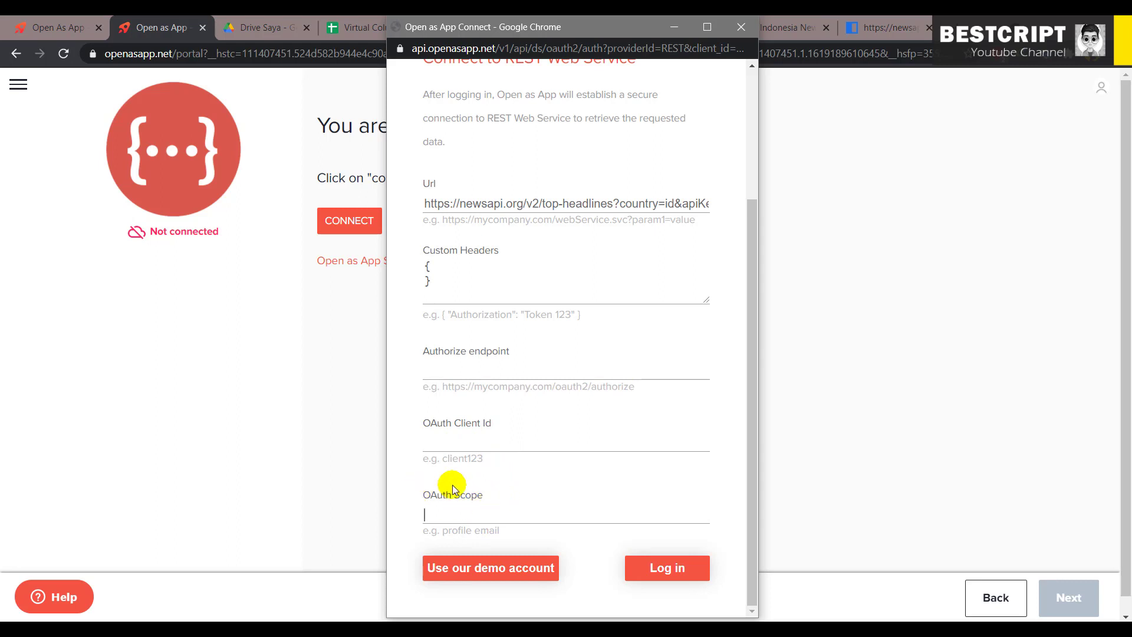
pyautogui.click(487, 441)
pyautogui.click(517, 369)
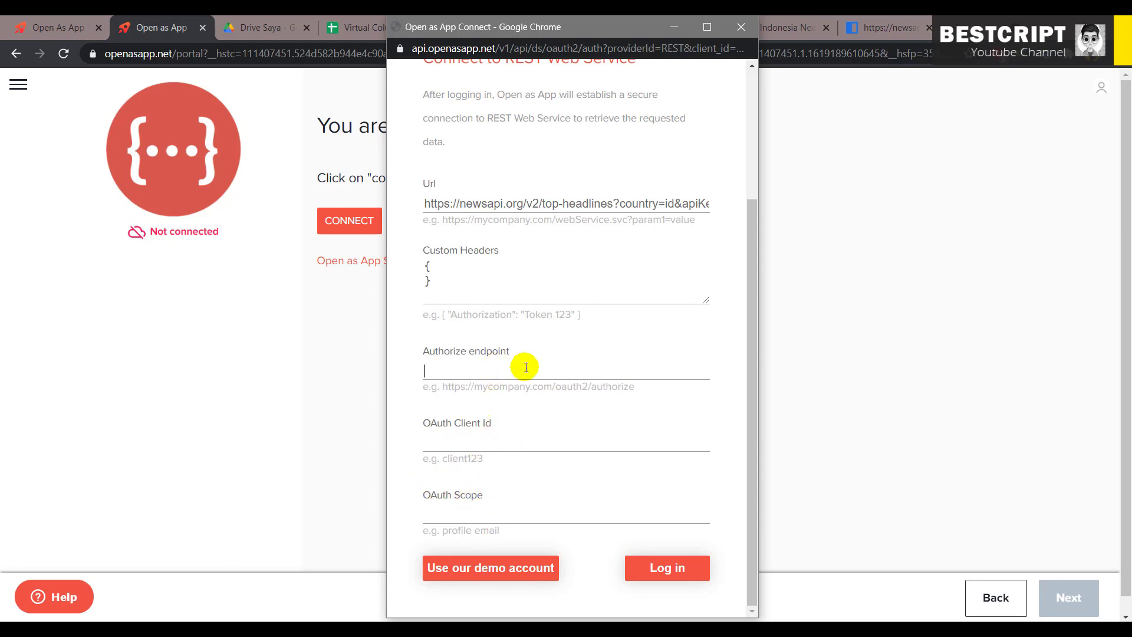
# Close the REST connection form without logging in and go back to the data source selection.
pyautogui.click(741, 29)
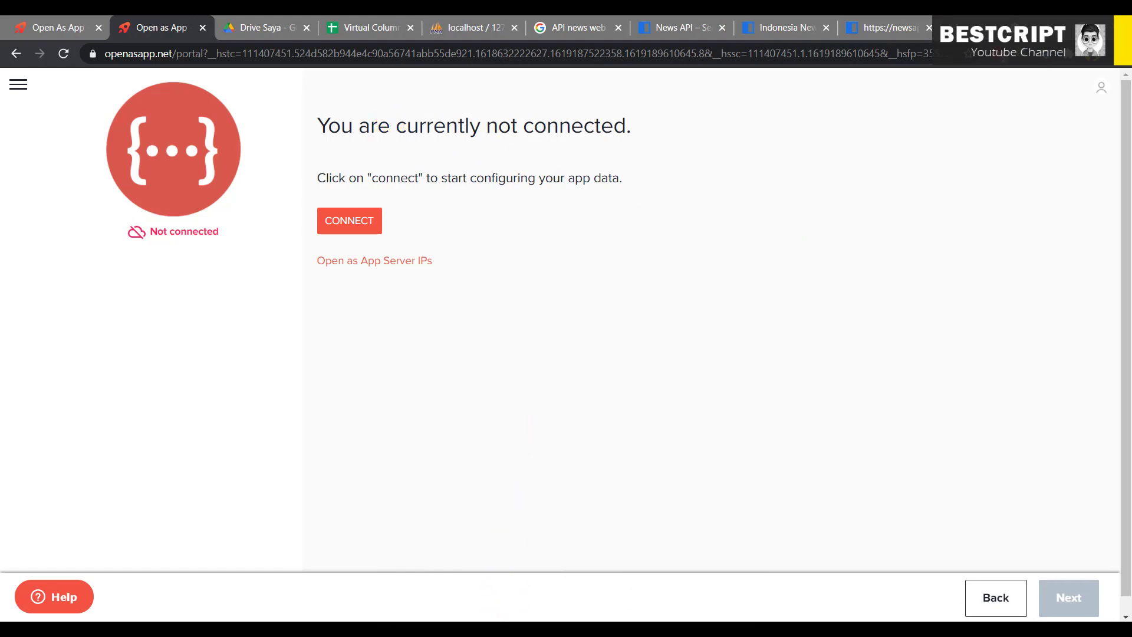
pyautogui.click(15, 55)
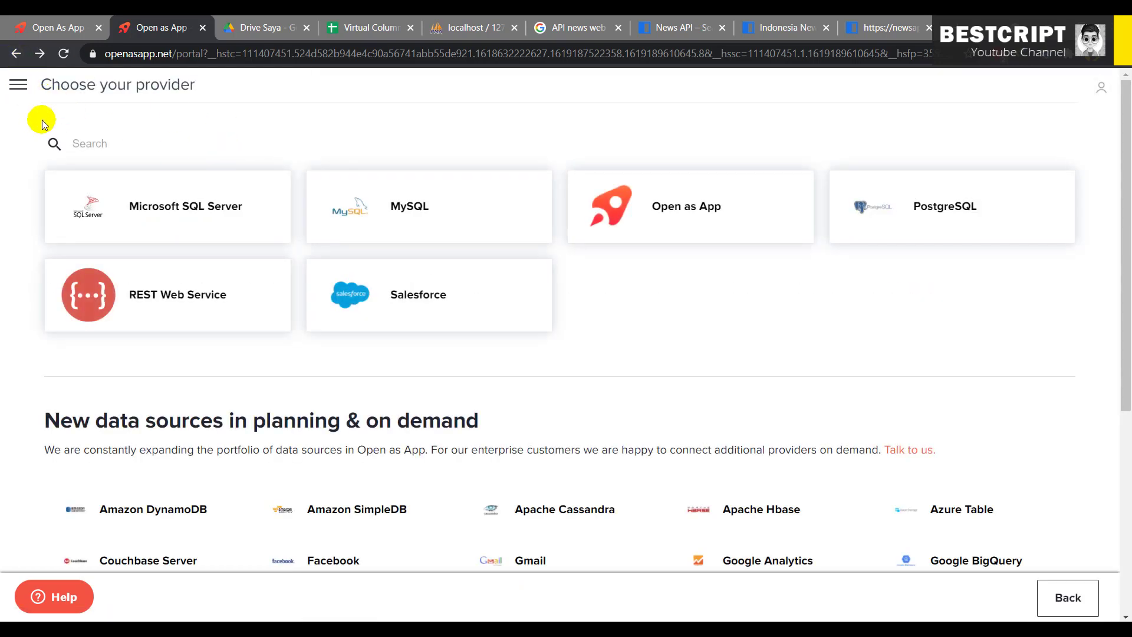
pyautogui.click(19, 85)
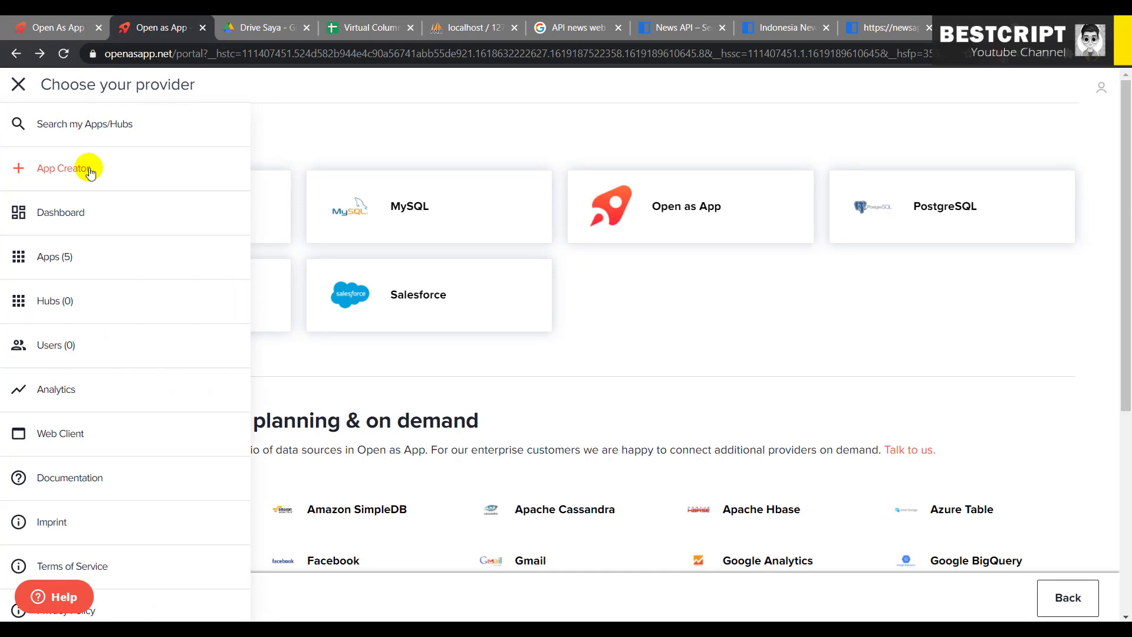
pyautogui.click(378, 122)
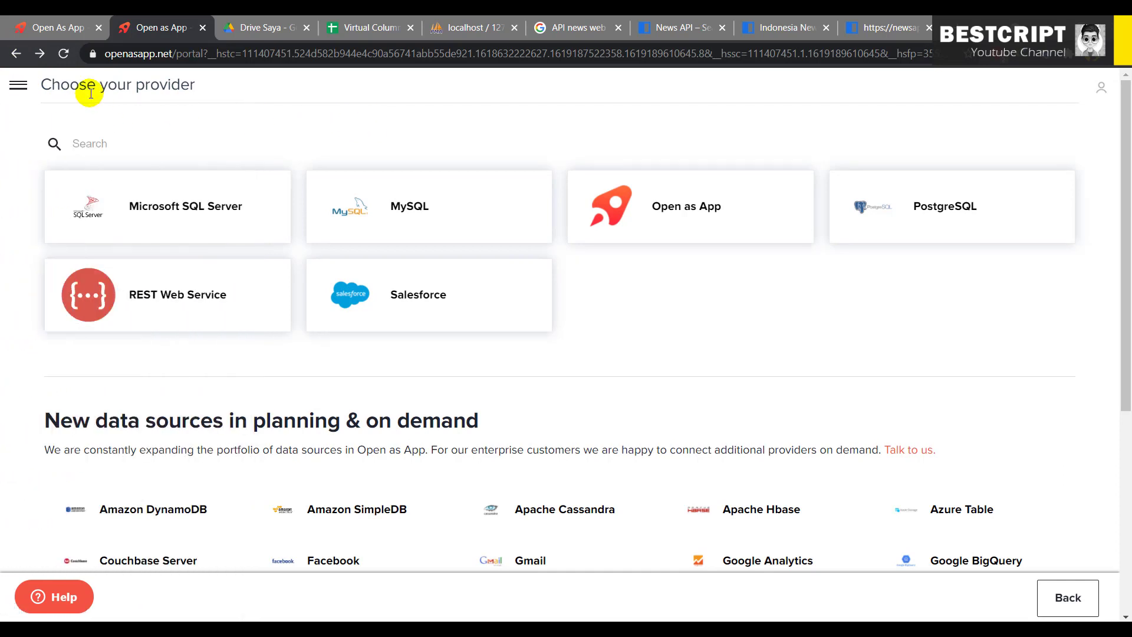
pyautogui.click(18, 59)
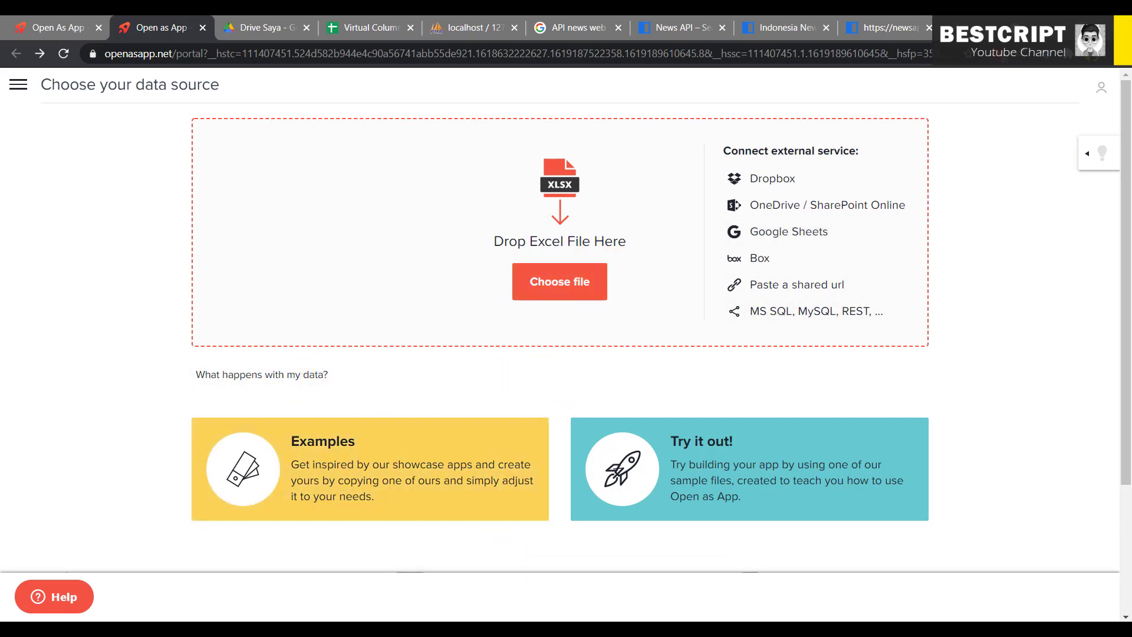
# Examine the yearly registration charts in the phone preview of the Profile app.
pyautogui.click(469, 630)
pyautogui.moveTo(289, 227); pyautogui.dragTo(532, 250)
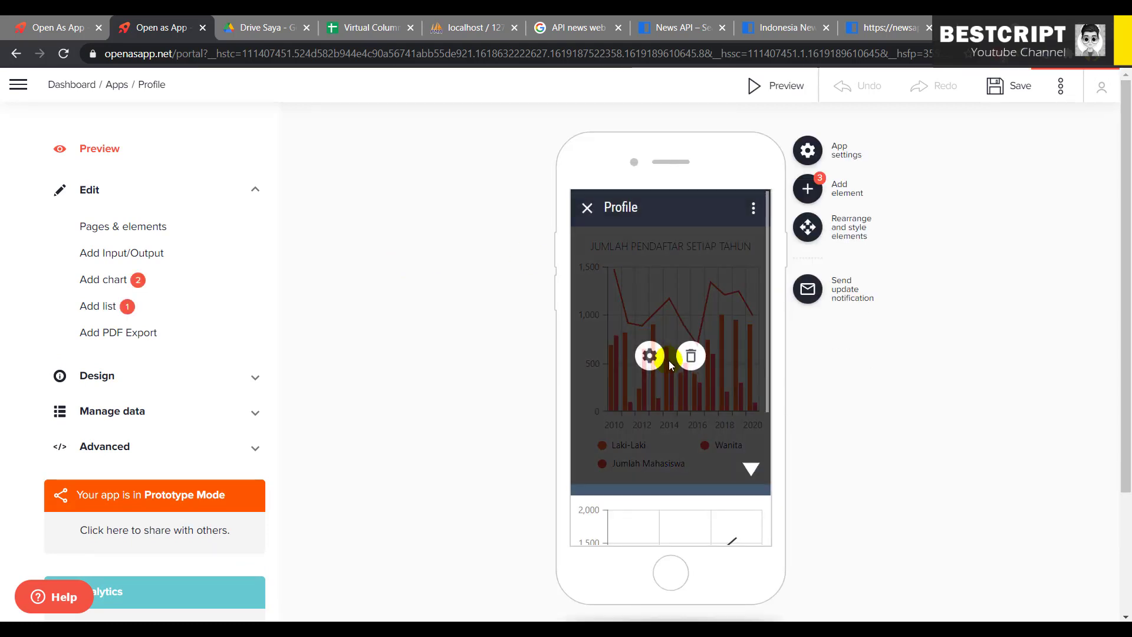
pyautogui.scroll(-3, 669, 359)
pyautogui.scroll(3, 670, 360)
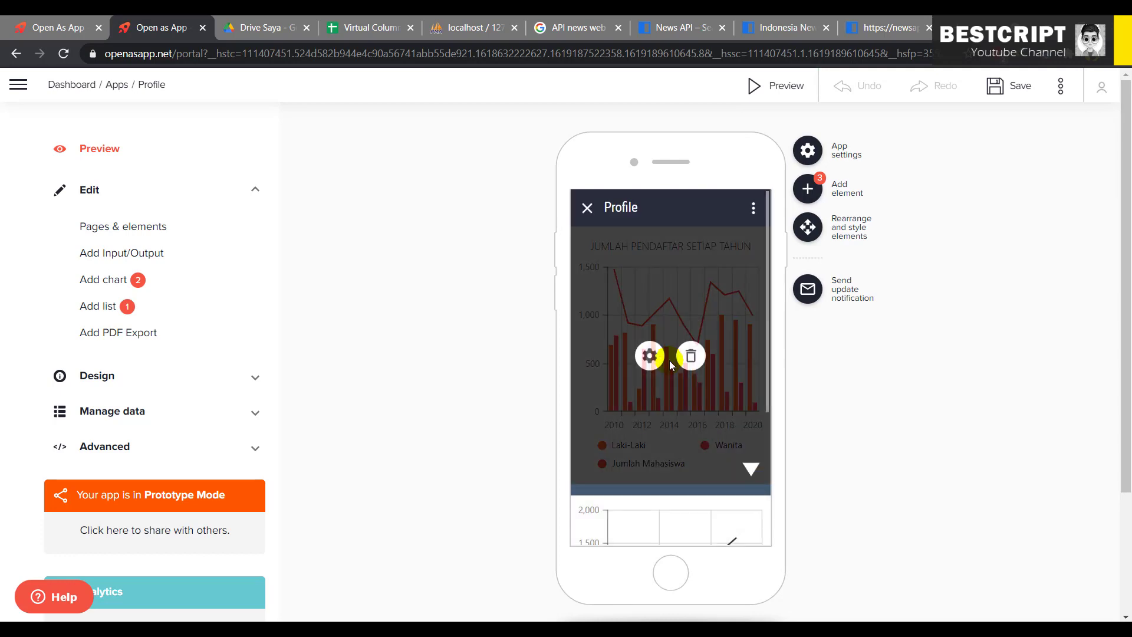
pyautogui.scroll(-3, 667, 343)
pyautogui.scroll(3, 665, 342)
pyautogui.scroll(-1, 666, 342)
pyautogui.scroll(1, 665, 342)
# Apply the Glowrange theme to the Profile app.
pyautogui.click(110, 382)
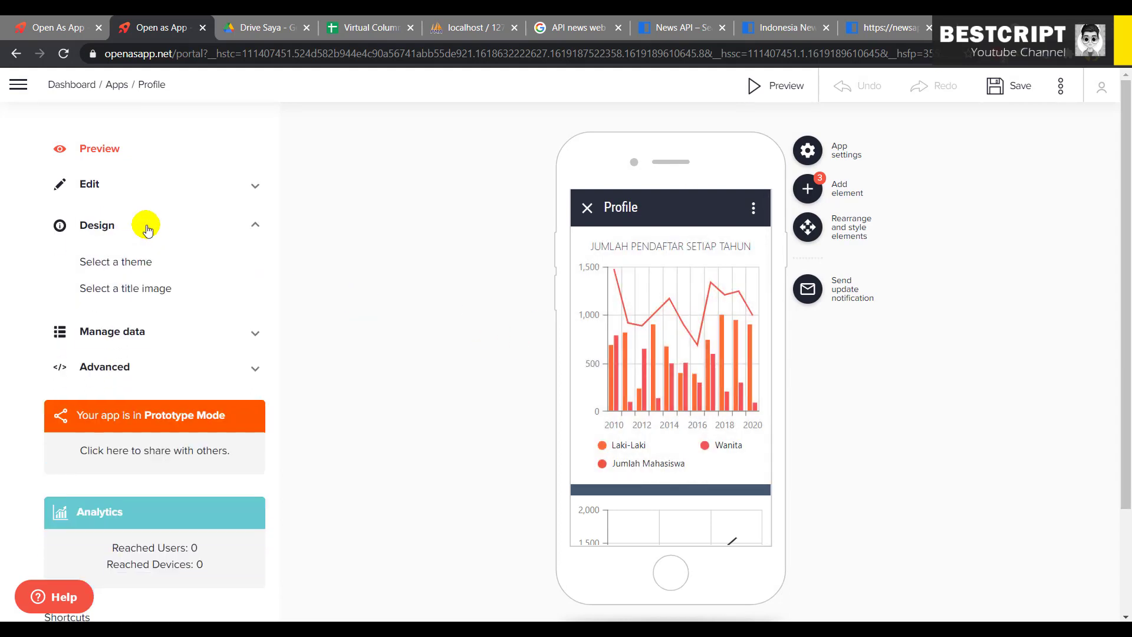
pyautogui.click(128, 268)
pyautogui.click(978, 260)
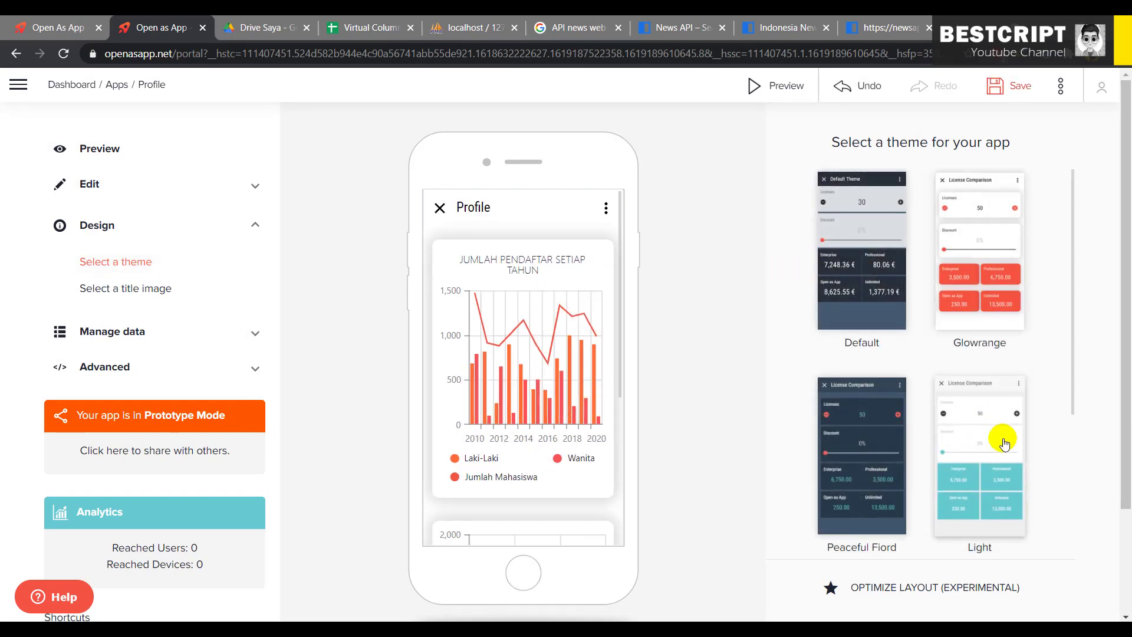
# Try the Light, Peaceful Fiord and Dark themes on the Profile app, and switch back to Glowrange.
pyautogui.click(1004, 444)
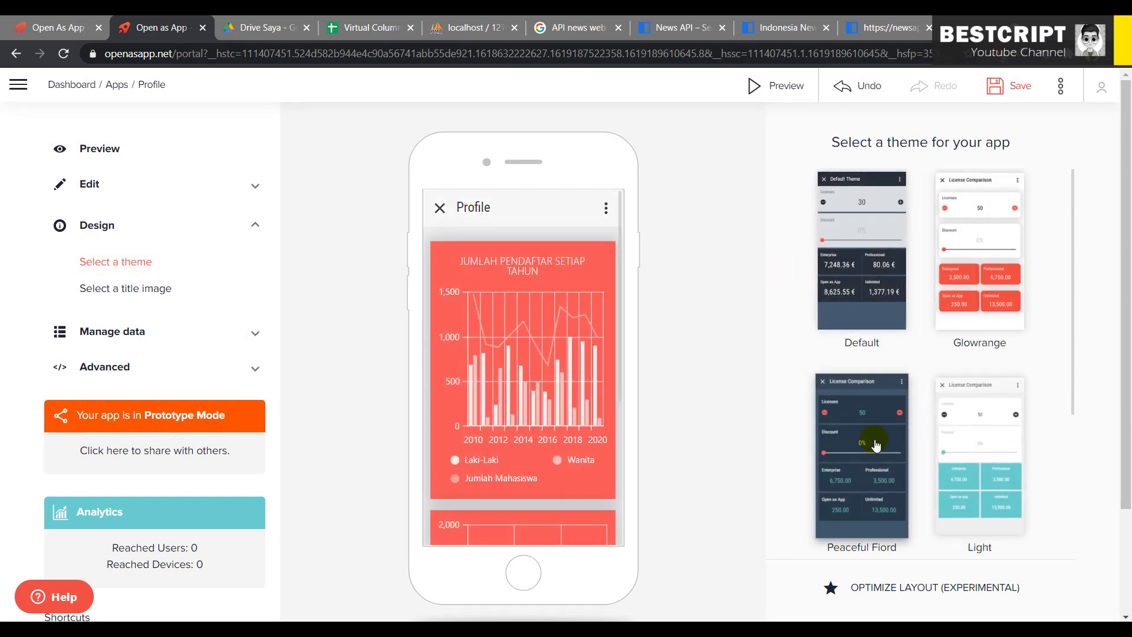
pyautogui.click(874, 441)
pyautogui.scroll(-4, 485, 330)
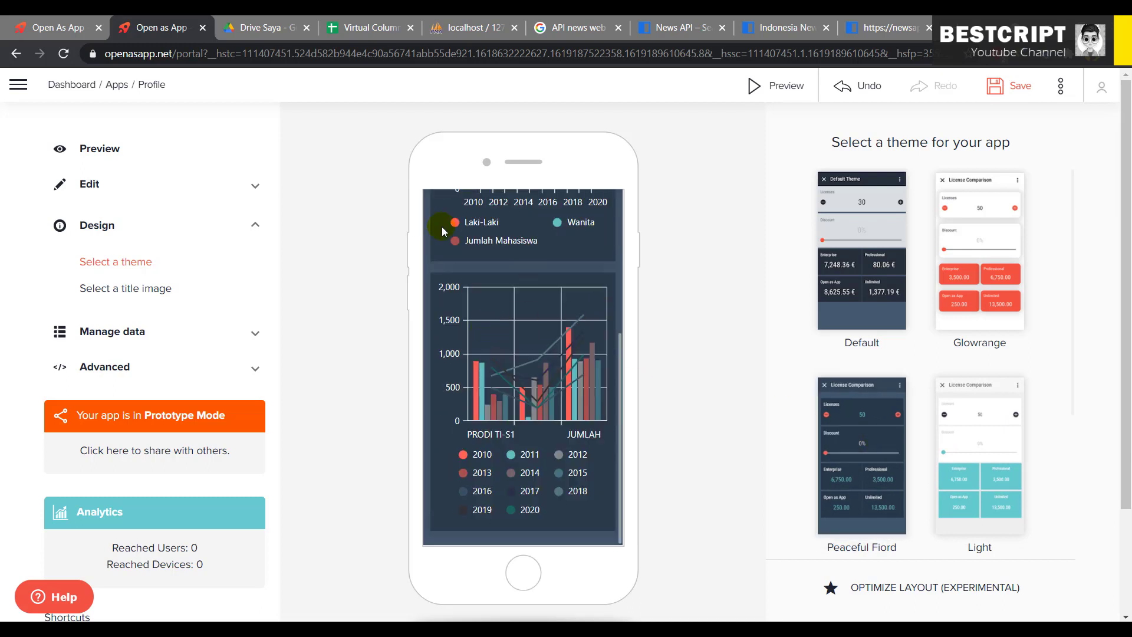
pyautogui.scroll(-4, 912, 511)
pyautogui.click(991, 447)
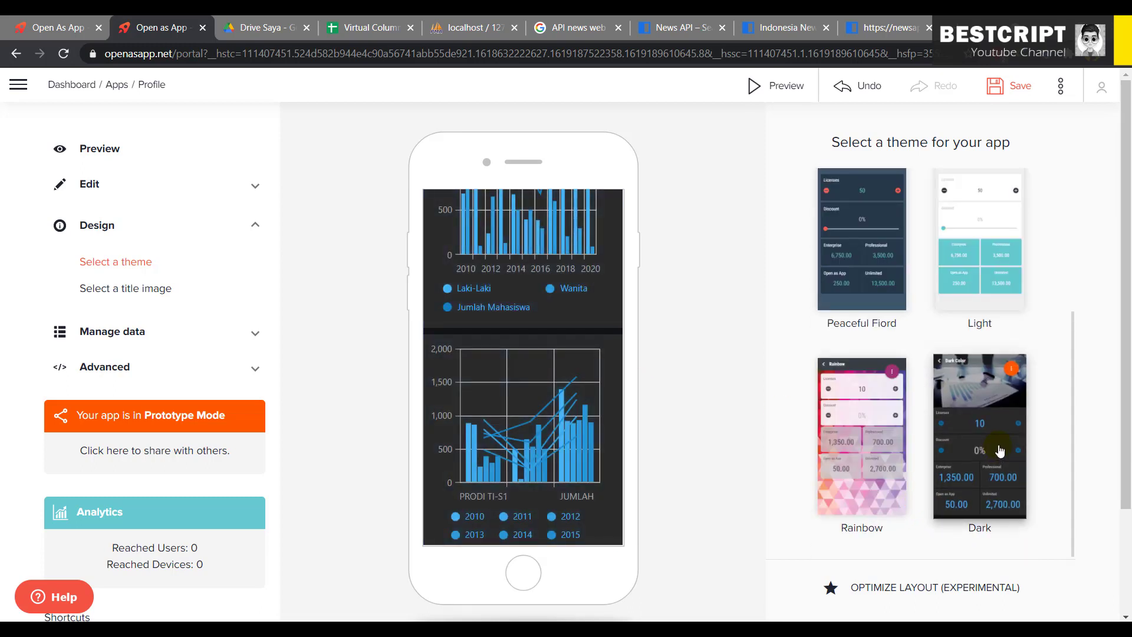
pyautogui.click(980, 264)
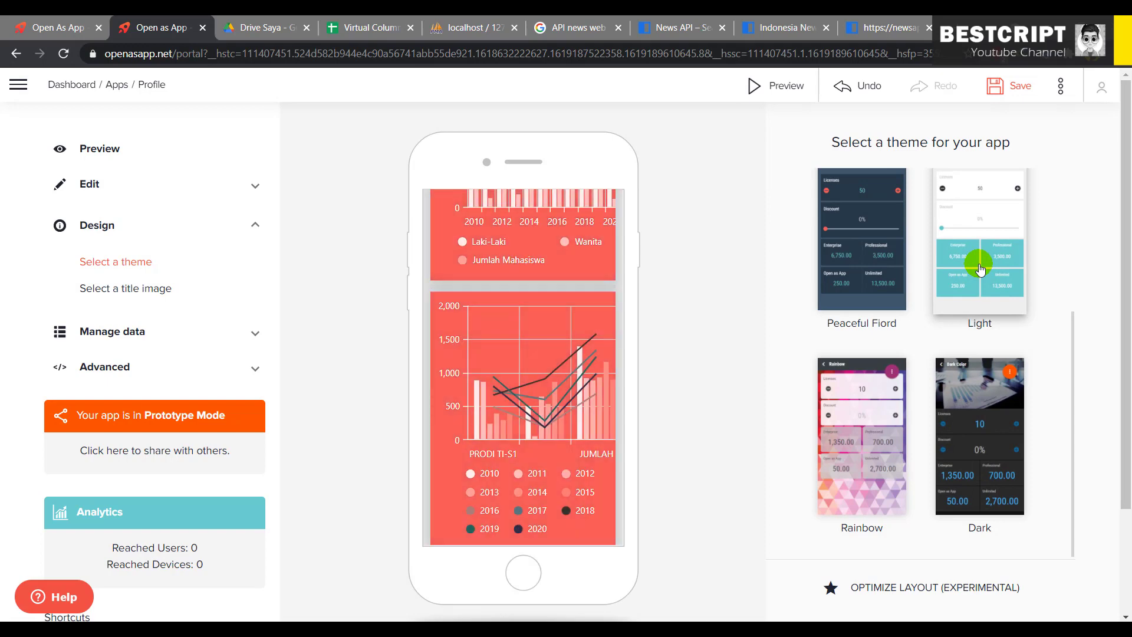
pyautogui.scroll(4, 979, 263)
pyautogui.click(972, 198)
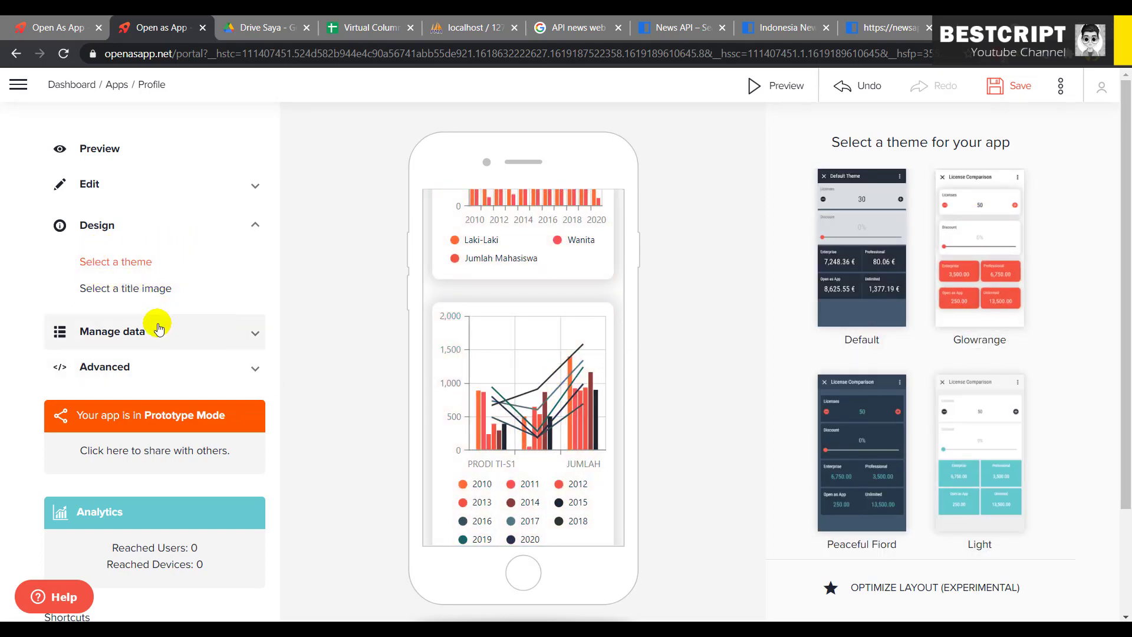
# Look at the title image options, return to the theme selection and review both charts in the app preview.
pyautogui.click(135, 229)
pyautogui.click(141, 224)
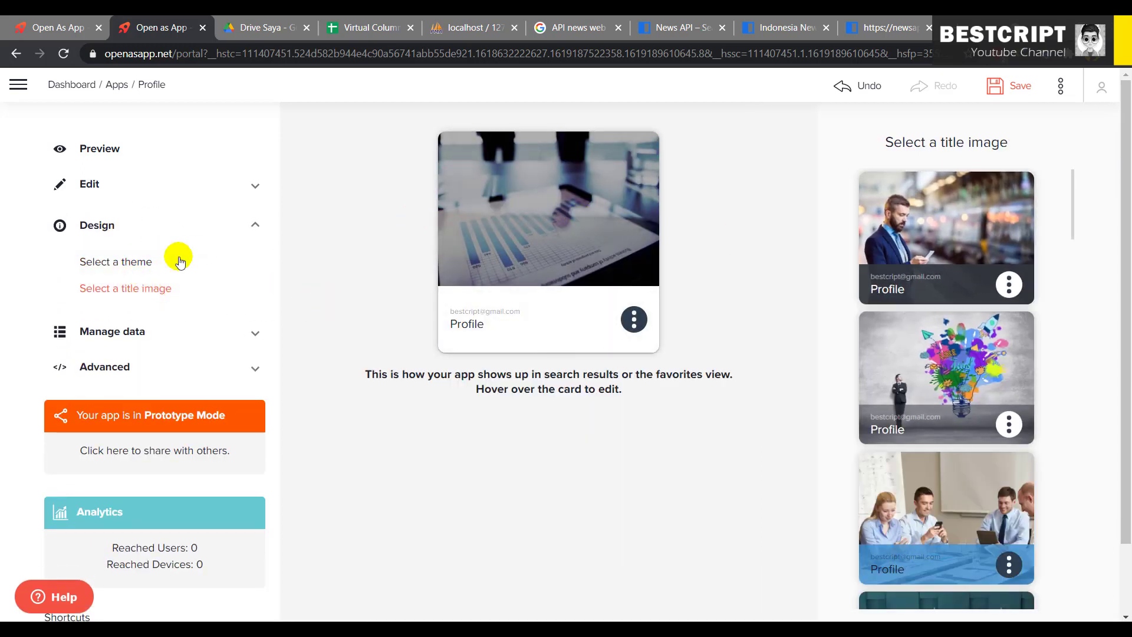
pyautogui.click(97, 267)
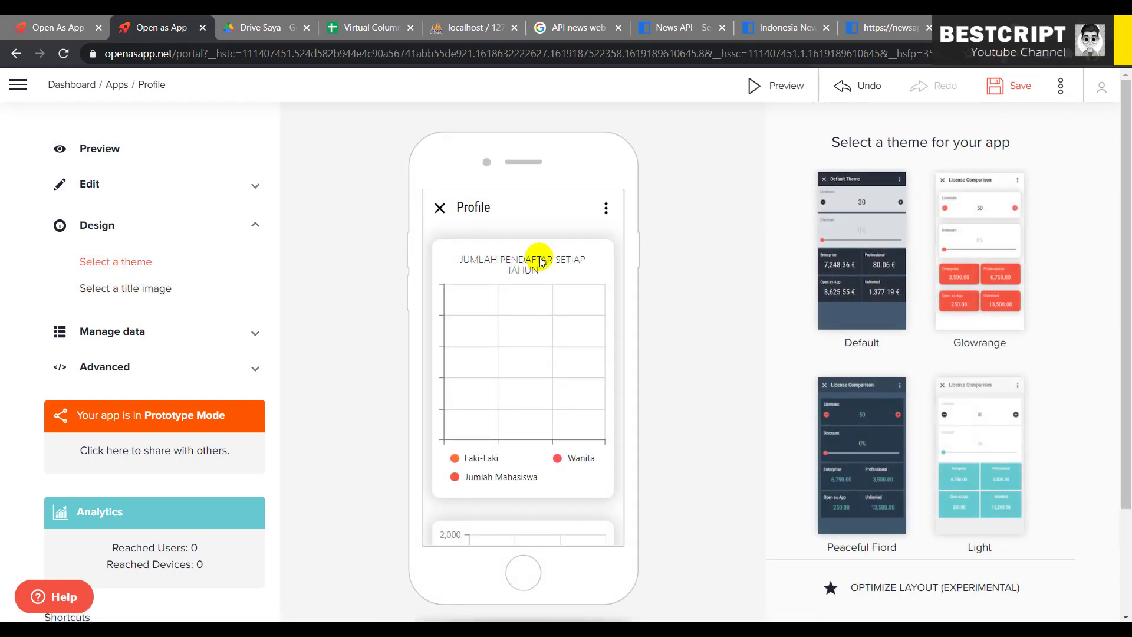
pyautogui.scroll(-4, 581, 506)
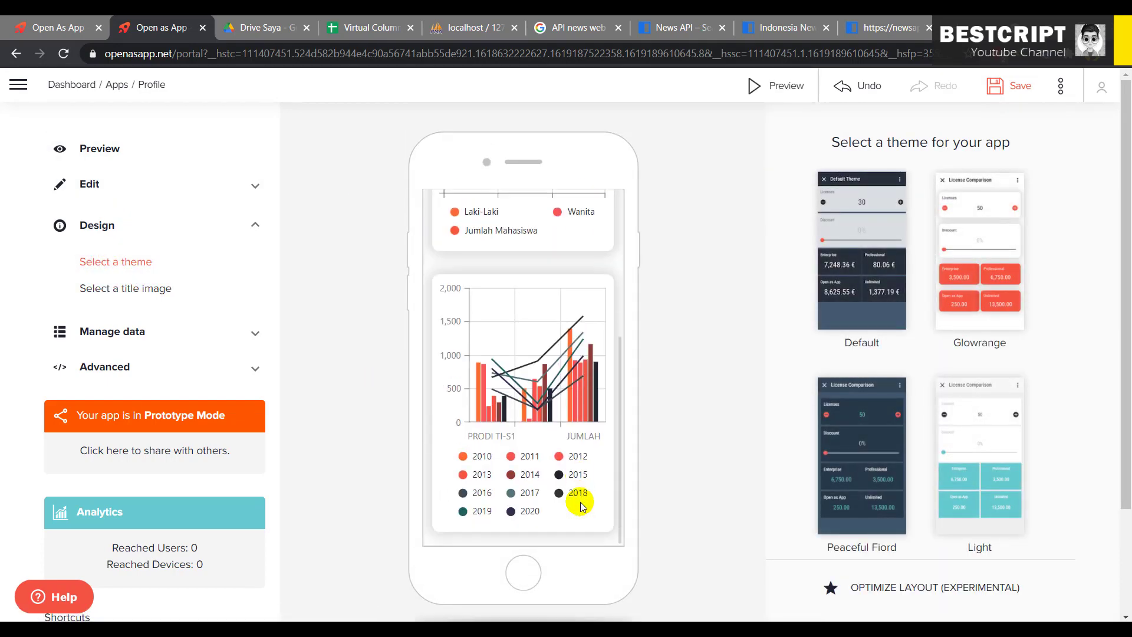
pyautogui.scroll(4, 582, 501)
pyautogui.scroll(-4, 538, 527)
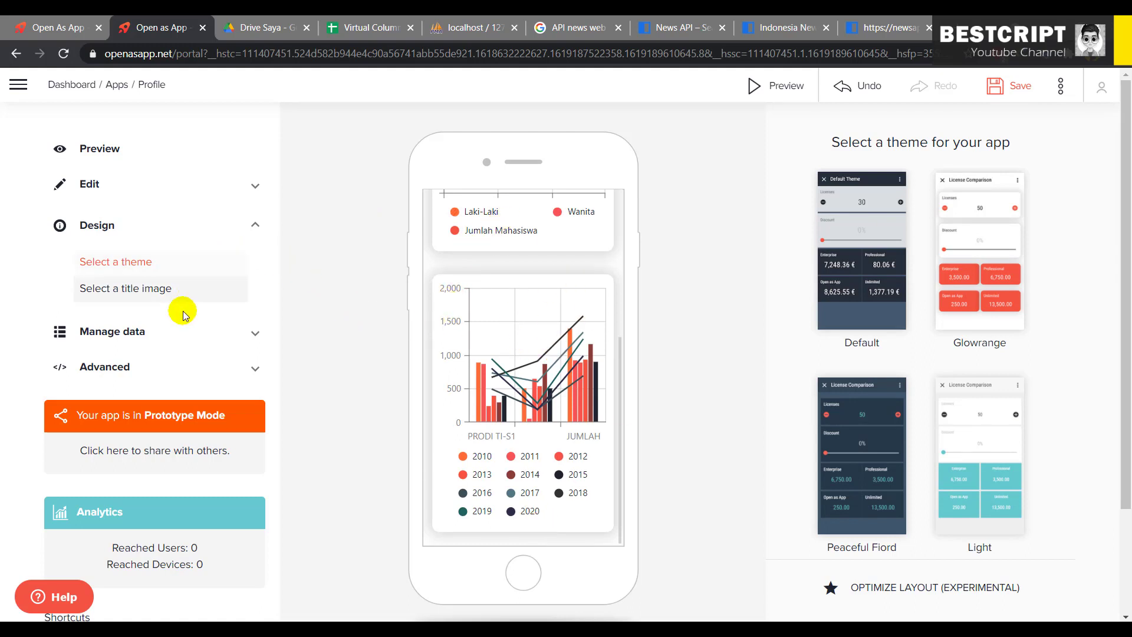
# Open the Profile app's data source update page and review the tables of the Statistik sheet in the spreadsheet preview.
pyautogui.click(121, 332)
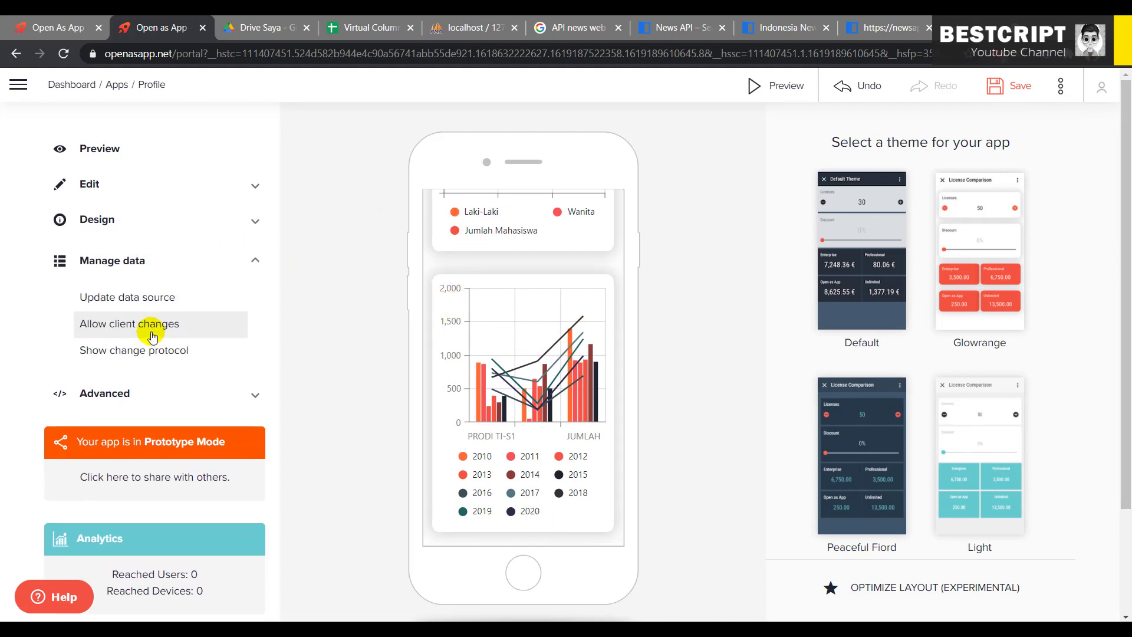
pyautogui.rightClick(138, 300)
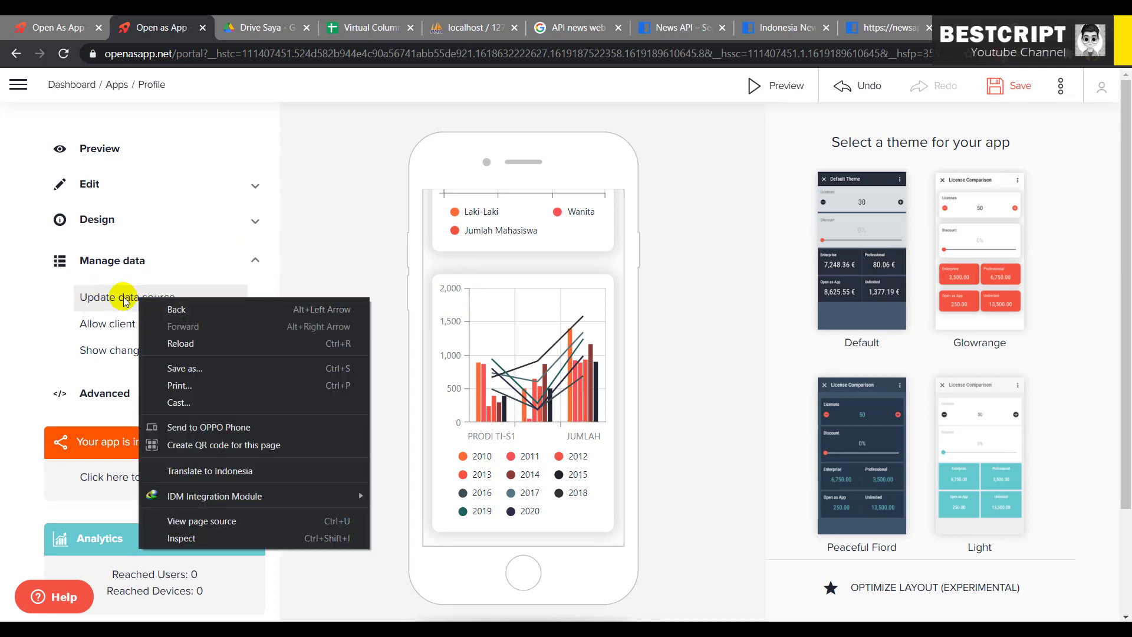
pyautogui.click(125, 301)
pyautogui.click(125, 298)
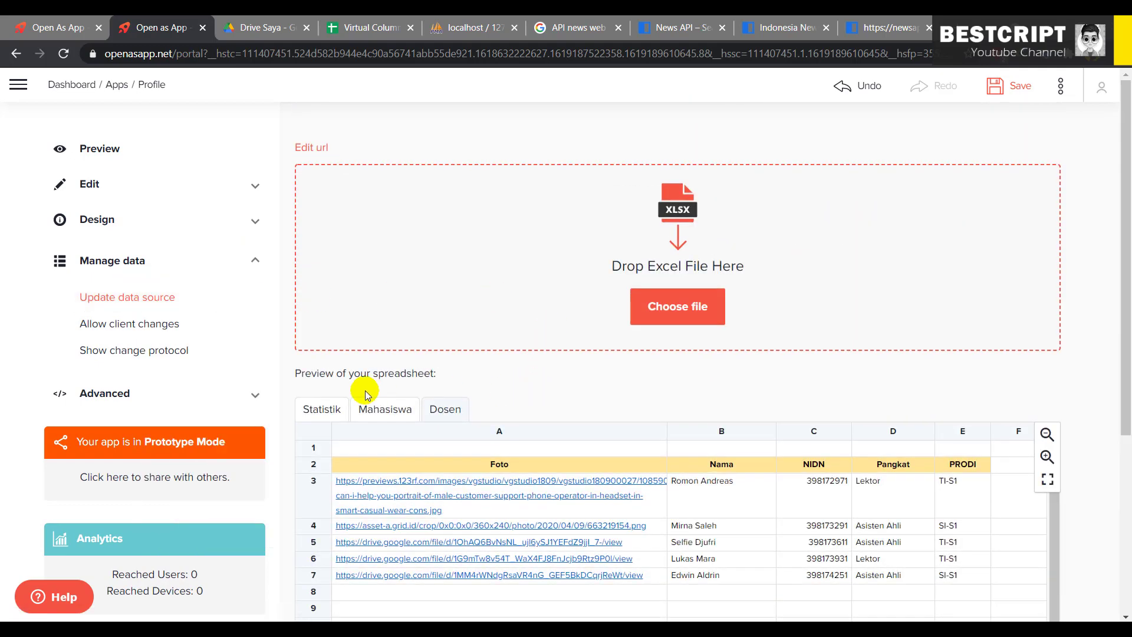
pyautogui.click(321, 410)
pyautogui.scroll(-5, 494, 279)
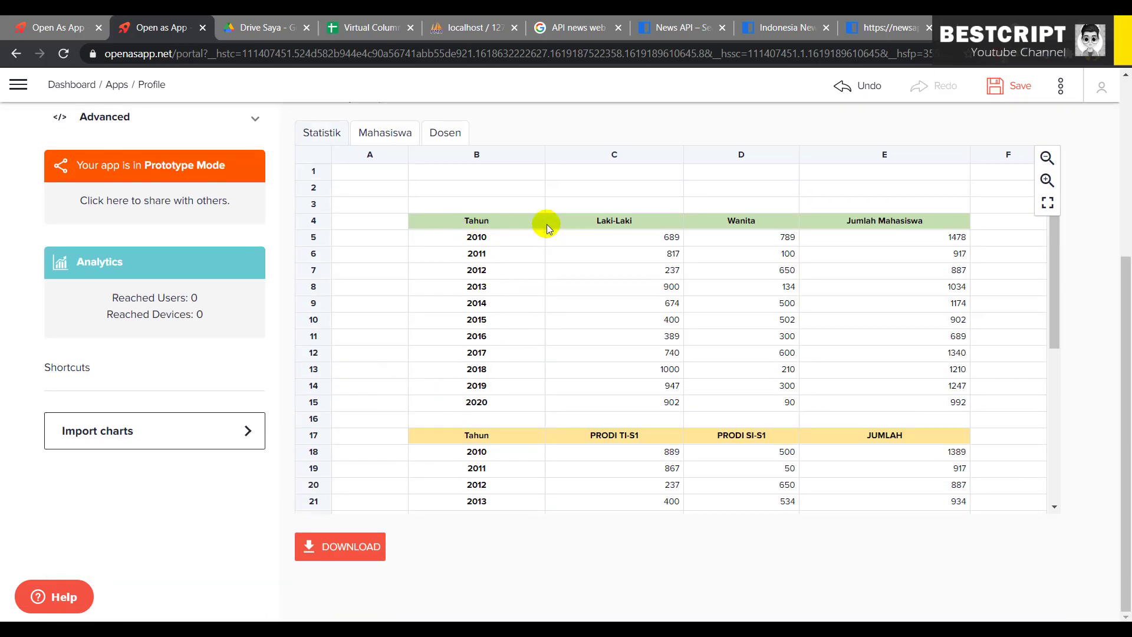
pyautogui.scroll(-5, 645, 311)
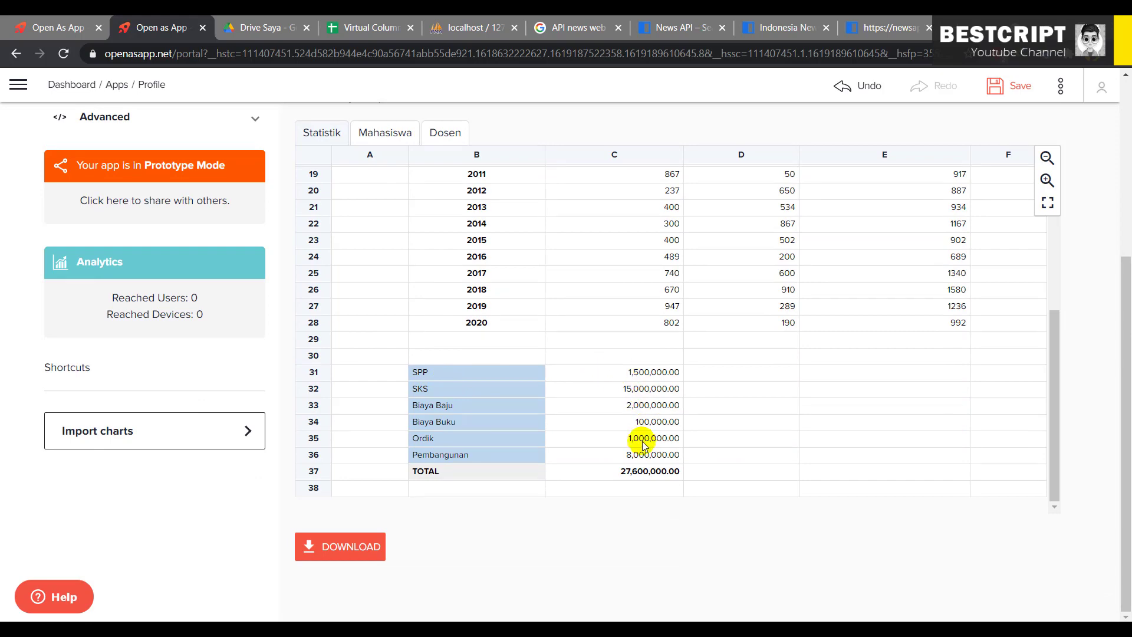
# Finish viewing the Statistik sheet preview, return to the app preview and review both charts.
pyautogui.scroll(3, 558, 358)
pyautogui.scroll(2, 555, 354)
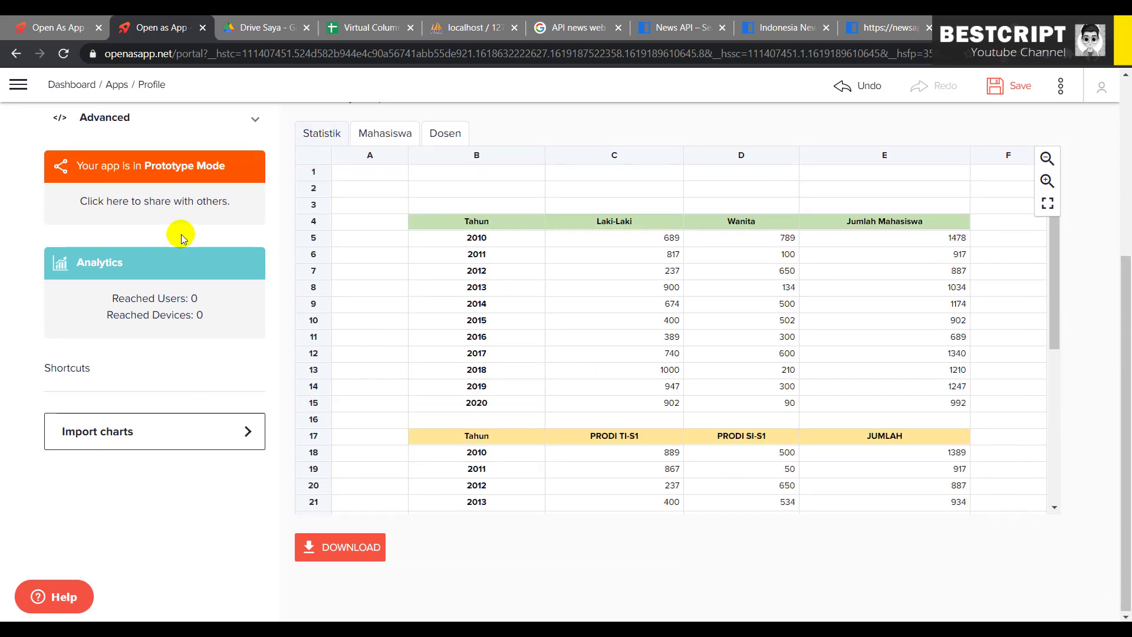
pyautogui.scroll(5, 183, 233)
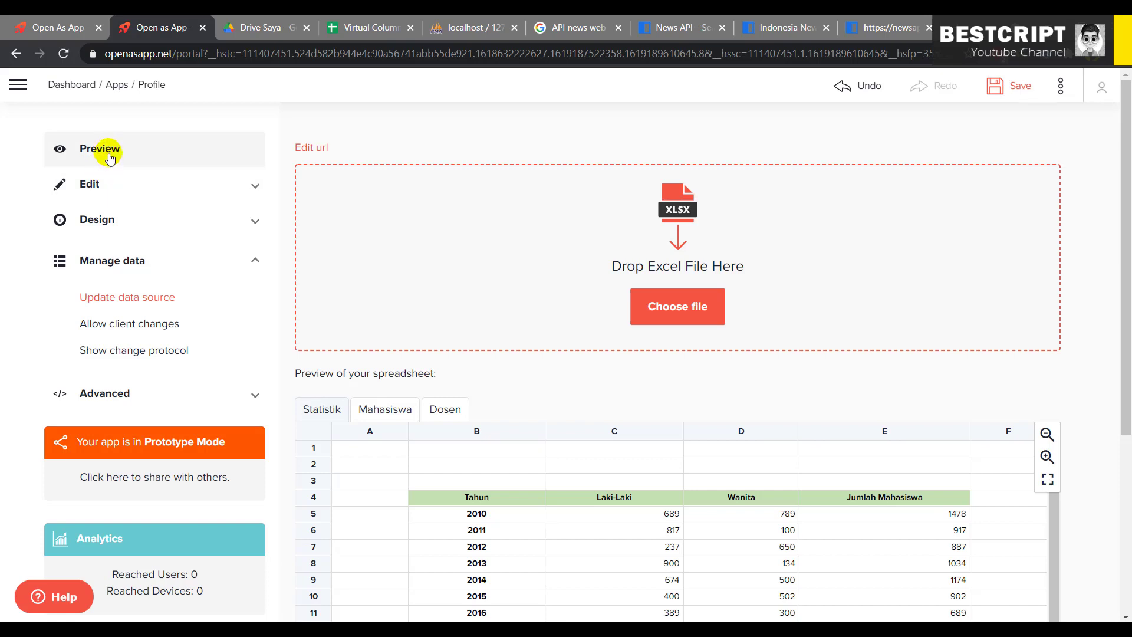
pyautogui.click(109, 158)
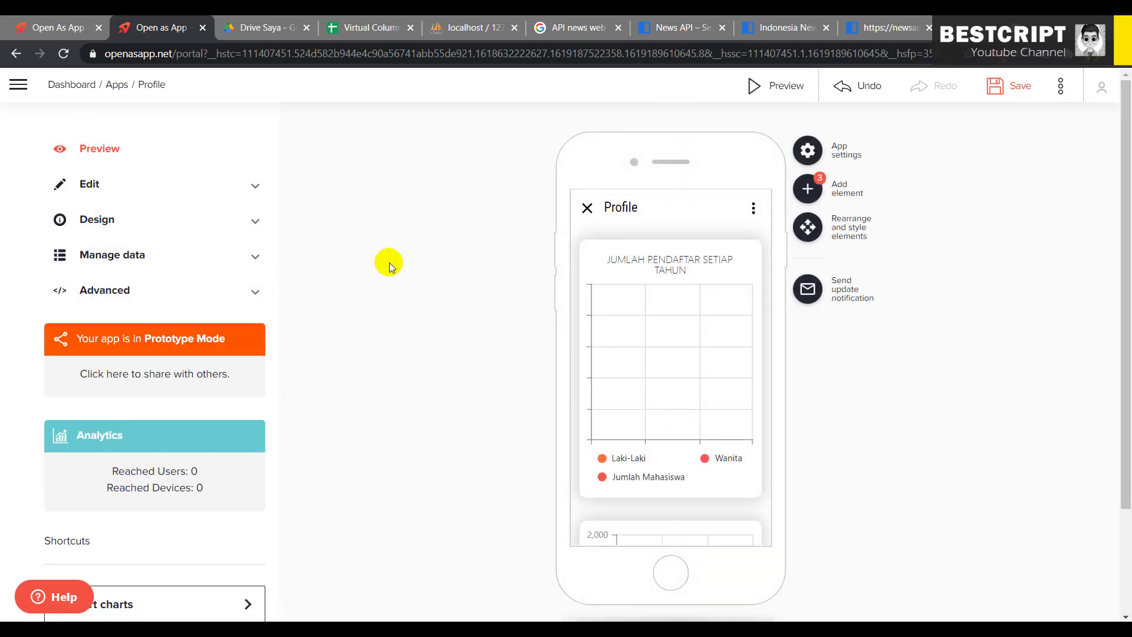
pyautogui.moveTo(653, 271)
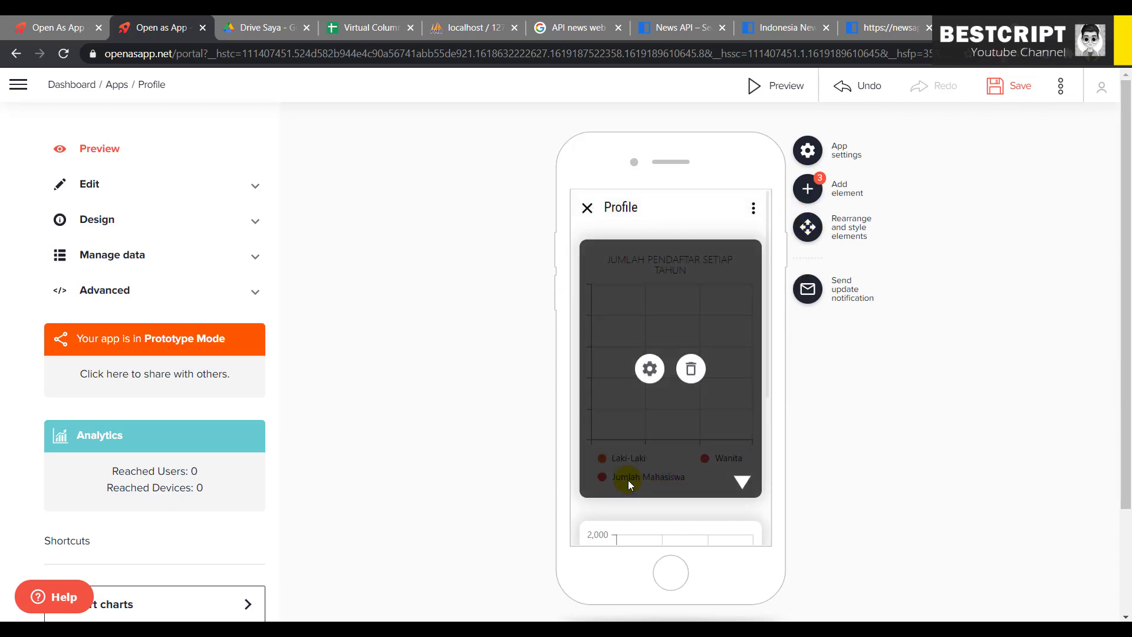
pyautogui.scroll(-4, 653, 440)
pyautogui.scroll(4, 654, 402)
pyautogui.scroll(-4, 656, 263)
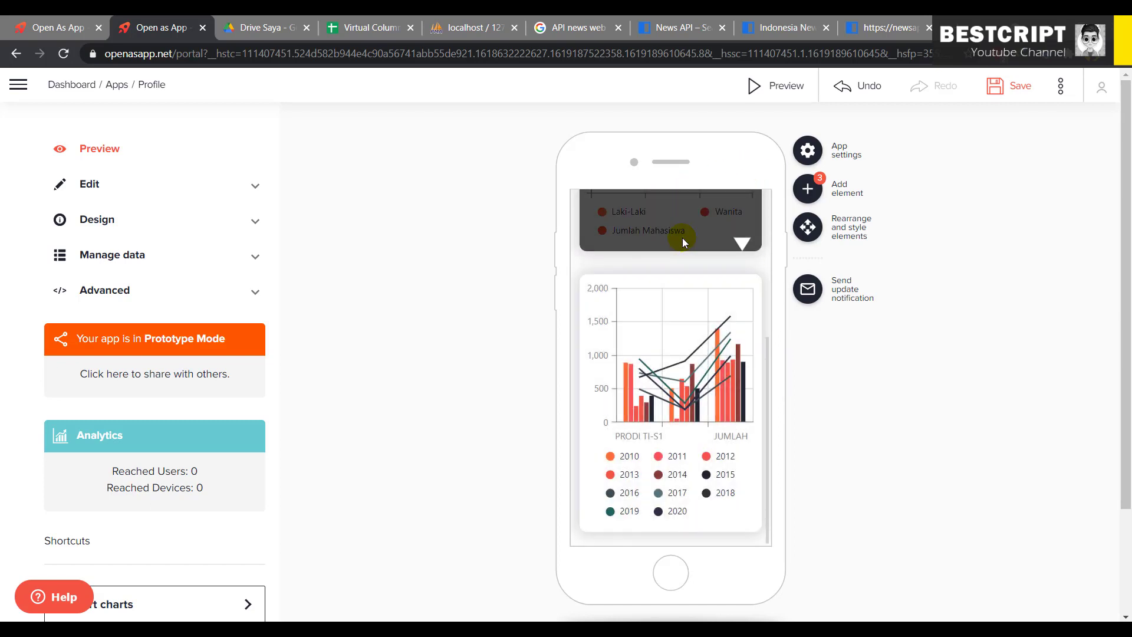
pyautogui.moveTo(653, 305)
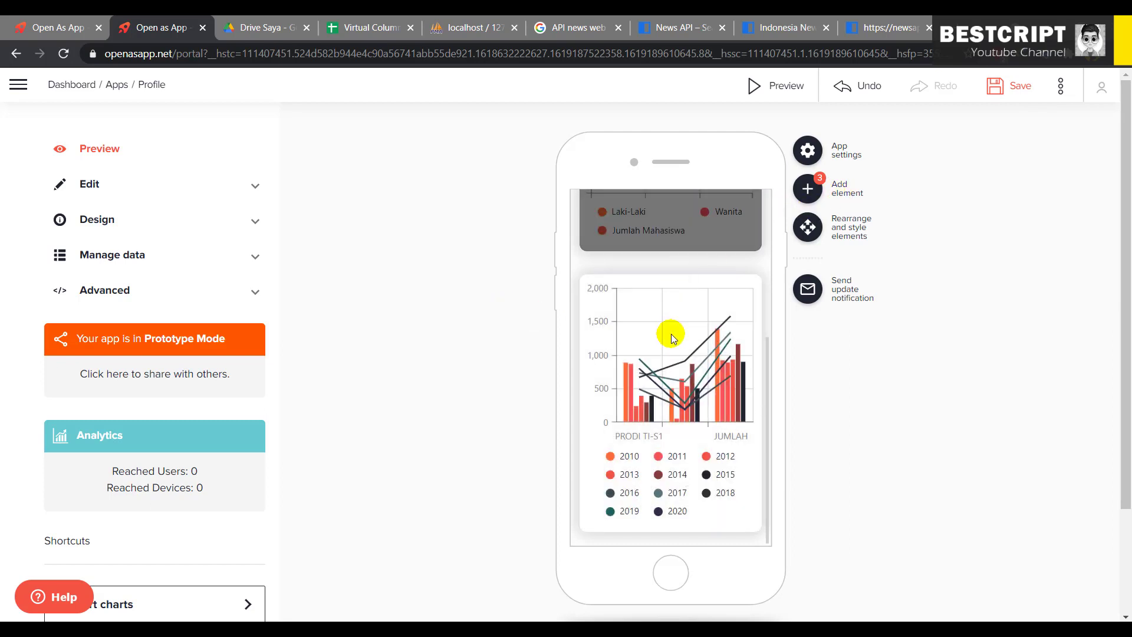
# Name the app Data Kampus, with keywords "Data kampus, informasi kampus" and description "Informasi Data Kampus XYZ".
pyautogui.click(809, 151)
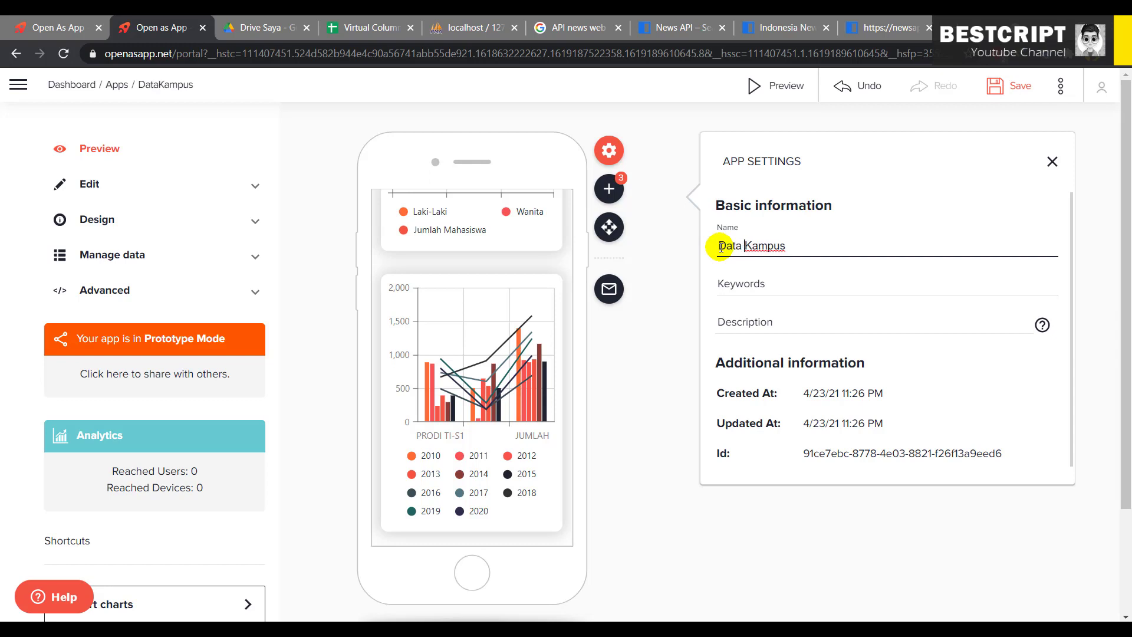
pyautogui.click(752, 287)
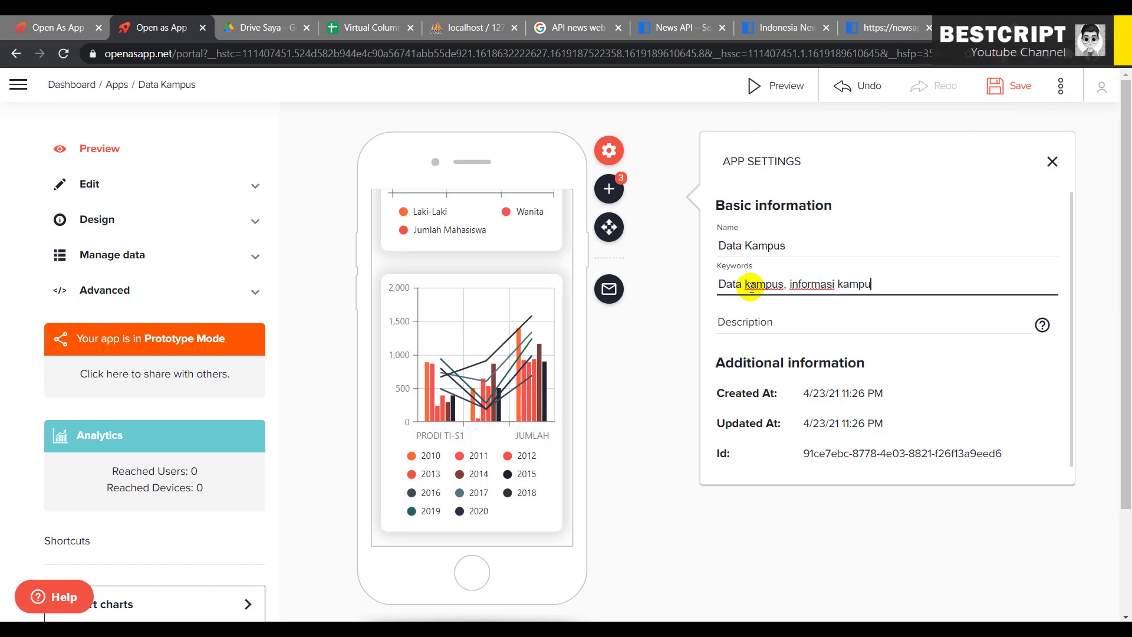
pyautogui.click(771, 327)
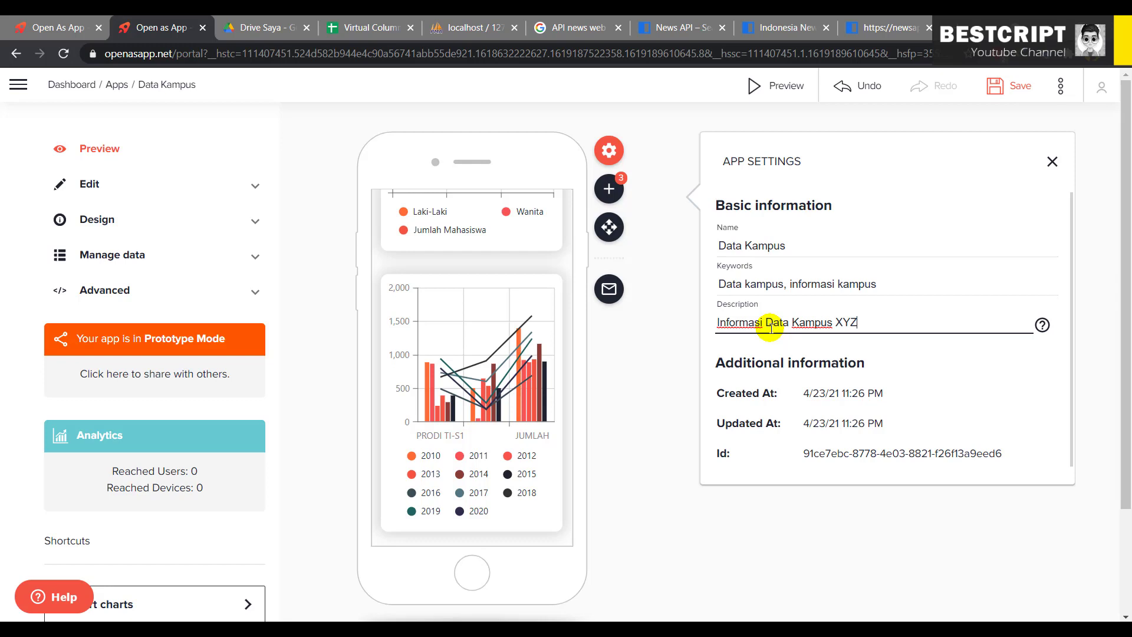
pyautogui.click(609, 186)
pyautogui.click(664, 176)
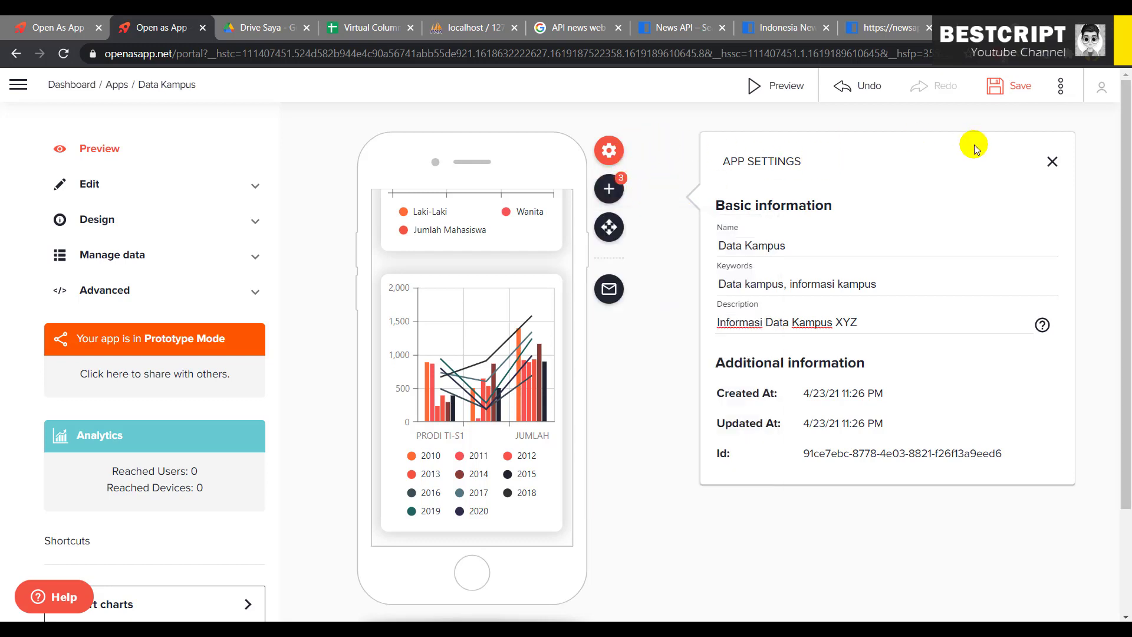
pyautogui.click(1050, 161)
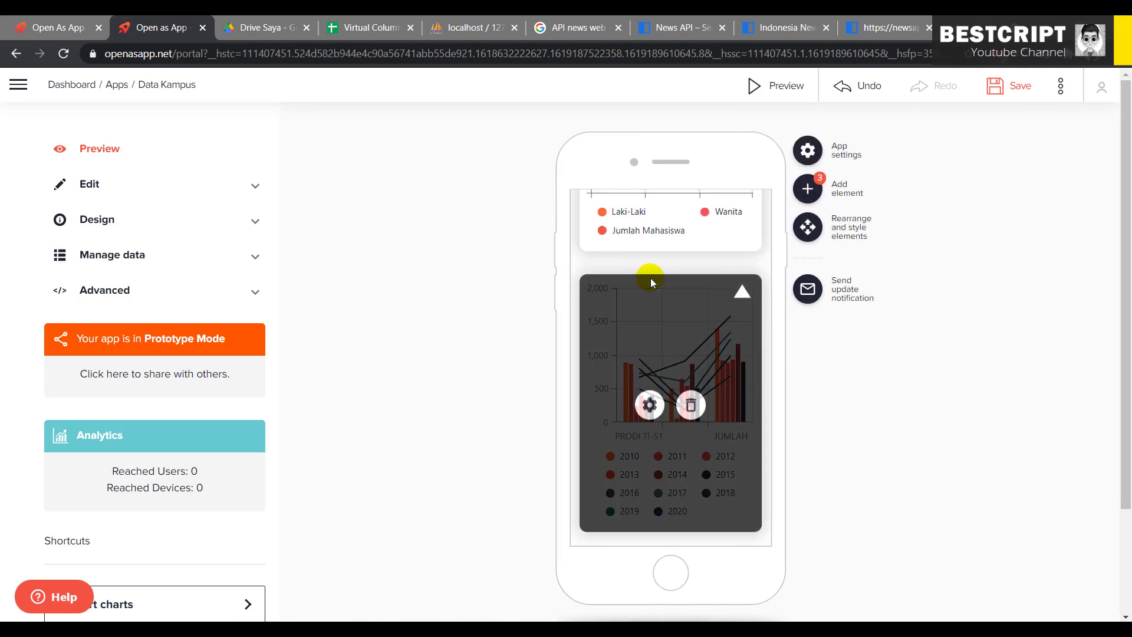
# Switch the app preview to the tablet layout and look over both charts in it.
pyautogui.scroll(3, 650, 277)
pyautogui.scroll(-3, 650, 277)
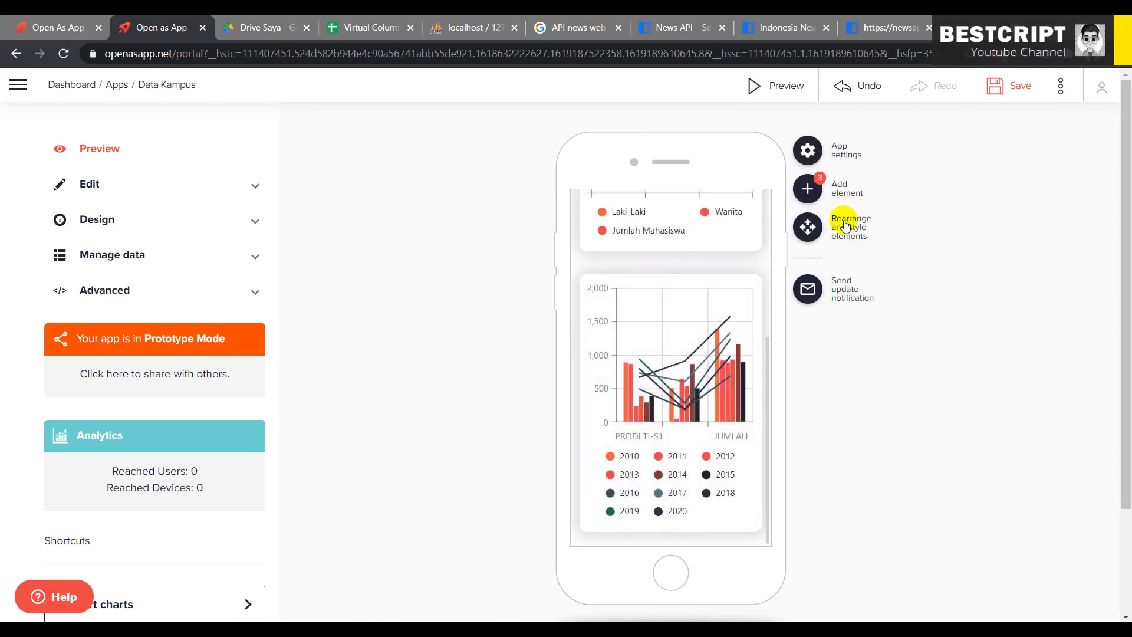
pyautogui.scroll(-3, 525, 455)
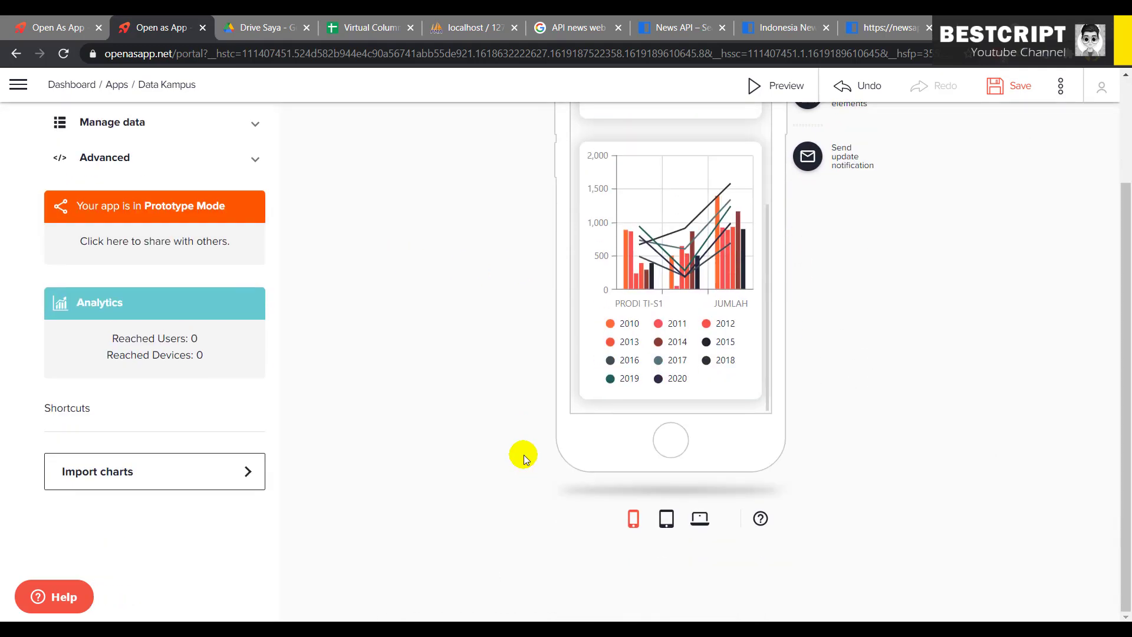
pyautogui.click(662, 519)
pyautogui.scroll(3, 695, 354)
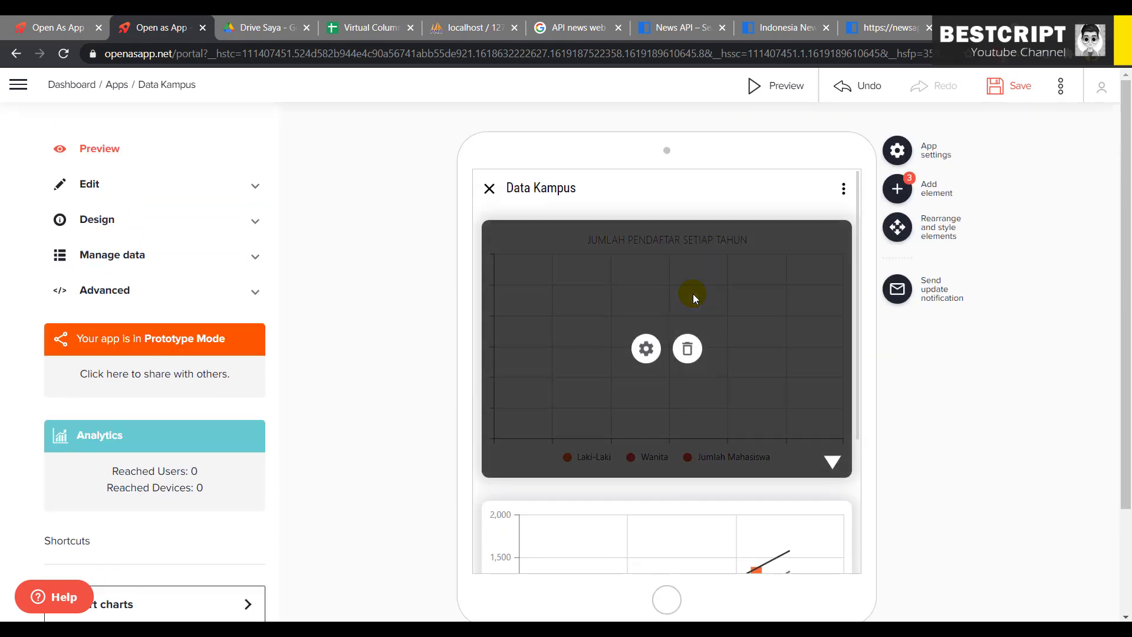
pyautogui.scroll(-3, 693, 294)
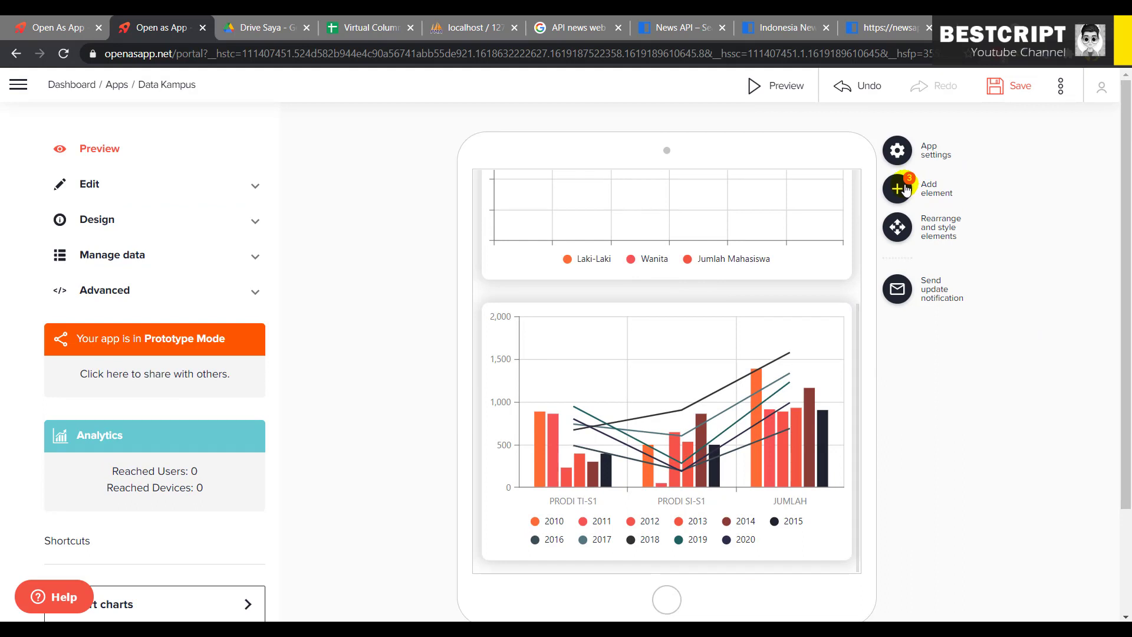
# Add a Header element to the app and move it above both charts.
pyautogui.click(907, 188)
pyautogui.scroll(-2, 943, 422)
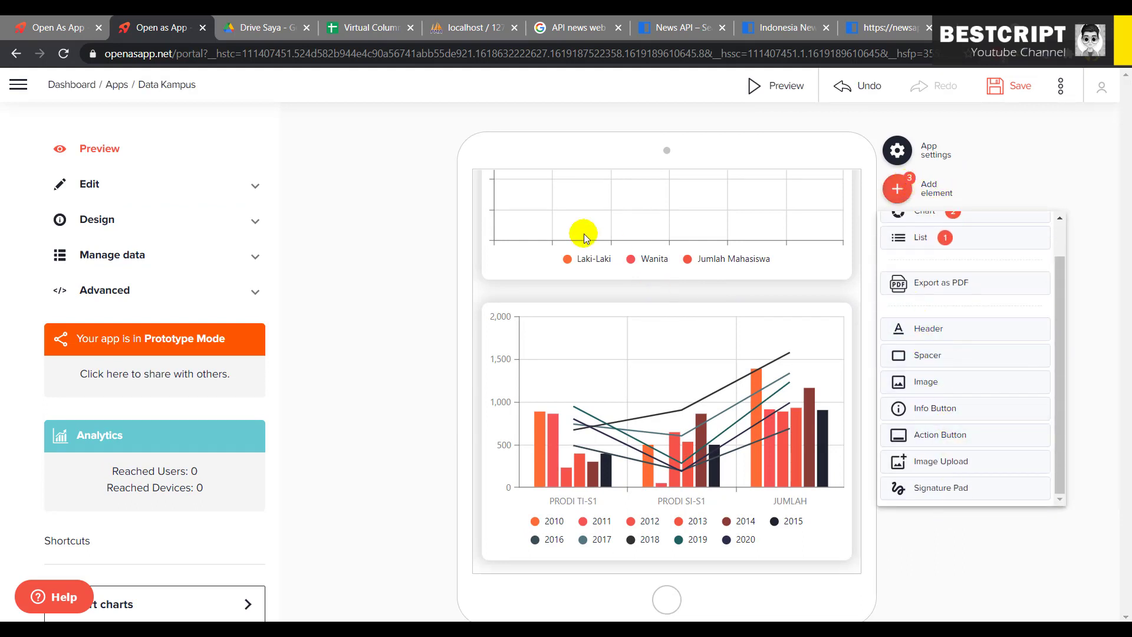
pyautogui.scroll(3, 558, 261)
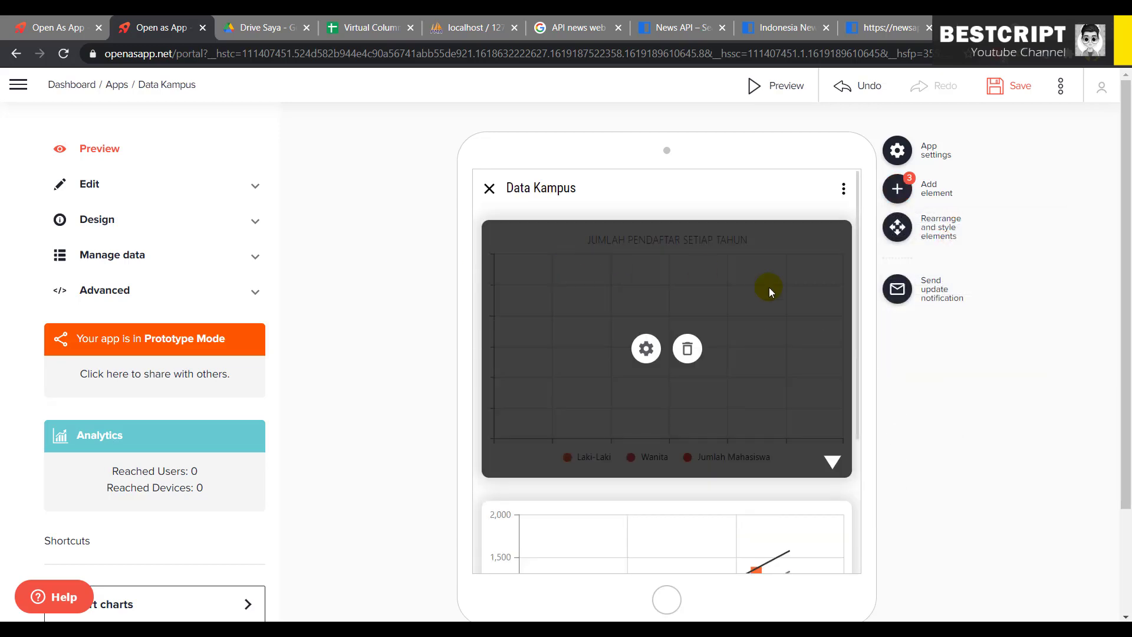
pyautogui.click(900, 189)
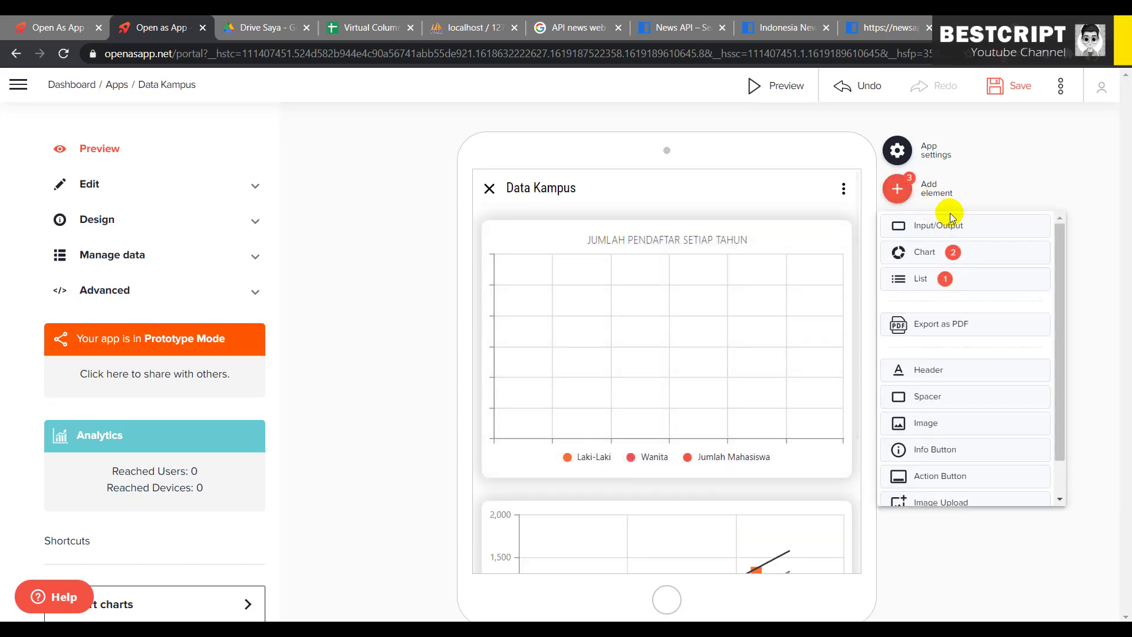
pyautogui.click(929, 369)
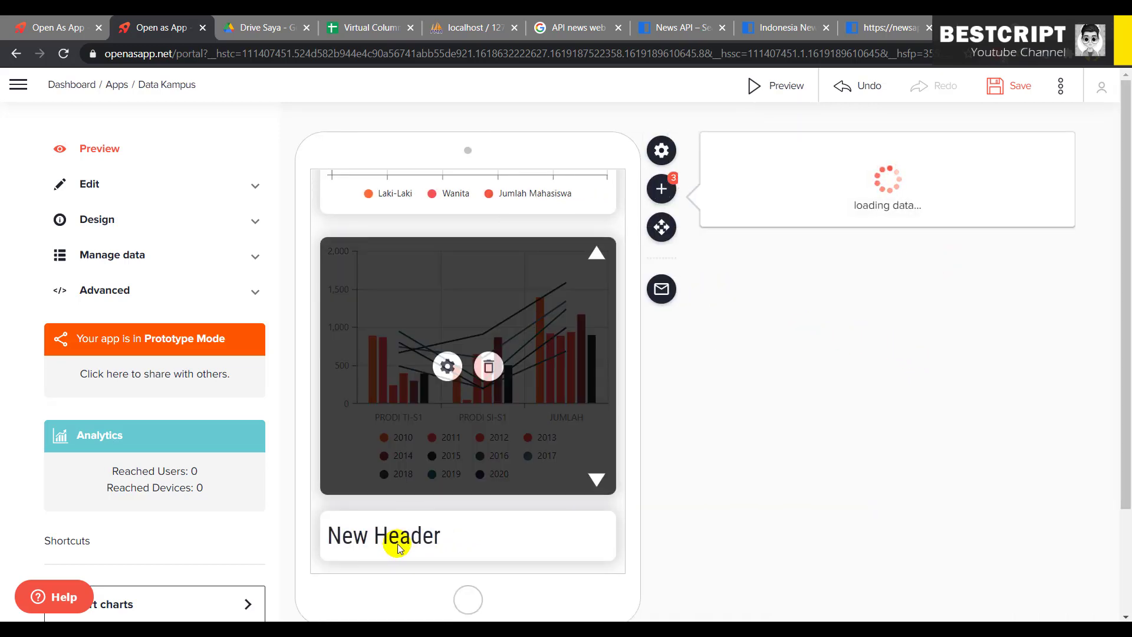
pyautogui.click(509, 535)
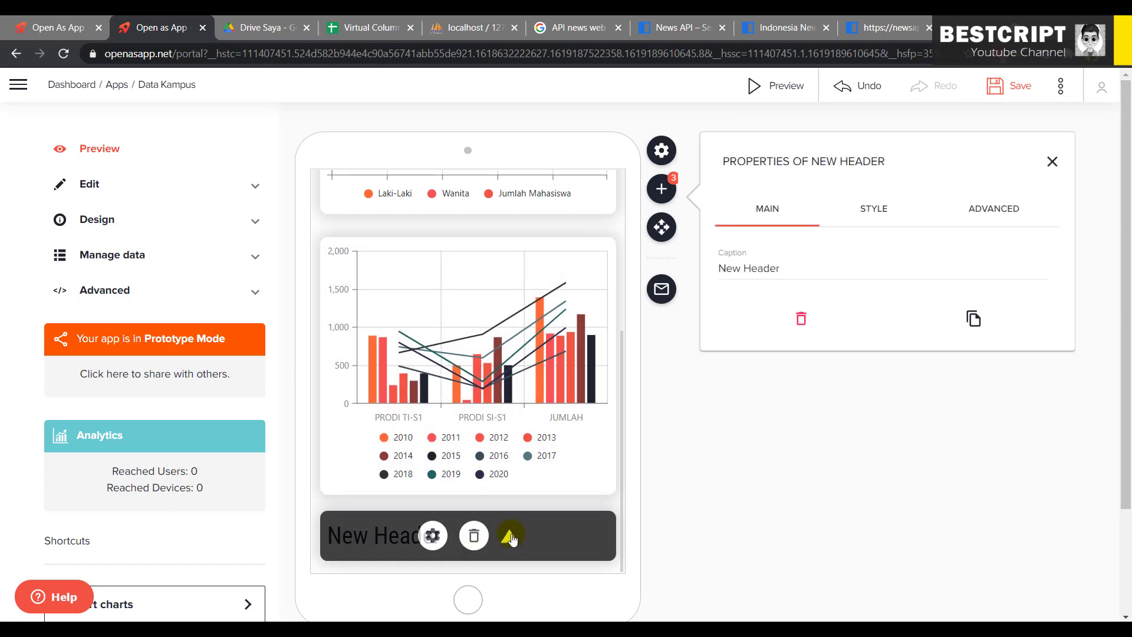
pyautogui.moveTo(486, 547)
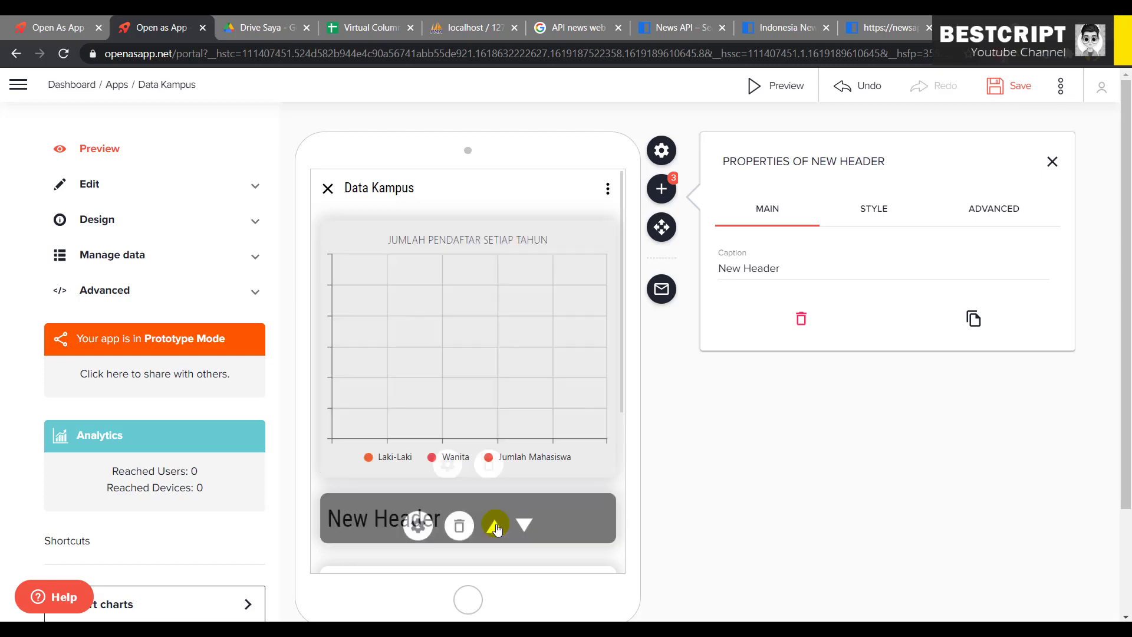
pyautogui.click(501, 525)
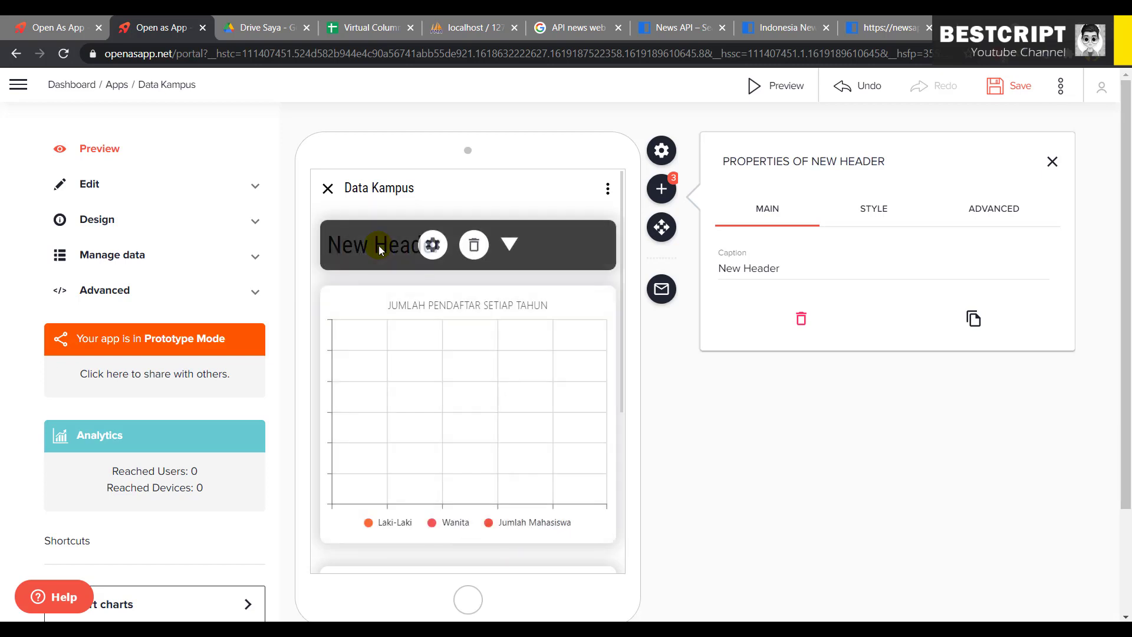
# Change the new header's caption to "STATISTIK MAHASISWA".
pyautogui.click(379, 247)
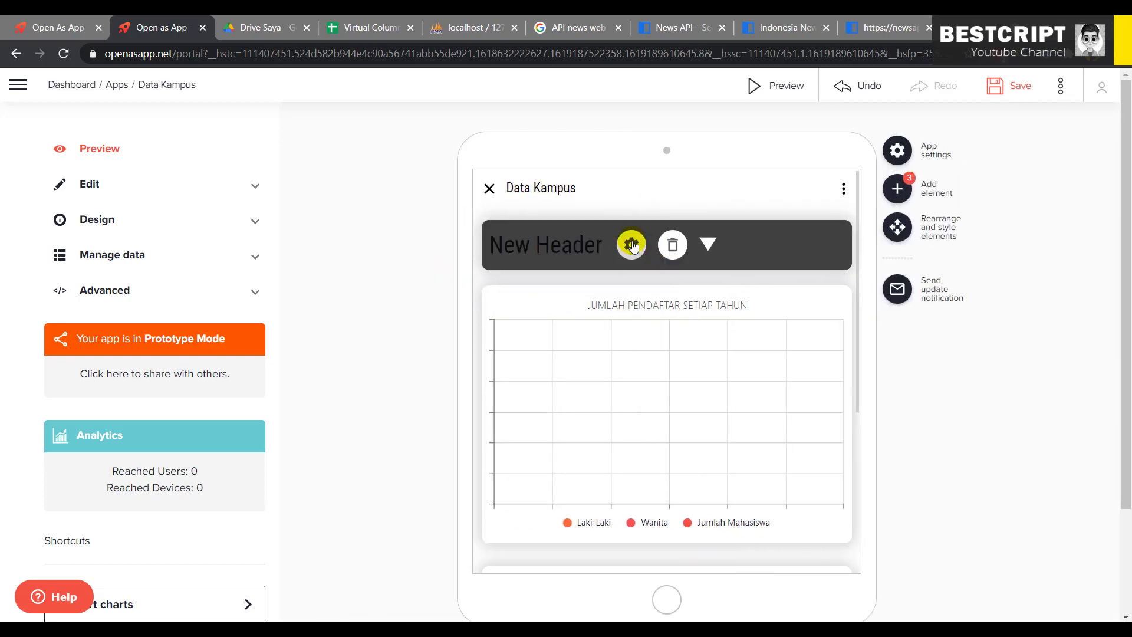
pyautogui.click(630, 248)
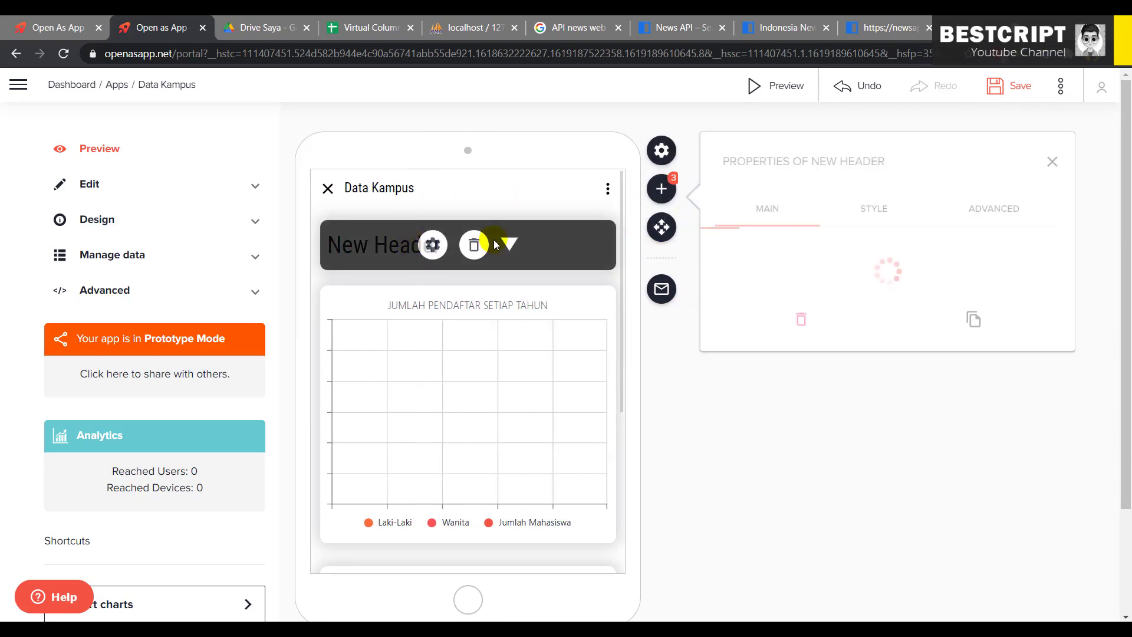
pyautogui.moveTo(447, 247)
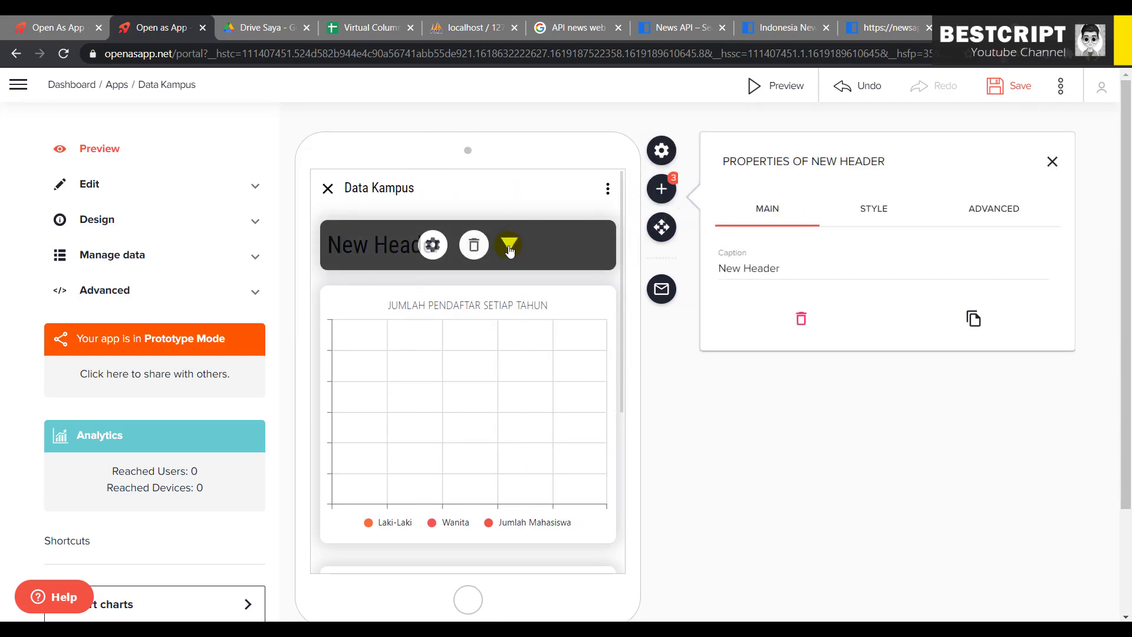
pyautogui.moveTo(780, 269); pyautogui.dragTo(689, 271)
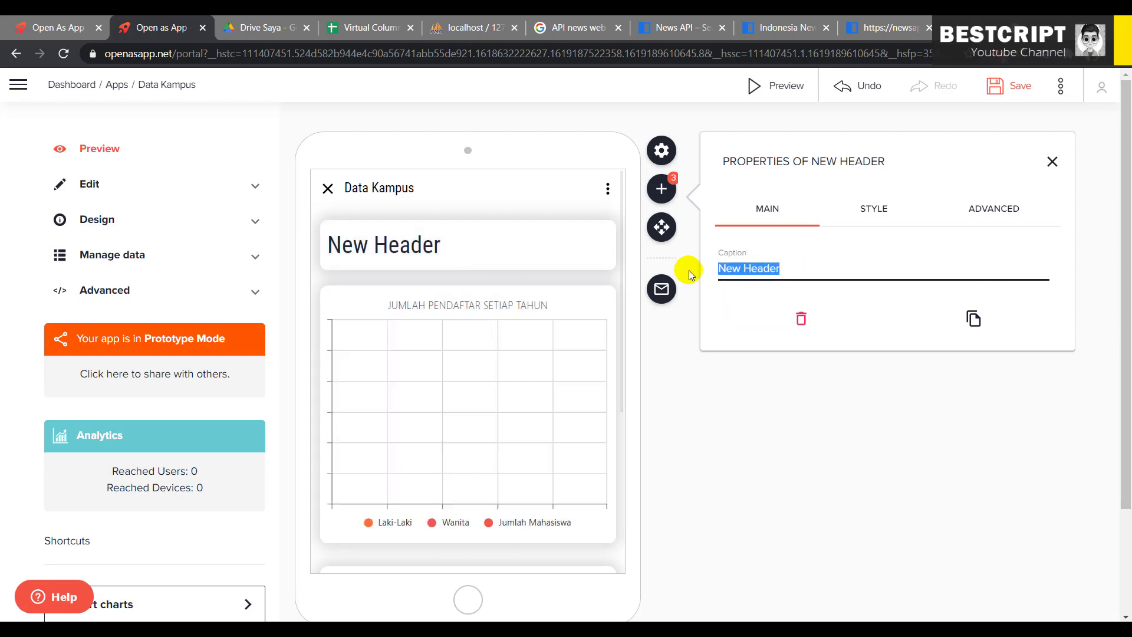
pyautogui.click(689, 270)
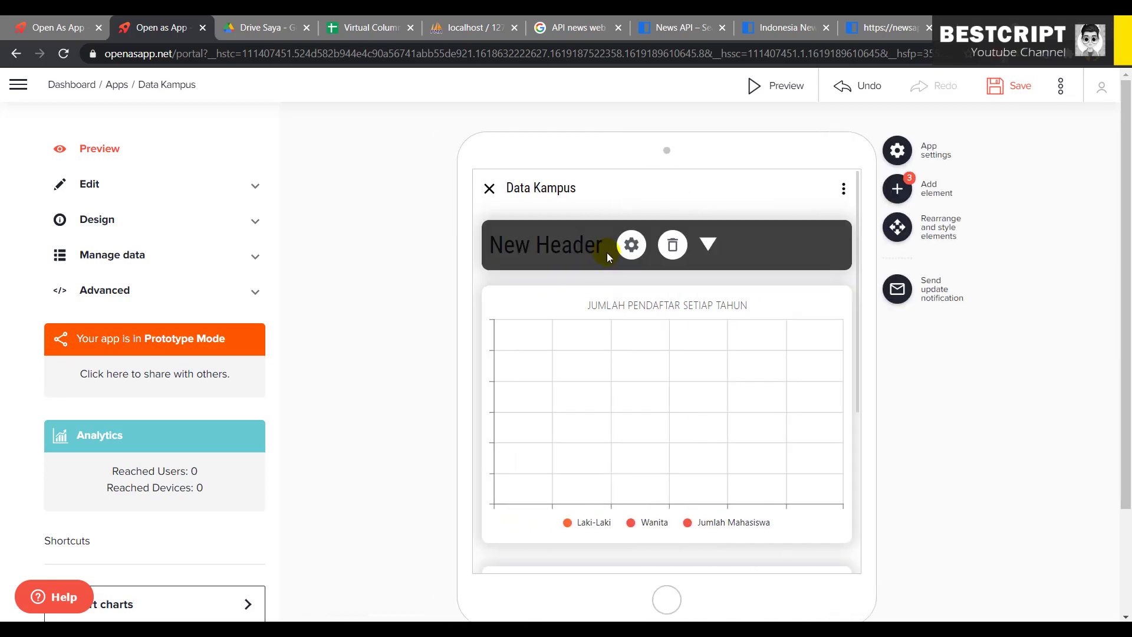
pyautogui.click(630, 245)
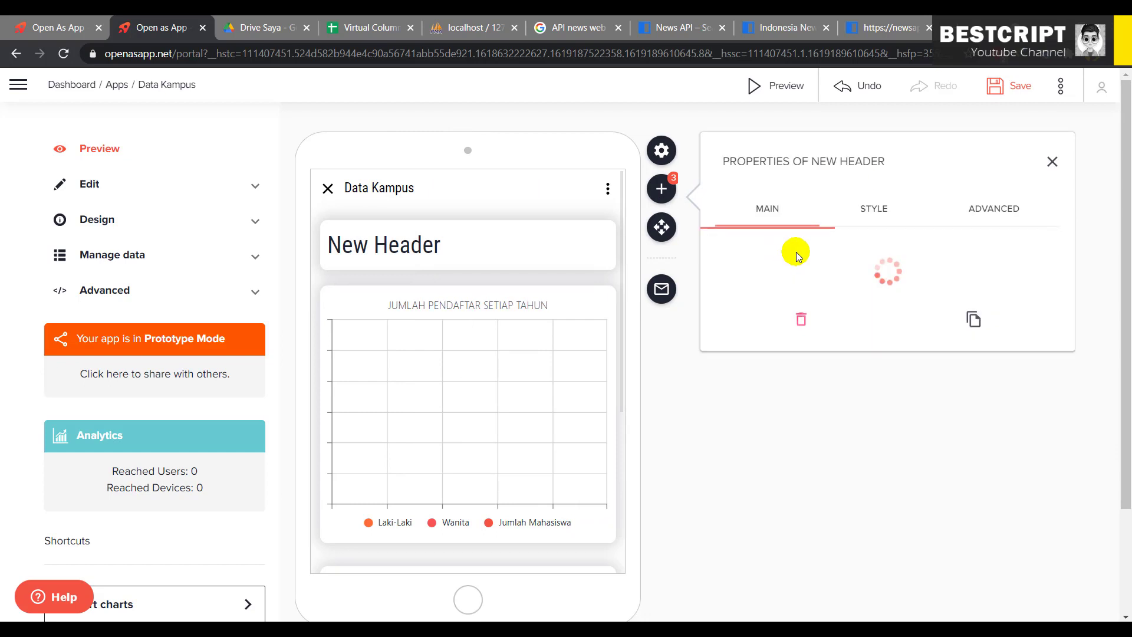
pyautogui.click(794, 266)
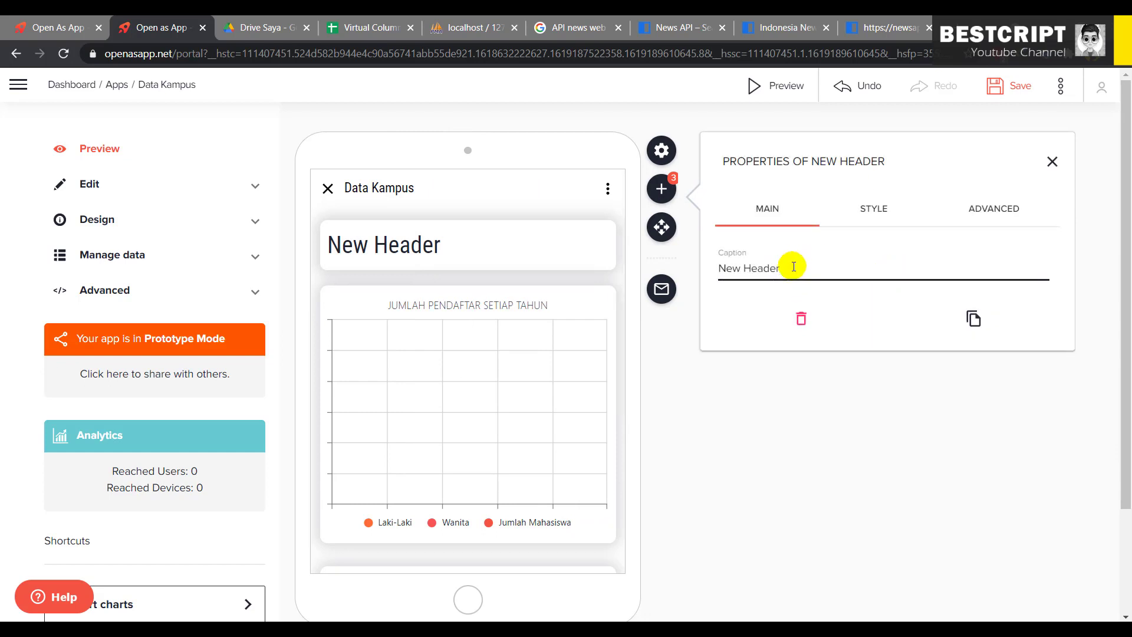
pyautogui.press('BackSpace')
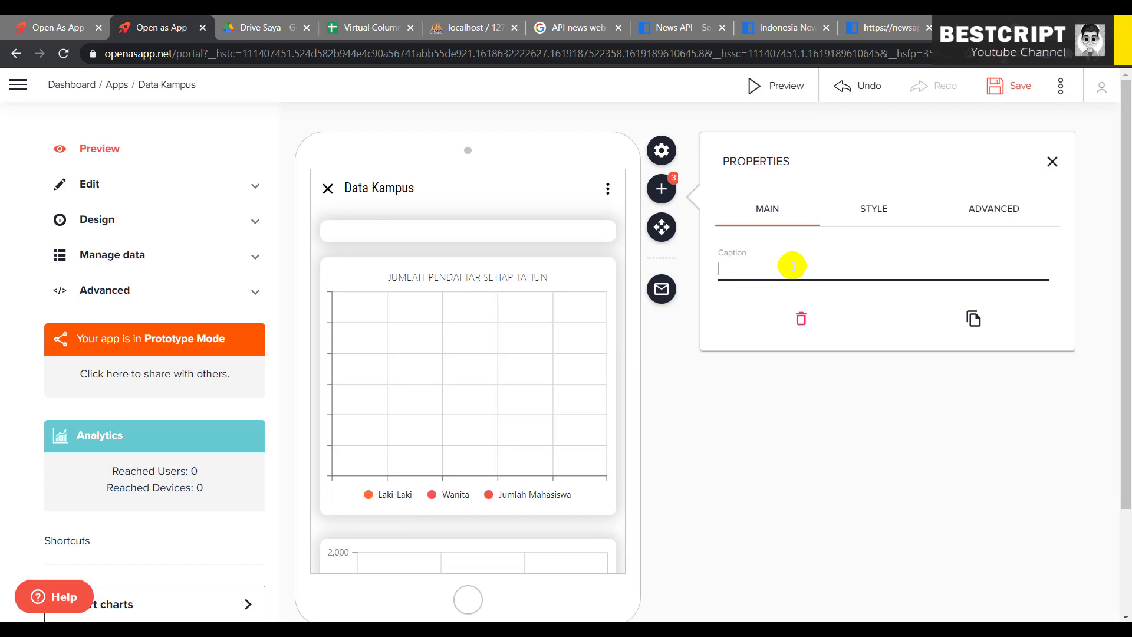
pyautogui.write('STATISTIK MAHASISWA')
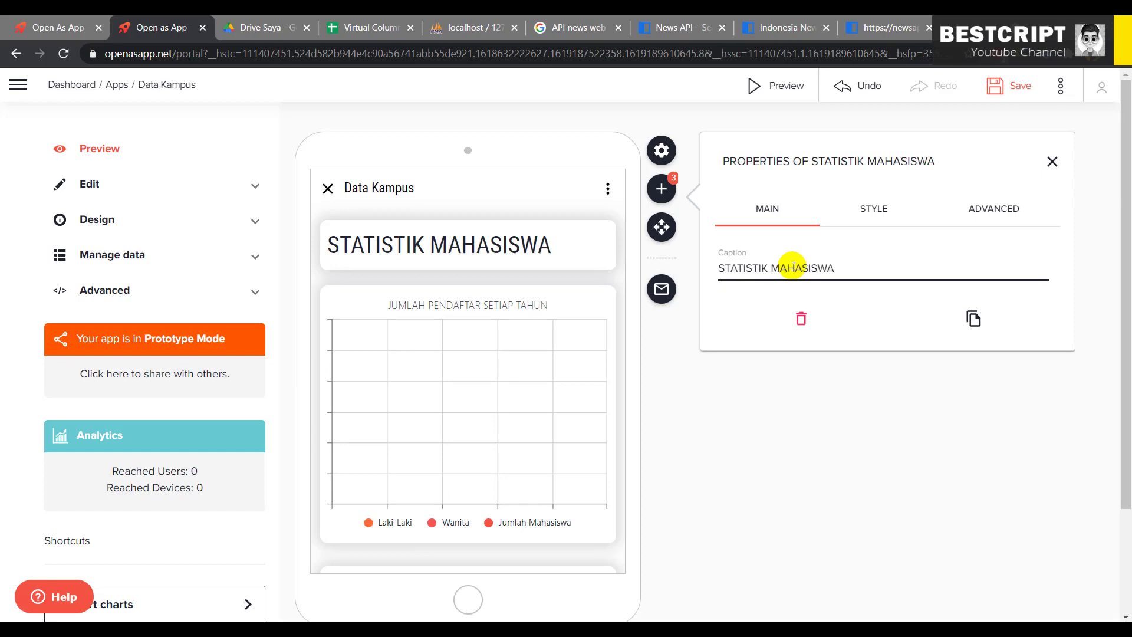
# Set the caption horizontal alignment of the STATISTIK MAHASISWA header to Center.
pyautogui.click(874, 216)
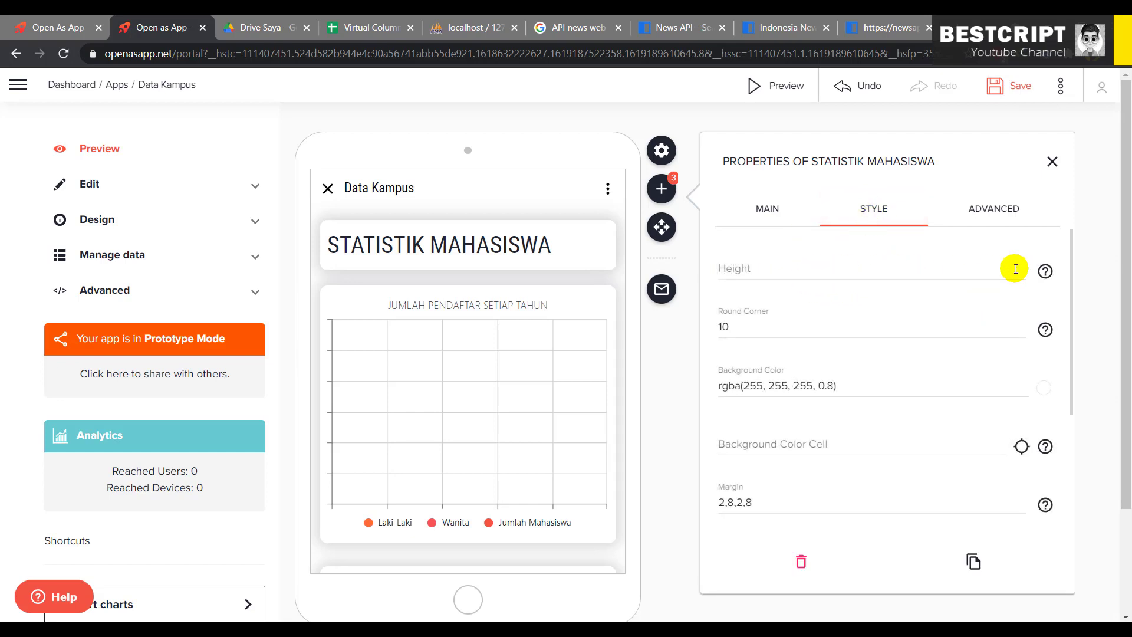
pyautogui.scroll(-3, 811, 458)
pyautogui.scroll(-1, 813, 451)
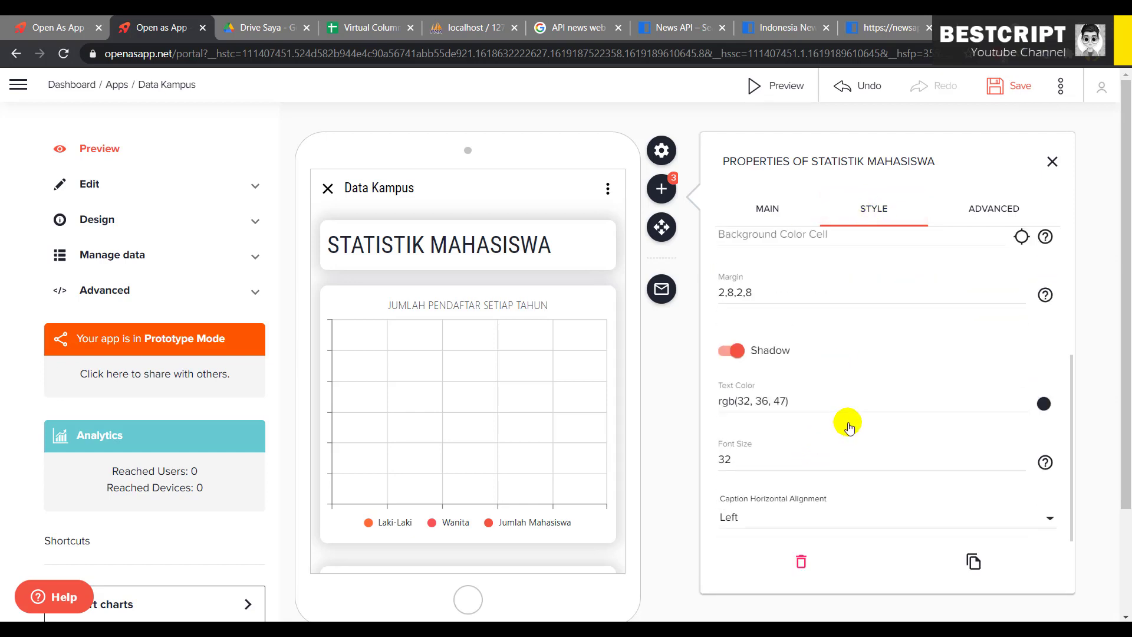
pyautogui.click(829, 517)
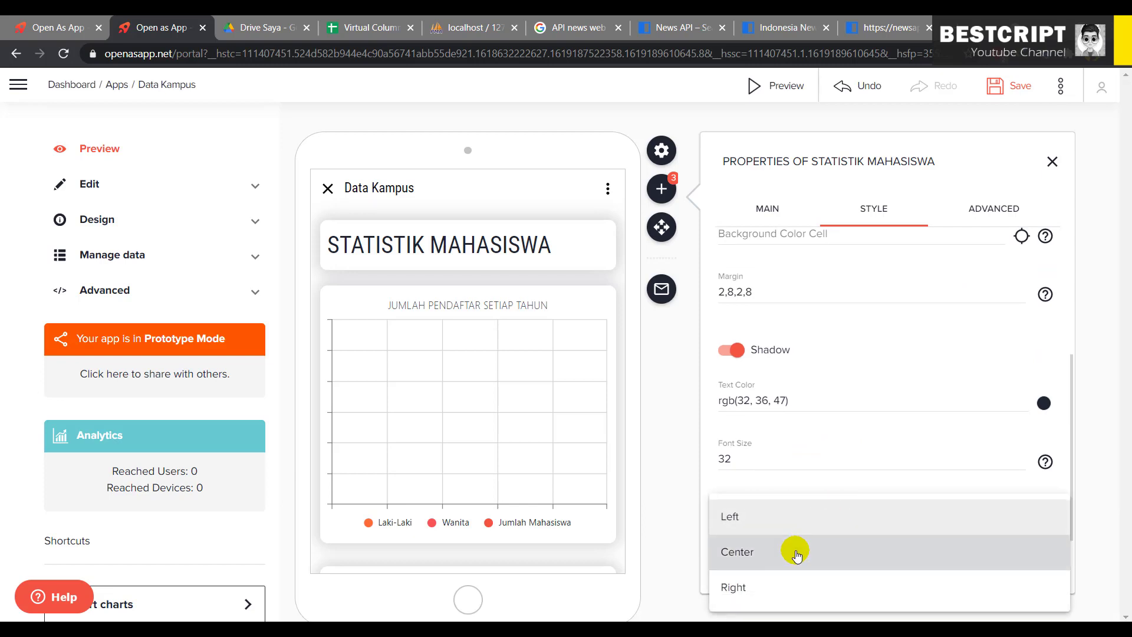
pyautogui.click(796, 550)
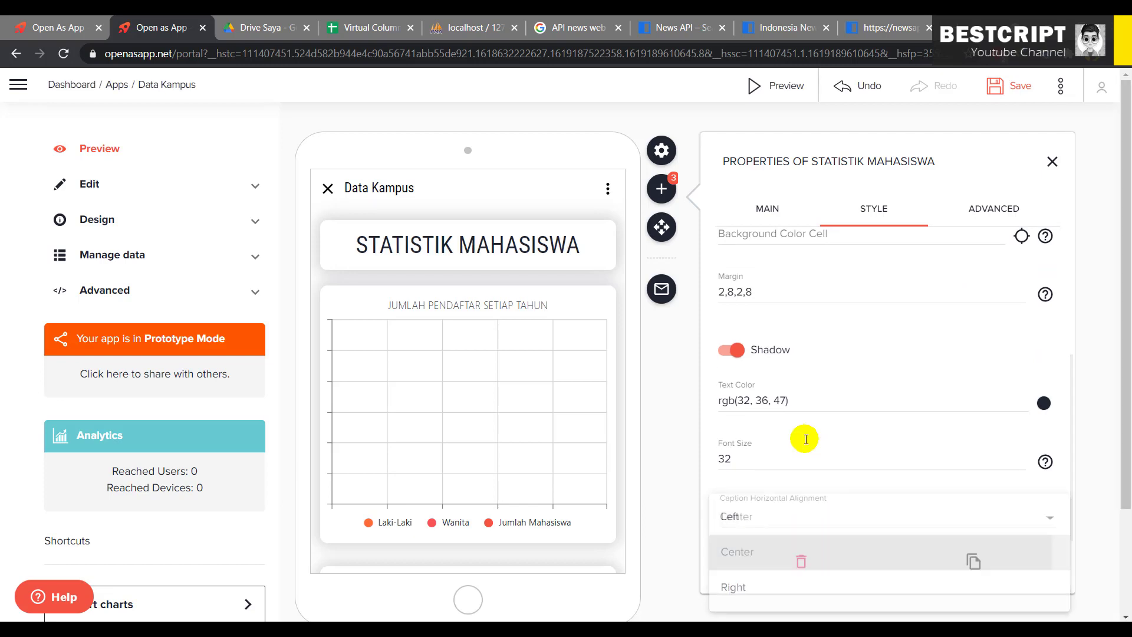
# Review the advanced properties of the STATISTIK MAHASISWA header.
pyautogui.click(1003, 212)
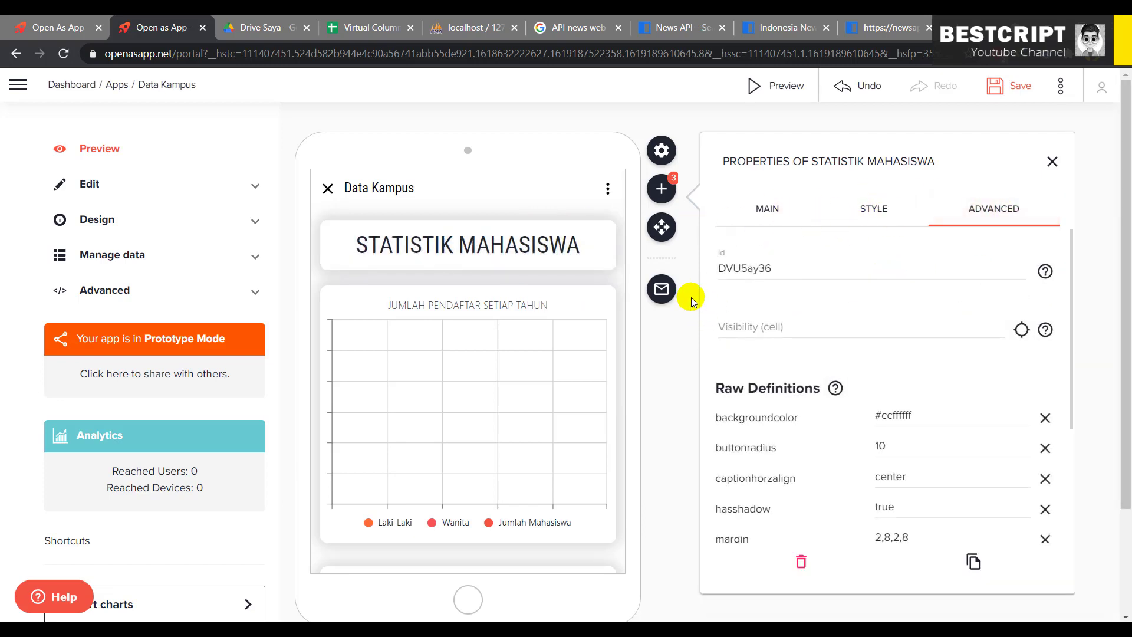
pyautogui.click(432, 243)
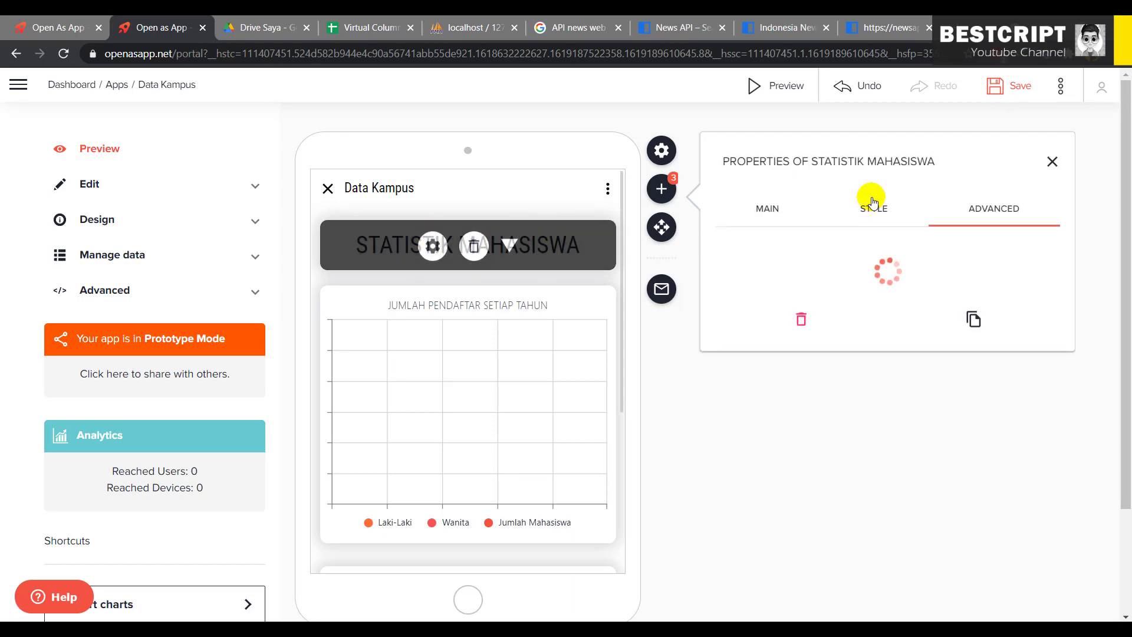
# Open the main properties of the JUMLAH PENDAFTAR SETIAP TAHUN chart.
pyautogui.moveTo(448, 418)
pyautogui.scroll(-3, 448, 417)
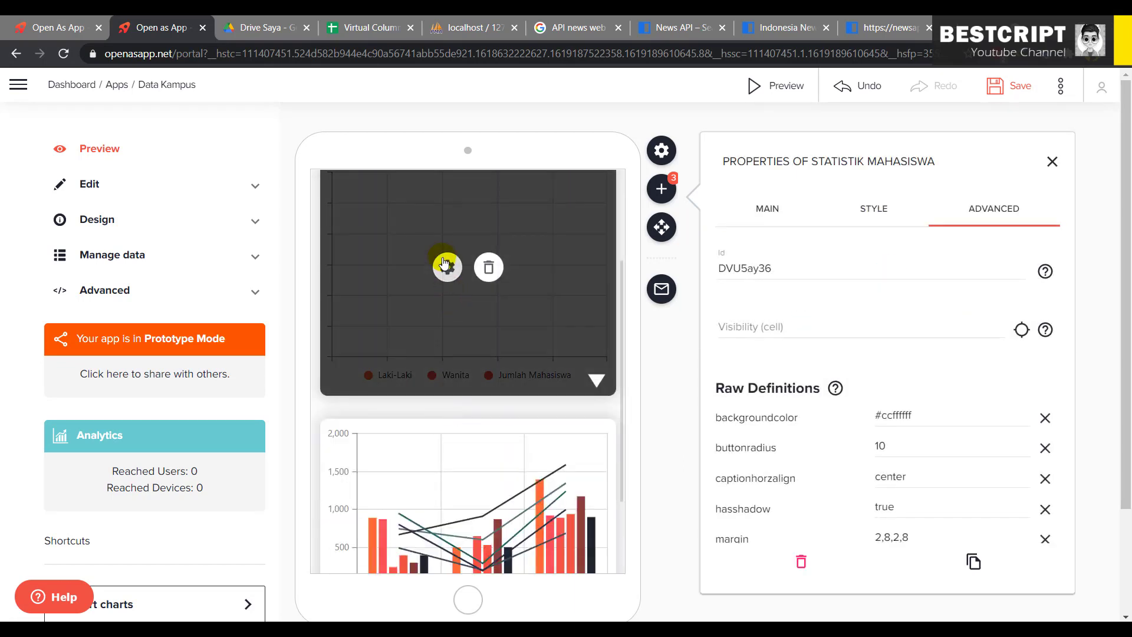
pyautogui.click(447, 266)
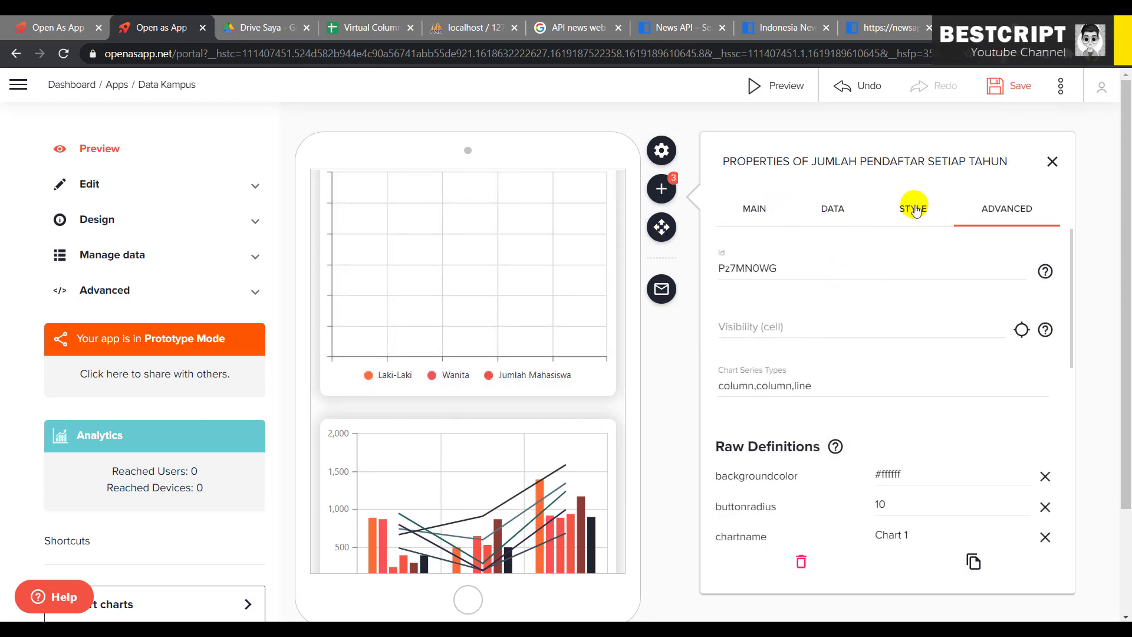
pyautogui.click(756, 208)
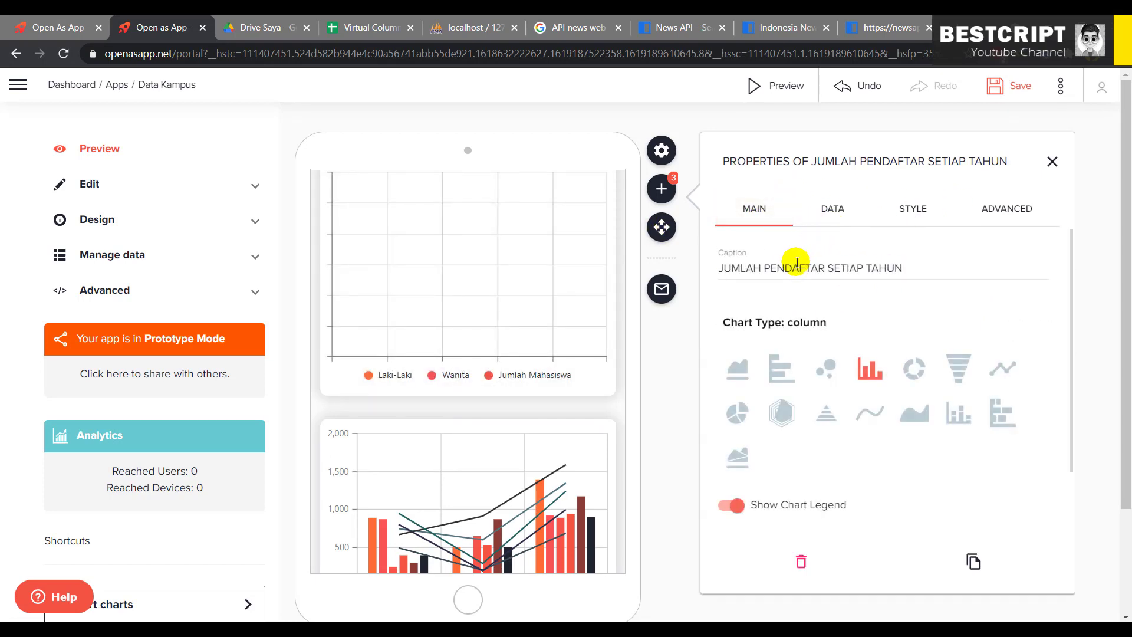
# Try the bar, area, donut, pie, pyramid, stacked bar and stacked column types on the JUMLAH PENDAFTAR SETIAP TAHUN chart.
pyautogui.moveTo(470, 282)
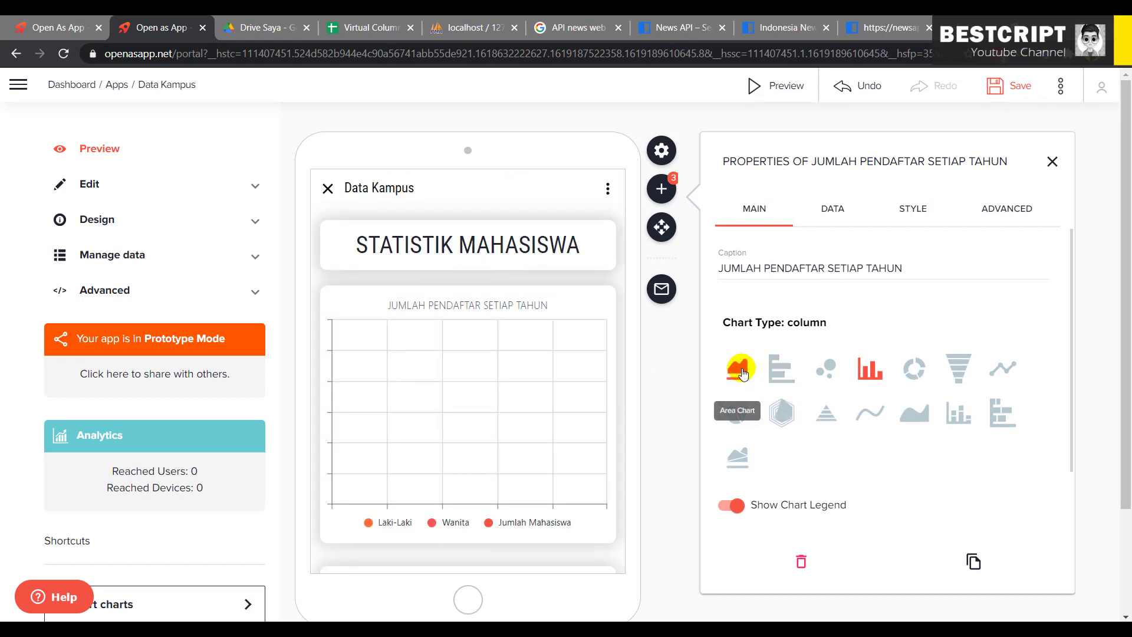
pyautogui.click(766, 374)
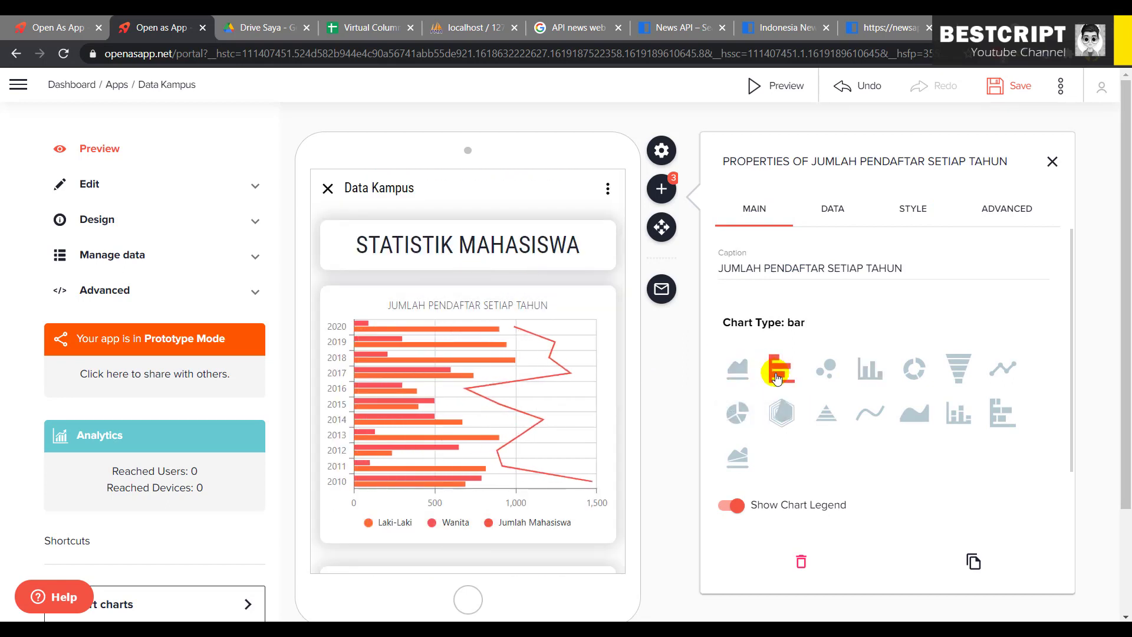
pyautogui.click(749, 374)
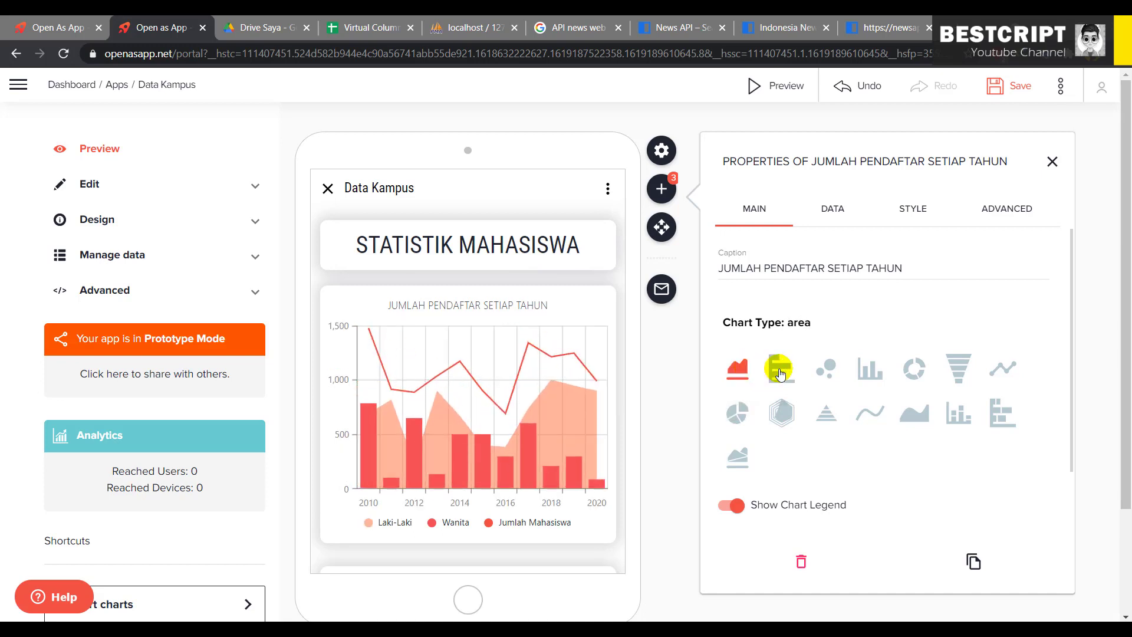
pyautogui.click(914, 371)
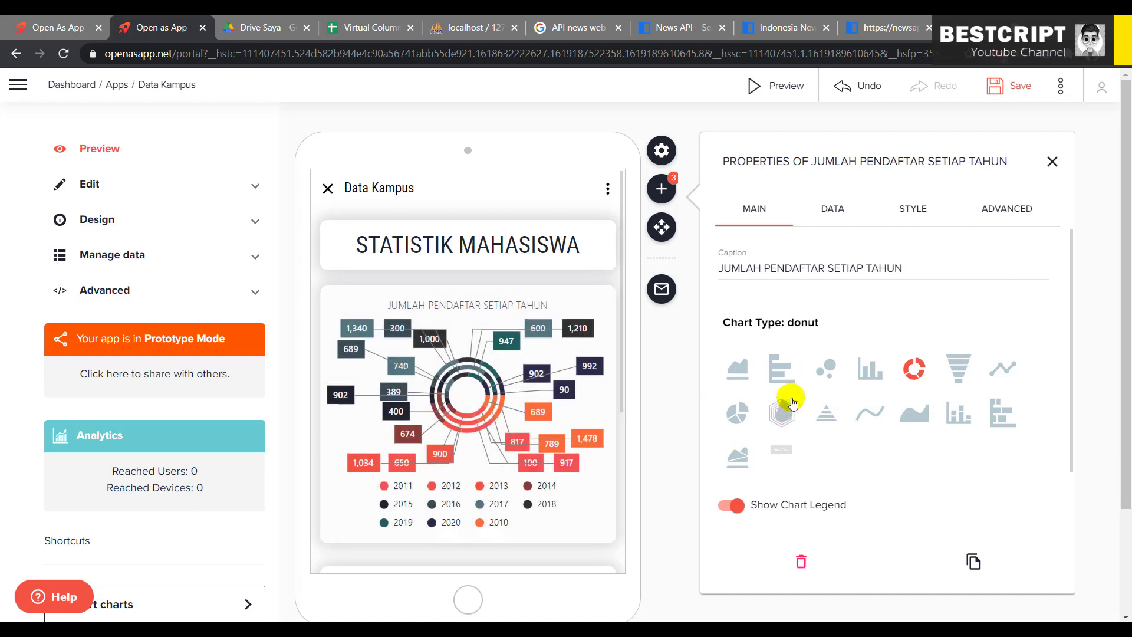
pyautogui.click(737, 414)
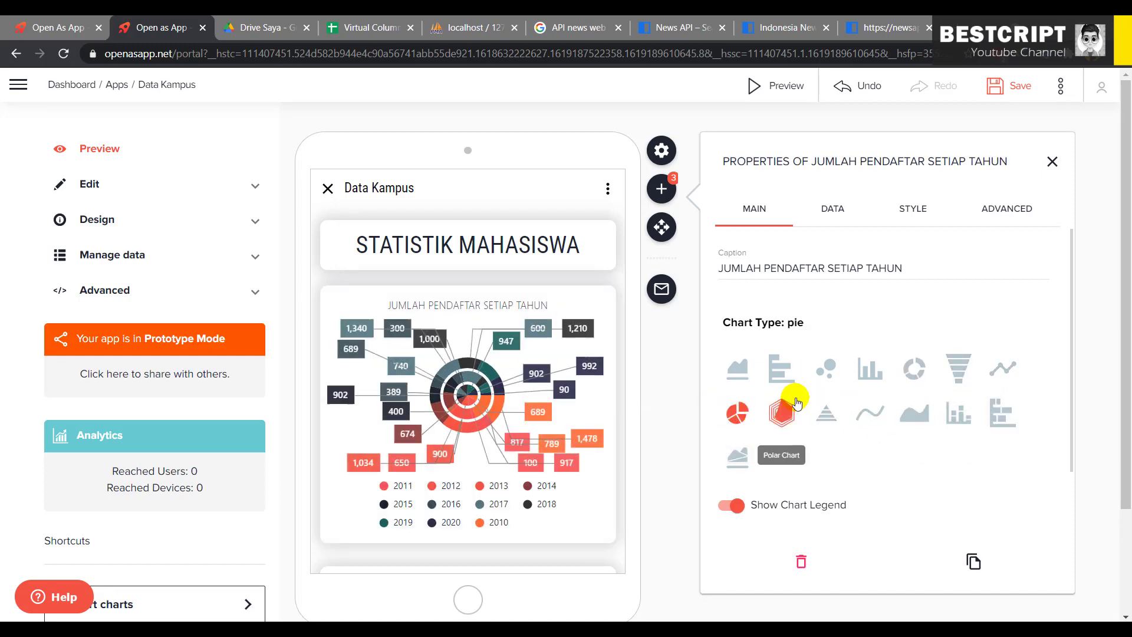
pyautogui.click(827, 414)
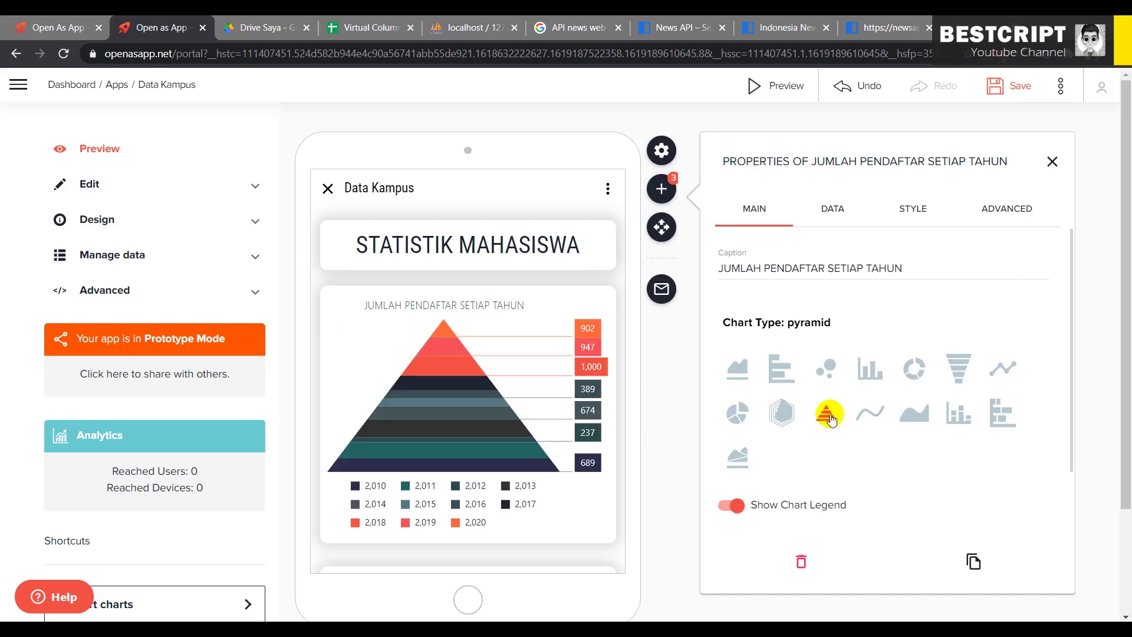
pyautogui.click(747, 415)
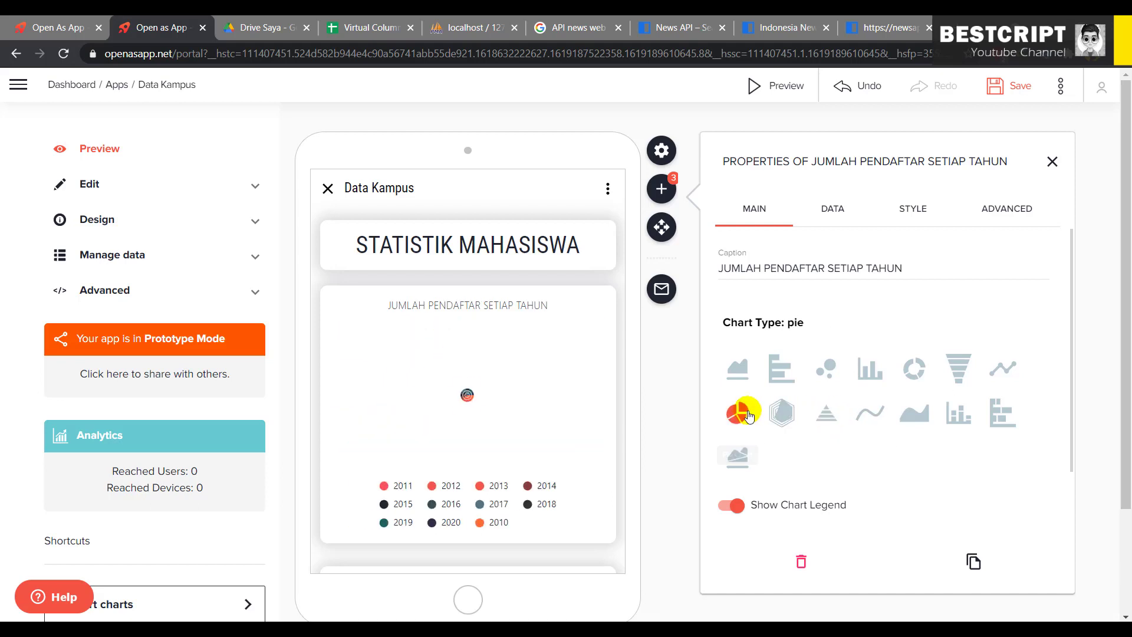
pyautogui.click(992, 415)
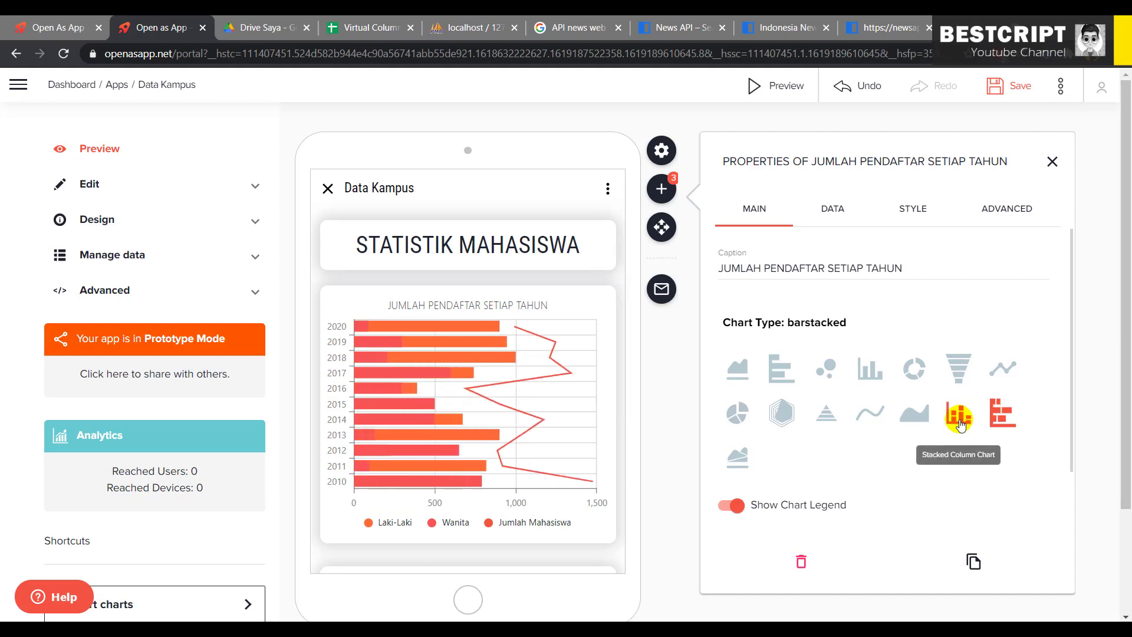
pyautogui.click(967, 416)
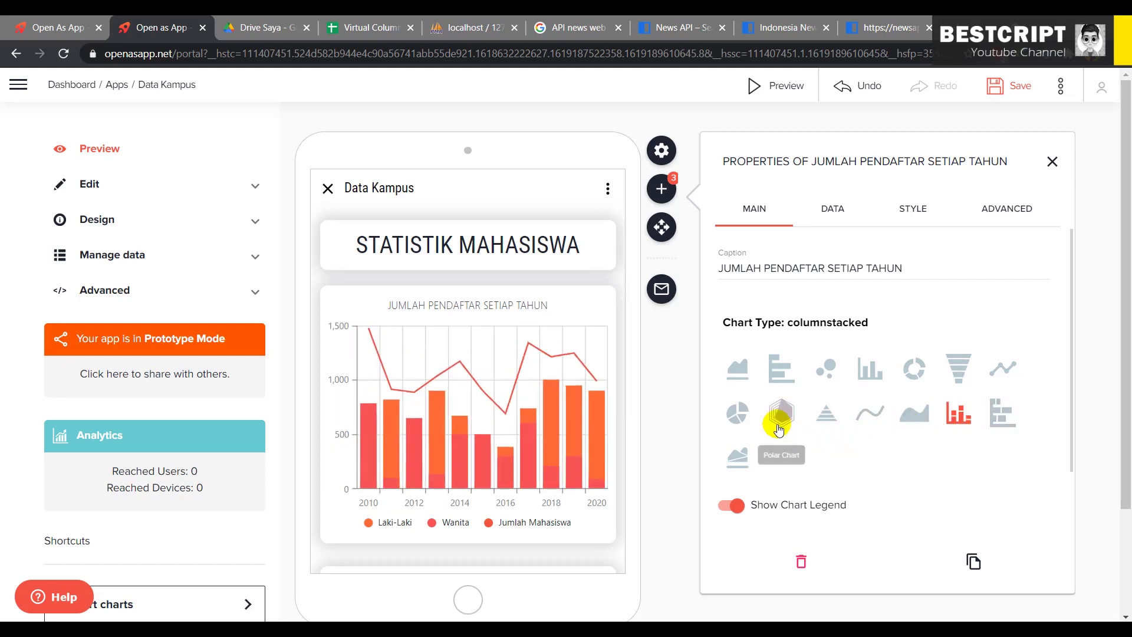
# Set the JUMLAH PENDAFTAR SETIAP TAHUN chart type to pie and check it in the app preview.
pyautogui.click(740, 410)
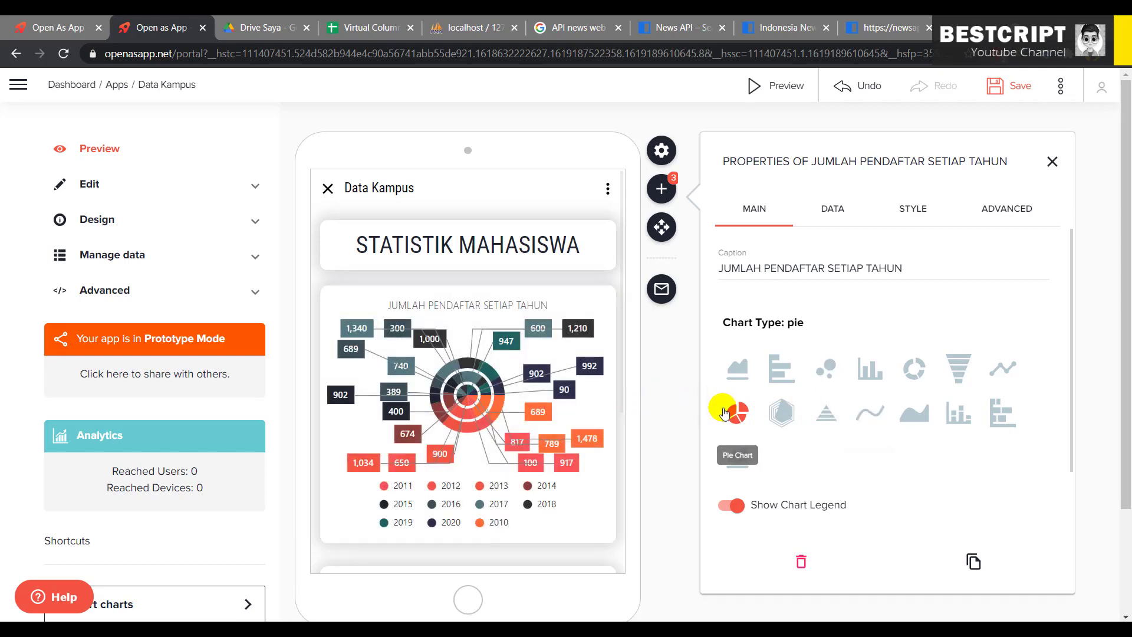
pyautogui.moveTo(482, 489)
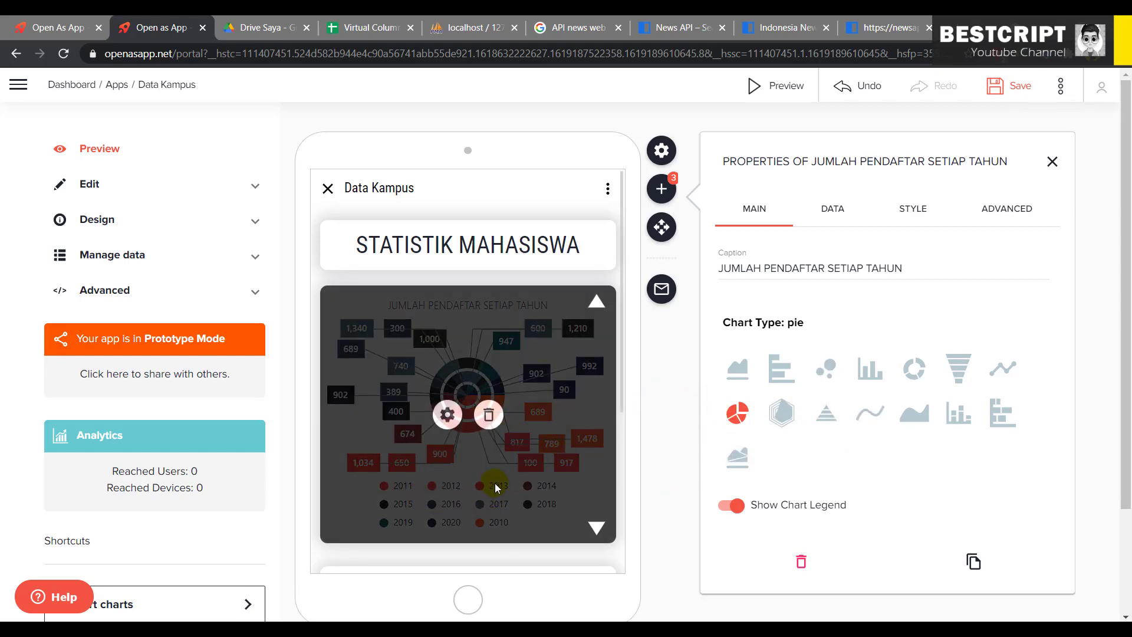
pyautogui.scroll(-5, 495, 483)
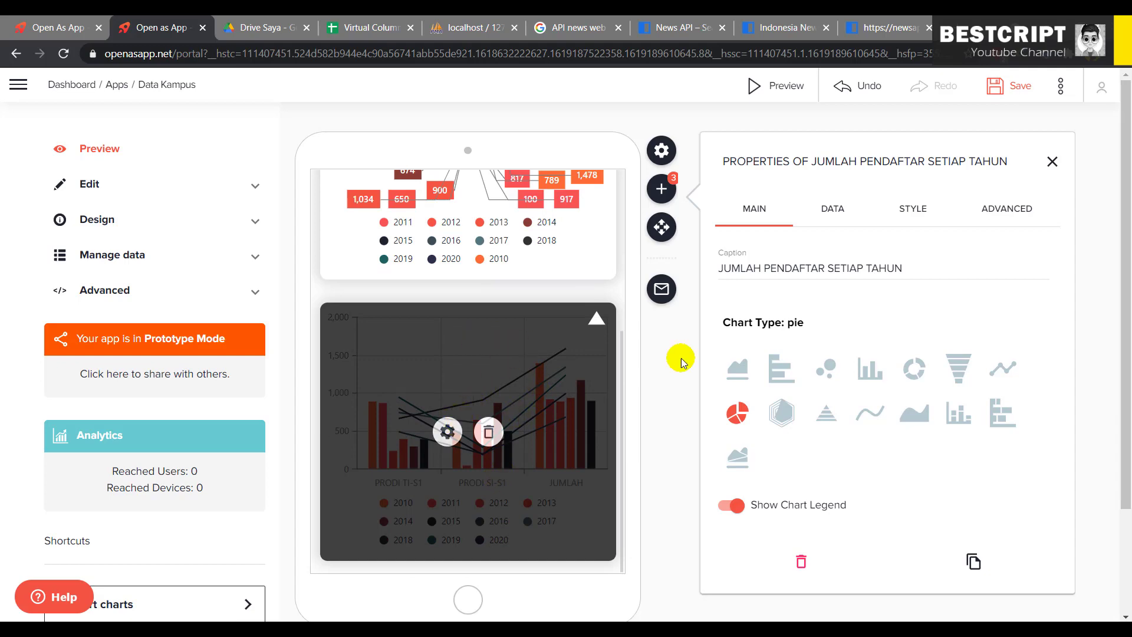
pyautogui.scroll(4, 513, 248)
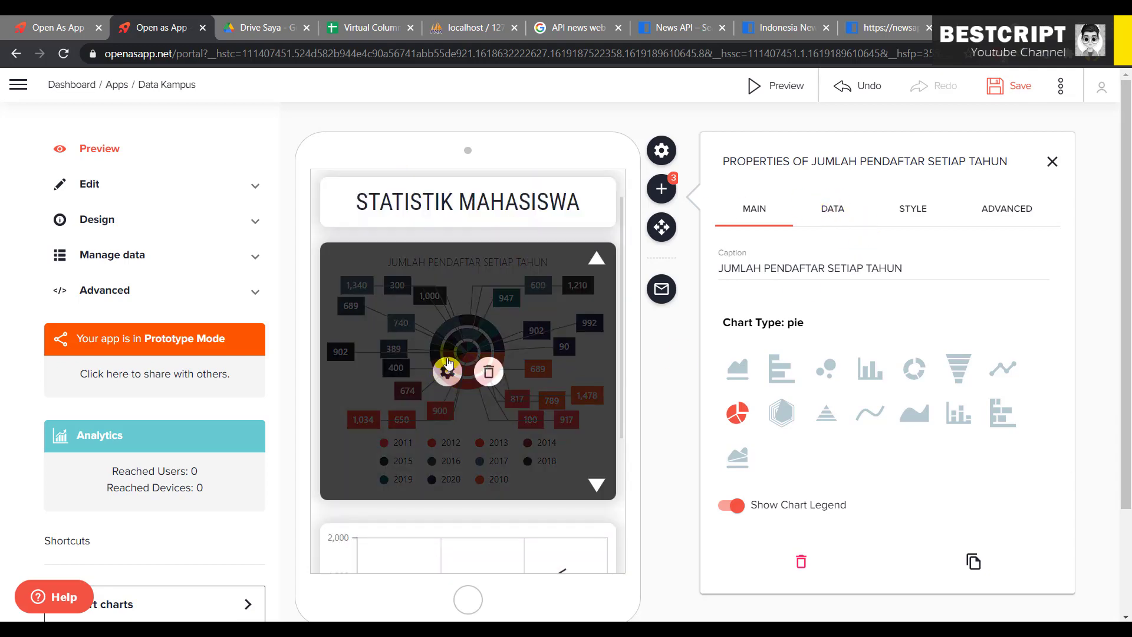
# Look through the data and style properties of the pie chart, including its shadow and color palette settings.
pyautogui.click(448, 367)
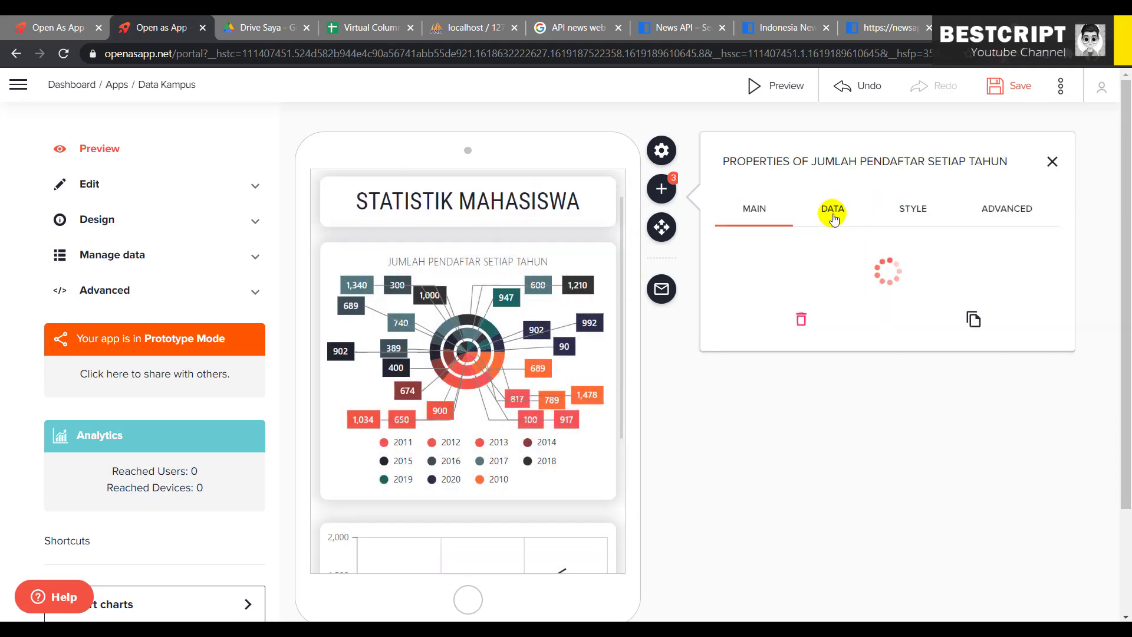
pyautogui.click(836, 208)
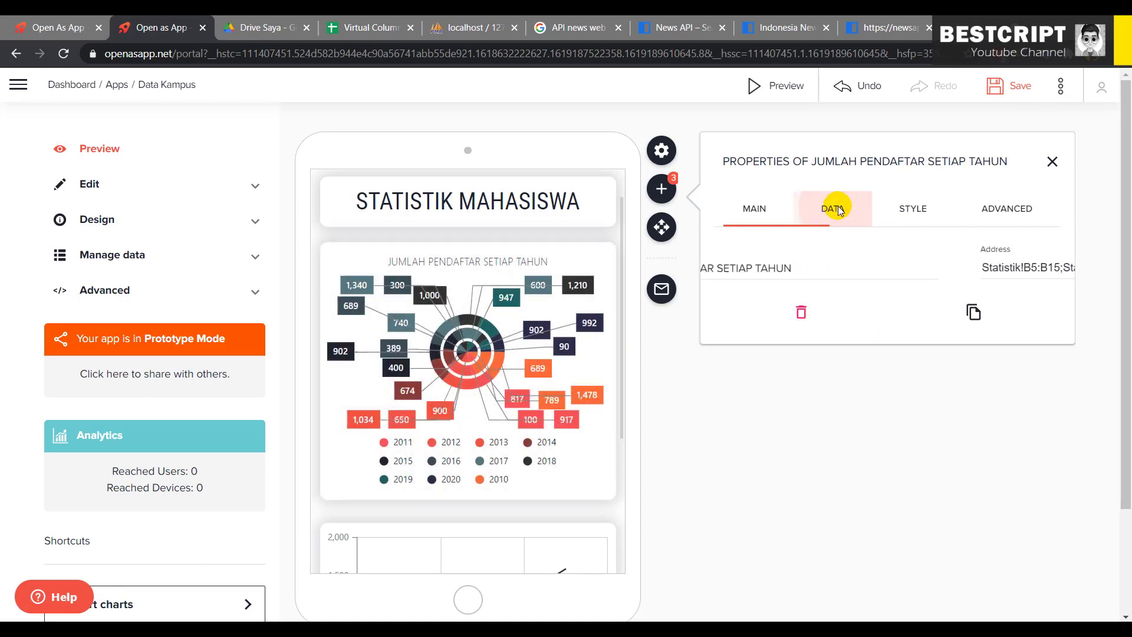
pyautogui.click(913, 208)
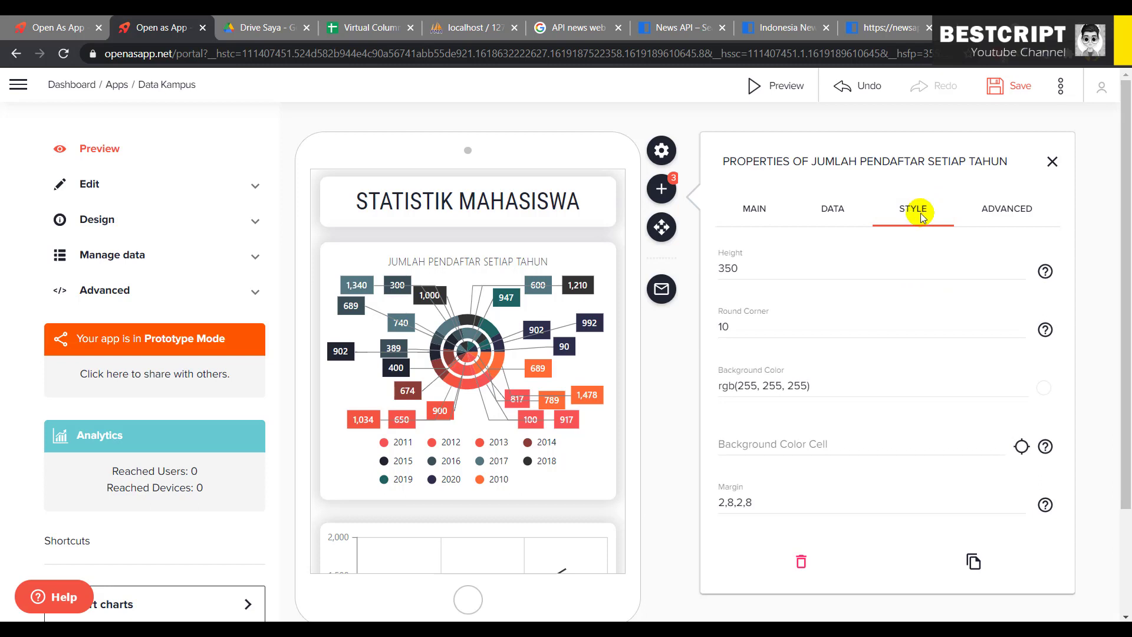
pyautogui.click(936, 442)
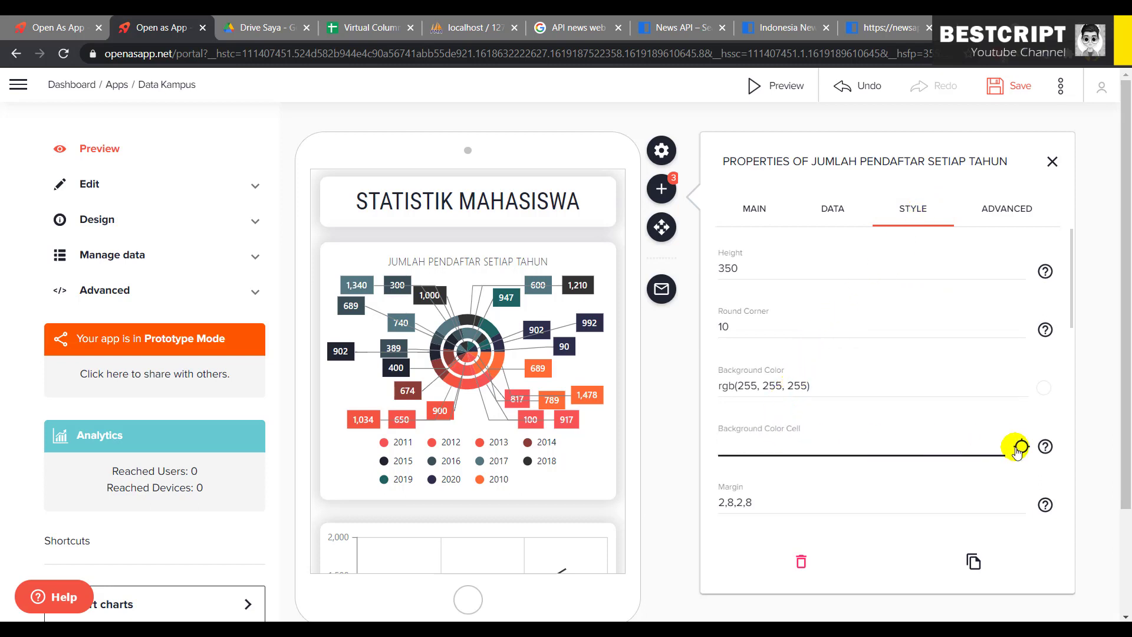
pyautogui.scroll(-3, 784, 504)
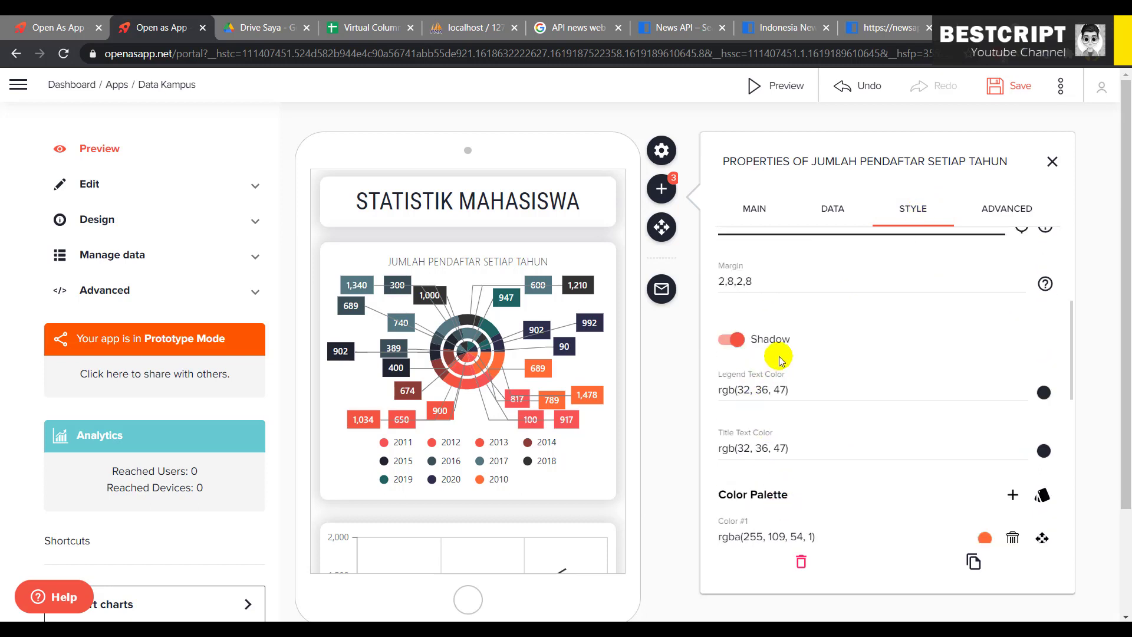
pyautogui.click(736, 345)
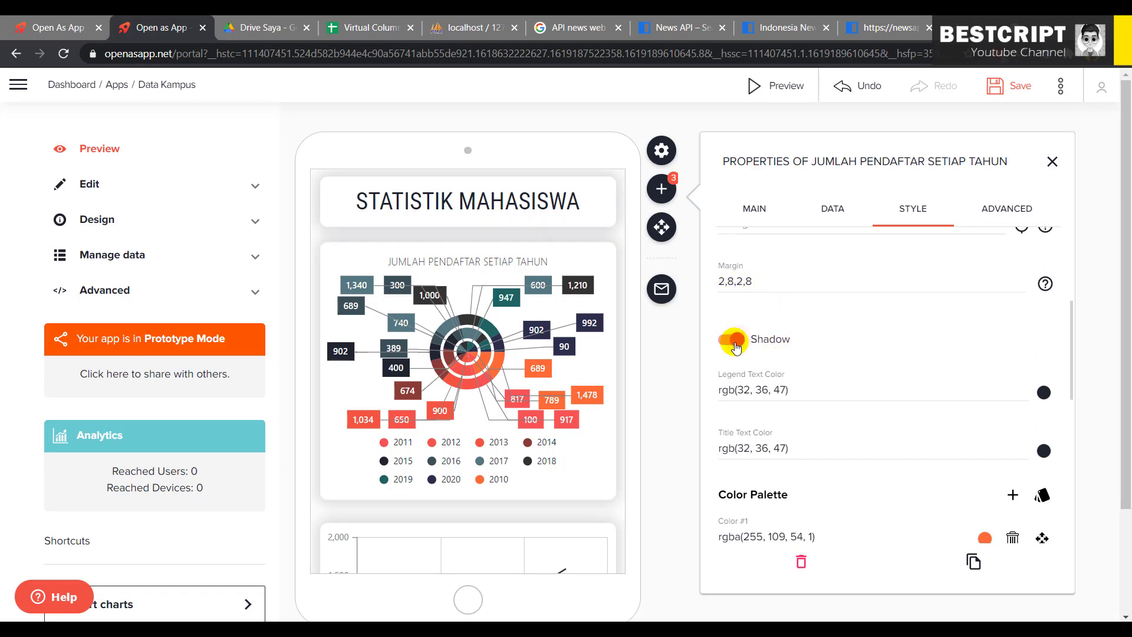
pyautogui.scroll(-3, 828, 483)
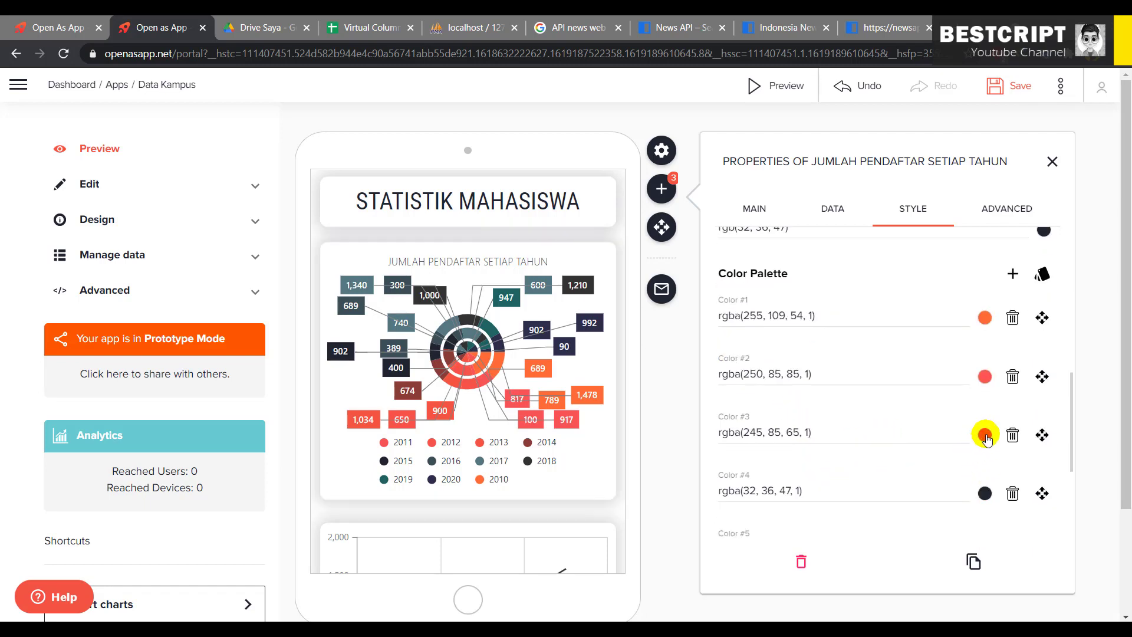
pyautogui.scroll(3, 849, 292)
# Review the pie chart's advanced properties, including its chart series types and raw definitions.
pyautogui.click(1000, 210)
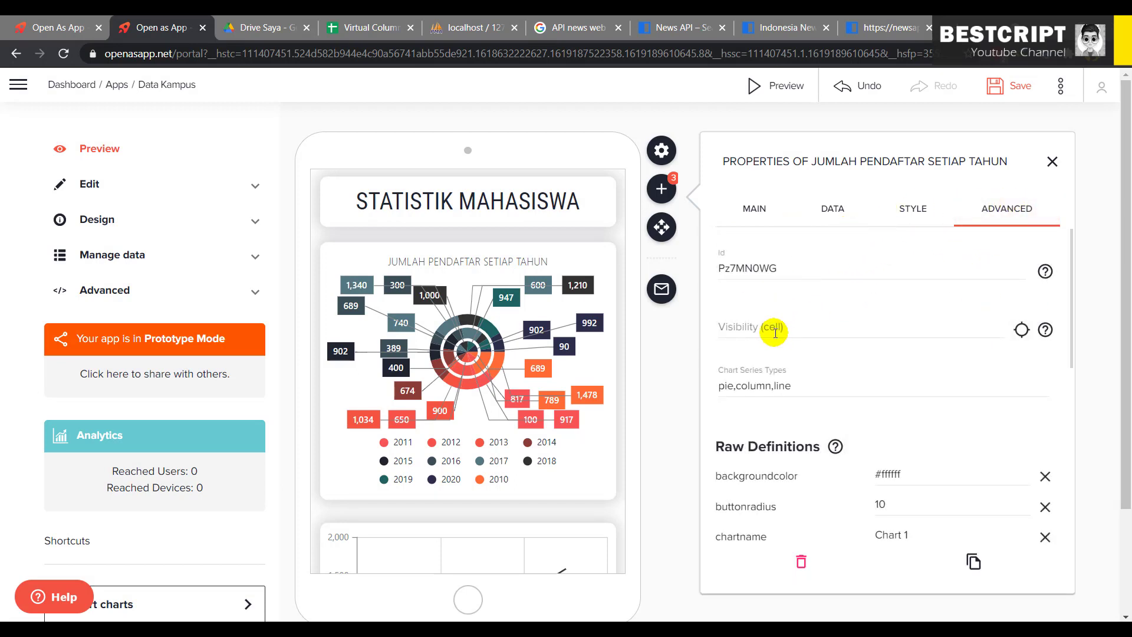
pyautogui.scroll(-5, 794, 435)
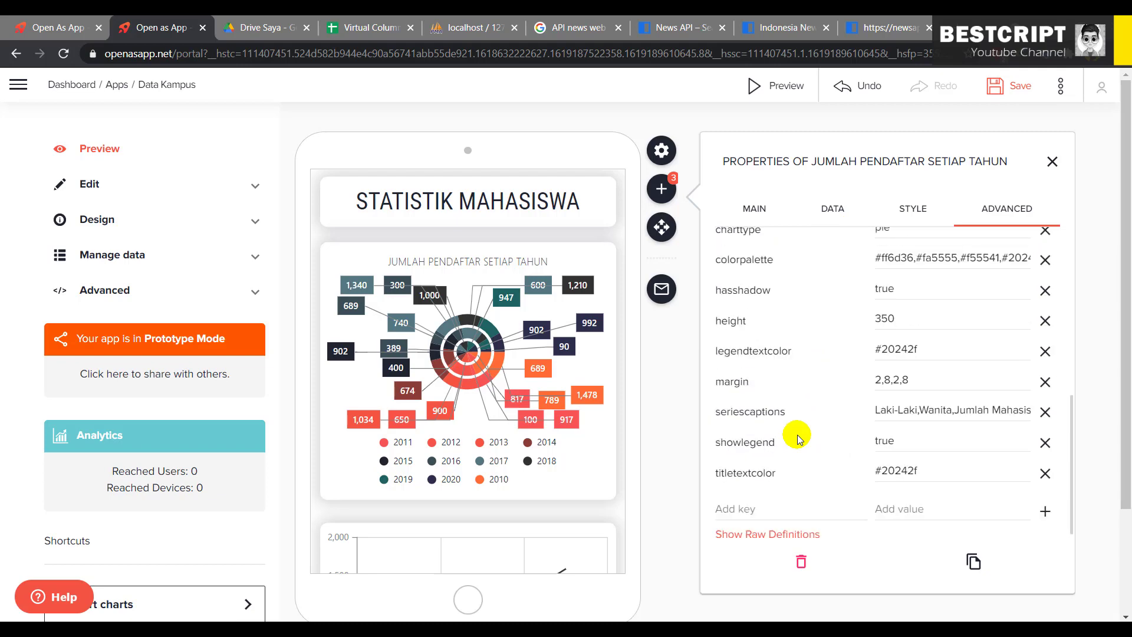
pyautogui.scroll(5, 829, 433)
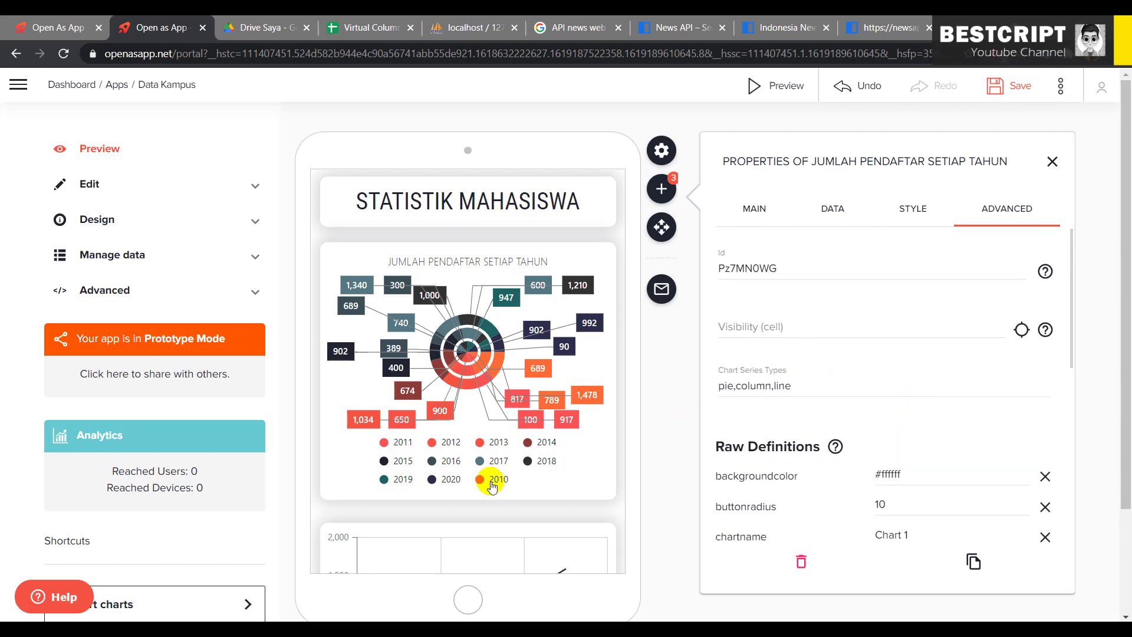
# Open the properties of the second, uncaptioned chart and view its advanced and main settings.
pyautogui.scroll(-3, 493, 485)
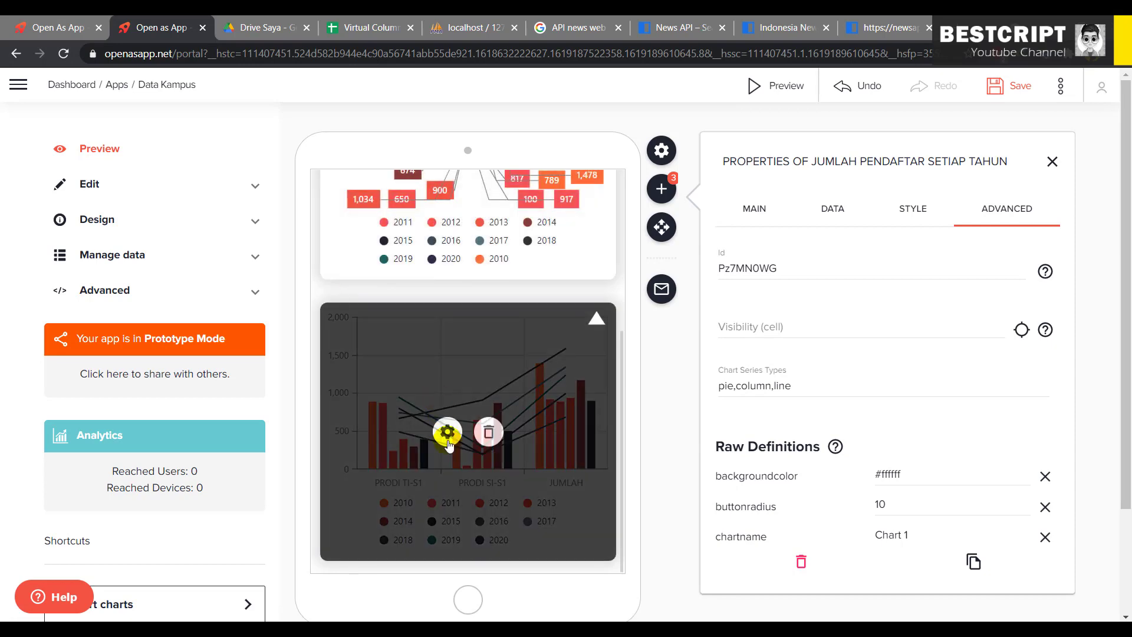
pyautogui.click(447, 434)
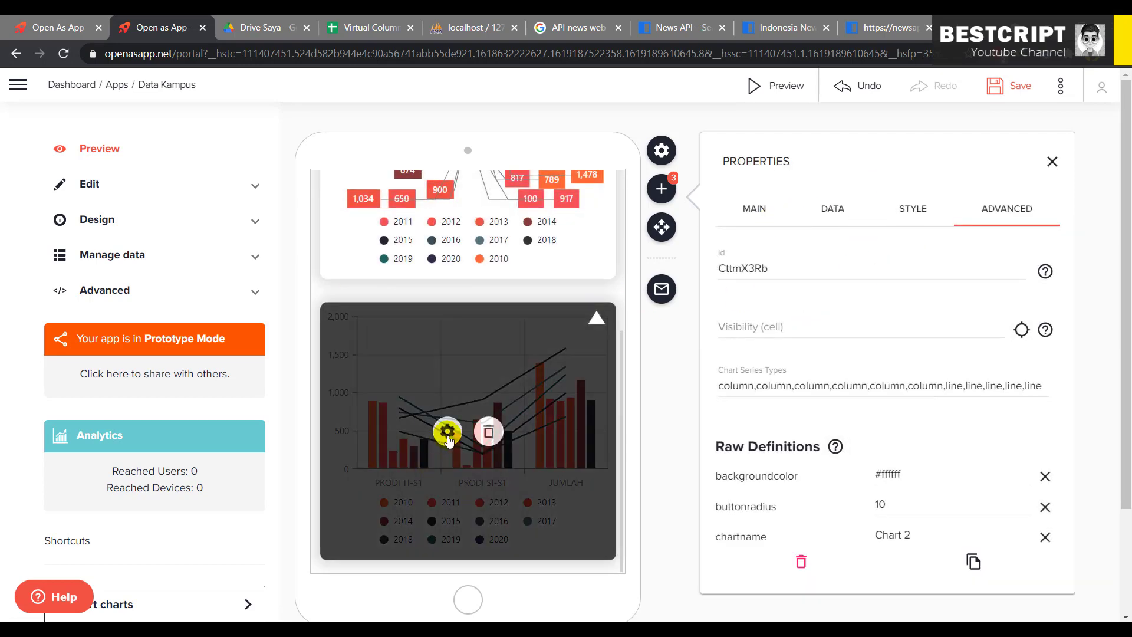
pyautogui.click(446, 431)
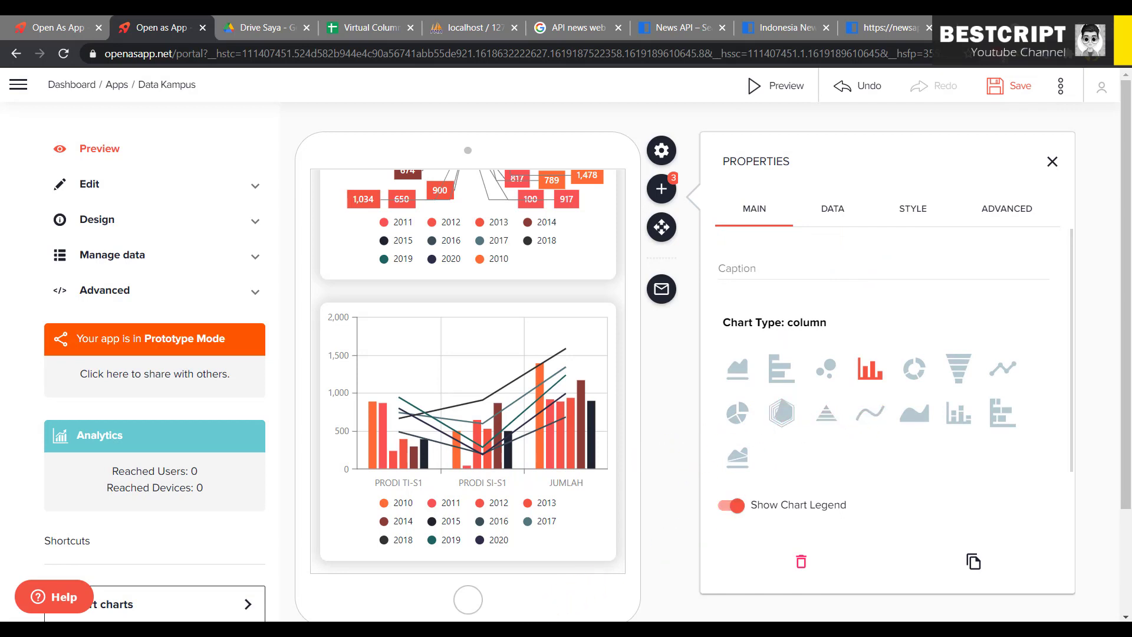
pyautogui.click(528, 629)
pyautogui.click(1073, 580)
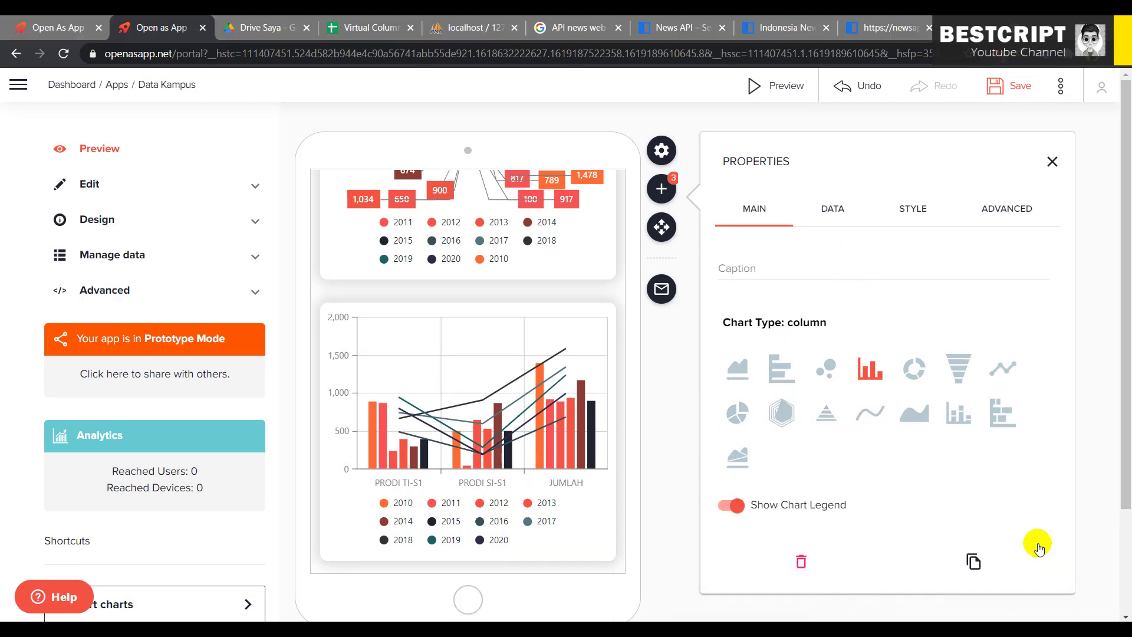
pyautogui.moveTo(443, 437)
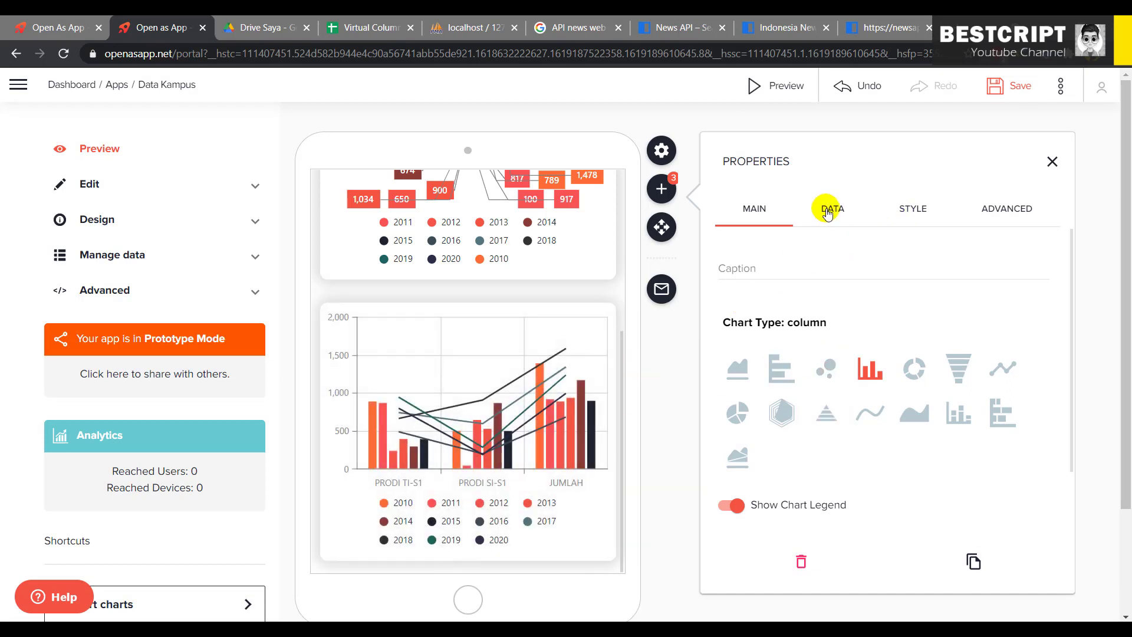
# Look over the list of elements that can be added to the app and close it.
pyautogui.click(665, 191)
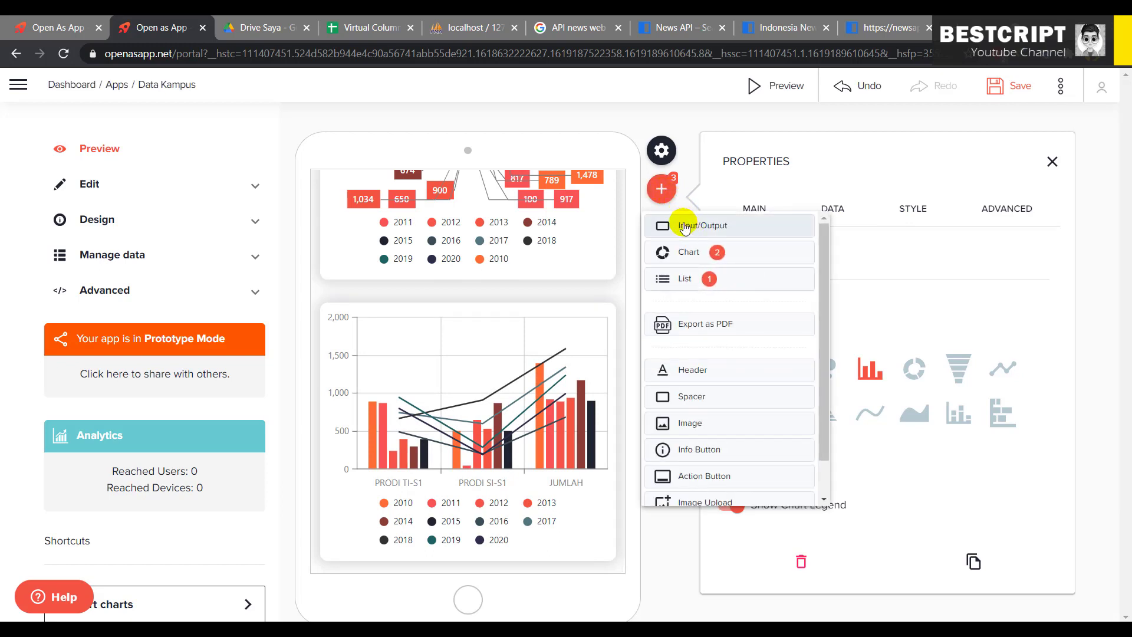
pyautogui.click(126, 256)
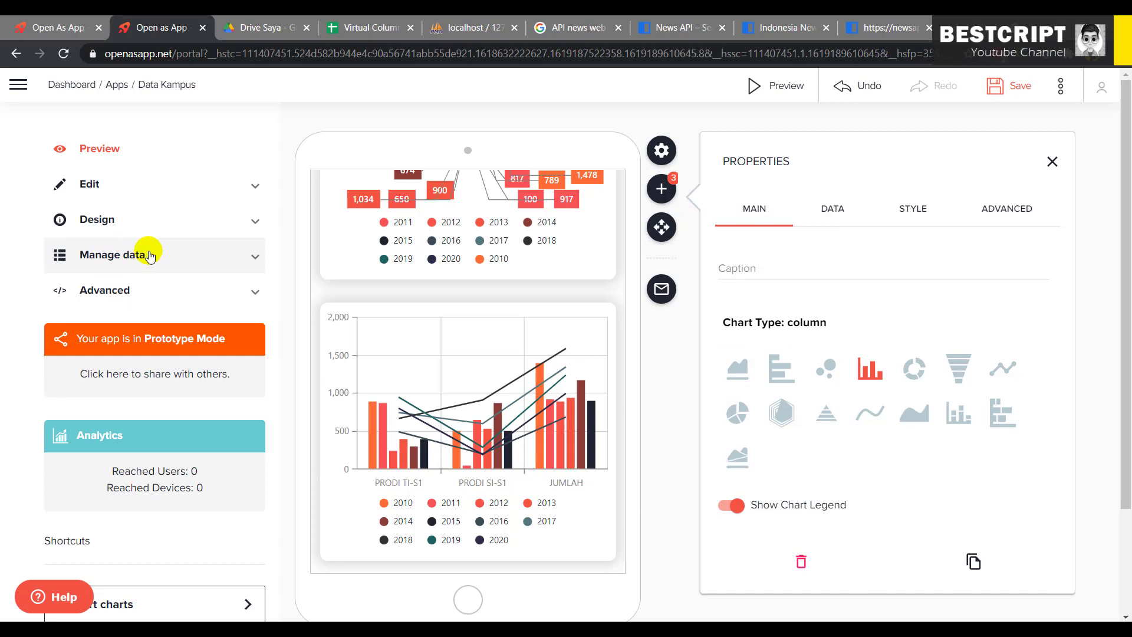
# Open the app's data source update page, close the STATISTIK MAHASISWA properties and look over the Dosen sheet preview.
pyautogui.click(149, 254)
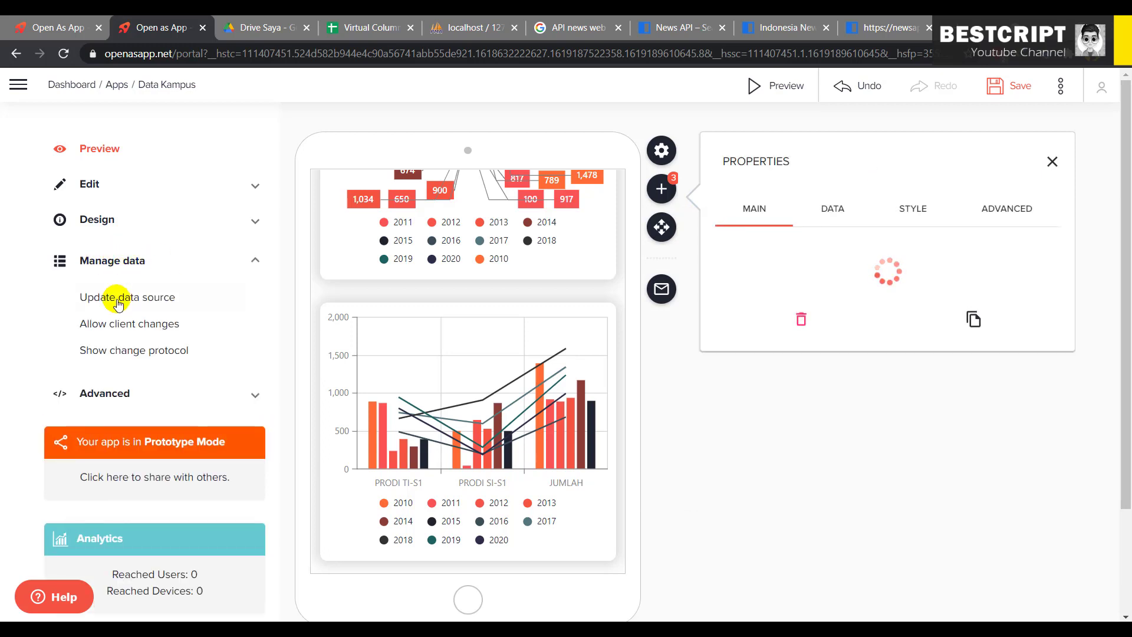
pyautogui.click(118, 303)
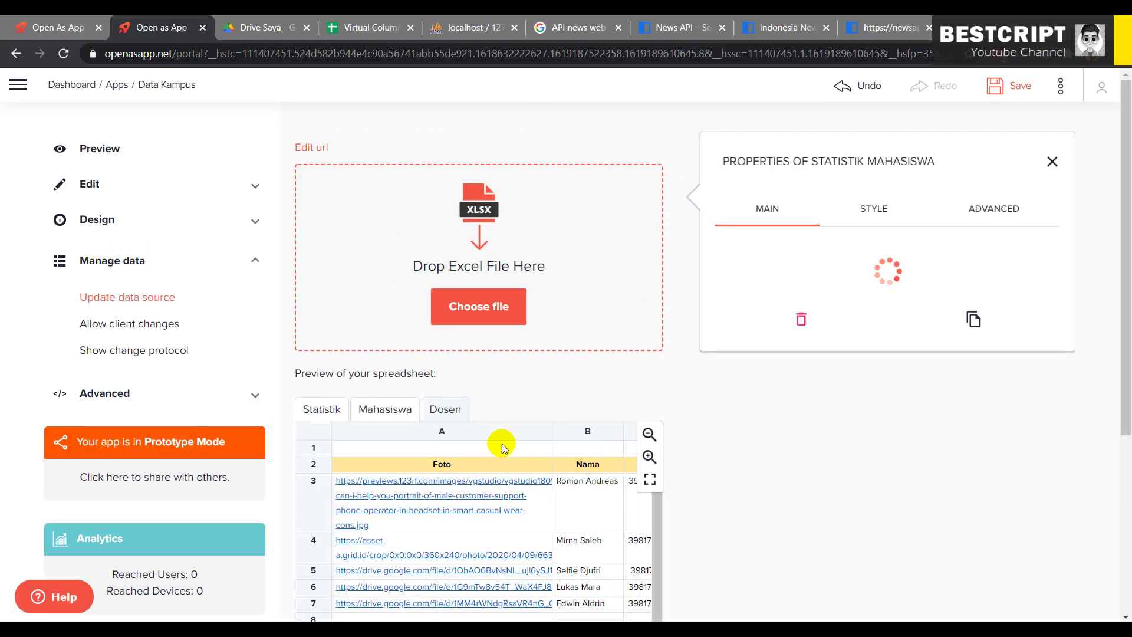
pyautogui.scroll(-1, 456, 463)
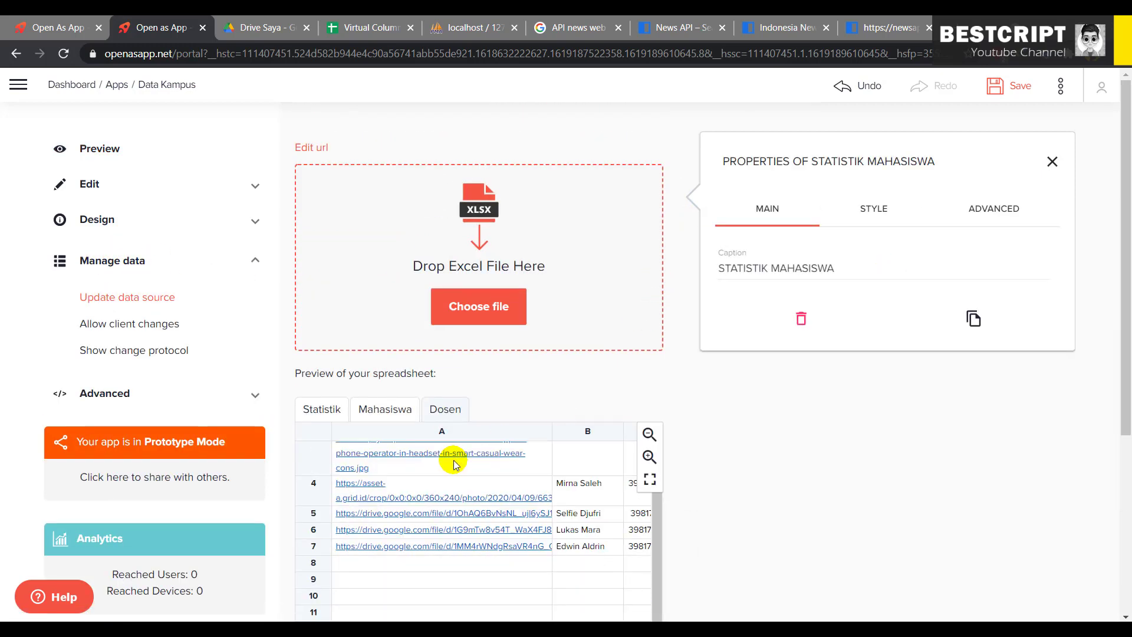
pyautogui.click(1058, 157)
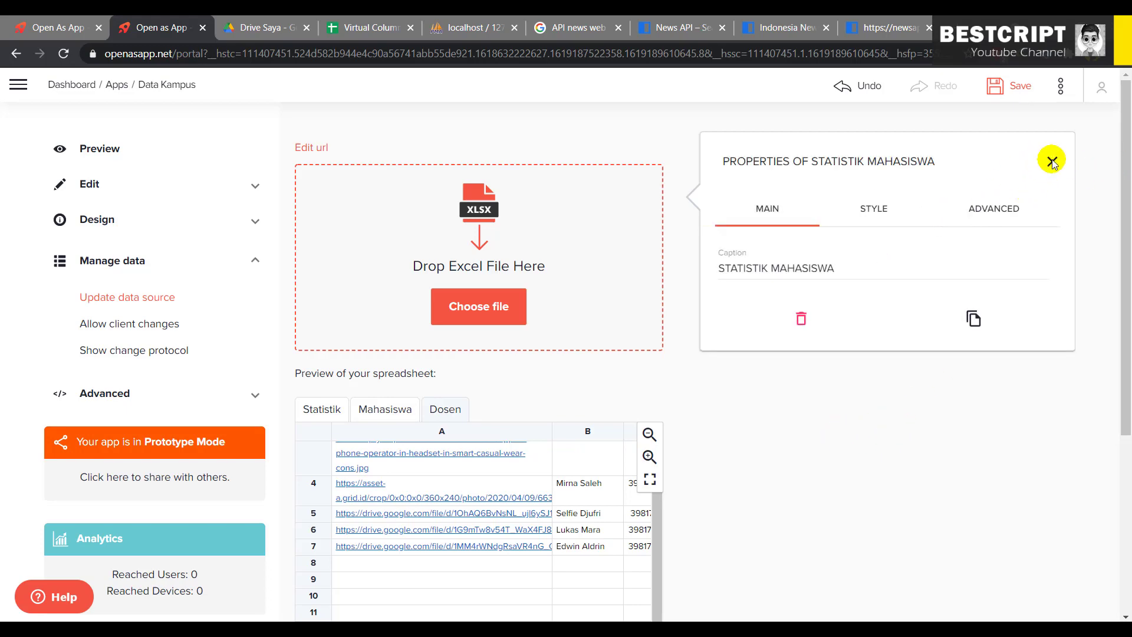
pyautogui.click(1053, 164)
pyautogui.scroll(-4, 678, 310)
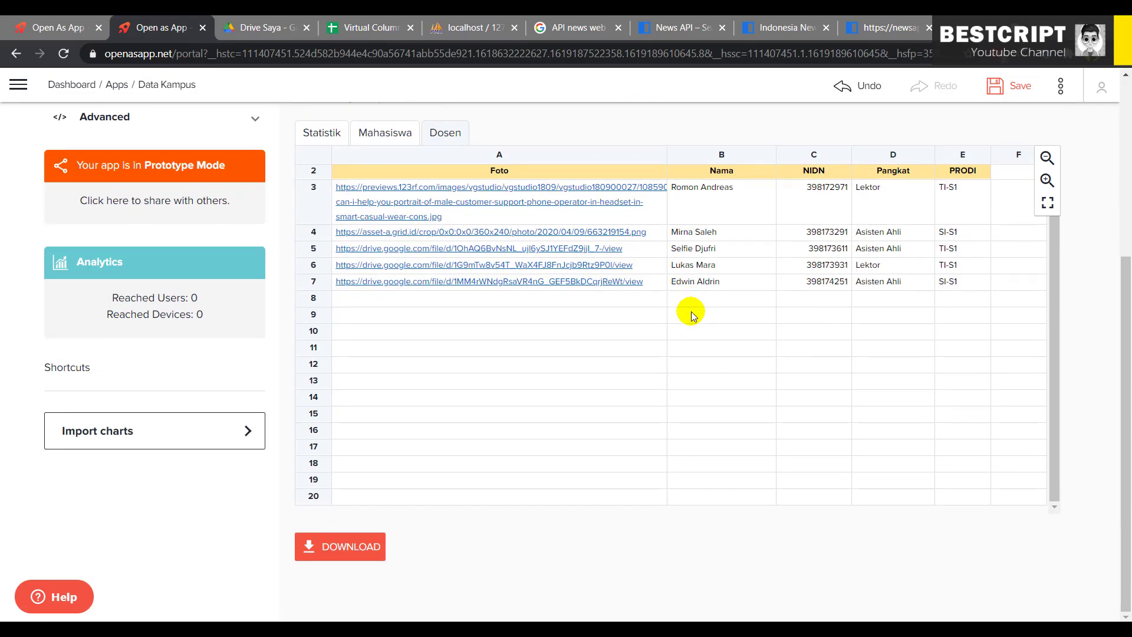
pyautogui.scroll(1, 691, 316)
# Review the Statistik sheet in the spreadsheet preview, from the yearly student tables down to the fee table.
pyautogui.click(323, 133)
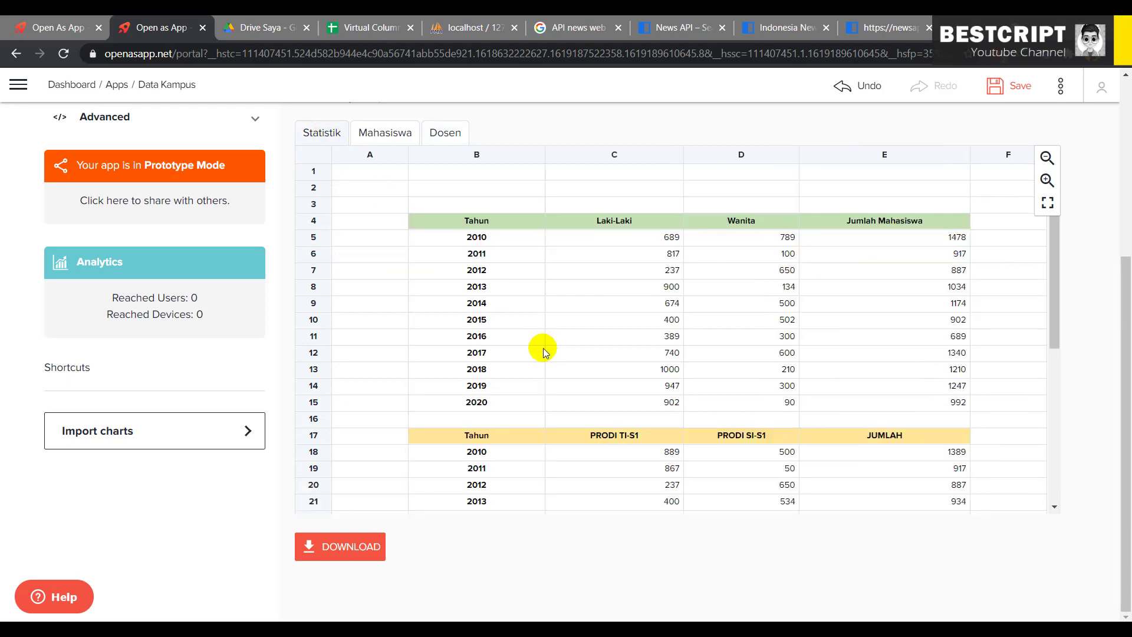
pyautogui.scroll(-6, 538, 346)
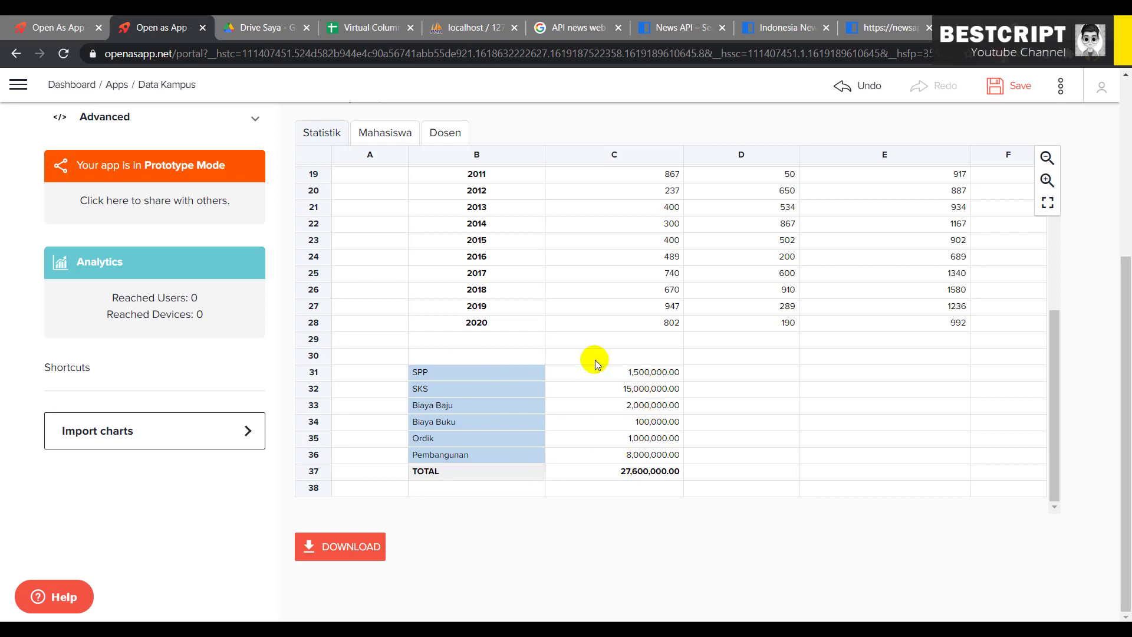
pyautogui.scroll(4, 655, 363)
pyautogui.scroll(2, 567, 299)
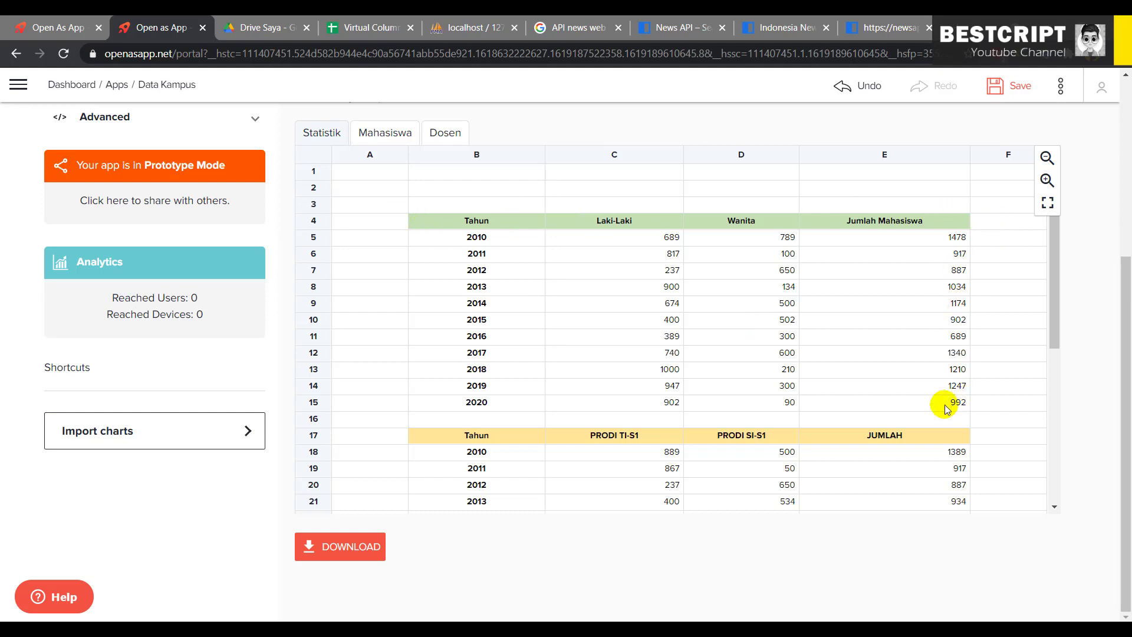
pyautogui.scroll(-4, 512, 445)
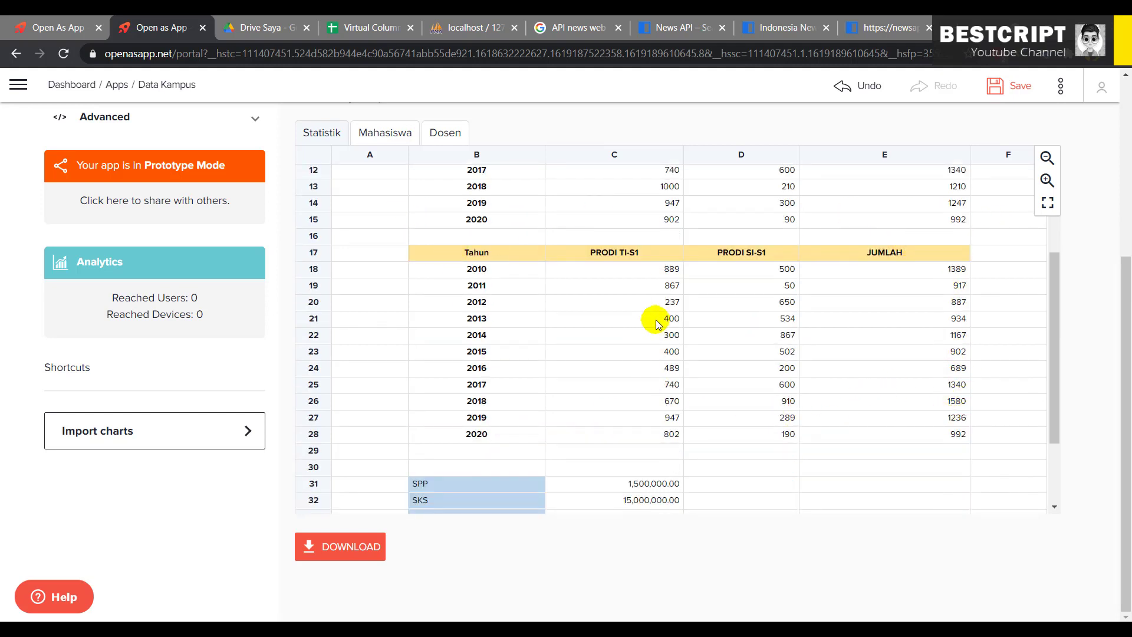
# Switch to Profile.xlsx in Excel and view the Statistik sheet with its JUMLAH PENDAFTAR SETIAP TAHUN chart.
pyautogui.hotkey('alt', 'Tab')
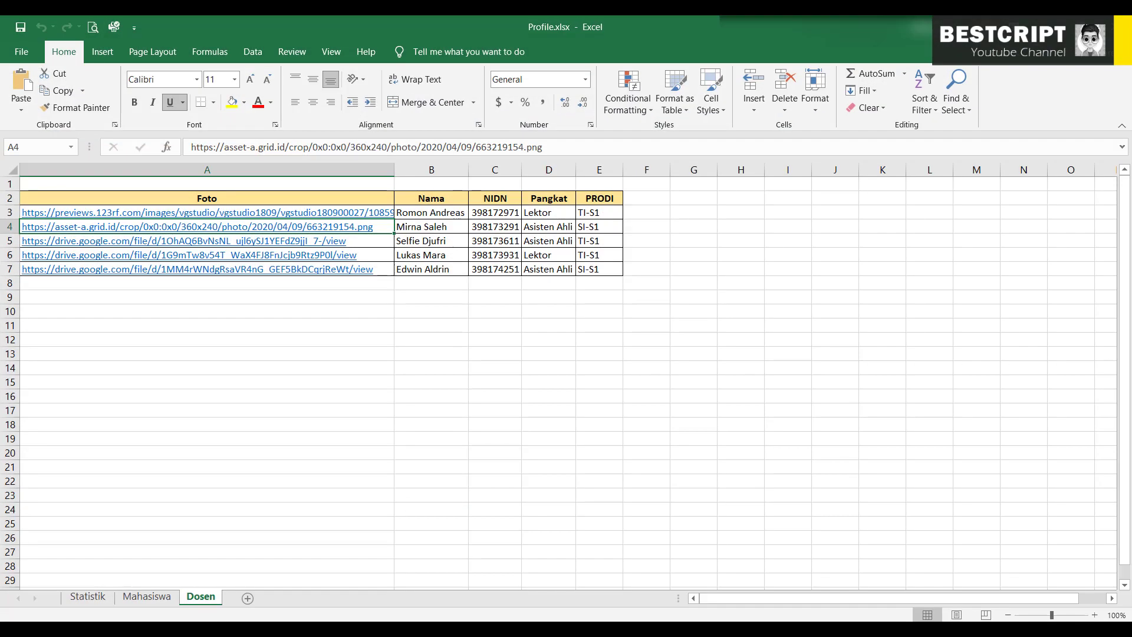
pyautogui.click(88, 596)
pyautogui.click(502, 295)
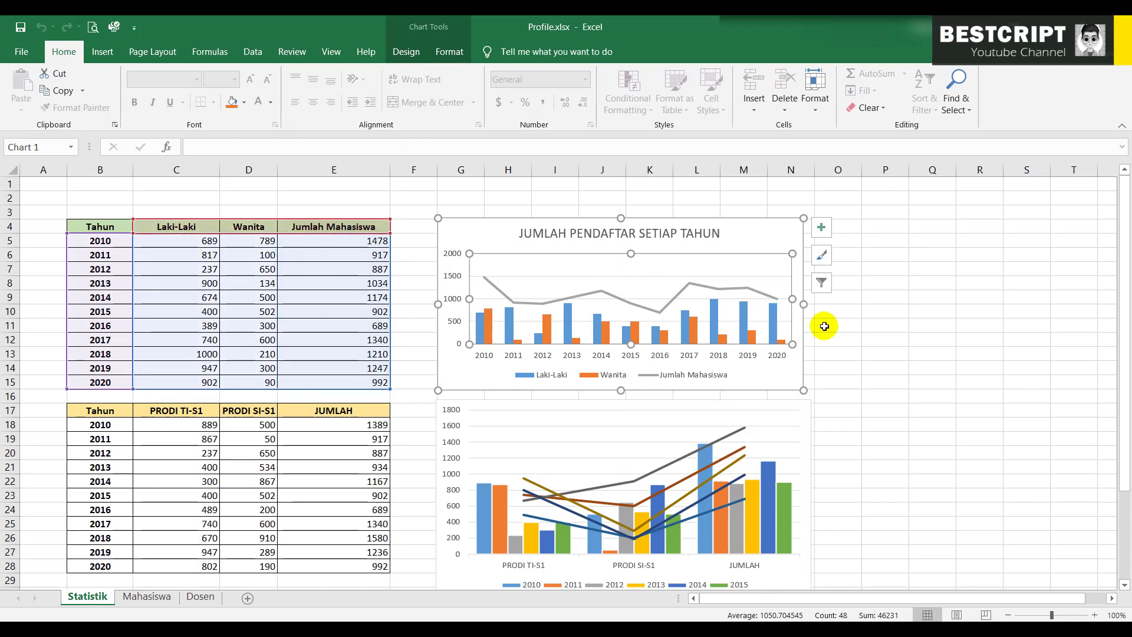
pyautogui.click(1022, 356)
# Insert a recommended Clustered Column chart from the student table B4:E15, then delete it.
pyautogui.moveTo(93, 227); pyautogui.dragTo(359, 384)
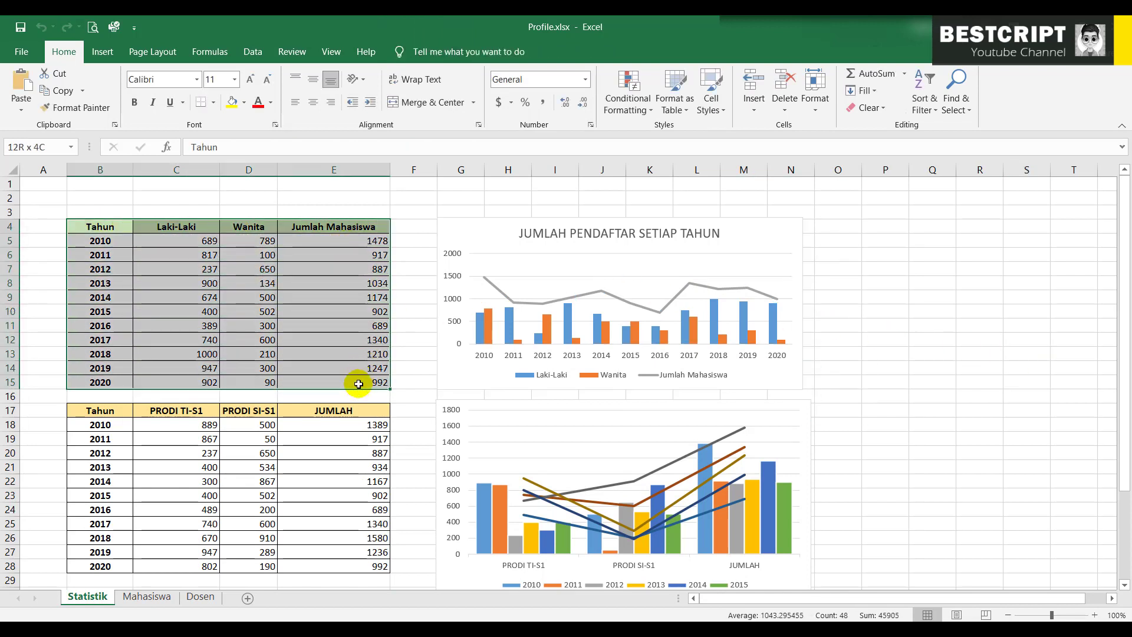
pyautogui.click(102, 51)
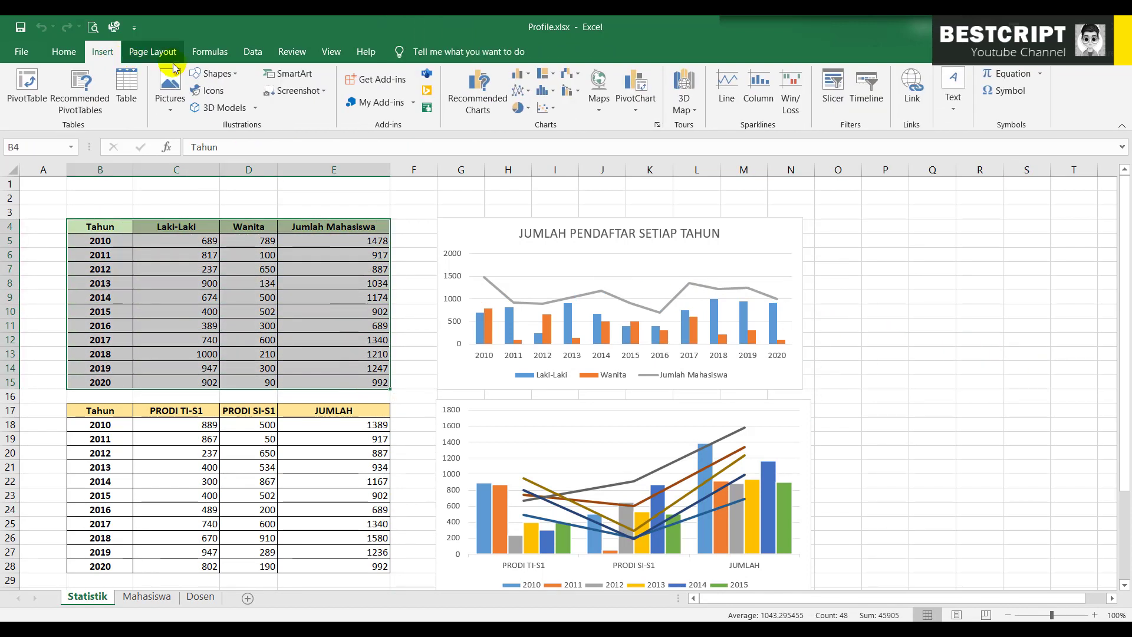
pyautogui.click(492, 89)
pyautogui.click(436, 251)
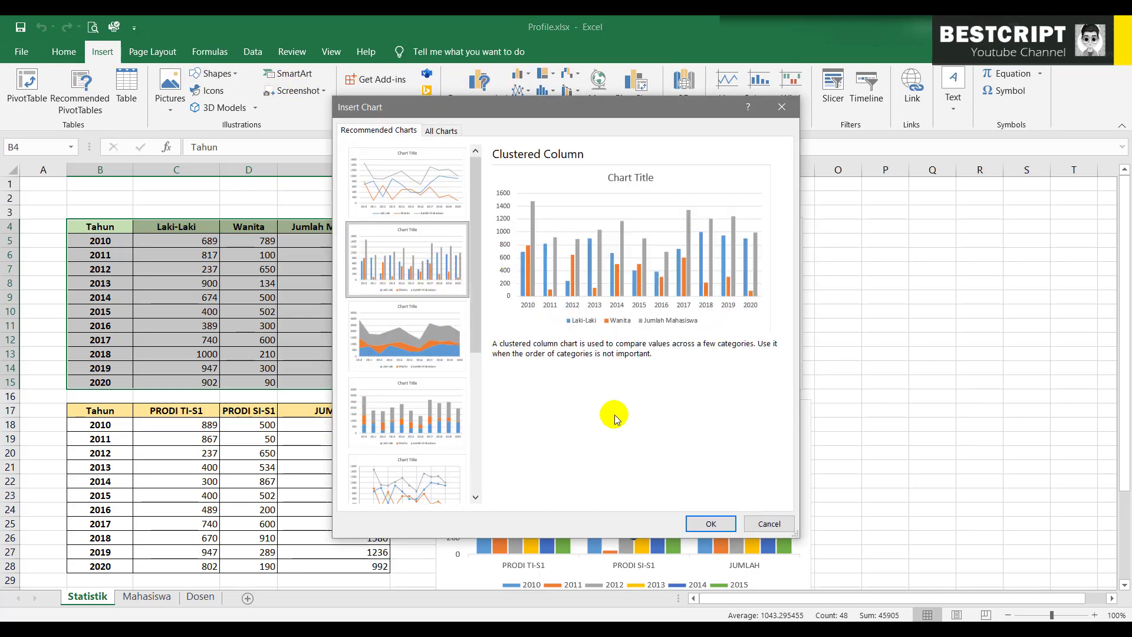
pyautogui.click(711, 523)
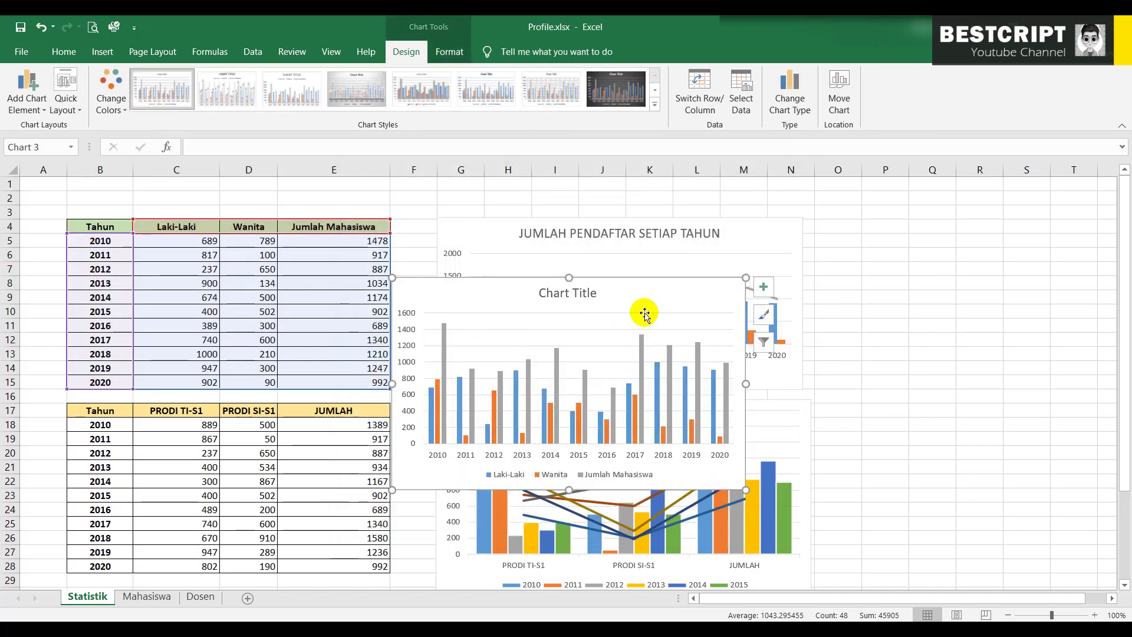
pyautogui.press('Delete')
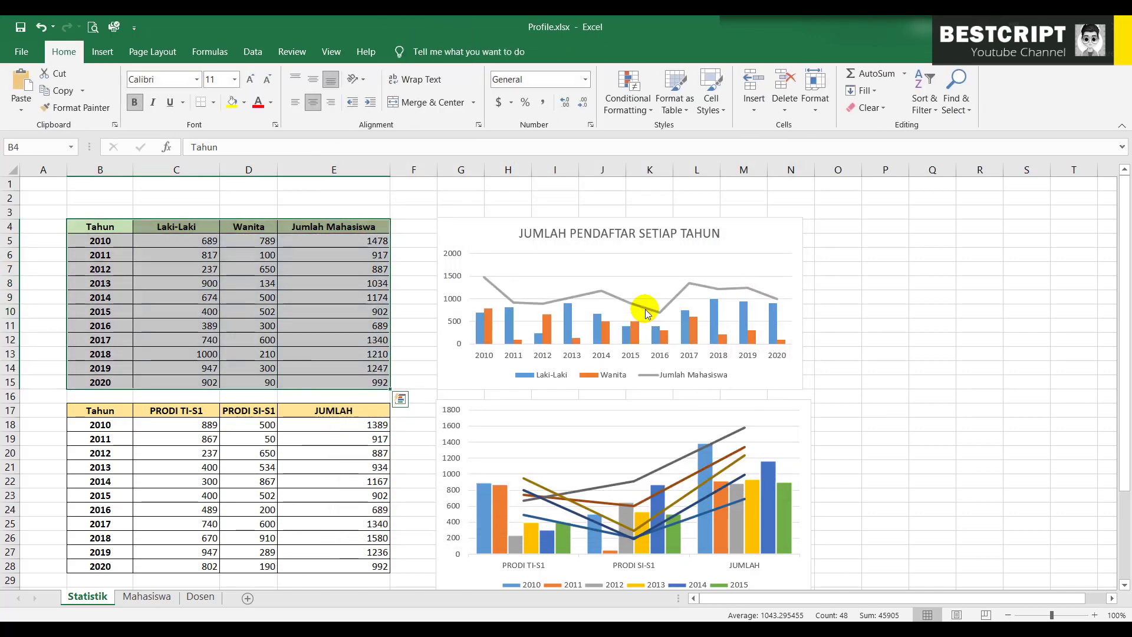
# Examine the two existing charts on the Statistik sheet and the fee table below their source data.
pyautogui.click(570, 306)
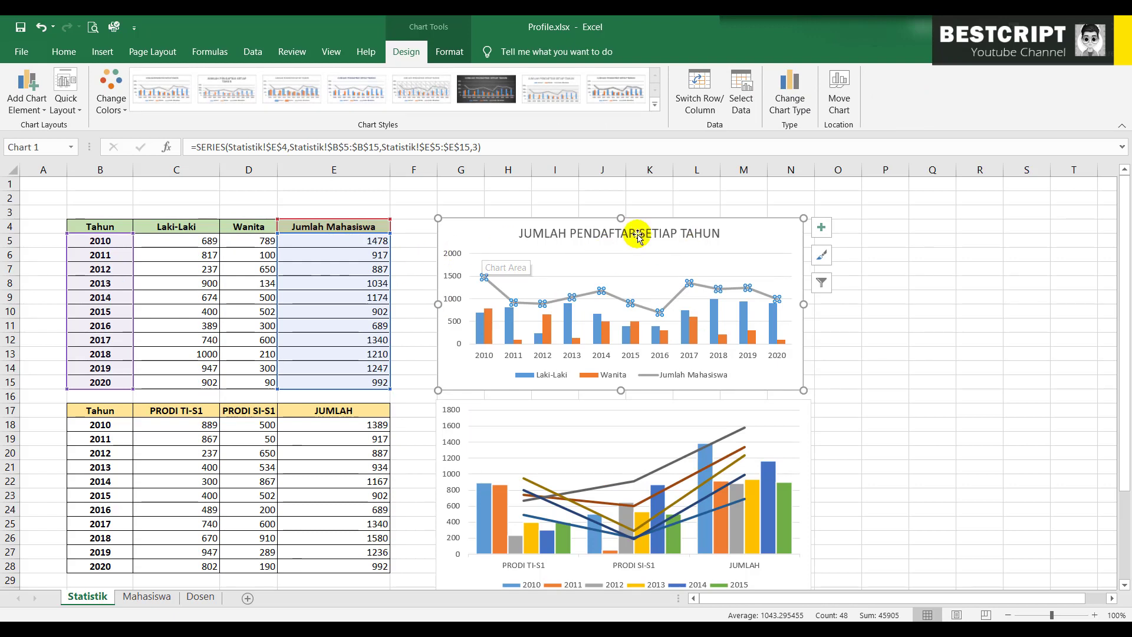
pyautogui.click(547, 473)
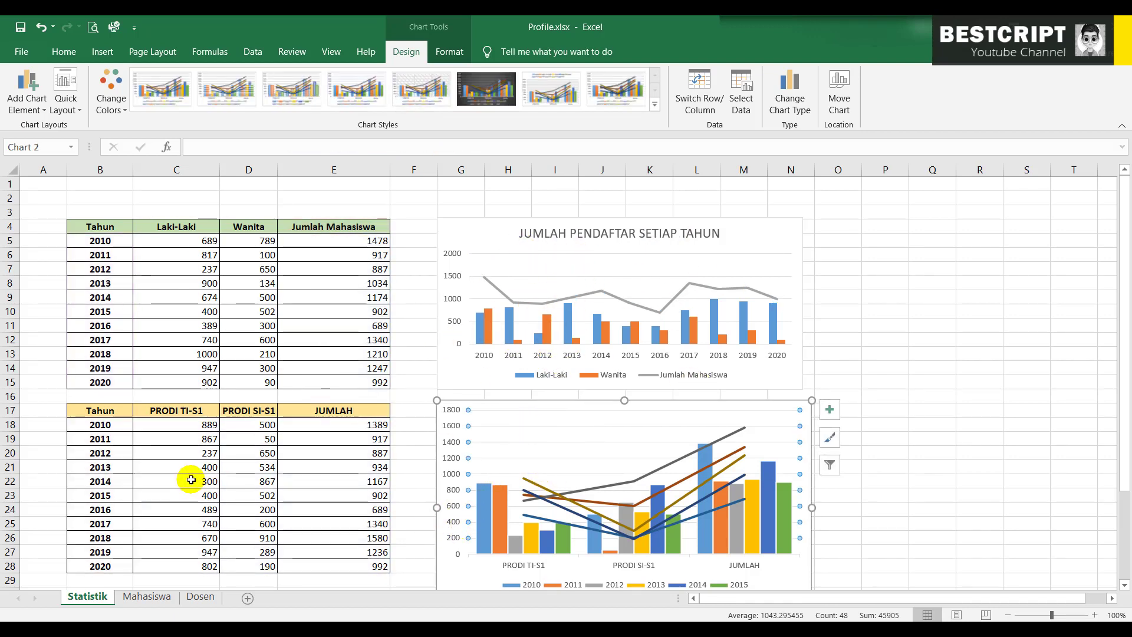
pyautogui.scroll(-4, 191, 480)
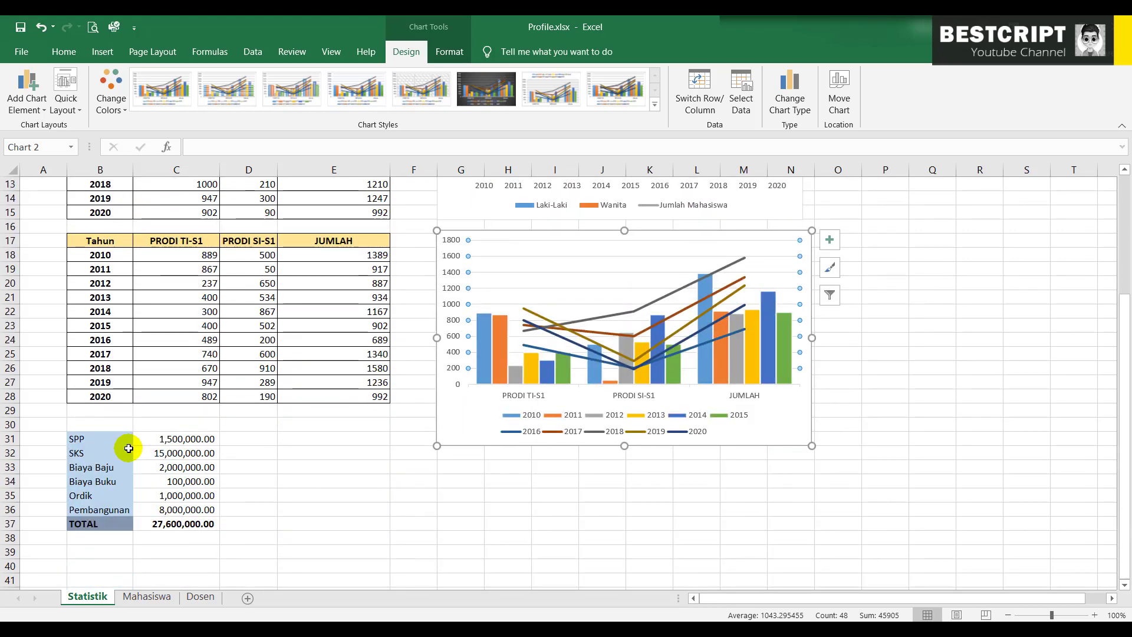
# Switch back to Open as App in the browser and compare the fee and student tables in the Statistik preview.
pyautogui.click(387, 629)
pyautogui.scroll(-2, 475, 406)
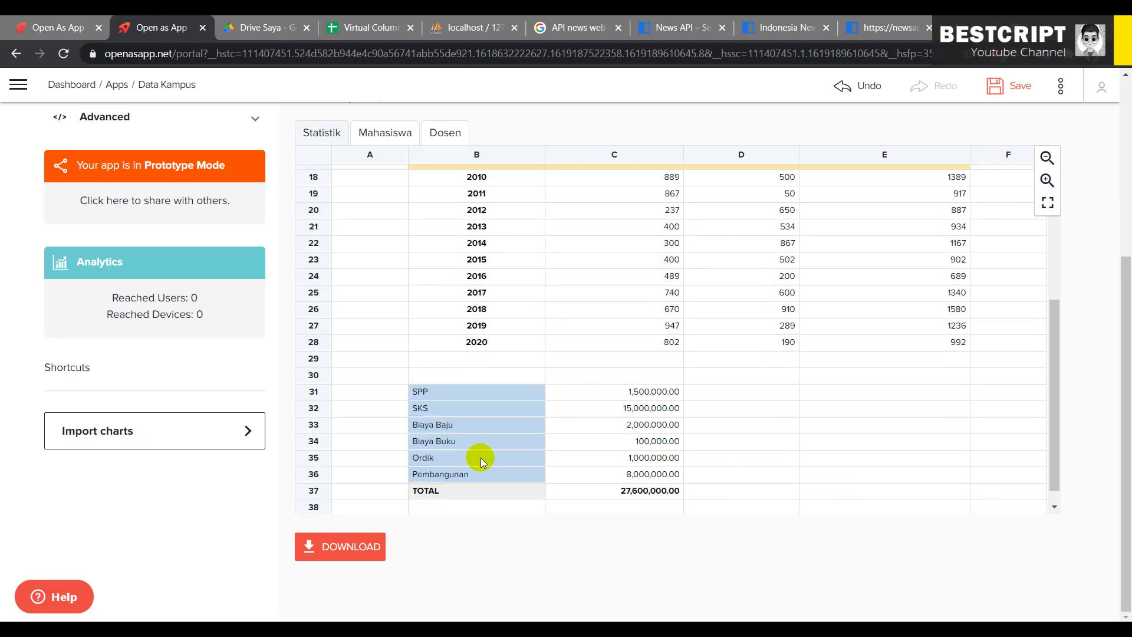
pyautogui.scroll(5, 817, 346)
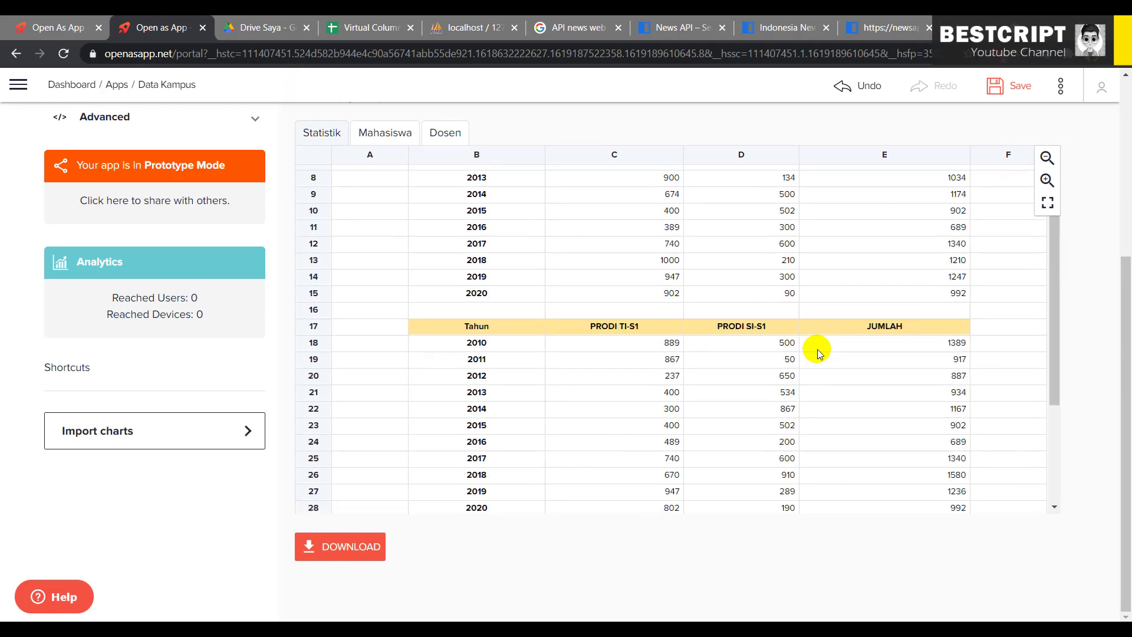
pyautogui.scroll(1, 717, 312)
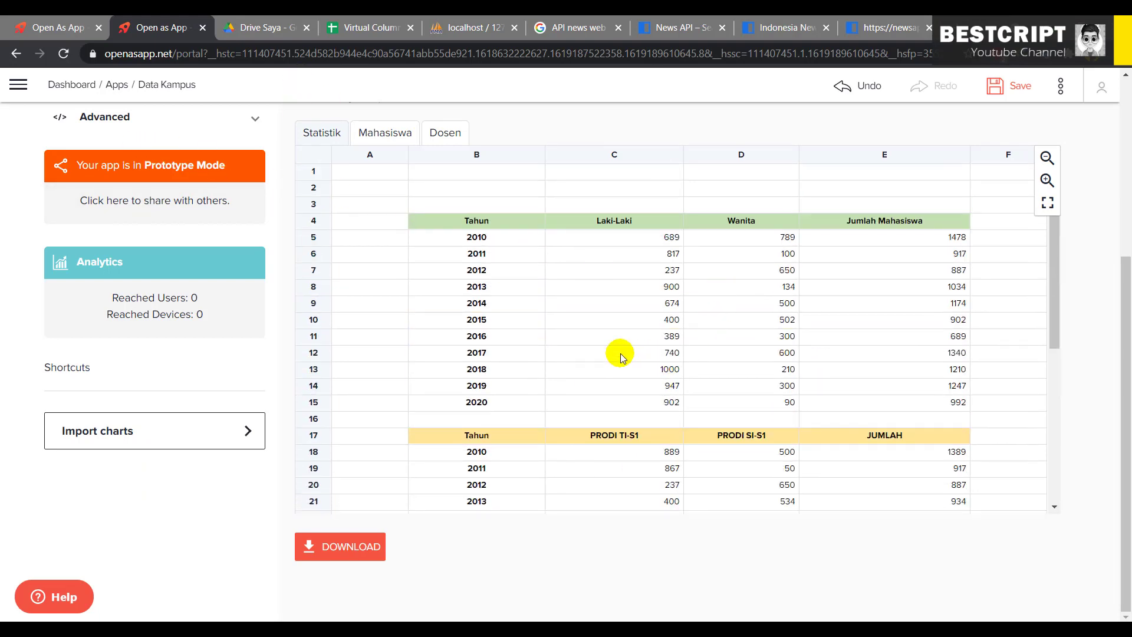
pyautogui.scroll(4, 153, 195)
pyautogui.scroll(1, 109, 171)
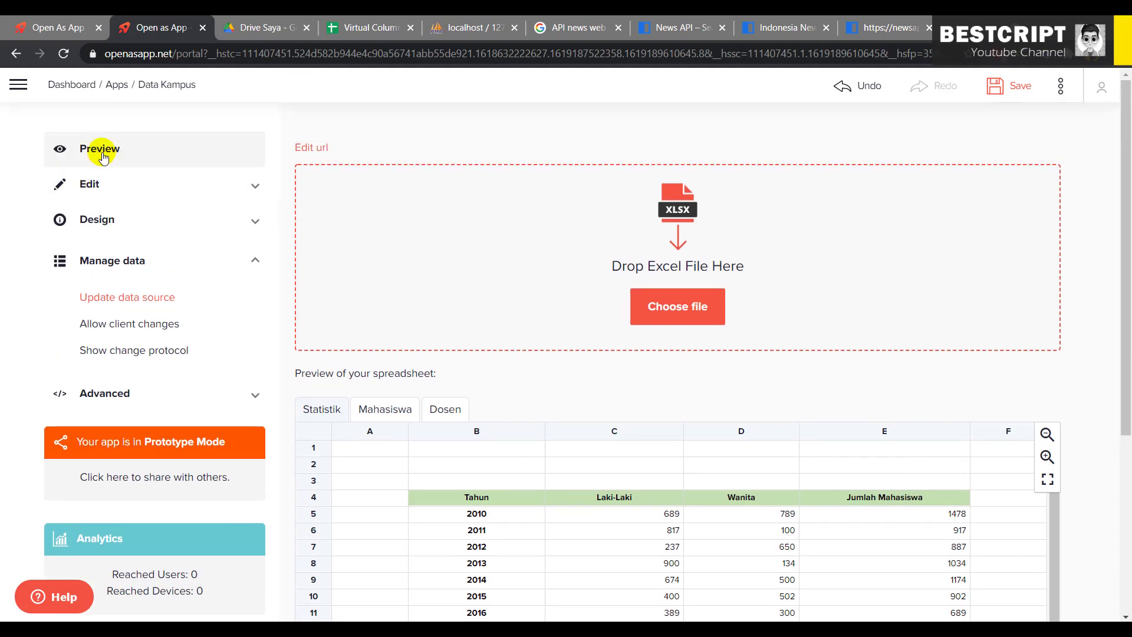
# Return to the app preview and add an Input/Output element from the SPP value in cell C31 of the Statistik sheet.
pyautogui.click(101, 154)
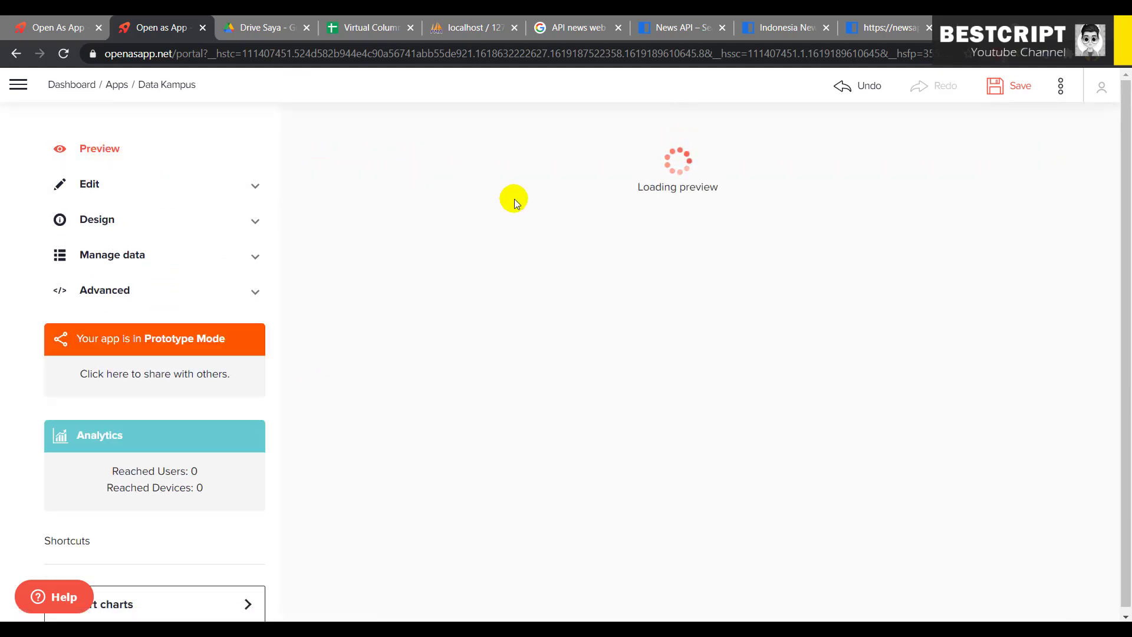
pyautogui.scroll(-5, 627, 379)
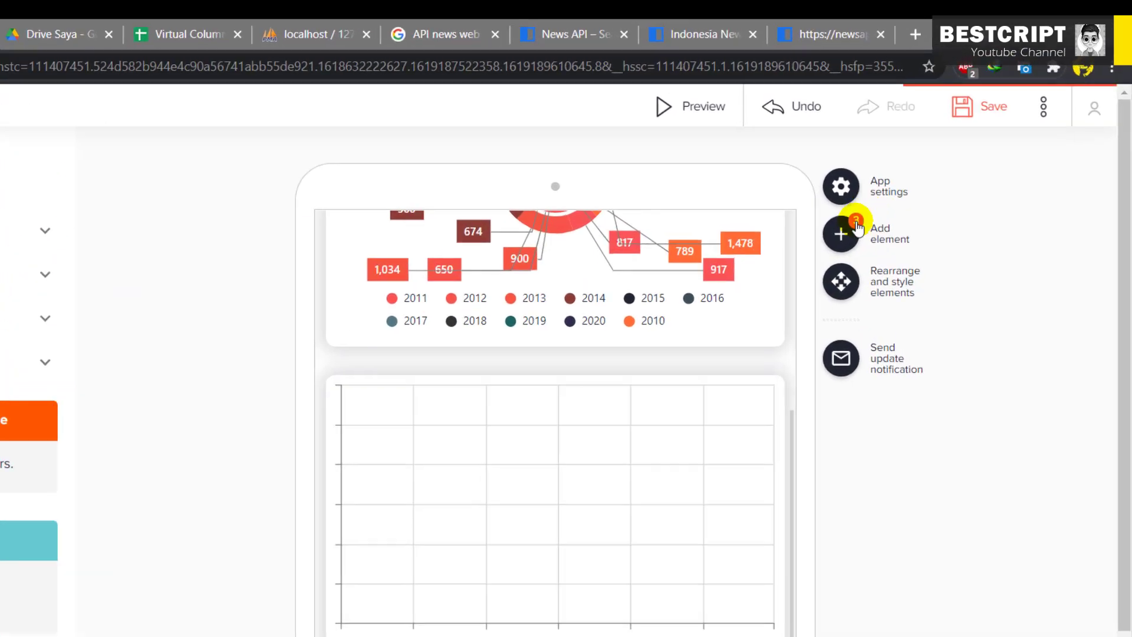
pyautogui.click(852, 230)
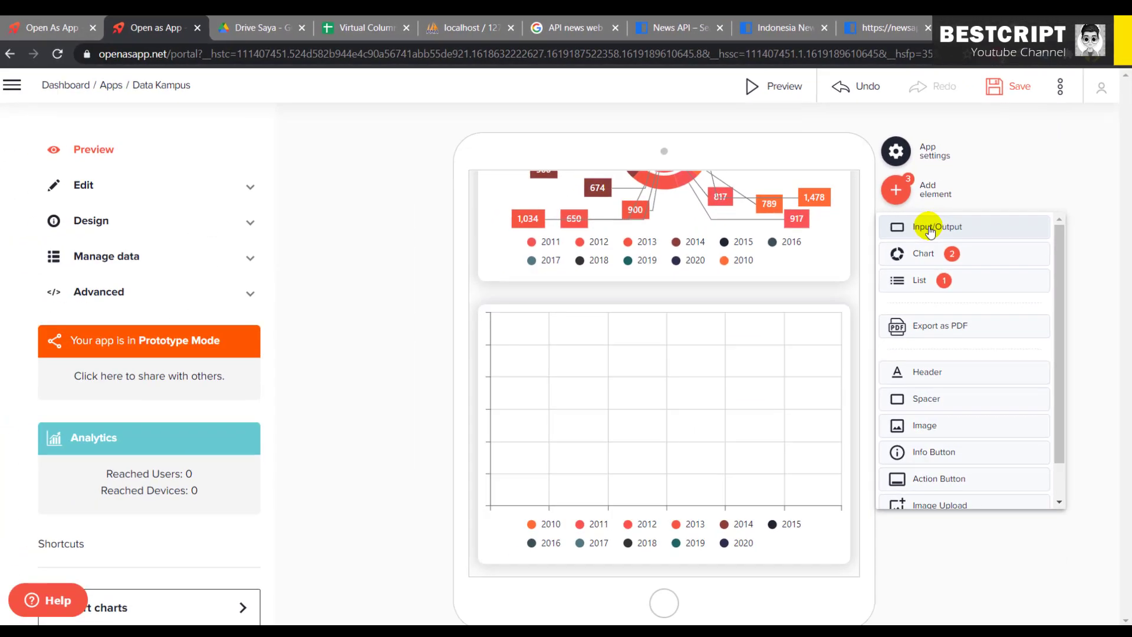
pyautogui.click(931, 227)
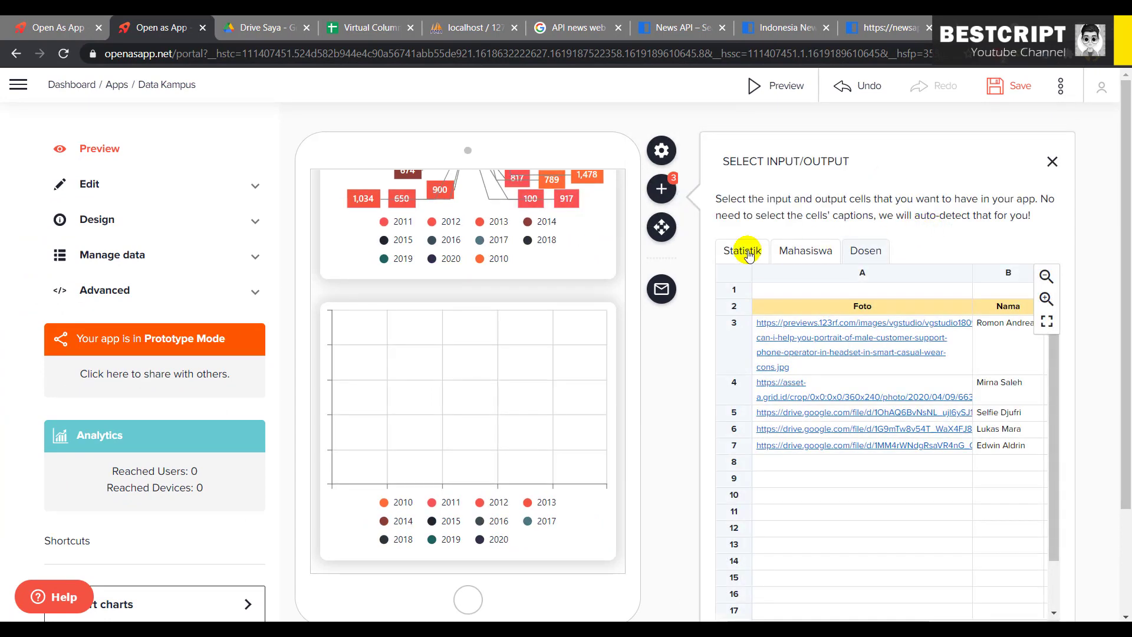
pyautogui.click(750, 254)
pyautogui.scroll(-5, 812, 316)
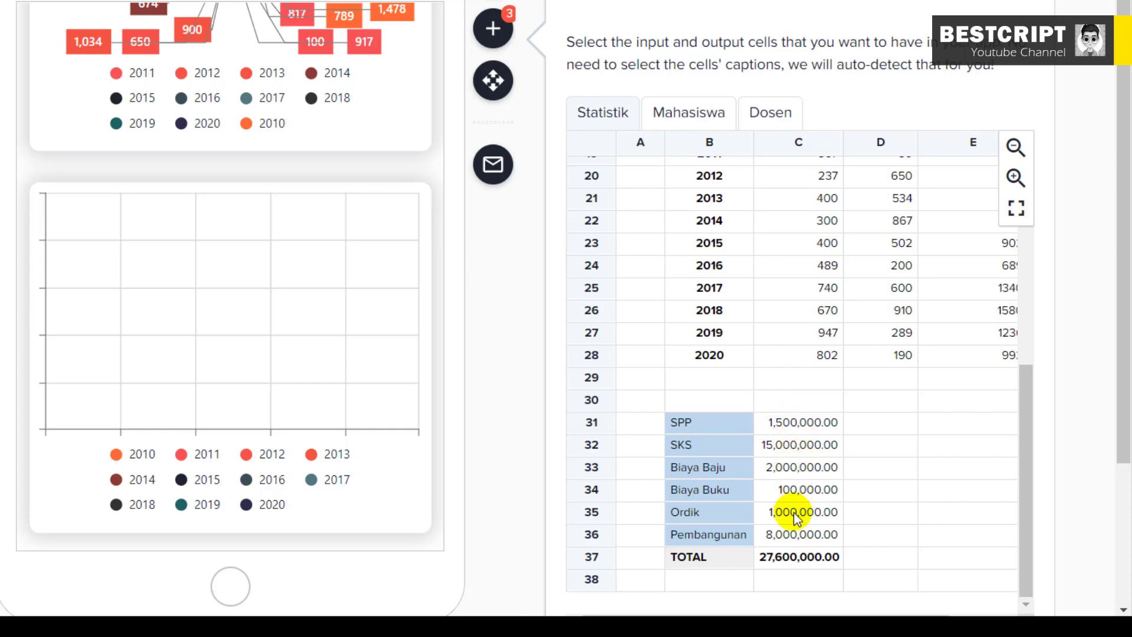
pyautogui.click(798, 423)
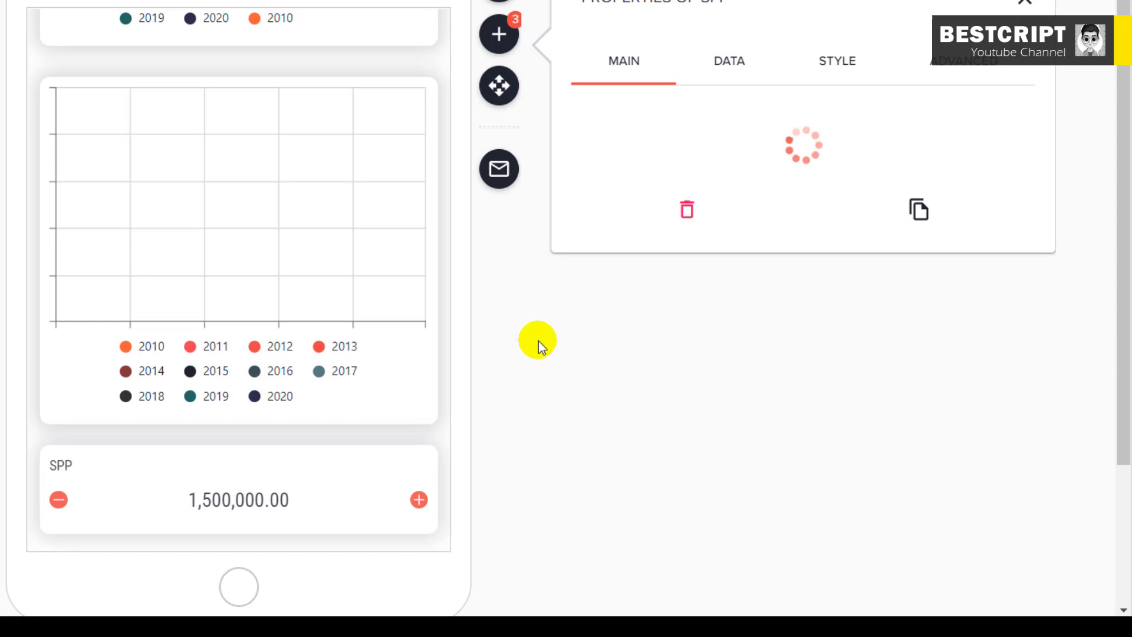
pyautogui.moveTo(212, 492)
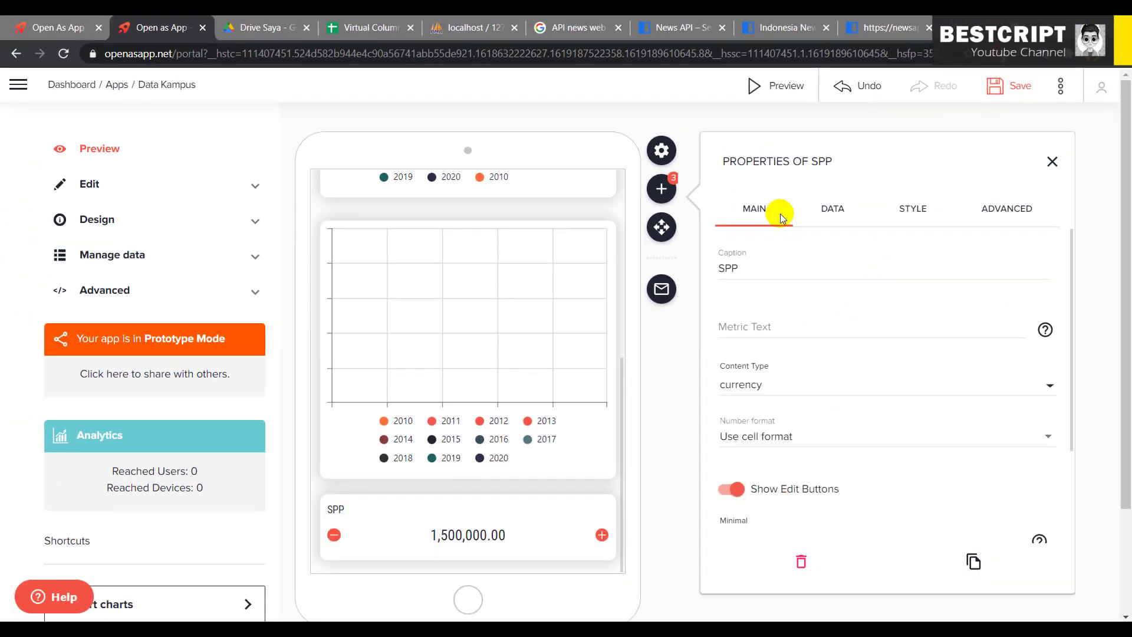
# Add another Input/Output element from the SKS value in cell C32 of the Statistik sheet.
pyautogui.click(662, 188)
pyautogui.click(717, 234)
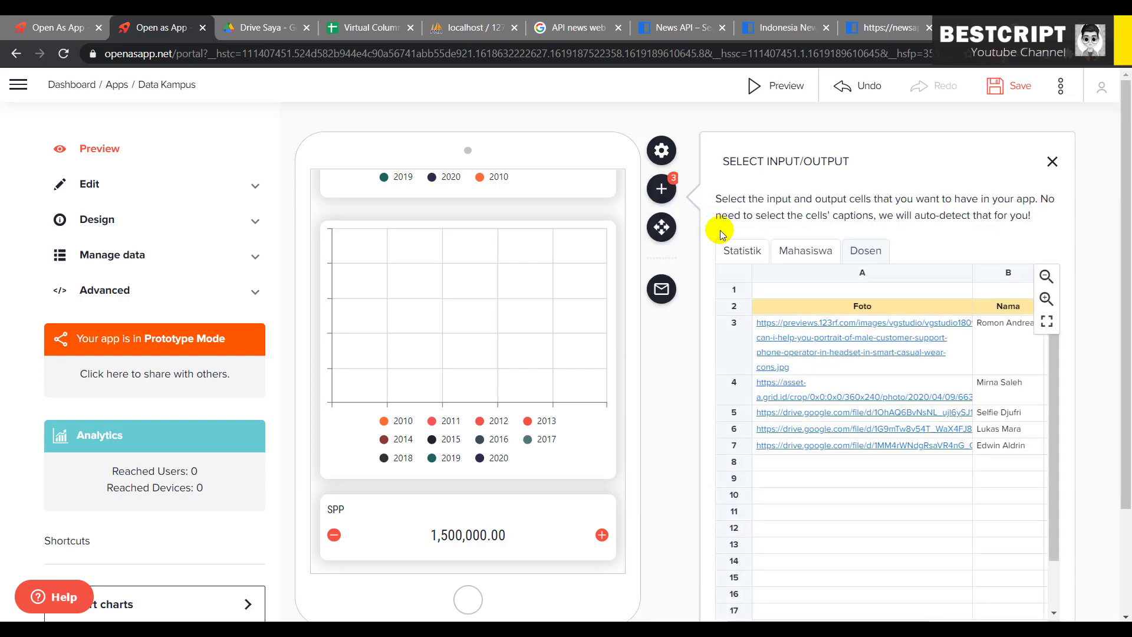
pyautogui.click(740, 244)
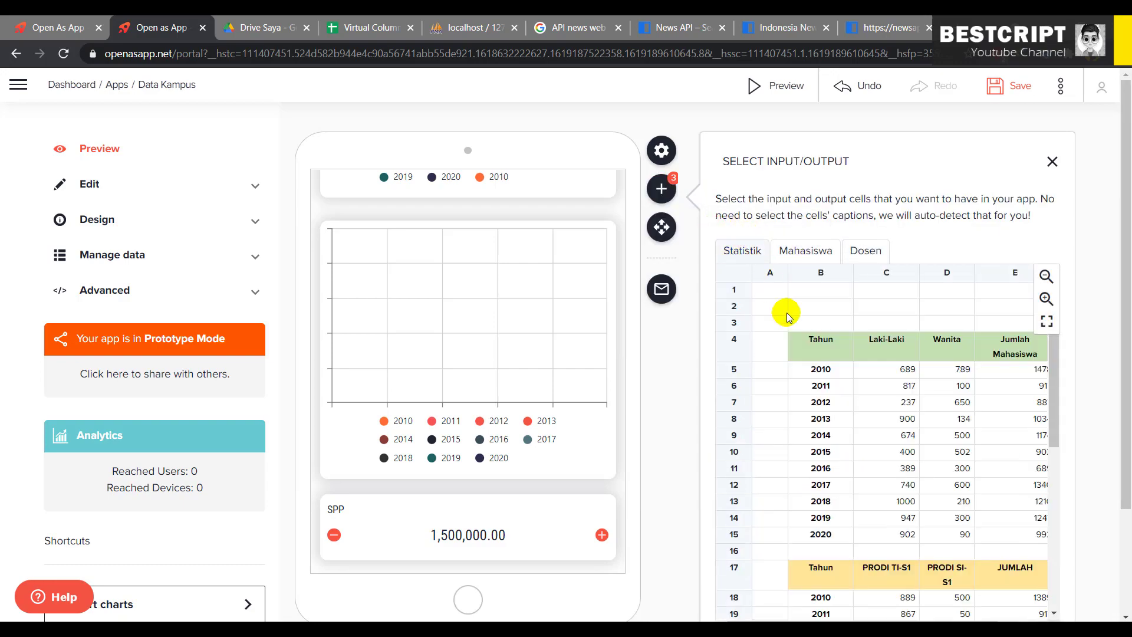
pyautogui.scroll(-5, 786, 308)
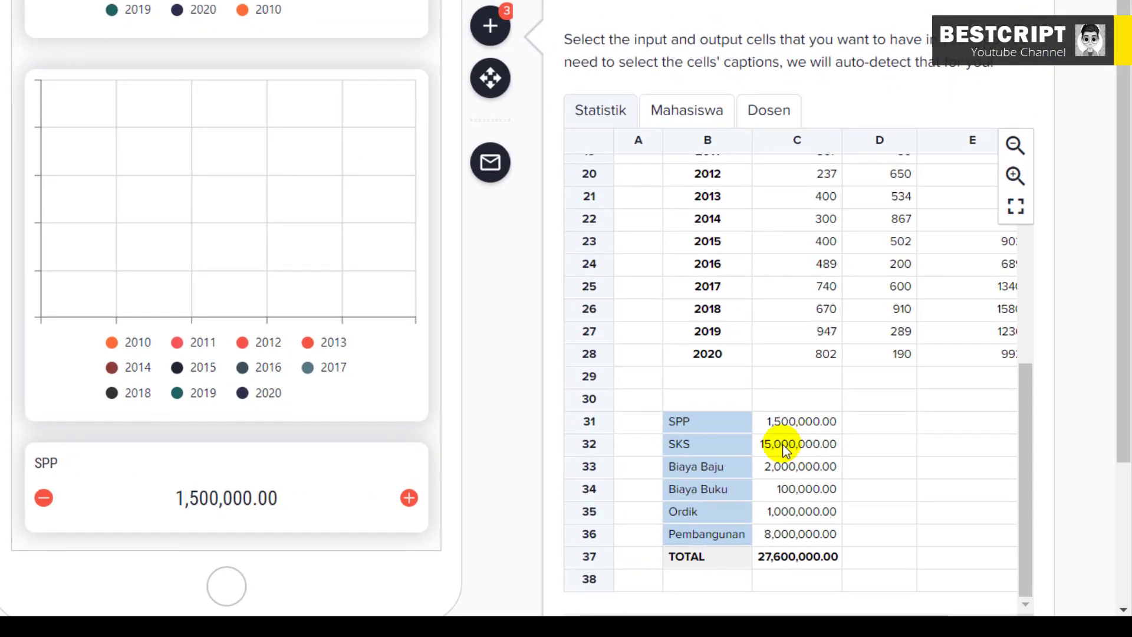
pyautogui.click(788, 447)
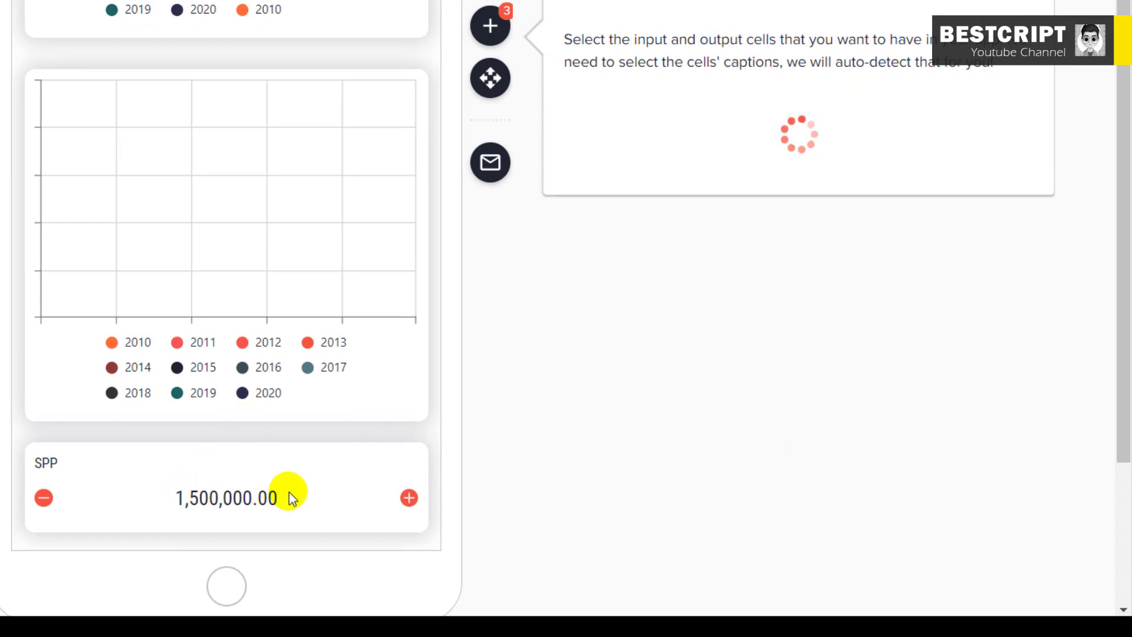
pyautogui.scroll(-5, 286, 493)
pyautogui.scroll(4, 320, 298)
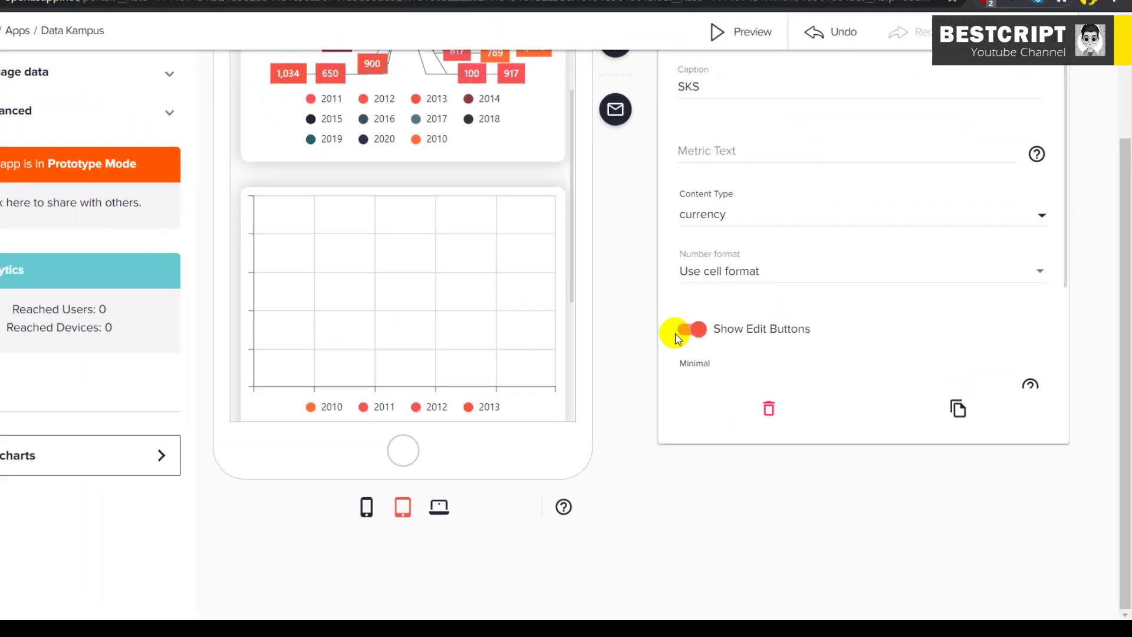
# Add an Input/Output element from the Biaya Baju value in cell C33 of the Statistik sheet.
pyautogui.scroll(3, 567, 259)
pyautogui.click(663, 190)
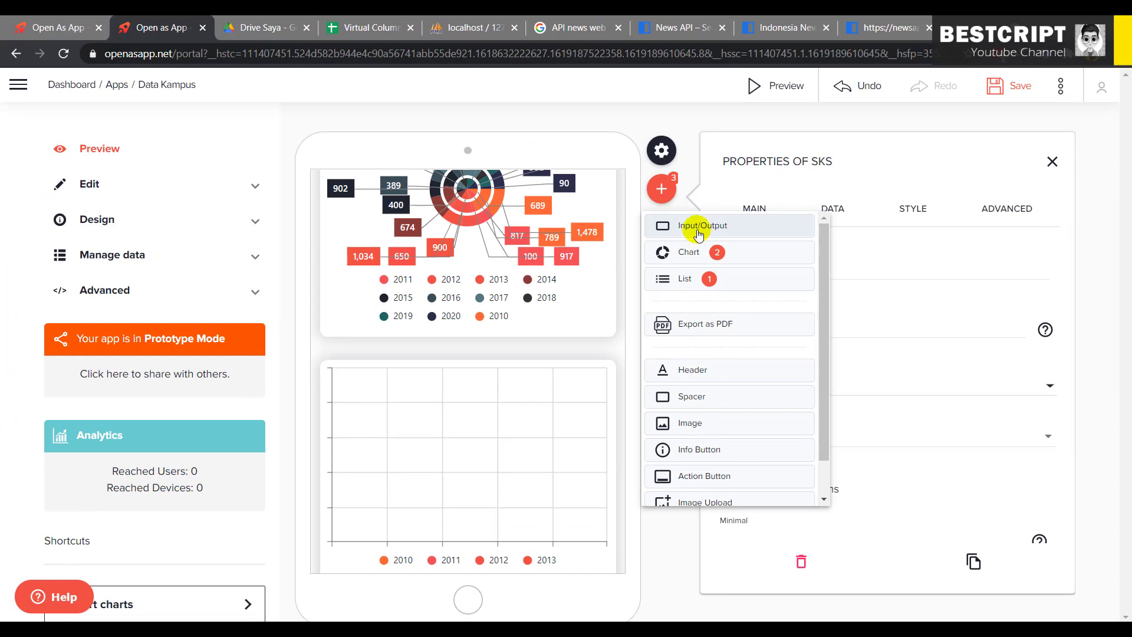
pyautogui.click(693, 223)
pyautogui.click(742, 251)
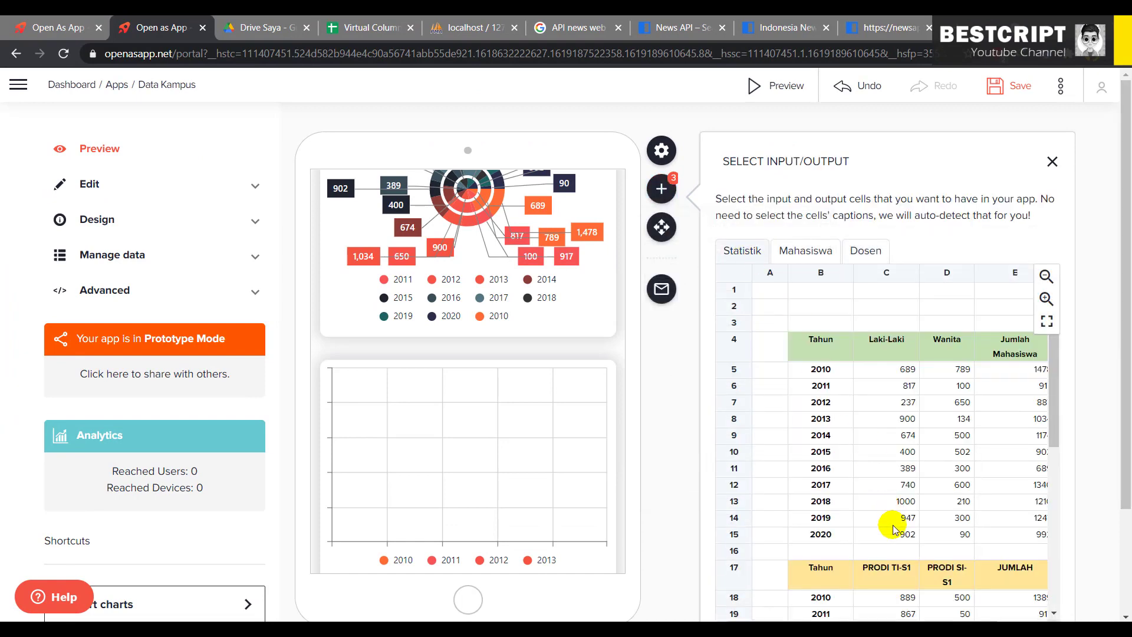
pyautogui.scroll(-4, 888, 519)
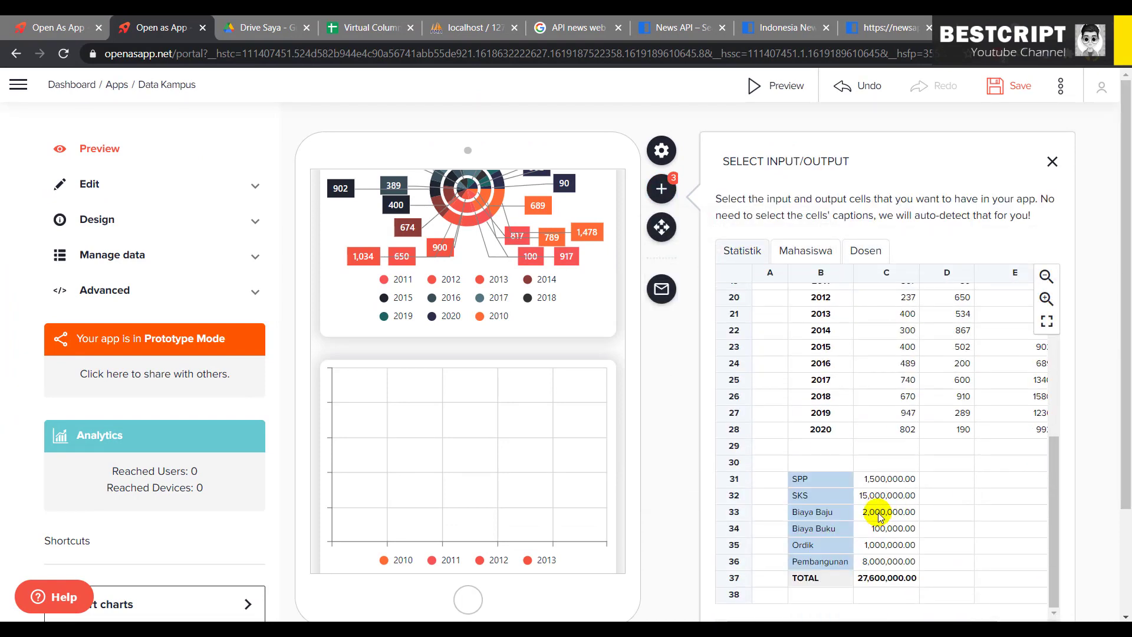
pyautogui.click(881, 517)
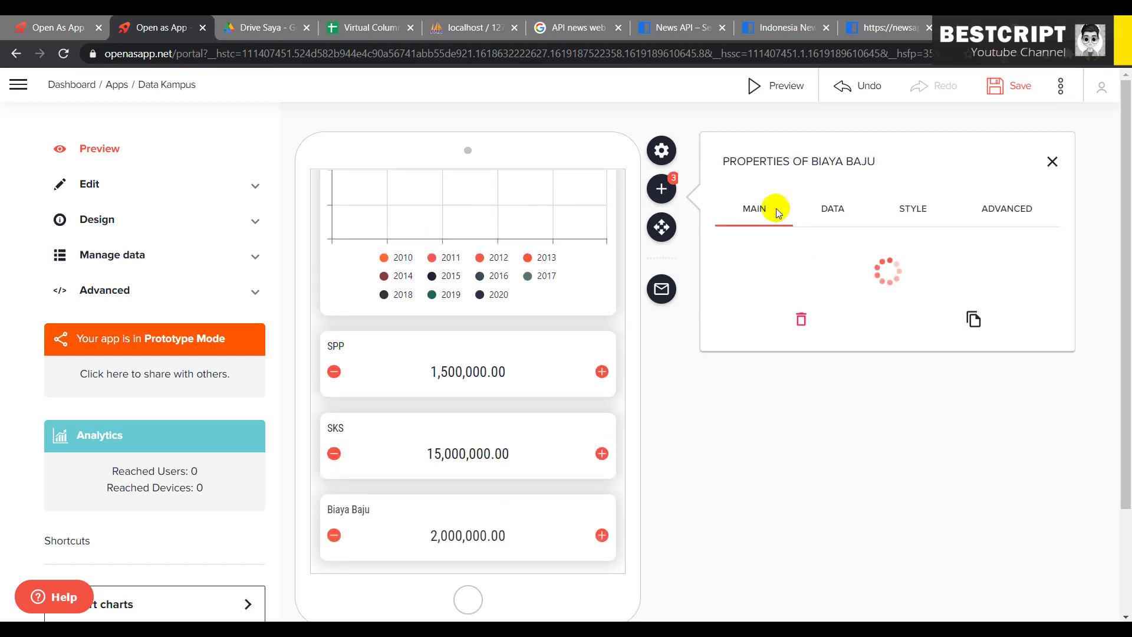
# Add an Input/Output element from the Biaya Buku value in cell C34 of the Statistik sheet.
pyautogui.click(662, 188)
pyautogui.click(713, 225)
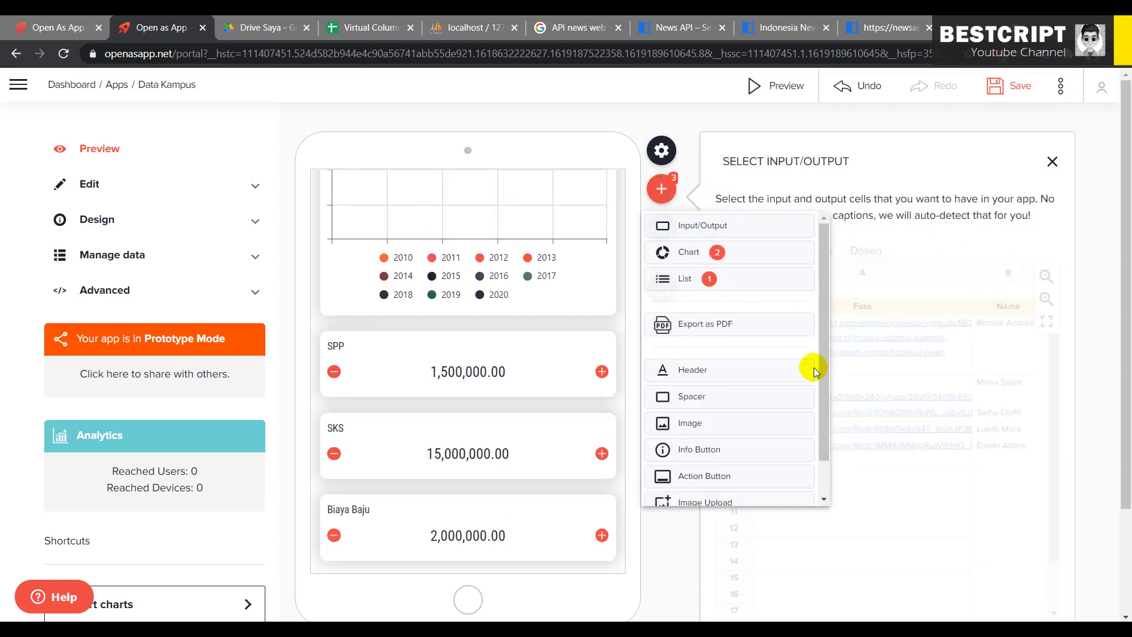
pyautogui.click(740, 250)
pyautogui.scroll(-5, 855, 551)
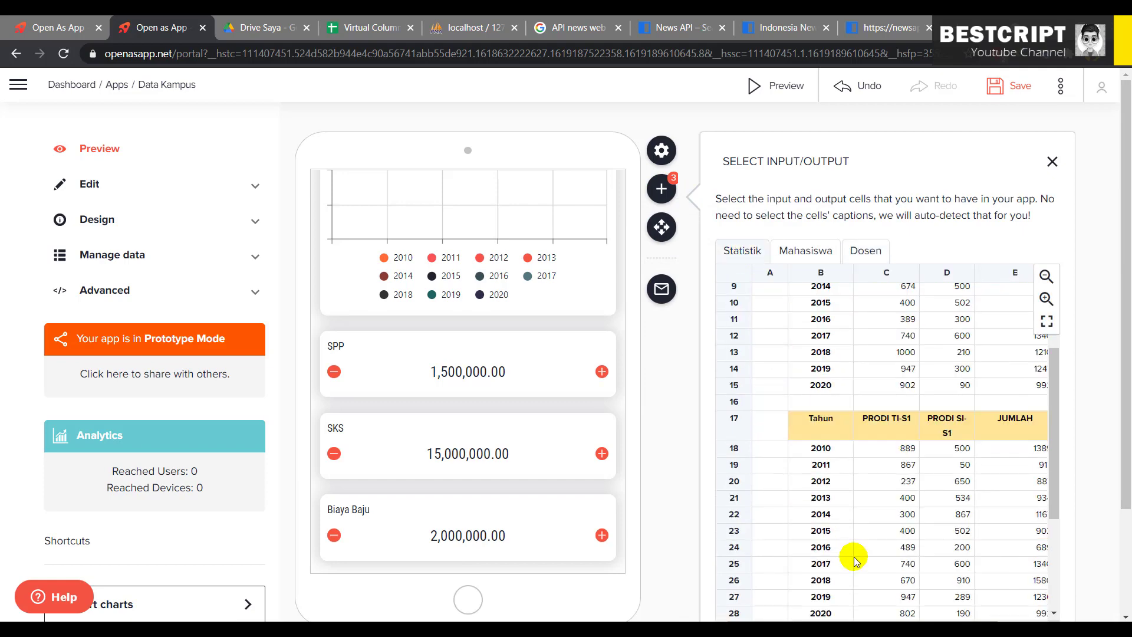
pyautogui.click(891, 534)
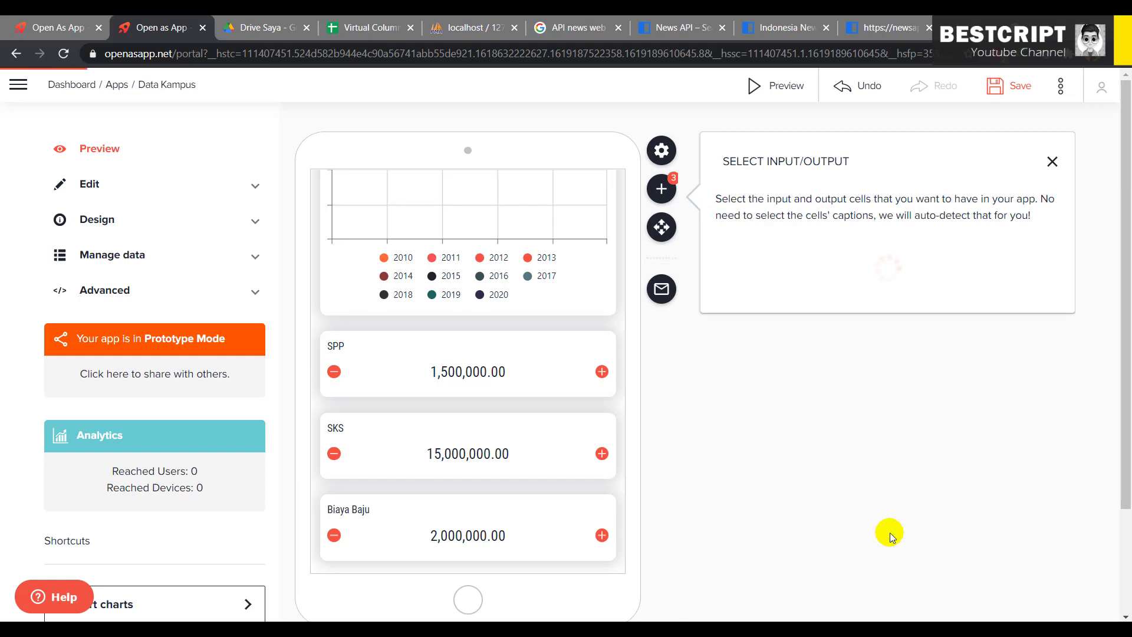
# Add an Input/Output element from the Ordik value in cell C35 of the Statistik sheet.
pyautogui.click(671, 191)
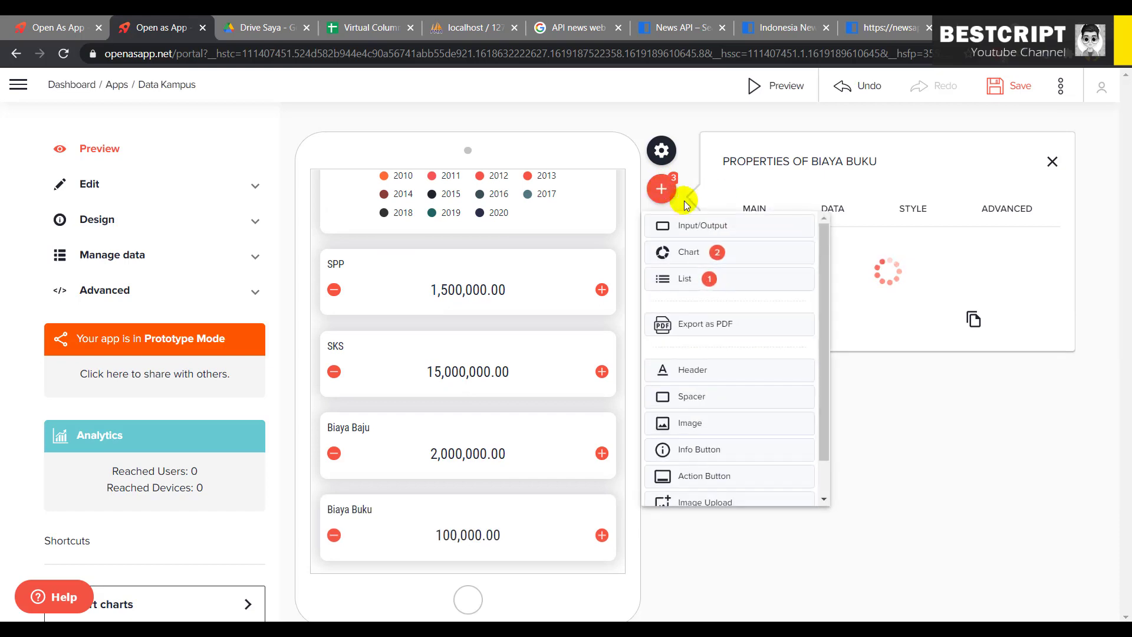
pyautogui.click(731, 226)
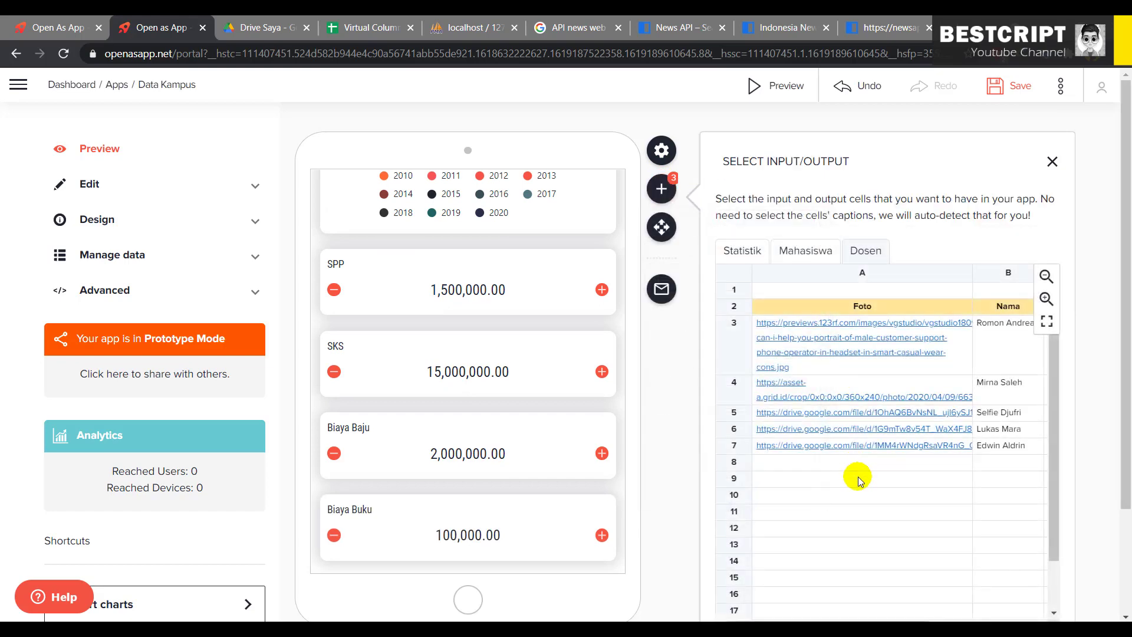
pyautogui.click(744, 252)
pyautogui.scroll(-5, 826, 508)
pyautogui.click(897, 543)
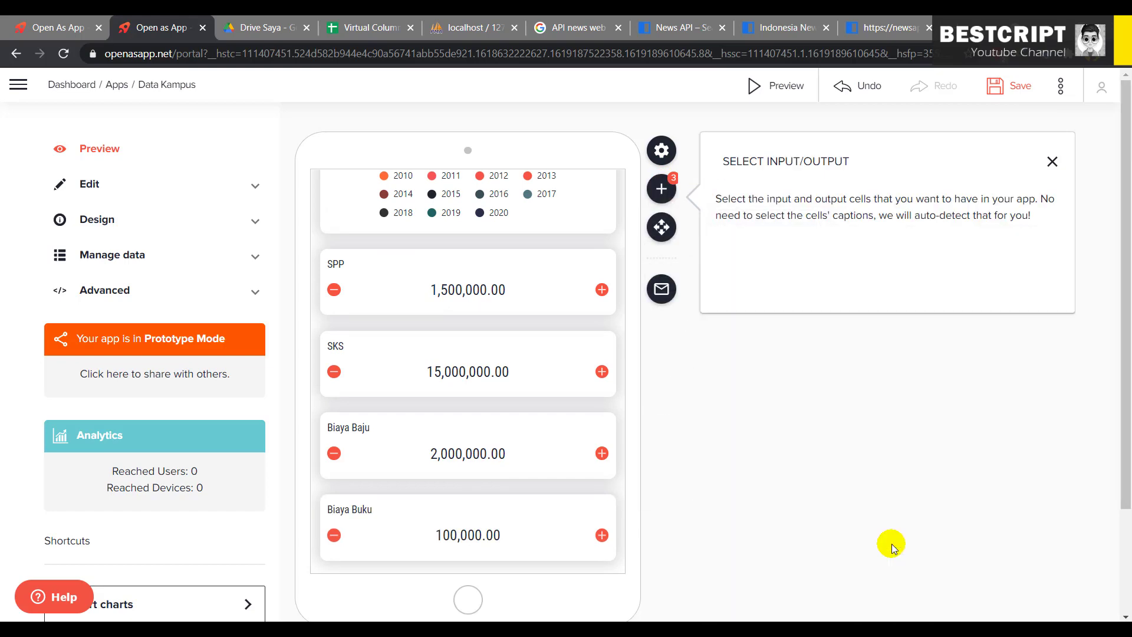
# Add an Input/Output element from the Pembangunan value in cell C36 of the Statistik sheet.
pyautogui.click(665, 187)
pyautogui.click(723, 226)
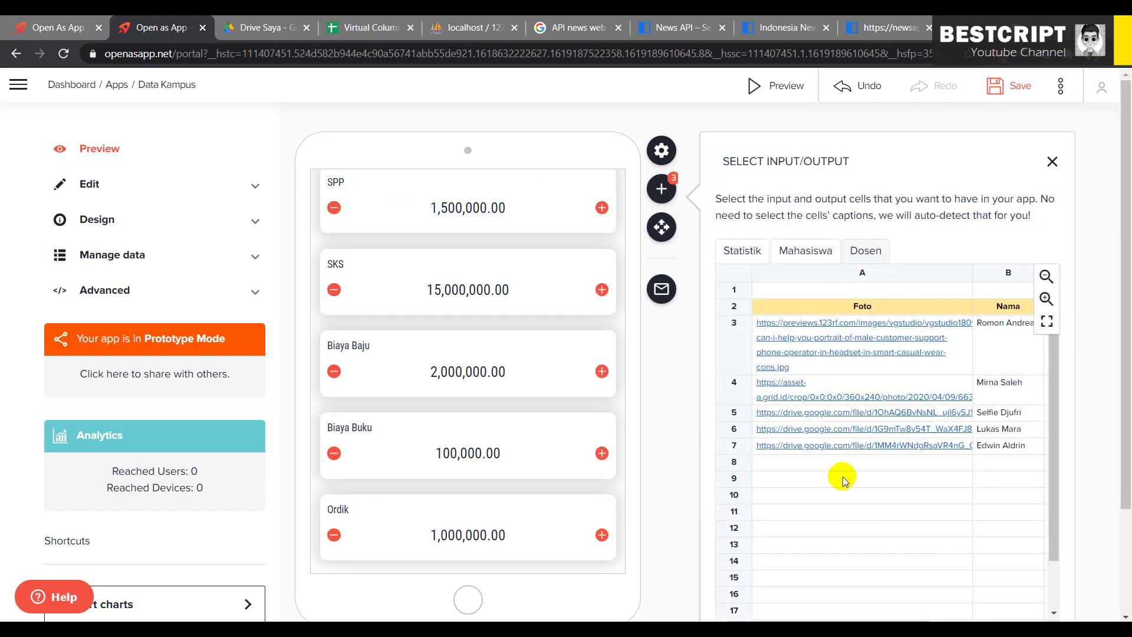
pyautogui.scroll(-2, 841, 476)
pyautogui.scroll(2, 842, 475)
pyautogui.click(742, 250)
pyautogui.scroll(-5, 834, 494)
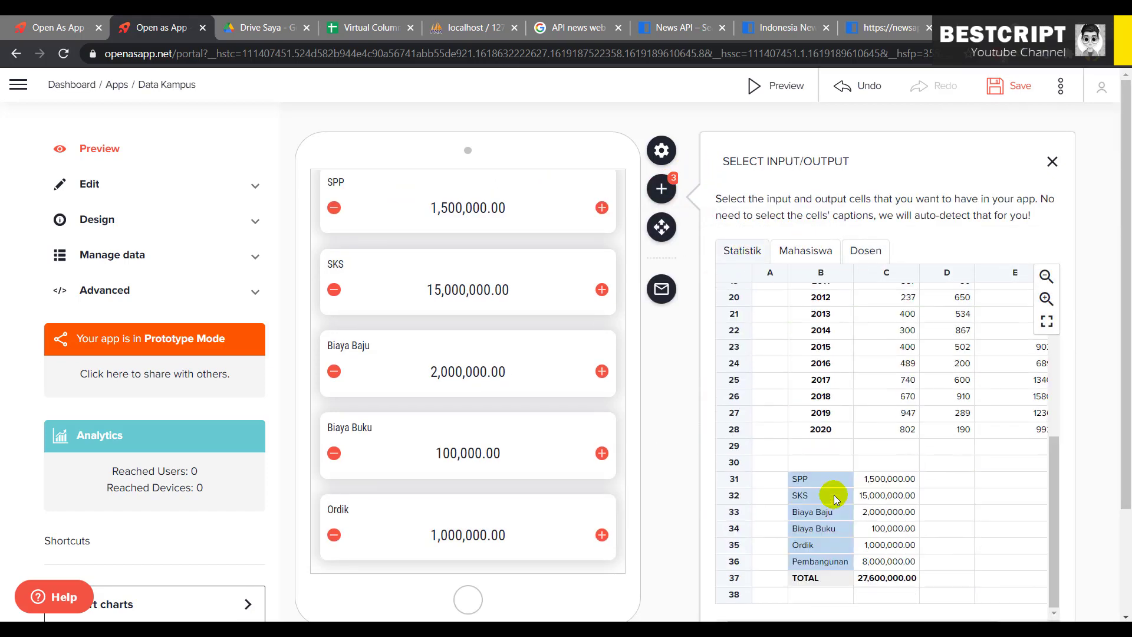
pyautogui.click(890, 563)
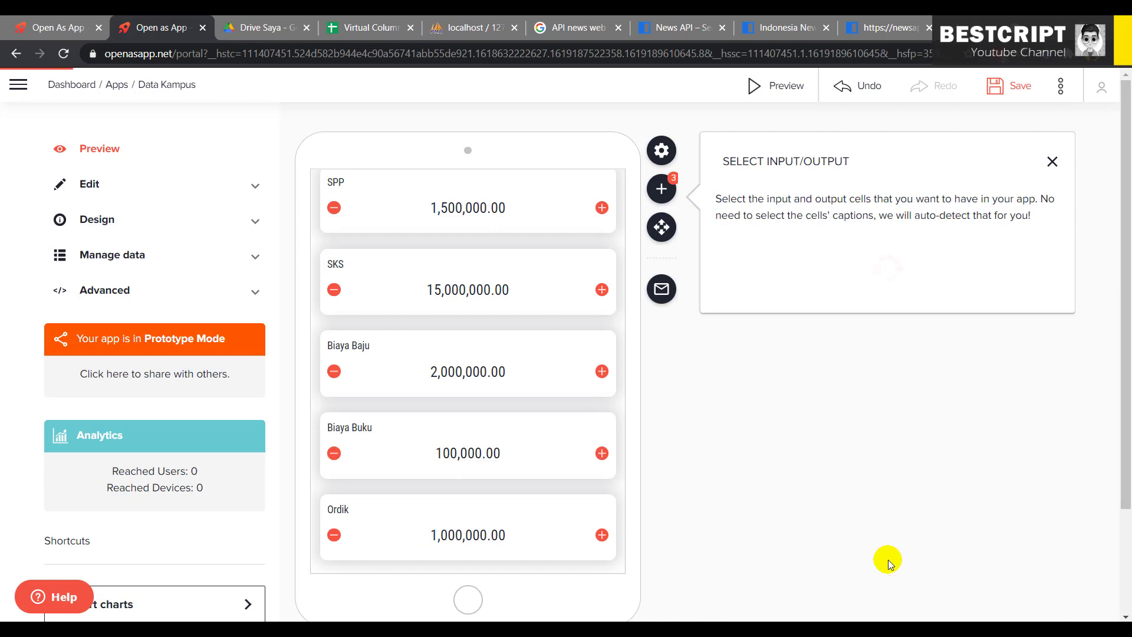
# Add an Input/Output element from the TOTAL value in cell C37 of the Statistik sheet.
pyautogui.click(662, 189)
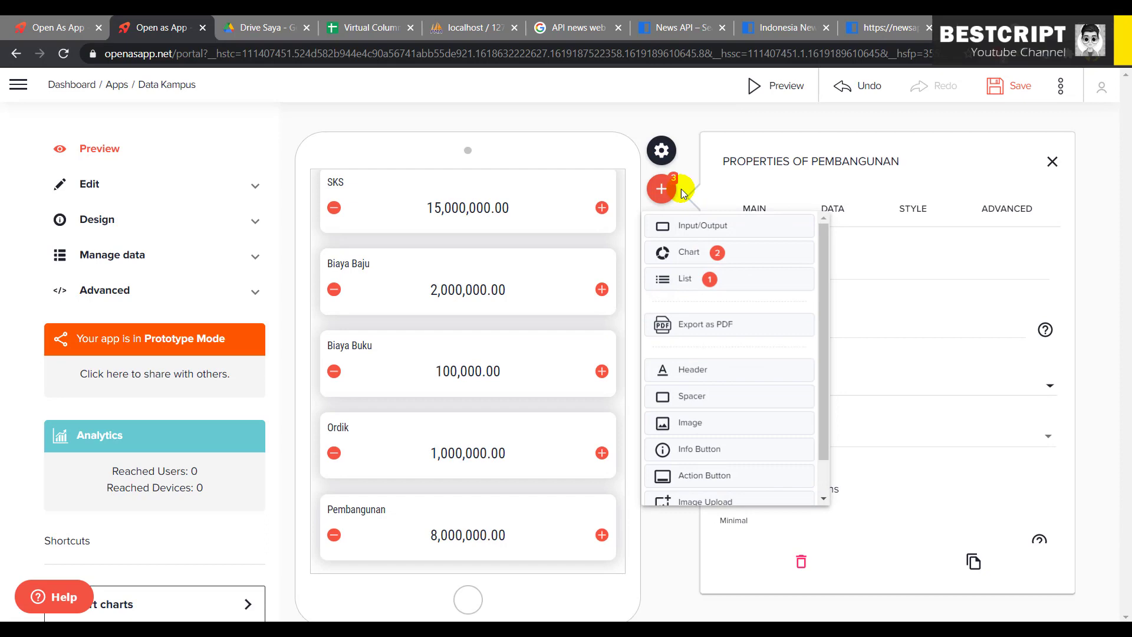
pyautogui.click(702, 225)
pyautogui.click(743, 251)
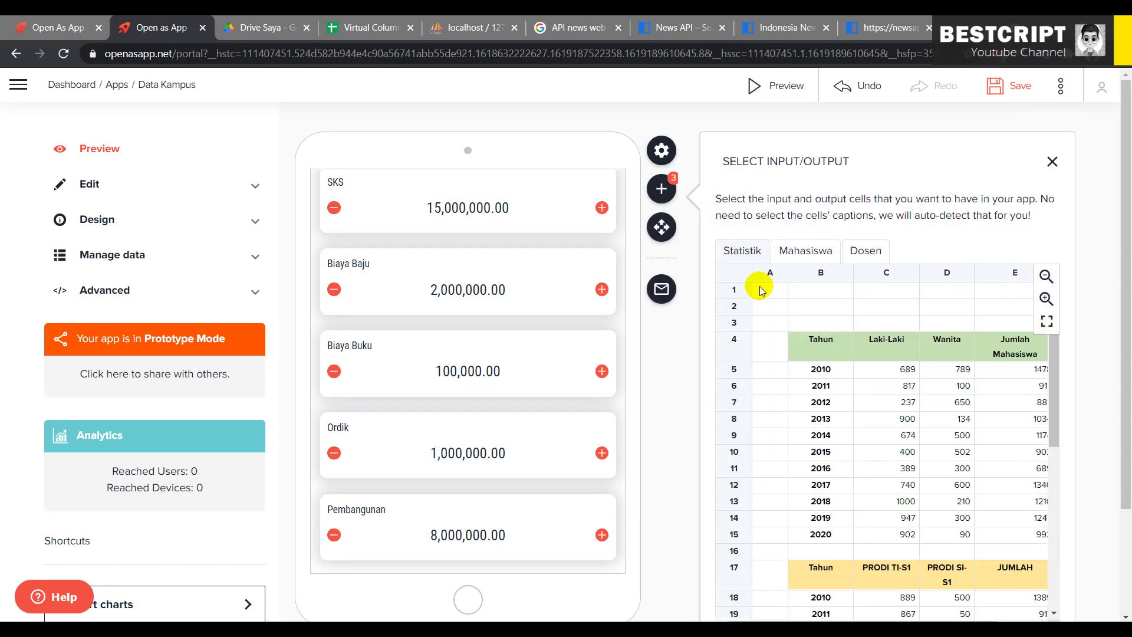
pyautogui.scroll(-5, 823, 507)
pyautogui.click(878, 578)
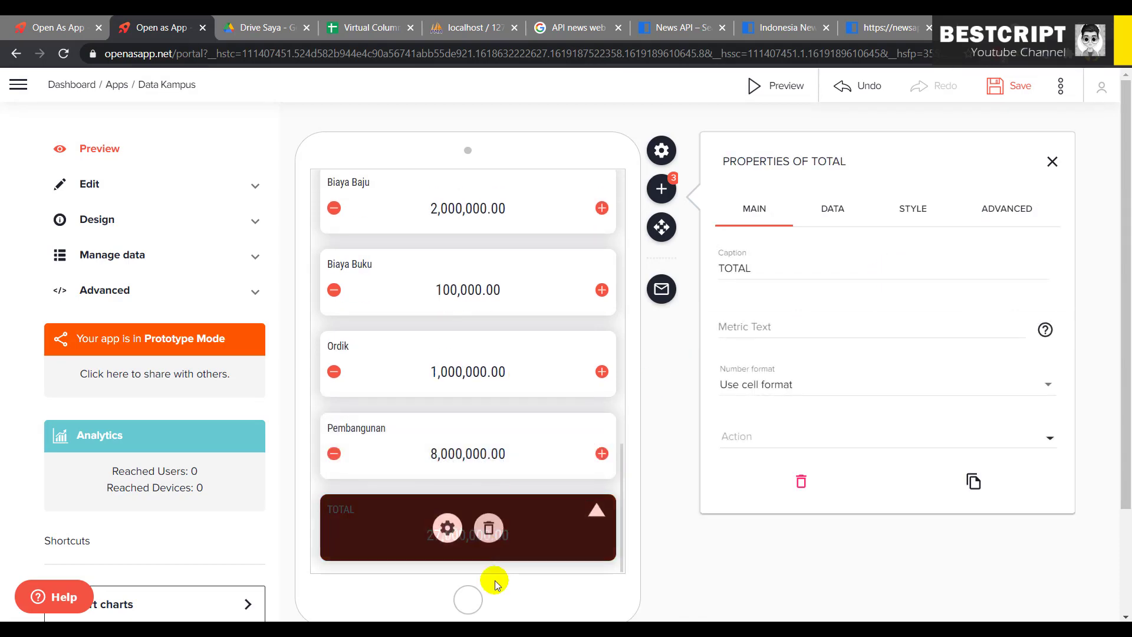
# Switch to the Profile.xlsx workbook in Excel and inspect the formula behind the TOTAL in cell C37.
pyautogui.click(476, 628)
pyautogui.click(189, 524)
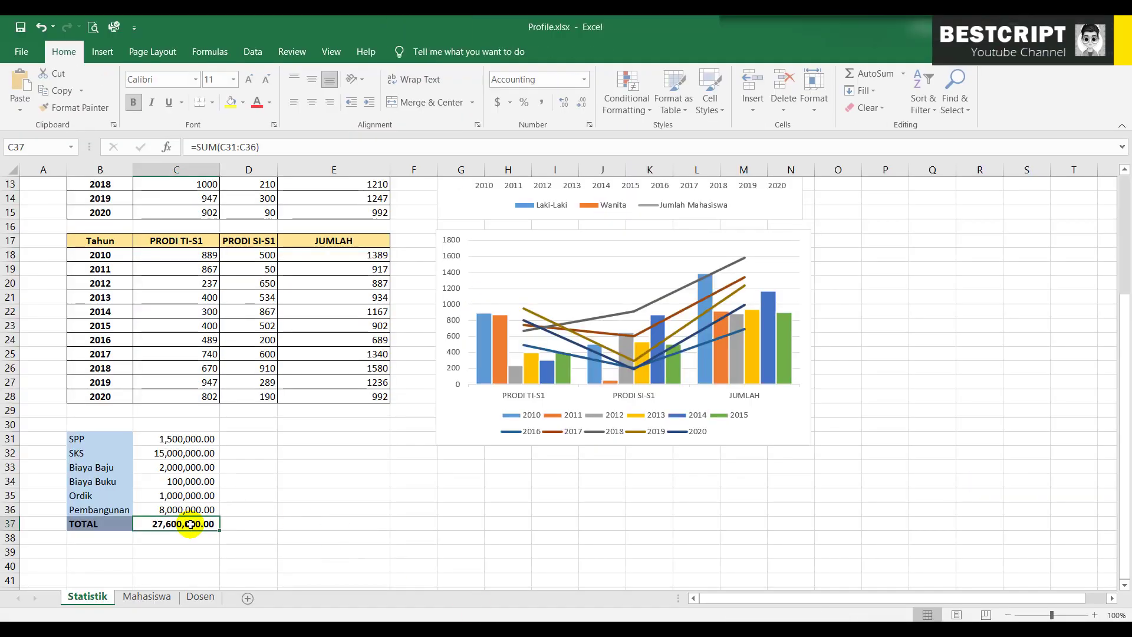
pyautogui.doubleClick(208, 146)
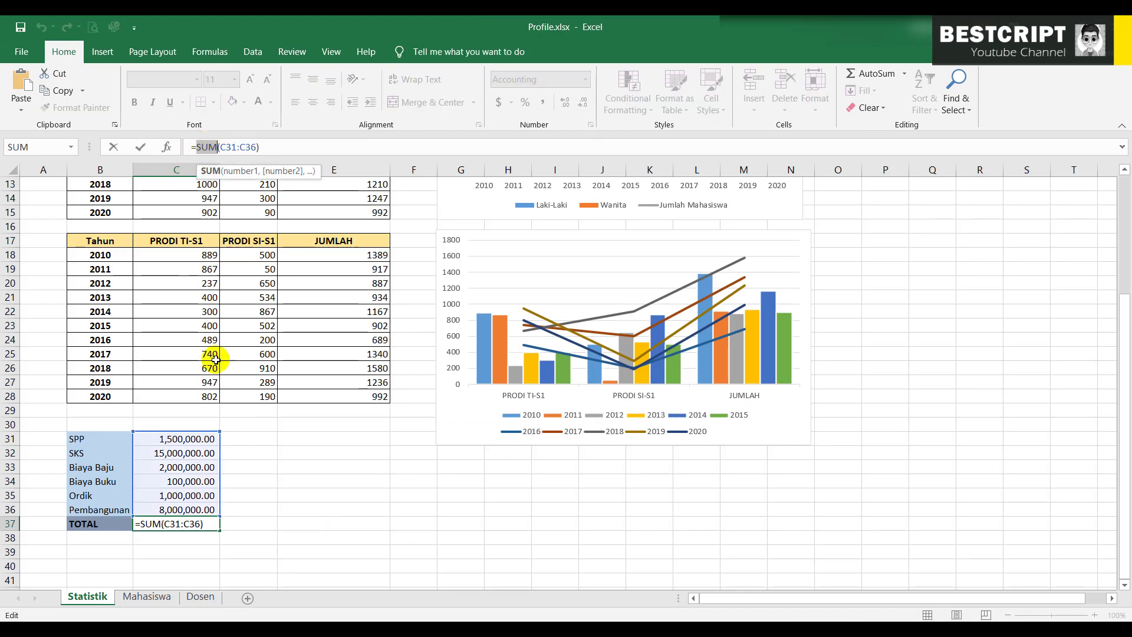
pyautogui.click(190, 484)
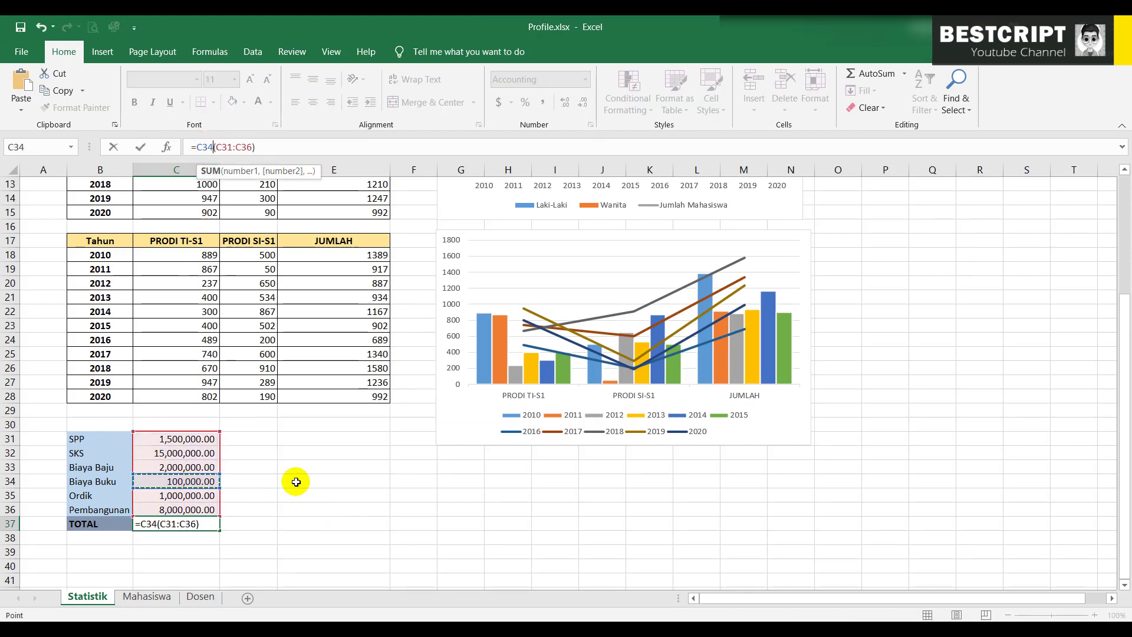
pyautogui.press('Return')
pyautogui.hotkey('ctrl', 'z')
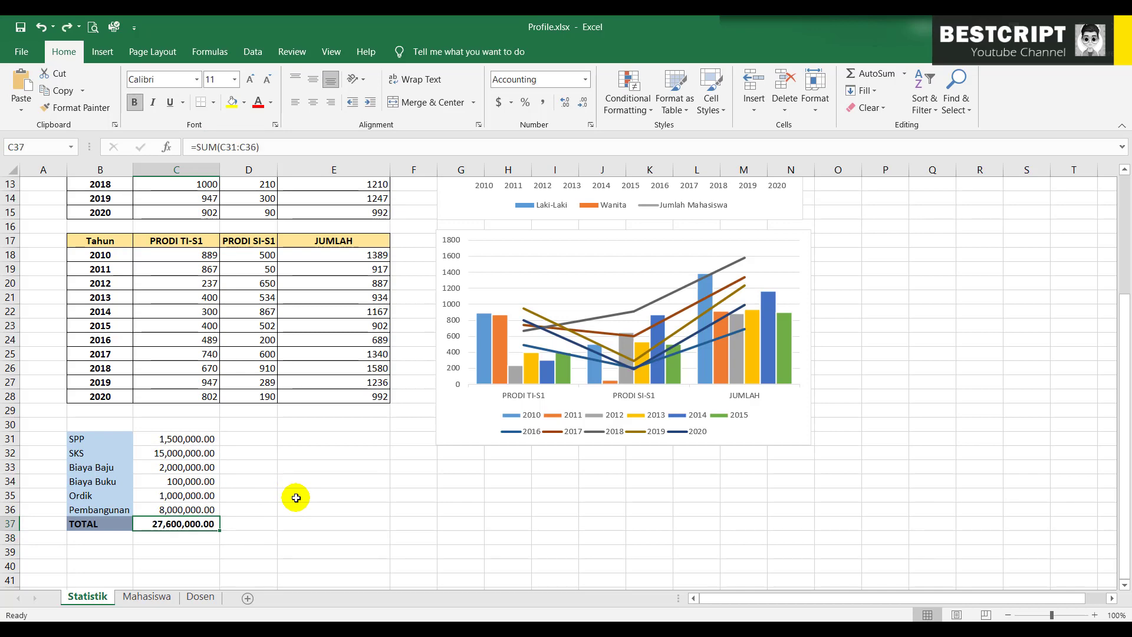
# Inspect the formula behind the 2010 JUMLAH value in cell E18 and look over the Statistik tables.
pyautogui.scroll(2, 371, 286)
pyautogui.click(372, 340)
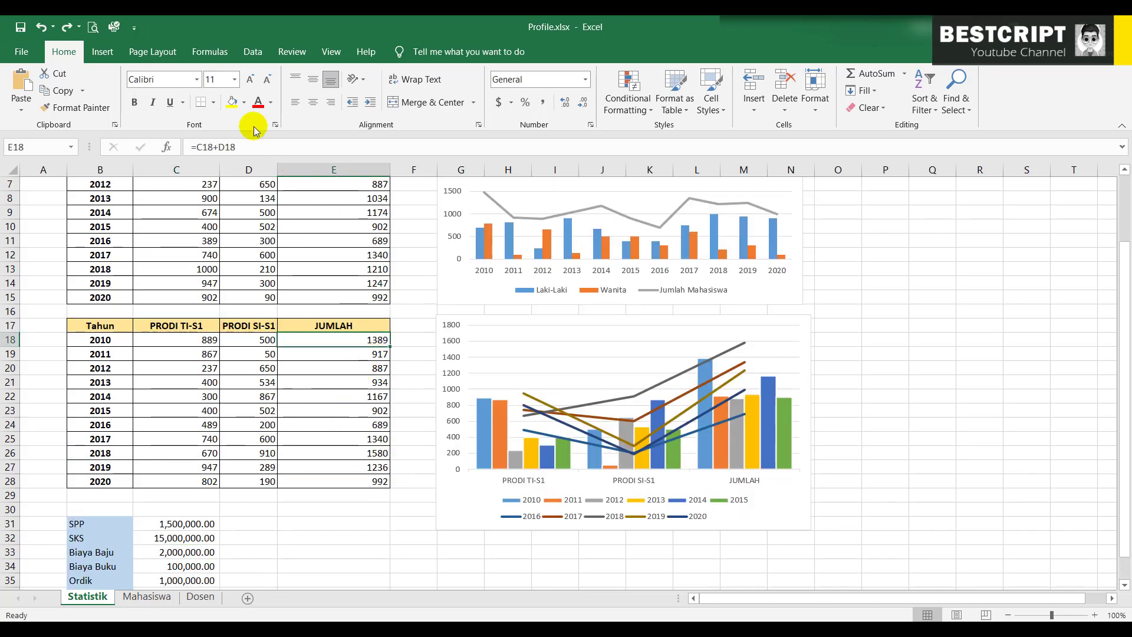
pyautogui.scroll(2, 292, 281)
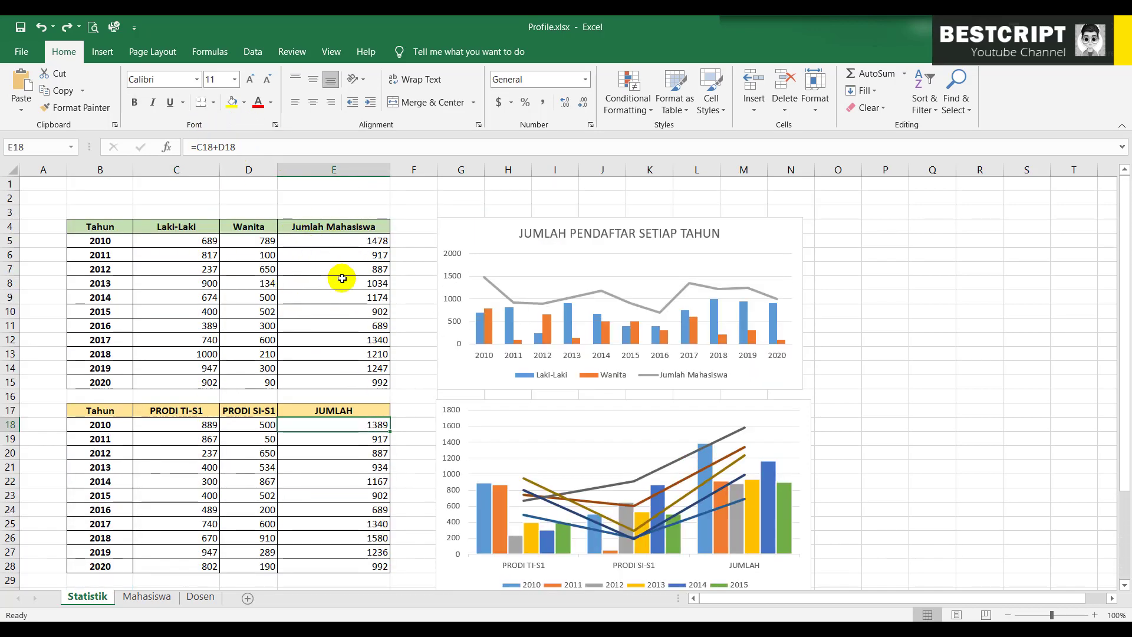
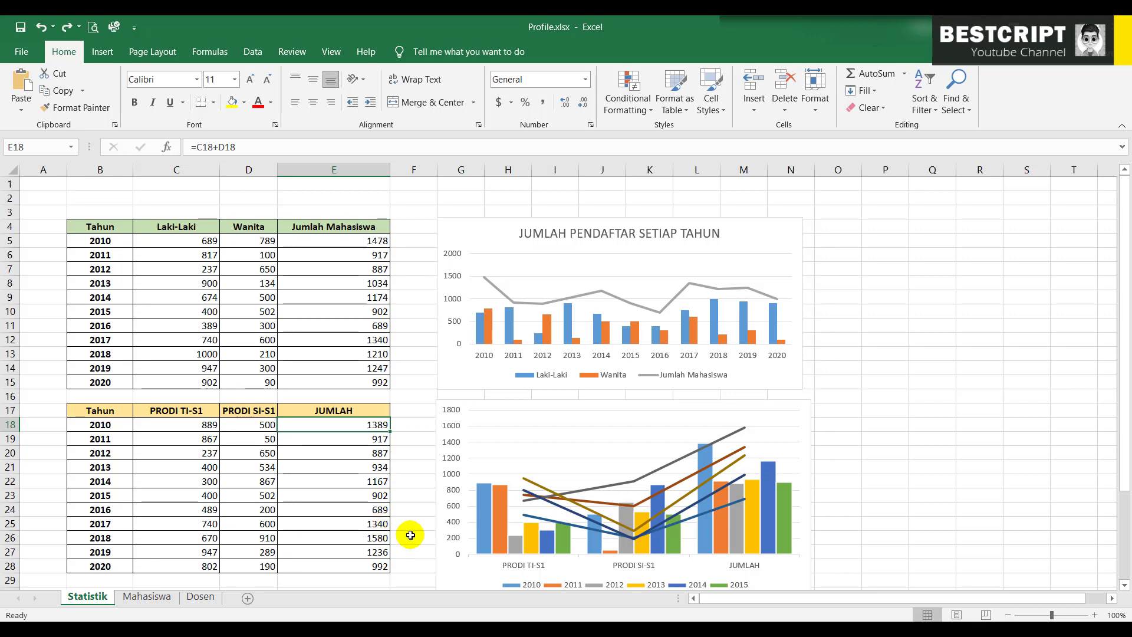
# Switch back to Open as App in the browser and save the Data Kampus app.
pyautogui.click(411, 630)
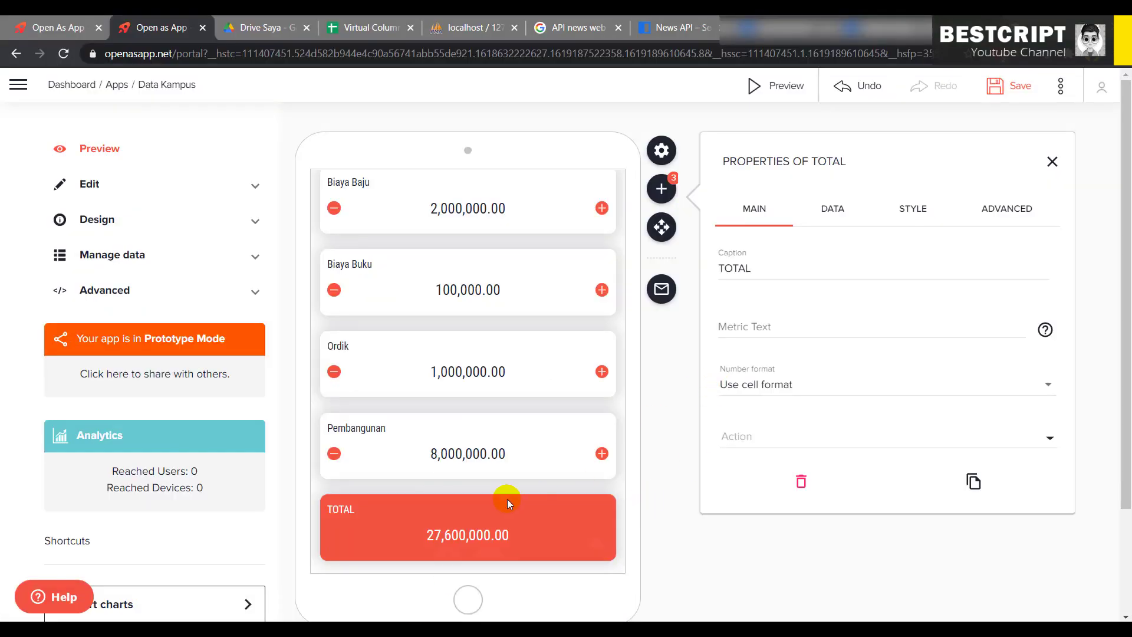
pyautogui.moveTo(434, 501)
pyautogui.click(1015, 88)
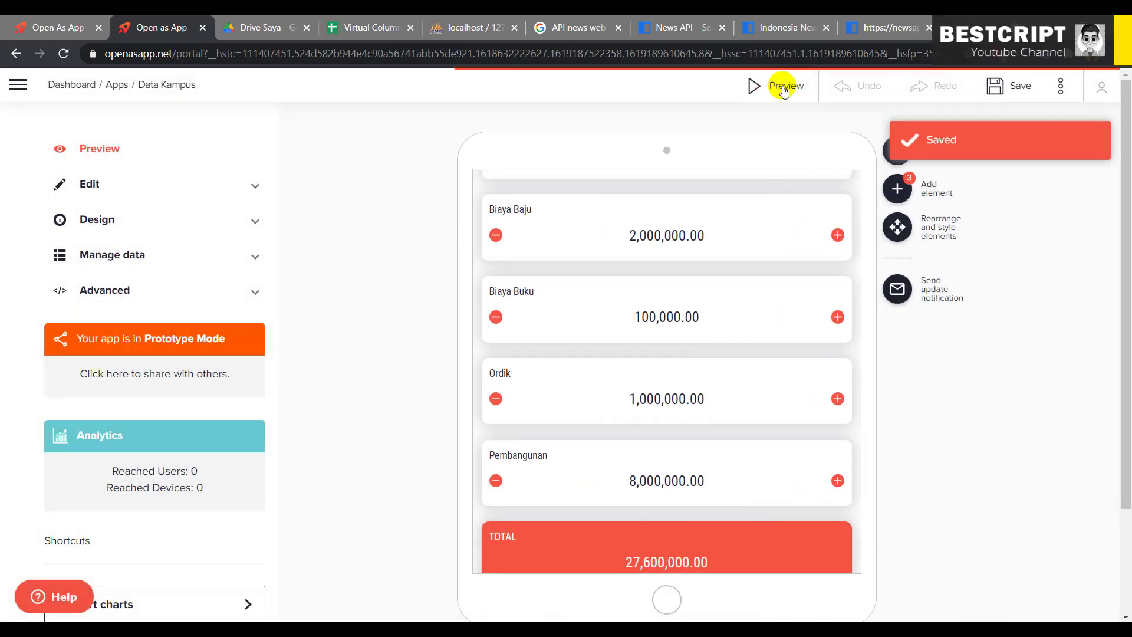
# Open the full preview of the Data Kampus app and look through its charts and fee elements.
pyautogui.click(788, 86)
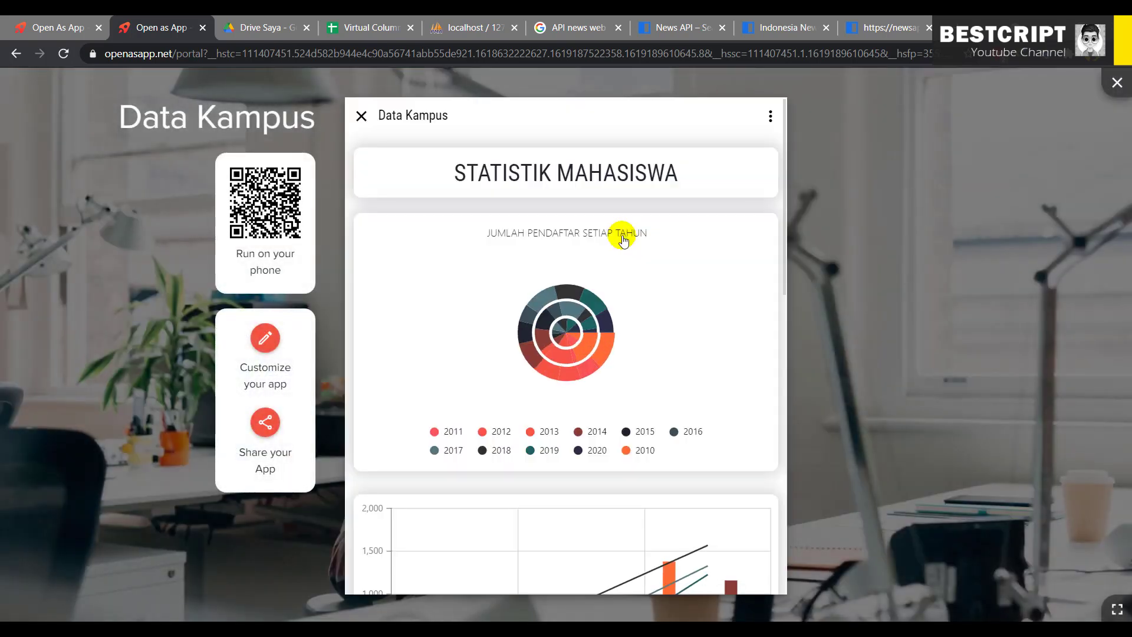
pyautogui.scroll(-5, 671, 264)
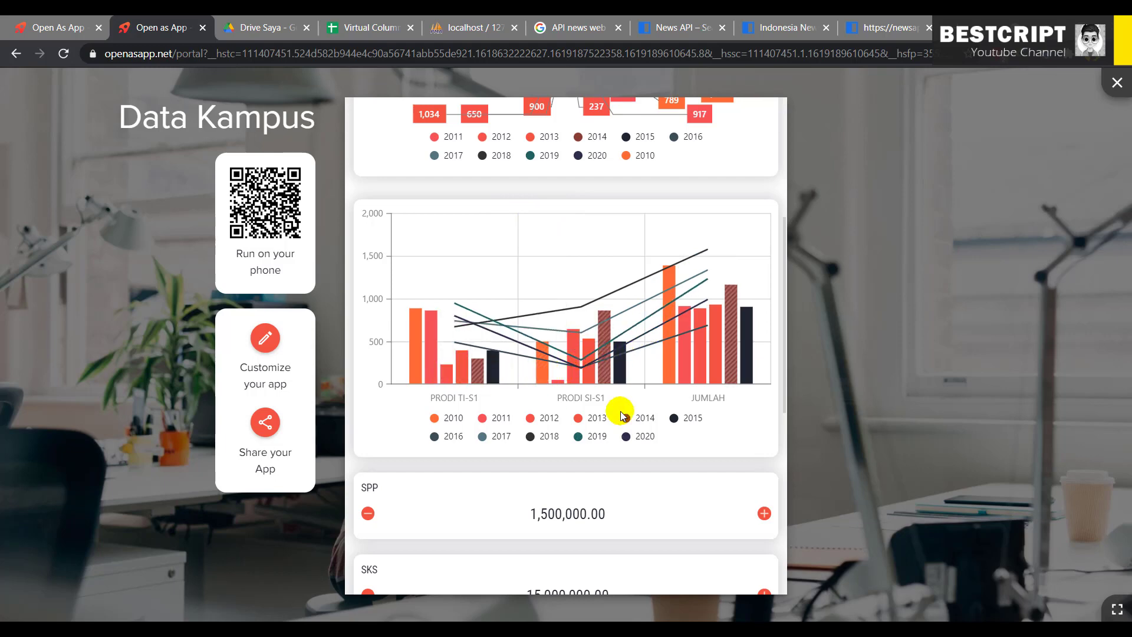
pyautogui.scroll(-6, 621, 412)
pyautogui.scroll(5, 622, 412)
pyautogui.scroll(-6, 622, 412)
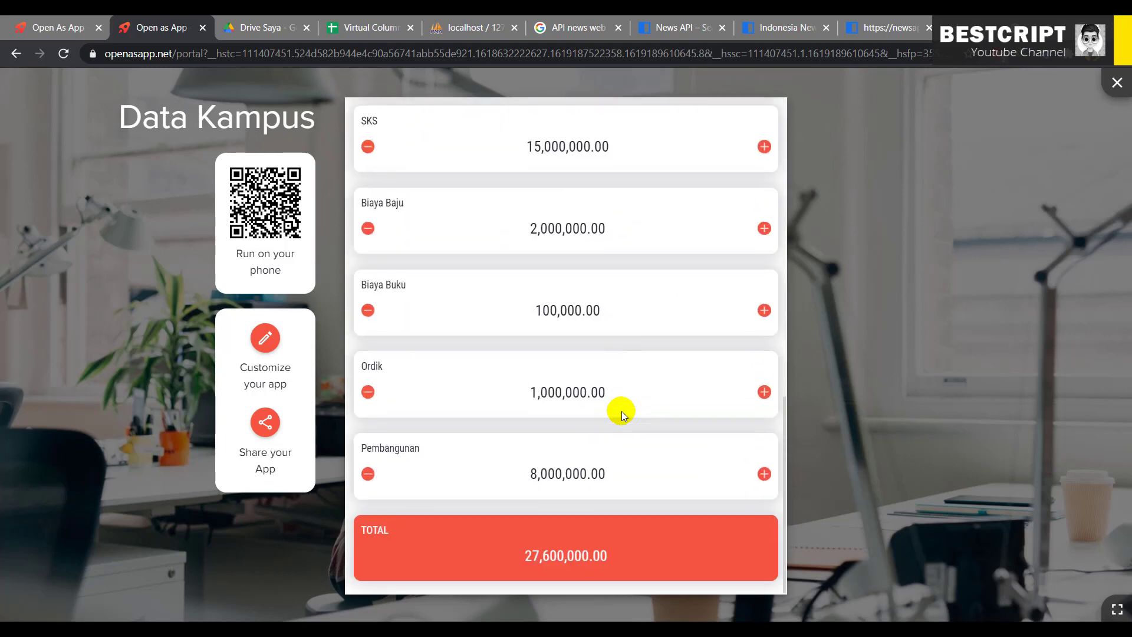
# Set the Pembangunan fee to 9000000 in the app preview and check the recalculated TOTAL.
pyautogui.click(546, 479)
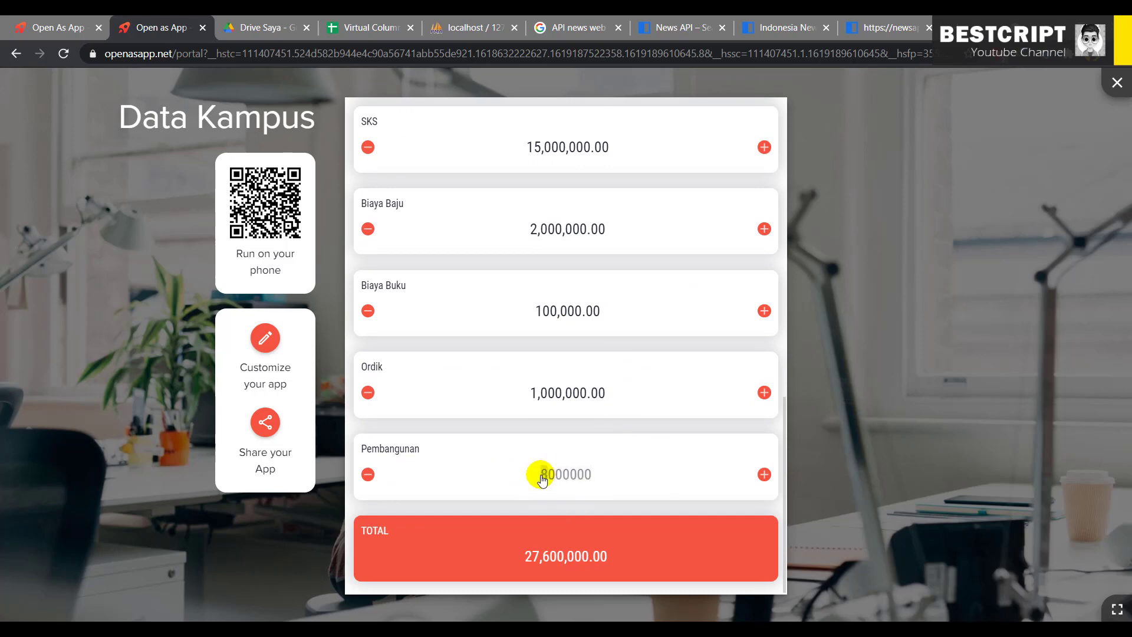
pyautogui.press('BackSpace')
pyautogui.write('9000000')
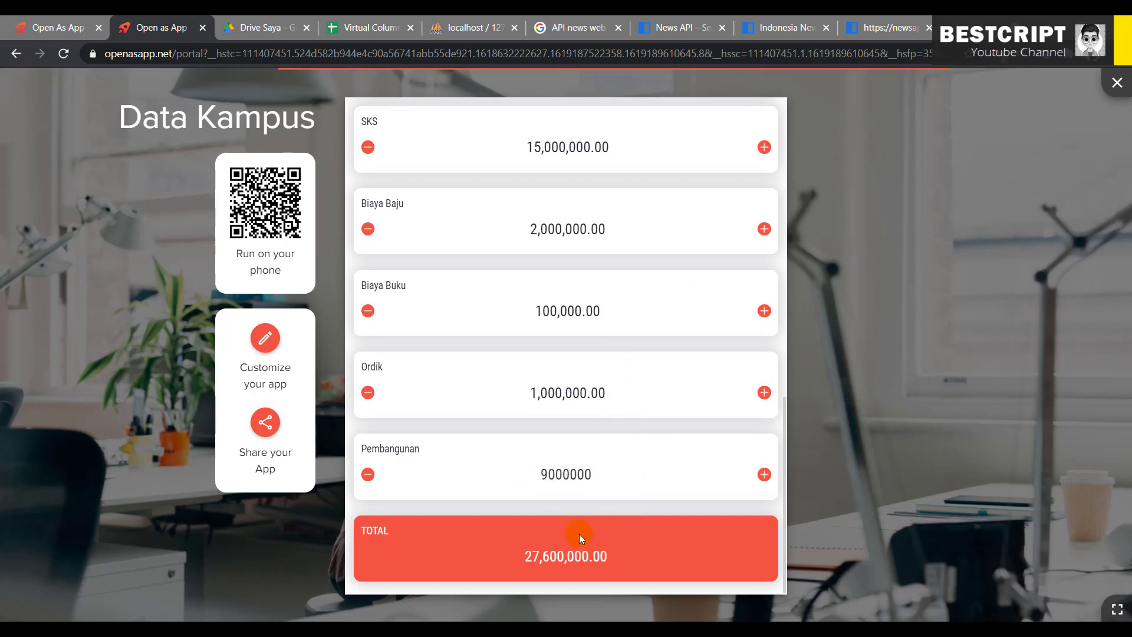
pyautogui.click(533, 558)
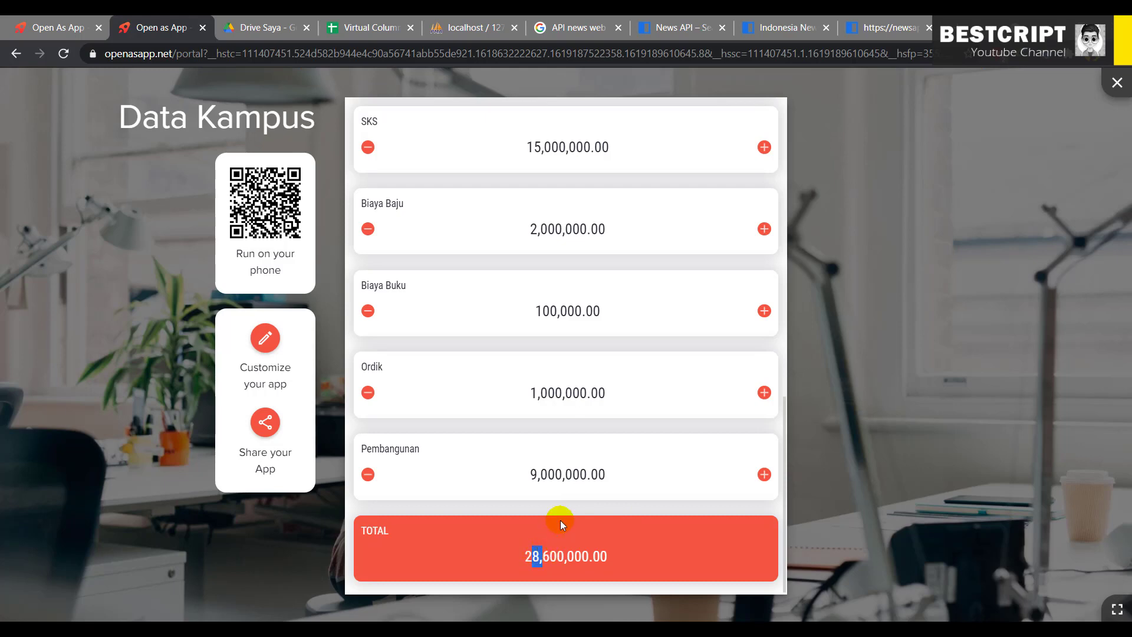
# Set the Pembangunan fee to 12000000 in the app preview and check the recalculated TOTAL.
pyautogui.click(539, 480)
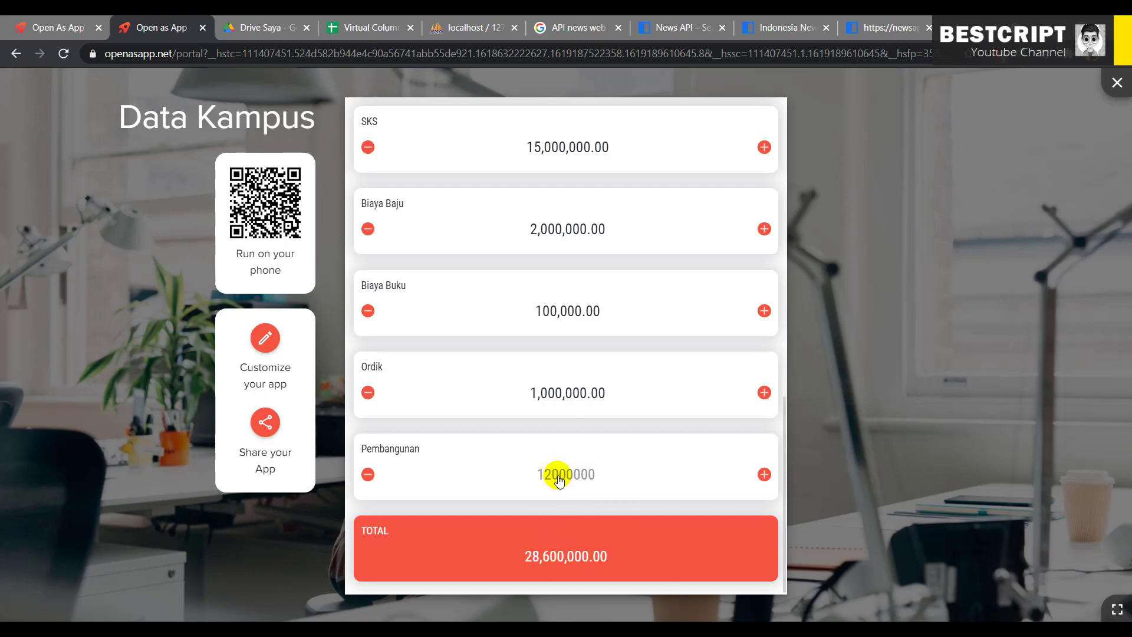
pyautogui.write('12')
pyautogui.click(584, 508)
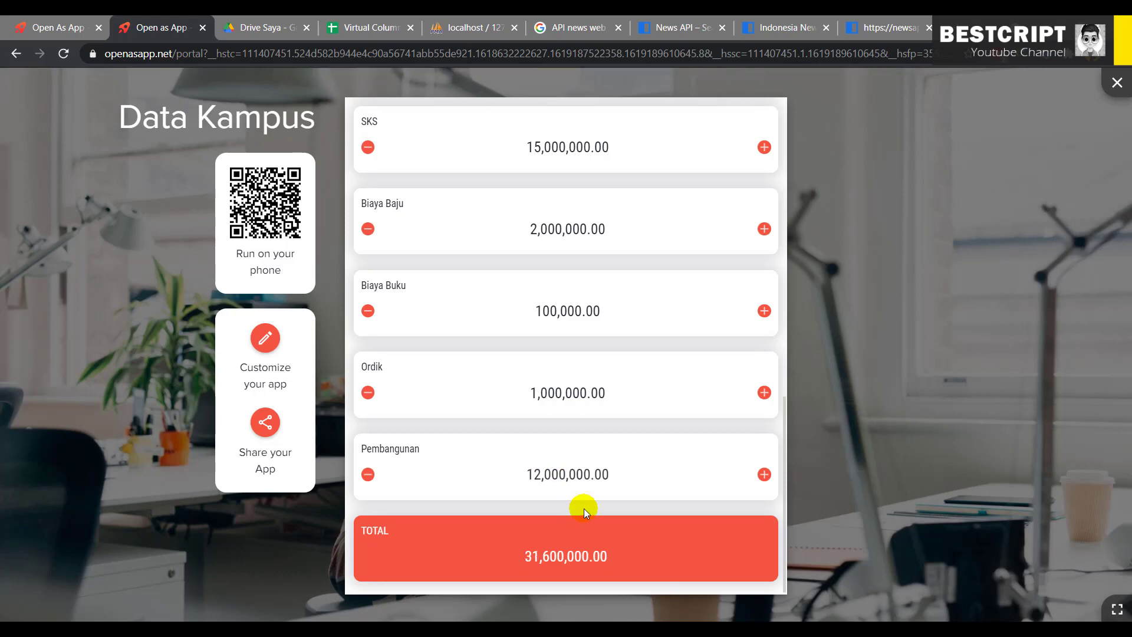
pyautogui.doubleClick(529, 558)
# Lower the SPP fee to 1499999 and set SKS to 16000001 in the app preview, and check the recalculated TOTAL.
pyautogui.scroll(5, 582, 341)
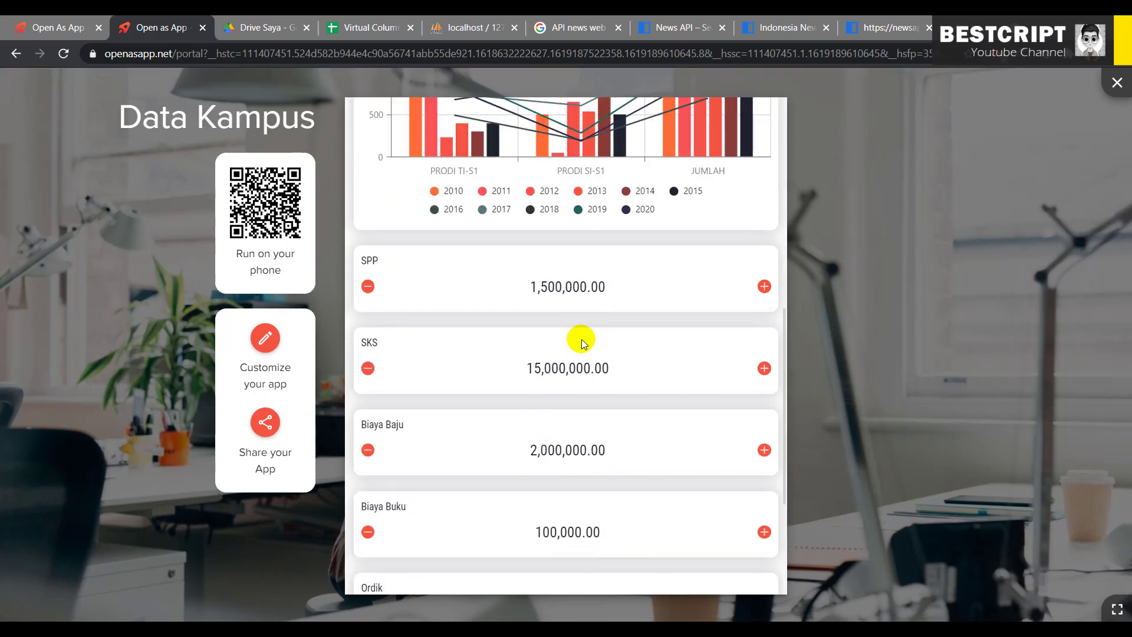
pyautogui.scroll(-3, 675, 370)
pyautogui.click(367, 283)
pyautogui.click(764, 368)
pyautogui.click(575, 374)
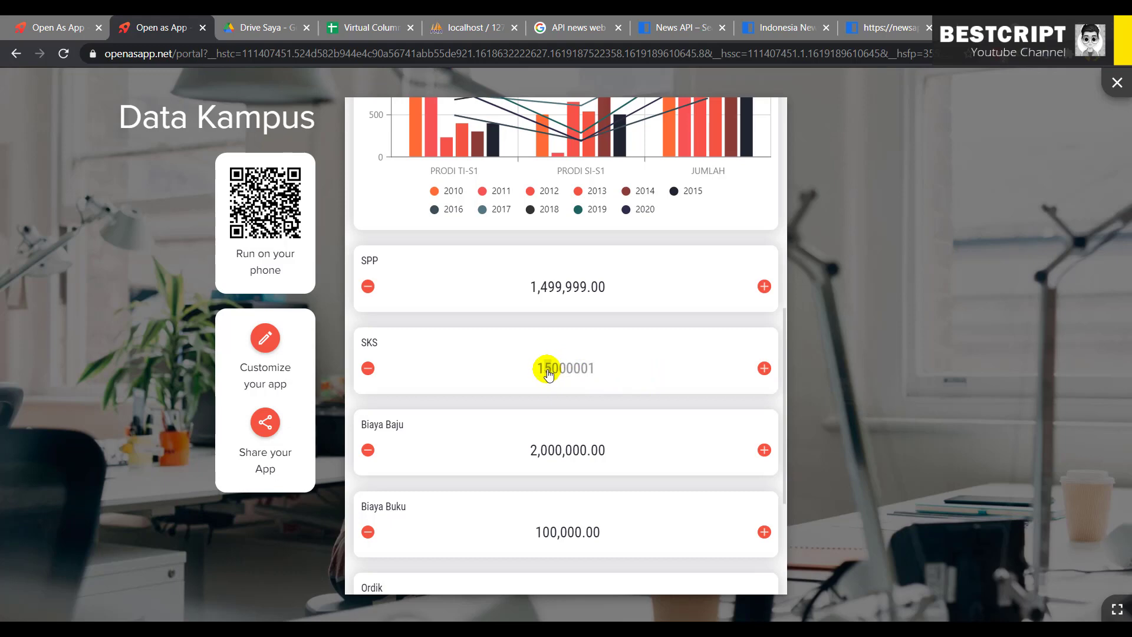
pyautogui.write('6')
pyautogui.click(781, 406)
pyautogui.scroll(-4, 615, 418)
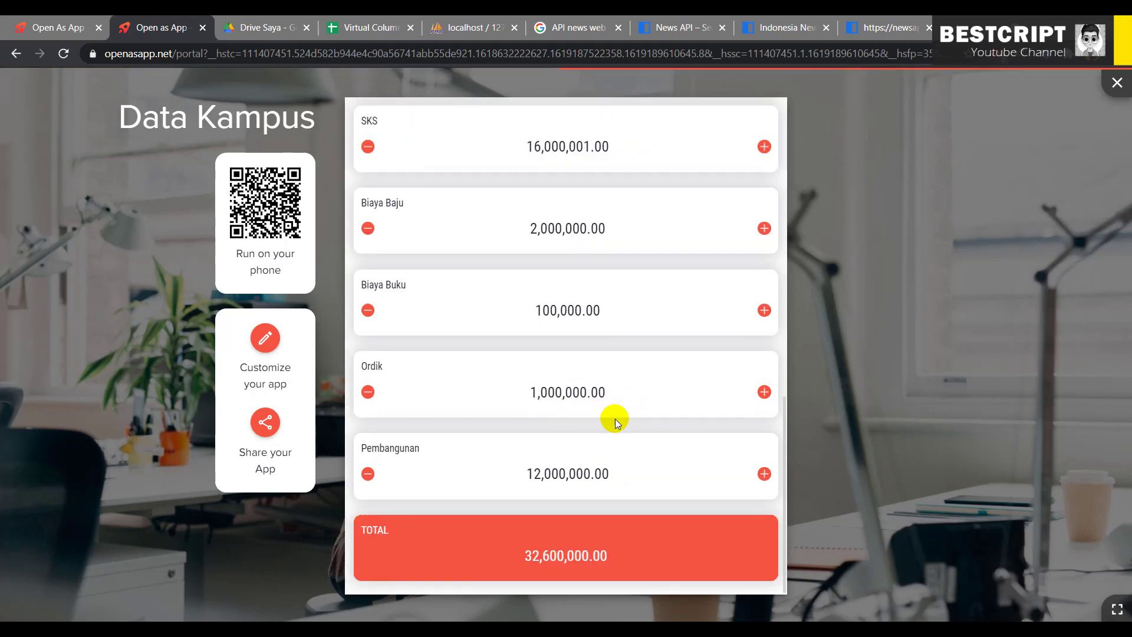
pyautogui.scroll(10, 618, 319)
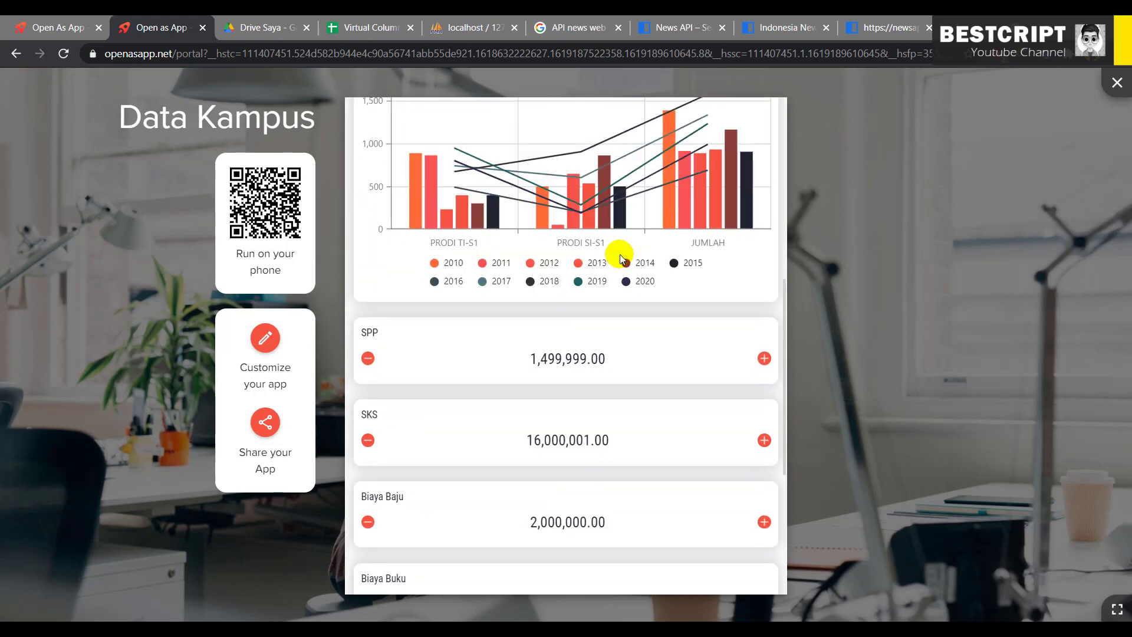
pyautogui.scroll(-5, 655, 246)
pyautogui.scroll(-5, 714, 335)
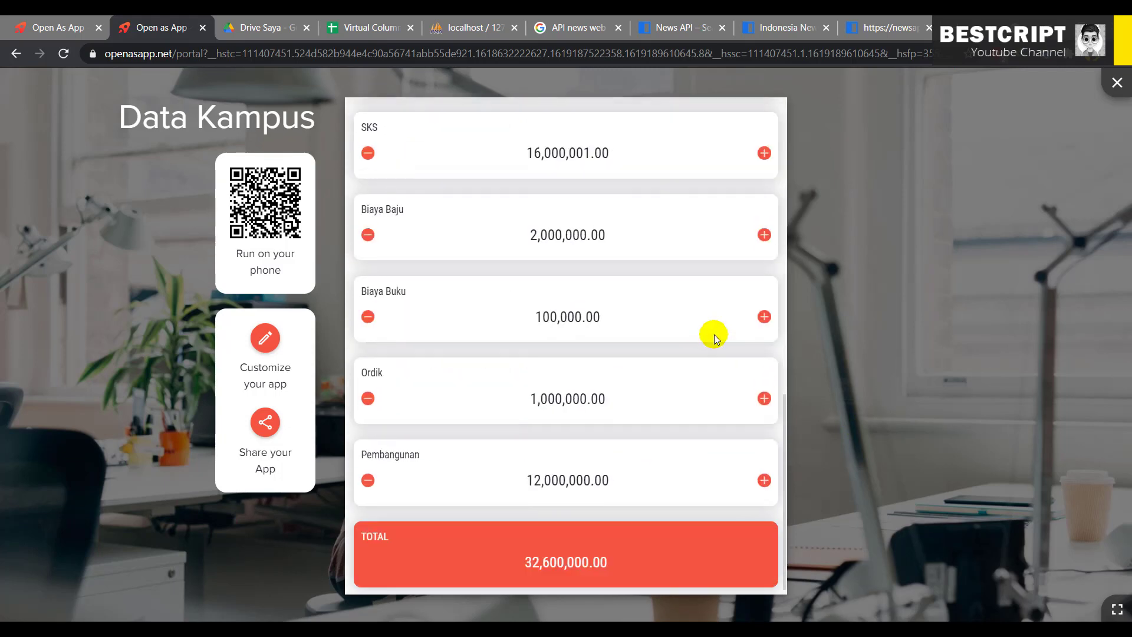
# Close the full preview and look through the charts and fee elements in the Data Kampus editor.
pyautogui.scroll(8, 712, 331)
pyautogui.scroll(3, 684, 343)
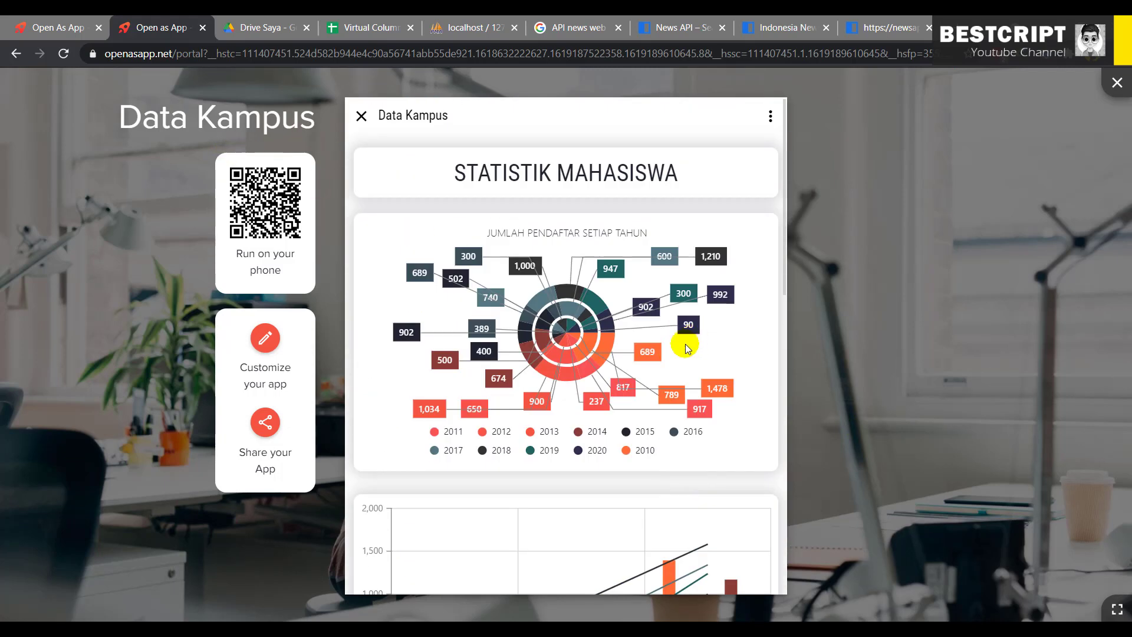
pyautogui.click(361, 117)
pyautogui.scroll(-1, 649, 348)
pyautogui.scroll(5, 625, 232)
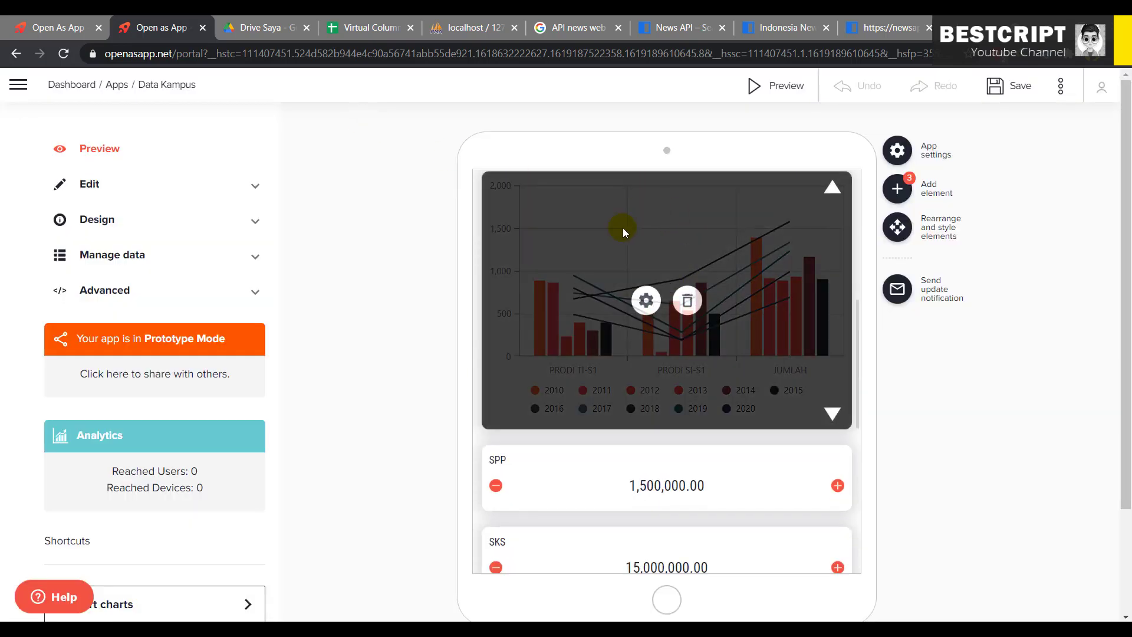
pyautogui.scroll(-10, 653, 399)
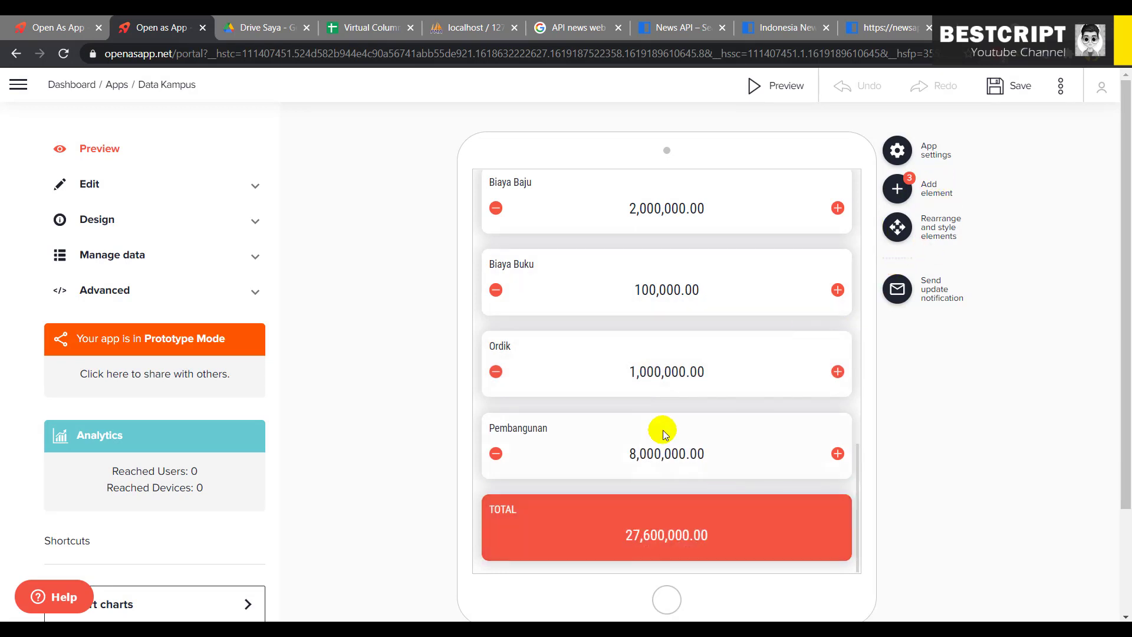
pyautogui.scroll(4, 661, 233)
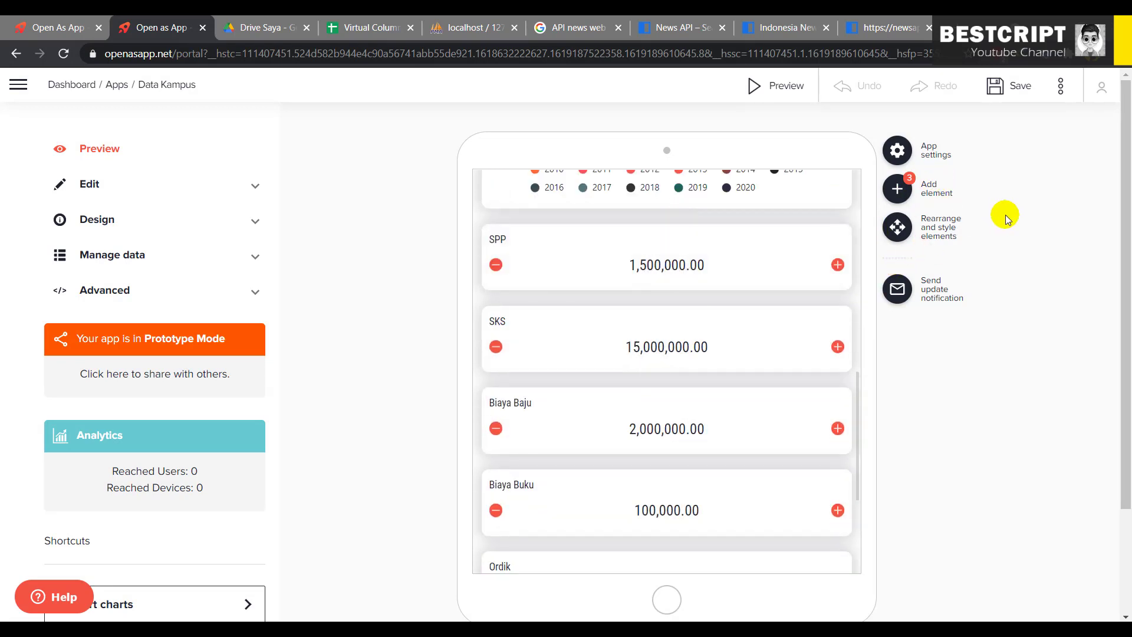
# Open the list for rearranging and styling elements and compare its entries with the app layout.
pyautogui.click(906, 233)
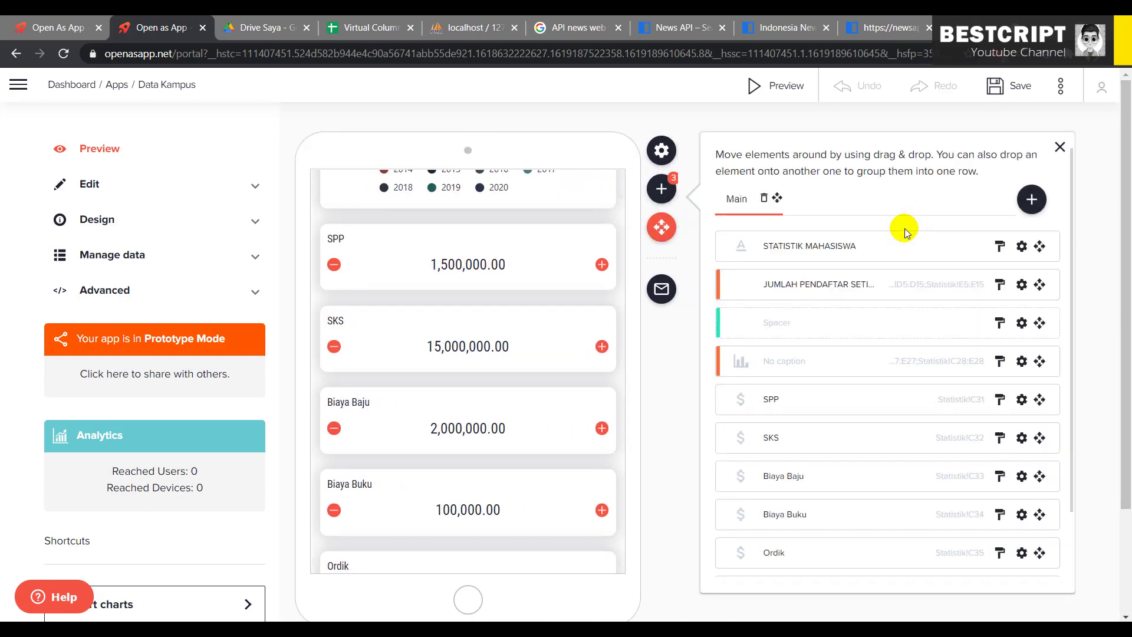
pyautogui.scroll(-2, 773, 333)
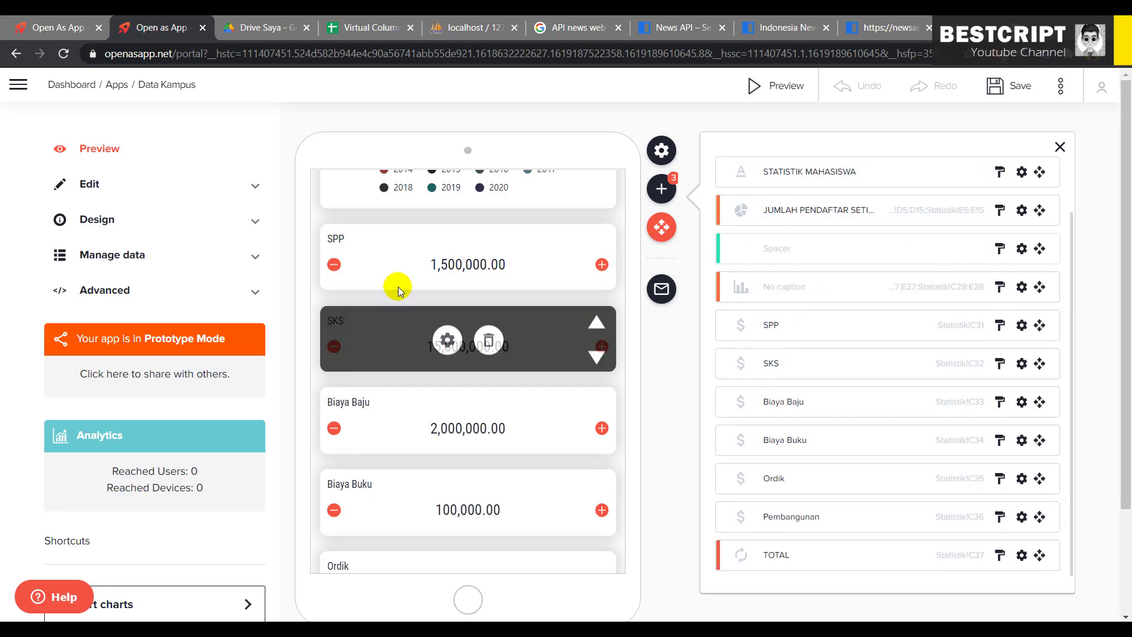
pyautogui.moveTo(330, 270)
pyautogui.scroll(-3, 426, 403)
pyautogui.scroll(10, 427, 399)
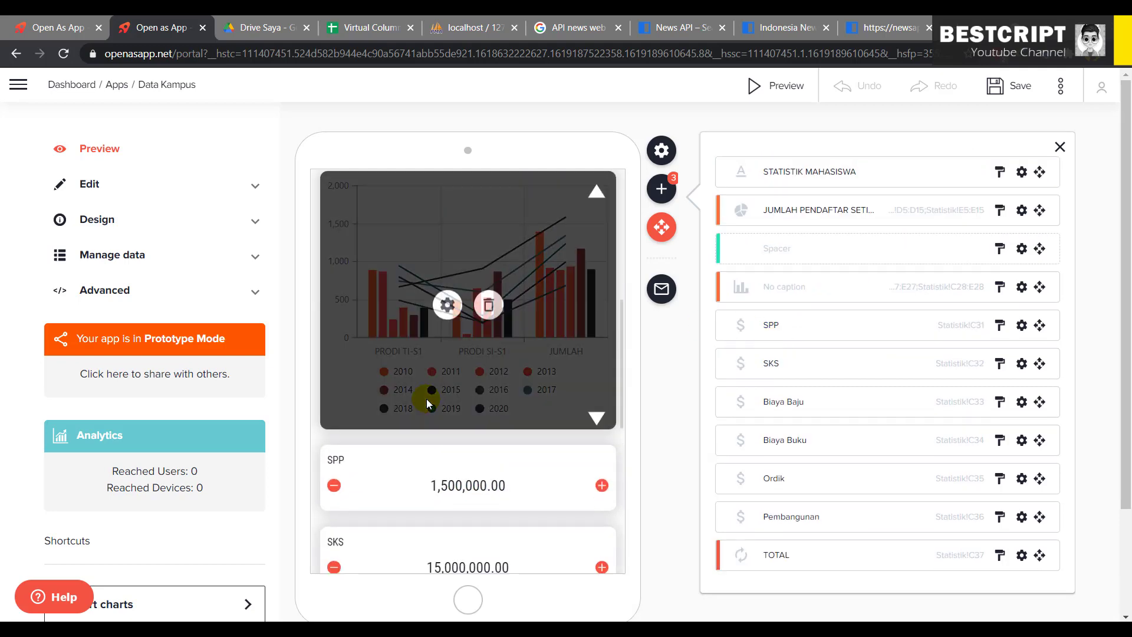
pyautogui.scroll(-5, 427, 399)
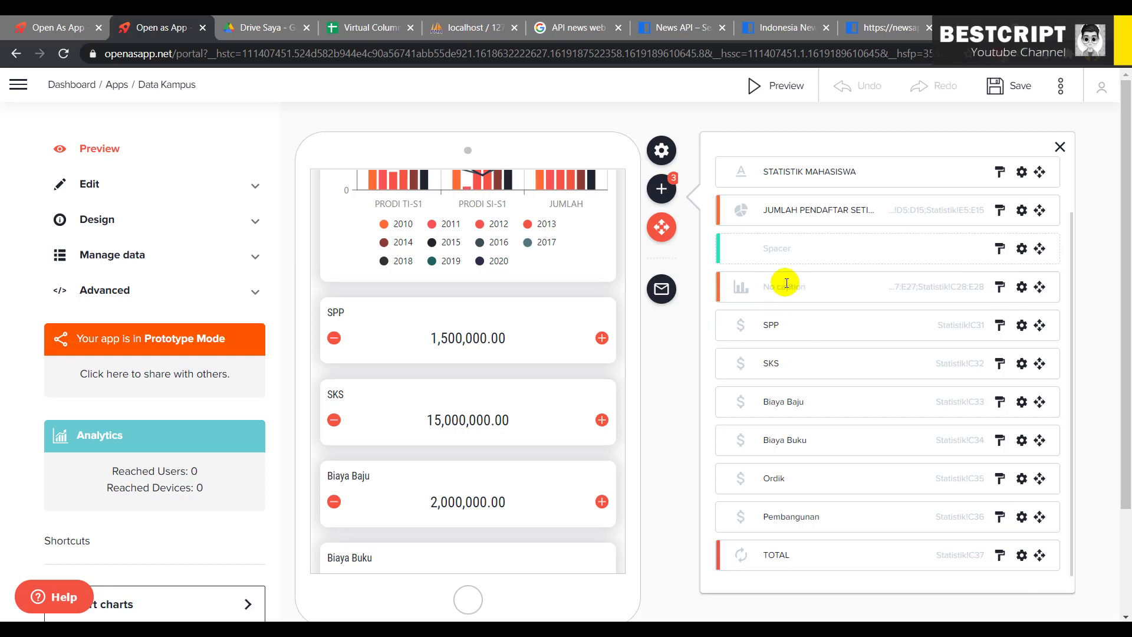
# Give the column chart the caption "STATISTIK MAHASISWA PER PRODI" and close its properties and the element list.
pyautogui.scroll(2, 443, 232)
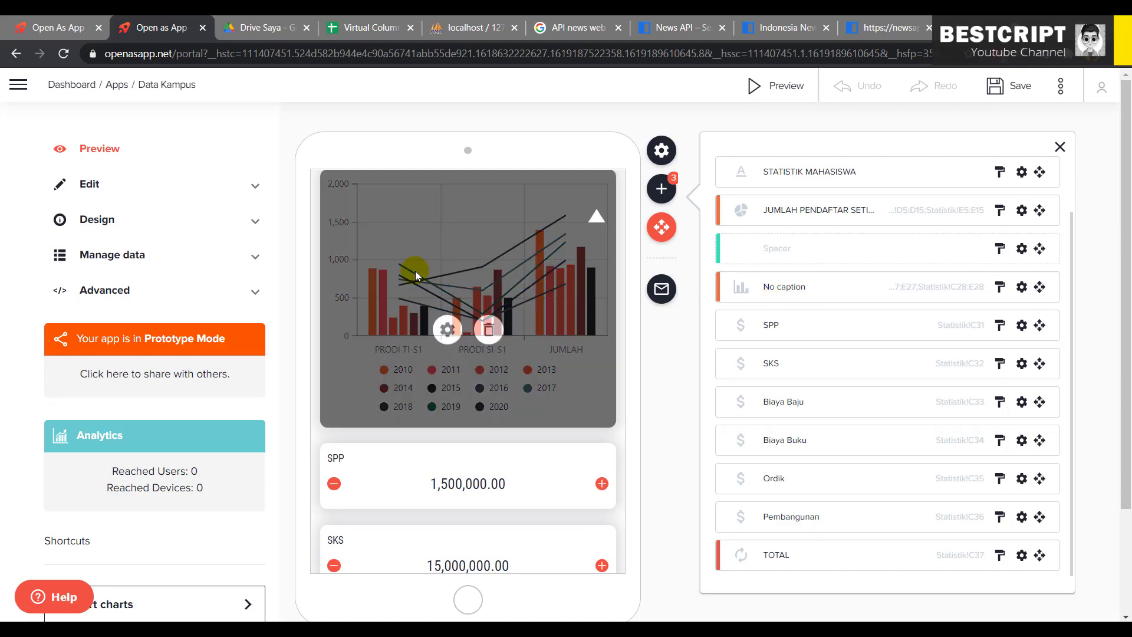
pyautogui.scroll(2, 417, 274)
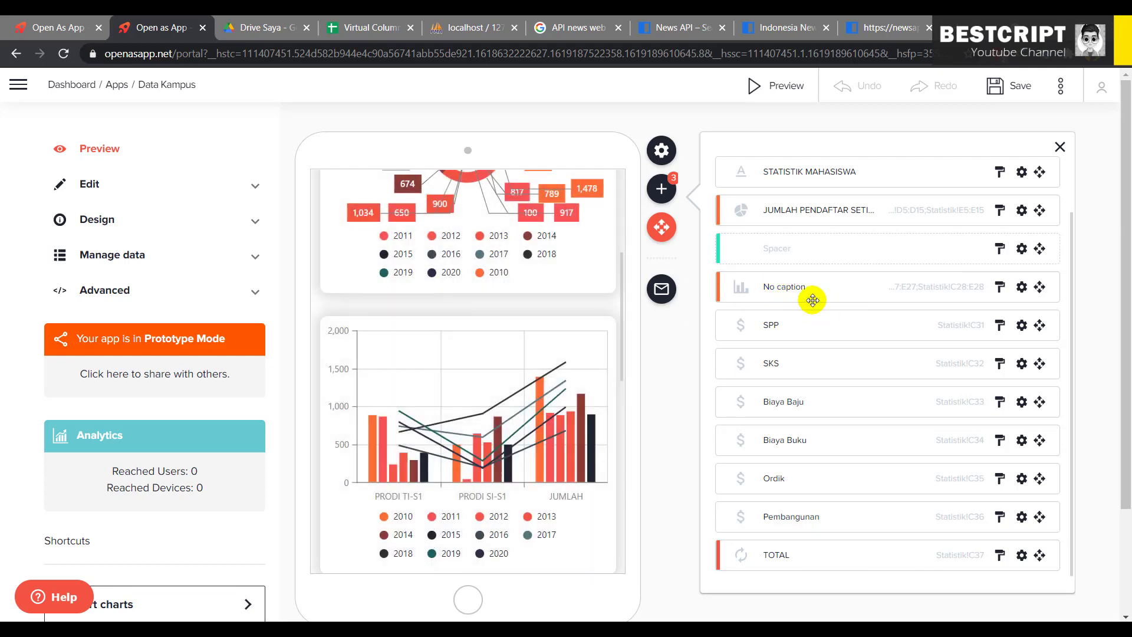
pyautogui.click(447, 446)
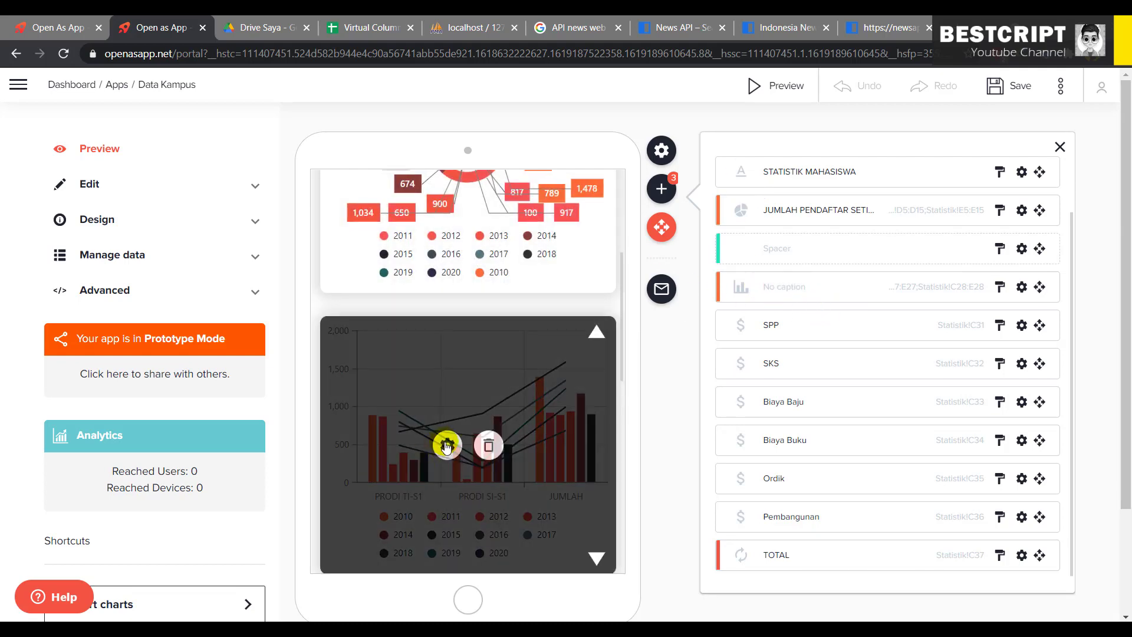
pyautogui.click(660, 289)
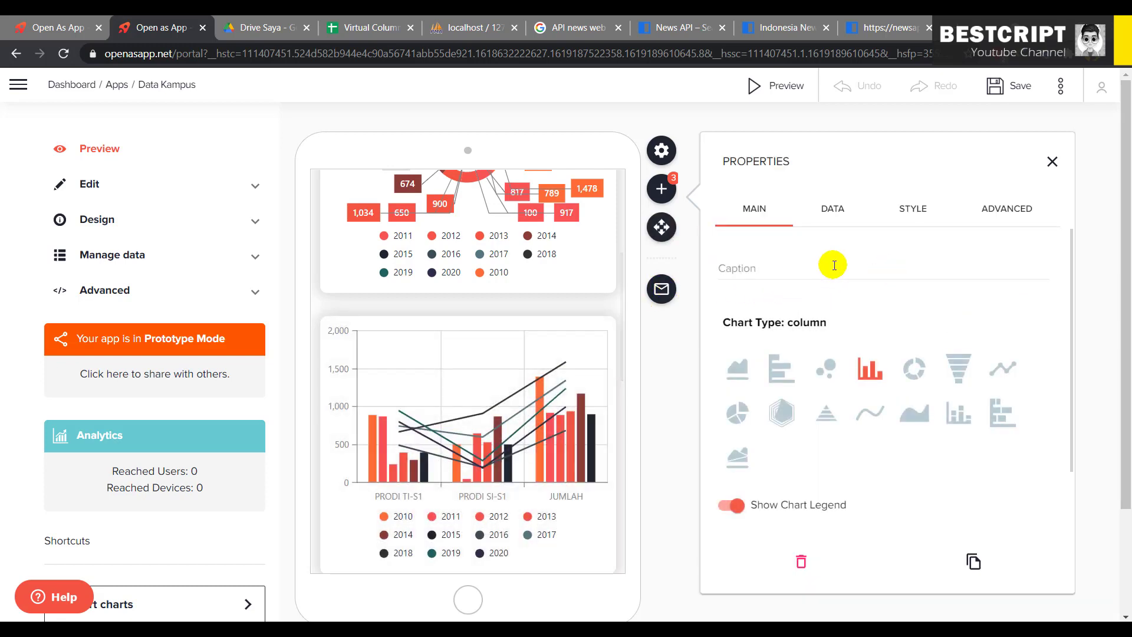
pyautogui.click(832, 265)
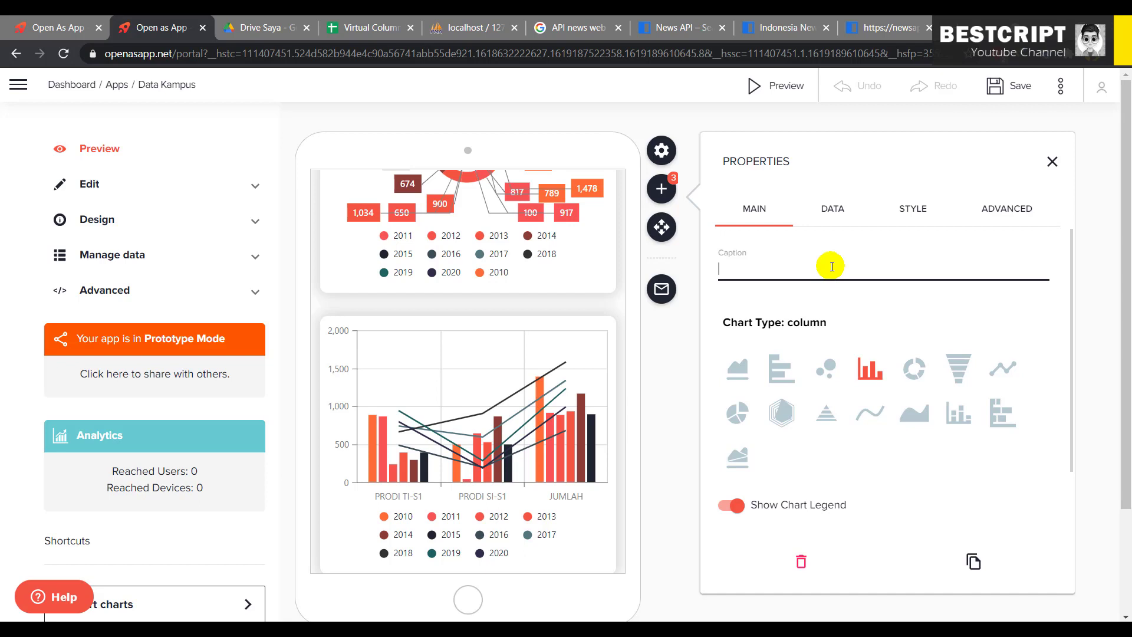
pyautogui.write('STATISTIK MAHASISWA')
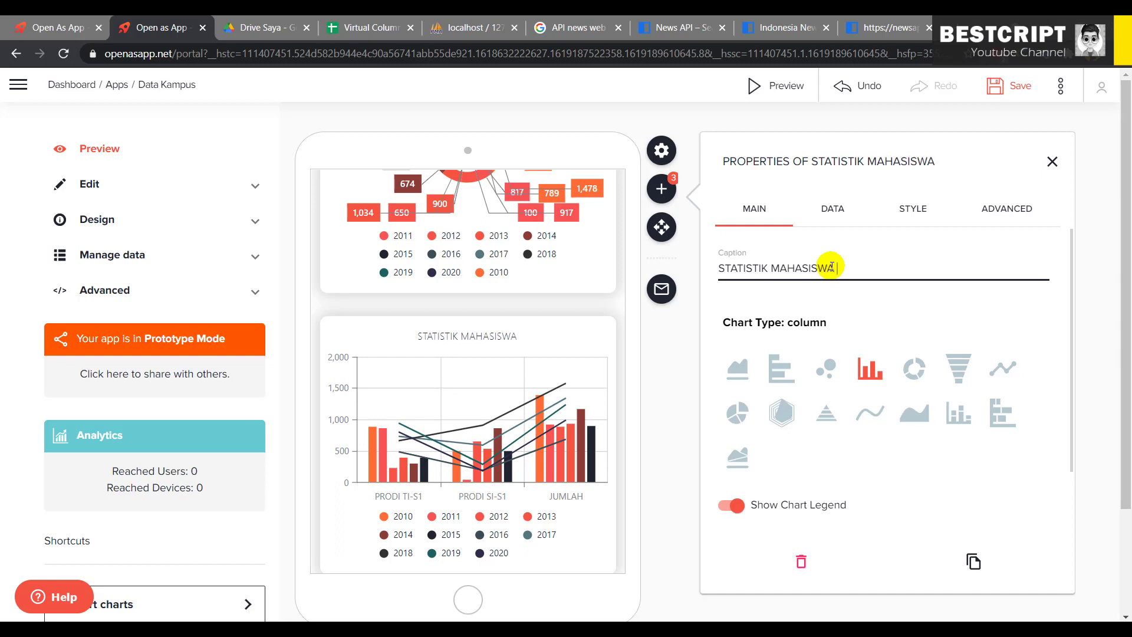
pyautogui.write('ODI')
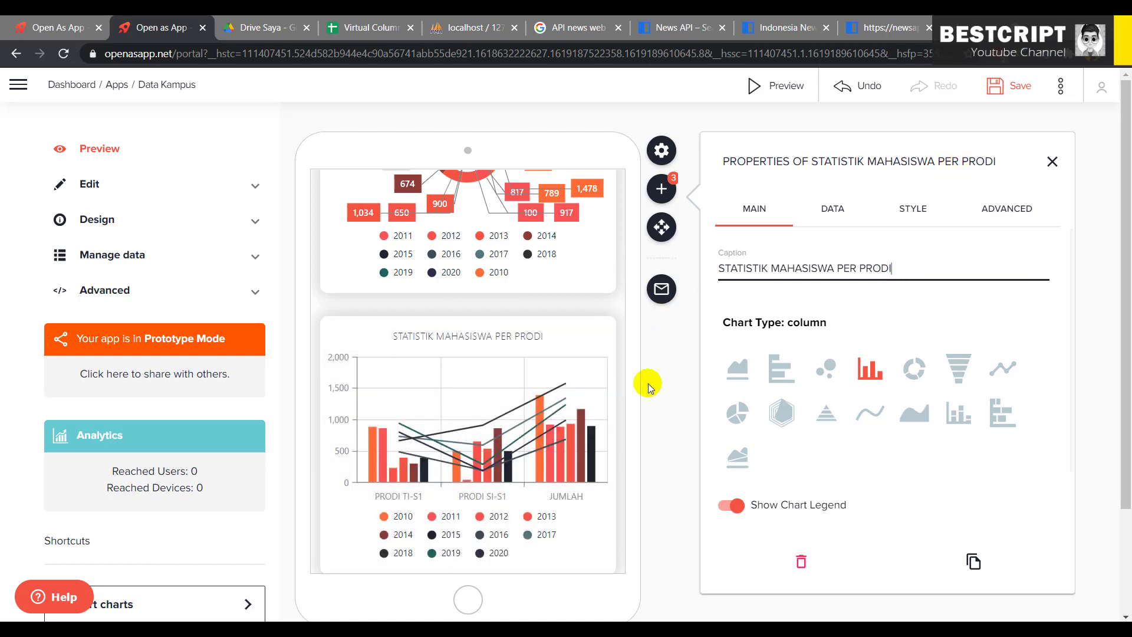
pyautogui.scroll(-3, 582, 415)
pyautogui.scroll(-3, 583, 415)
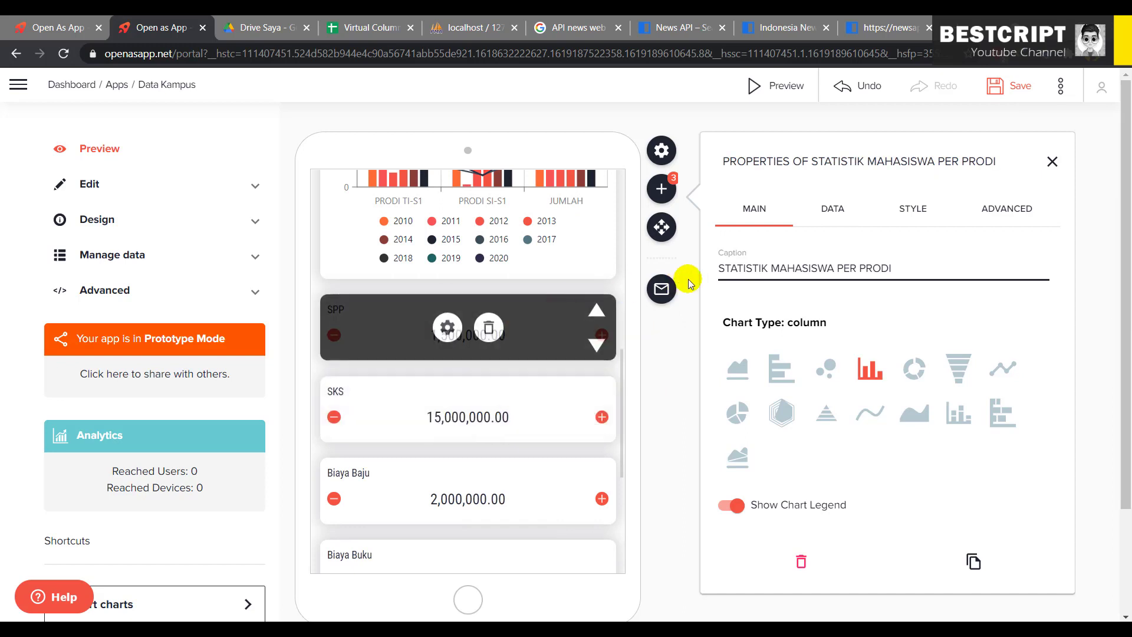
pyautogui.click(1053, 161)
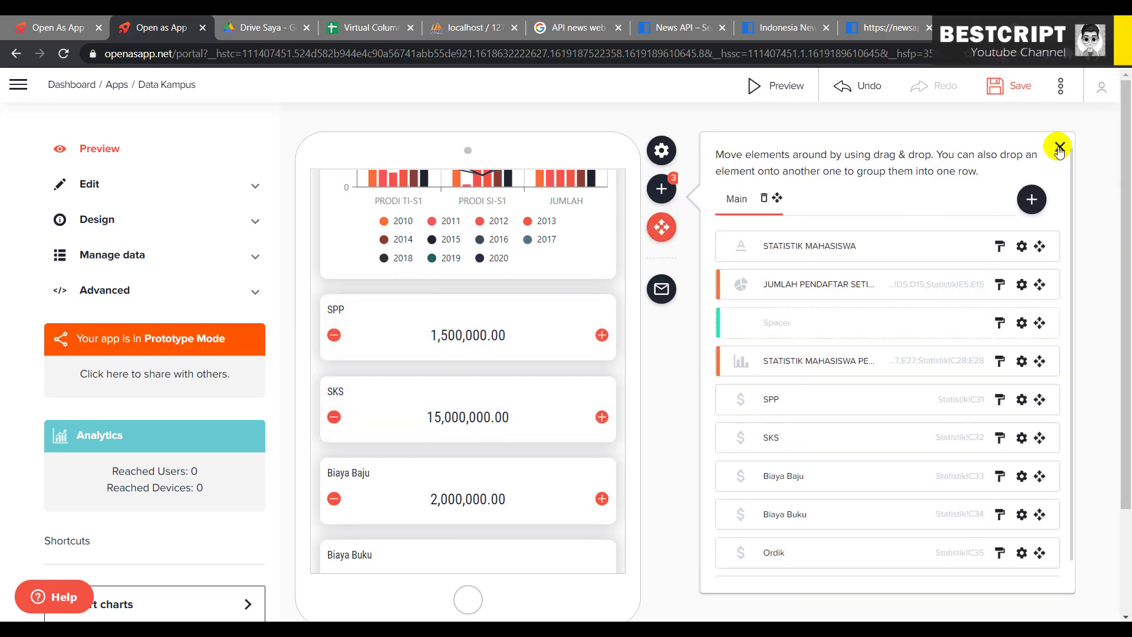
pyautogui.click(1060, 148)
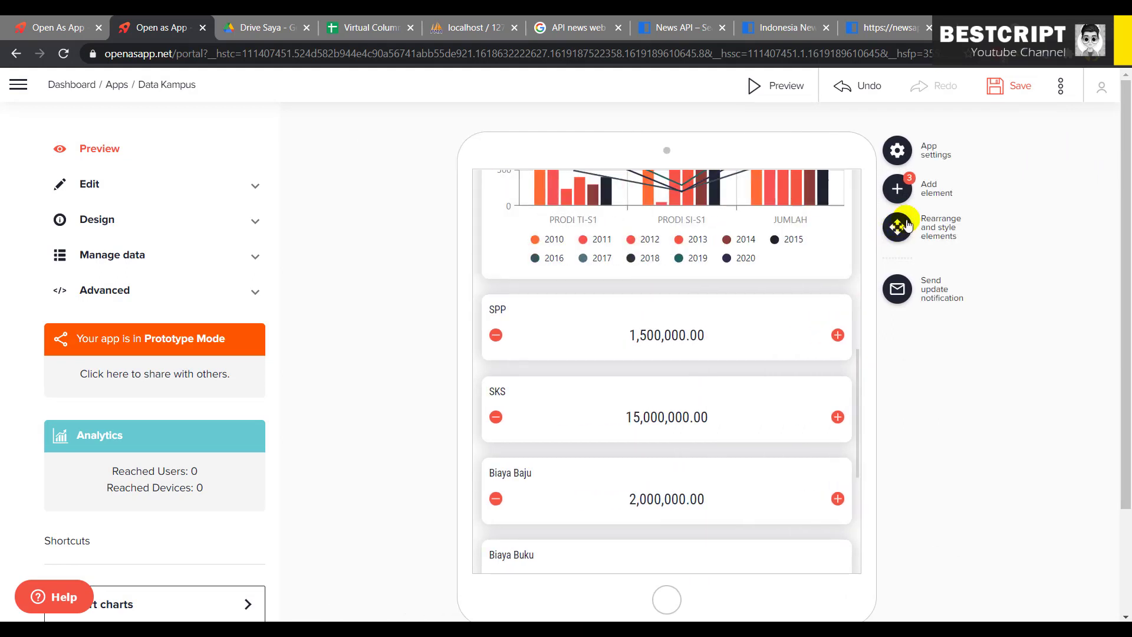
# Reopen the list for rearranging and styling the app's elements.
pyautogui.click(901, 227)
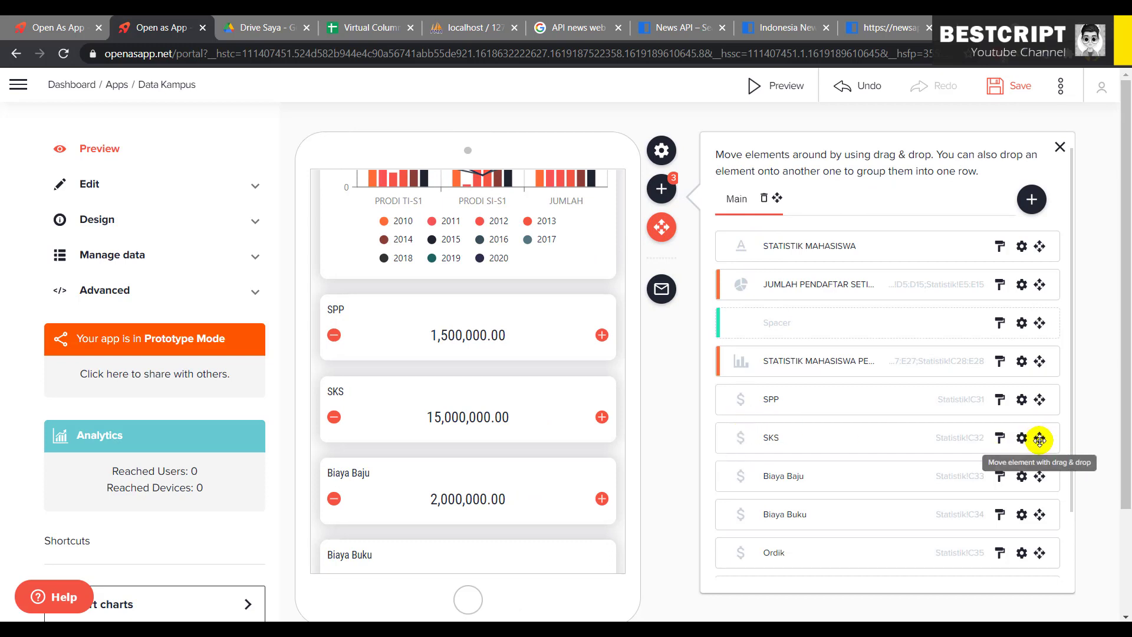
# Group the SKS, Biaya Baju and SPP elements into one row on the Main page.
pyautogui.moveTo(1040, 440); pyautogui.dragTo(1042, 404)
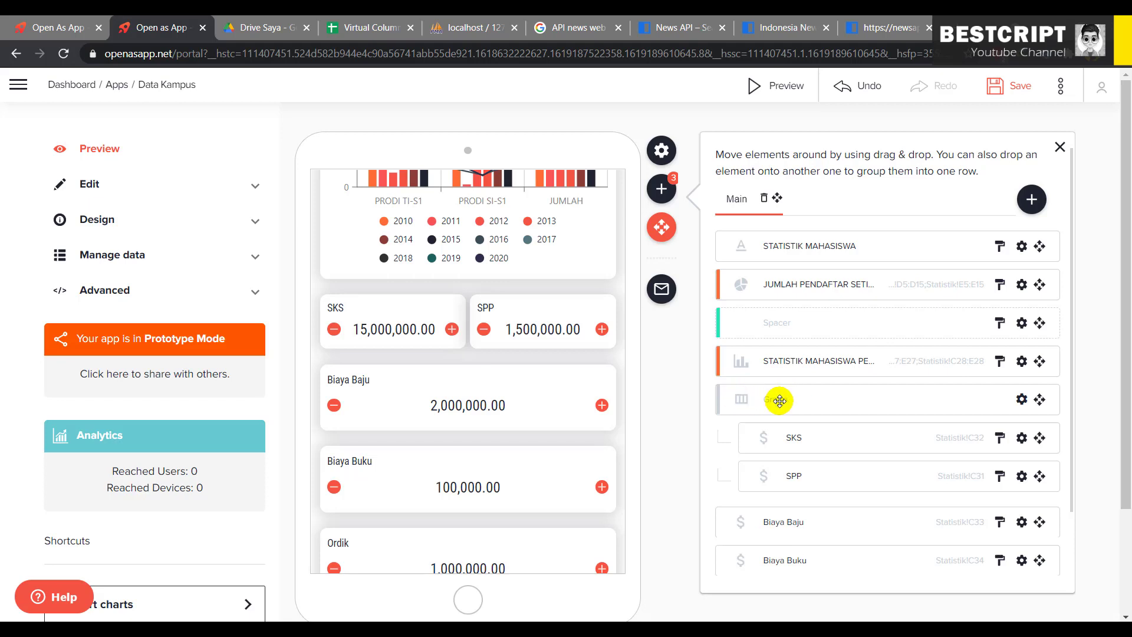
pyautogui.moveTo(357, 312)
pyautogui.moveTo(495, 335)
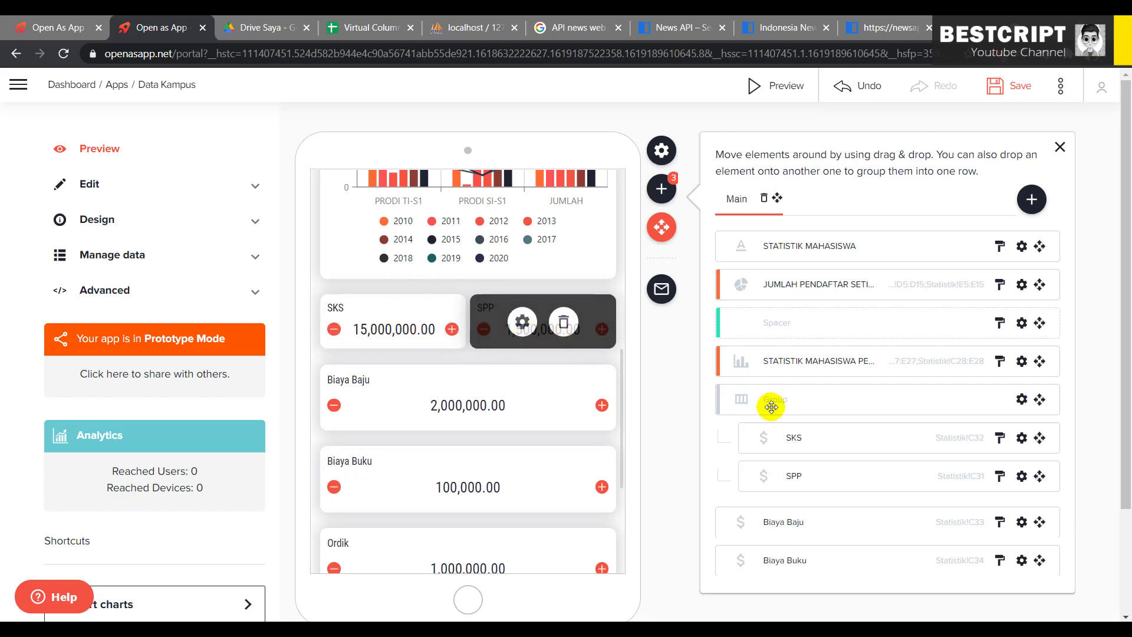
pyautogui.scroll(-2, 805, 481)
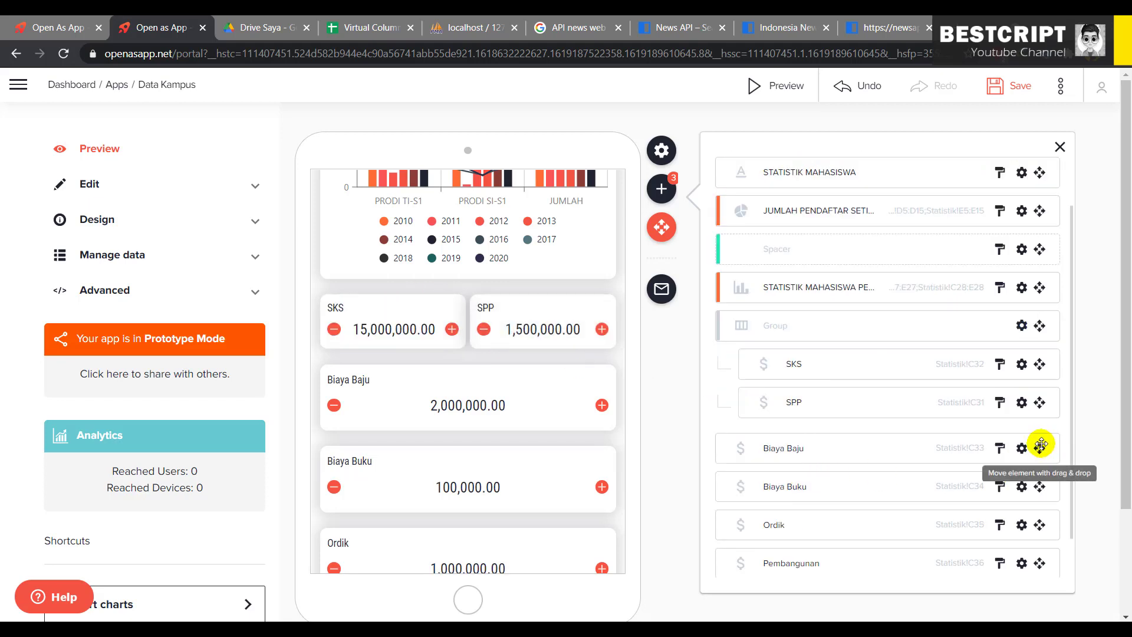
pyautogui.moveTo(1041, 446); pyautogui.dragTo(1041, 401)
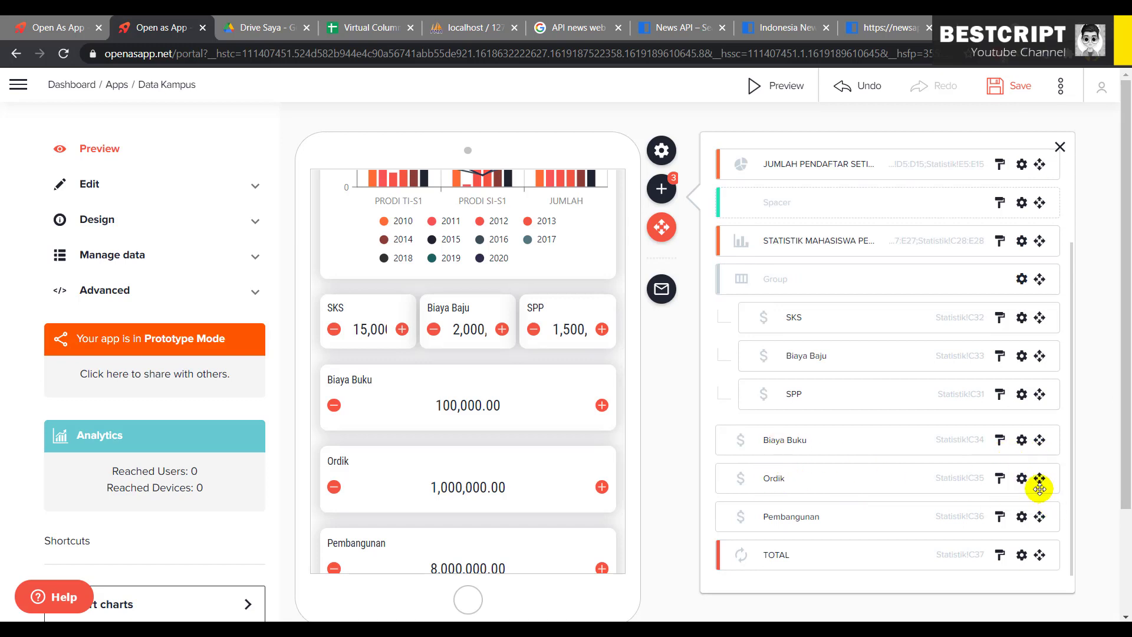
# Group the Ordik, Pembangunan and Biaya Buku elements into a second row above TOTAL.
pyautogui.moveTo(1038, 478); pyautogui.dragTo(1035, 442)
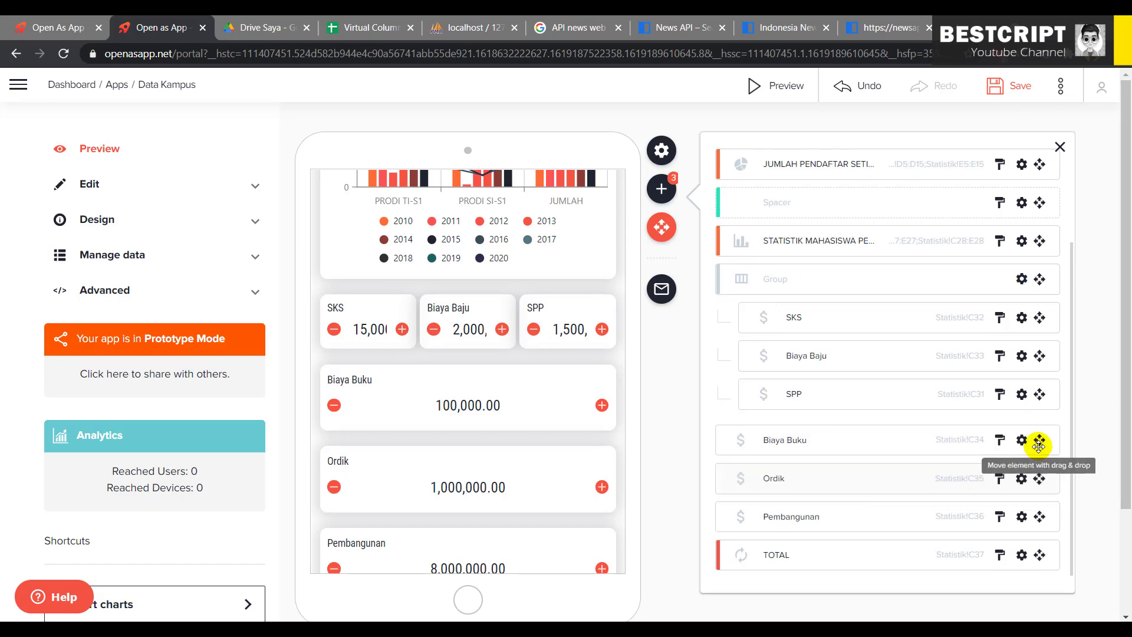
pyautogui.scroll(-1, 854, 493)
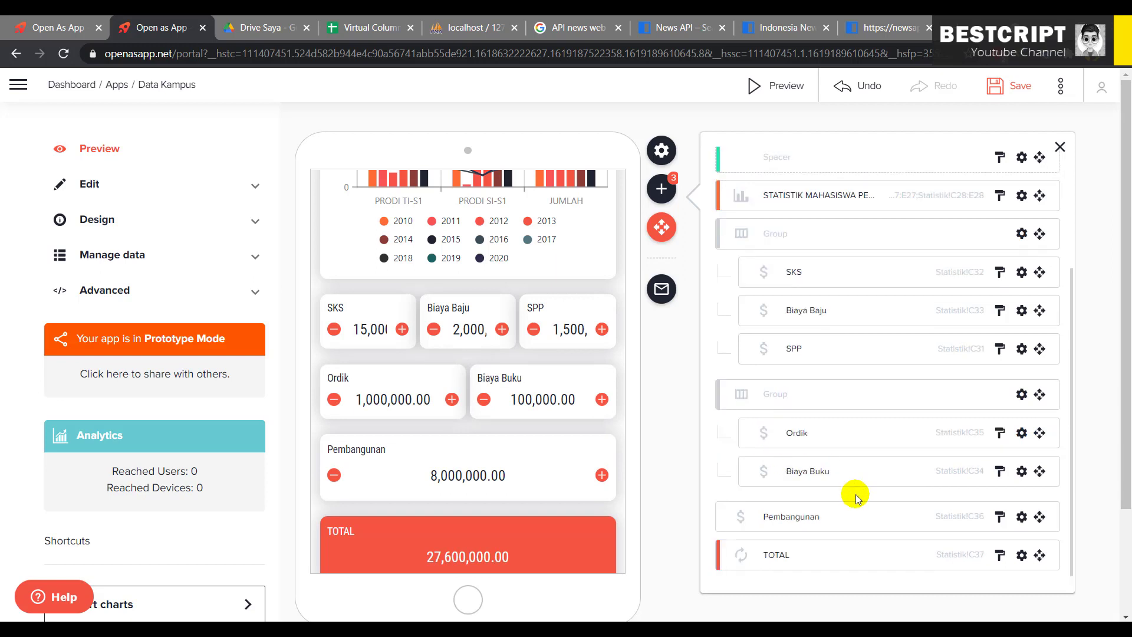
pyautogui.moveTo(1039, 516); pyautogui.dragTo(1034, 468)
pyautogui.moveTo(447, 534)
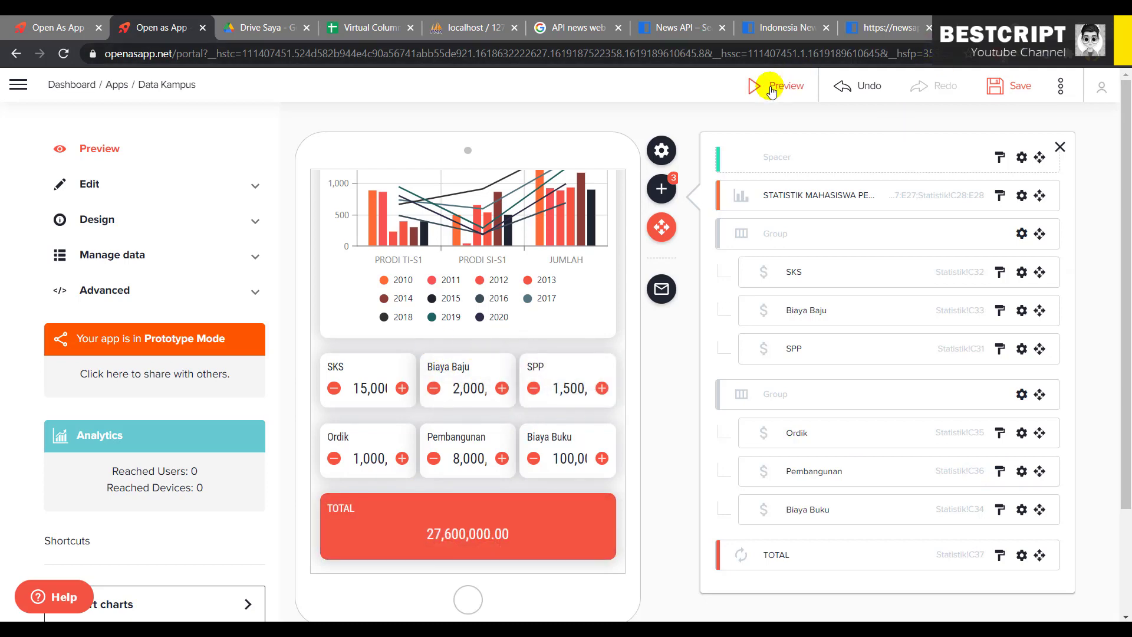
# Save the app and run its preview to check the charts and the grouped cost fields.
pyautogui.click(1009, 87)
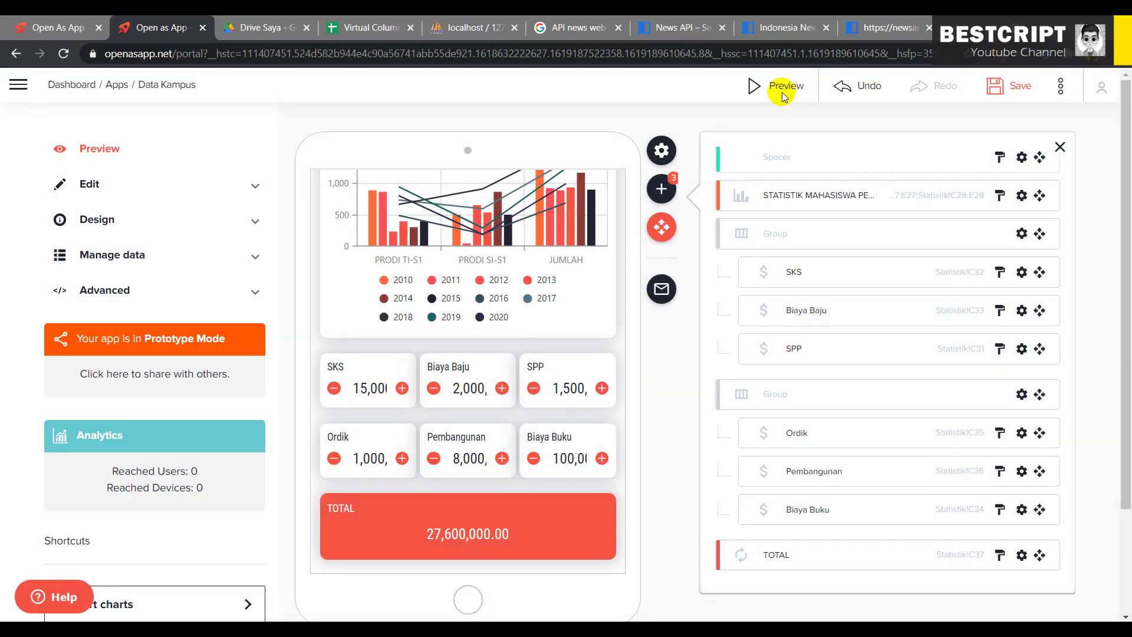
pyautogui.click(784, 88)
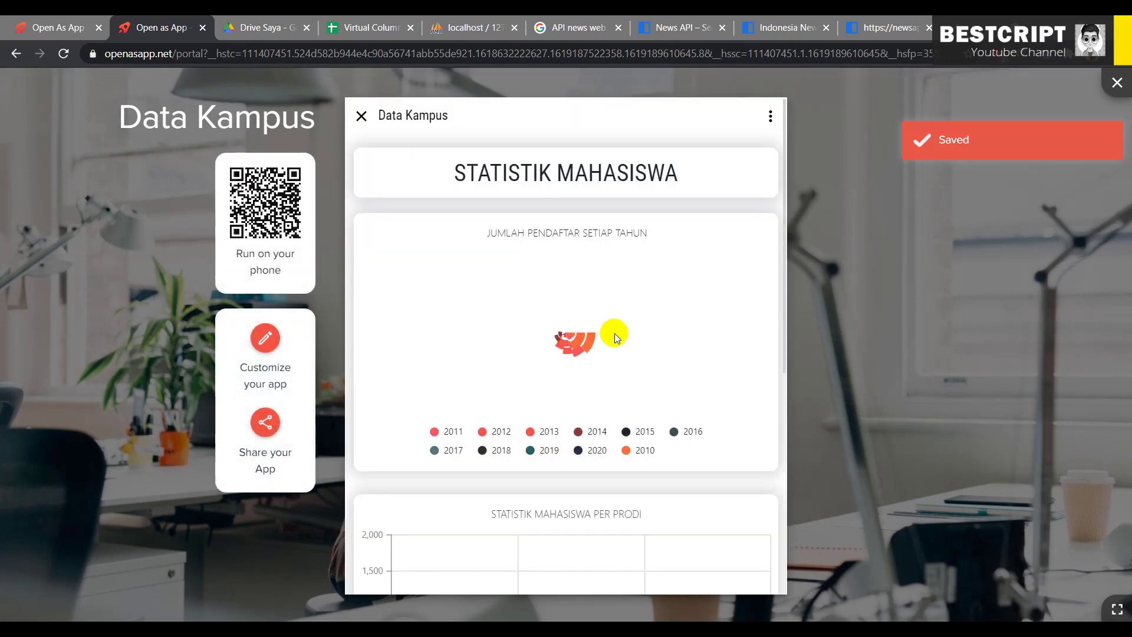
pyautogui.scroll(-6, 605, 377)
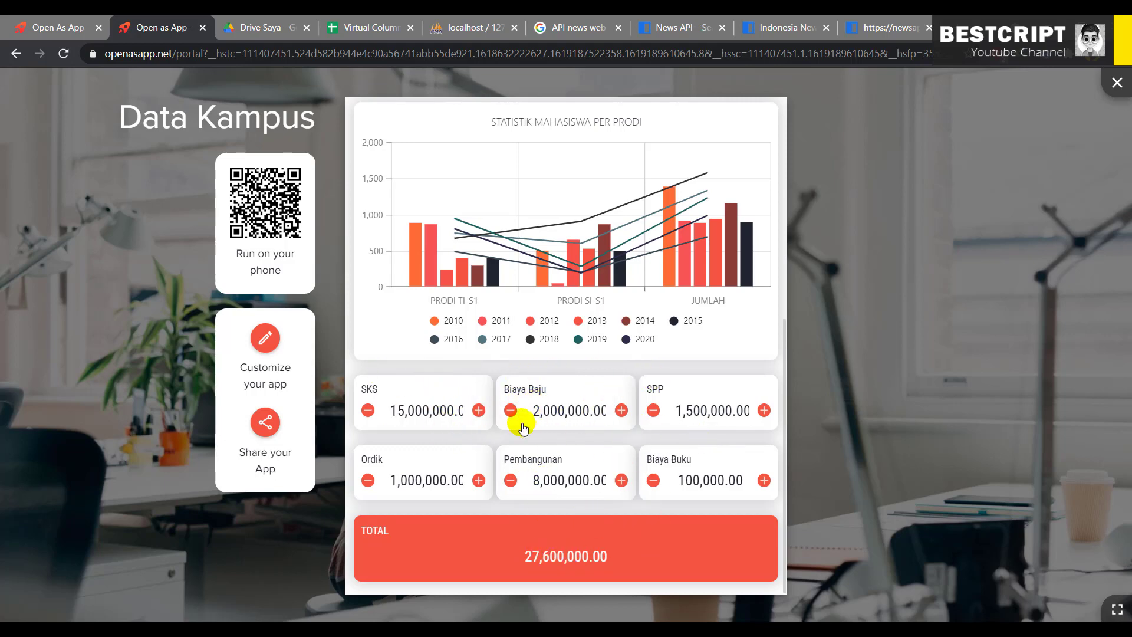
pyautogui.scroll(4, 552, 397)
pyautogui.scroll(-1, 551, 396)
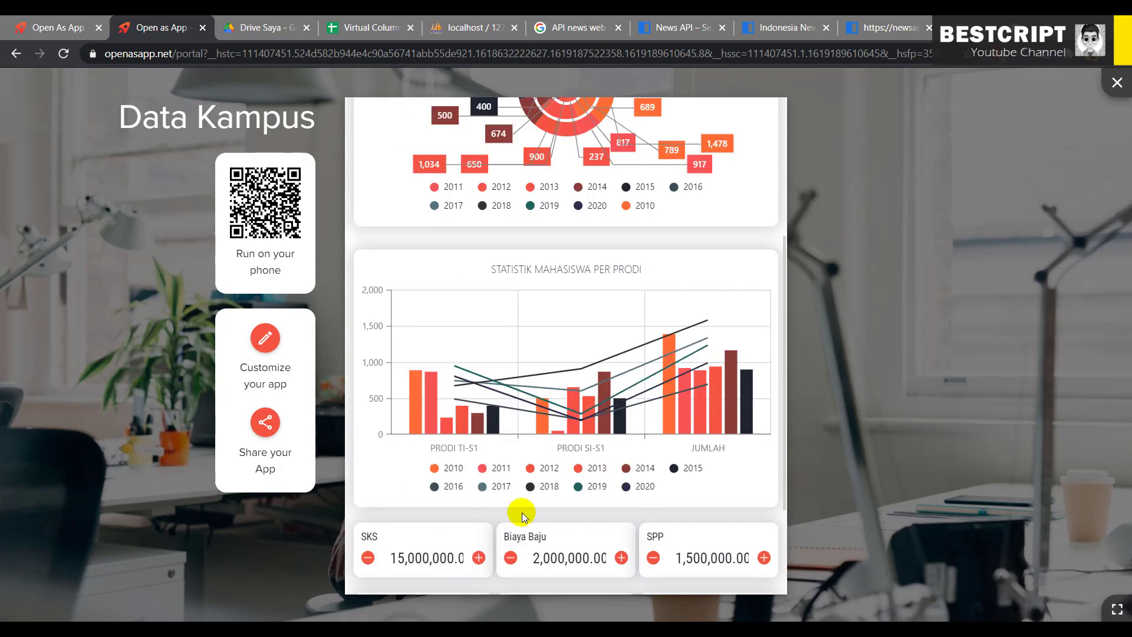
pyautogui.scroll(-2, 524, 517)
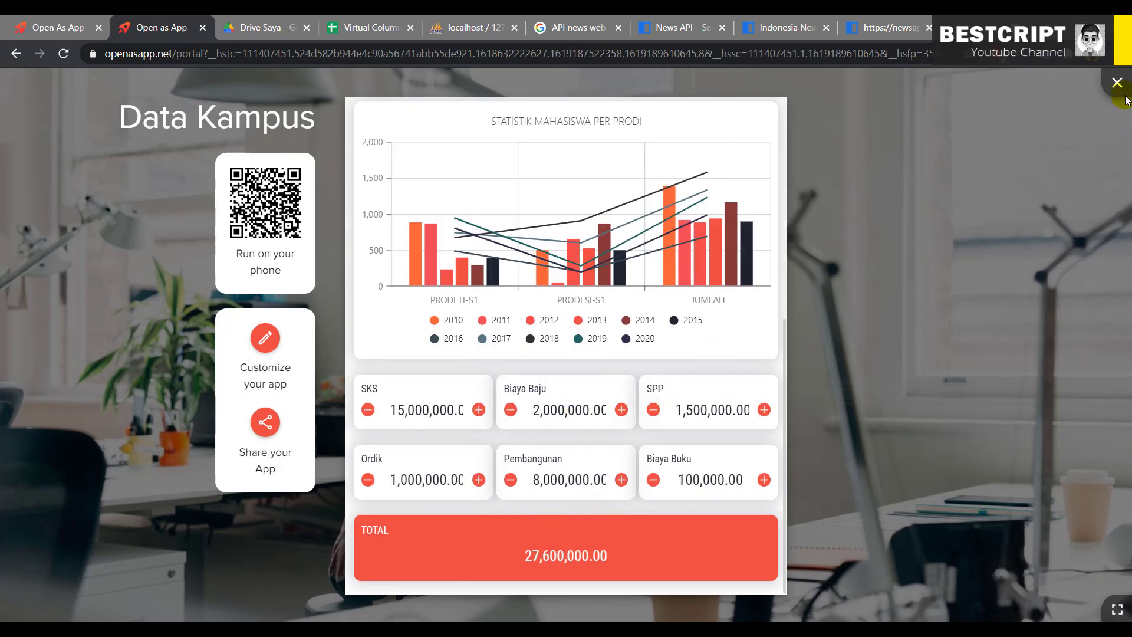
# Test the TOTAL calculation in the preview by setting SKS to 45000000, and close the preview.
pyautogui.click(402, 416)
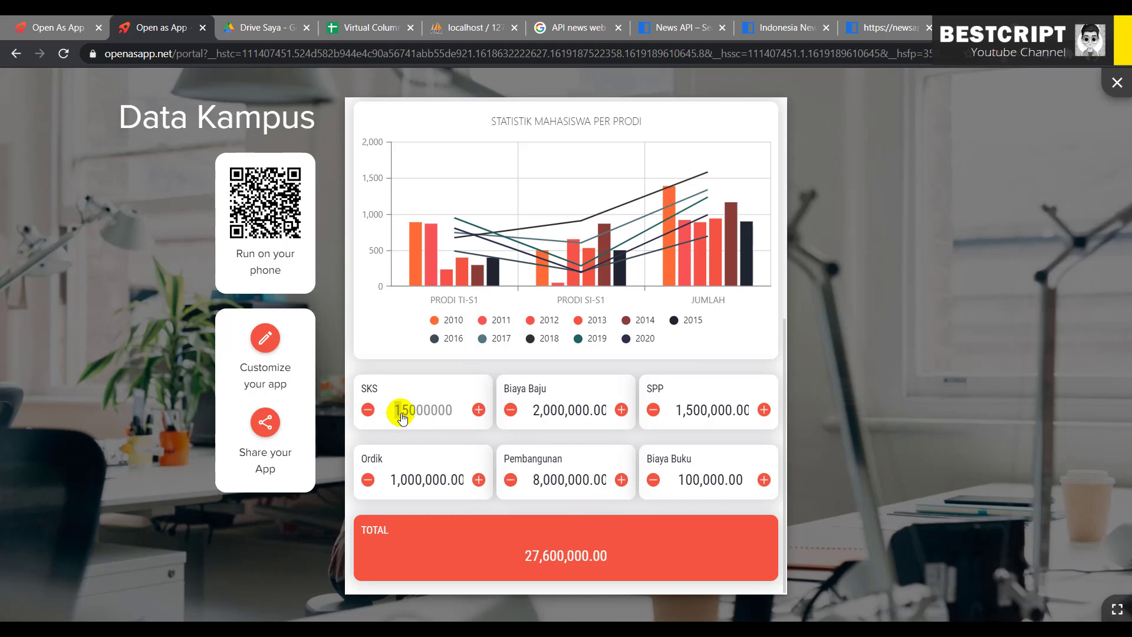
pyautogui.write('45000000')
pyautogui.click(522, 558)
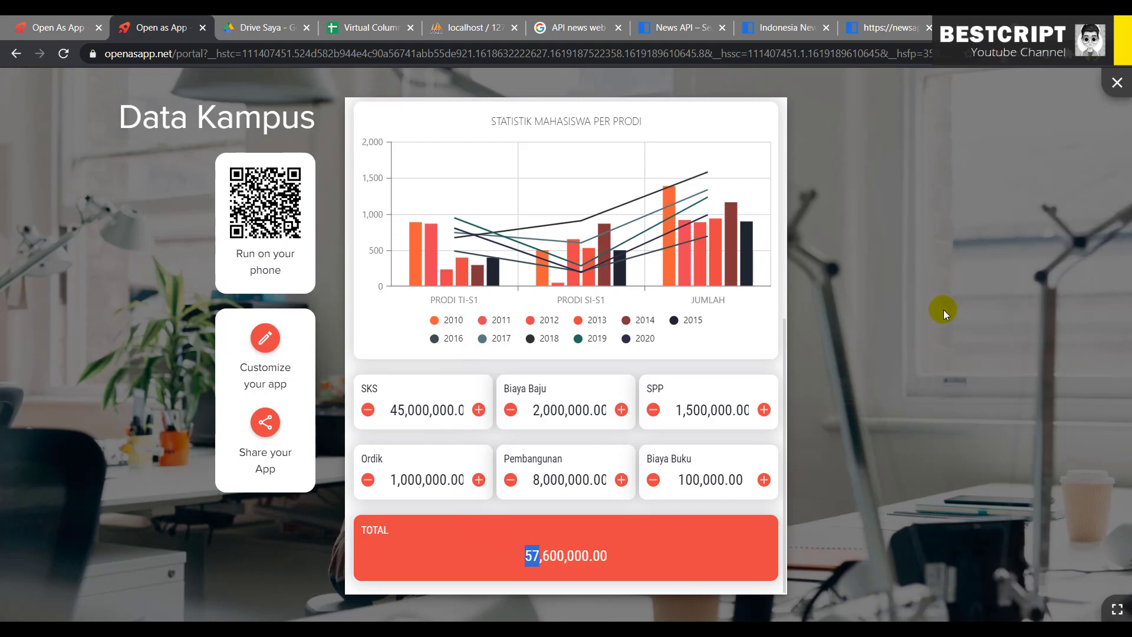
pyautogui.click(1116, 85)
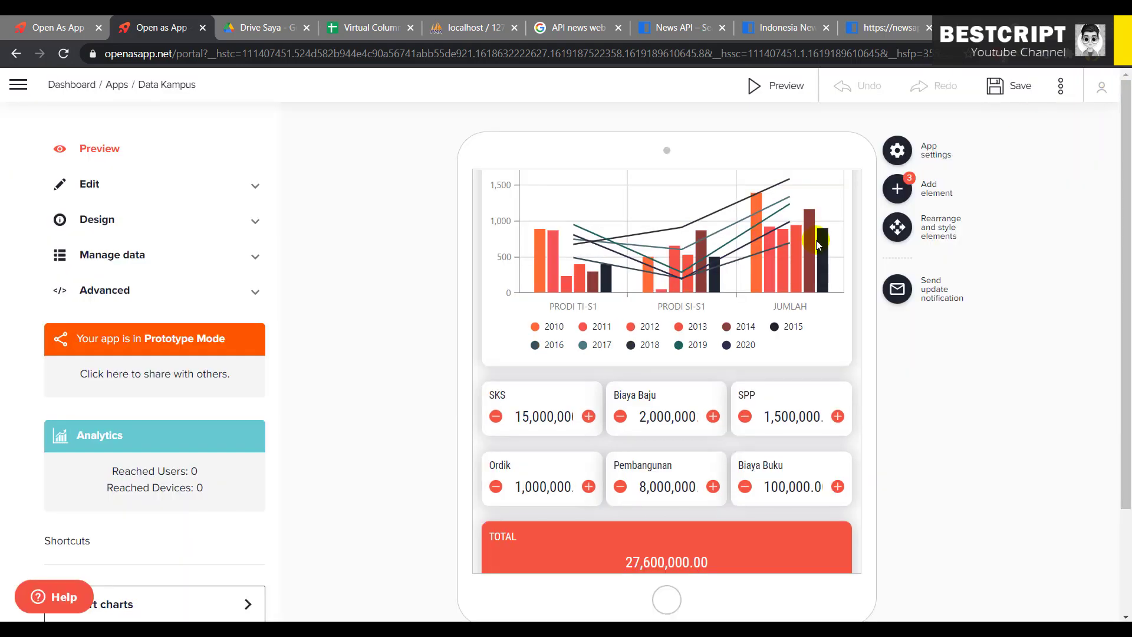
# Rename the Main page as "Chart & Biaya" in the element arrangement settings.
pyautogui.moveTo(773, 427)
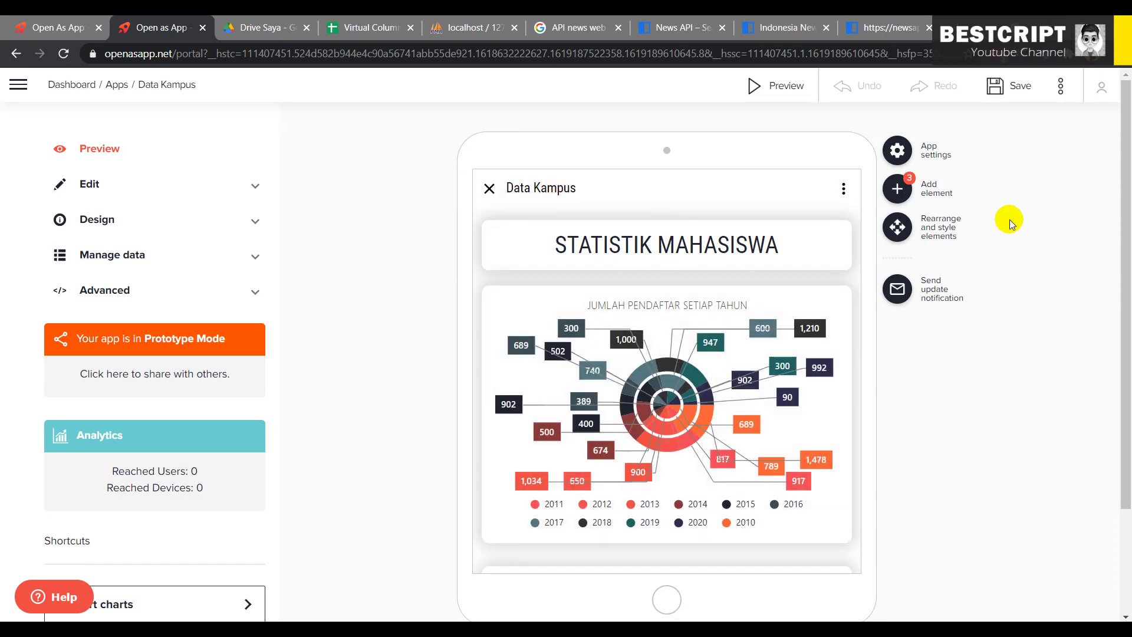
pyautogui.click(898, 229)
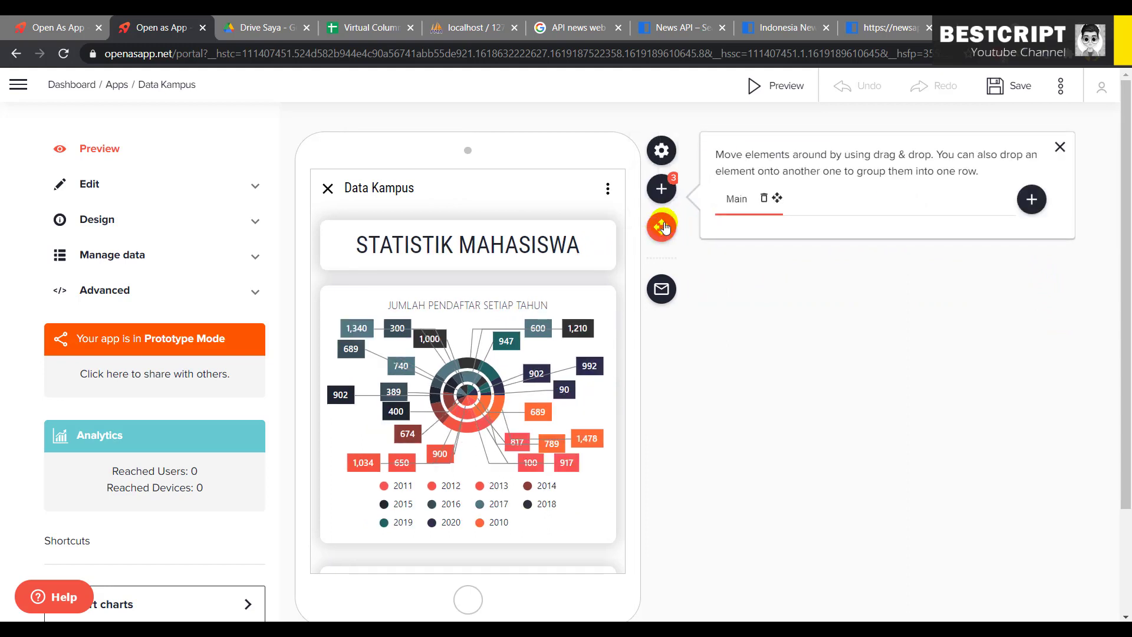
pyautogui.doubleClick(731, 200)
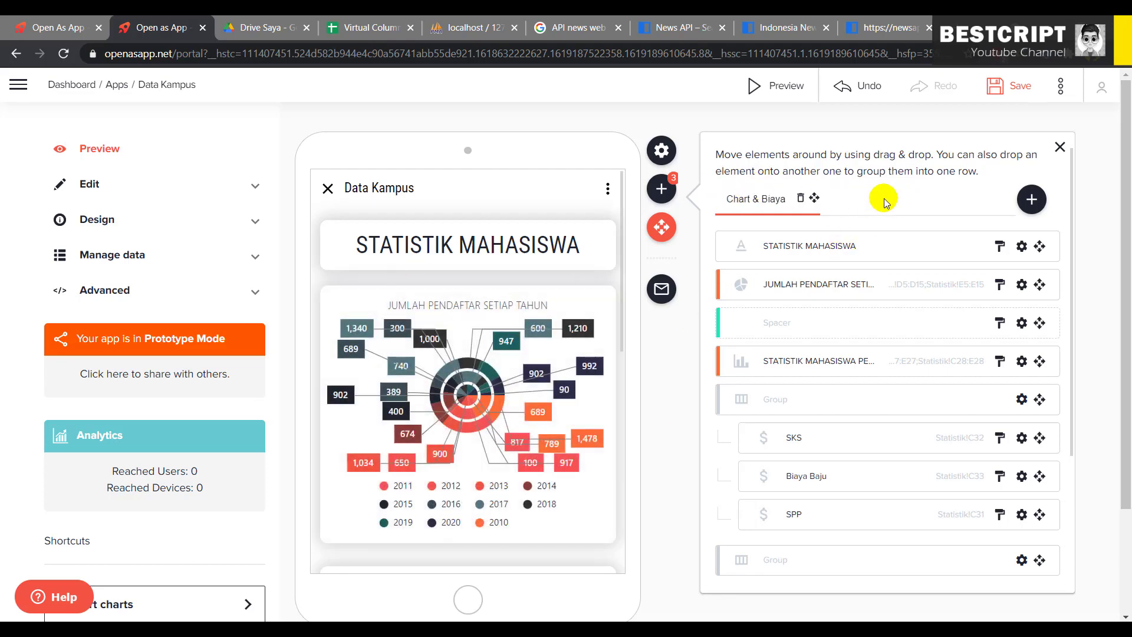
# Add a second page to the app and name it "Mahasiswa".
pyautogui.click(1035, 206)
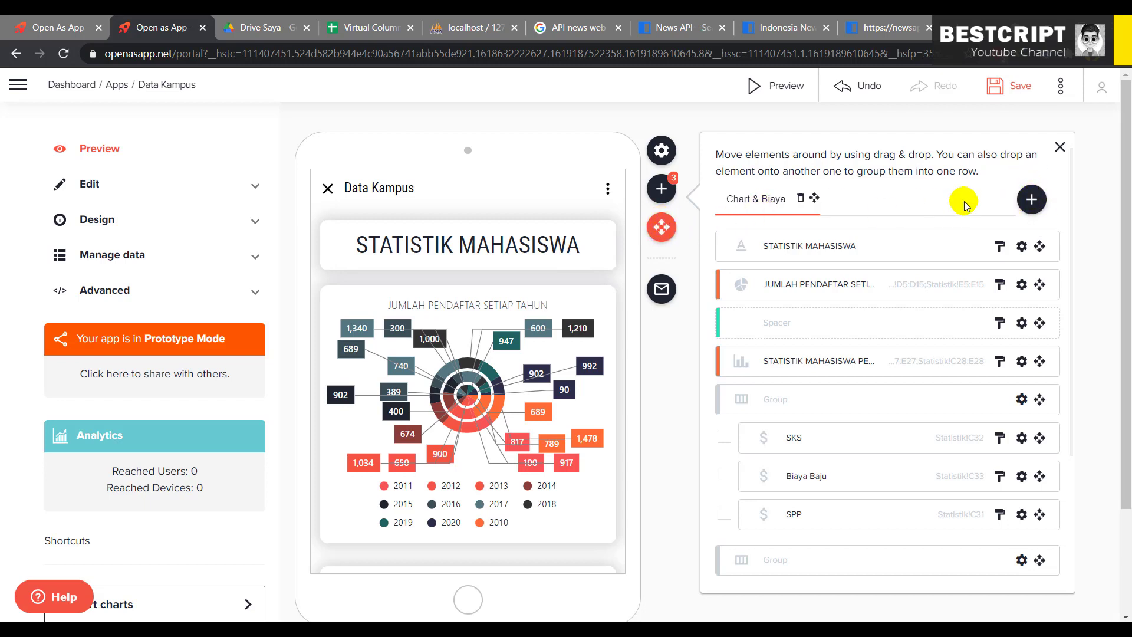
pyautogui.click(1032, 199)
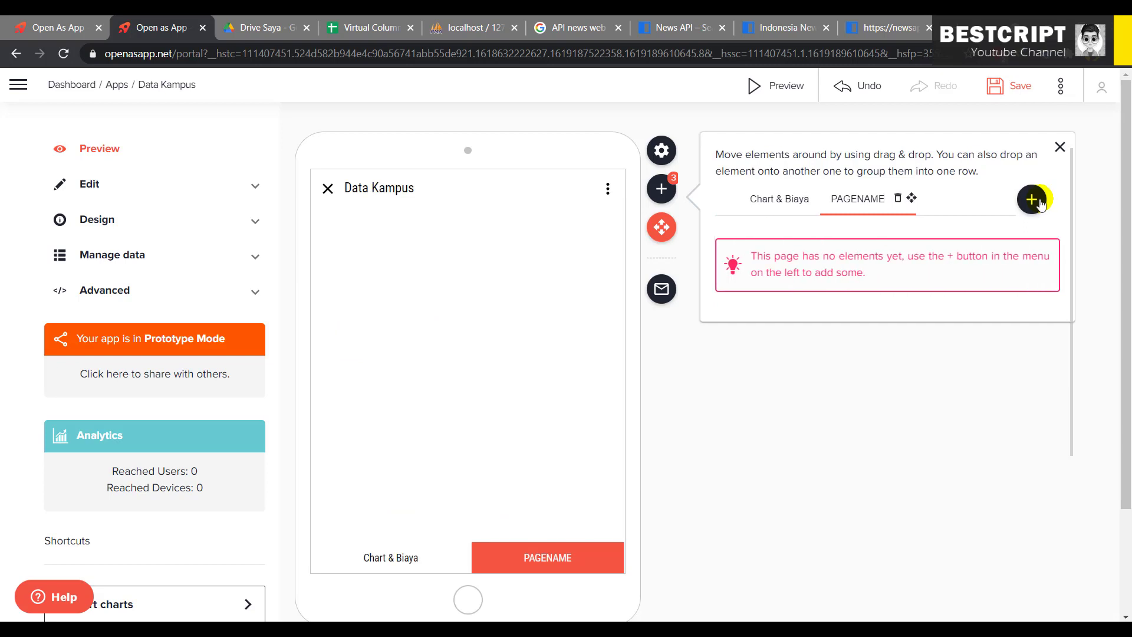
pyautogui.doubleClick(845, 199)
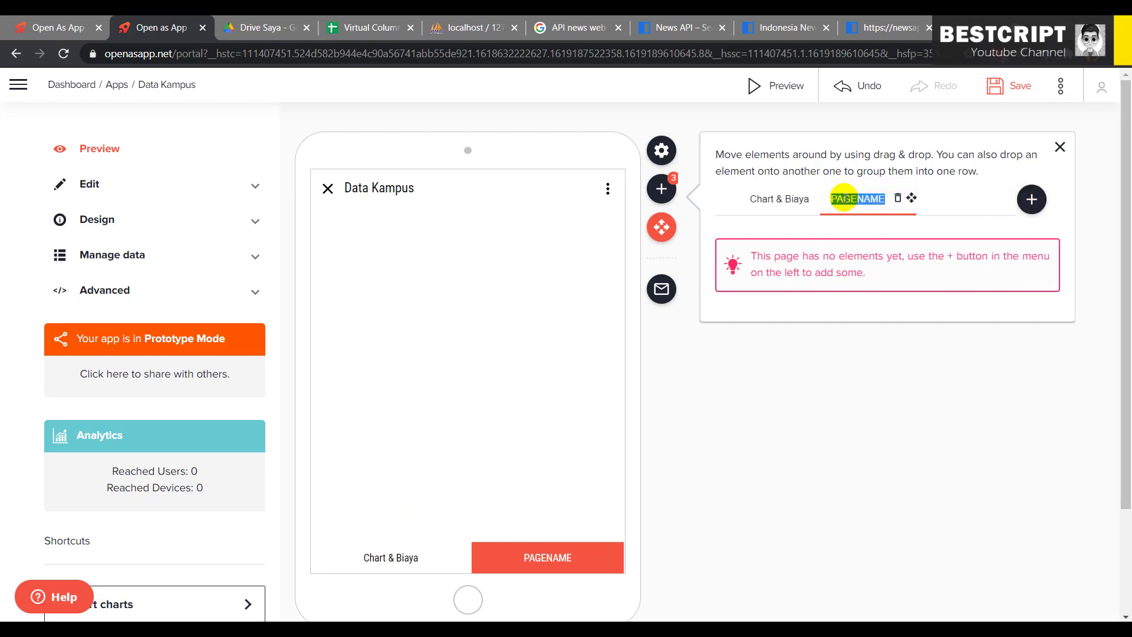
pyautogui.write('Maha')
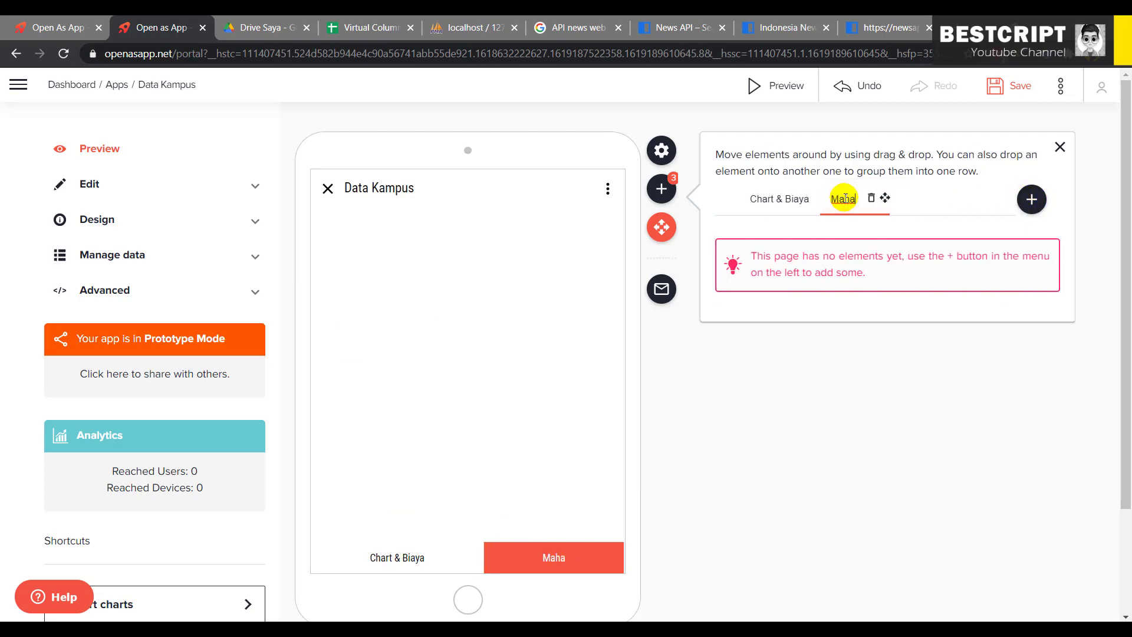
pyautogui.write('siswa')
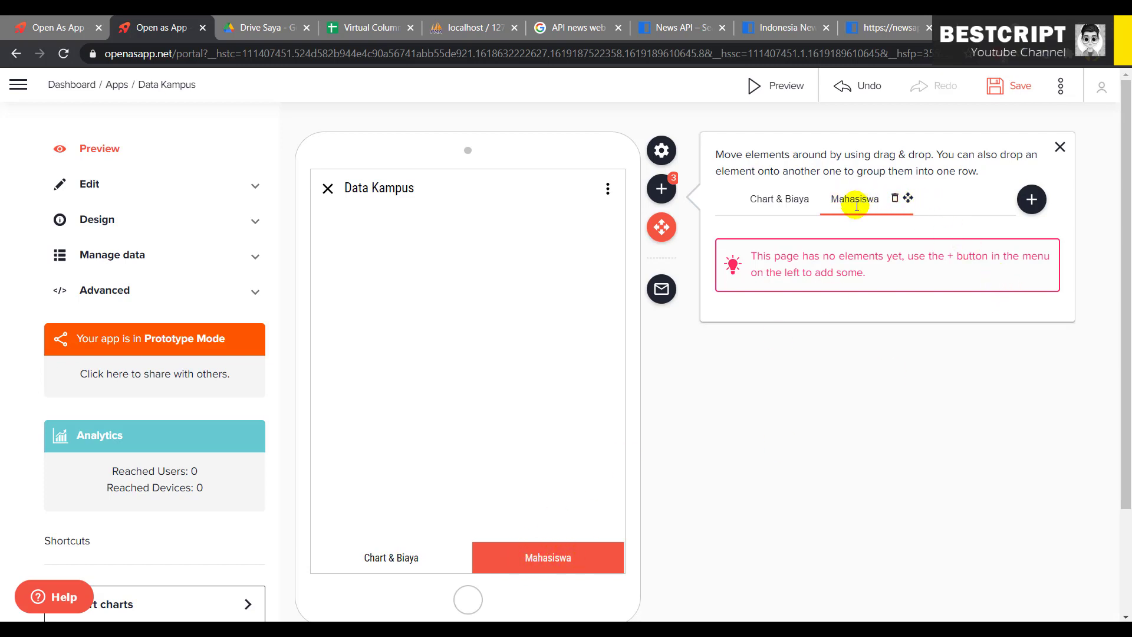
# Add a list to the Mahasiswa page from range A2:F19 of the Mahasiswa sheet.
pyautogui.click(663, 192)
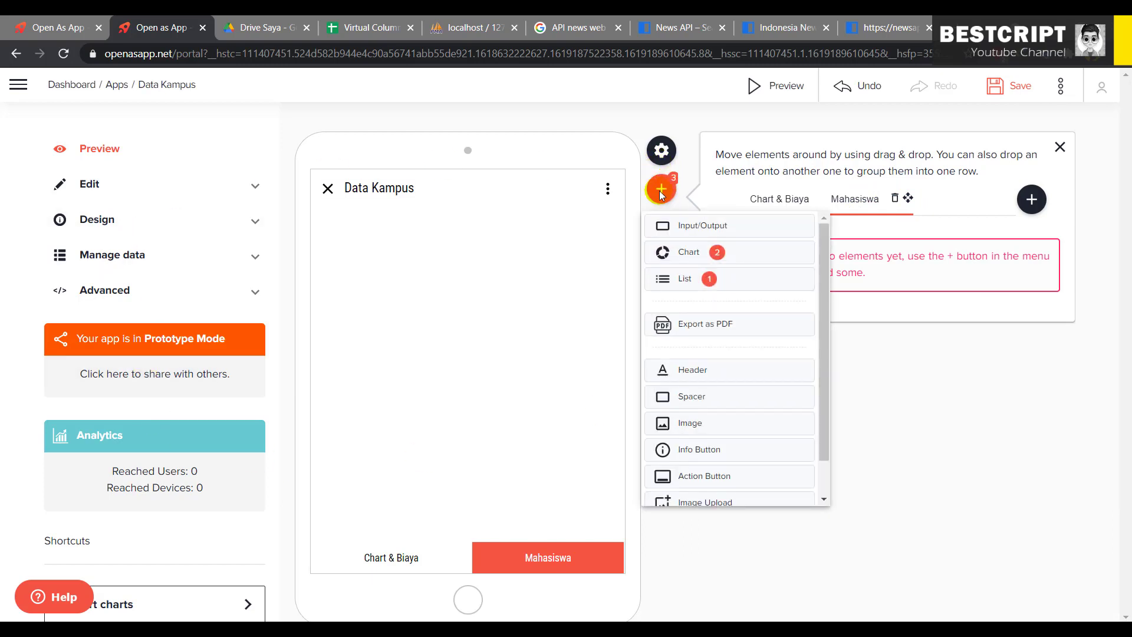
pyautogui.click(695, 280)
pyautogui.scroll(-2, 869, 381)
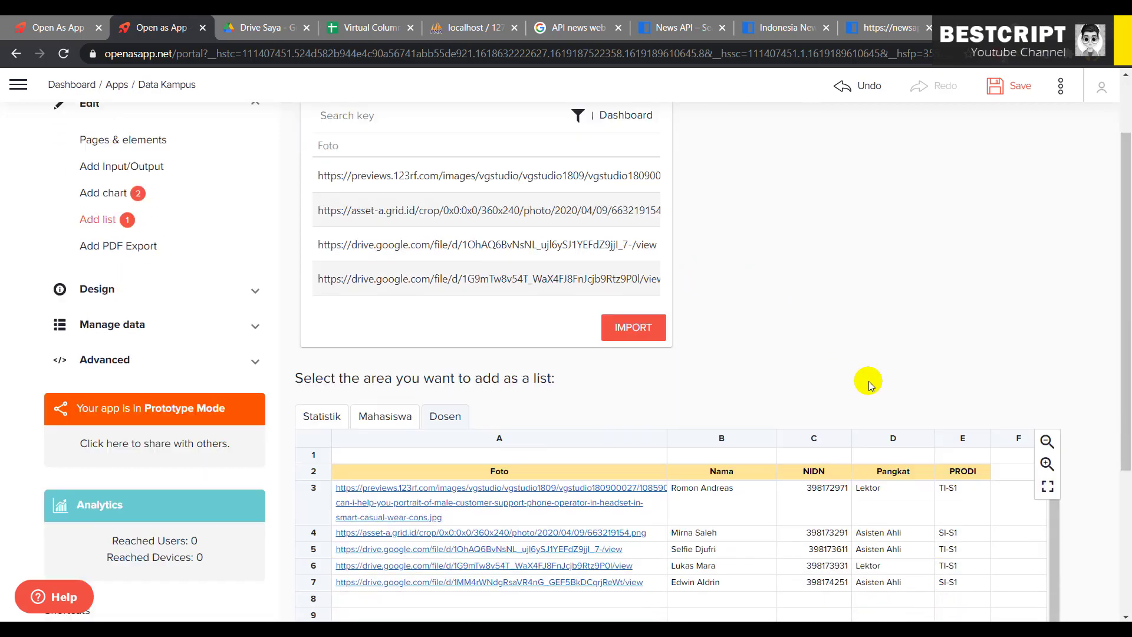
pyautogui.scroll(-3, 869, 381)
pyautogui.click(375, 209)
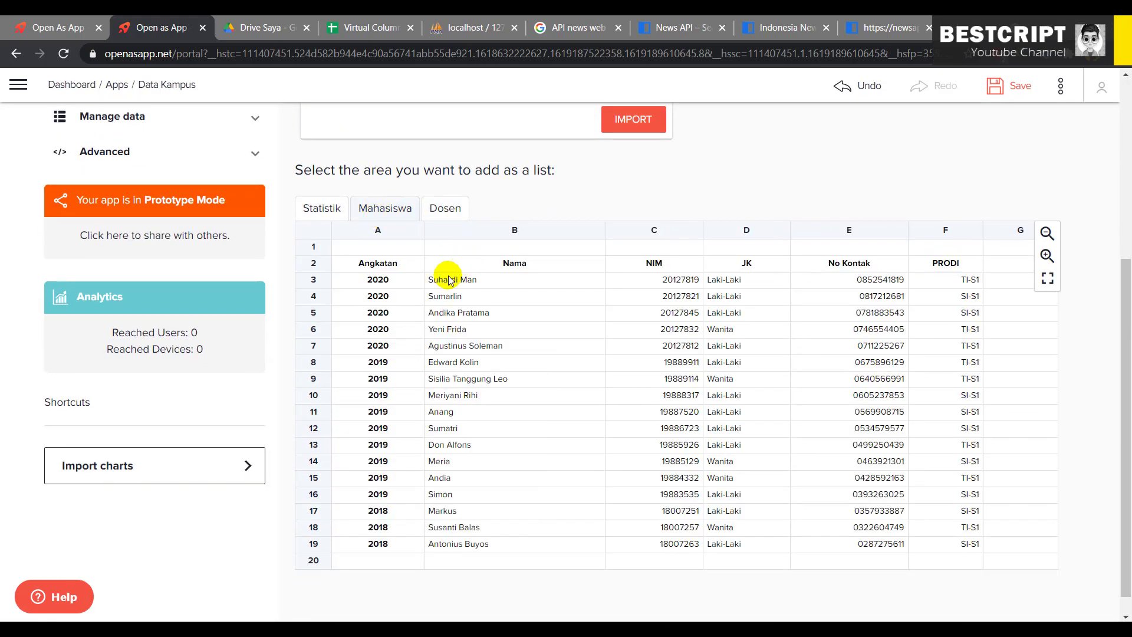
pyautogui.moveTo(351, 269); pyautogui.dragTo(934, 547)
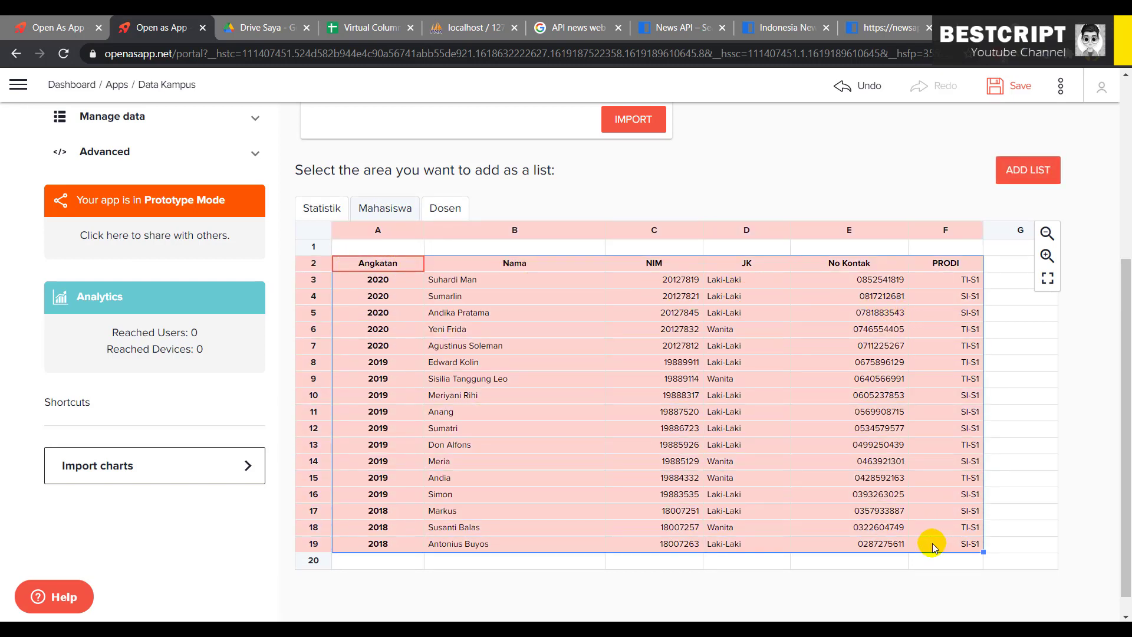
pyautogui.click(1025, 177)
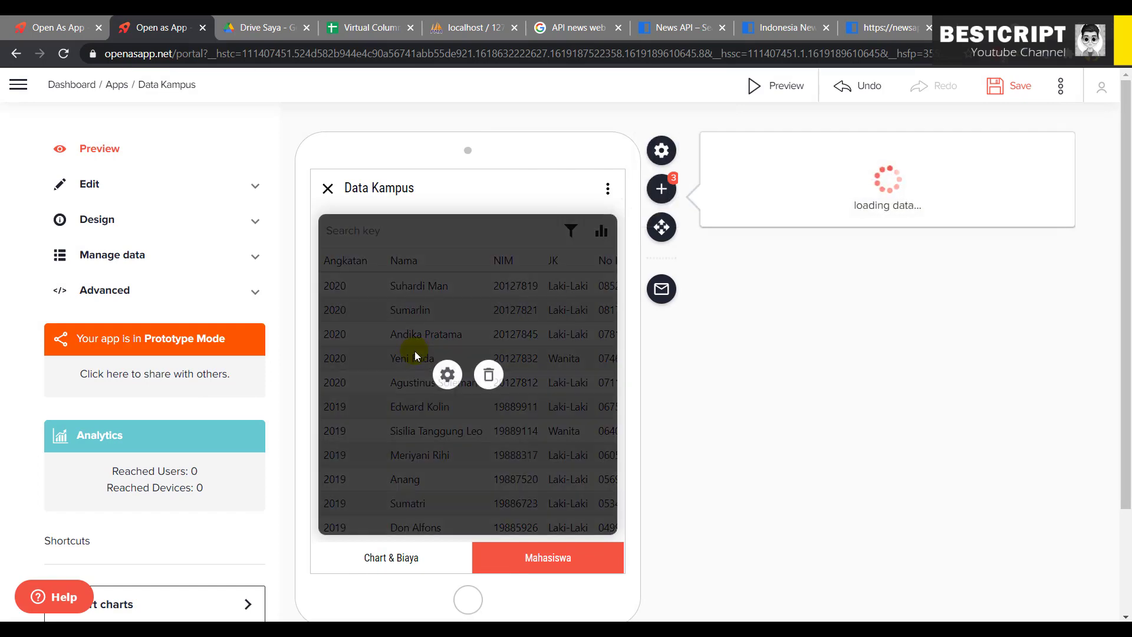
# Group the student list by the Angkatan column and save the app.
pyautogui.scroll(-2, 551, 386)
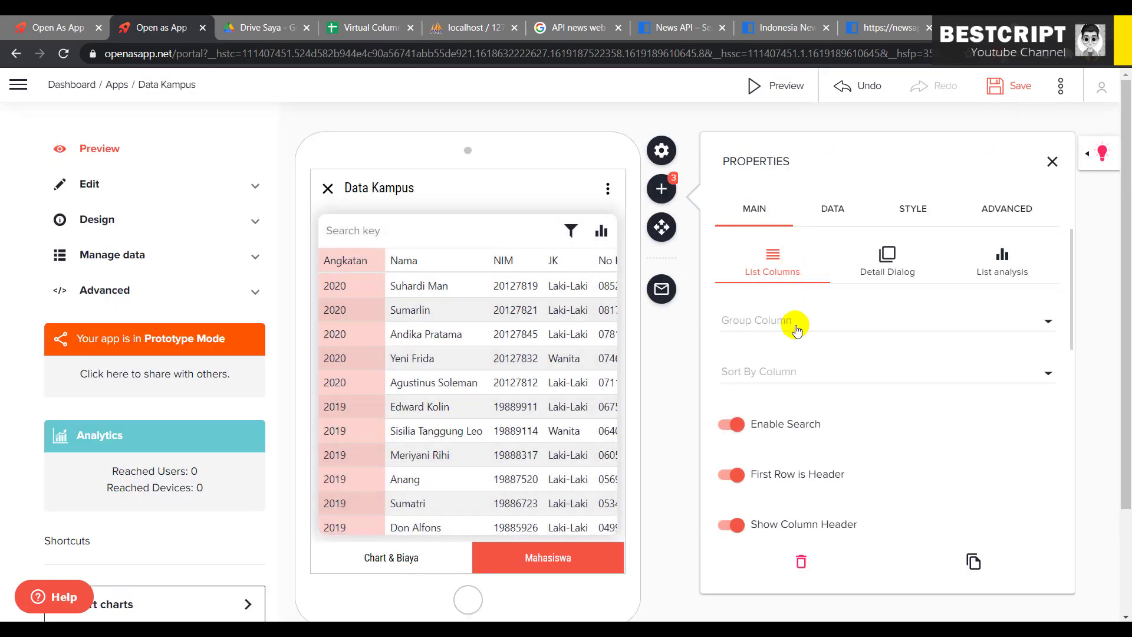
pyautogui.click(798, 322)
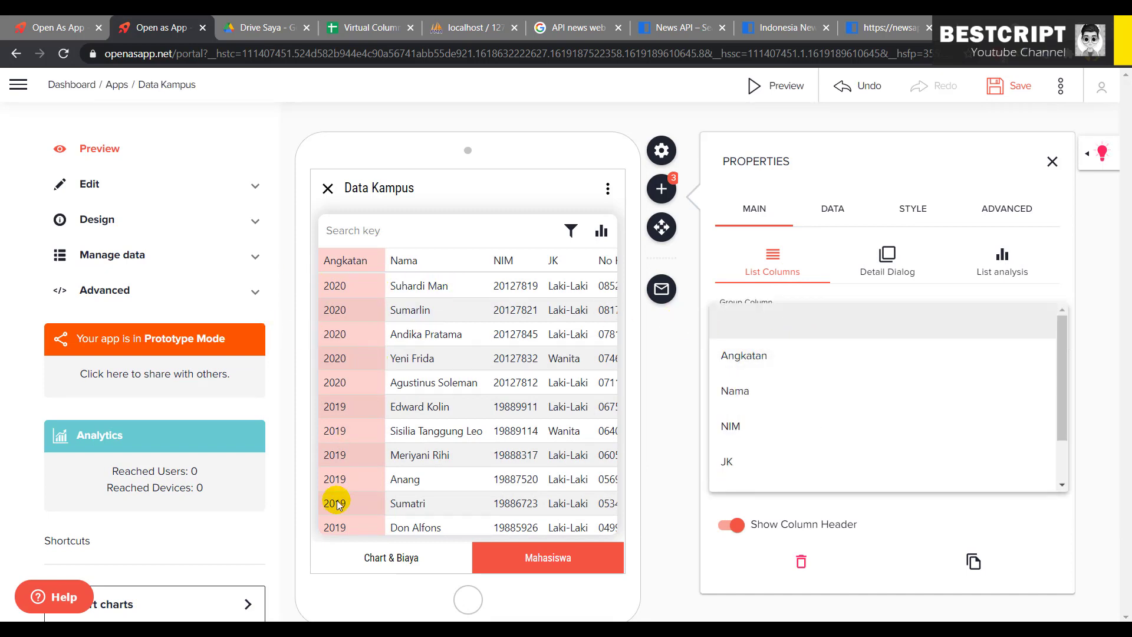
pyautogui.click(746, 357)
pyautogui.moveTo(366, 275)
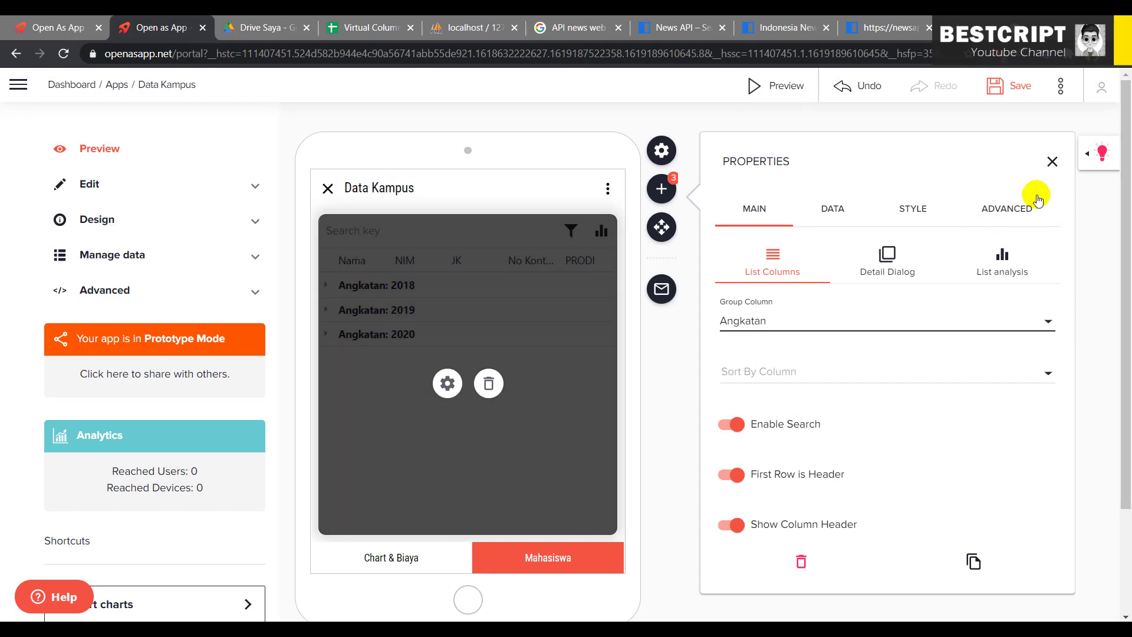
pyautogui.click(1007, 84)
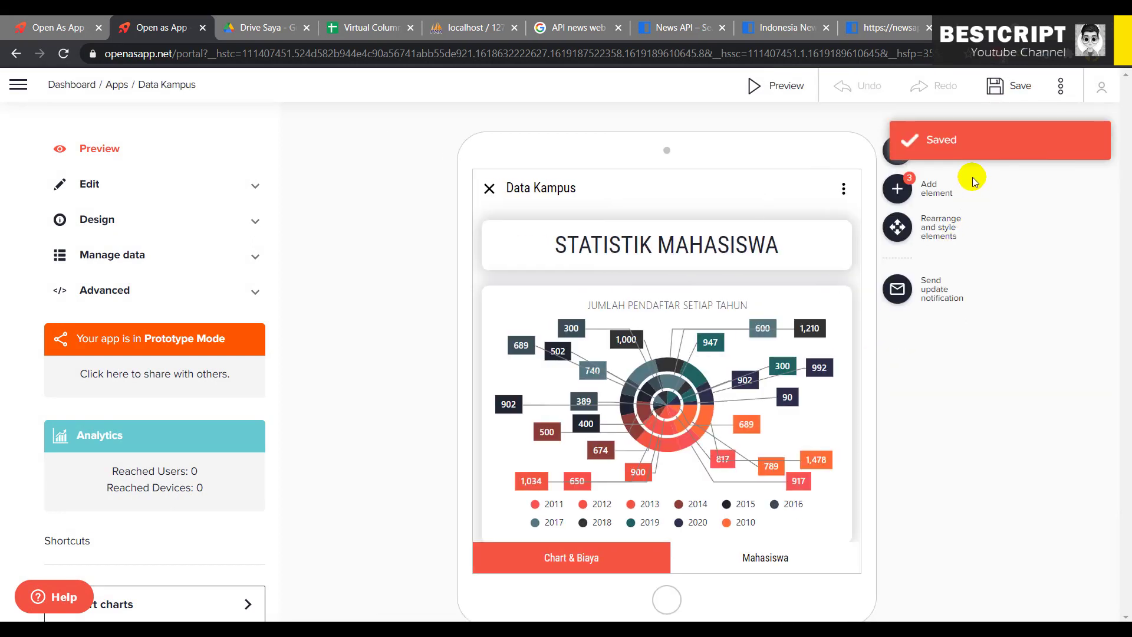
# Open the Mahasiswa page's list properties and show its Detail Dialog settings.
pyautogui.click(768, 559)
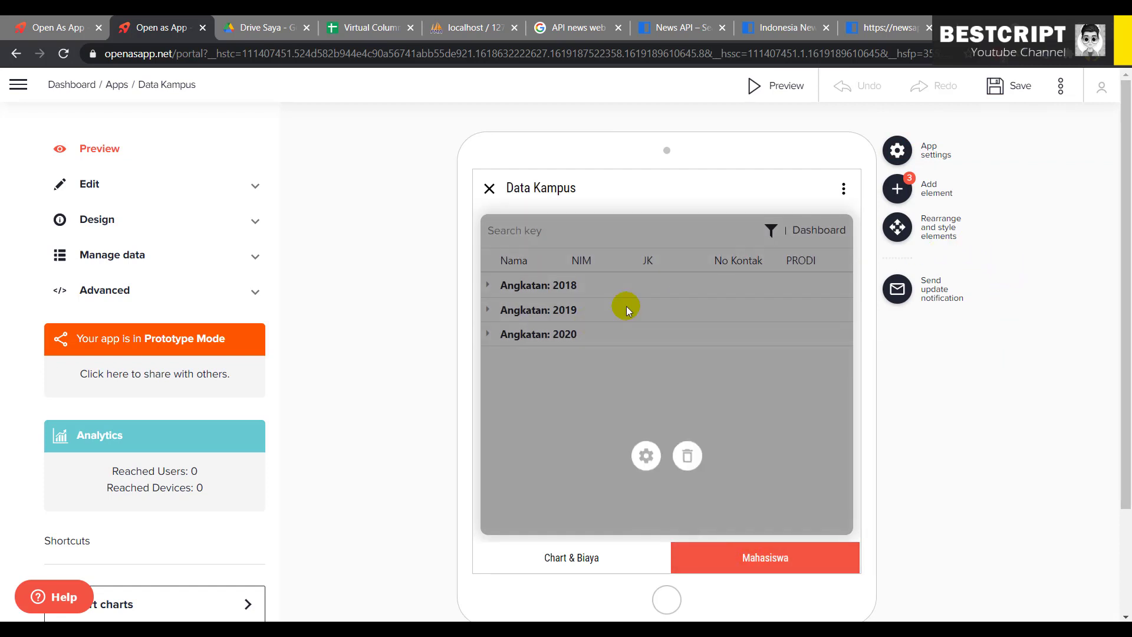
pyautogui.click(647, 373)
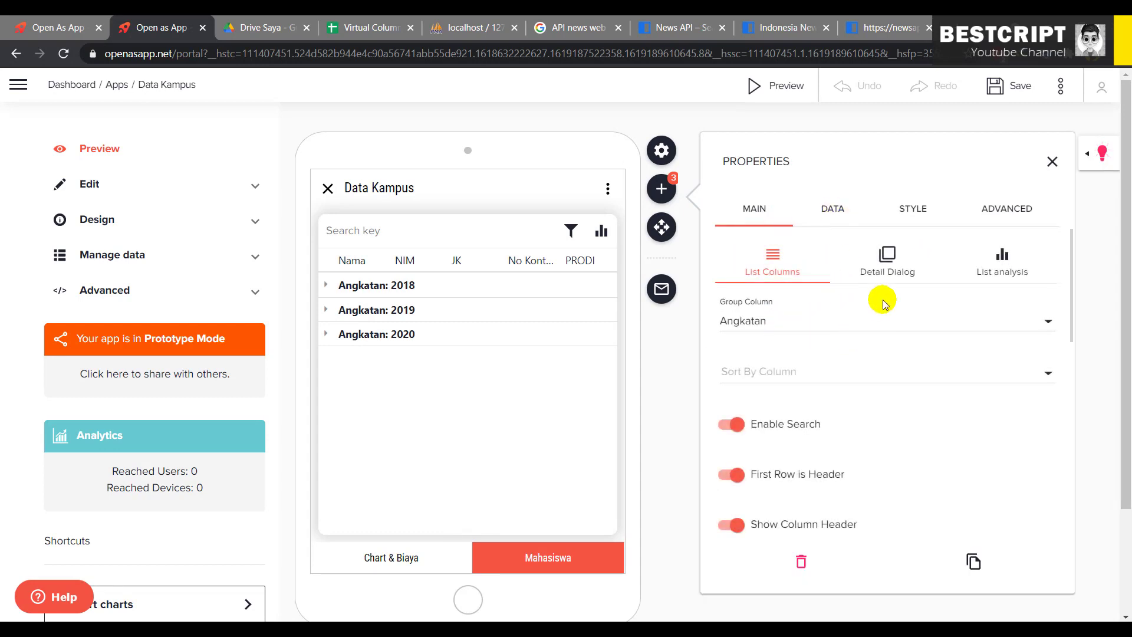
pyautogui.click(883, 268)
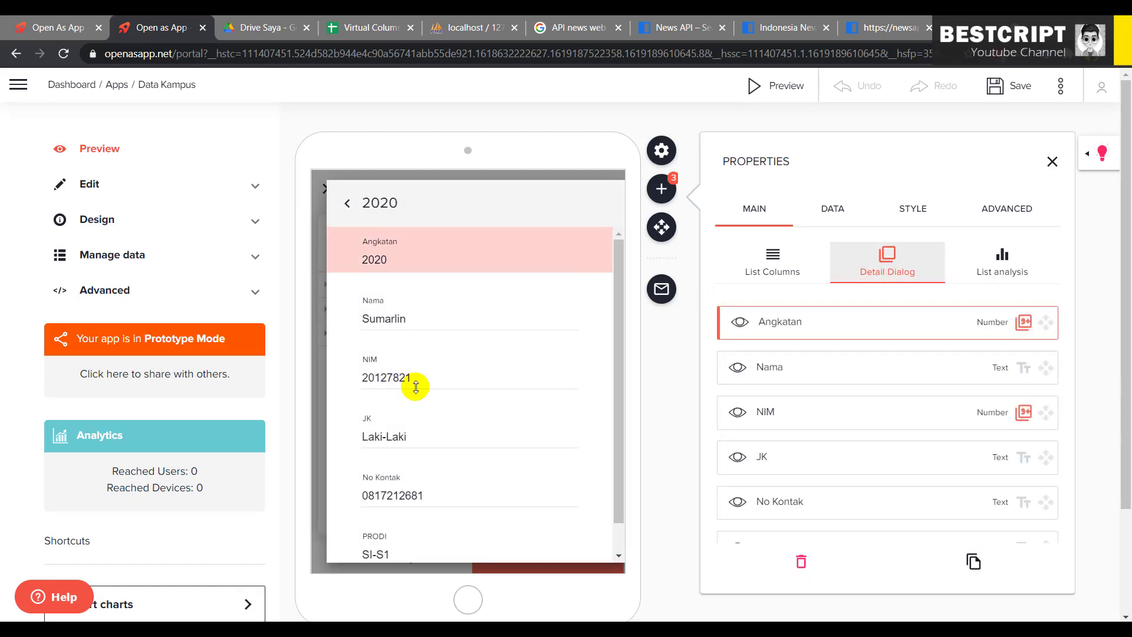
# Try hiding the PRODI and No Kontak columns in the detail dialog, and show both columns again.
pyautogui.scroll(-1, 413, 472)
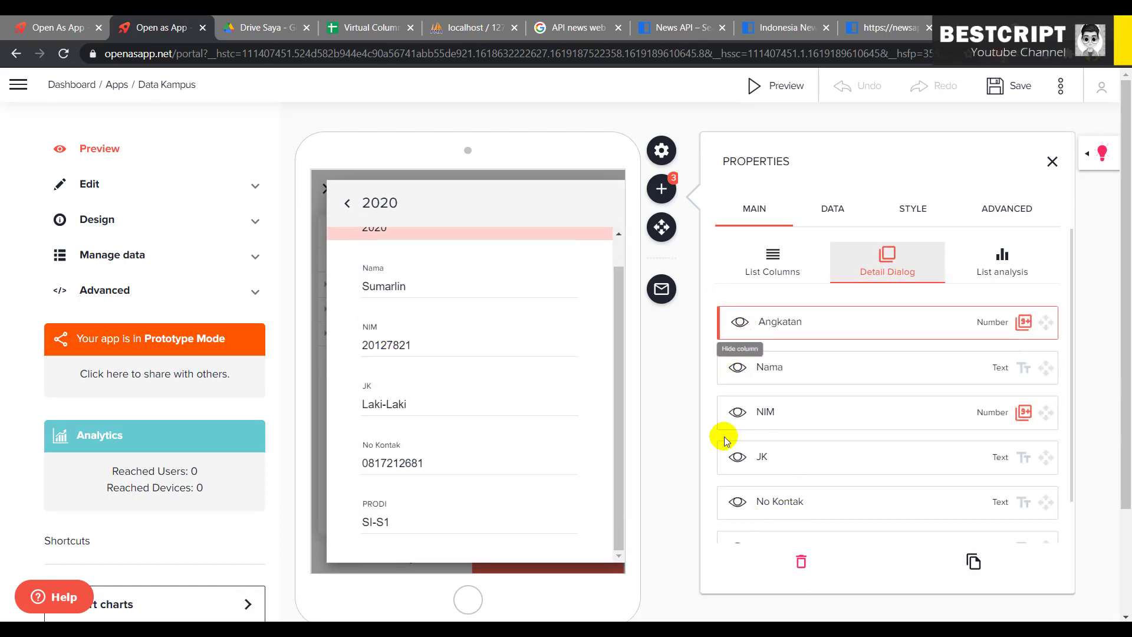
pyautogui.scroll(-1, 735, 519)
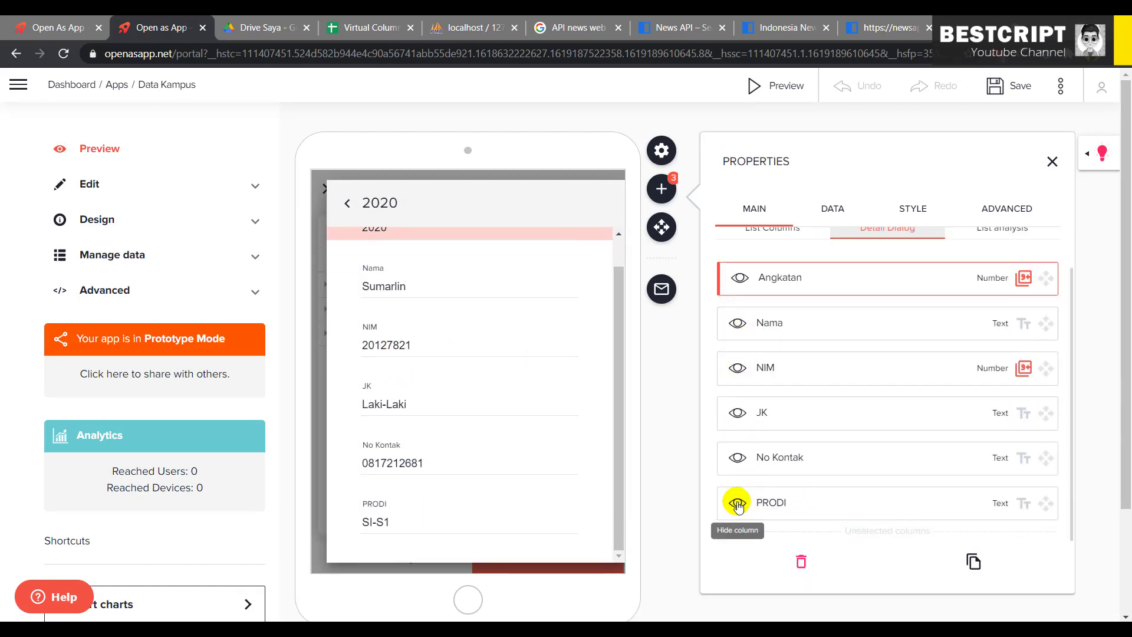
pyautogui.click(738, 505)
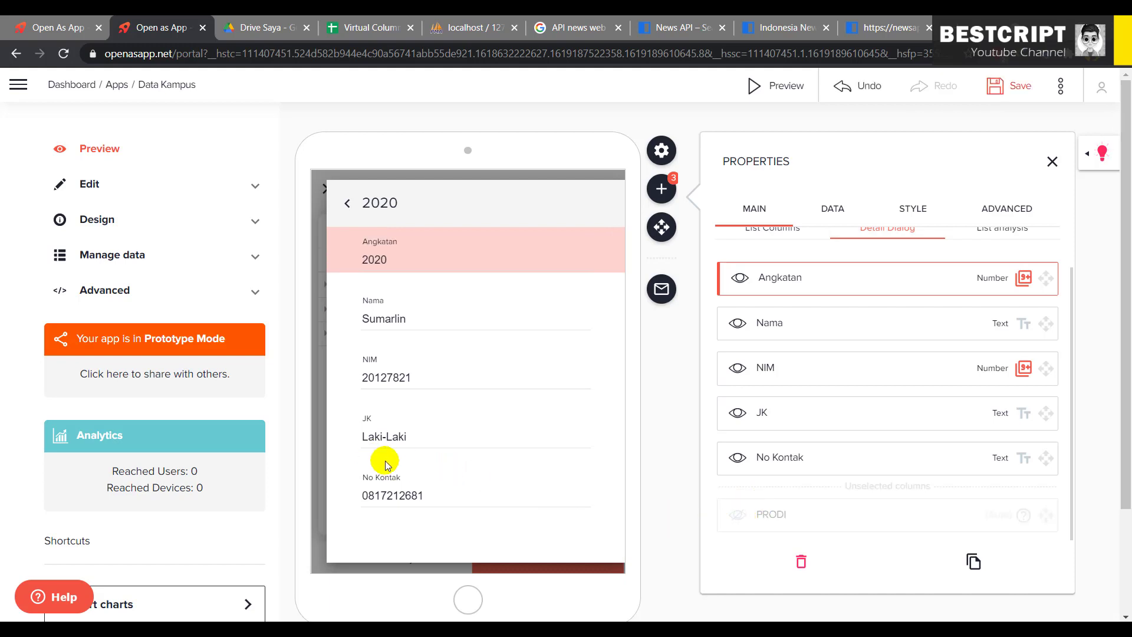
pyautogui.click(737, 459)
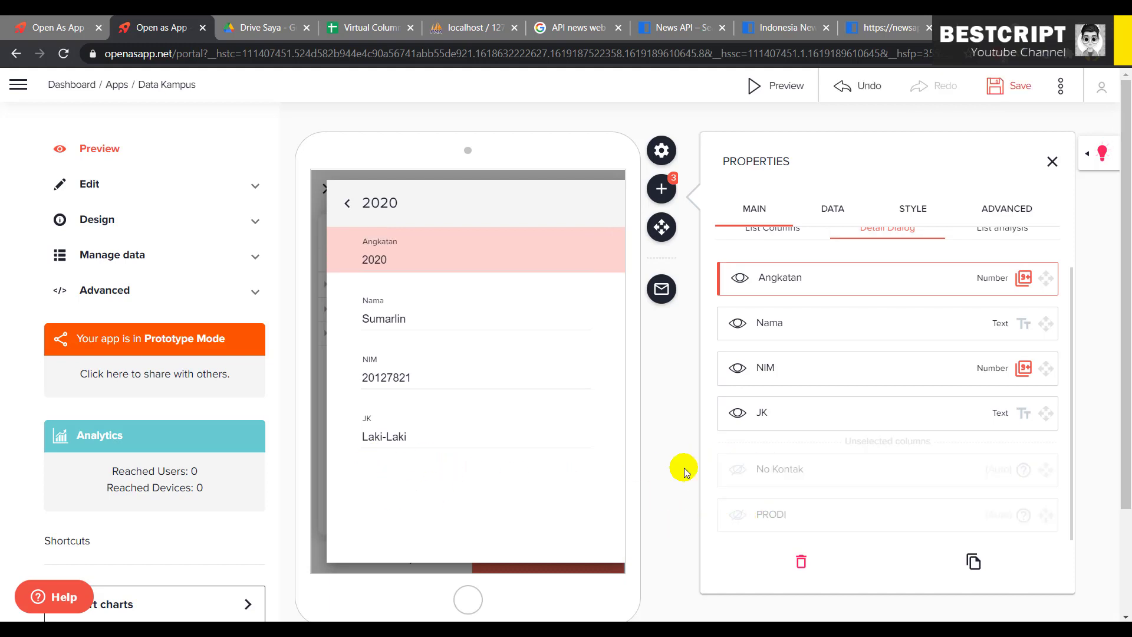
pyautogui.click(738, 469)
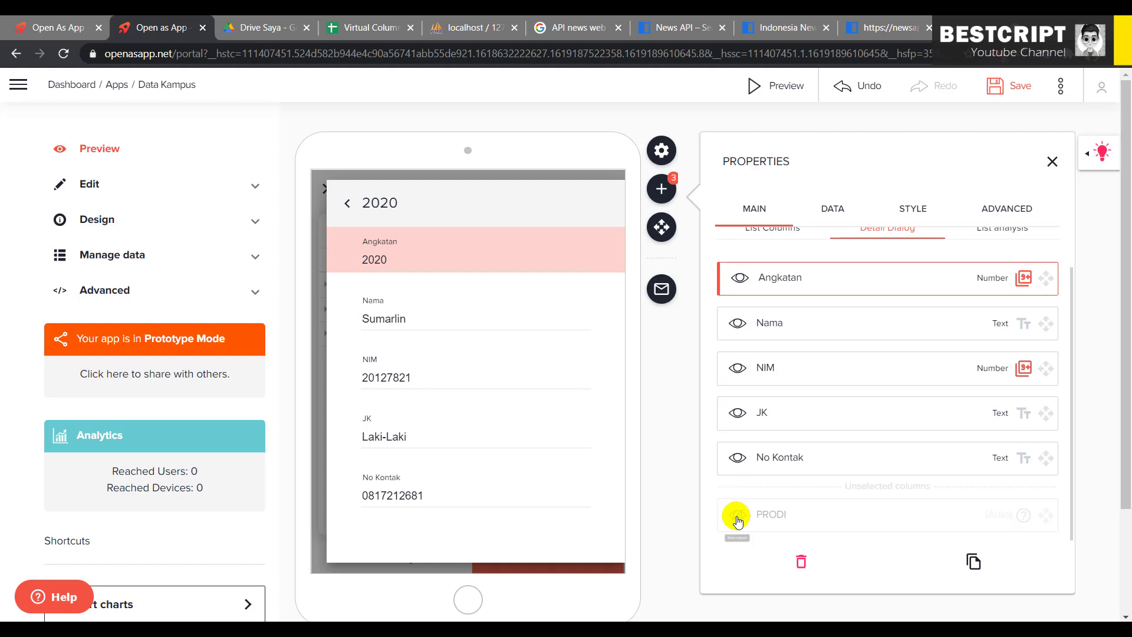
pyautogui.click(774, 504)
pyautogui.scroll(1, 998, 327)
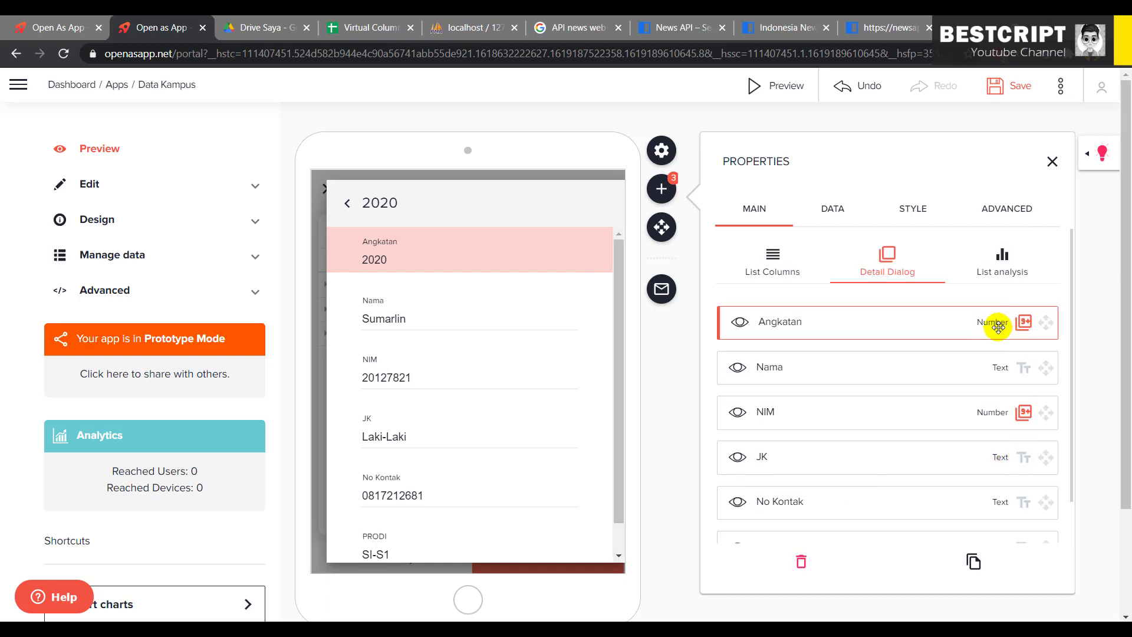
pyautogui.click(1025, 414)
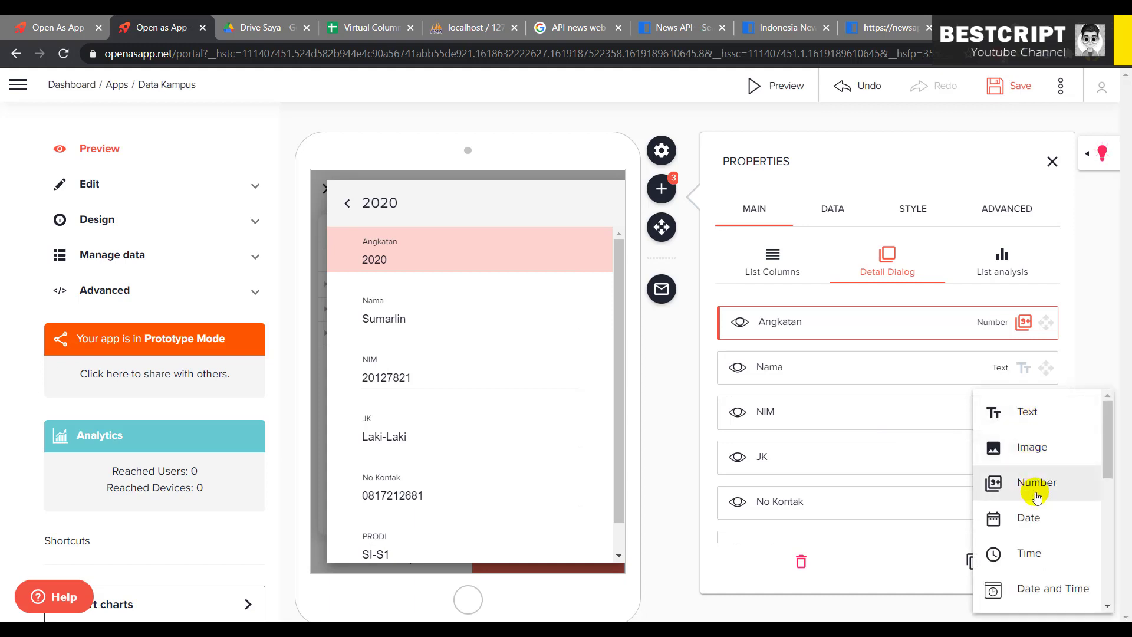
pyautogui.scroll(-1, 1038, 472)
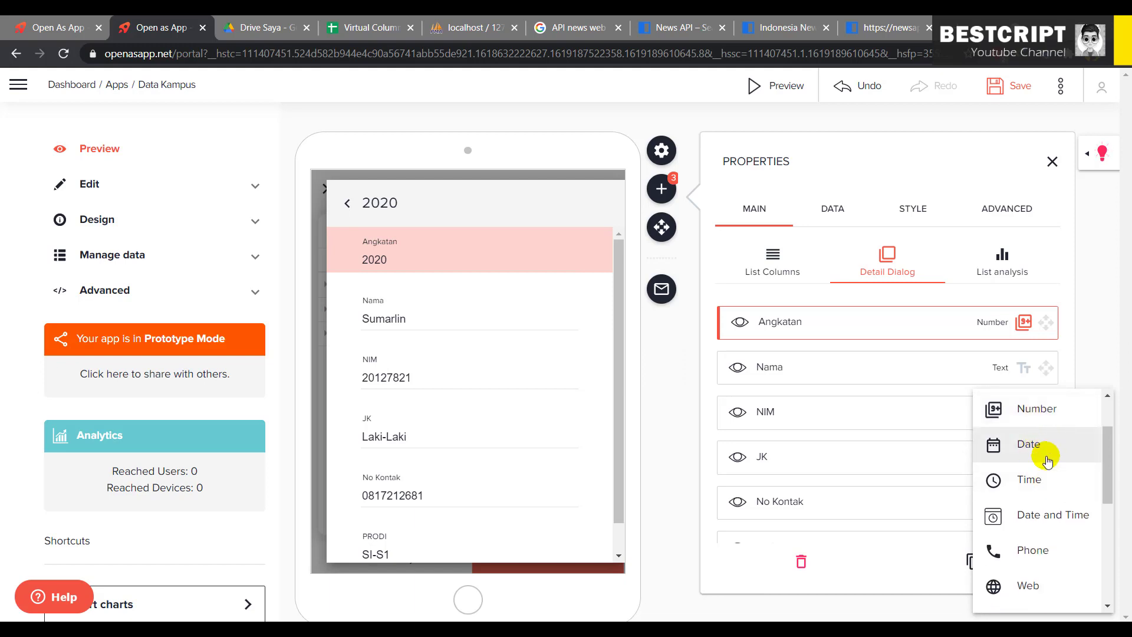
pyautogui.scroll(-2, 1042, 513)
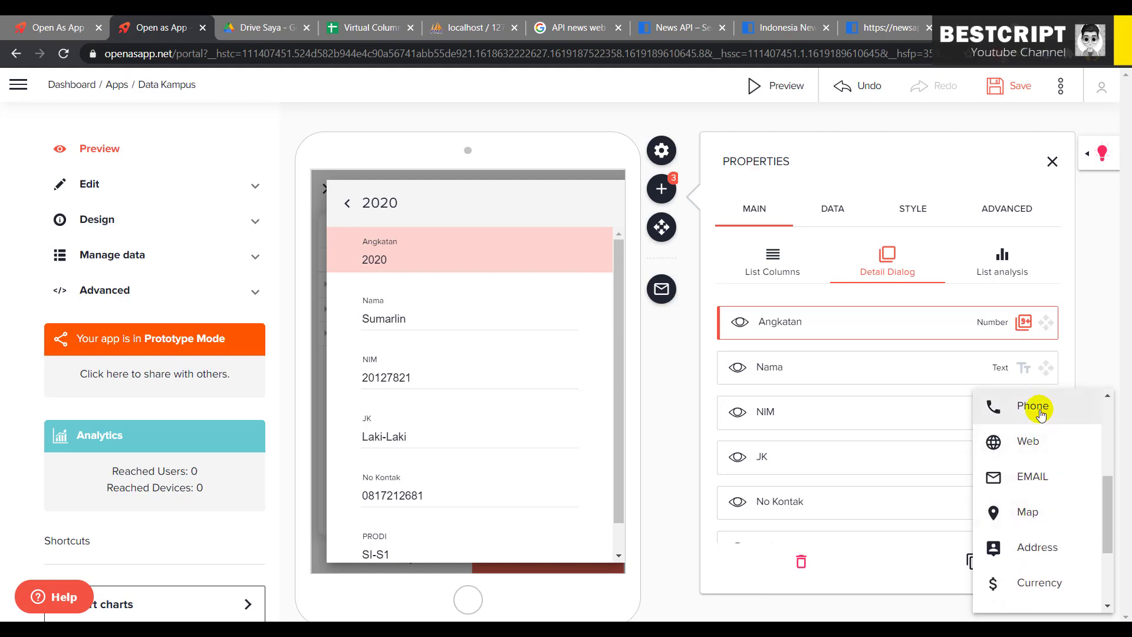
pyautogui.click(889, 479)
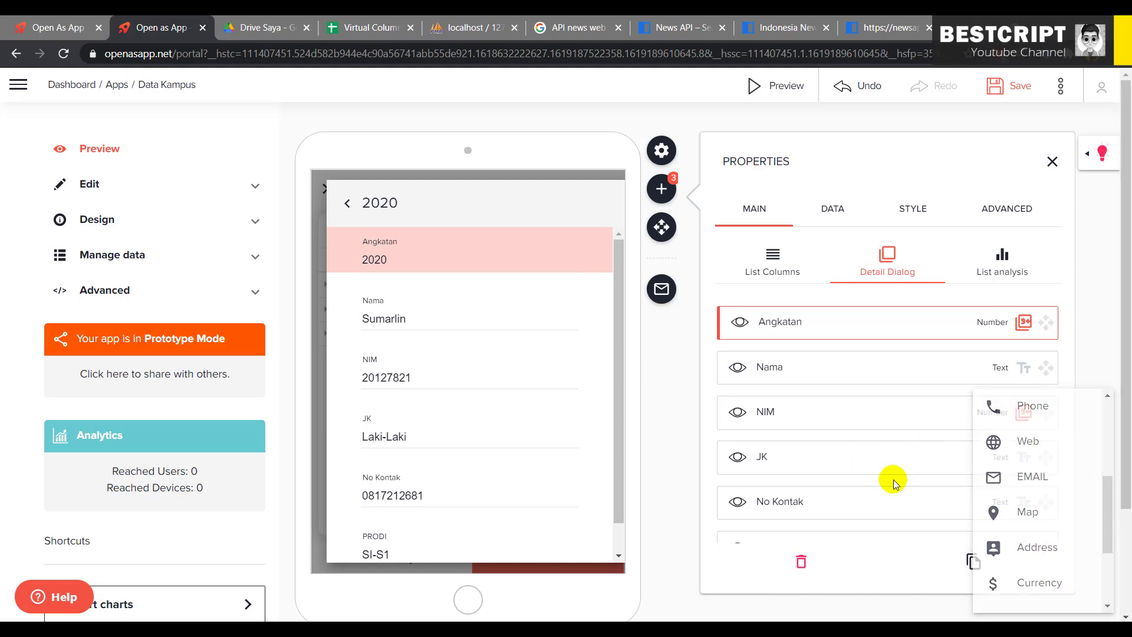
# Set the No Kontak column's data type to Phone in the detail dialog.
pyautogui.click(894, 495)
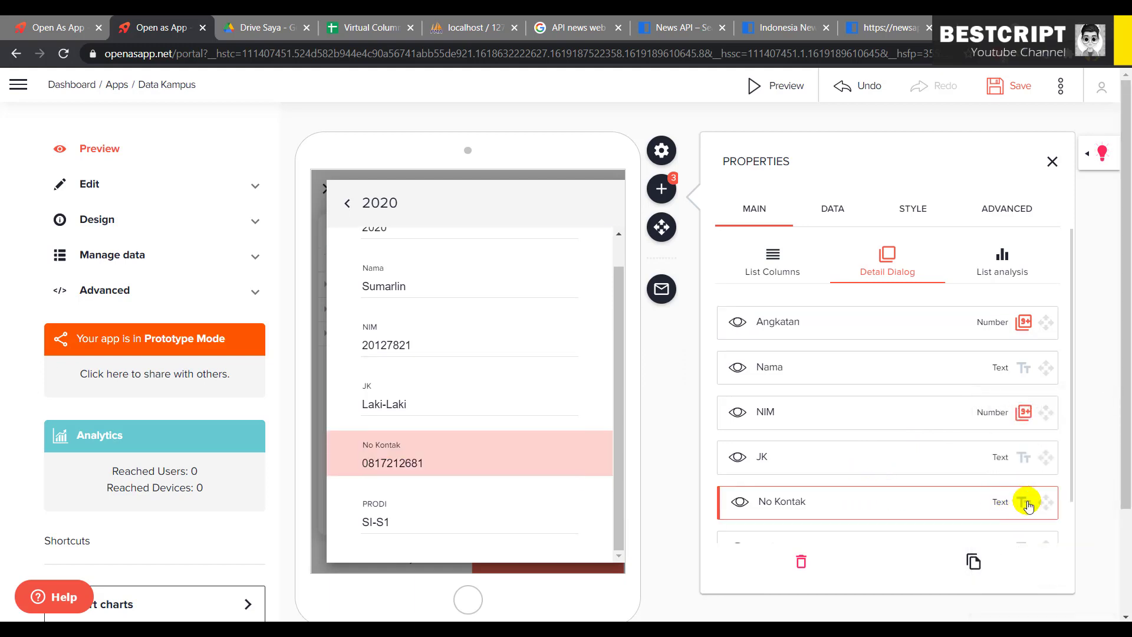
pyautogui.click(1026, 503)
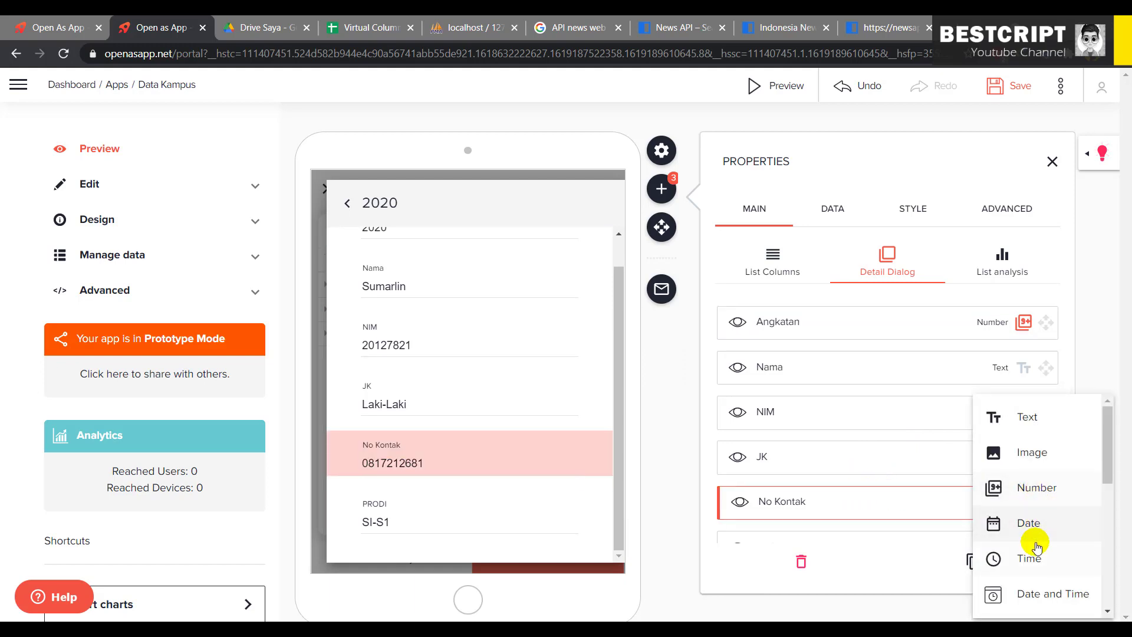
pyautogui.scroll(-4, 1032, 519)
pyautogui.scroll(2, 1029, 503)
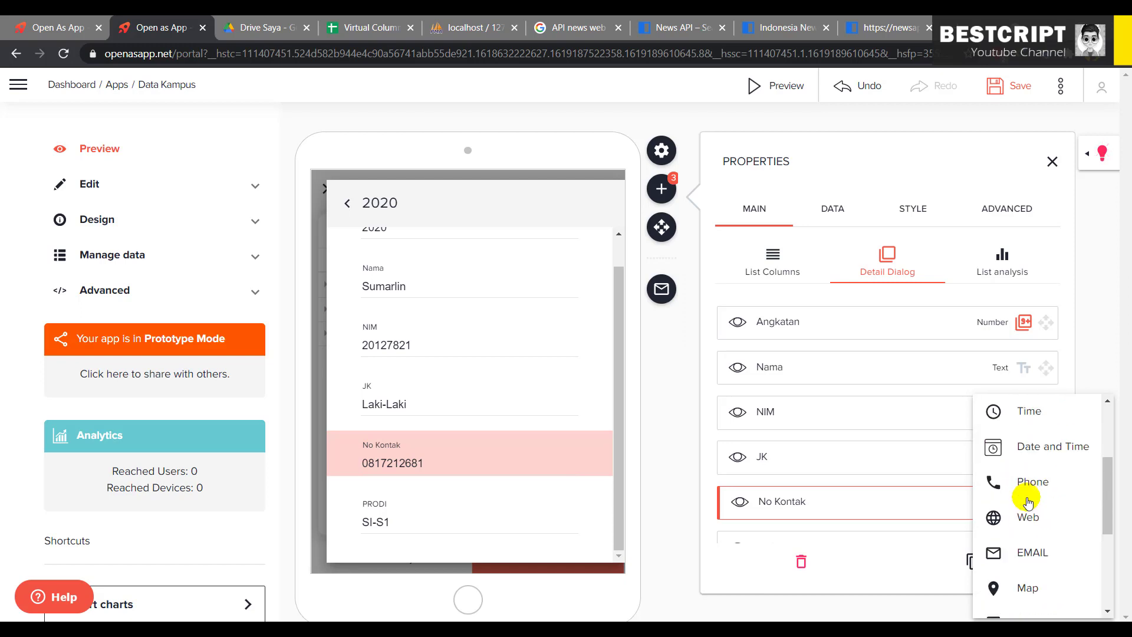
pyautogui.click(1036, 496)
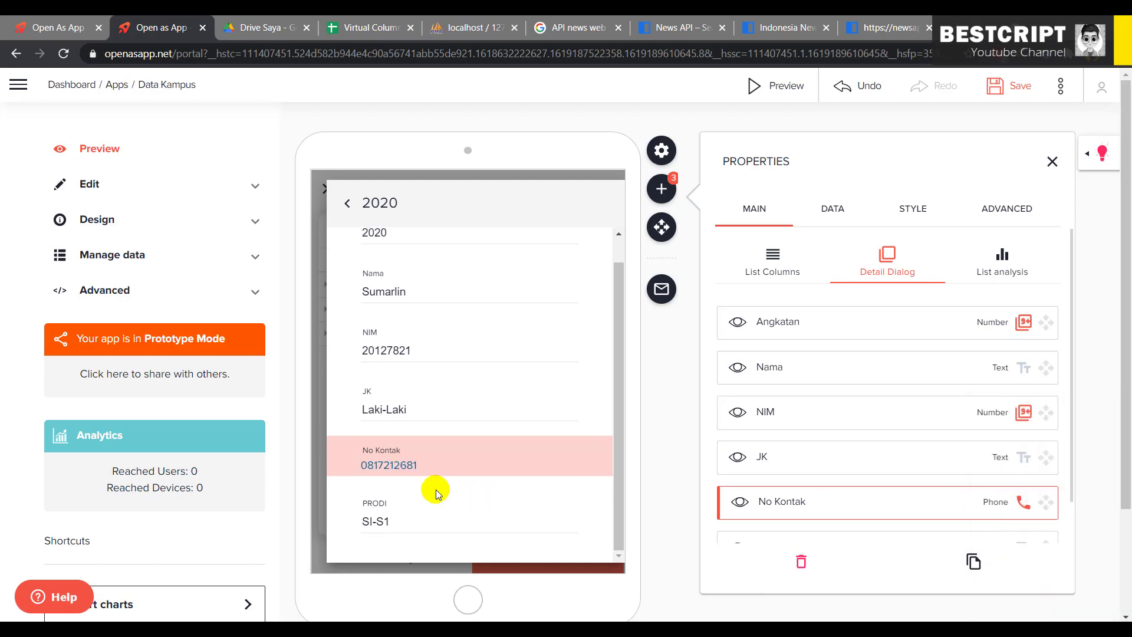
# Test the No Kontak phone link in the detail preview and dismiss the call prompt.
pyautogui.click(404, 467)
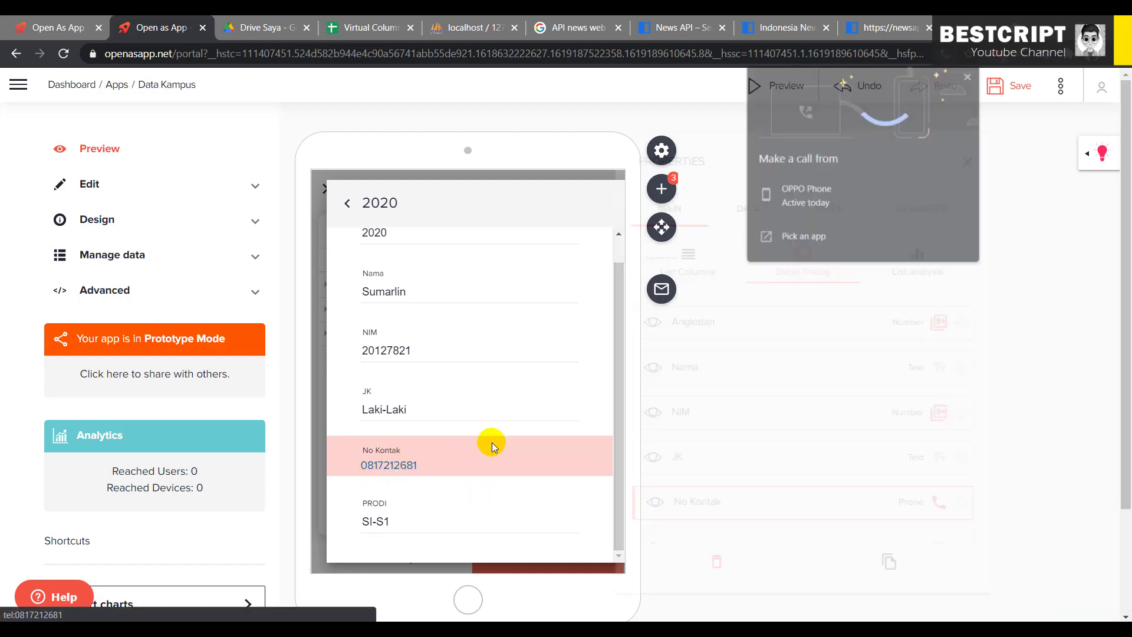
pyautogui.click(1051, 232)
pyautogui.moveTo(638, 387)
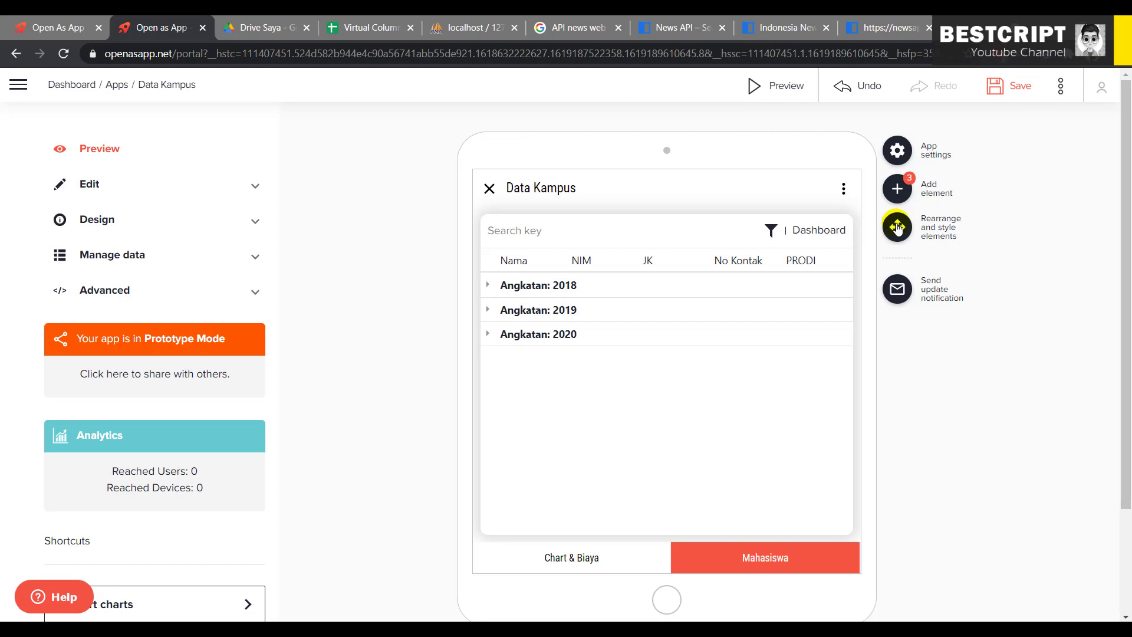
# Reopen the student list's Detail Dialog settings and examine the data types available for the PRODI column.
pyautogui.moveTo(548, 324)
pyautogui.click(644, 377)
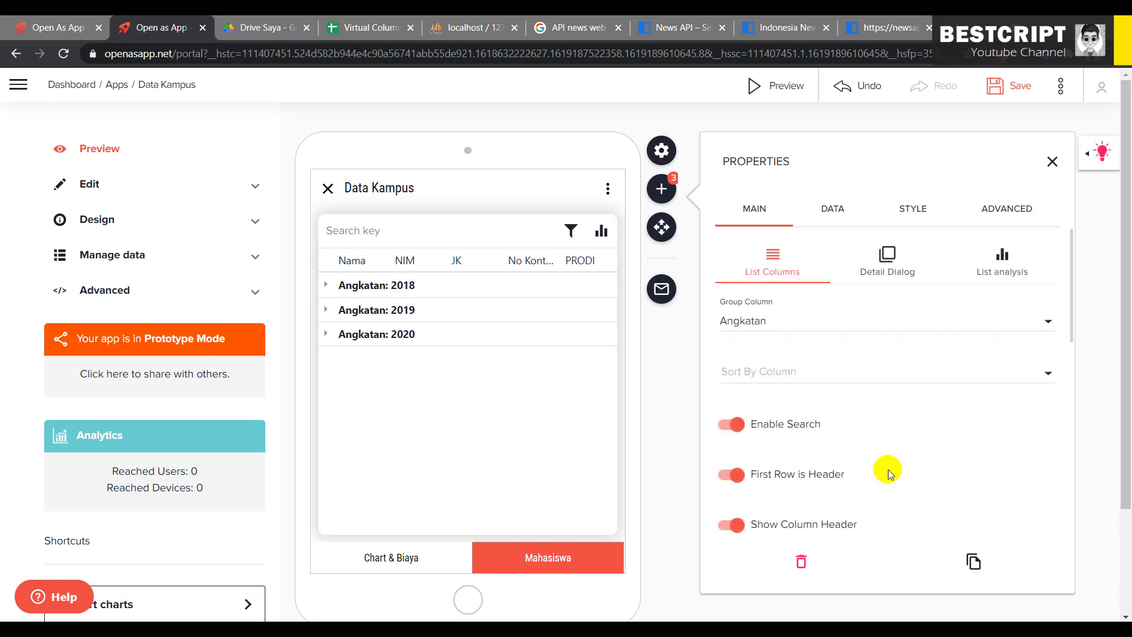
pyautogui.click(887, 256)
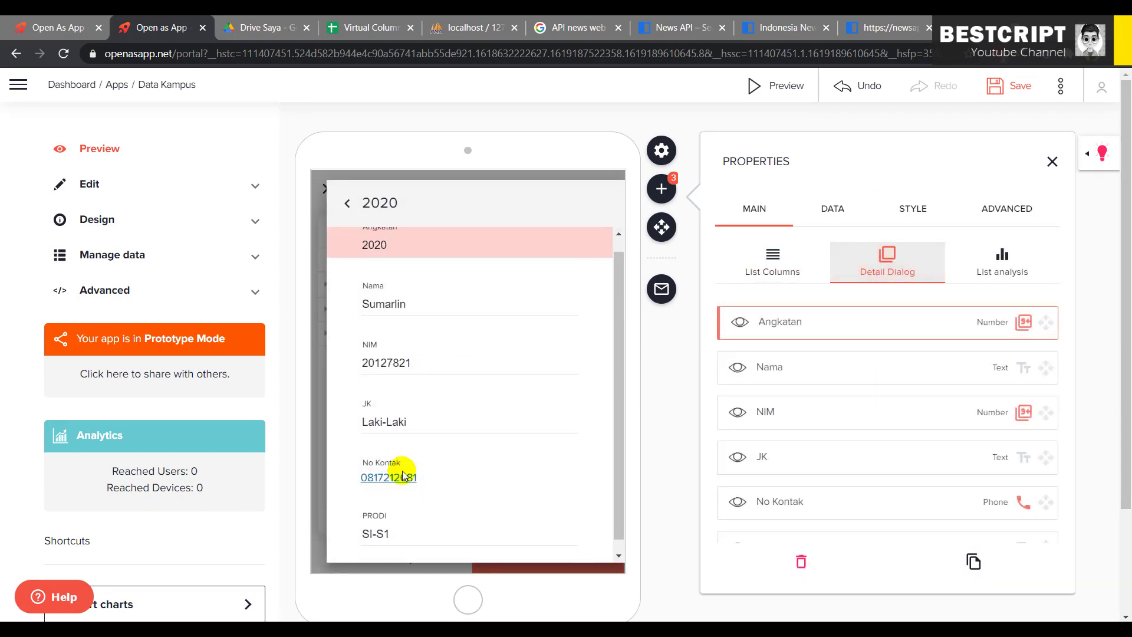
pyautogui.scroll(-1, 880, 478)
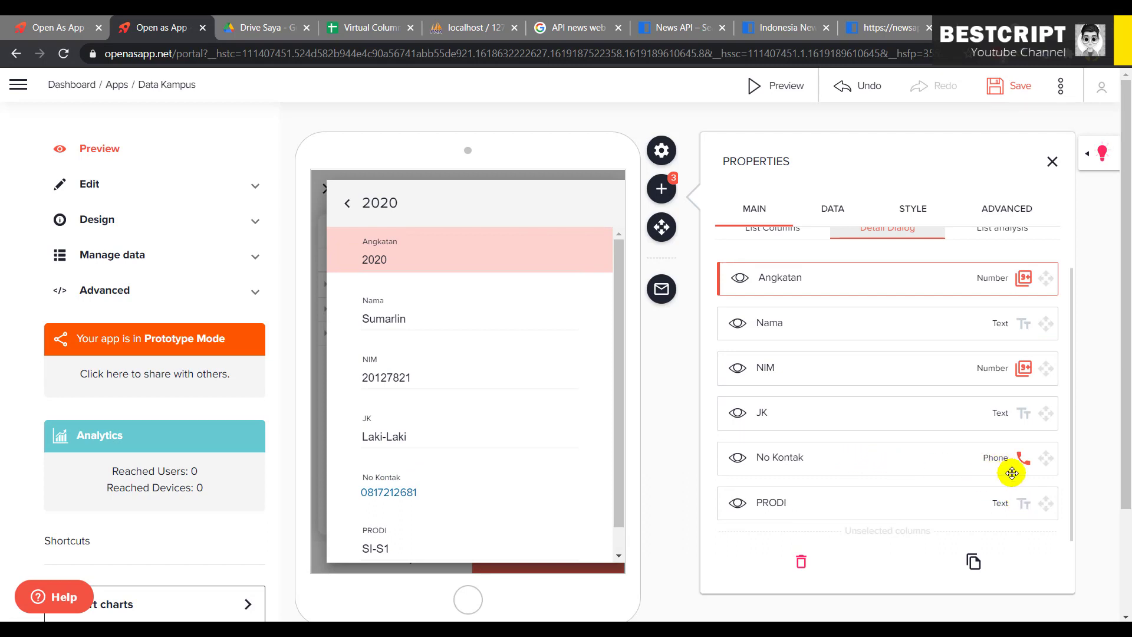
pyautogui.click(1025, 507)
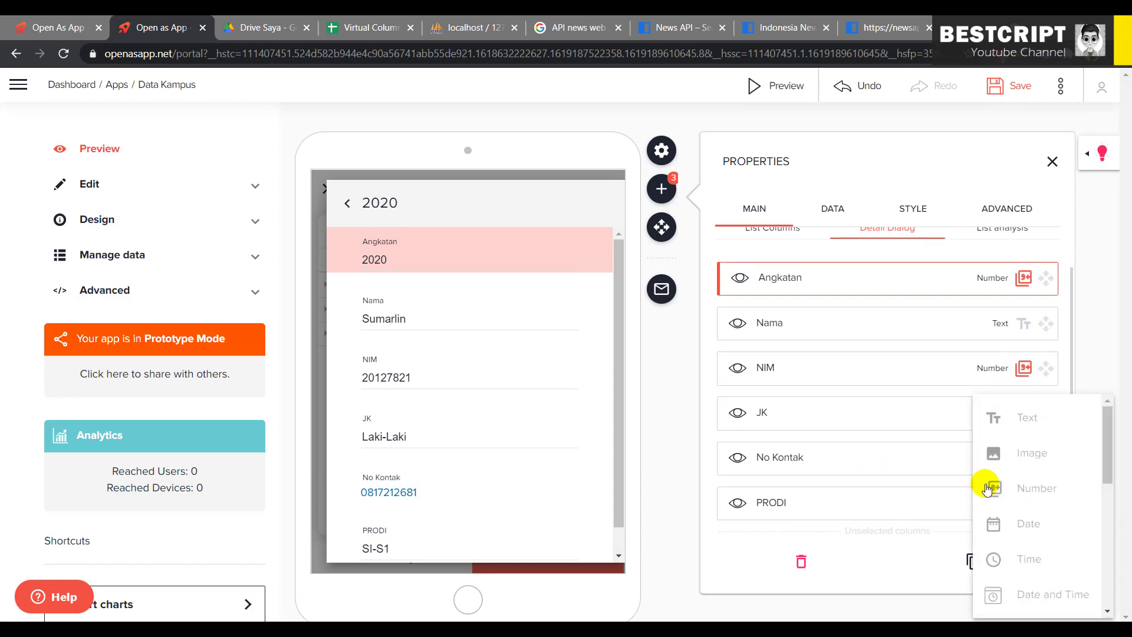
pyautogui.scroll(-4, 1019, 486)
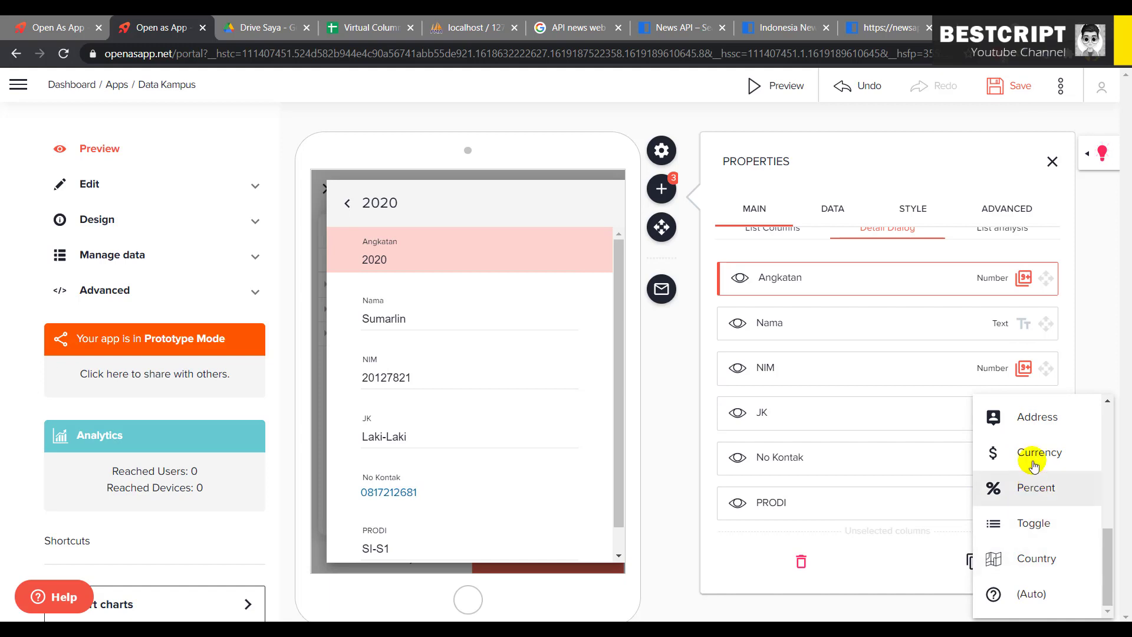
pyautogui.scroll(2, 1032, 463)
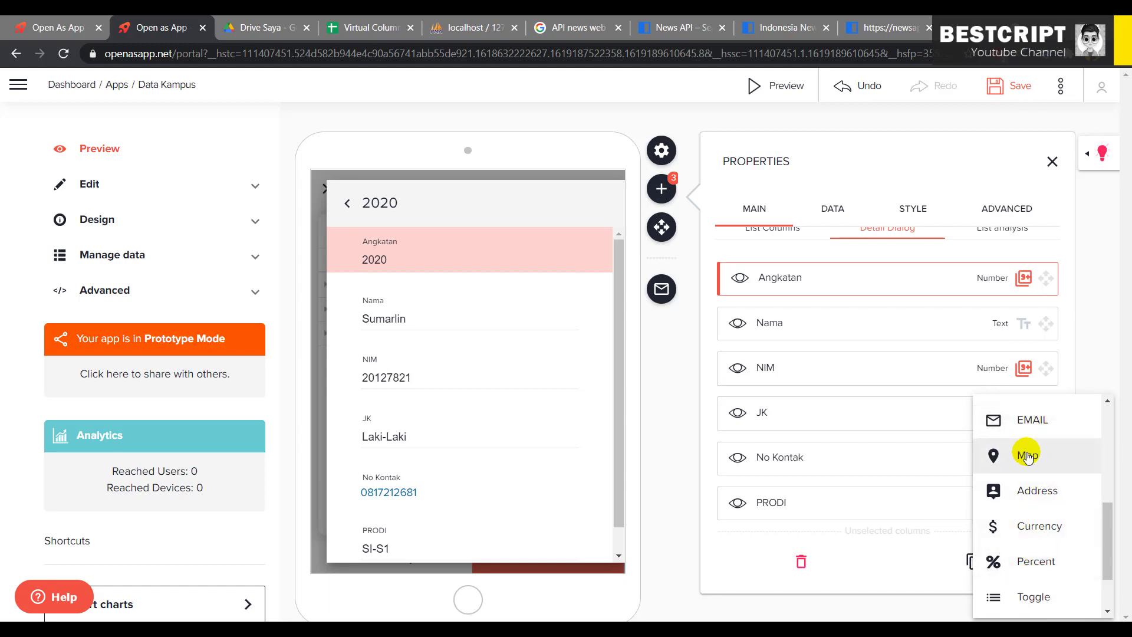
pyautogui.click(1085, 325)
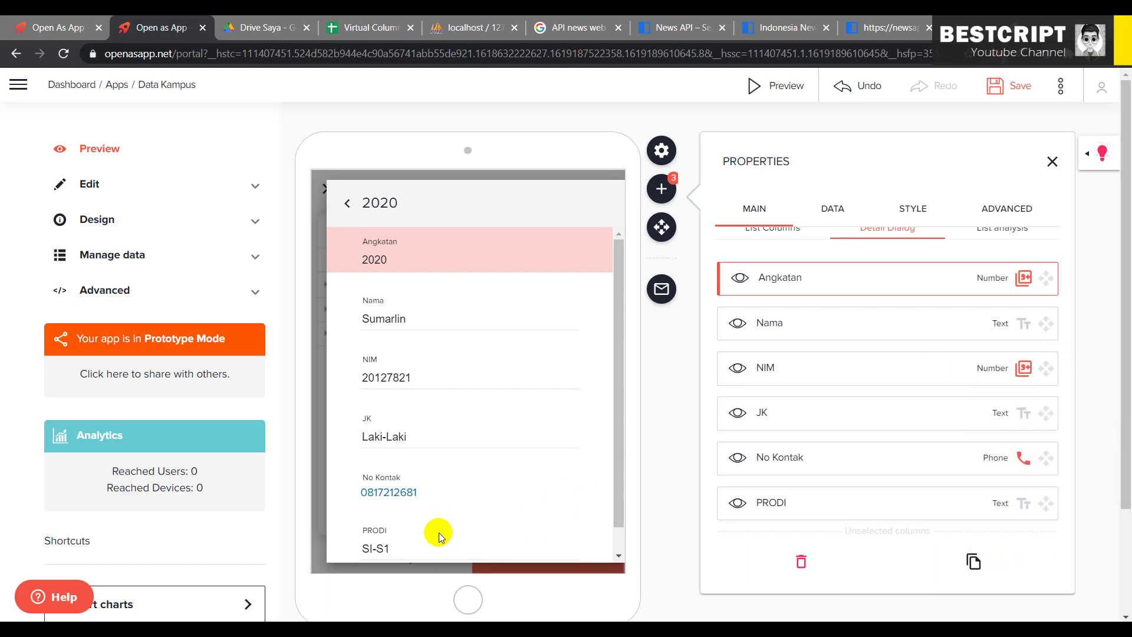
pyautogui.scroll(-1, 437, 460)
pyautogui.scroll(1, 435, 380)
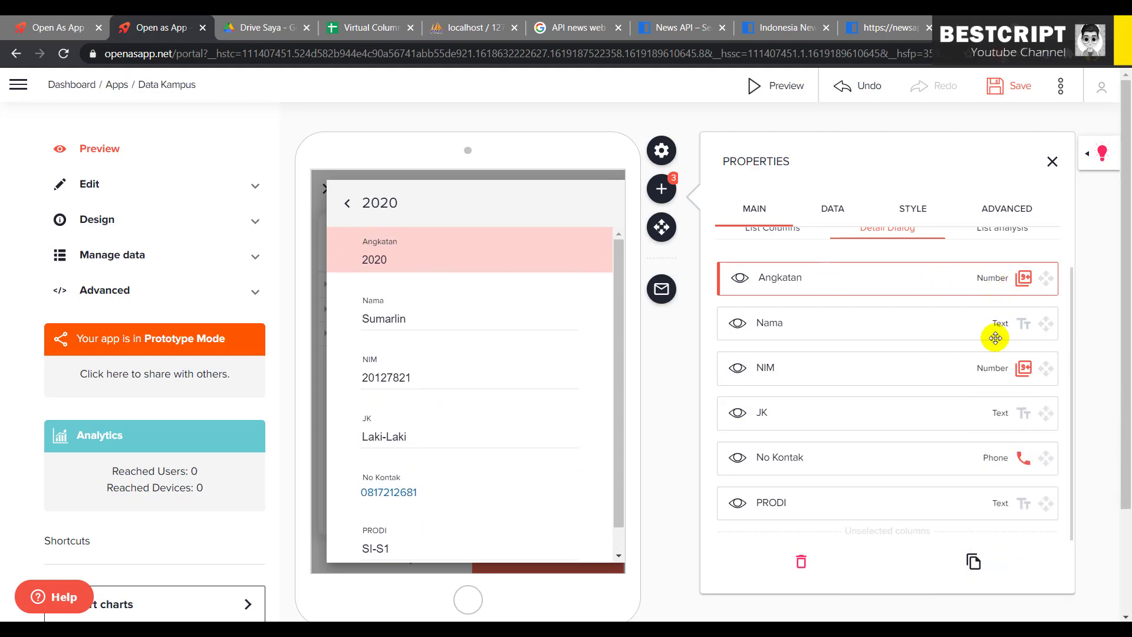
# Close the detail dialog, save the app and return to the Mahasiswa page.
pyautogui.click(354, 207)
pyautogui.click(996, 89)
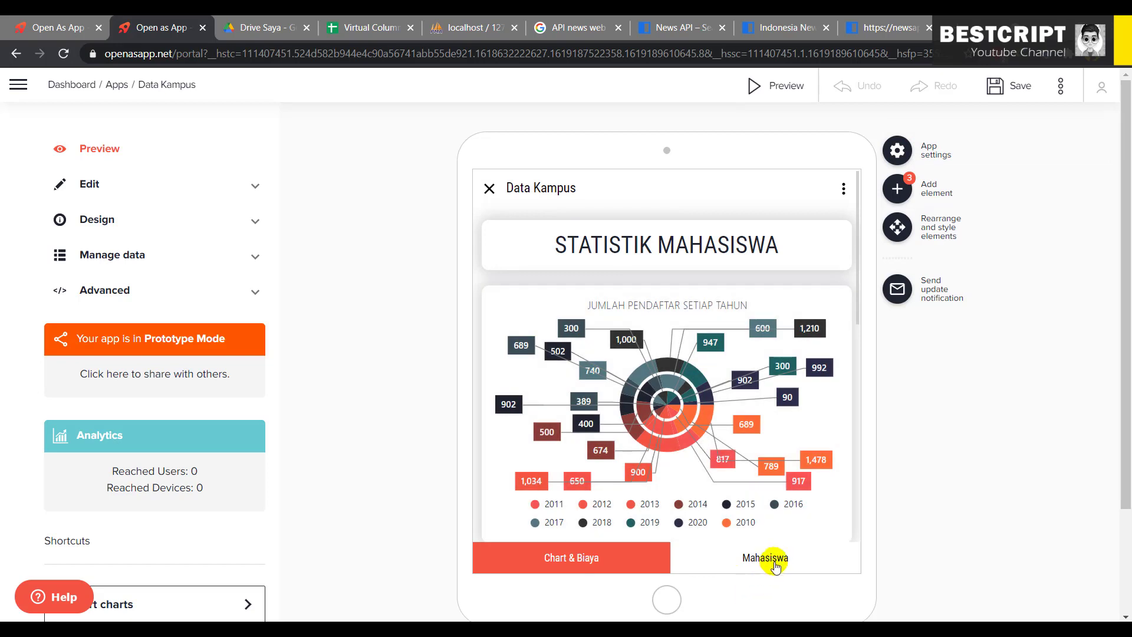
pyautogui.click(777, 560)
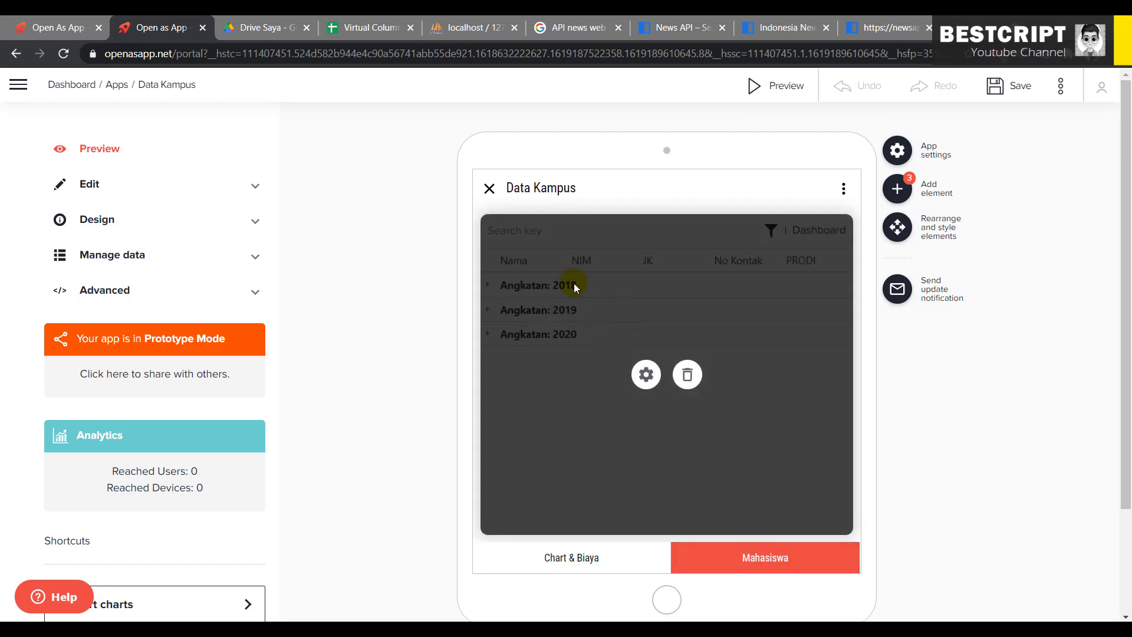
pyautogui.moveTo(608, 322)
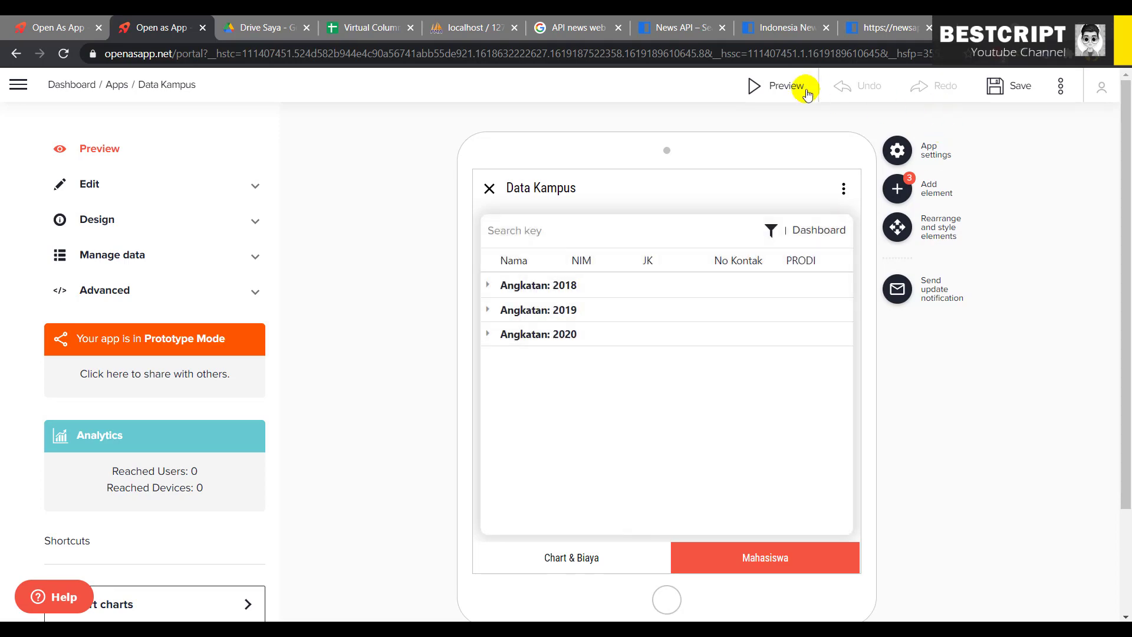
# Preview the app and review the charts and cost fields on the Chart & Biaya page.
pyautogui.click(759, 87)
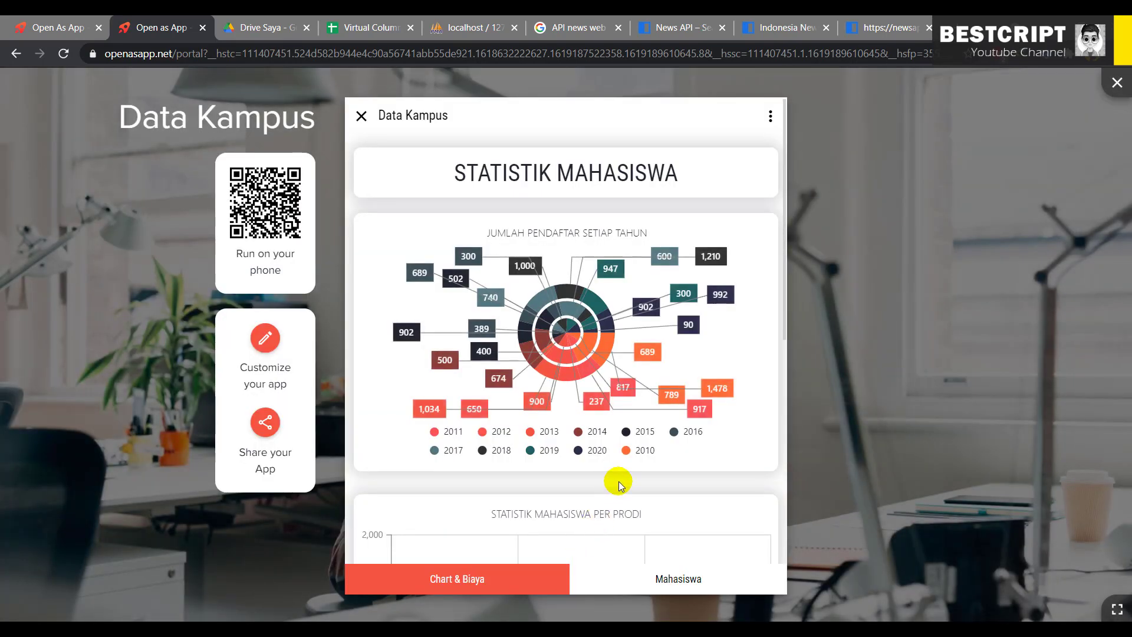
pyautogui.scroll(-4, 618, 481)
pyautogui.scroll(-4, 618, 481)
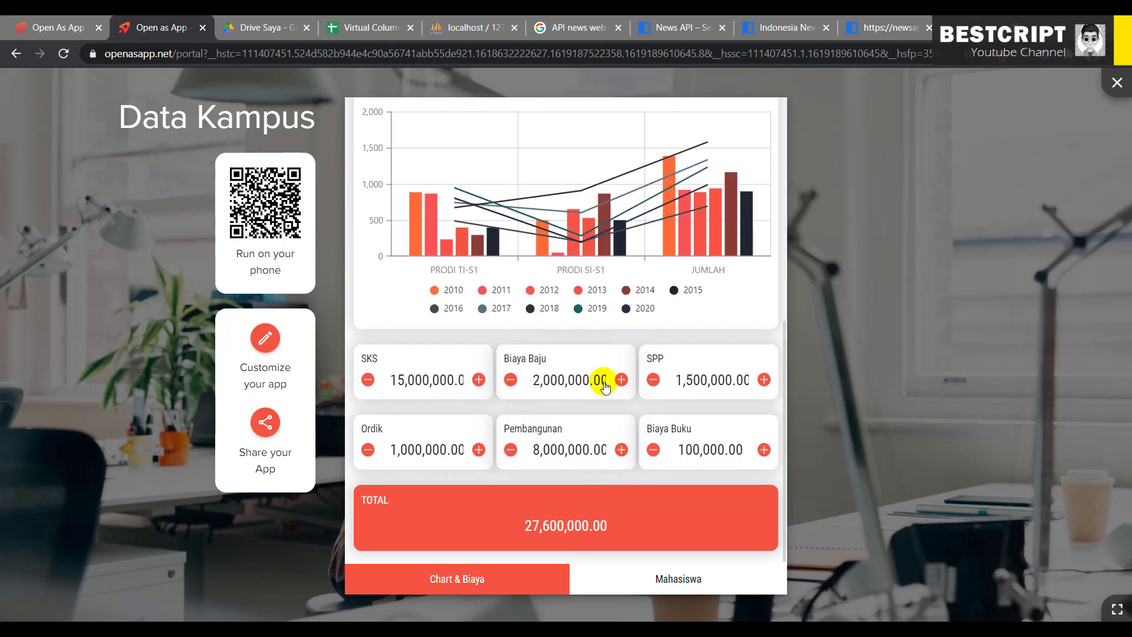
# On the previewed Mahasiswa page, expand the Angkatan 2018 group, view its first student's details and return to the list.
pyautogui.click(685, 579)
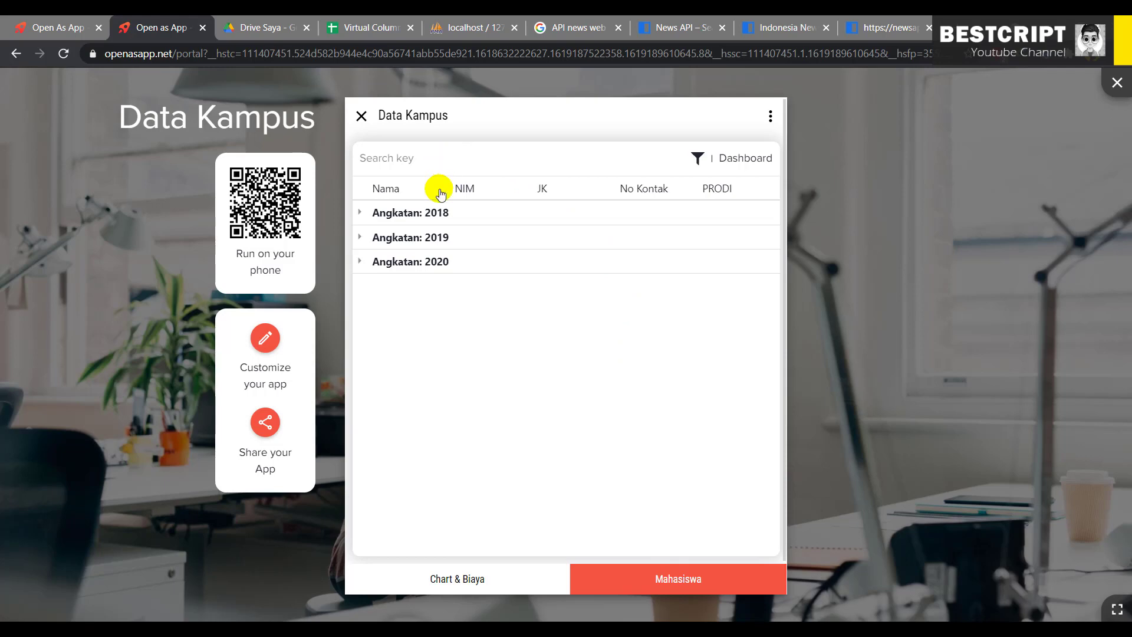
pyautogui.click(360, 212)
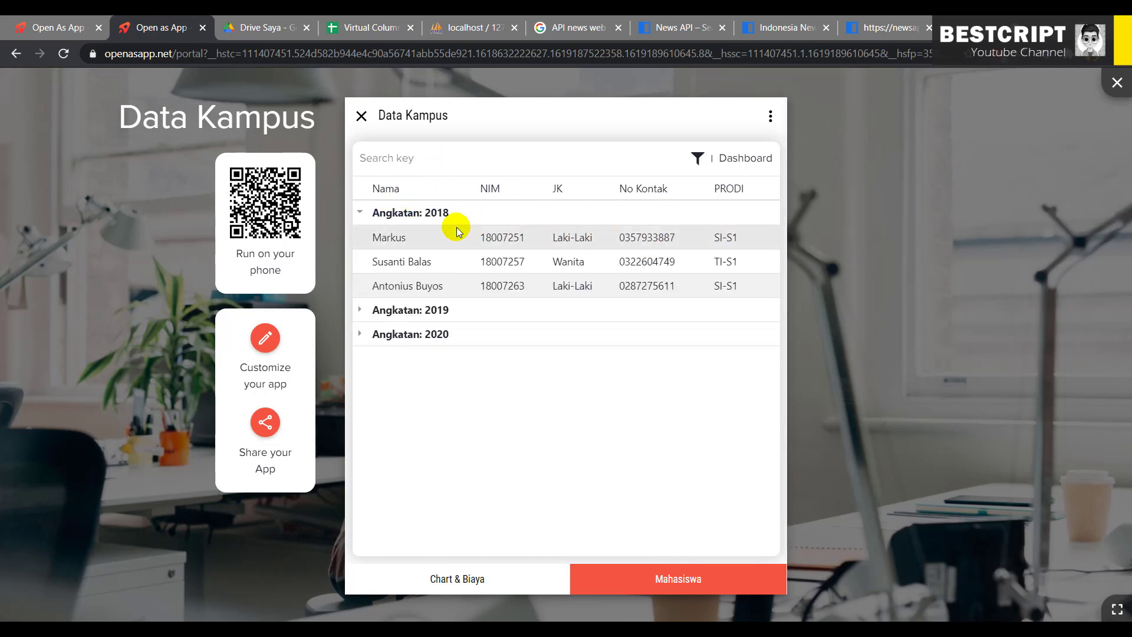
pyautogui.click(408, 239)
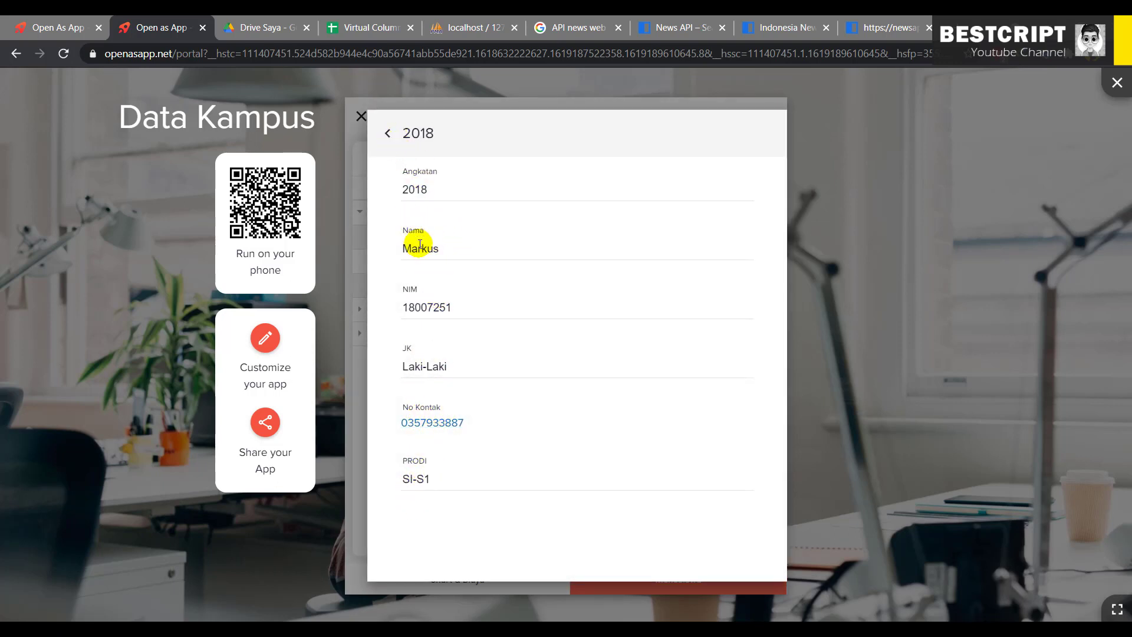
pyautogui.click(388, 133)
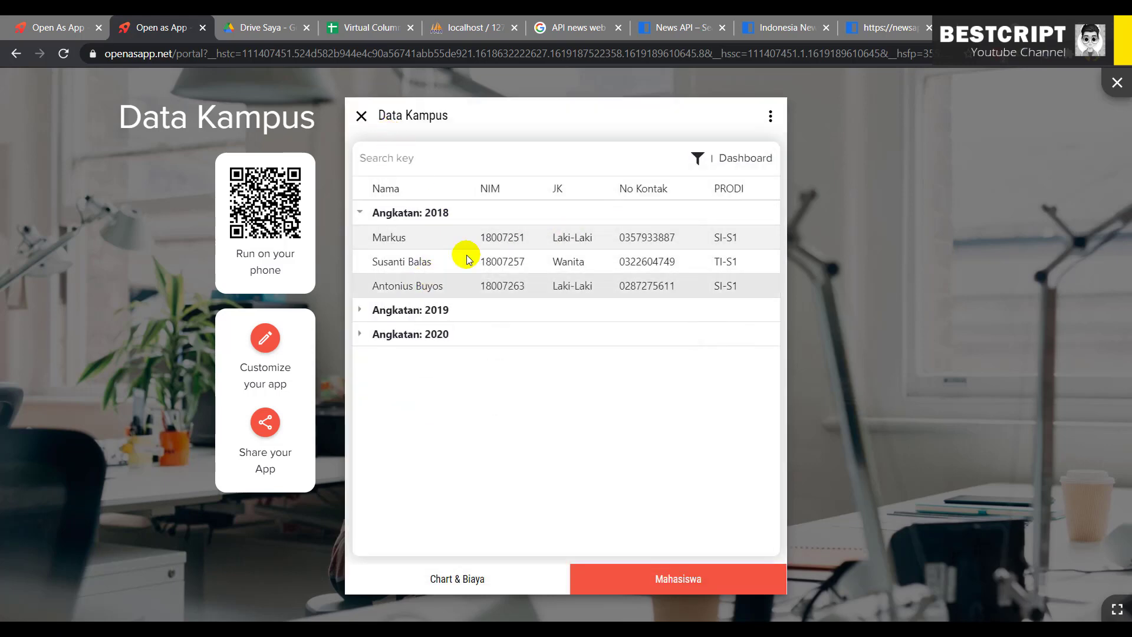
# Show the JK, PRODI and Angkatan filters above the previewed student list.
pyautogui.click(480, 156)
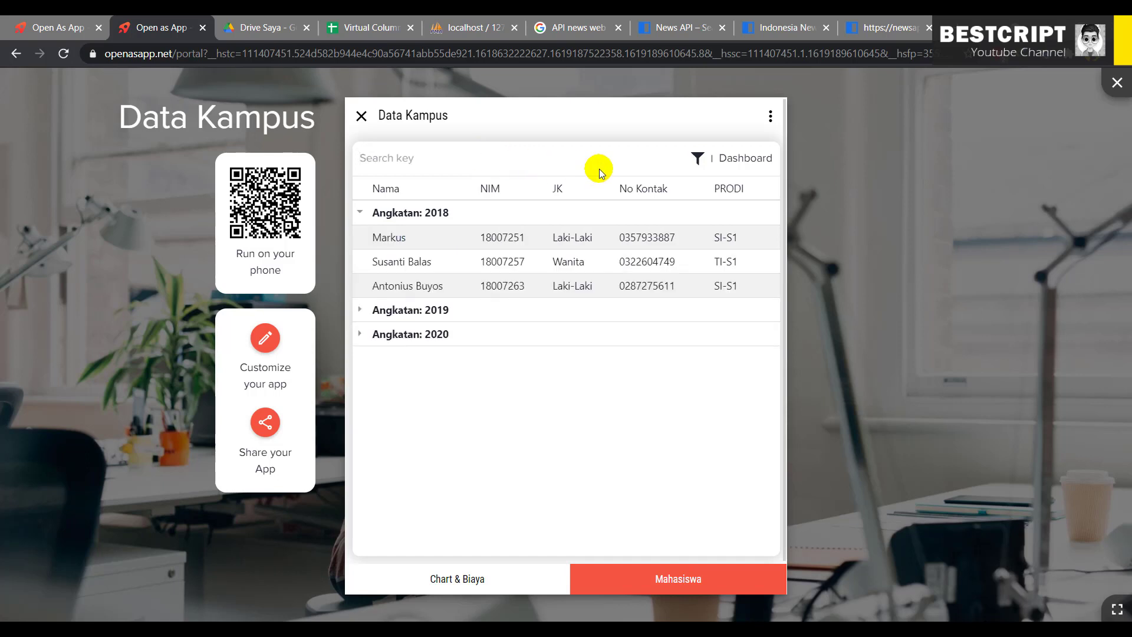
pyautogui.click(697, 159)
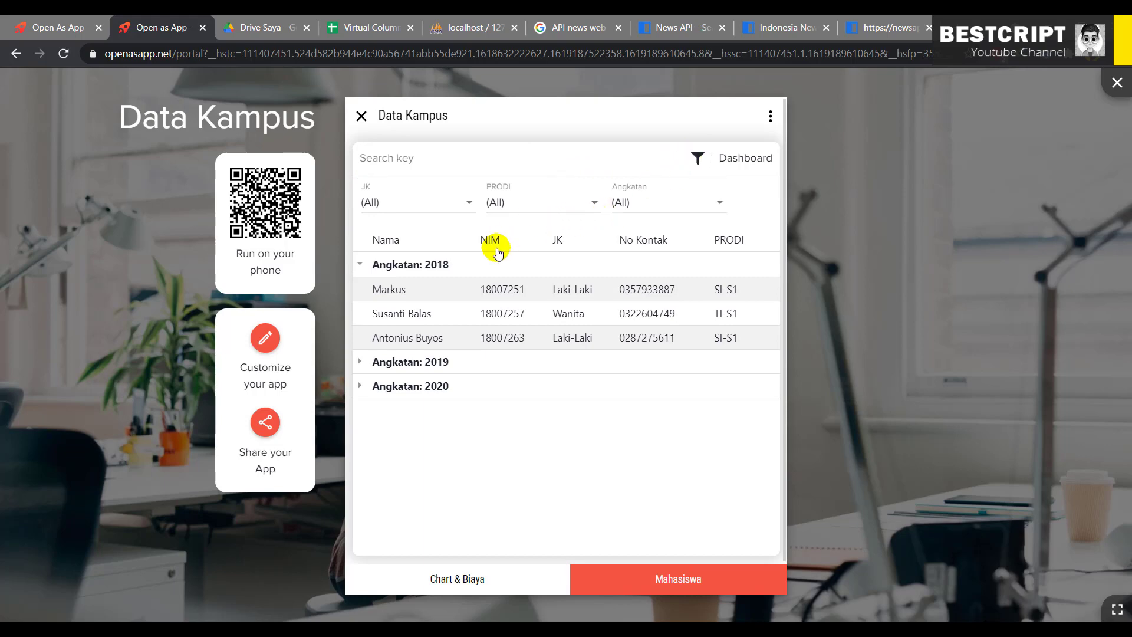
# Filter the previewed student list to Angkatan 2018 and PRODI SI-S1, and switch the PRODI filter to TI-S1.
pyautogui.click(718, 204)
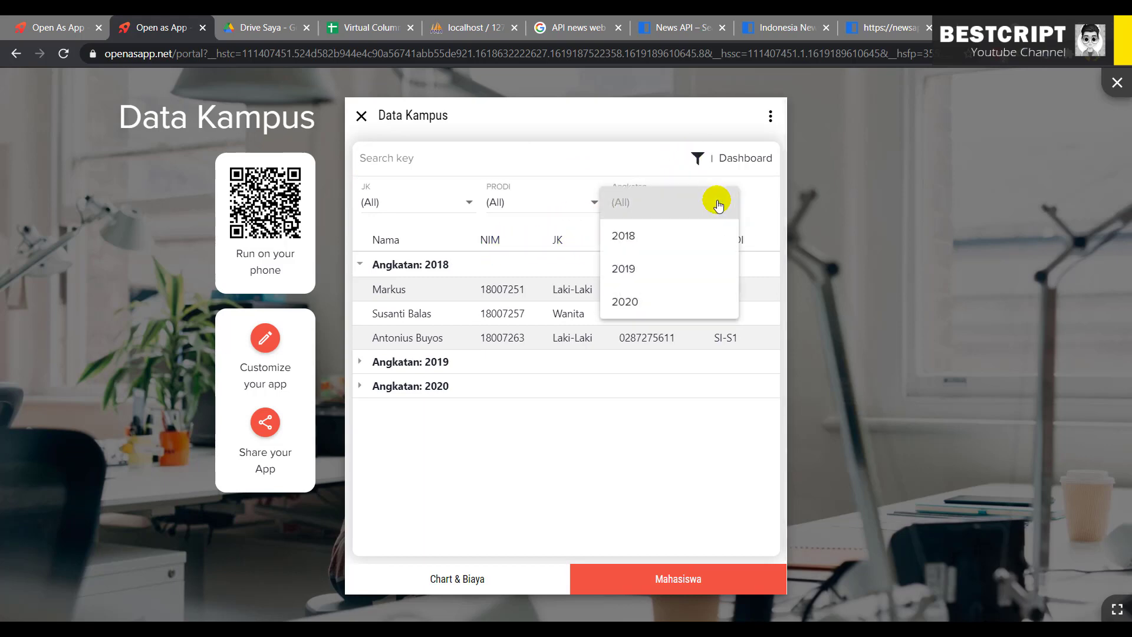
pyautogui.click(686, 238)
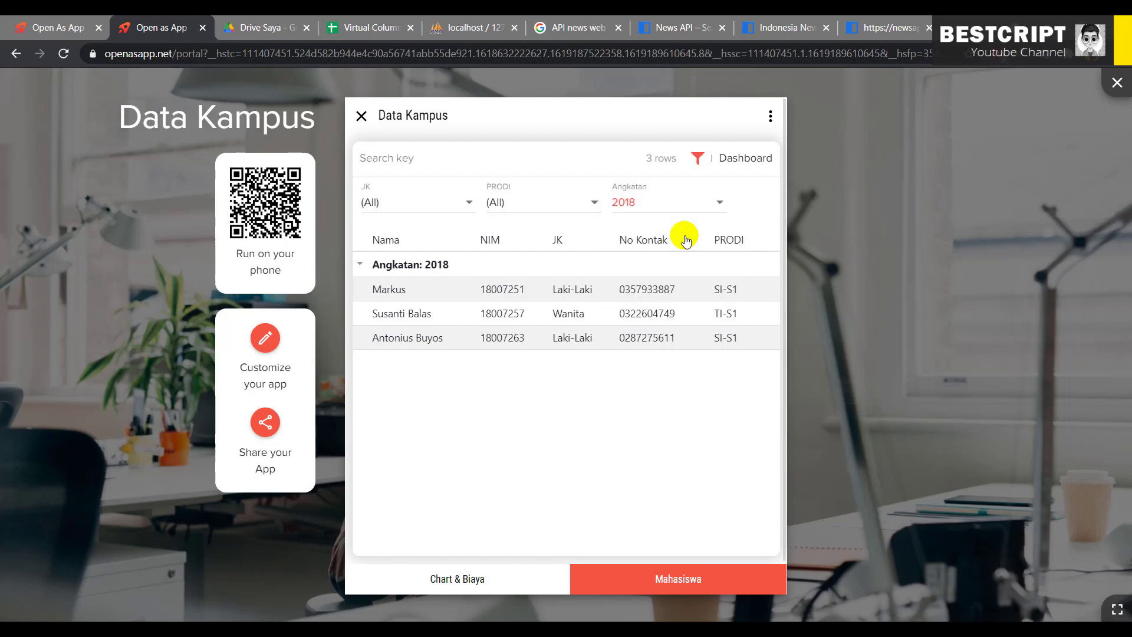
pyautogui.click(588, 204)
pyautogui.click(574, 234)
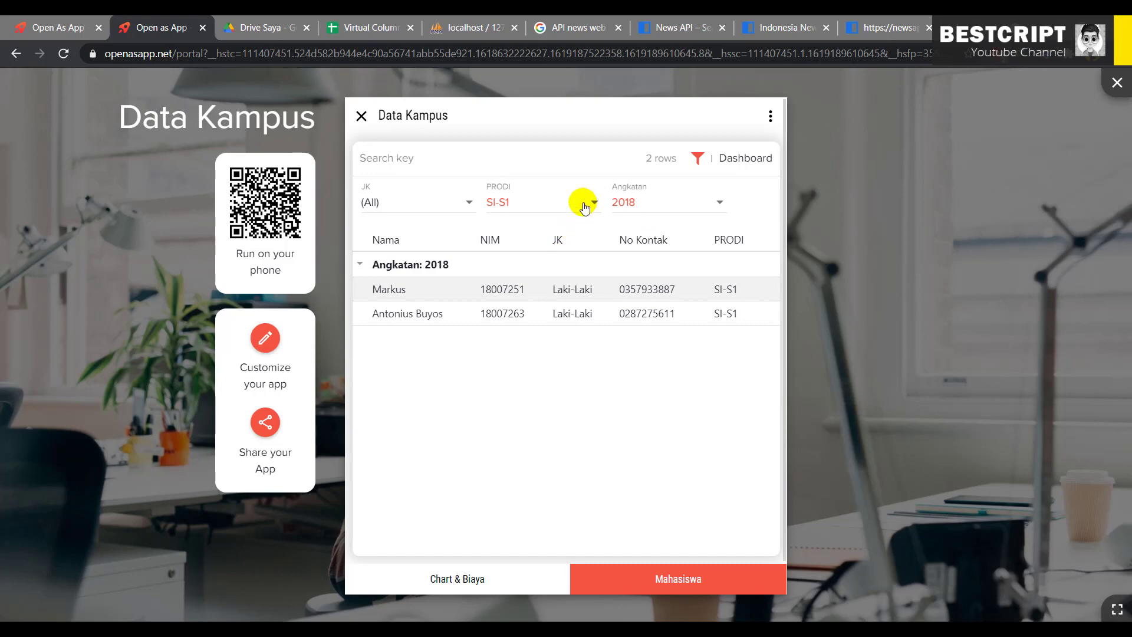
pyautogui.click(583, 205)
pyautogui.click(567, 235)
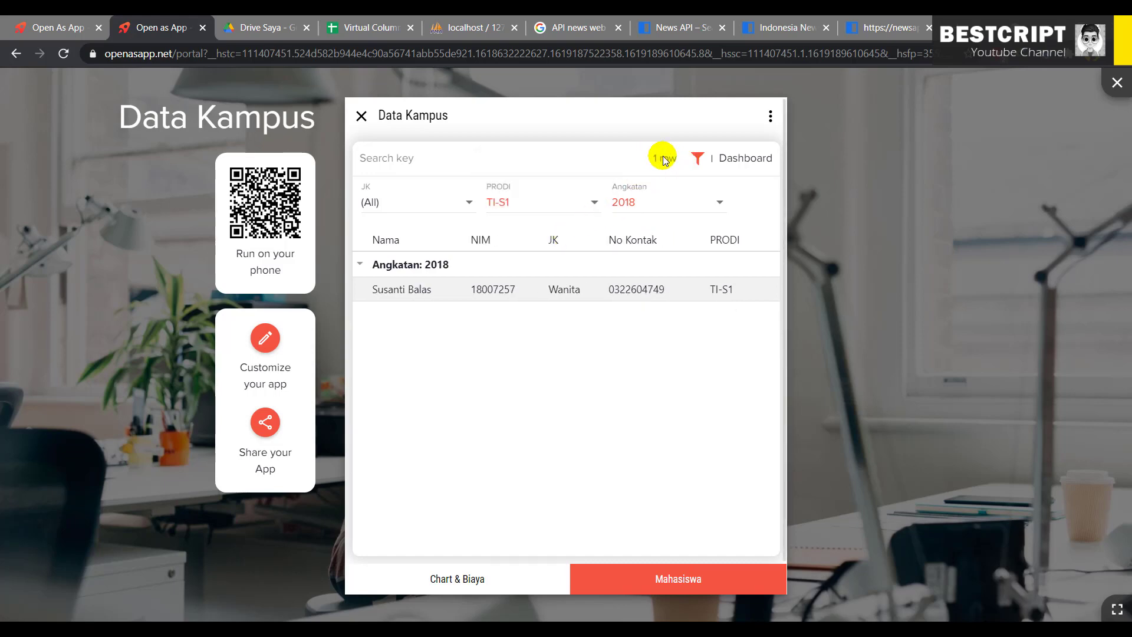
# Switch the filtered student list to its dashboard view and review the summary counts and charts.
pyautogui.click(735, 164)
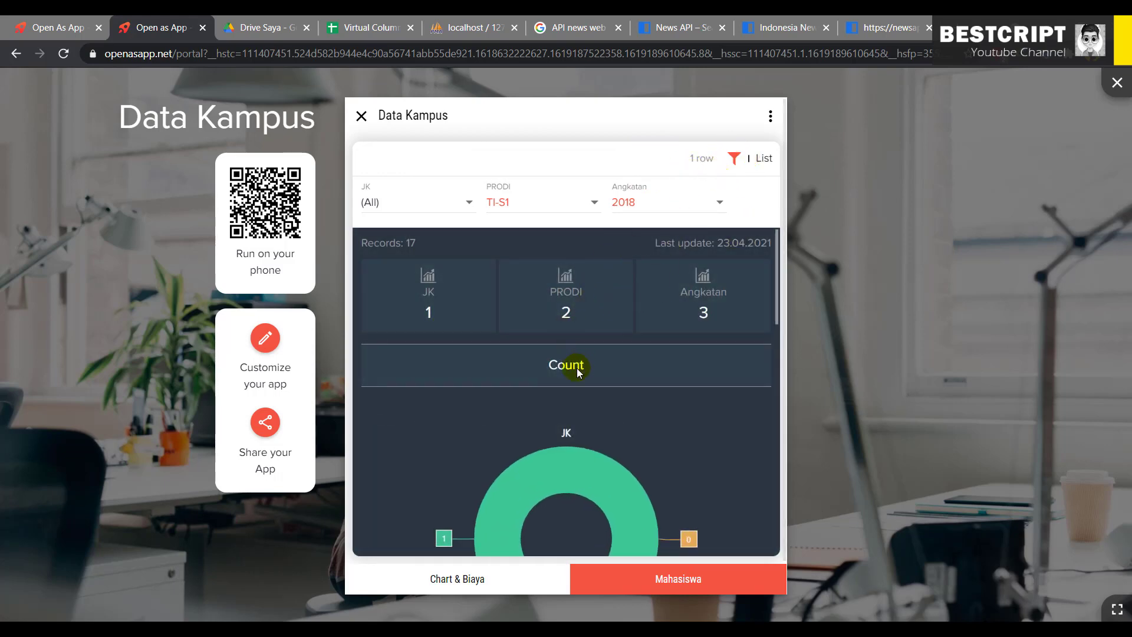
pyautogui.scroll(-4, 578, 368)
pyautogui.scroll(4, 583, 354)
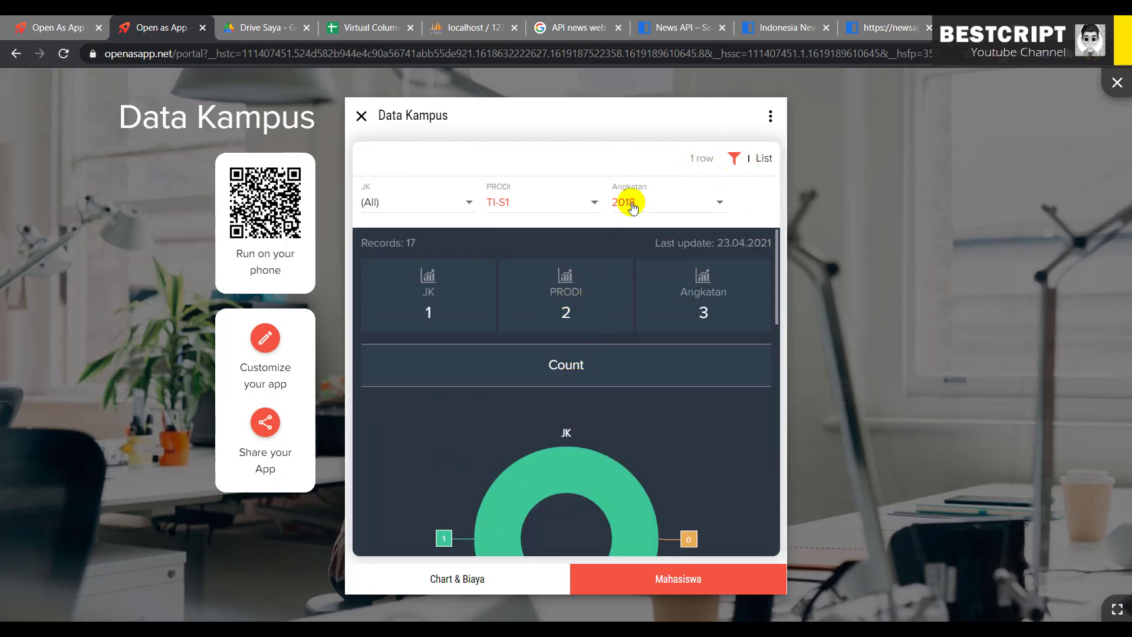
# Examine the choices offered by the dashboard's PRODI, Angkatan and JK filters without changing them.
pyautogui.click(548, 204)
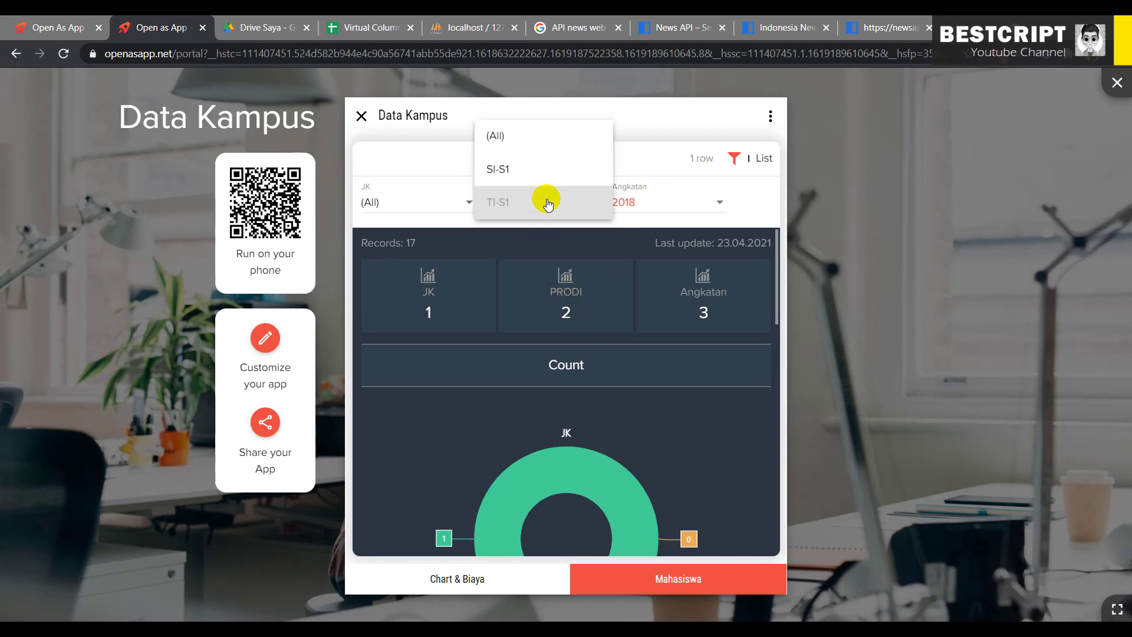
pyautogui.click(650, 131)
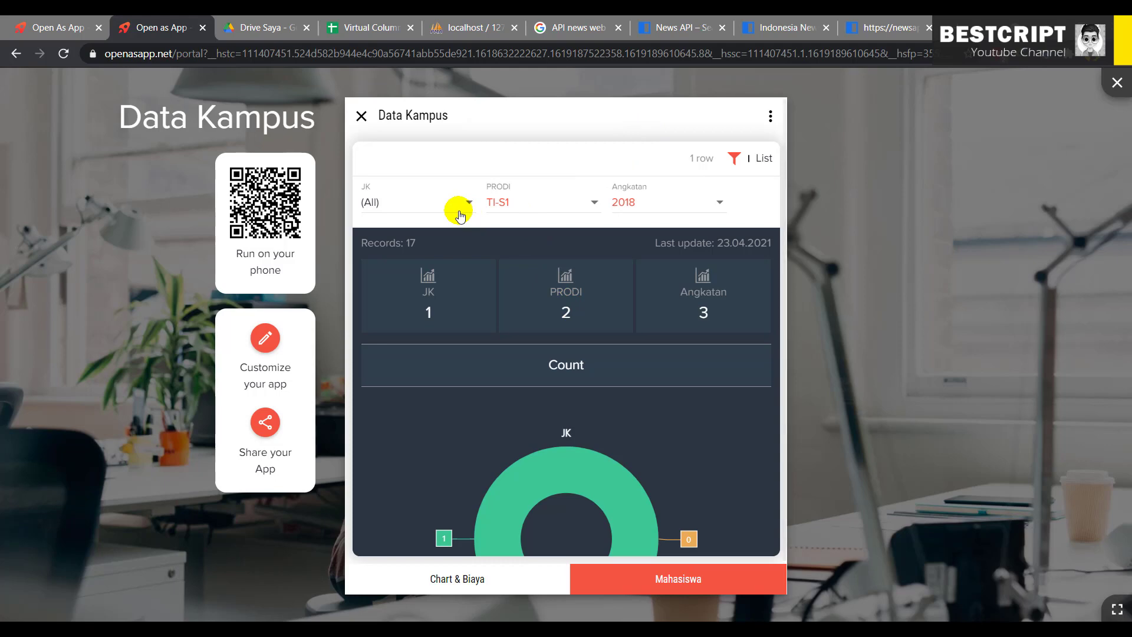
pyautogui.click(506, 197)
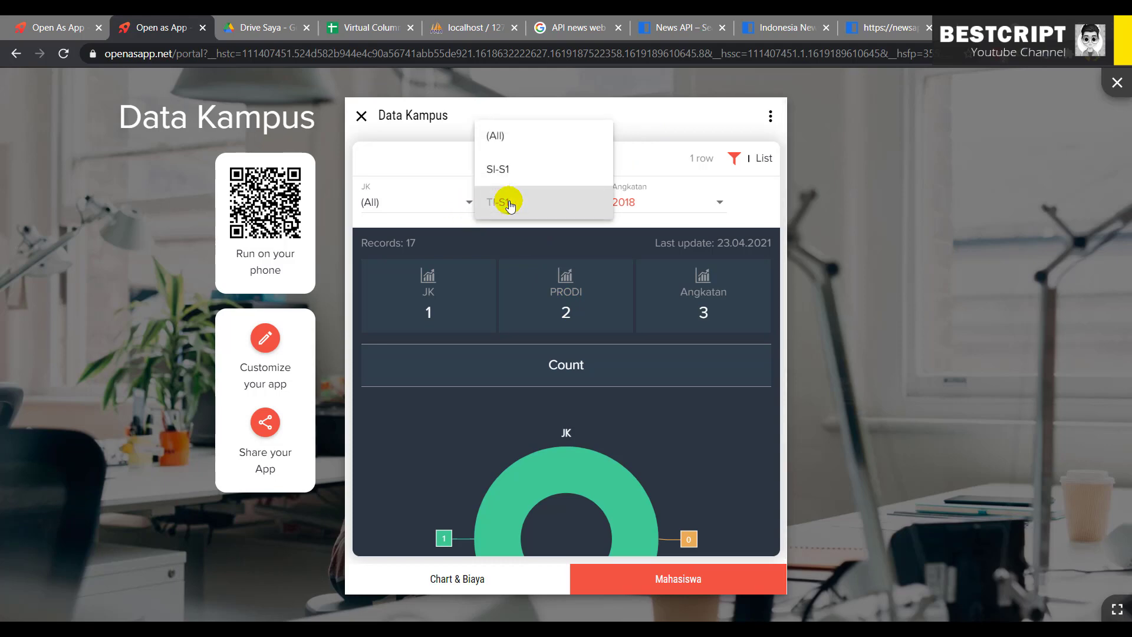
pyautogui.click(645, 126)
pyautogui.click(665, 192)
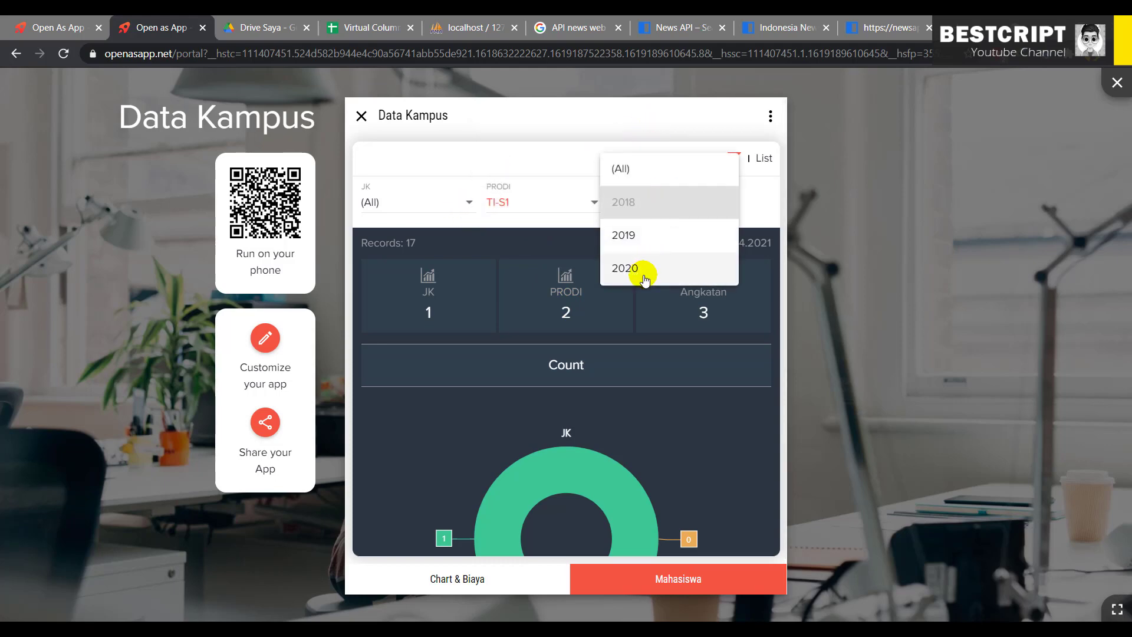
pyautogui.click(535, 173)
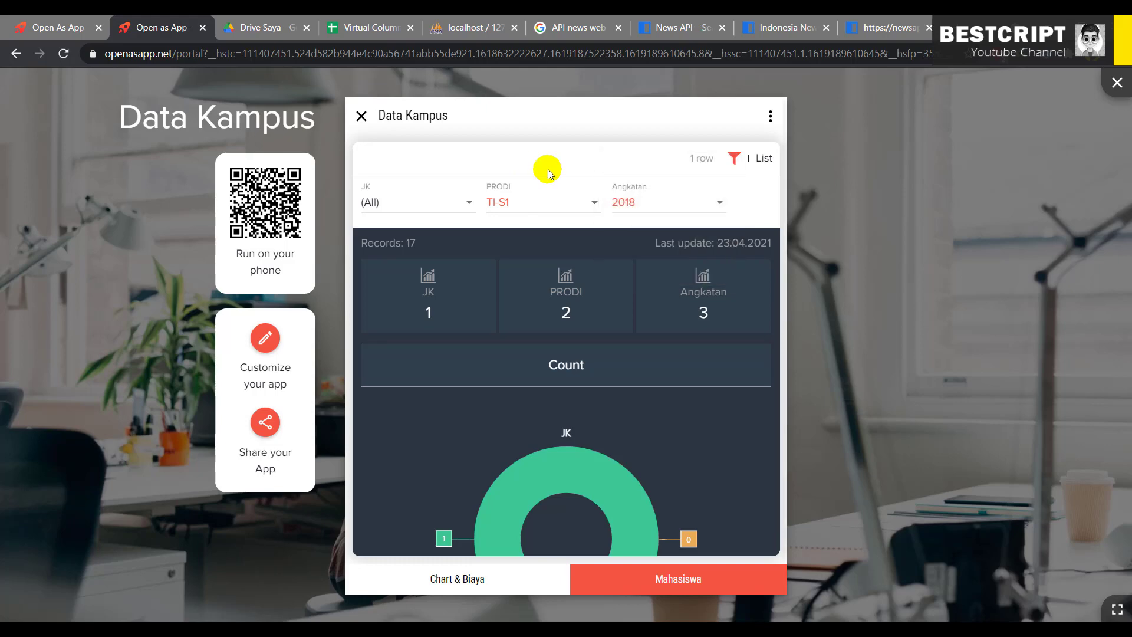
pyautogui.click(435, 203)
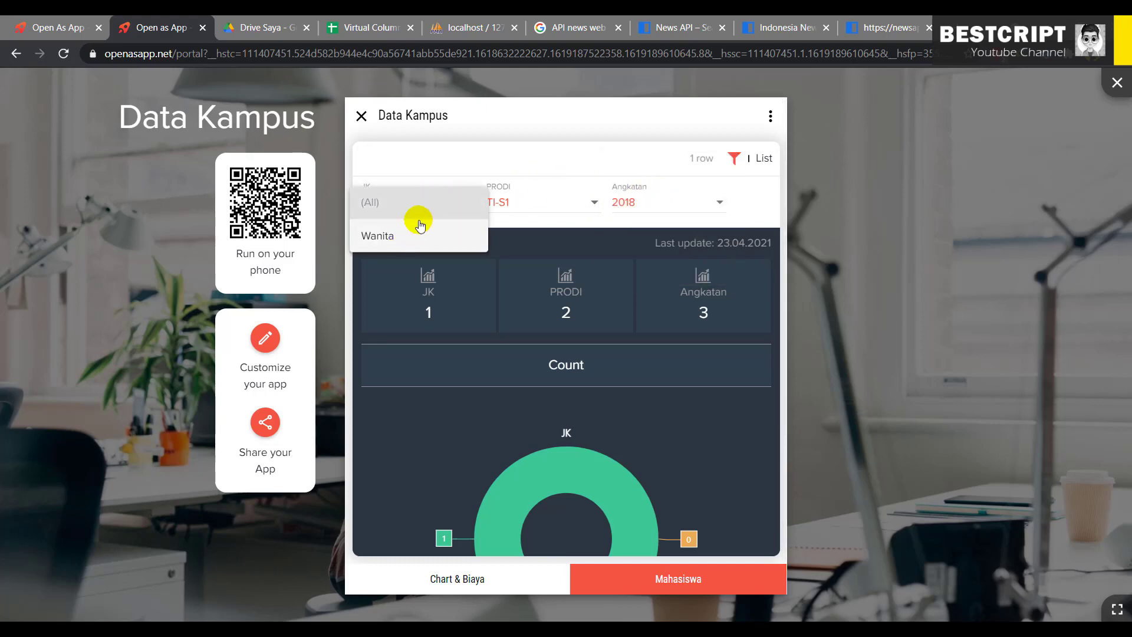
pyautogui.click(543, 159)
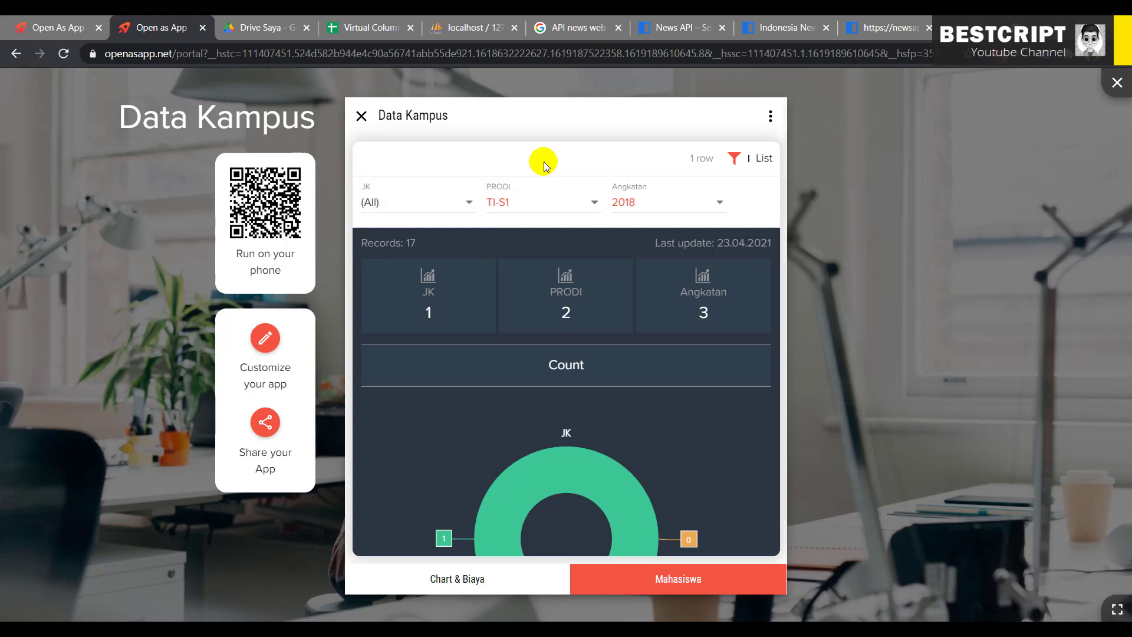
# Return to the student list view and reset the PRODI and Angkatan filters to (All).
pyautogui.click(761, 157)
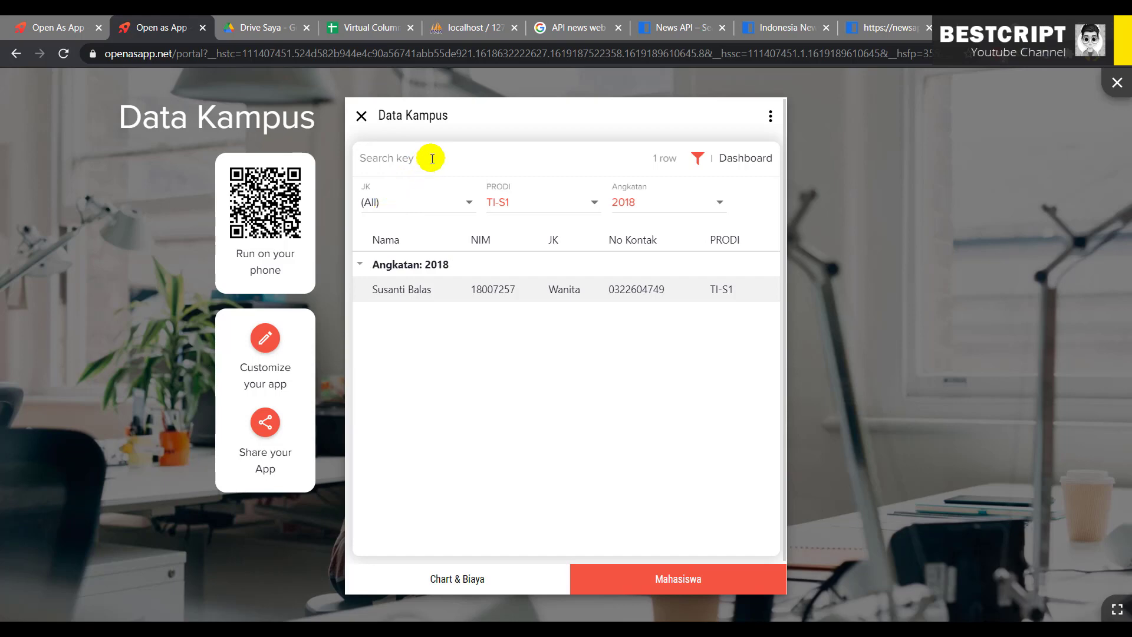
pyautogui.click(524, 201)
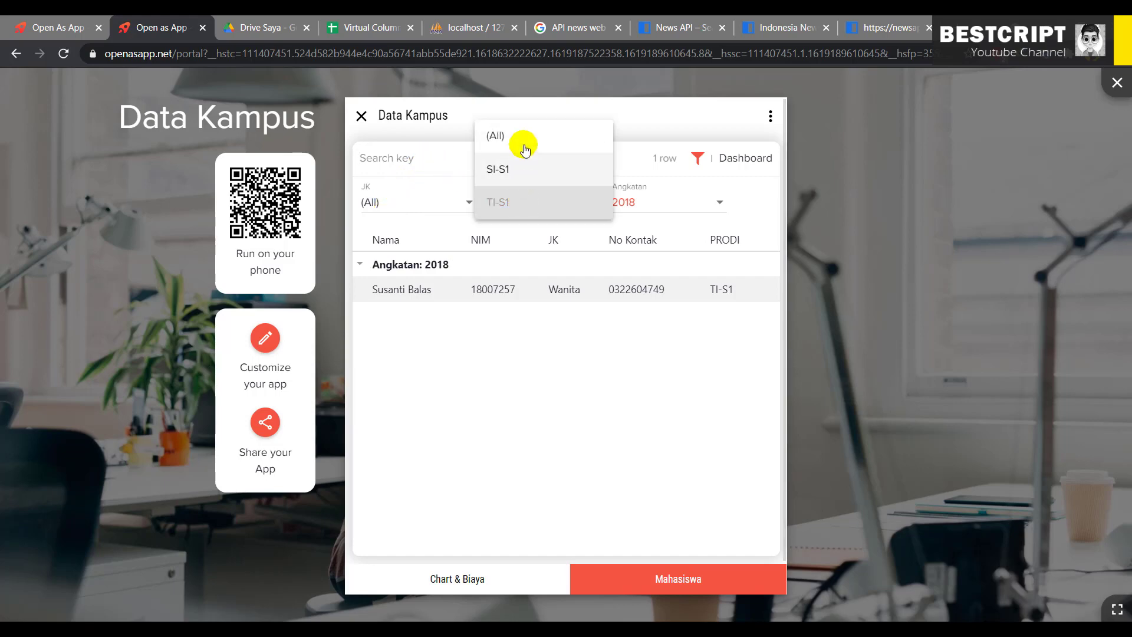
pyautogui.click(621, 194)
pyautogui.click(639, 203)
pyautogui.click(644, 169)
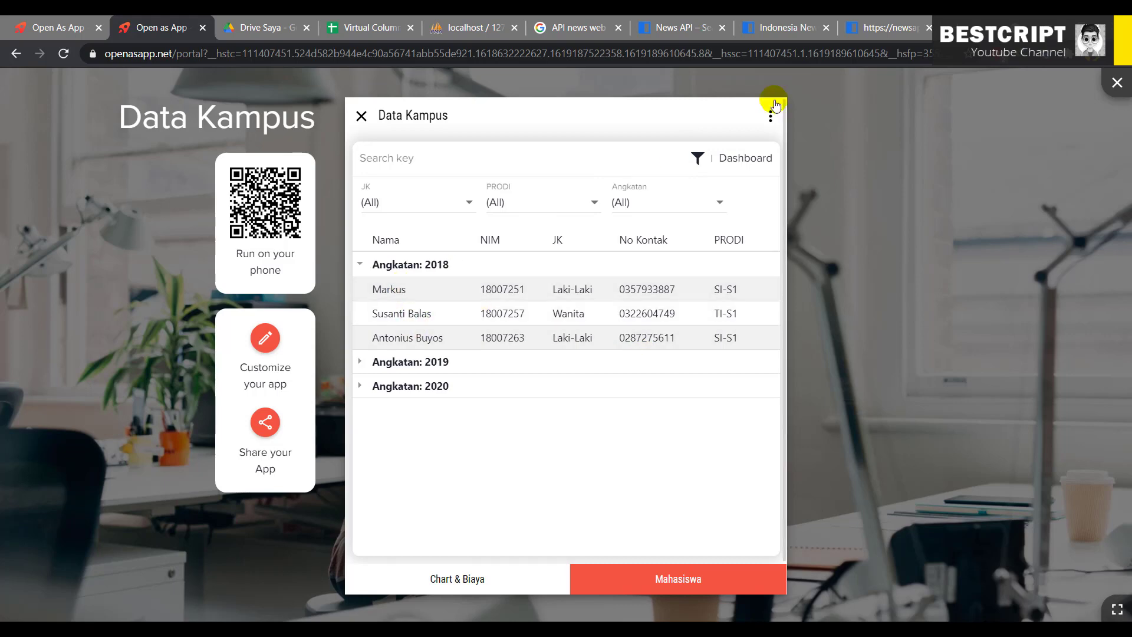
# Return to the app editor and hide the JK, No Kontak and PRODI columns of the Mahasiswa list.
pyautogui.click(265, 337)
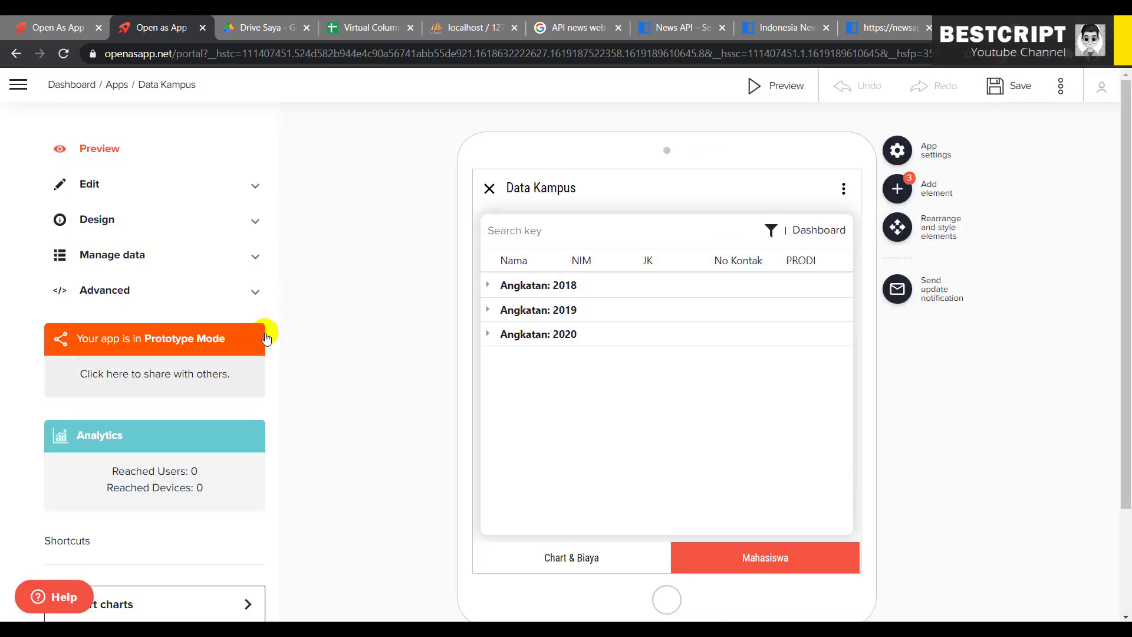
pyautogui.moveTo(789, 272)
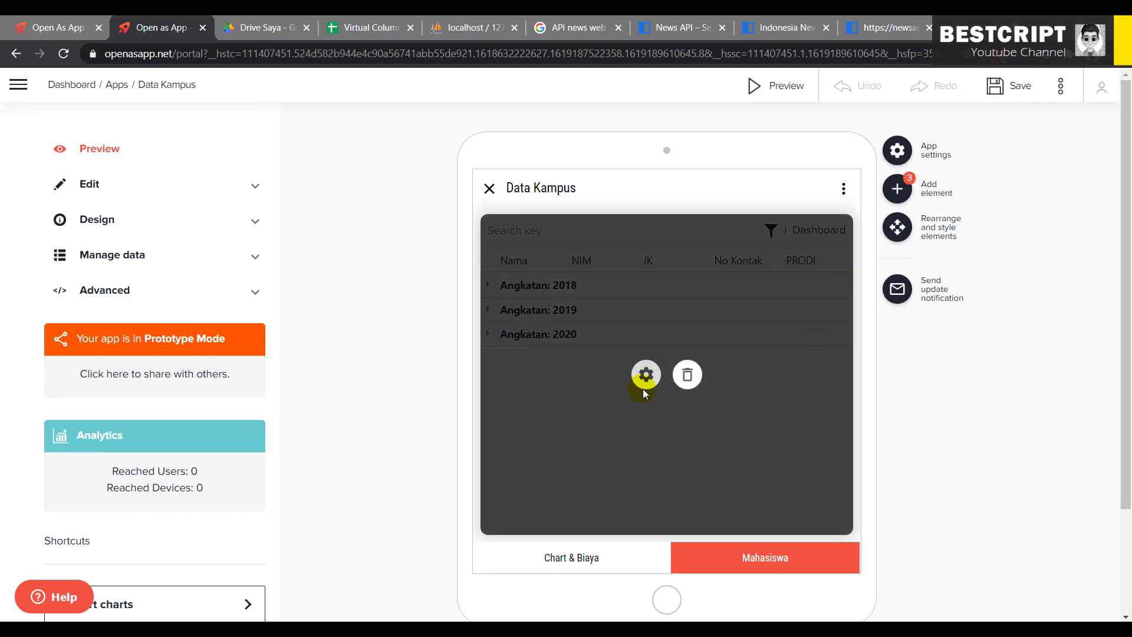
pyautogui.click(643, 378)
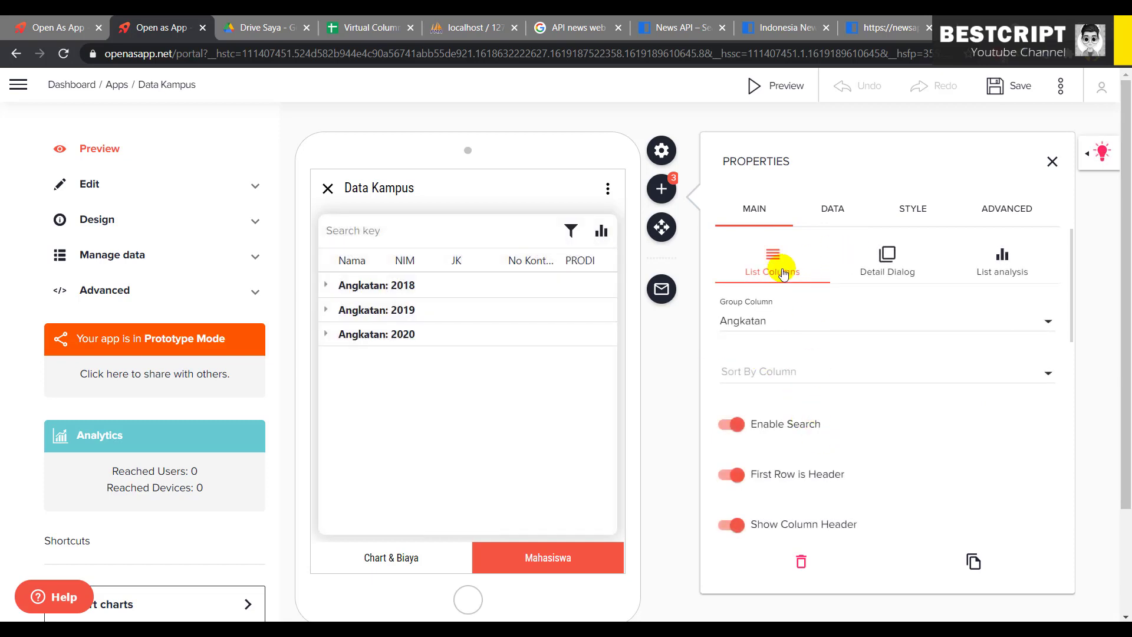
pyautogui.click(773, 275)
pyautogui.scroll(-9, 823, 431)
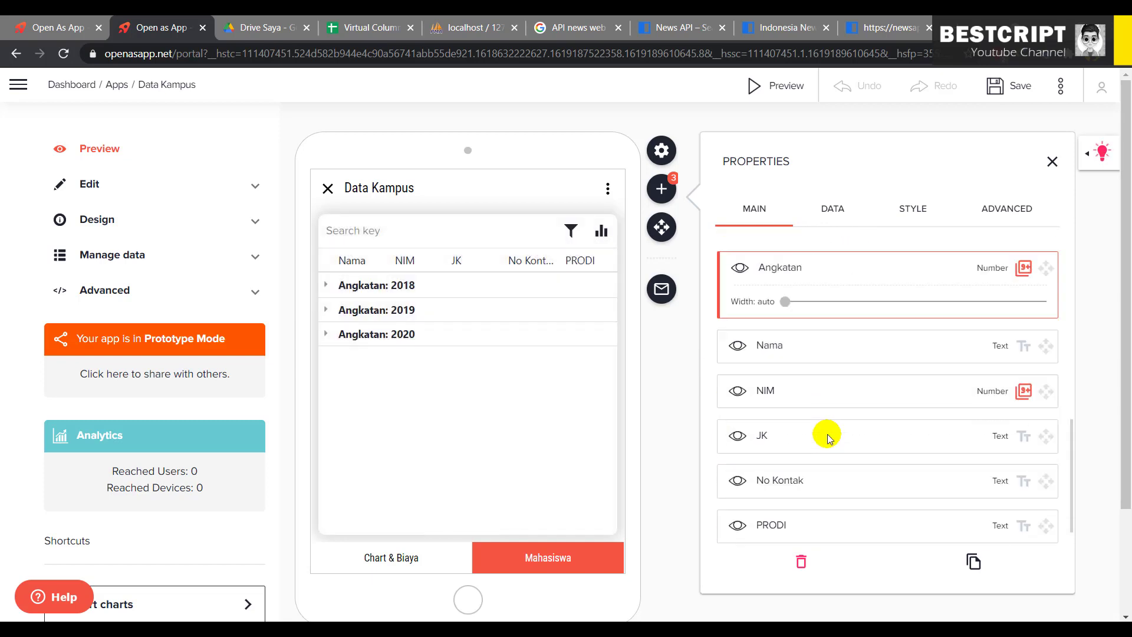
pyautogui.scroll(9, 827, 435)
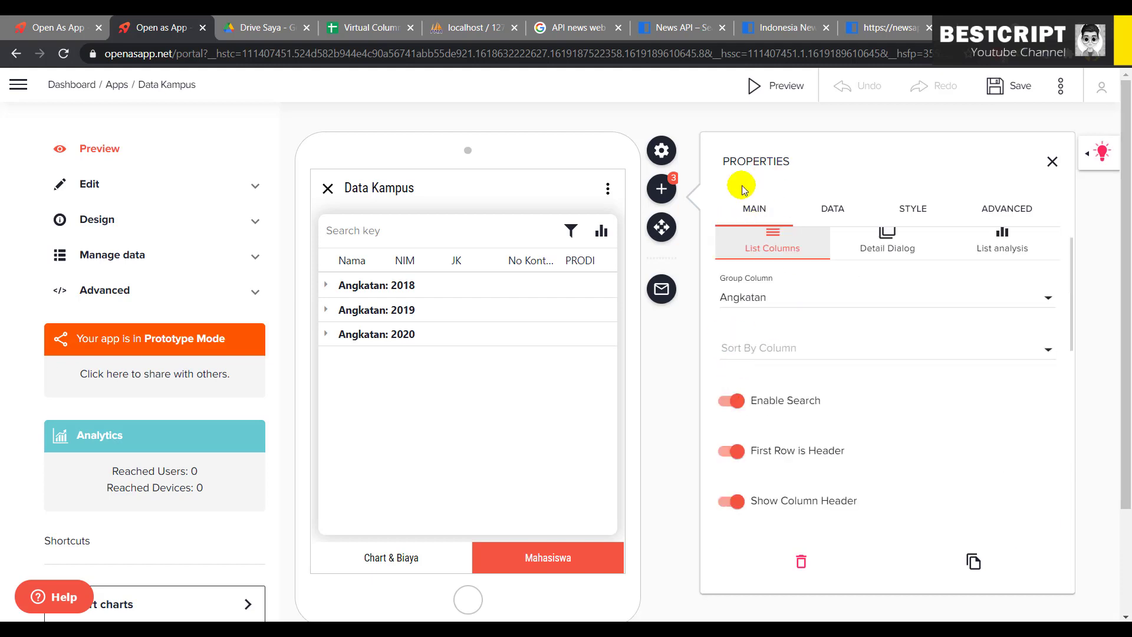
pyautogui.scroll(-10, 796, 472)
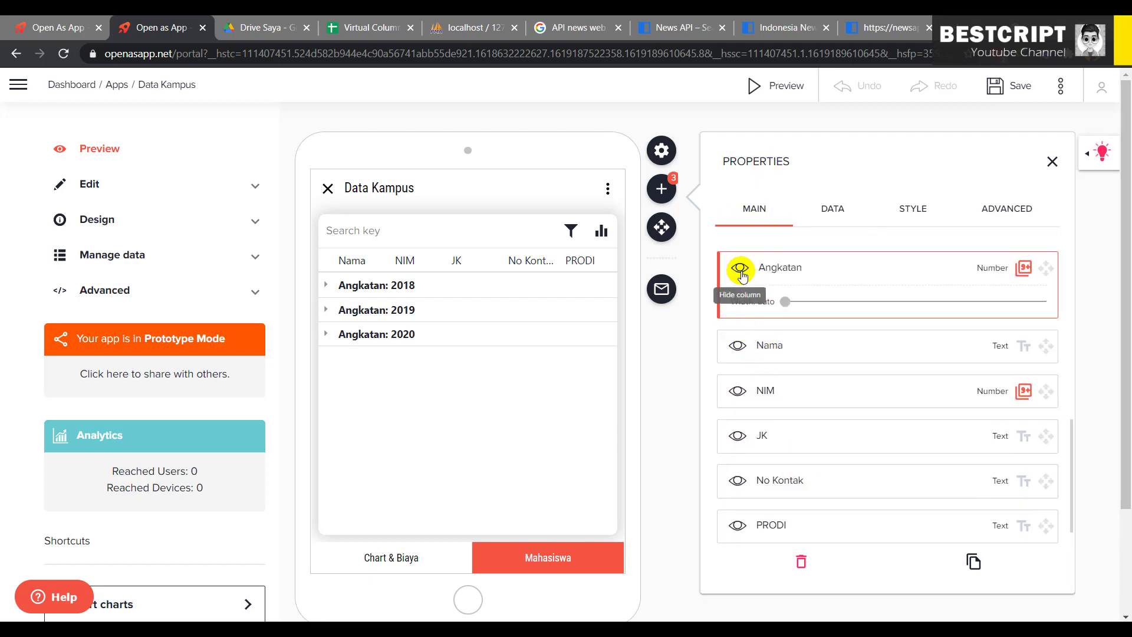
pyautogui.click(738, 436)
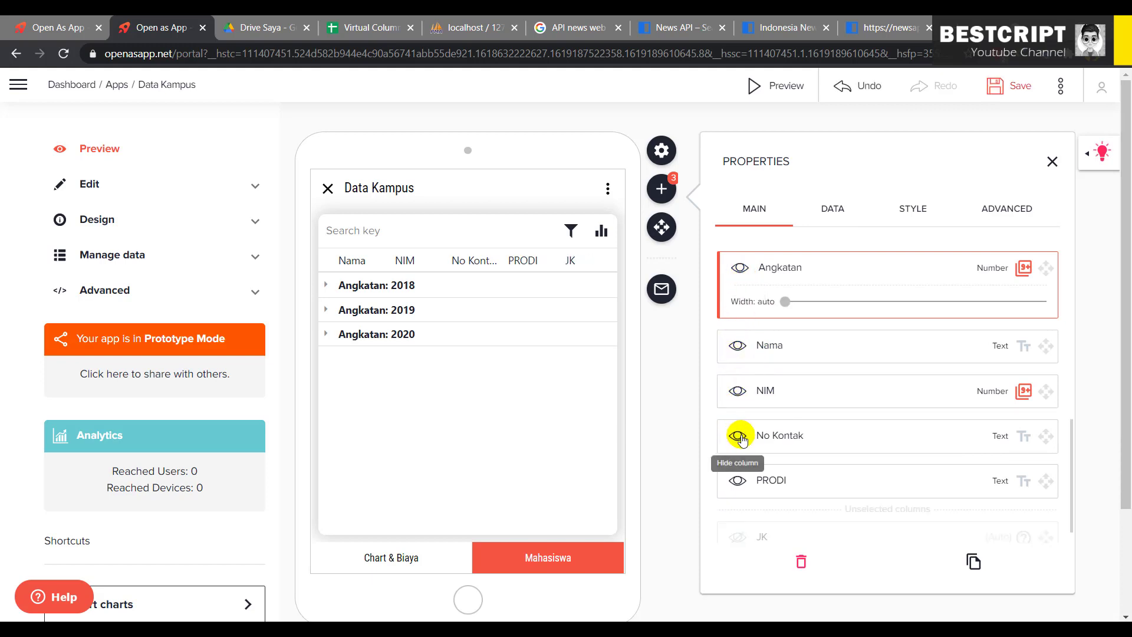
pyautogui.click(739, 438)
pyautogui.click(739, 438)
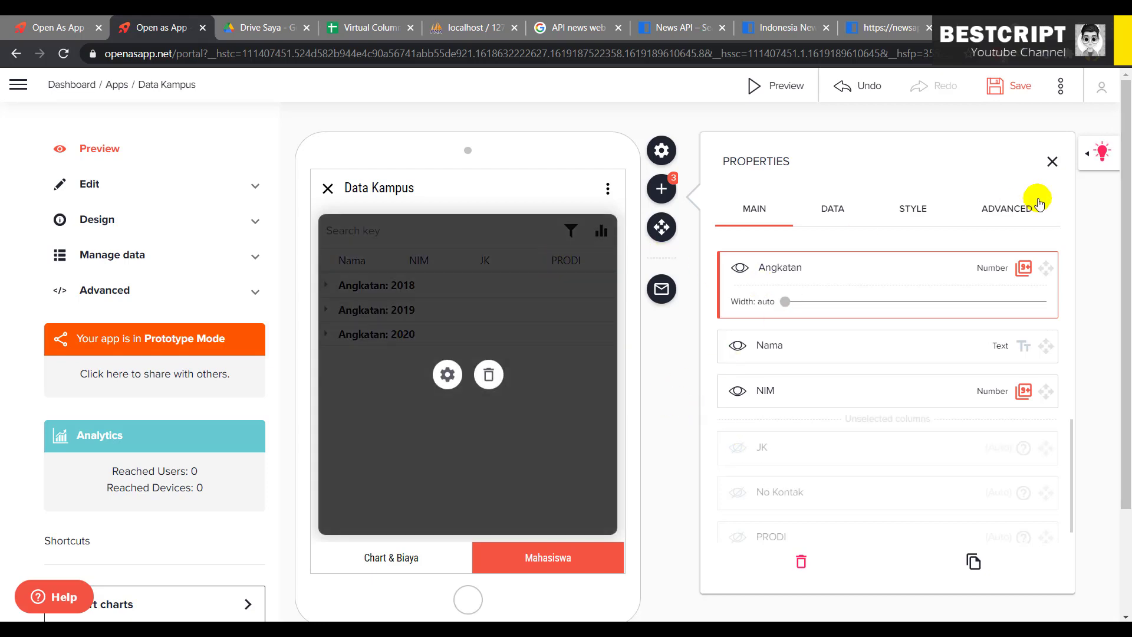
# Save the column changes and reopen the Mahasiswa page in the editor.
pyautogui.click(1006, 92)
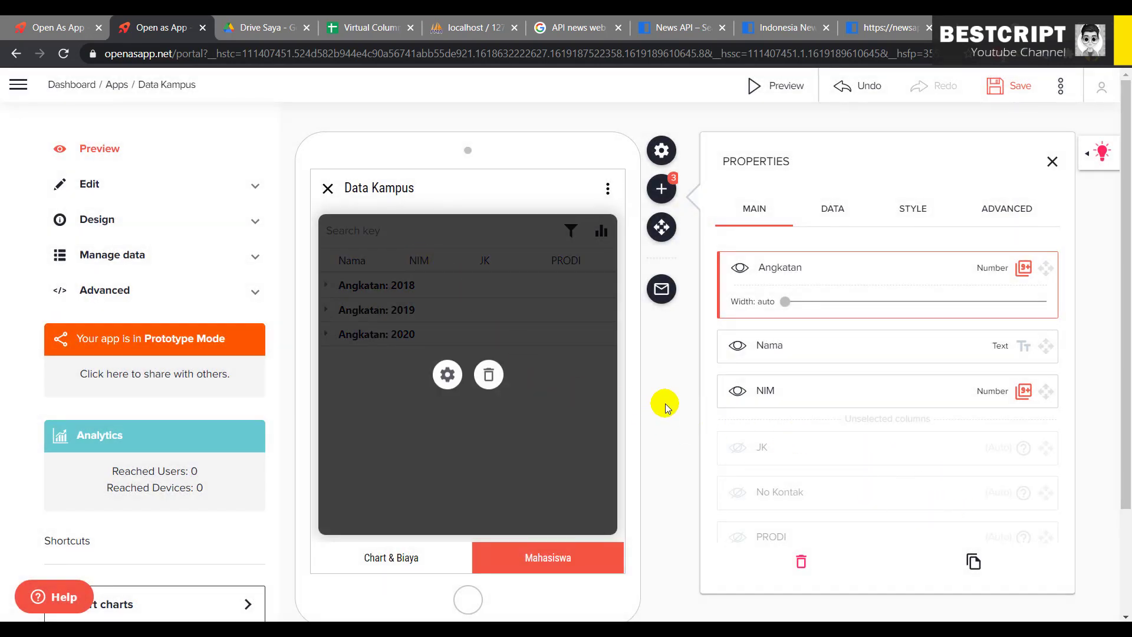
pyautogui.click(726, 559)
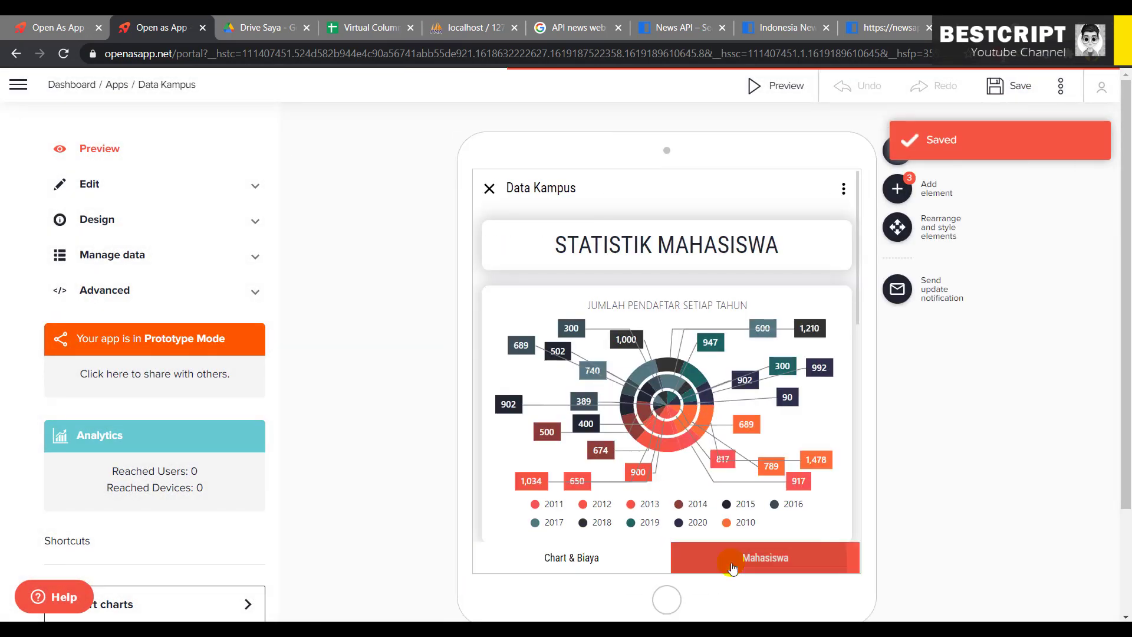
pyautogui.moveTo(611, 308)
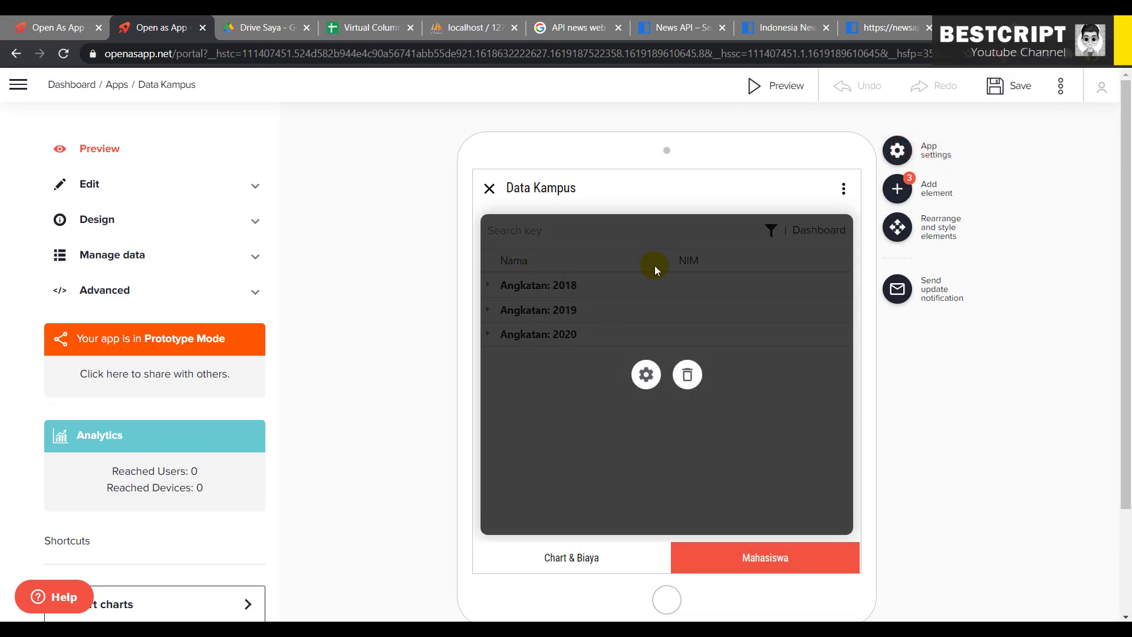
# Preview the app and expand the Angkatan 2018 group on the Mahasiswa page.
pyautogui.click(767, 87)
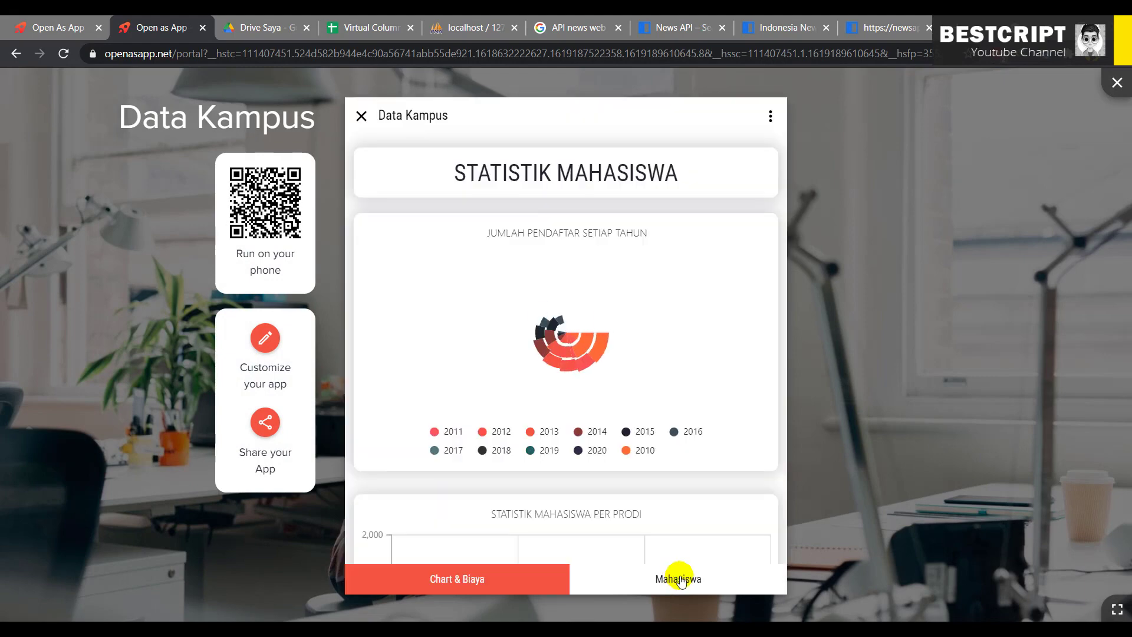
pyautogui.click(674, 579)
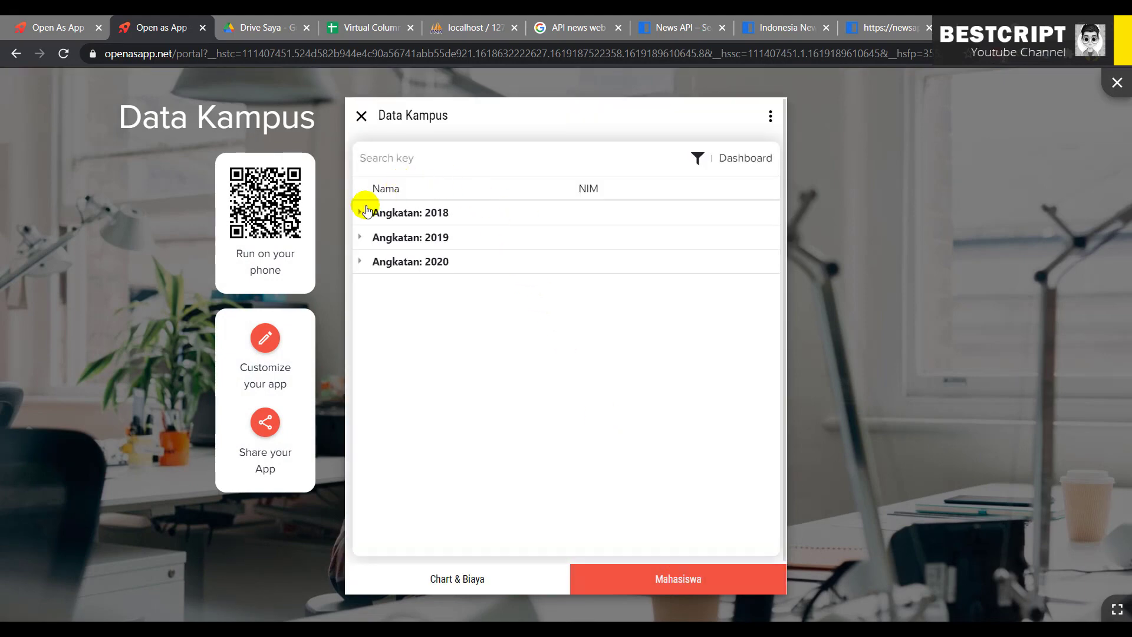
pyautogui.click(361, 213)
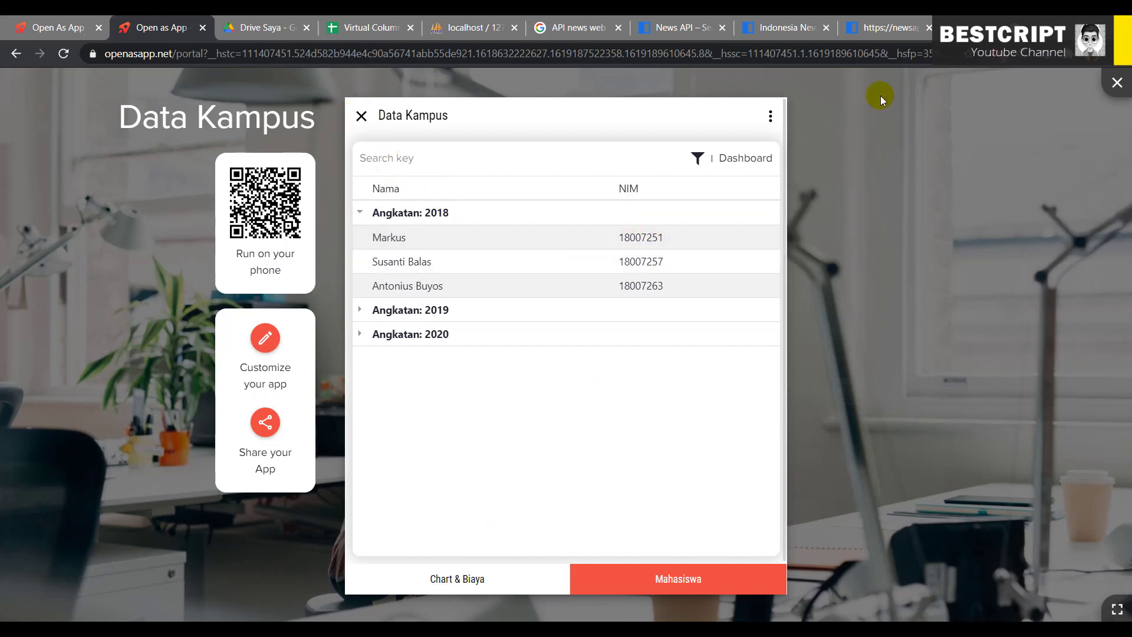
# Return to the app editor and set the Mahasiswa list's type to Cards with Thumbnail.
pyautogui.click(264, 336)
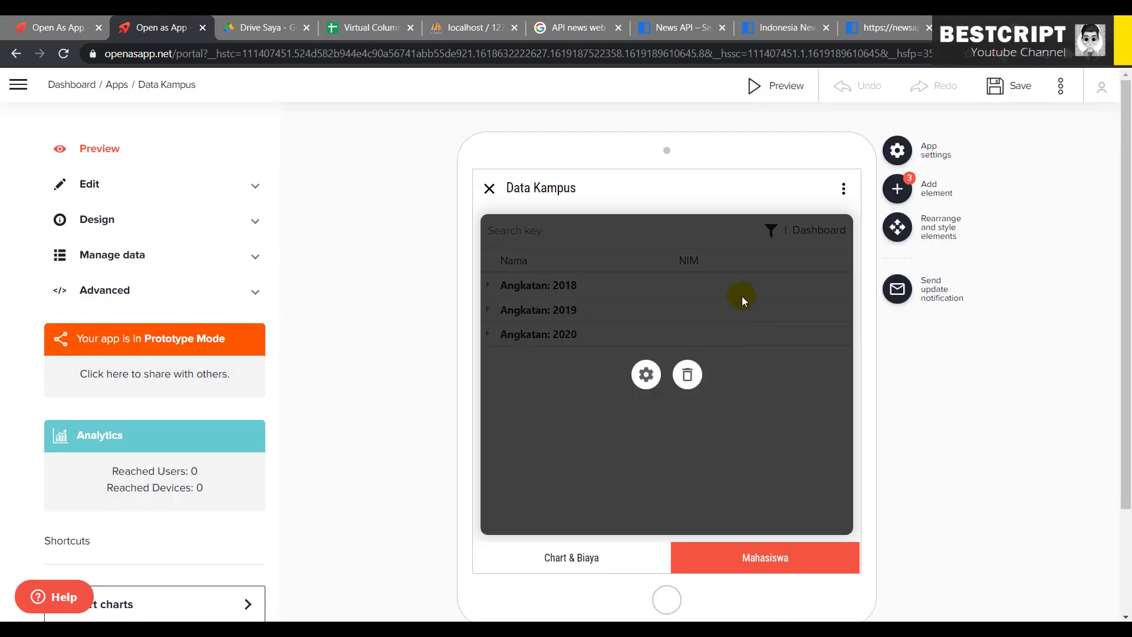
pyautogui.moveTo(553, 355)
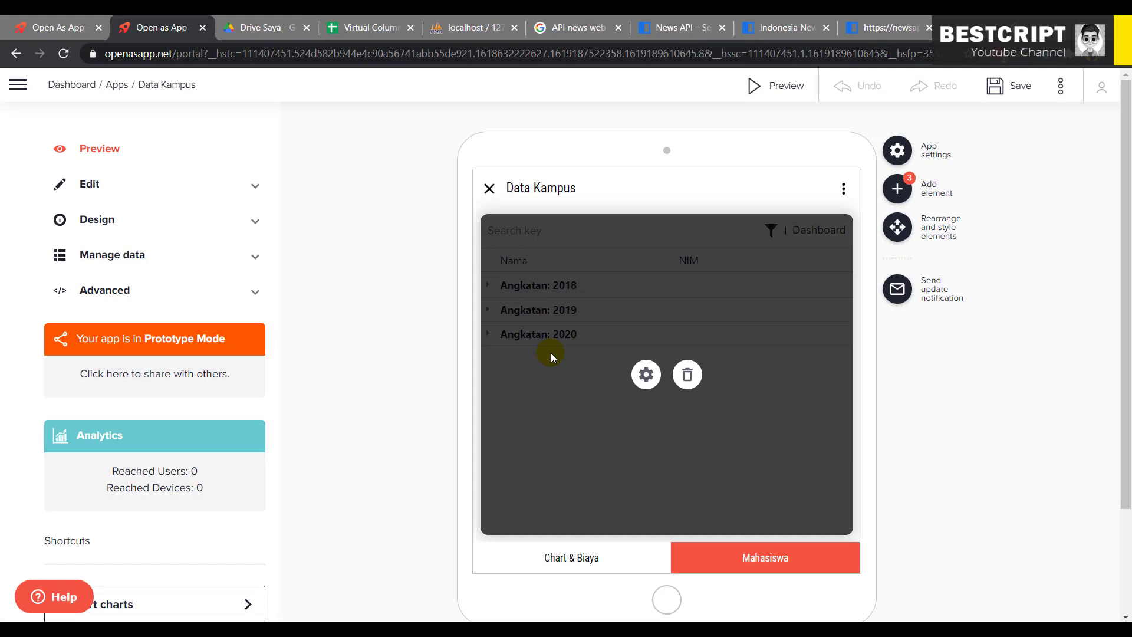
pyautogui.click(646, 376)
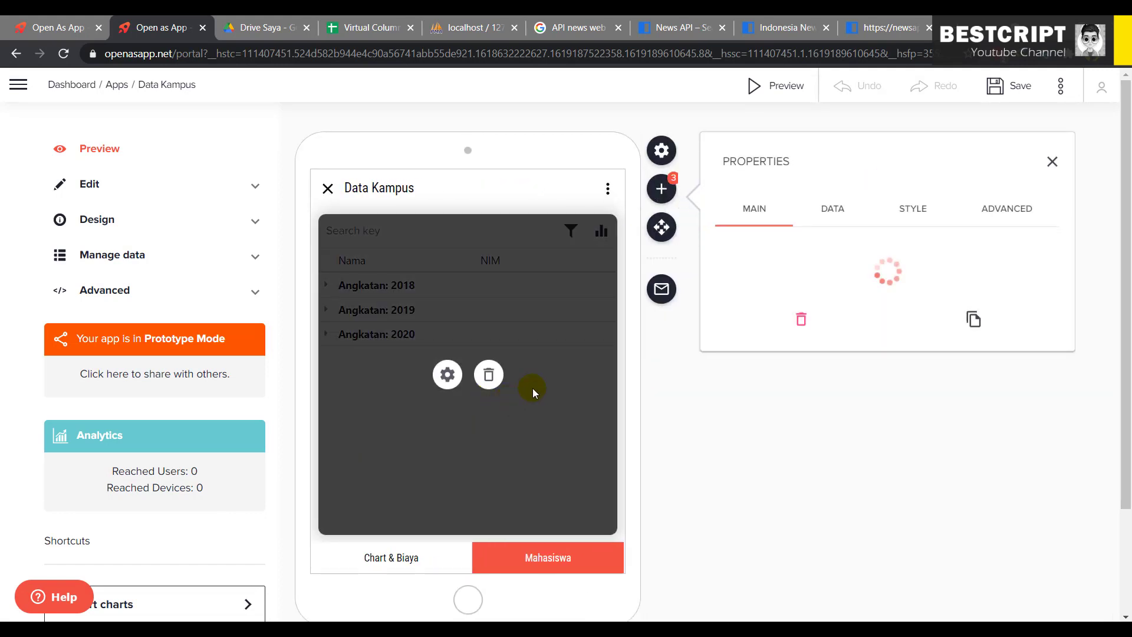
pyautogui.click(920, 214)
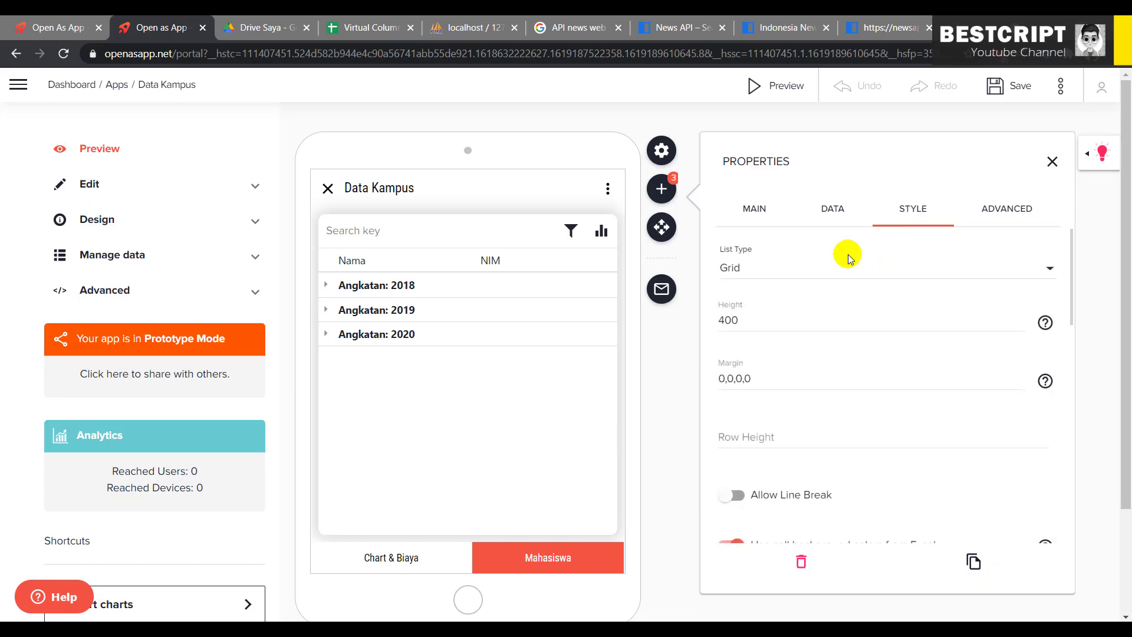
pyautogui.click(799, 270)
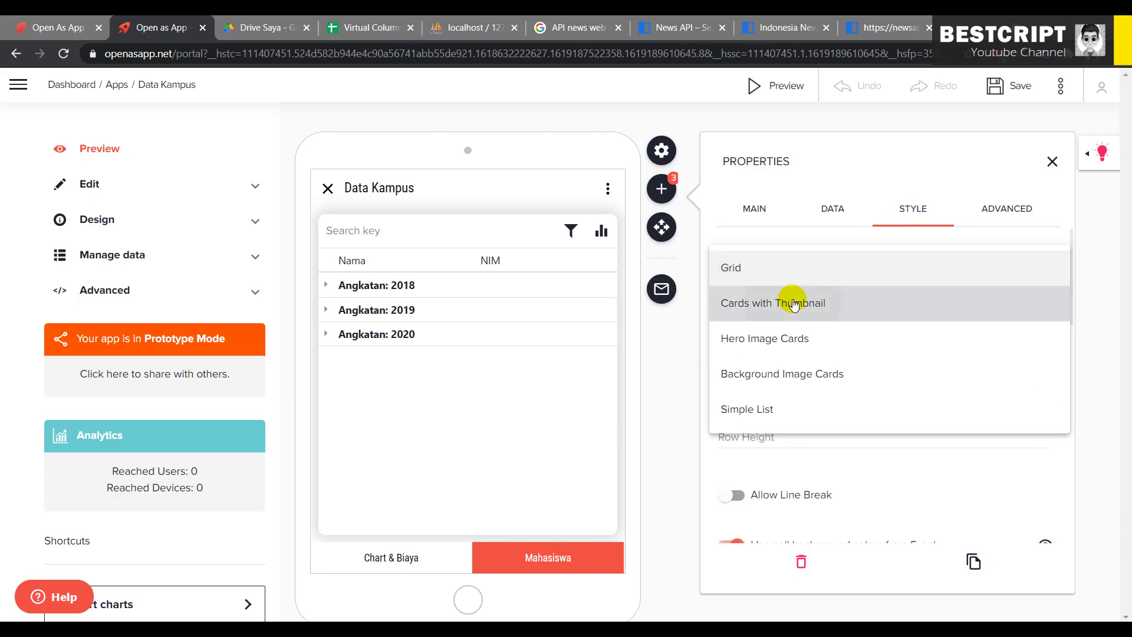
pyautogui.click(793, 301)
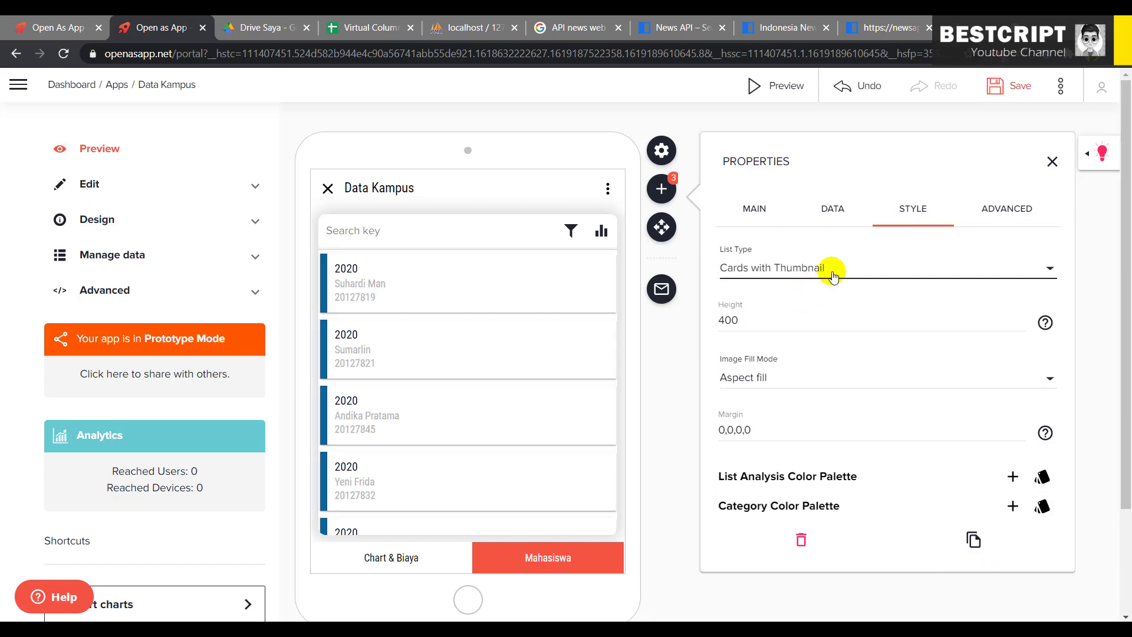
# Set Angkatan as the category column of the Mahasiswa card list, leaving the sort column empty.
pyautogui.click(747, 212)
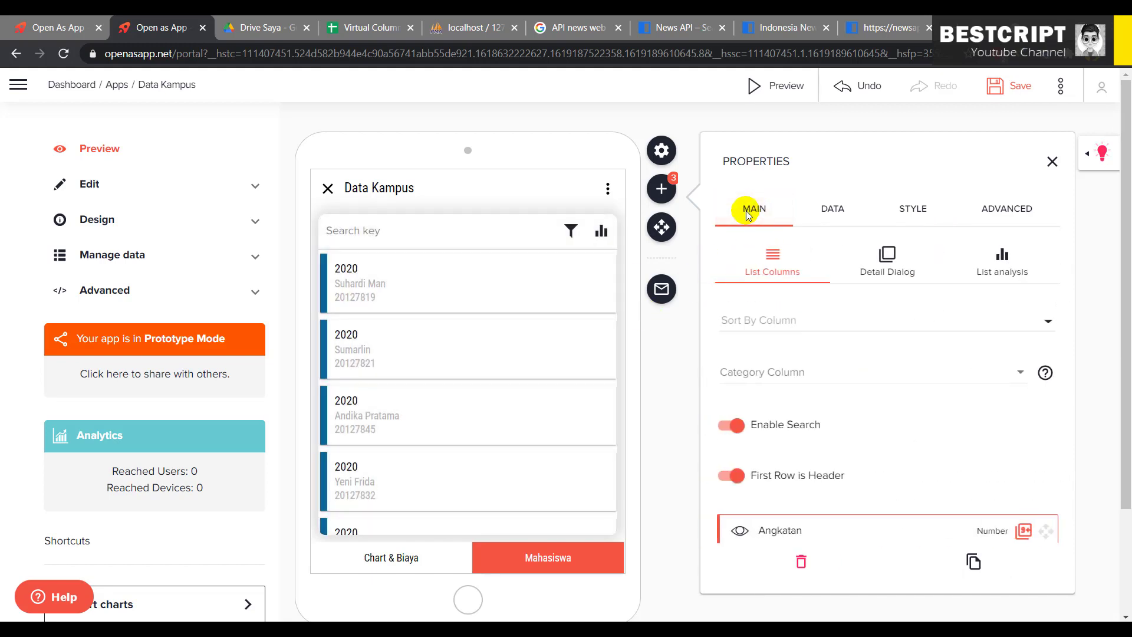
pyautogui.click(791, 332)
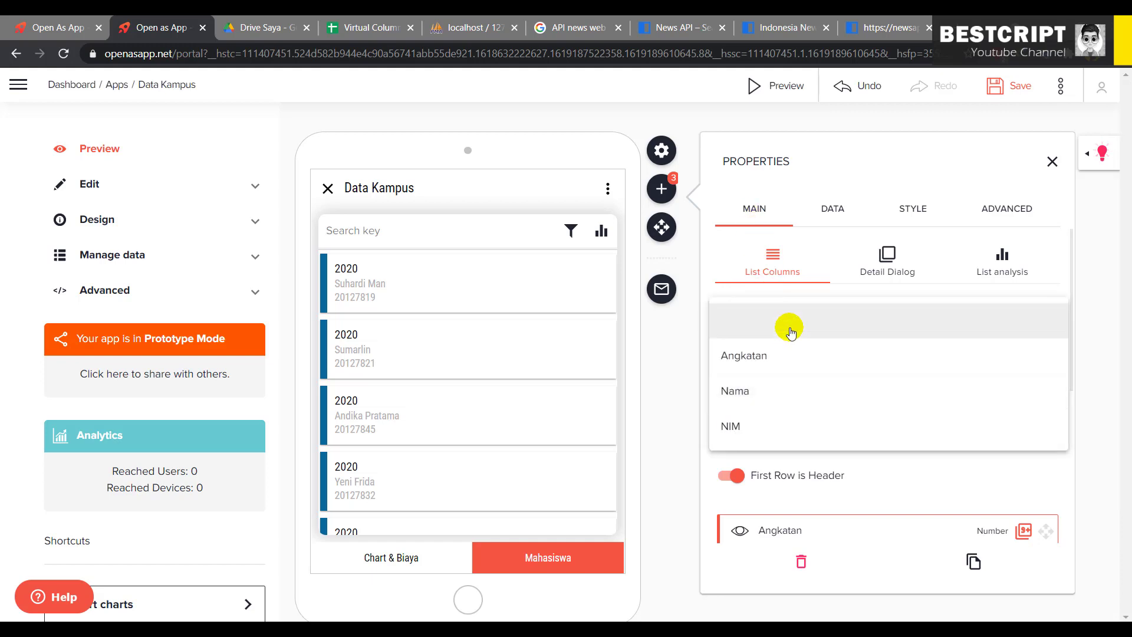
pyautogui.click(752, 275)
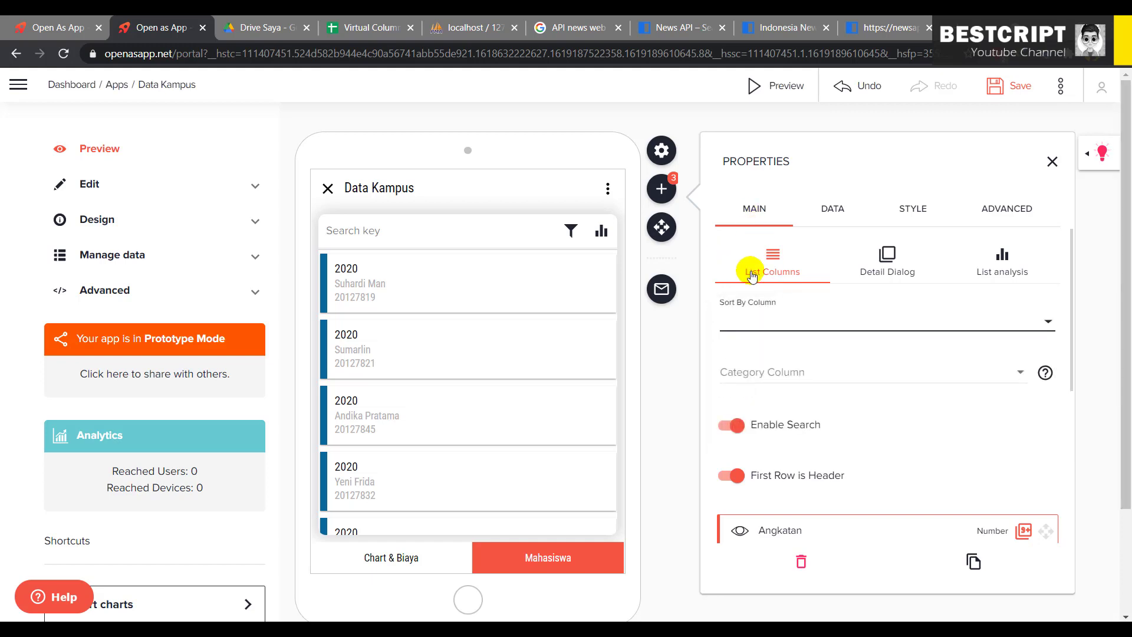
pyautogui.click(782, 376)
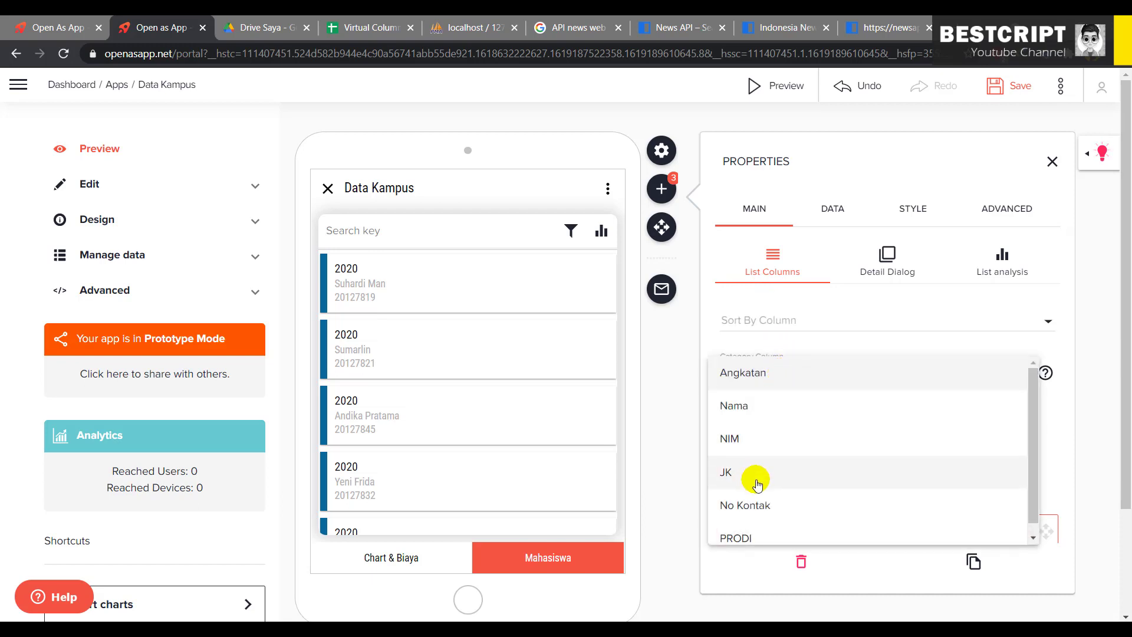
pyautogui.click(759, 383)
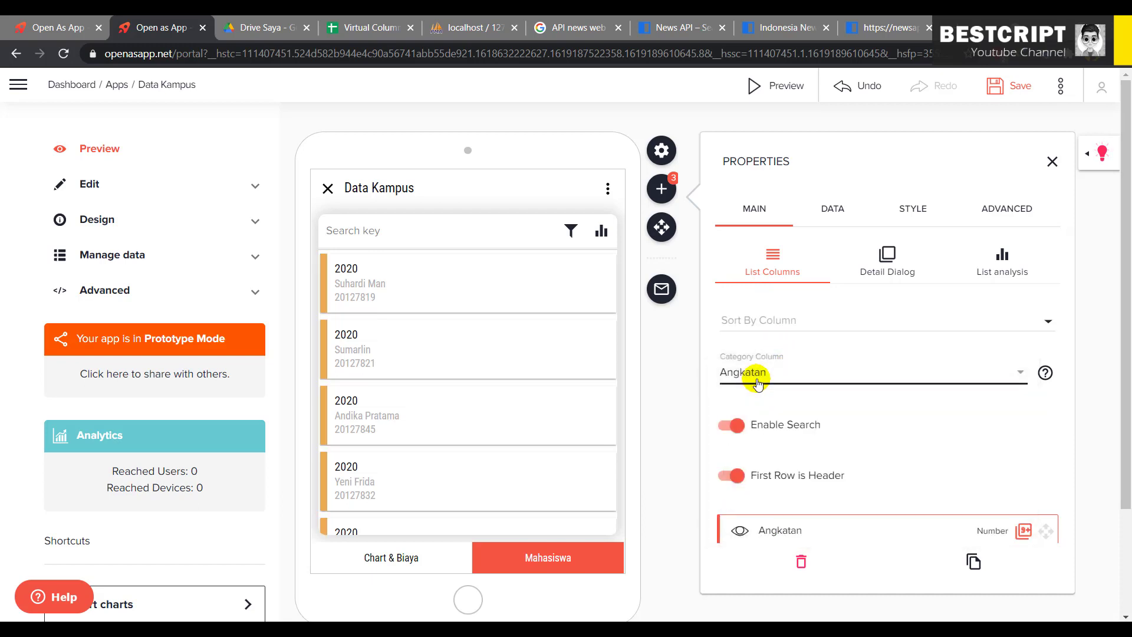
pyautogui.moveTo(394, 335)
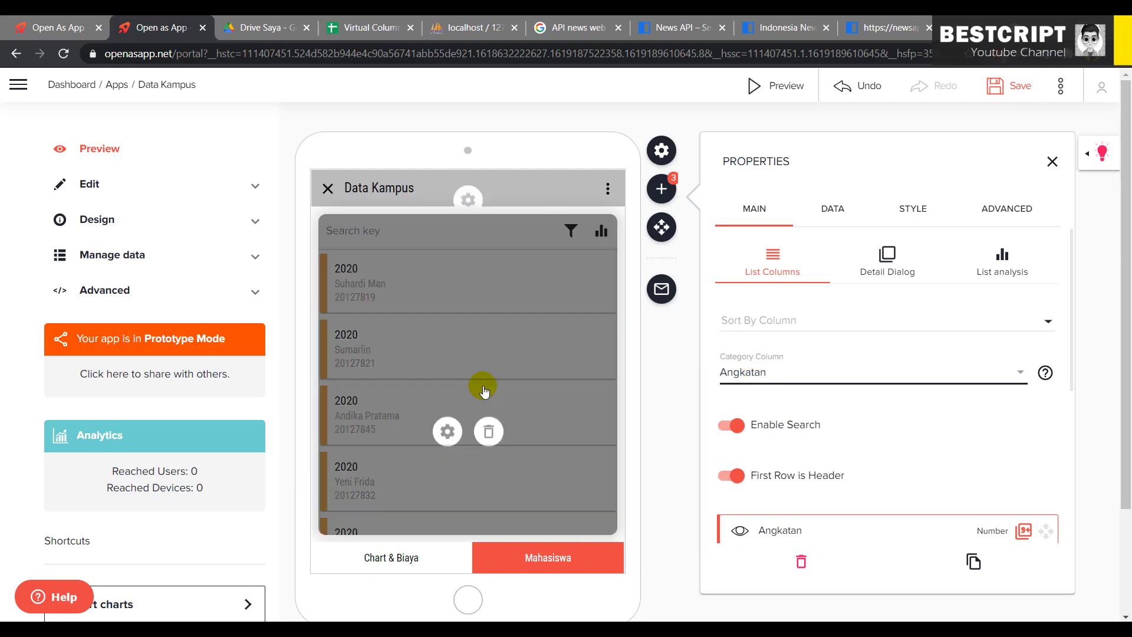
pyautogui.scroll(-2, 483, 388)
pyautogui.scroll(2, 468, 310)
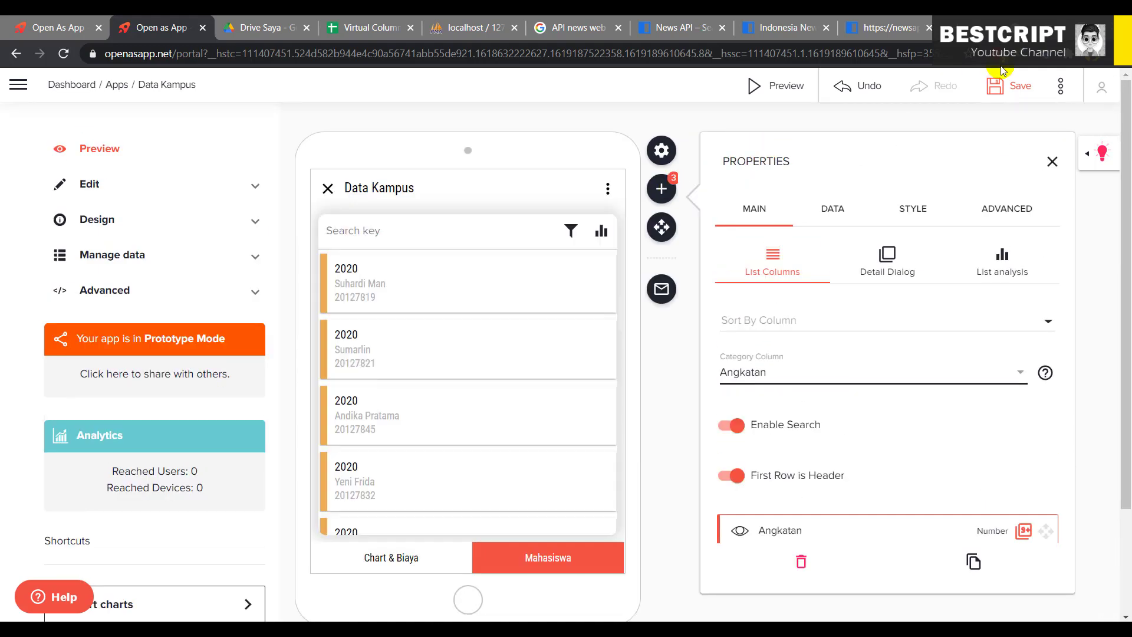
# Save the app, open its preview and look through the student cards on the Mahasiswa page.
pyautogui.click(1006, 87)
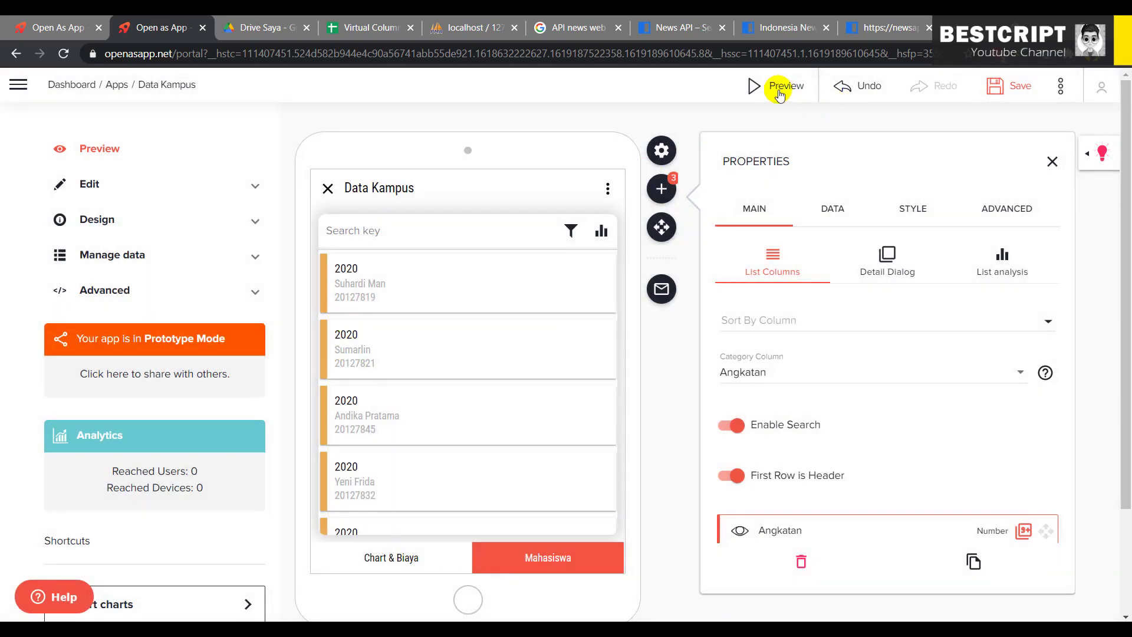
pyautogui.click(779, 89)
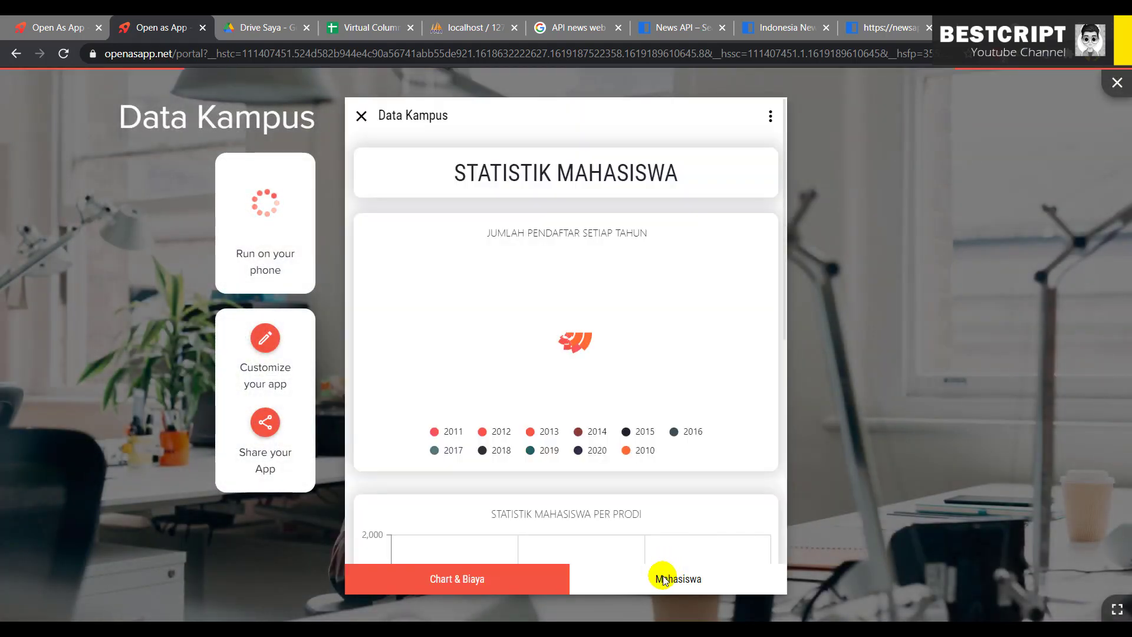
pyautogui.click(666, 581)
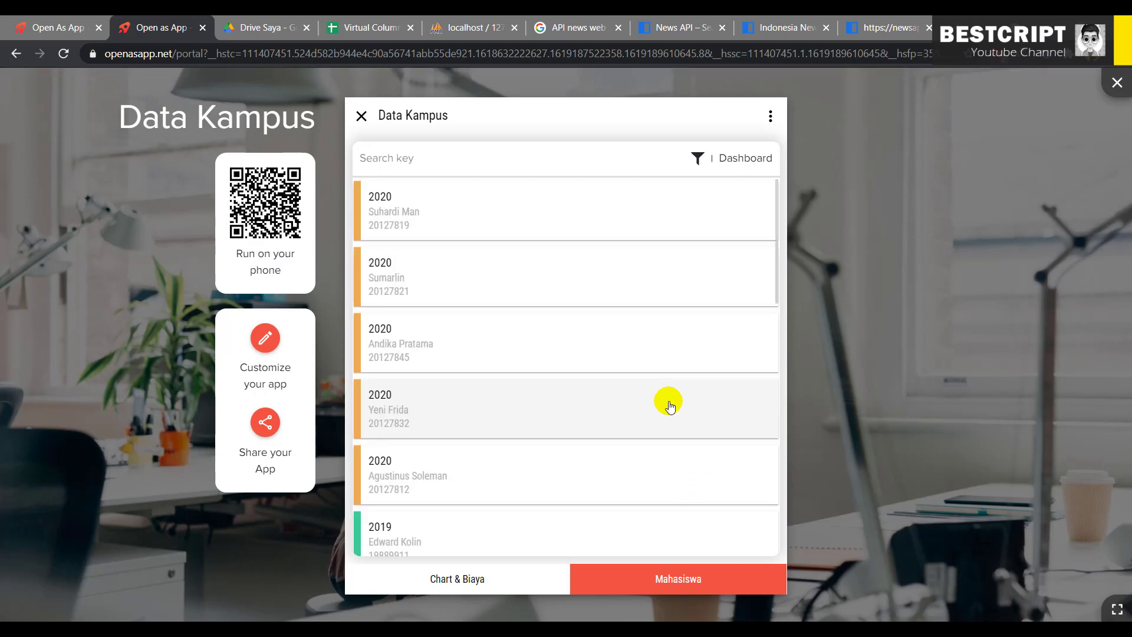
pyautogui.scroll(-2, 569, 401)
pyautogui.scroll(3, 436, 363)
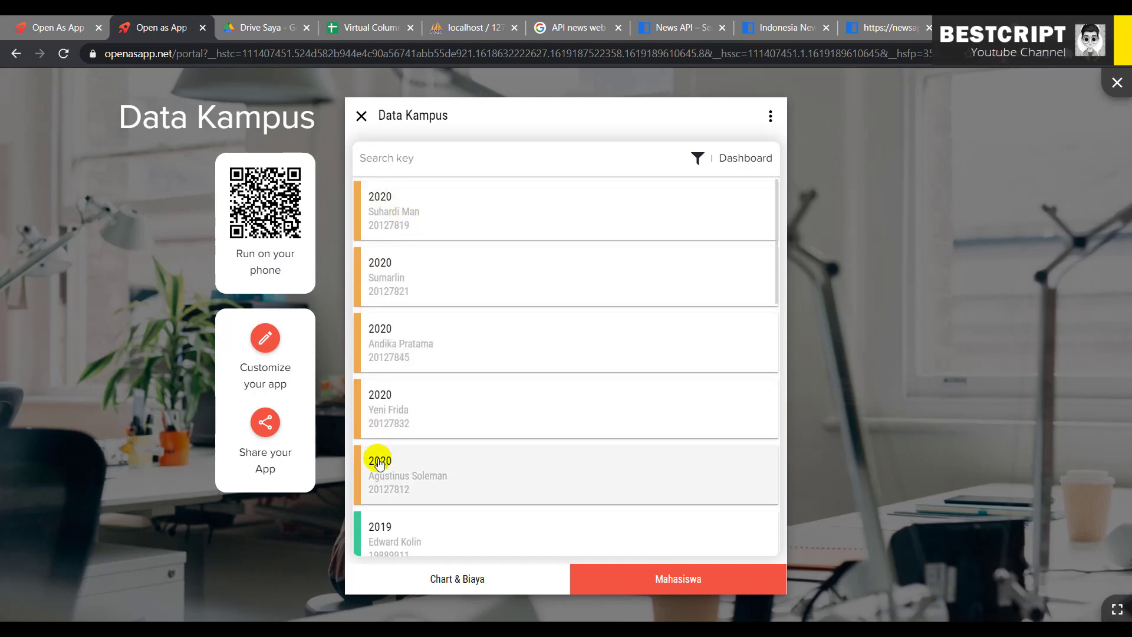
pyautogui.scroll(-8, 379, 454)
pyautogui.scroll(-4, 374, 402)
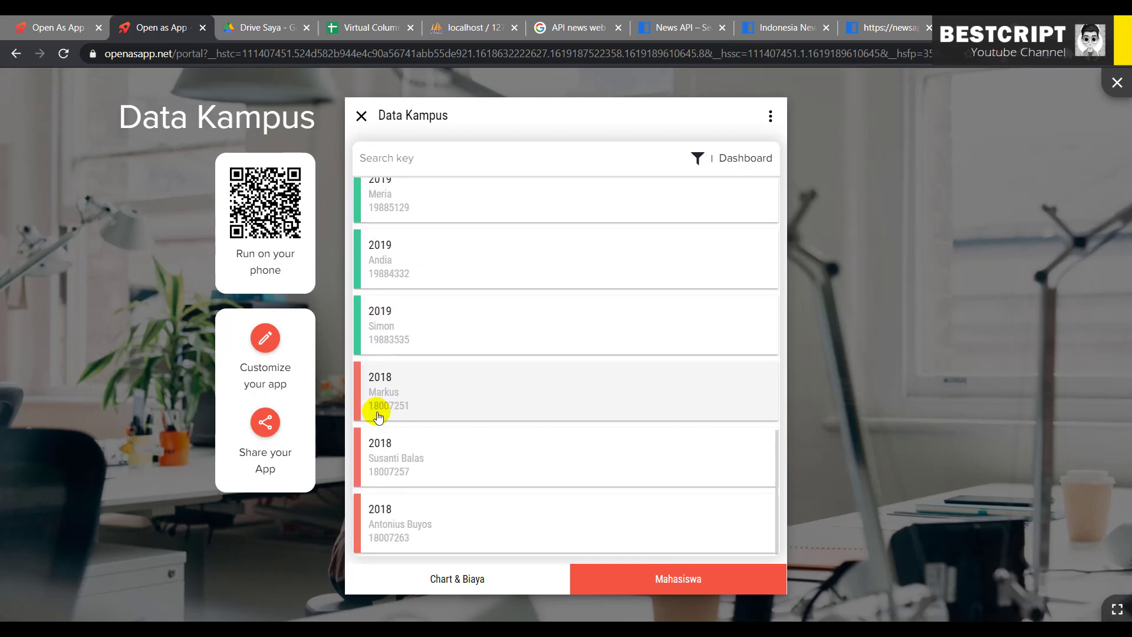
pyautogui.scroll(10, 485, 480)
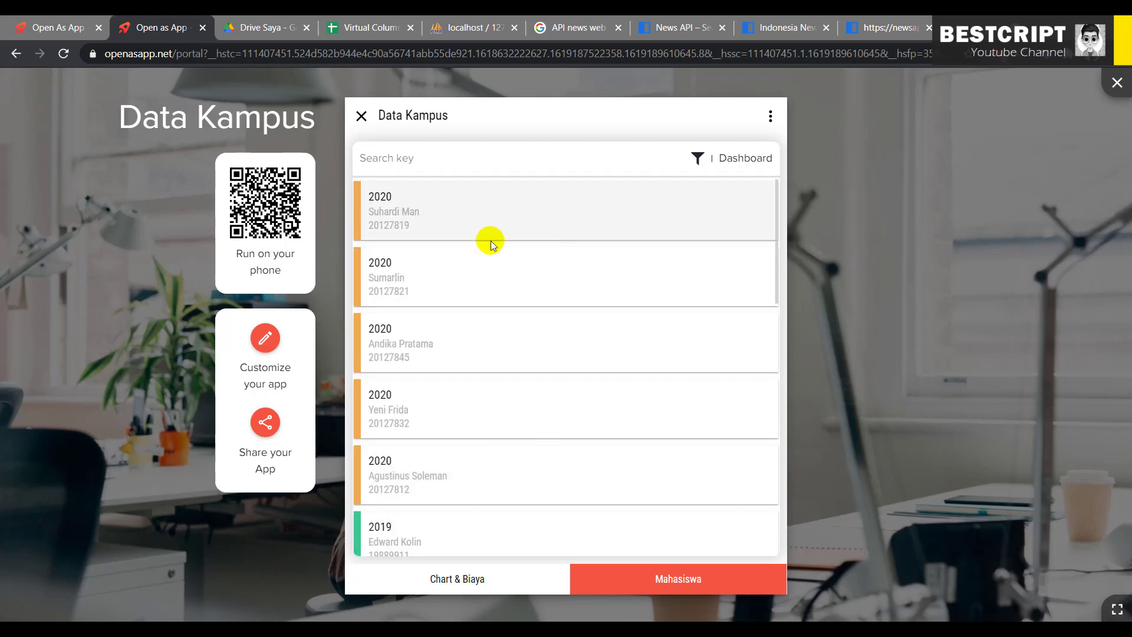
# Return to the app editor and set the Mahasiswa list's type to Grid.
pyautogui.click(265, 339)
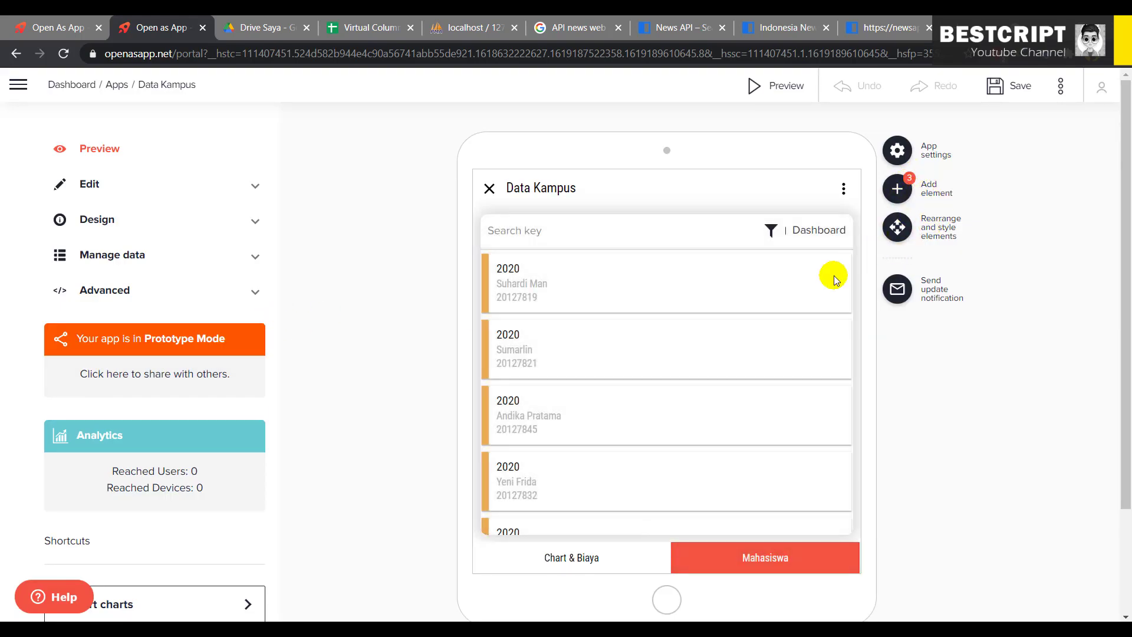
pyautogui.click(648, 374)
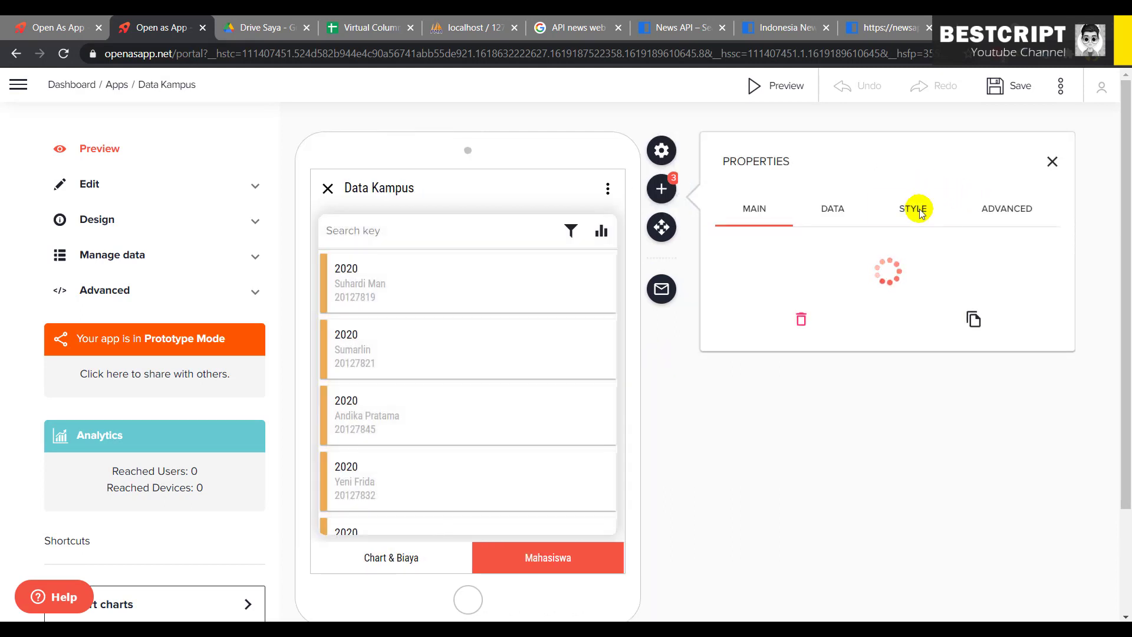
pyautogui.click(921, 212)
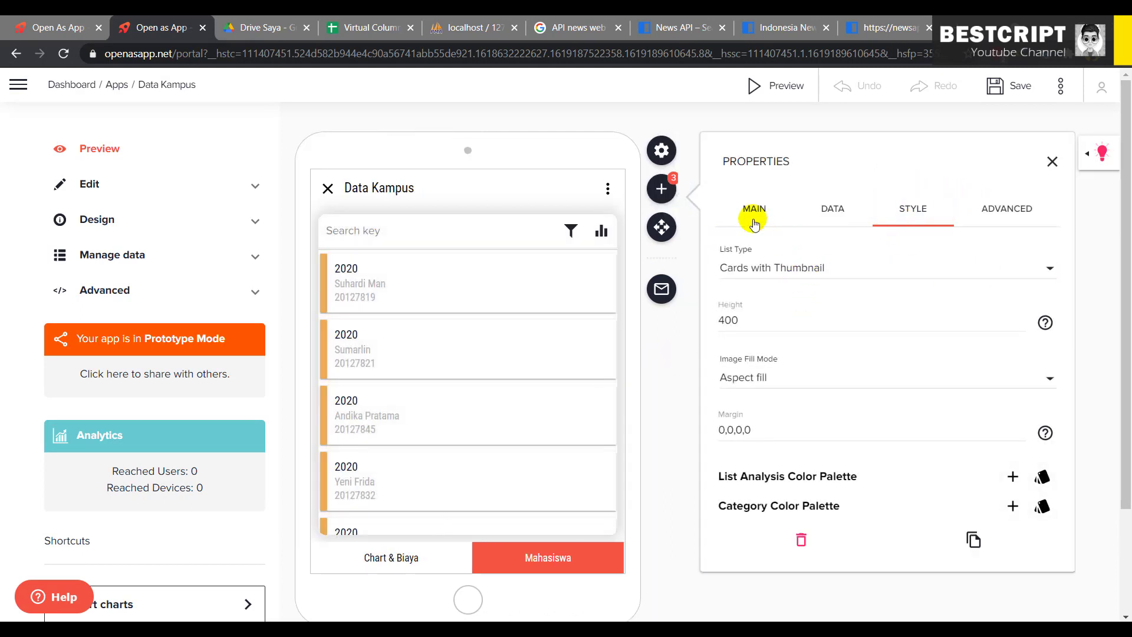
pyautogui.click(876, 273)
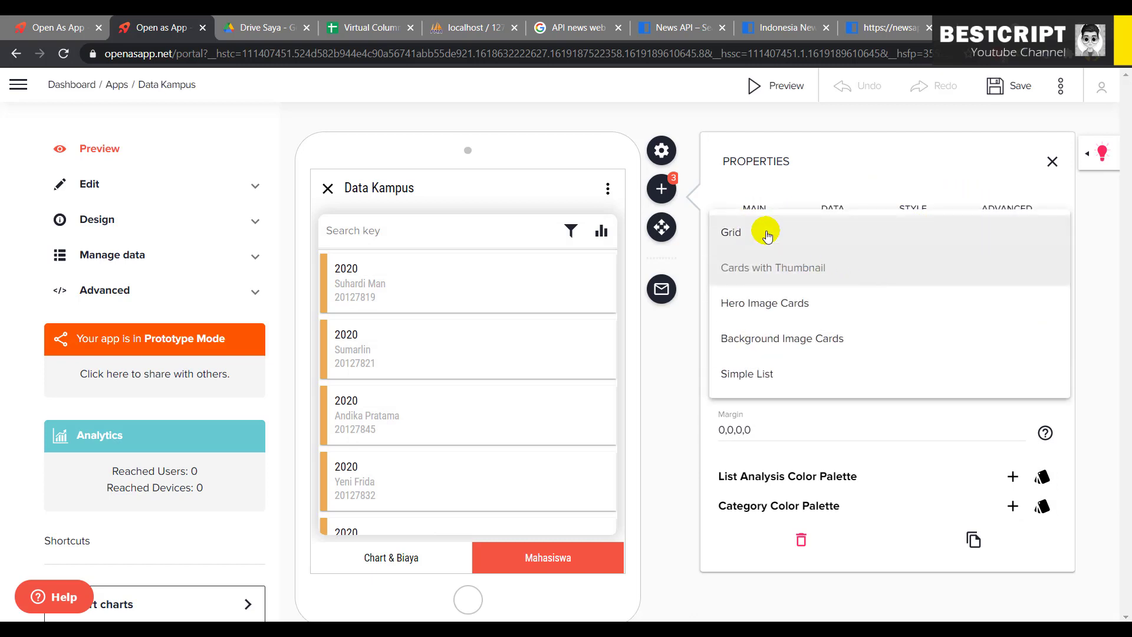
pyautogui.click(767, 234)
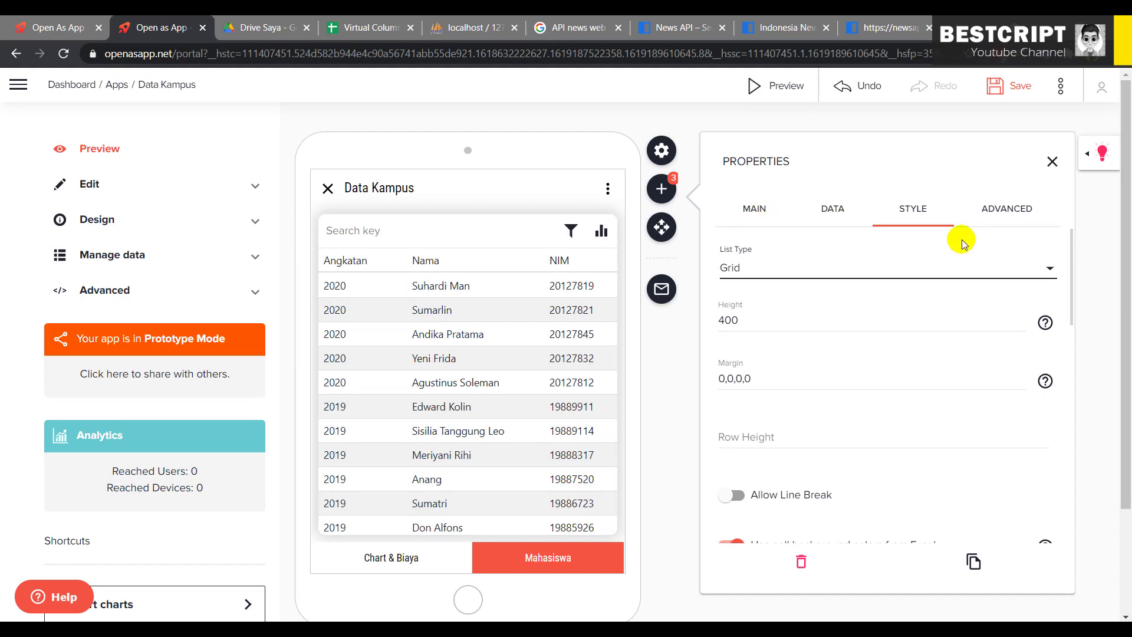
# Choose Angkatan as the Mahasiswa list's group column, then save the app and reopen the Mahasiswa page.
pyautogui.click(752, 215)
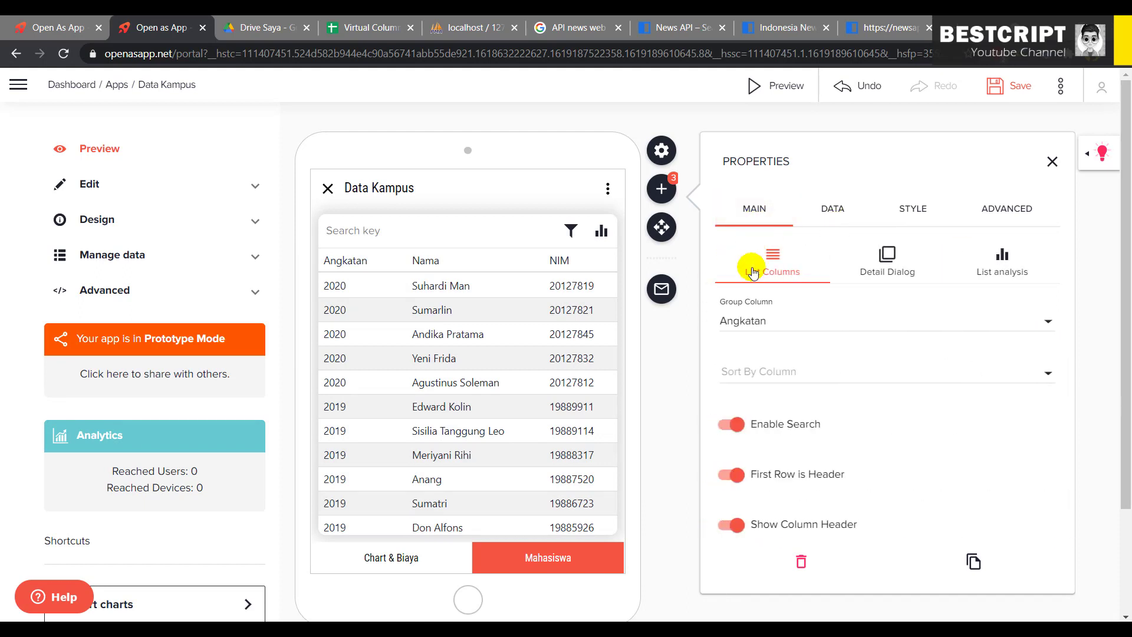
pyautogui.click(754, 319)
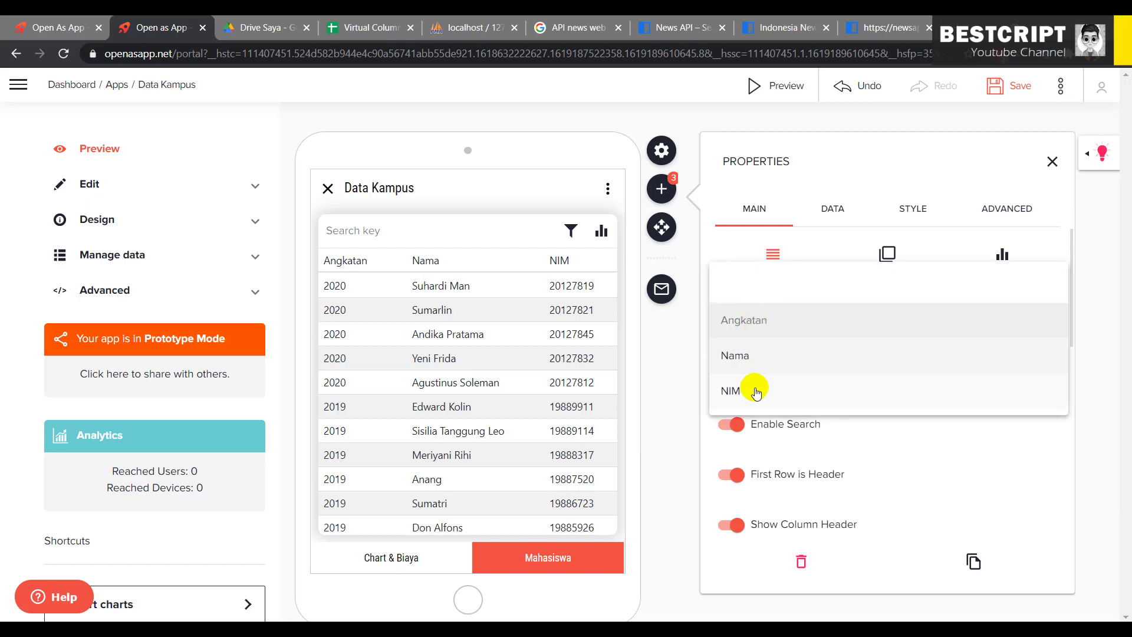
pyautogui.click(758, 326)
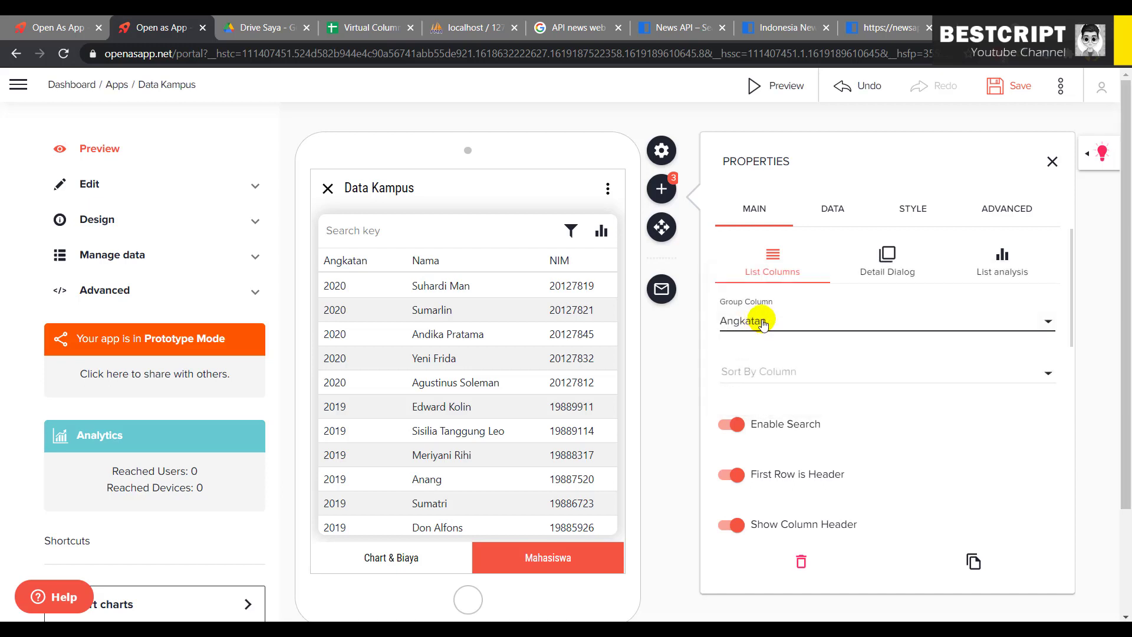
pyautogui.click(1016, 88)
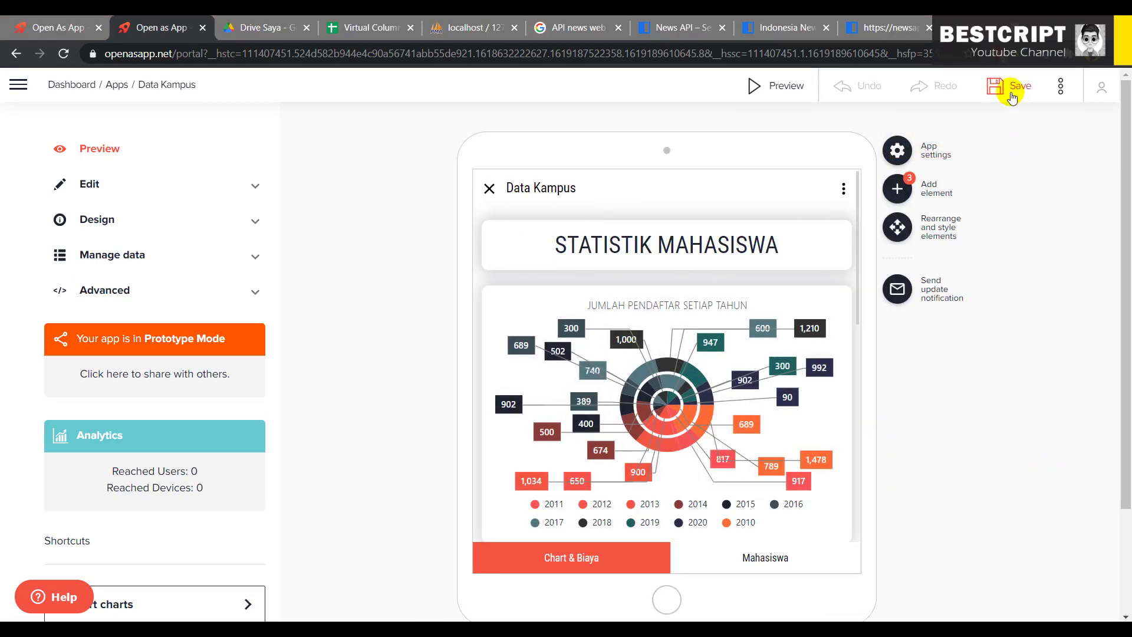
pyautogui.click(761, 558)
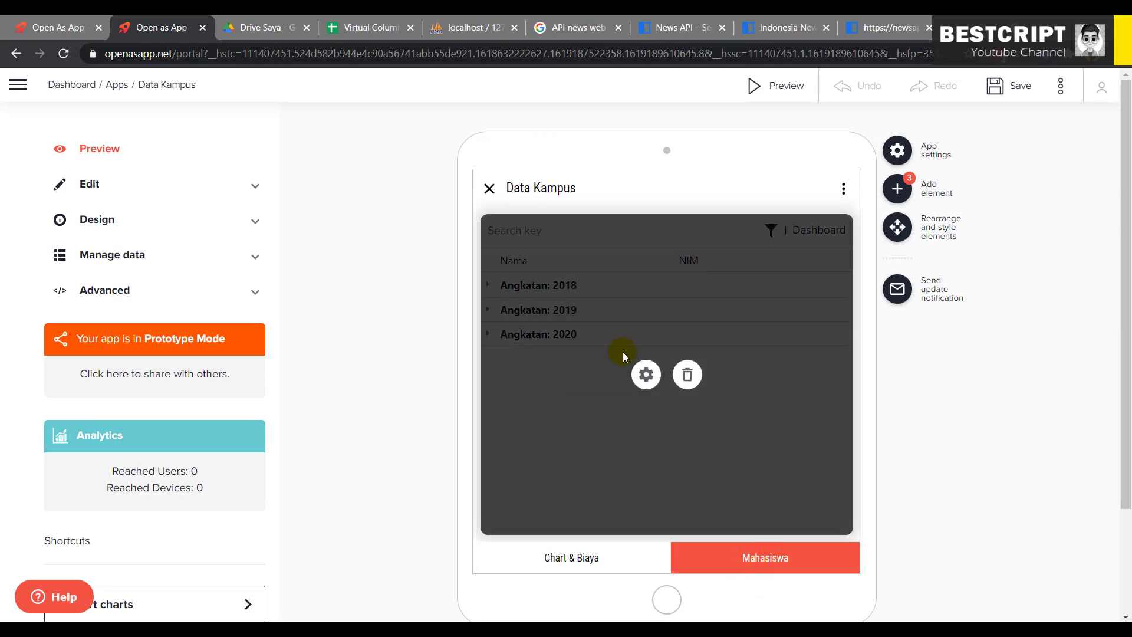
# Look over the elements that can be added and the contents of the Chart & Biaya and Mahasiswa pages.
pyautogui.click(897, 189)
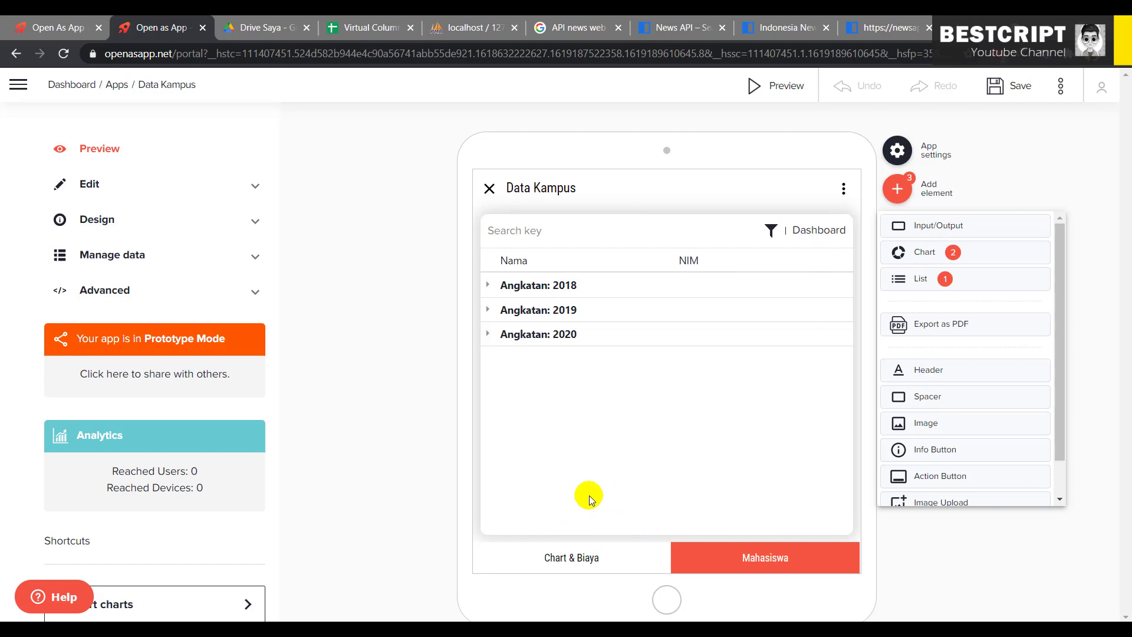
pyautogui.click(572, 560)
pyautogui.click(580, 553)
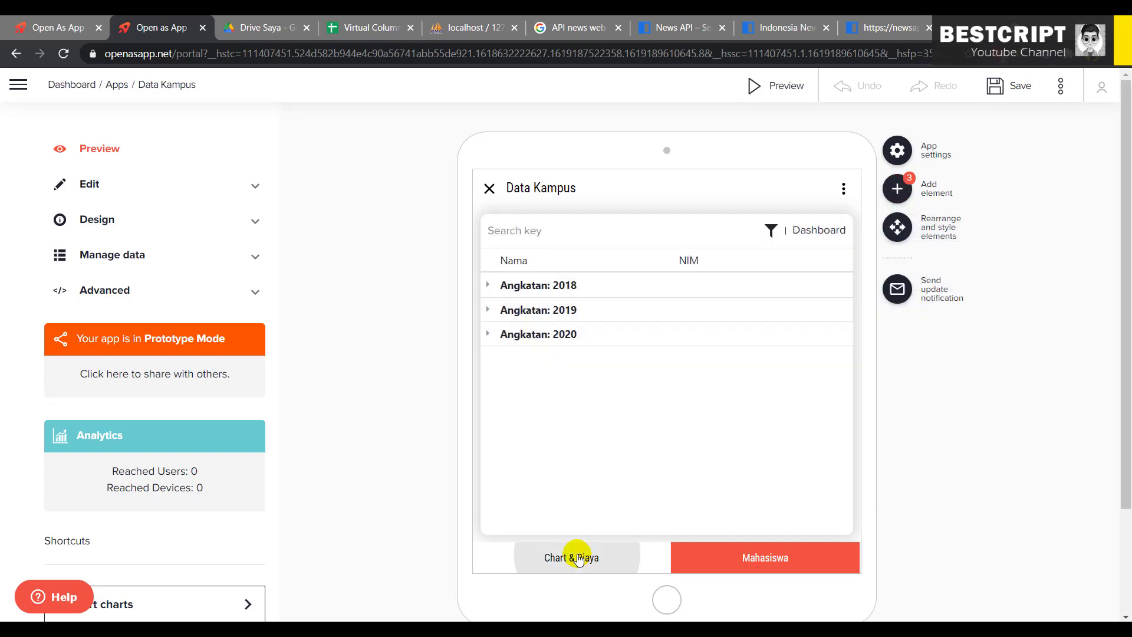
pyautogui.scroll(-6, 649, 329)
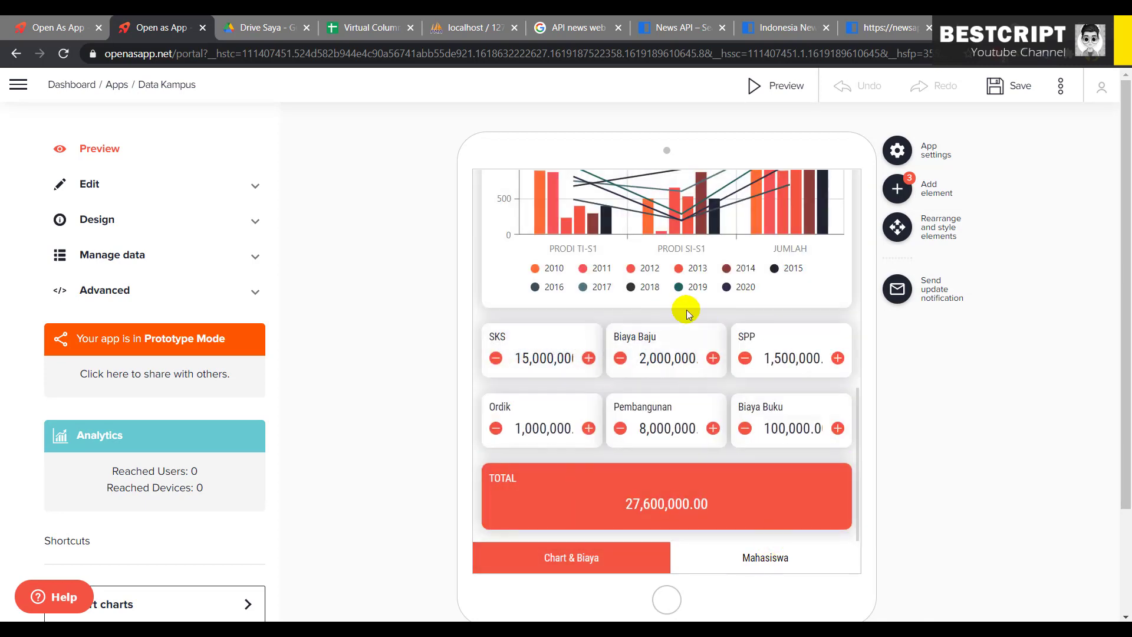
pyautogui.scroll(5, 733, 380)
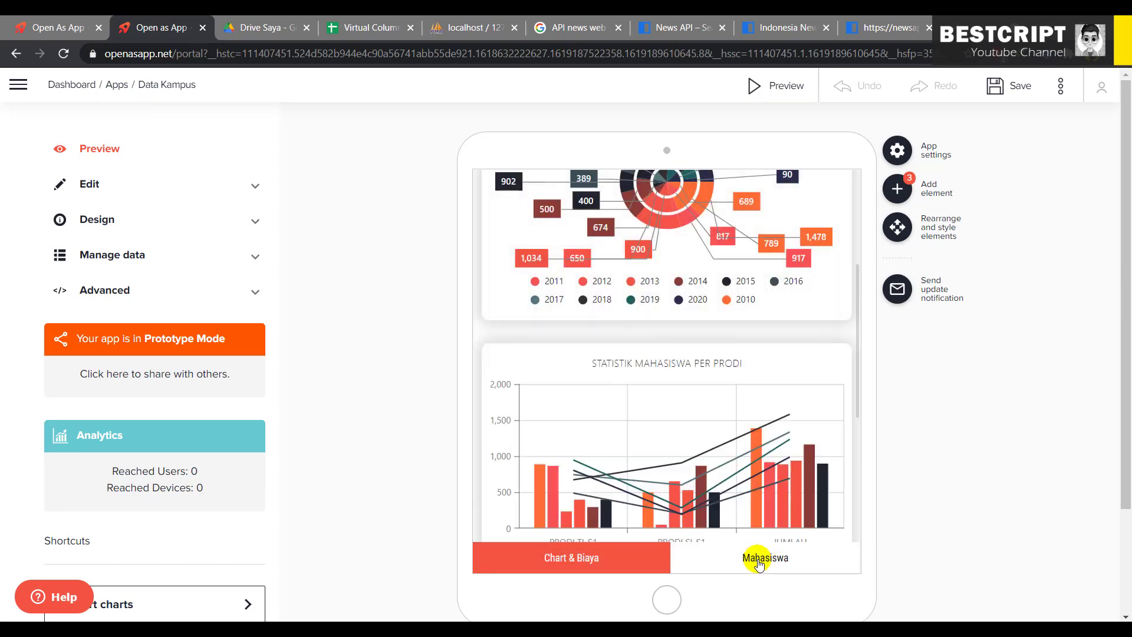
pyautogui.click(754, 554)
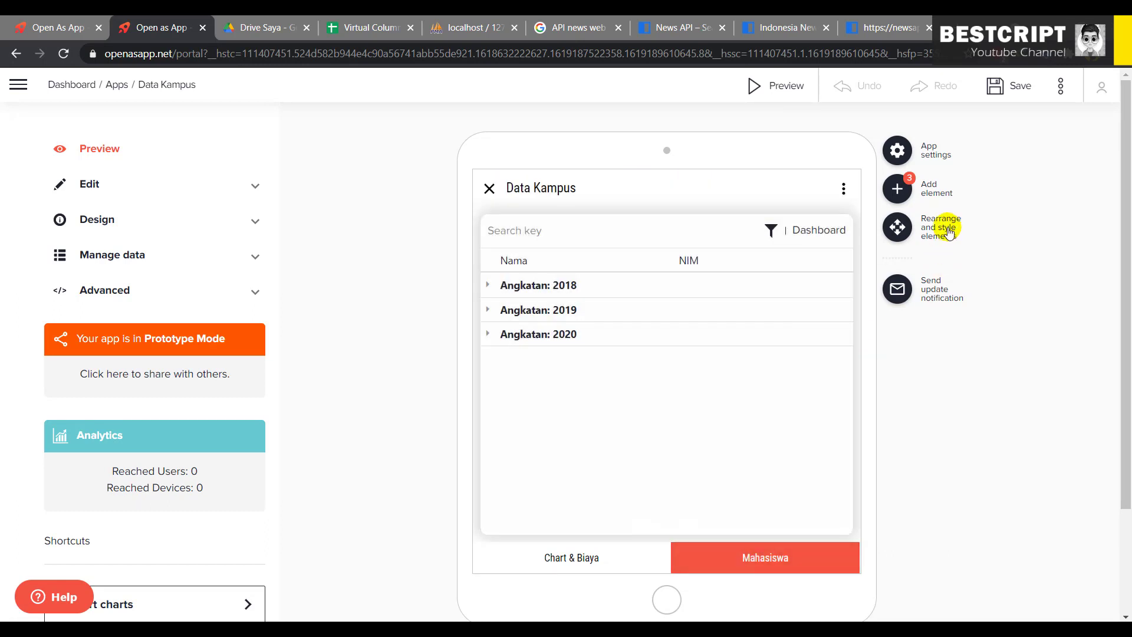
pyautogui.click(895, 191)
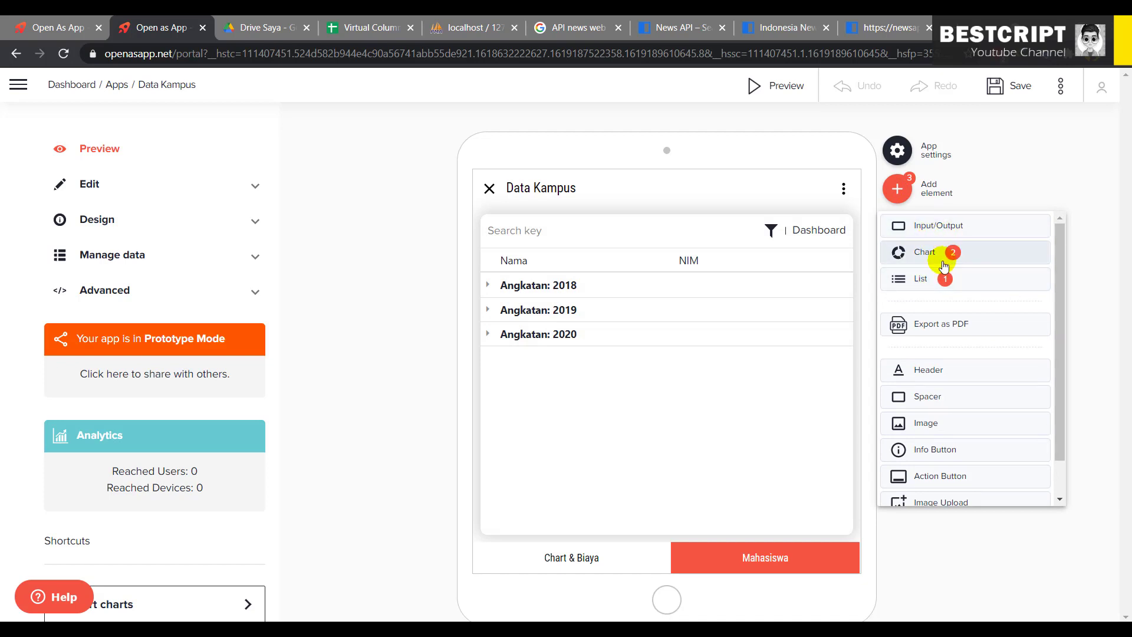
# Add an Export as PDF element to the Mahasiswa page with PDF Export as its action.
pyautogui.click(952, 329)
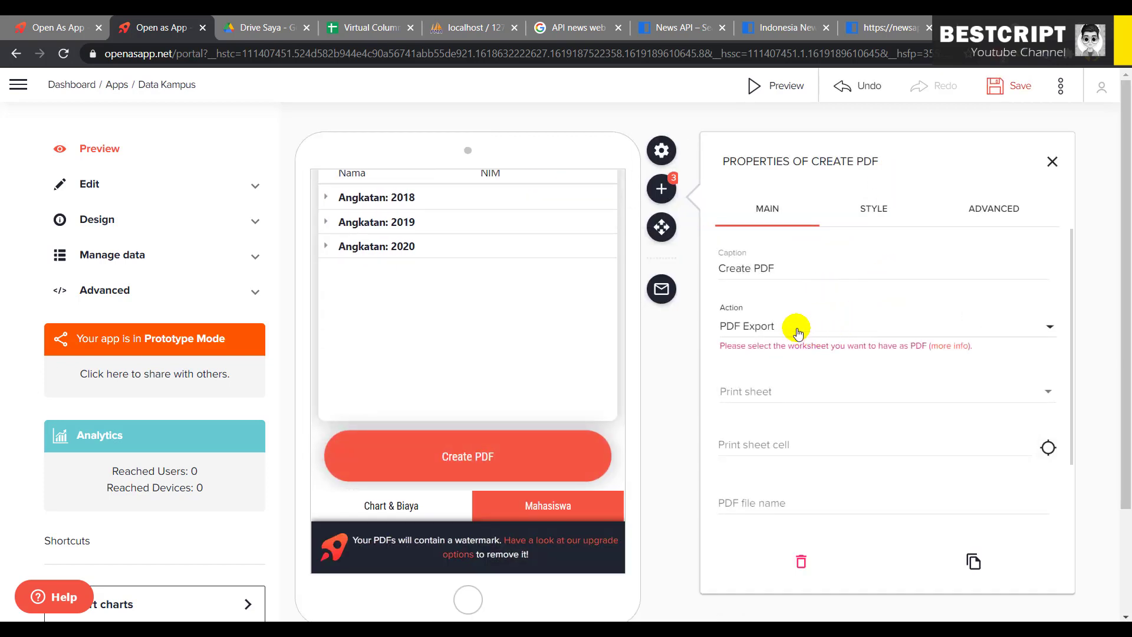
pyautogui.click(799, 331)
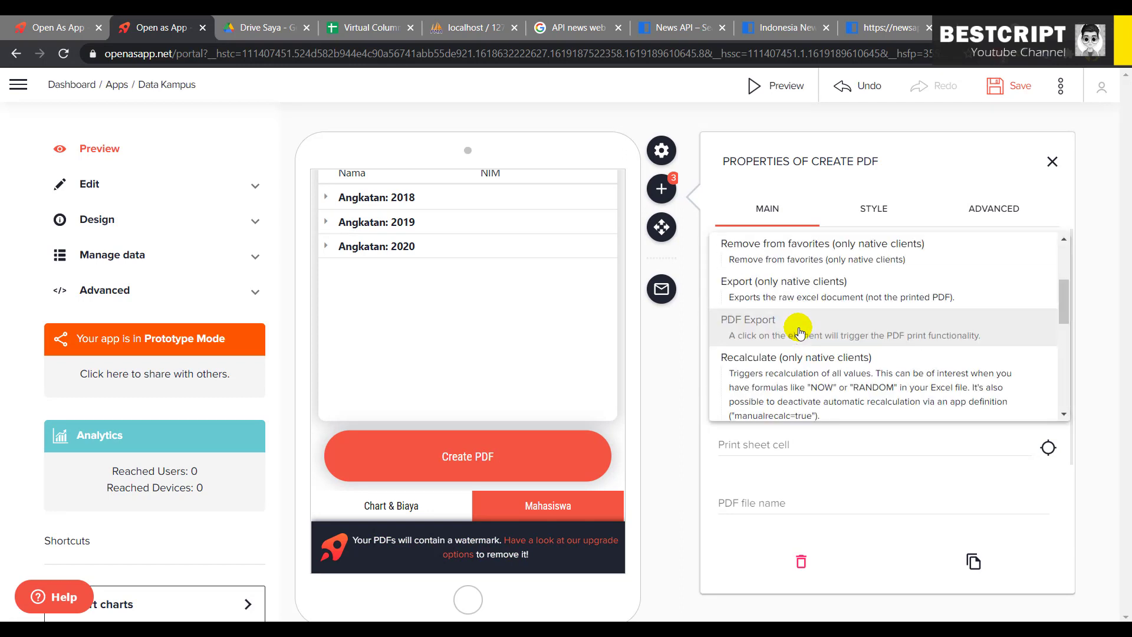
pyautogui.click(799, 332)
pyautogui.click(1105, 285)
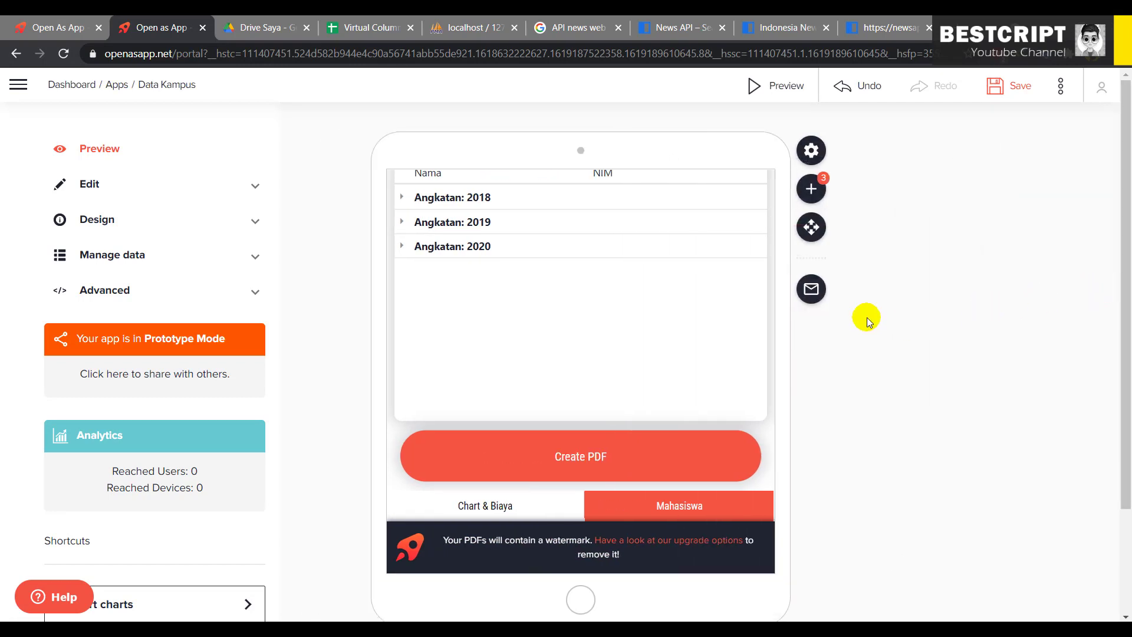
pyautogui.click(641, 465)
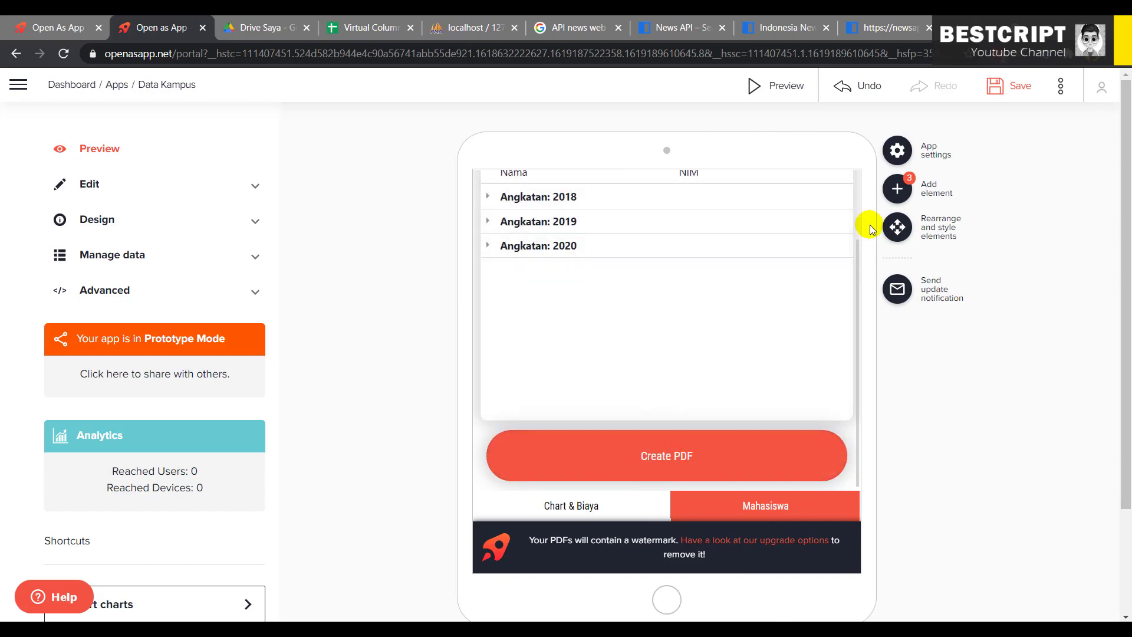
# Configure the Create PDF button to print the Mahasiswa sheet and name the PDF file Mahasiswa.
pyautogui.click(649, 457)
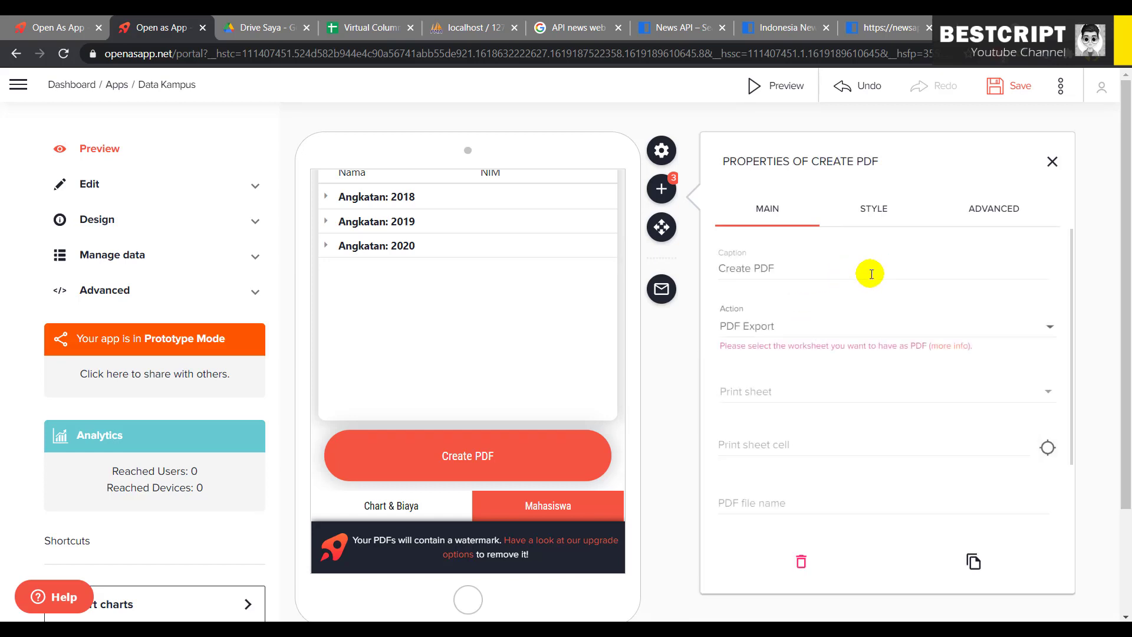
pyautogui.click(988, 384)
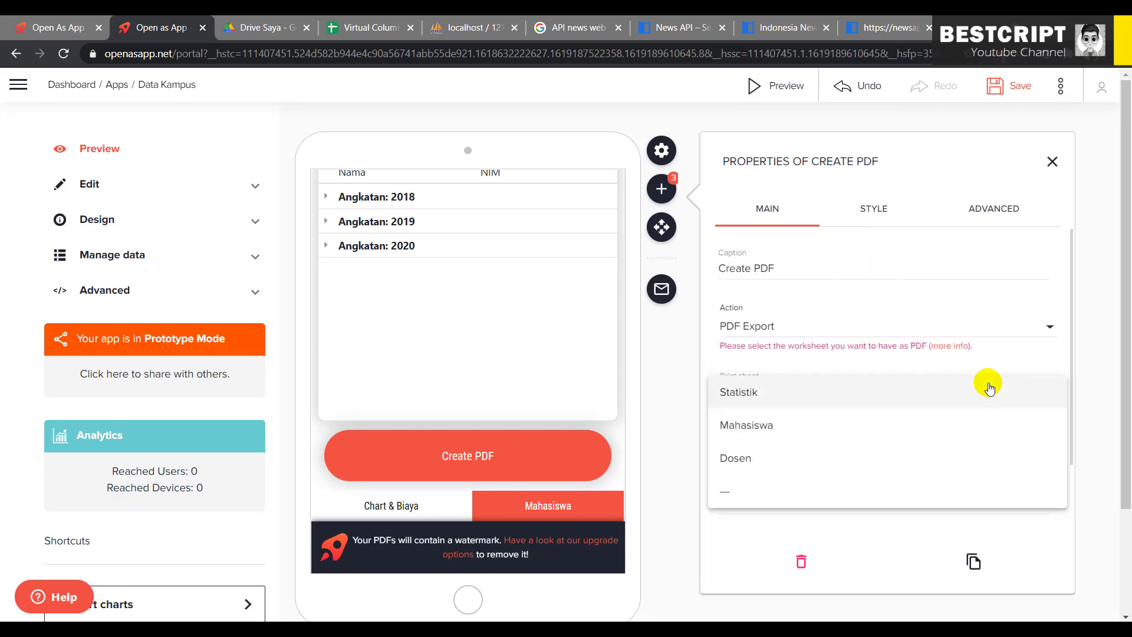
pyautogui.click(742, 430)
pyautogui.moveTo(368, 193)
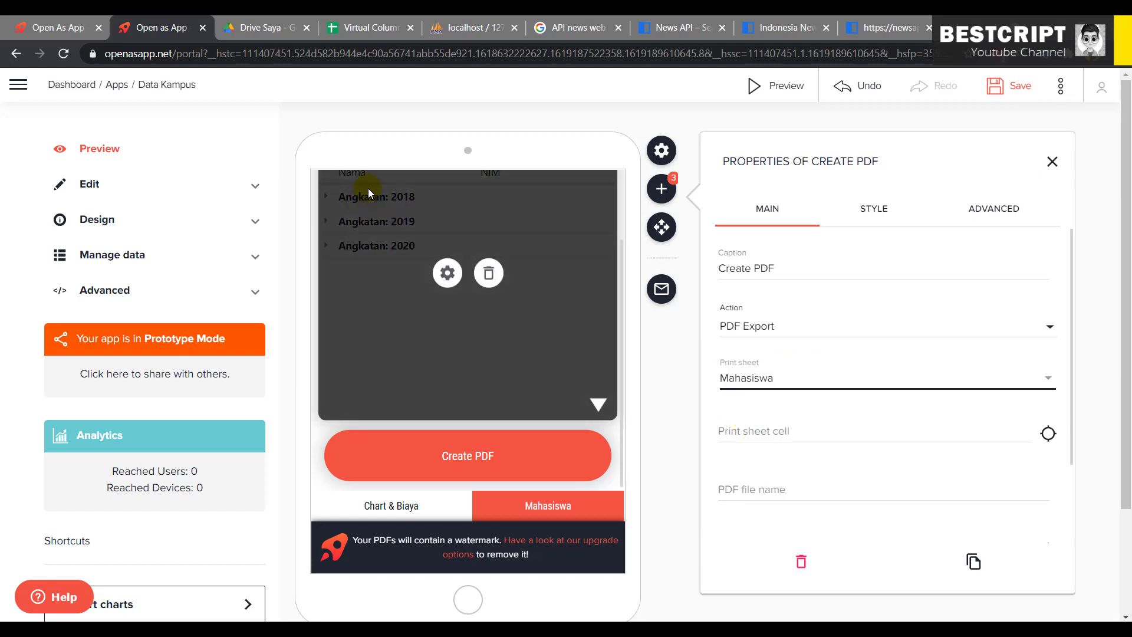
pyautogui.click(799, 440)
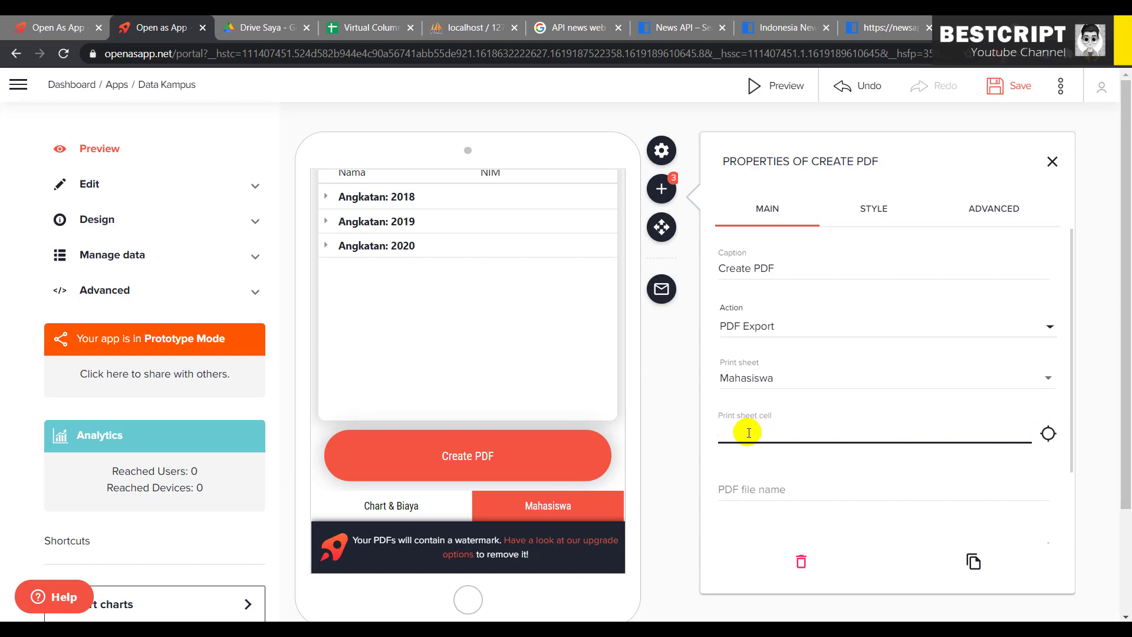
pyautogui.click(764, 486)
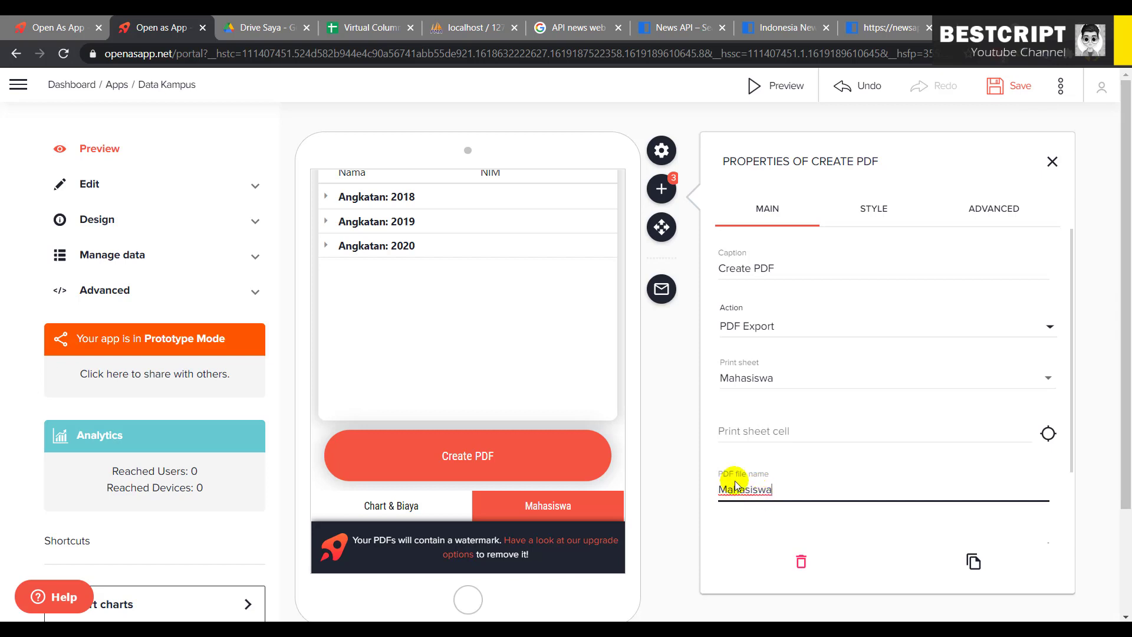
pyautogui.click(813, 432)
pyautogui.click(1049, 433)
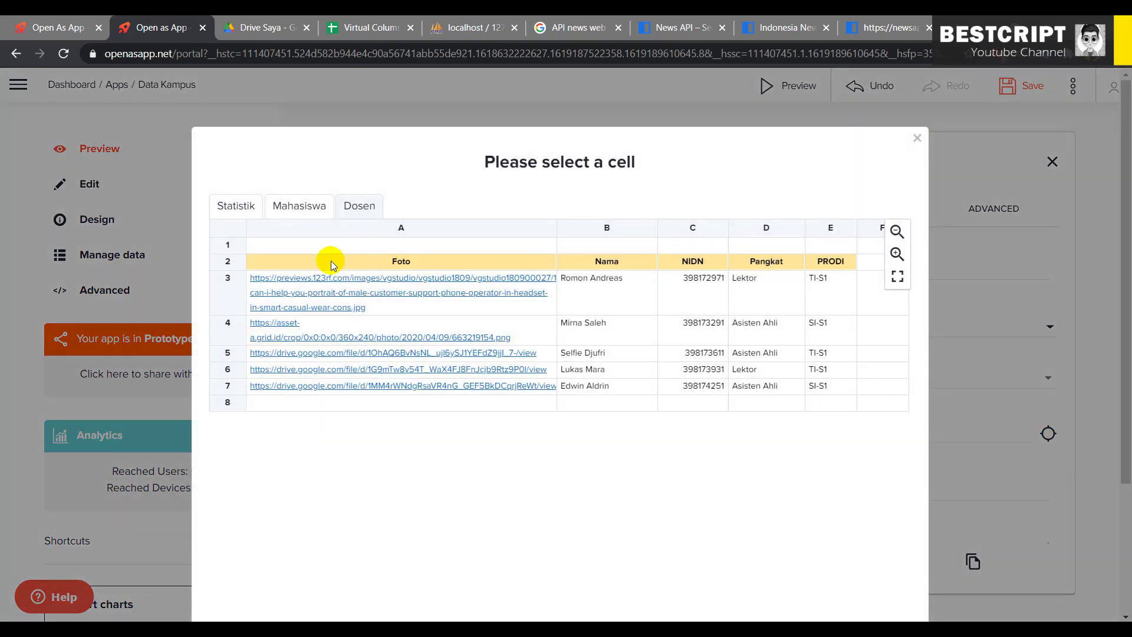
pyautogui.click(331, 263)
pyautogui.click(587, 260)
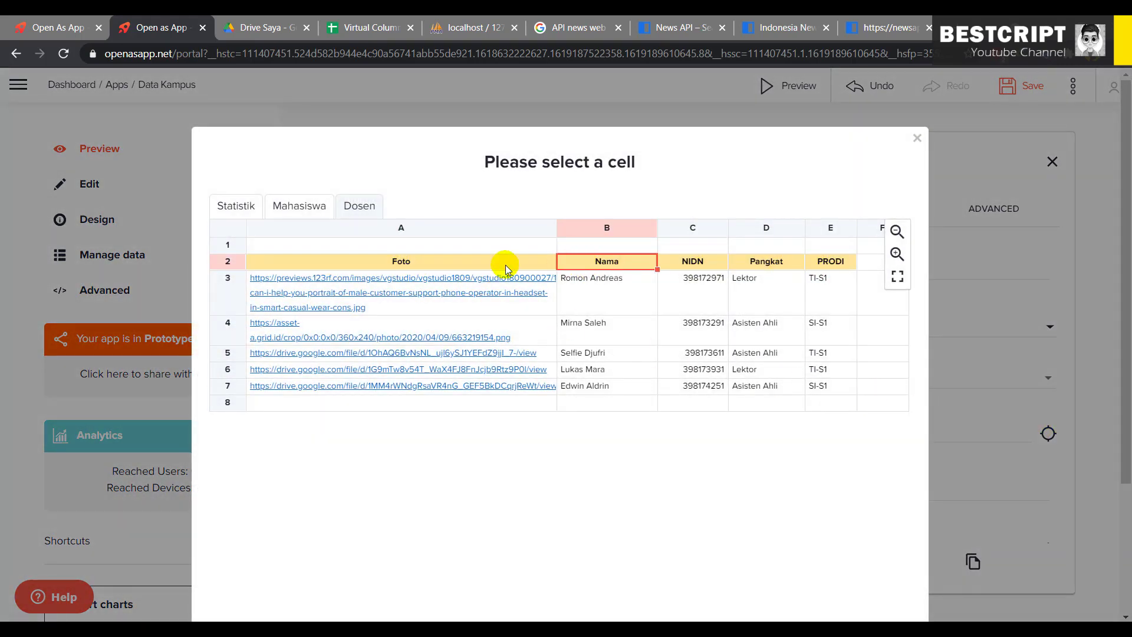
pyautogui.click(398, 261)
pyautogui.click(338, 244)
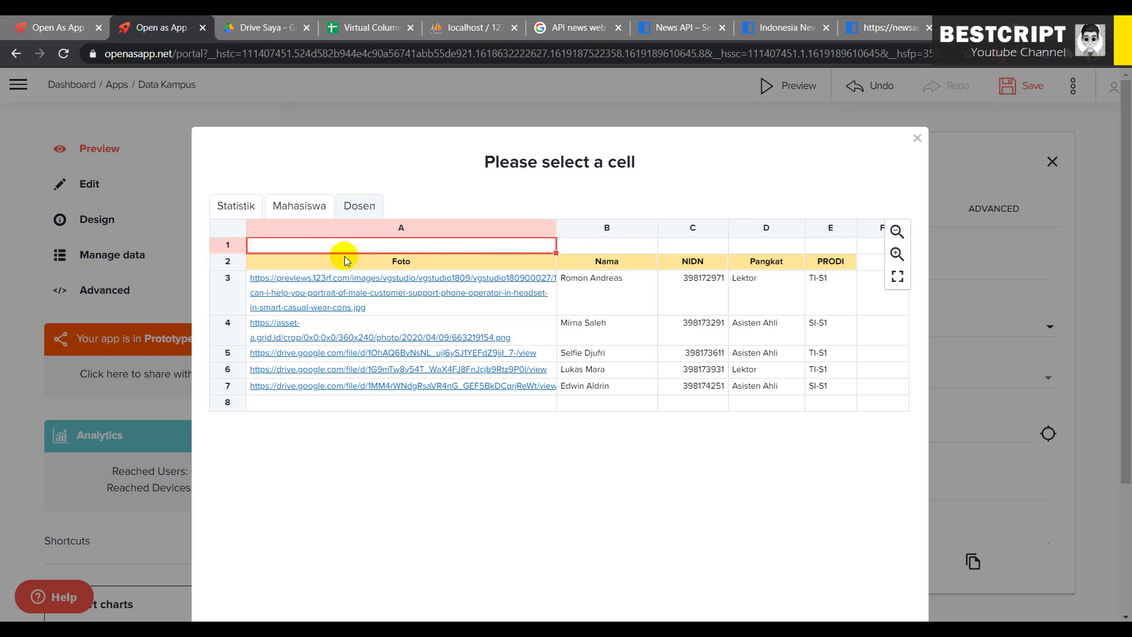
pyautogui.click(345, 260)
pyautogui.moveTo(555, 273); pyautogui.dragTo(846, 263)
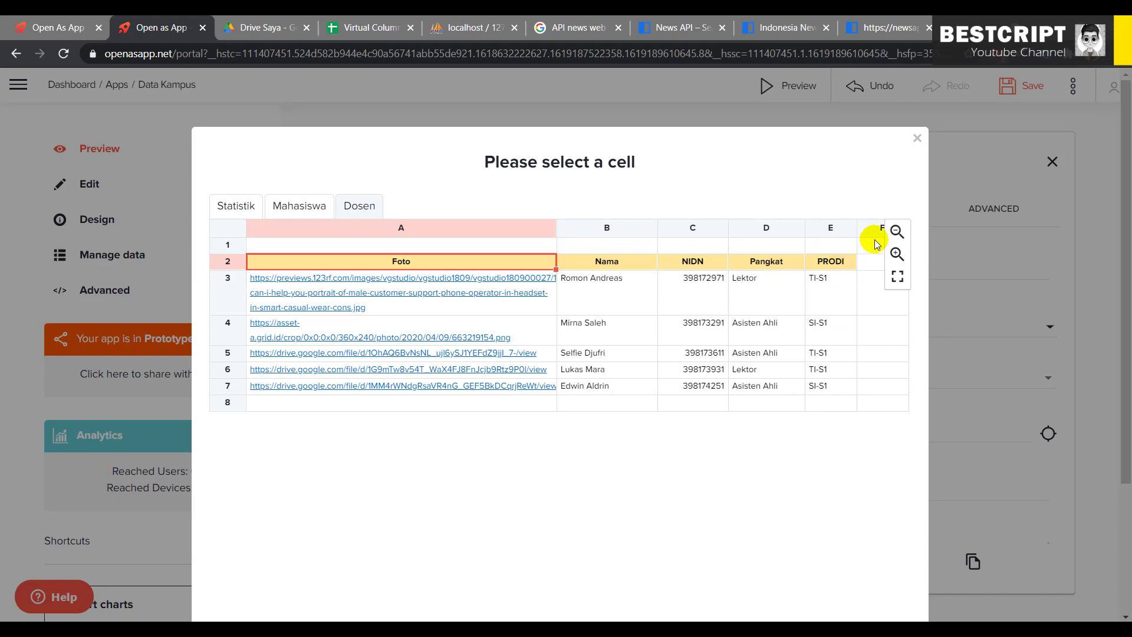
pyautogui.click(495, 243)
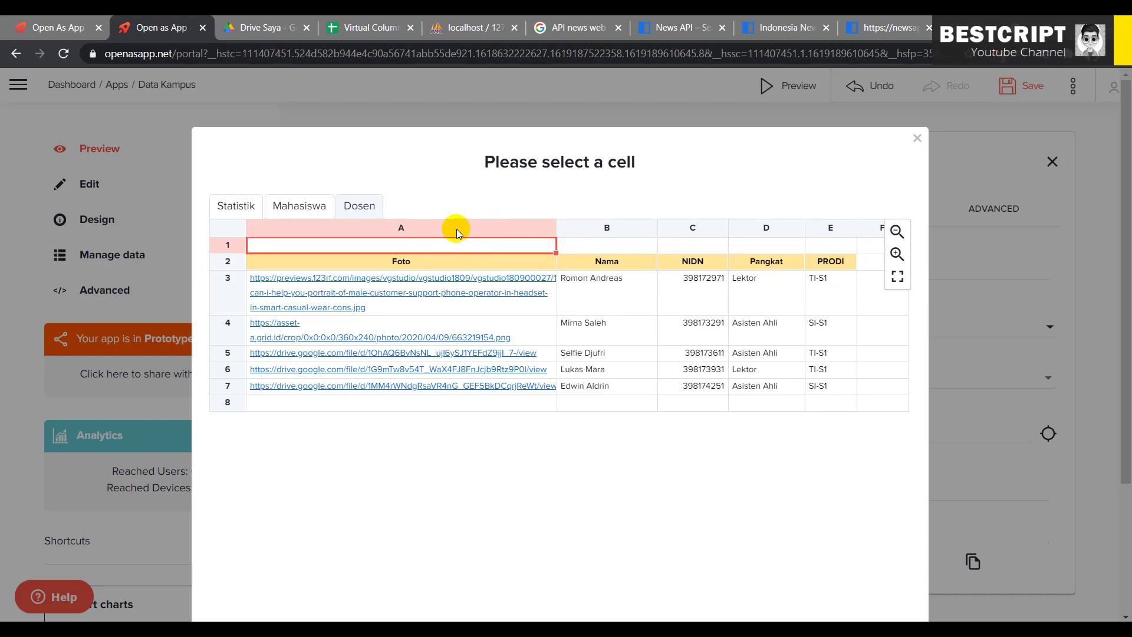
pyautogui.click(917, 138)
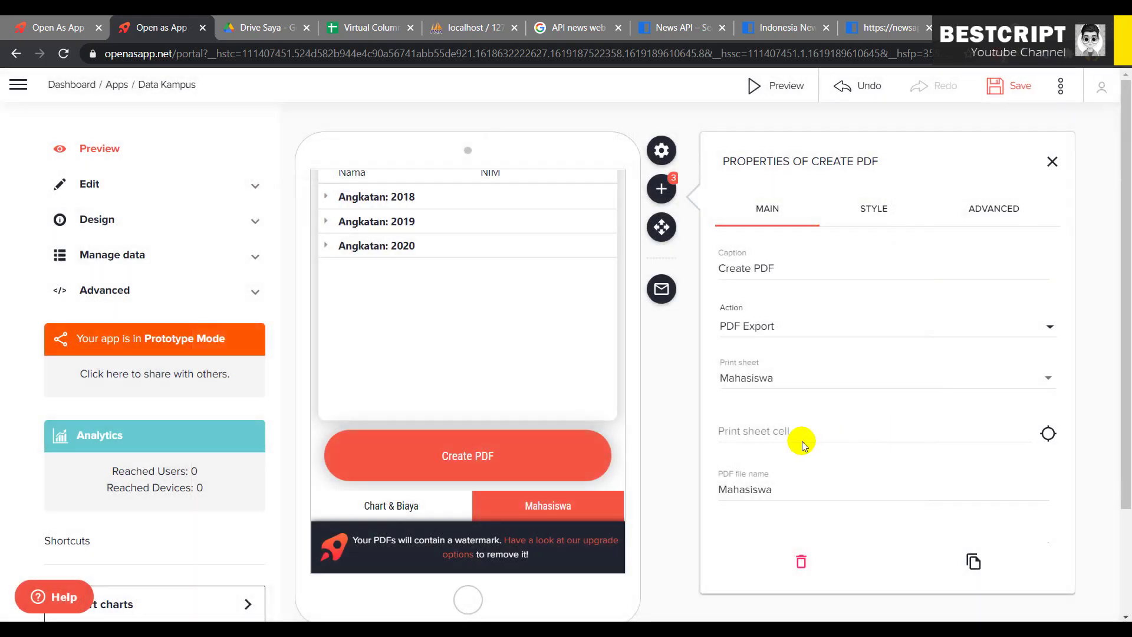
# Save the app and, in its preview, create and download the PDF of the Mahasiswa sheet.
pyautogui.click(1010, 95)
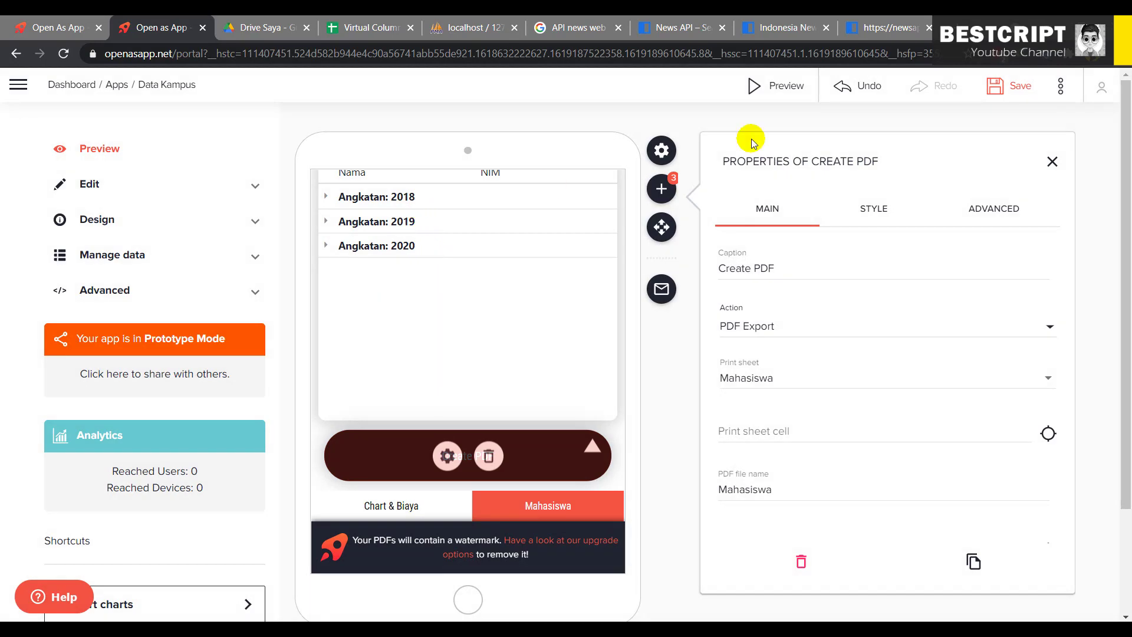
pyautogui.click(790, 89)
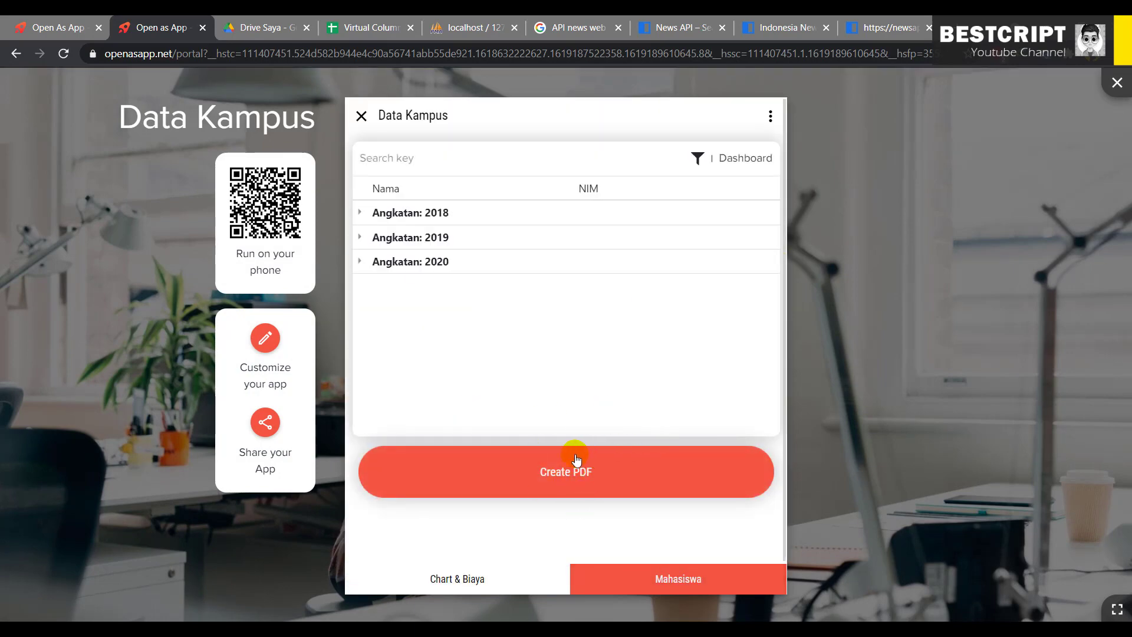
pyautogui.click(715, 457)
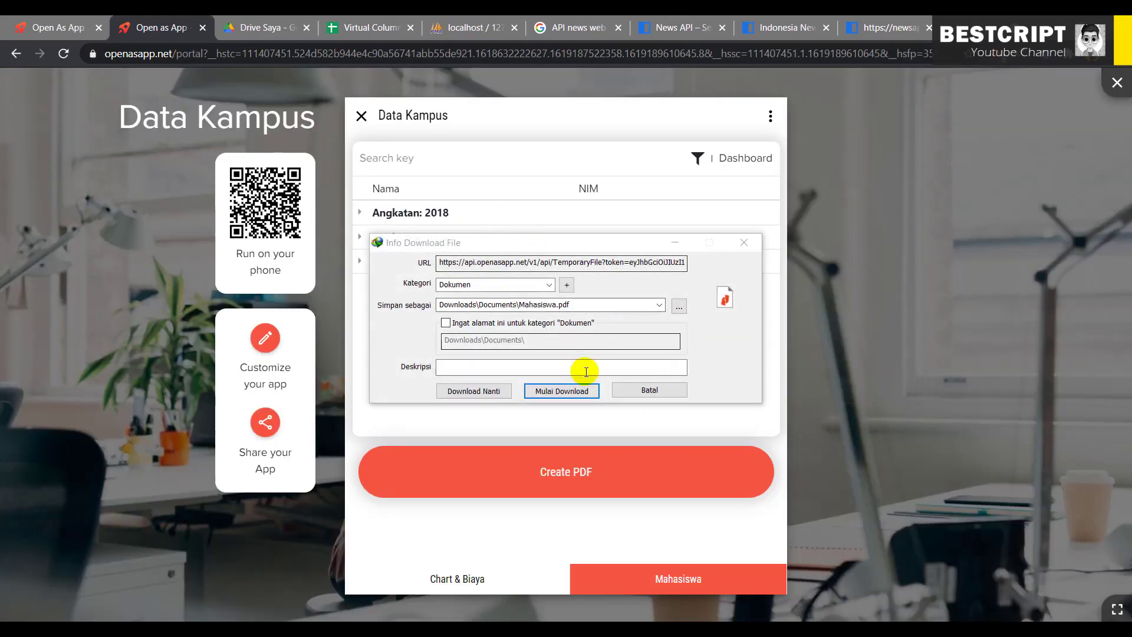
pyautogui.click(552, 388)
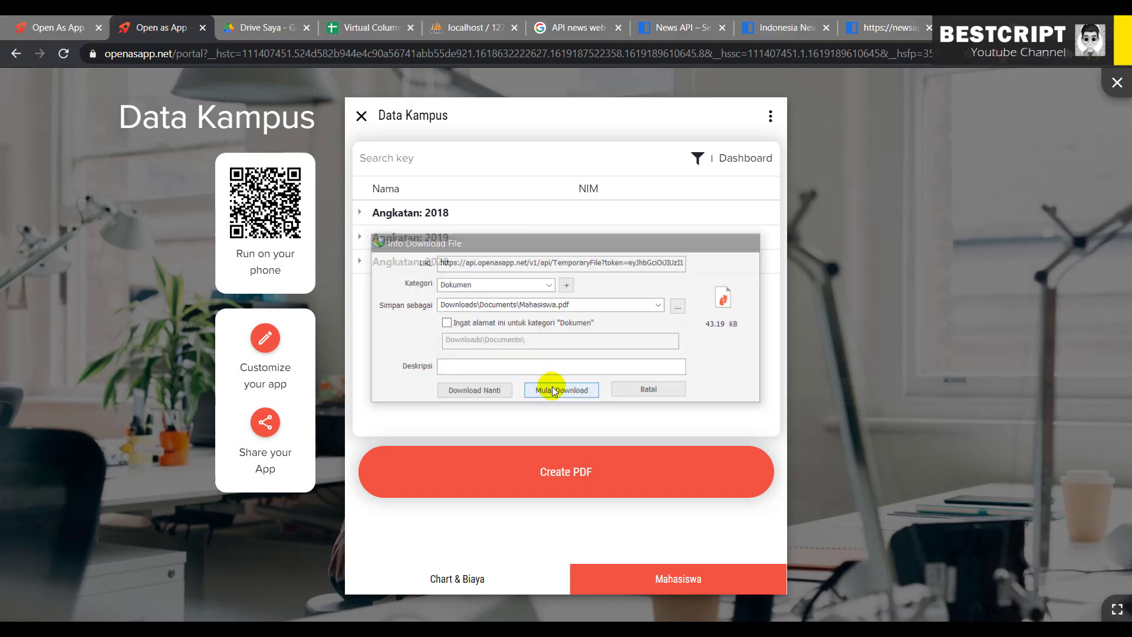
# Open the downloaded Mahasiswa.pdf and look through its student table.
pyautogui.click(451, 371)
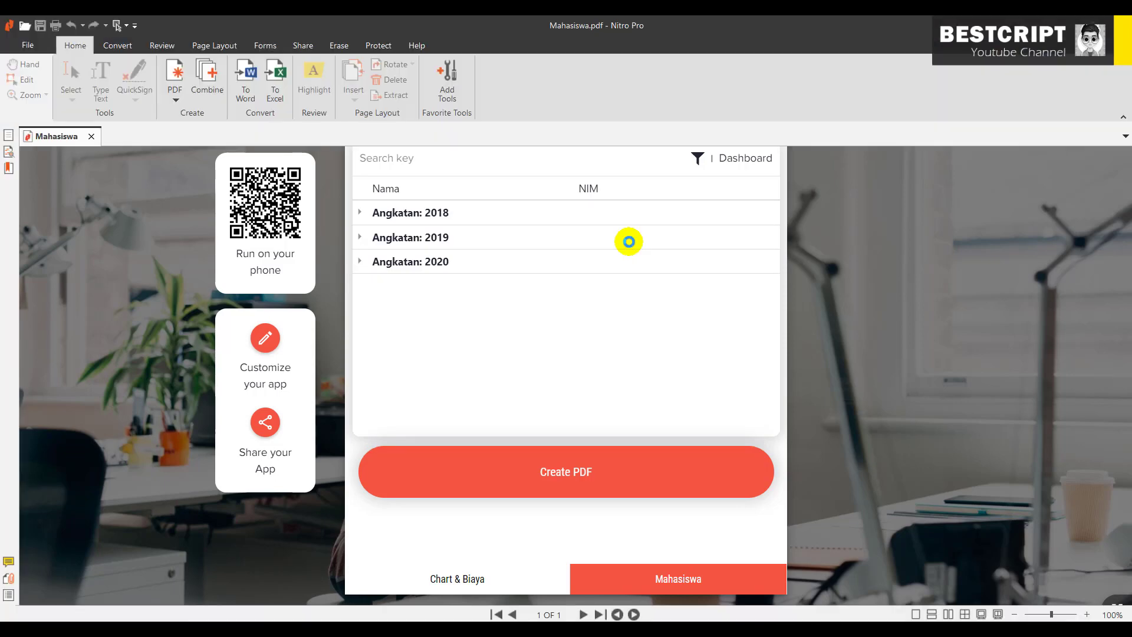
pyautogui.scroll(-3, 586, 306)
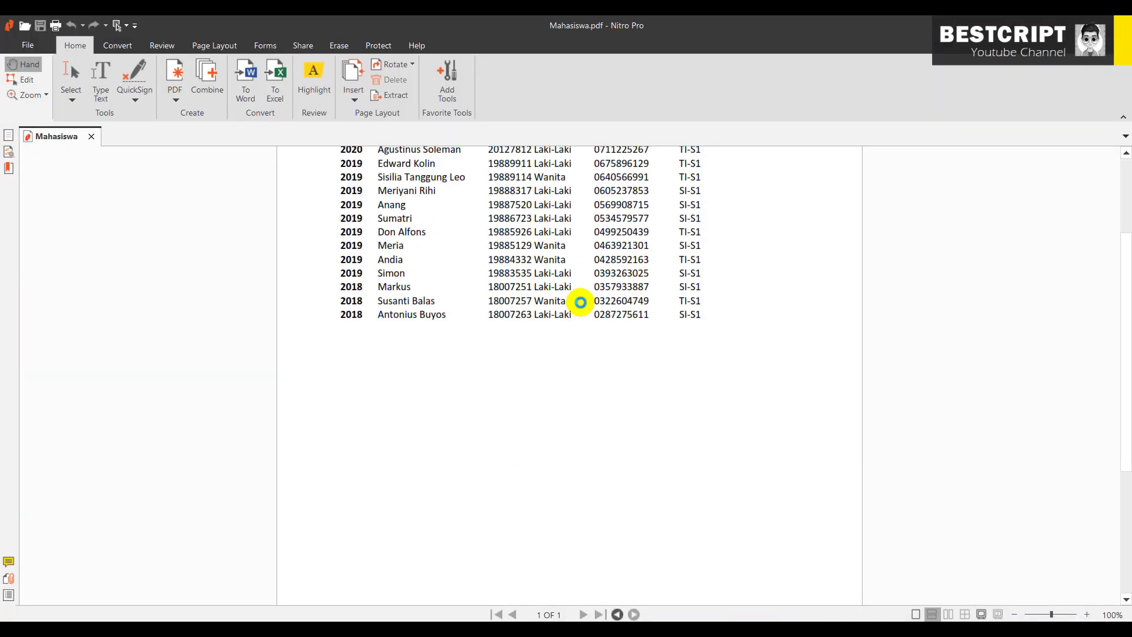
pyautogui.scroll(3, 578, 301)
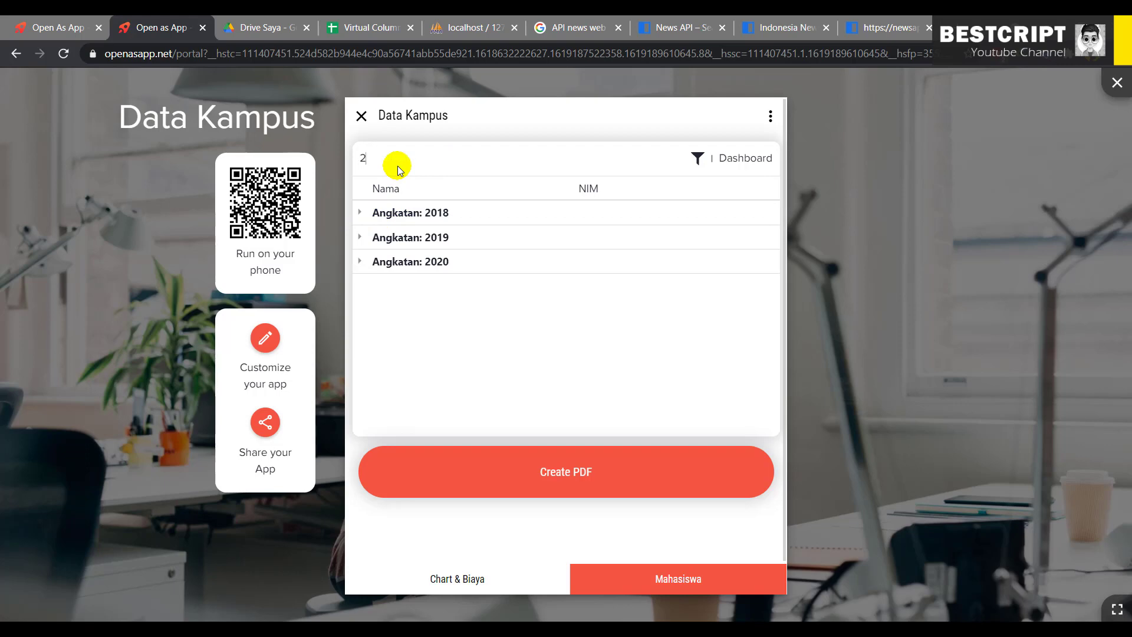
# Search the Mahasiswa list for 2018, expand that Angkatan group, and create and download another PDF.
pyautogui.write('8')
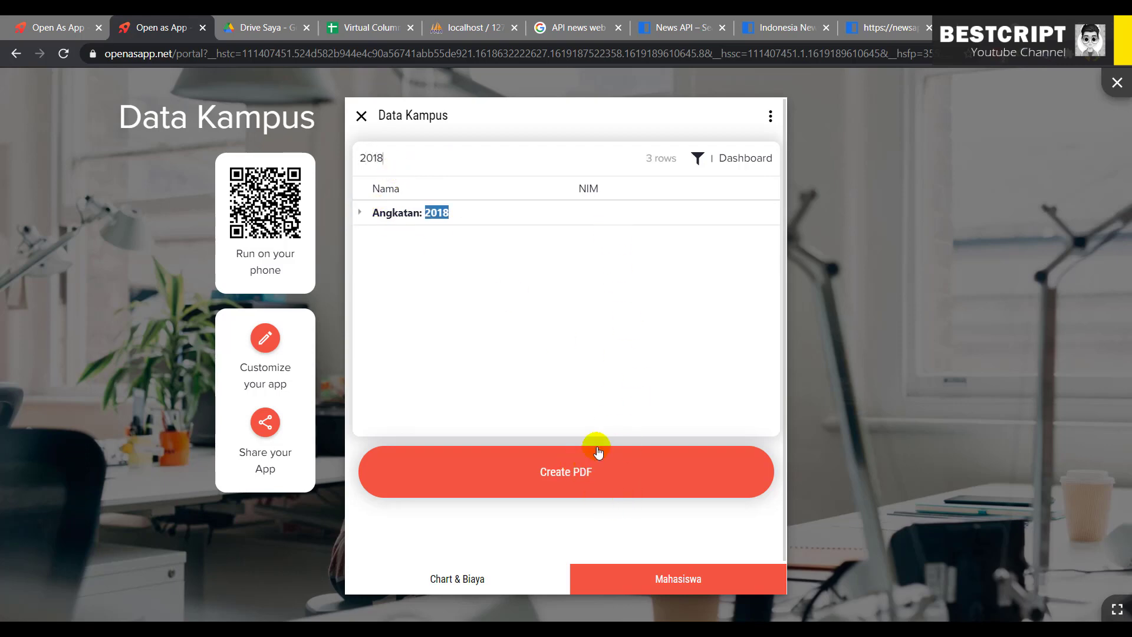
pyautogui.click(359, 213)
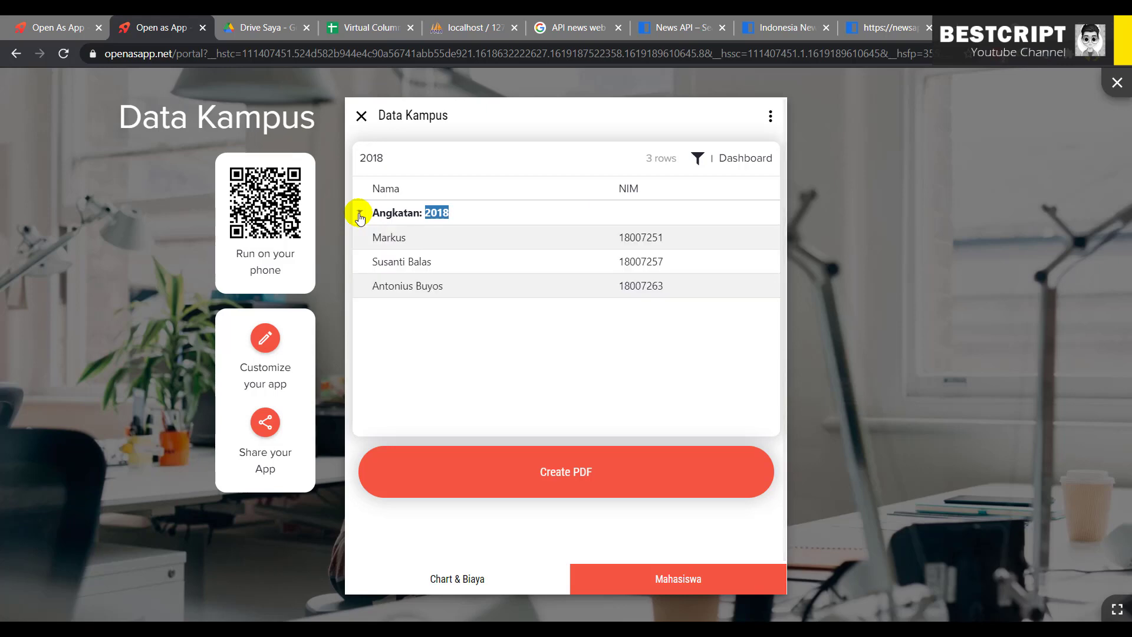
pyautogui.click(546, 471)
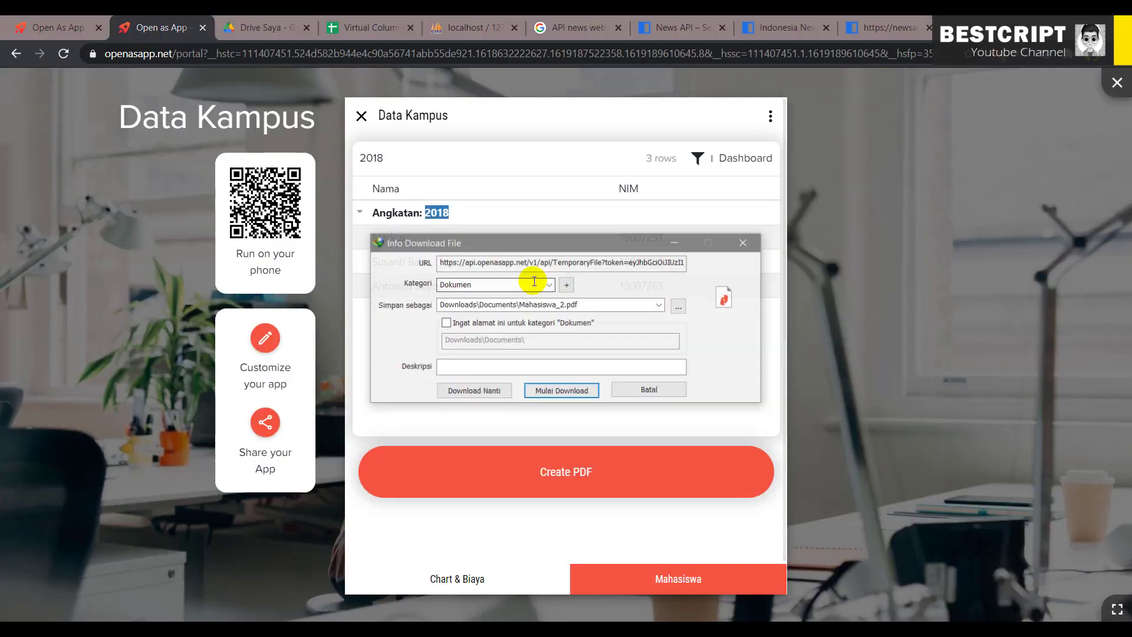
pyautogui.click(561, 391)
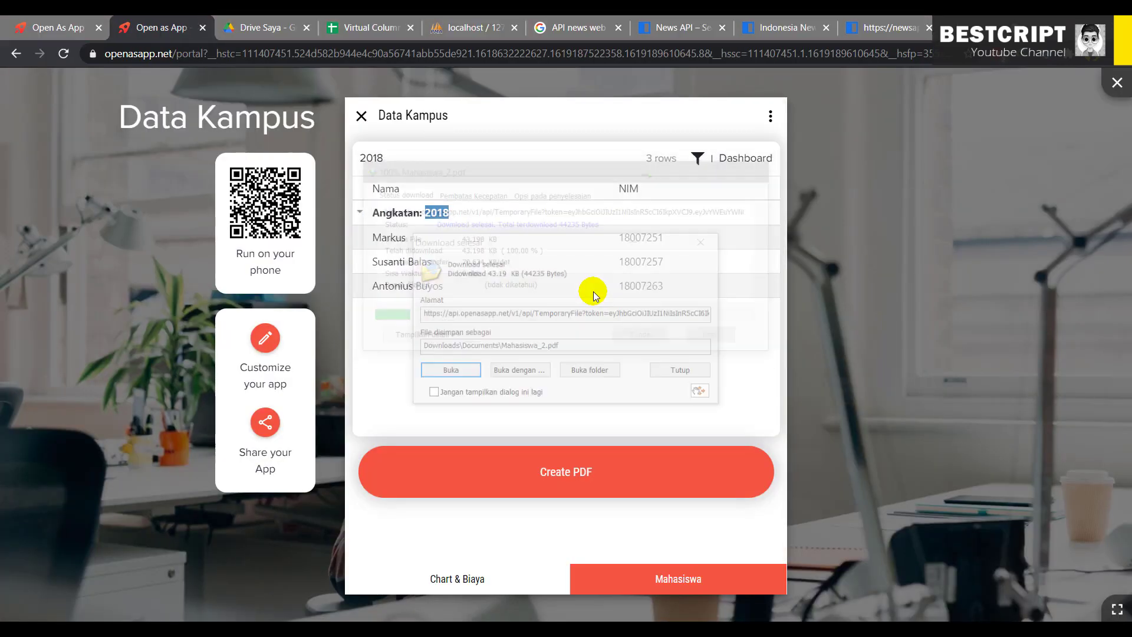
# Open the PDF made from the 2018 search, check which students it lists, and close it.
pyautogui.click(465, 377)
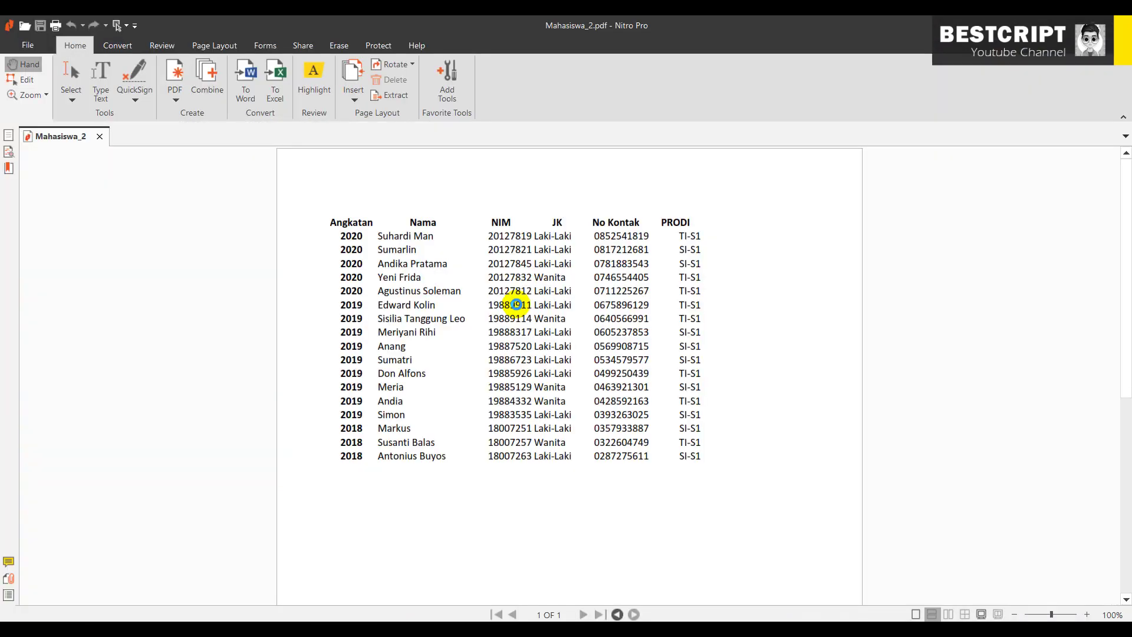
pyautogui.scroll(-5, 468, 372)
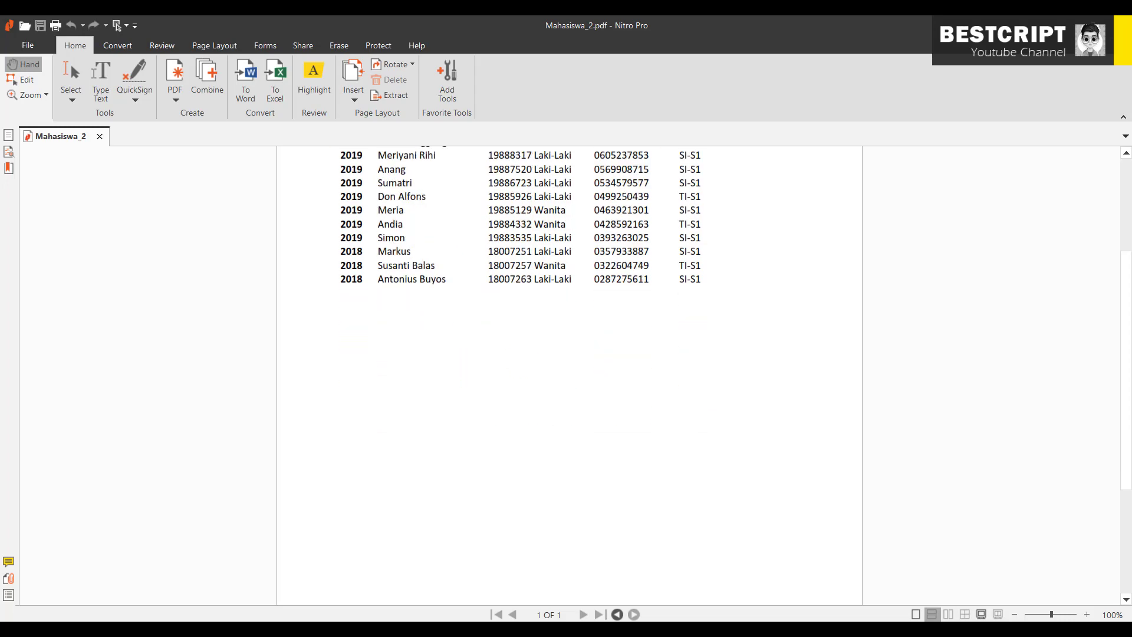
pyautogui.click(1116, 25)
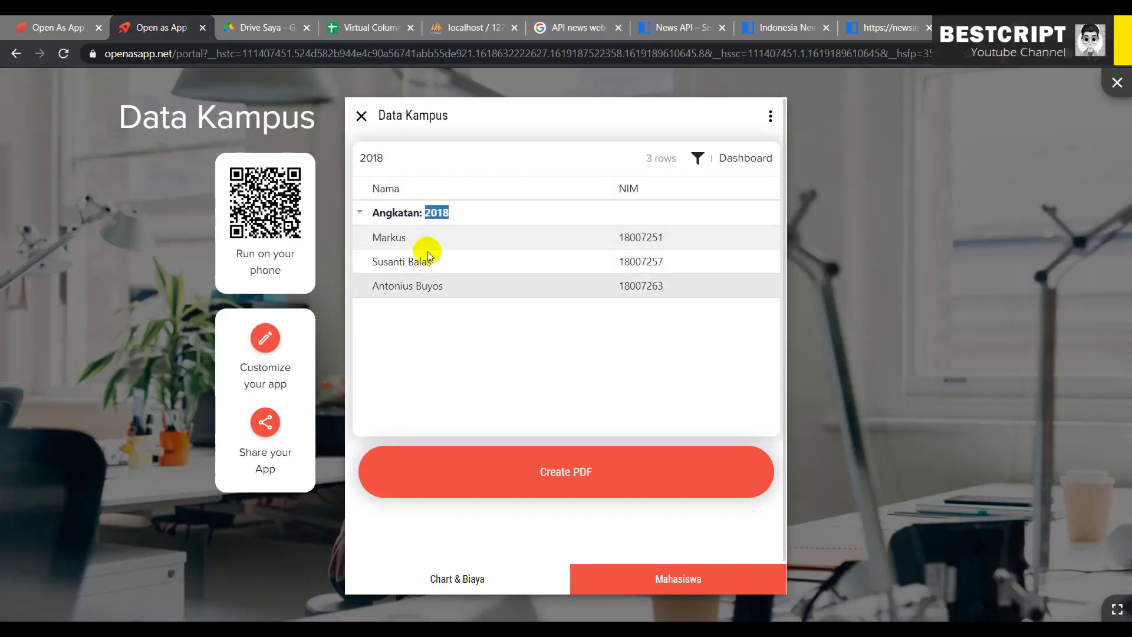
# Return to the app editor and review the Chart & Biaya and Mahasiswa pages and the elements that can be added.
pyautogui.click(361, 116)
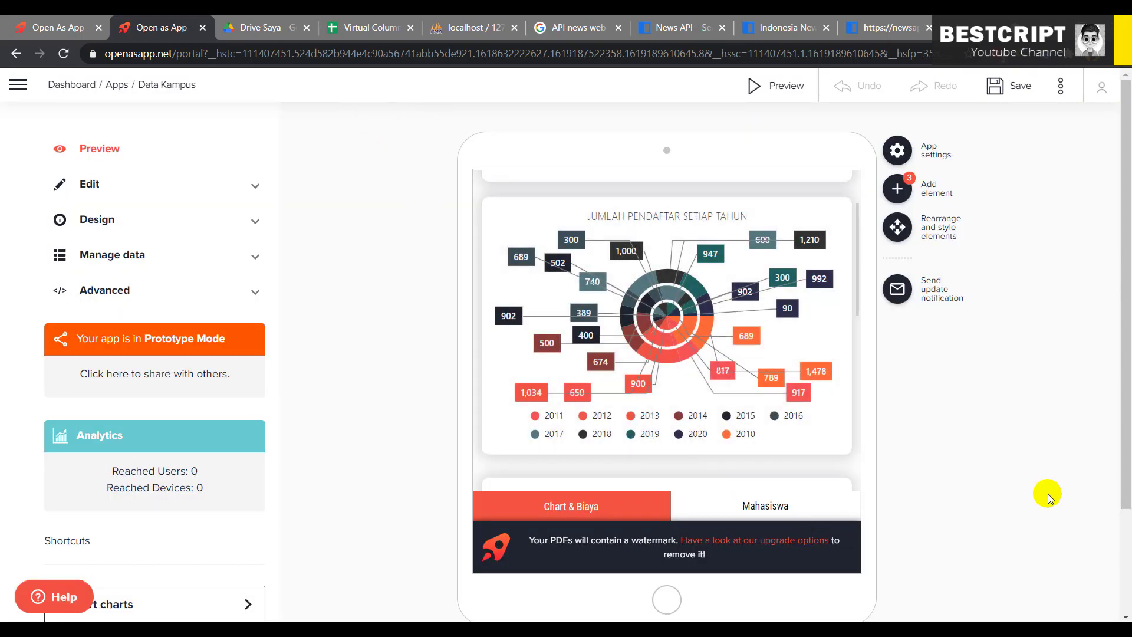
pyautogui.scroll(-10, 801, 446)
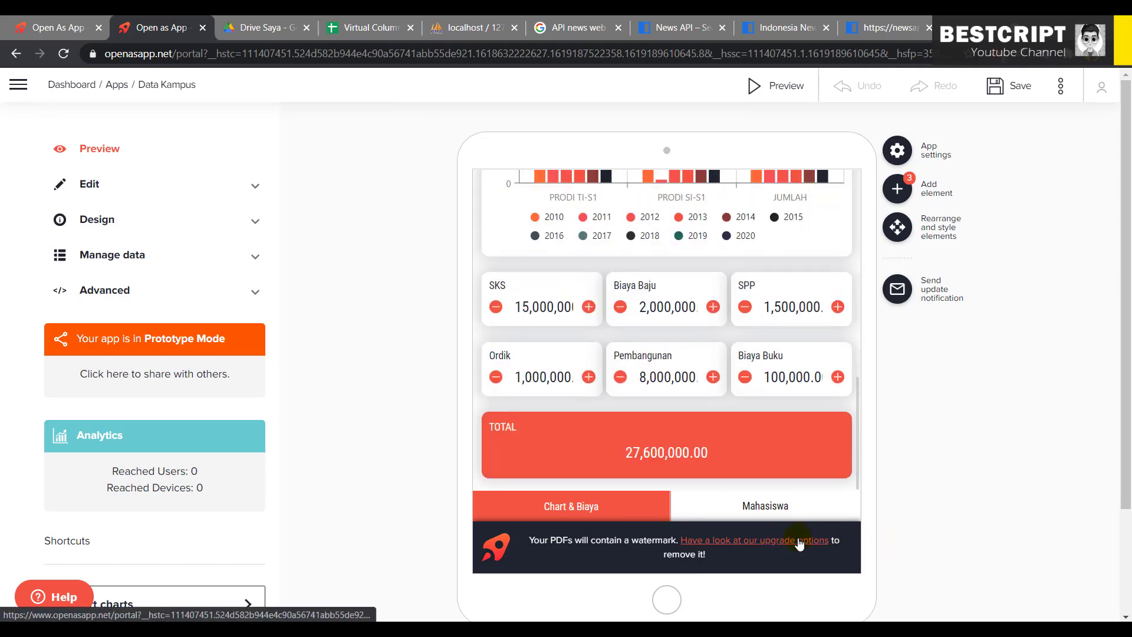
pyautogui.click(761, 506)
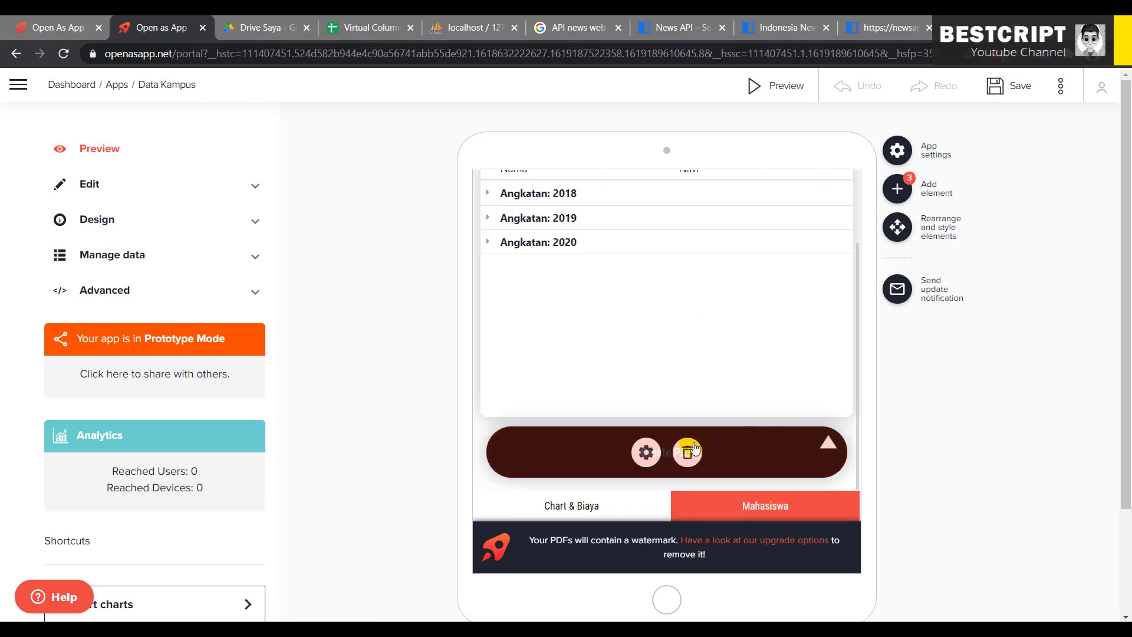
pyautogui.click(897, 190)
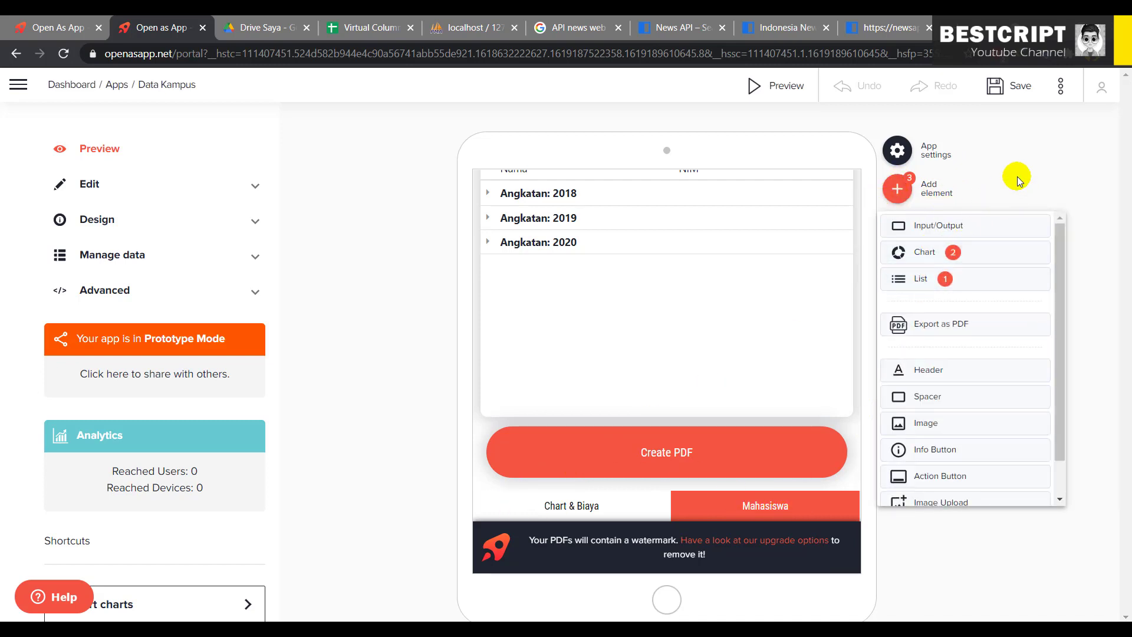
pyautogui.click(911, 193)
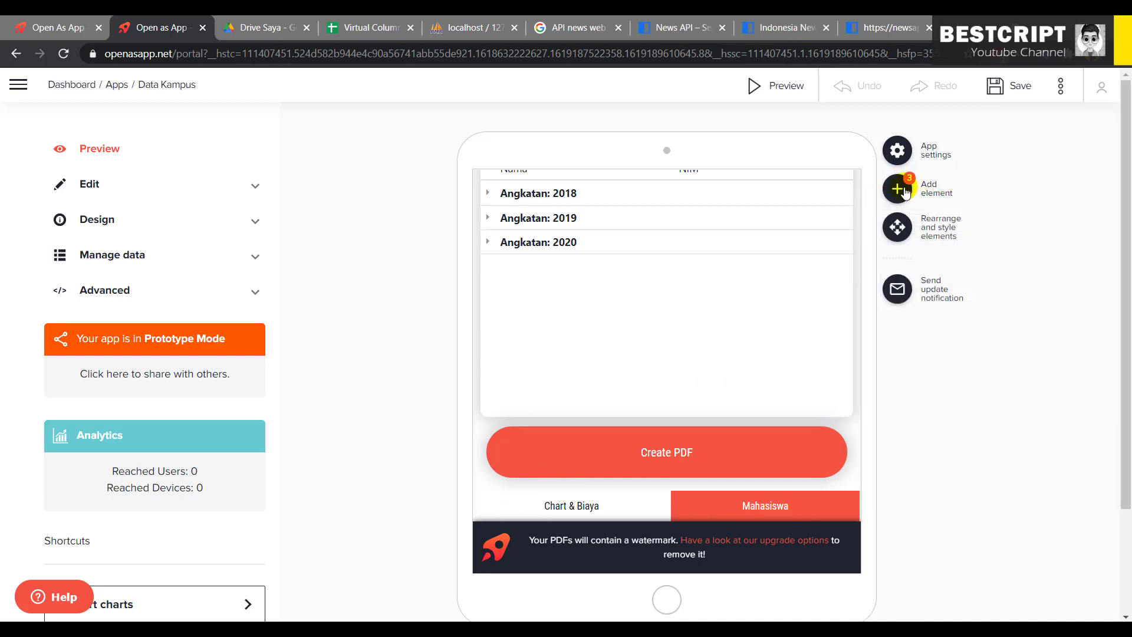
pyautogui.click(899, 190)
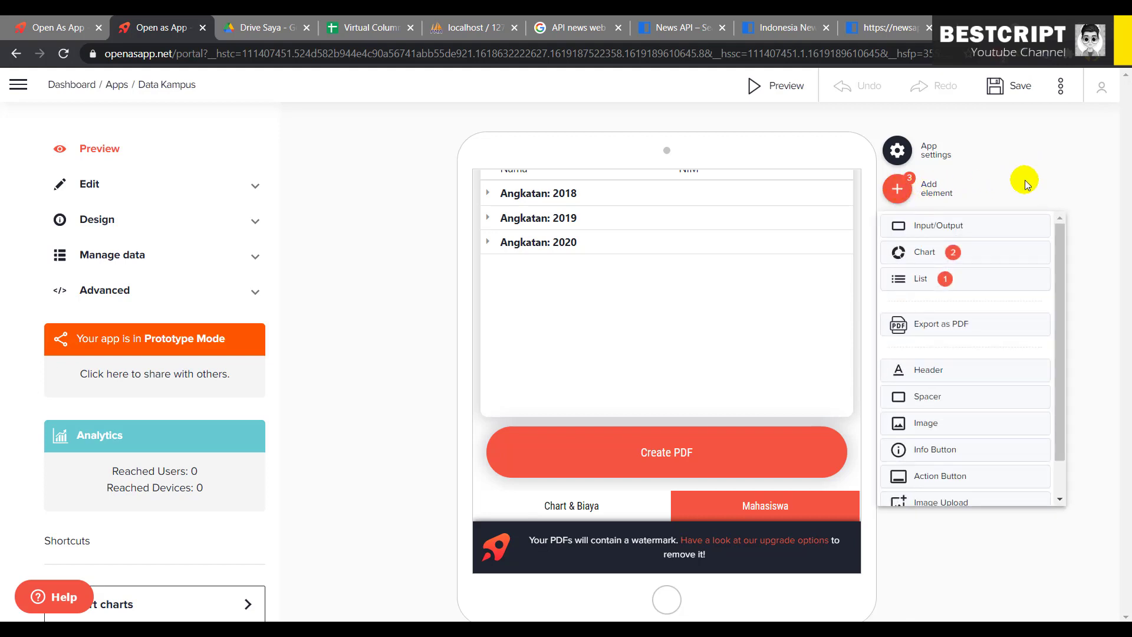
# Add a new page after Mahasiswa in the app's page arrangement and name it Dosen.
pyautogui.click(957, 208)
pyautogui.click(898, 227)
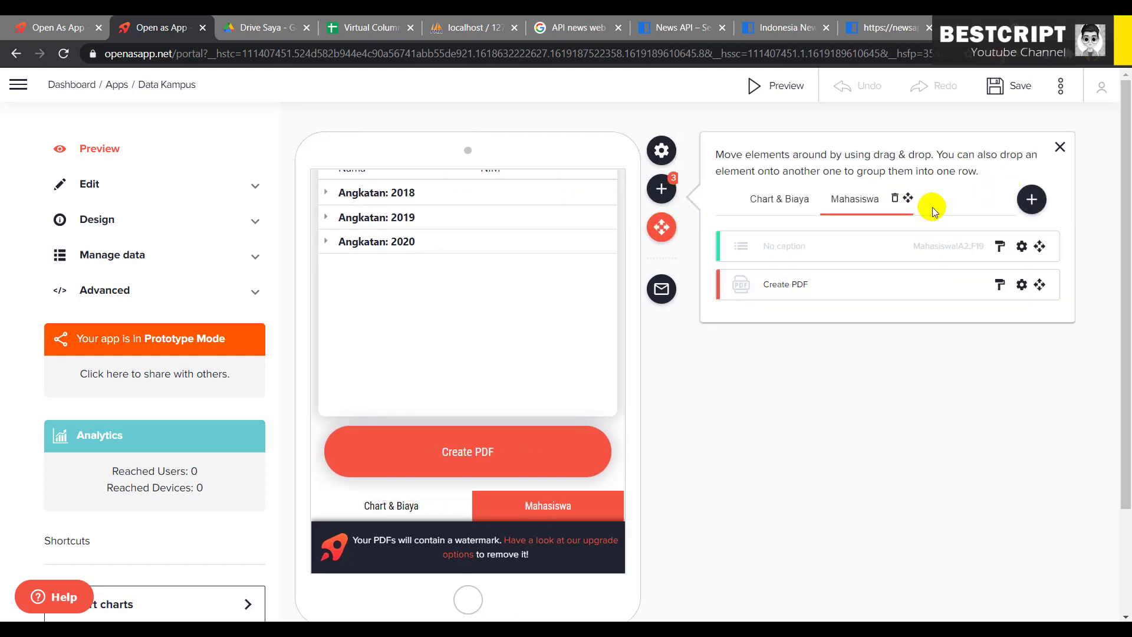
pyautogui.click(1031, 200)
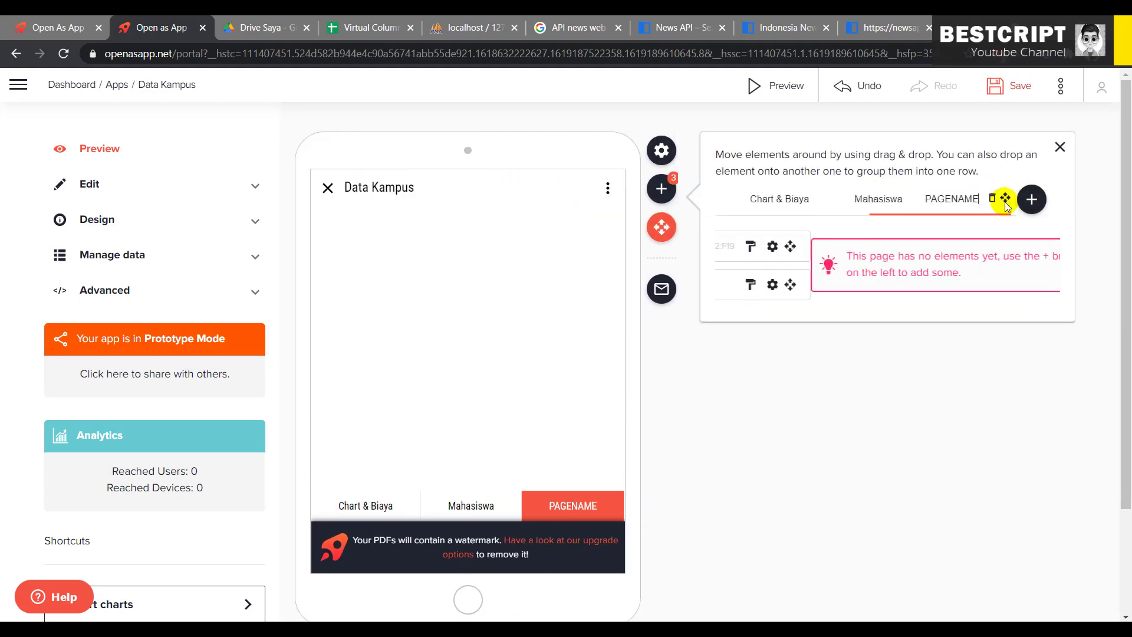
pyautogui.doubleClick(948, 199)
pyautogui.write('Dosen')
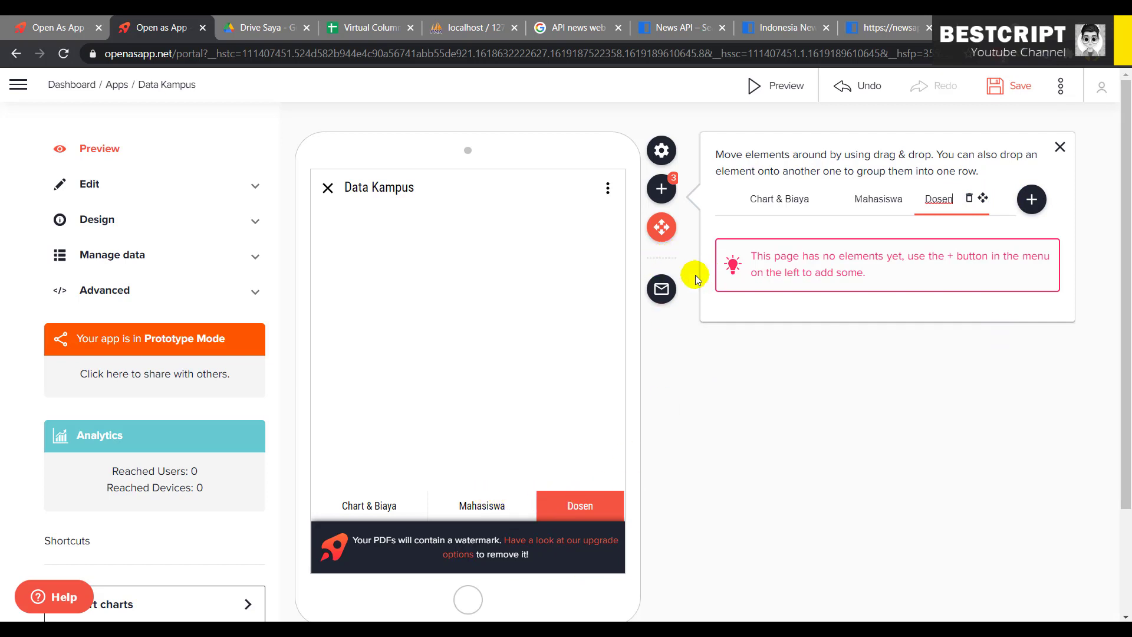
# Add three more blank pages after the Dosen page.
pyautogui.click(1032, 191)
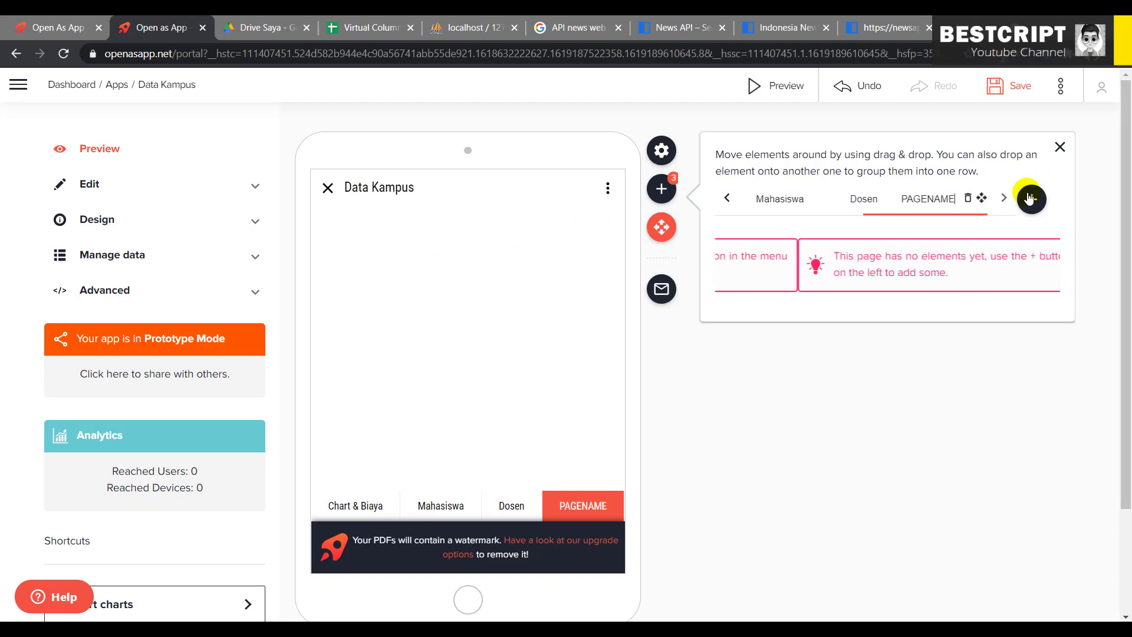
pyautogui.click(1031, 199)
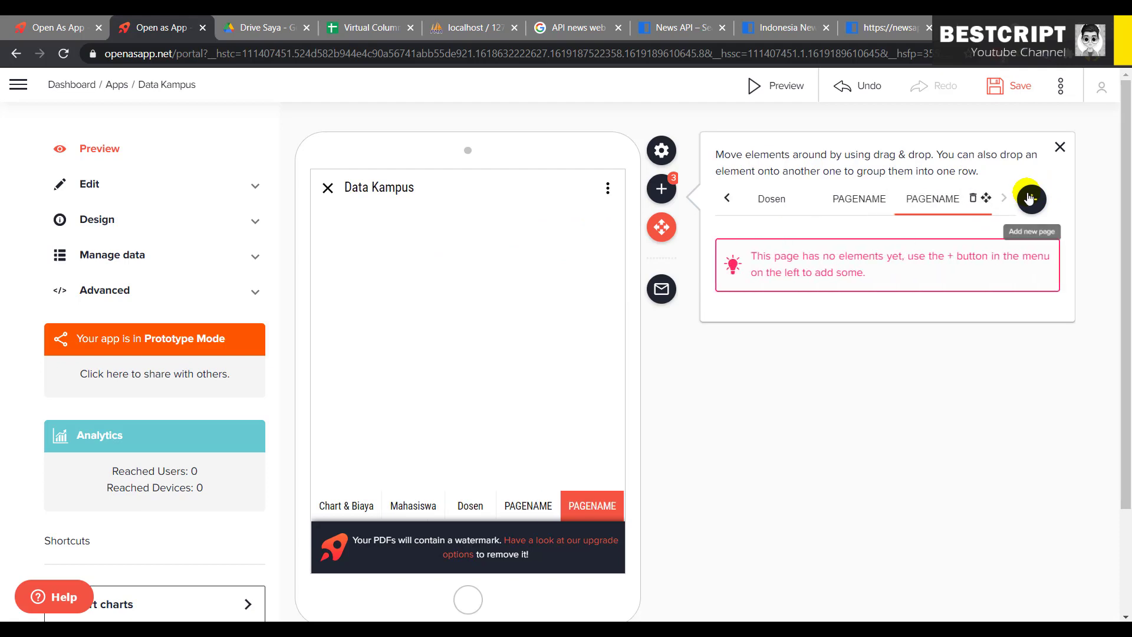
pyautogui.click(1031, 198)
# Browse the preview's page bar, switch between the Mahasiswa, Dosen and blank pages, and dismiss the Internet Download Manager dialogs.
pyautogui.click(679, 451)
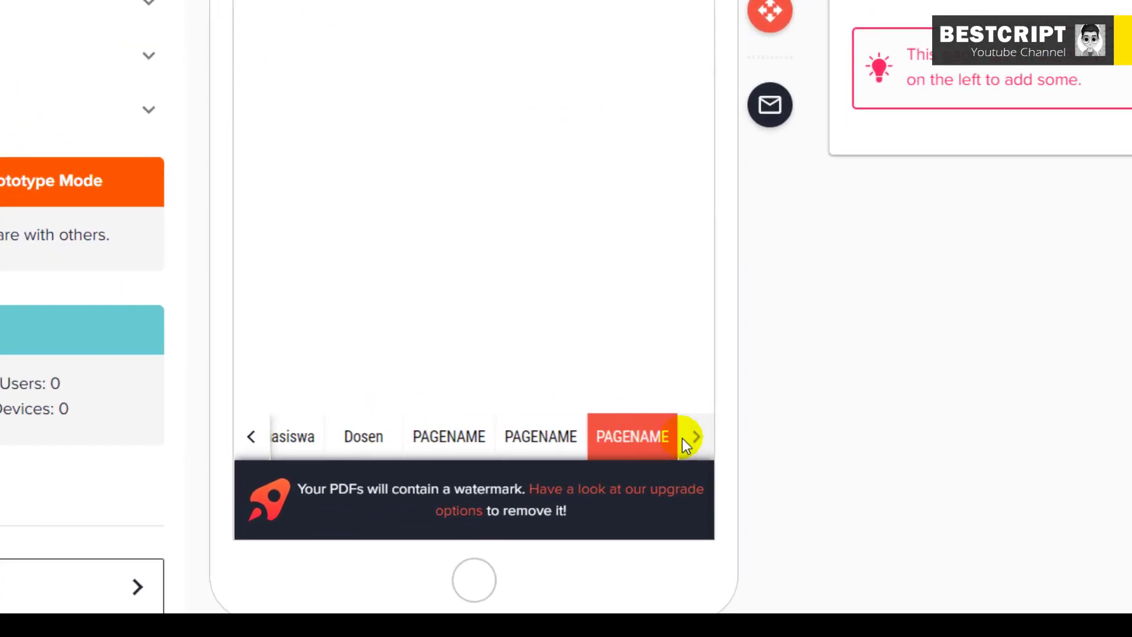
pyautogui.click(267, 452)
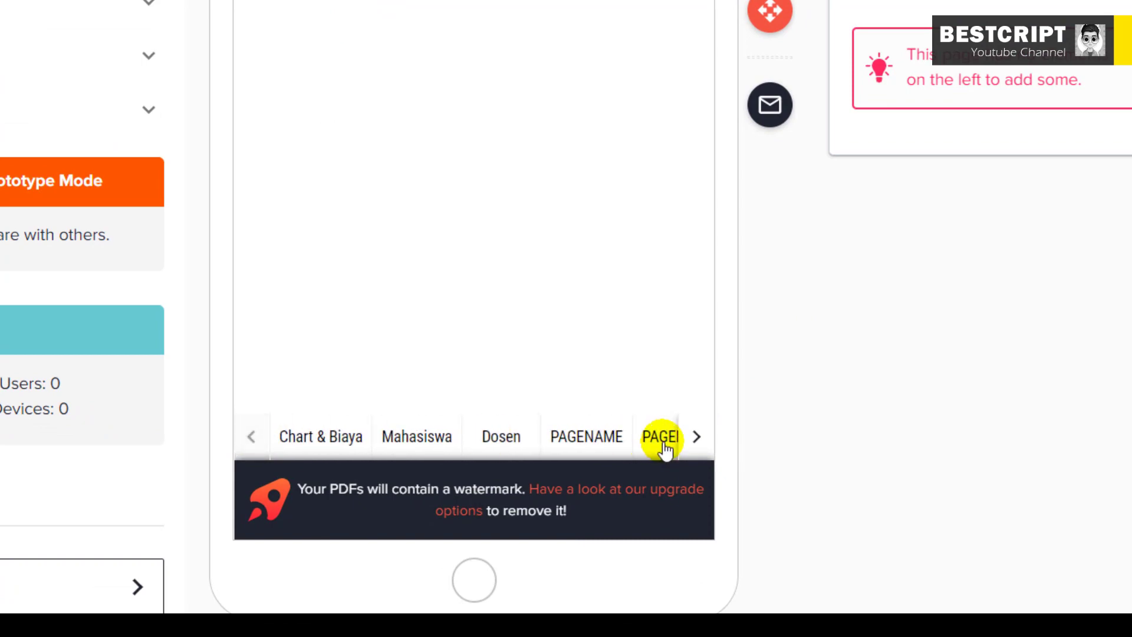
pyautogui.click(695, 437)
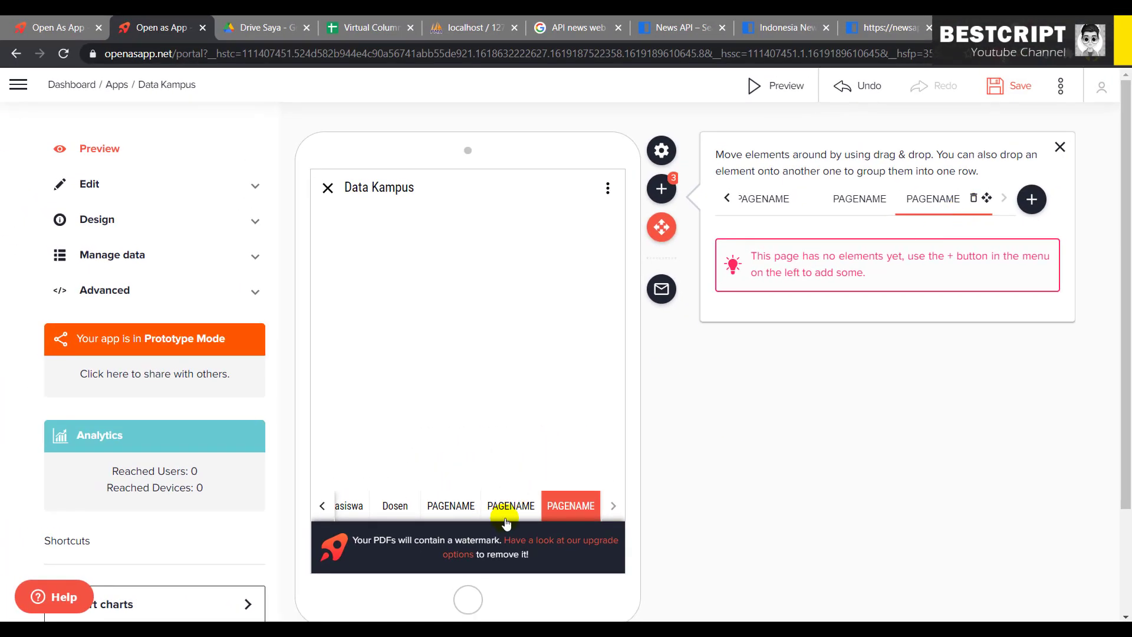
pyautogui.click(321, 506)
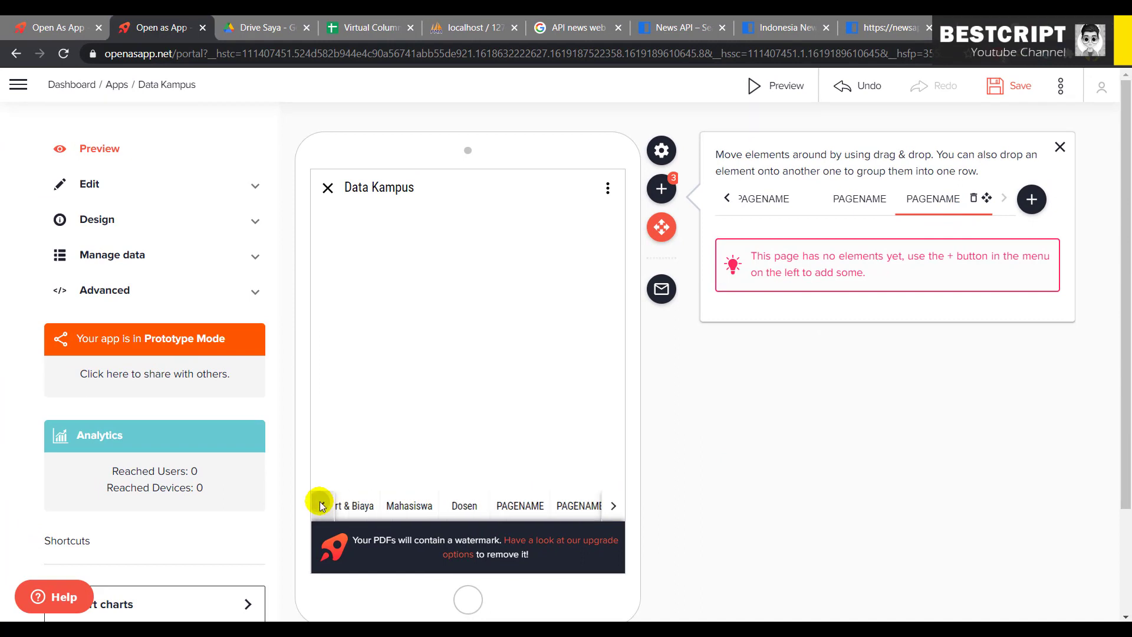
pyautogui.click(614, 508)
pyautogui.click(401, 506)
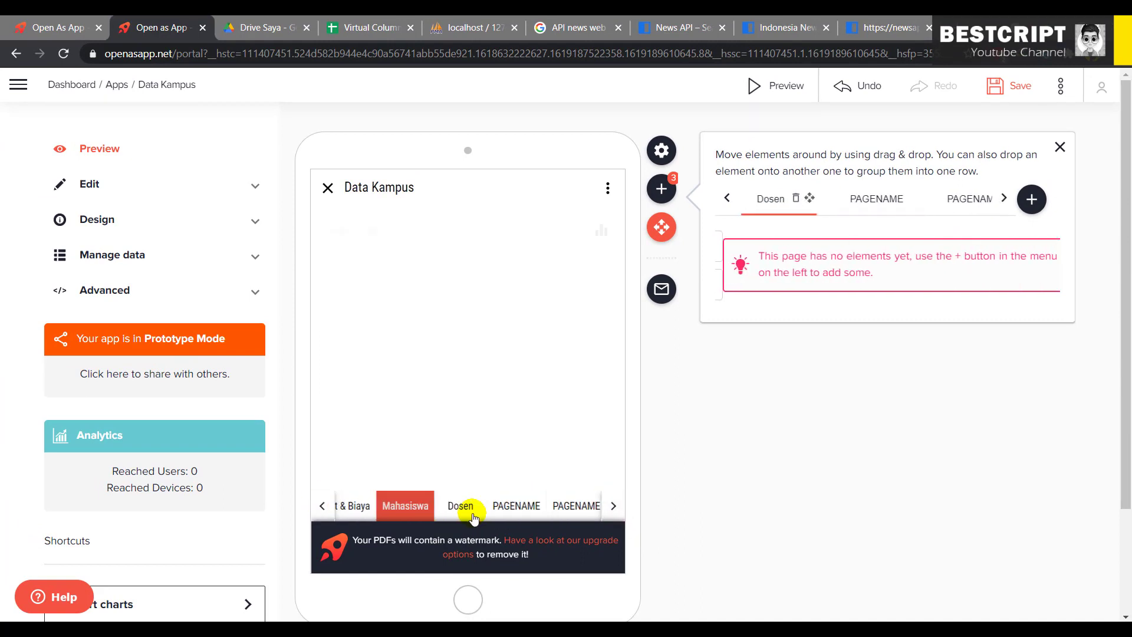
pyautogui.click(468, 507)
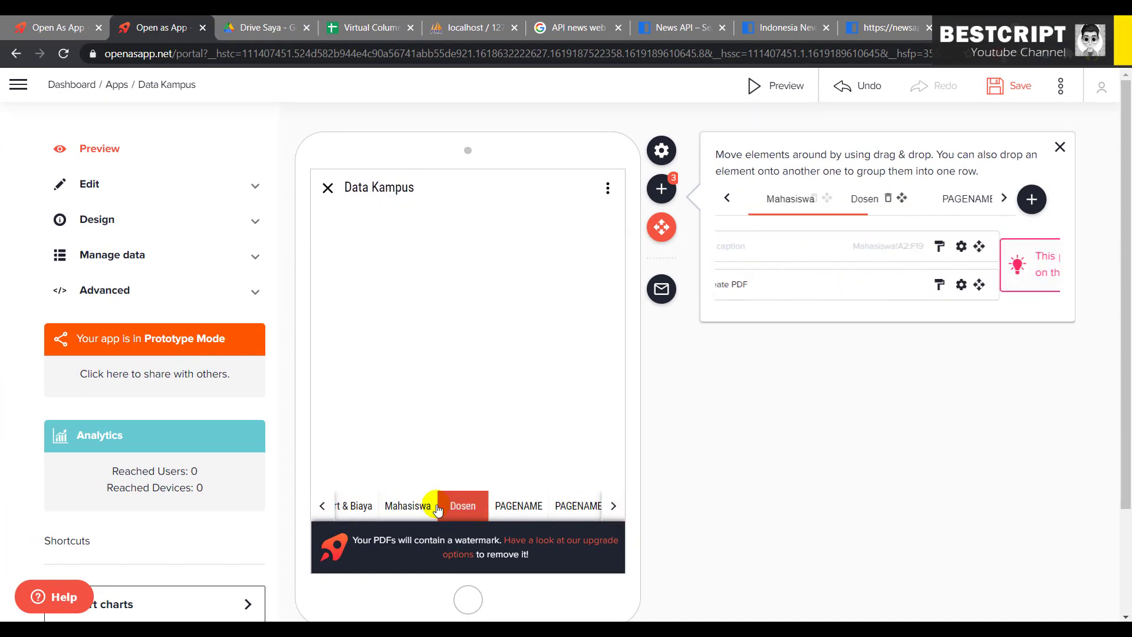
pyautogui.click(517, 509)
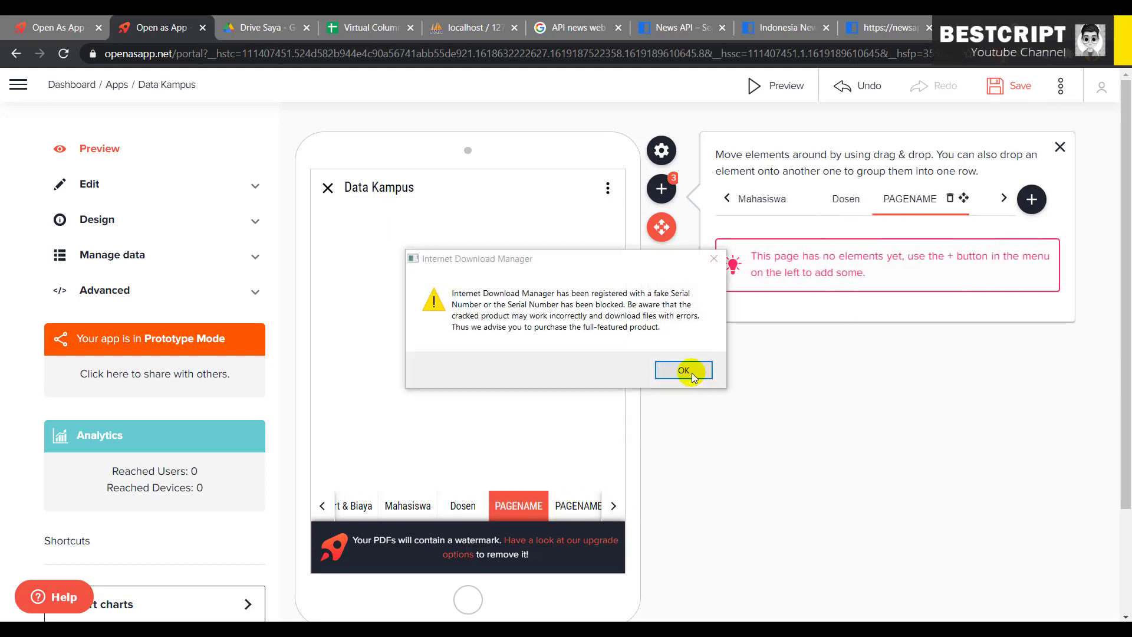
pyautogui.click(715, 260)
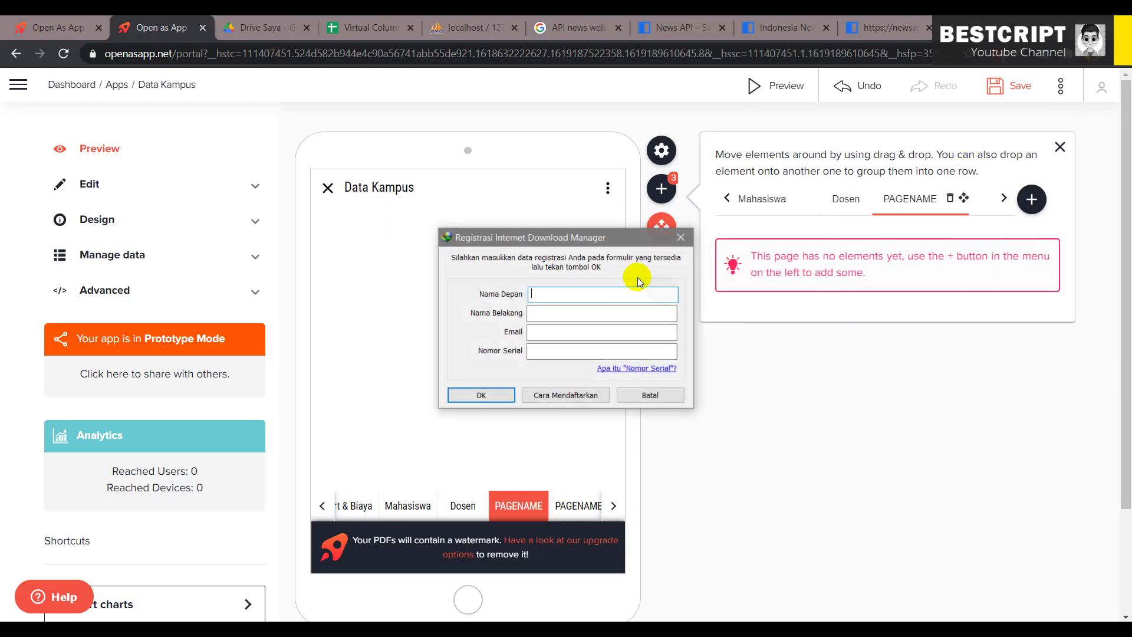
pyautogui.click(678, 237)
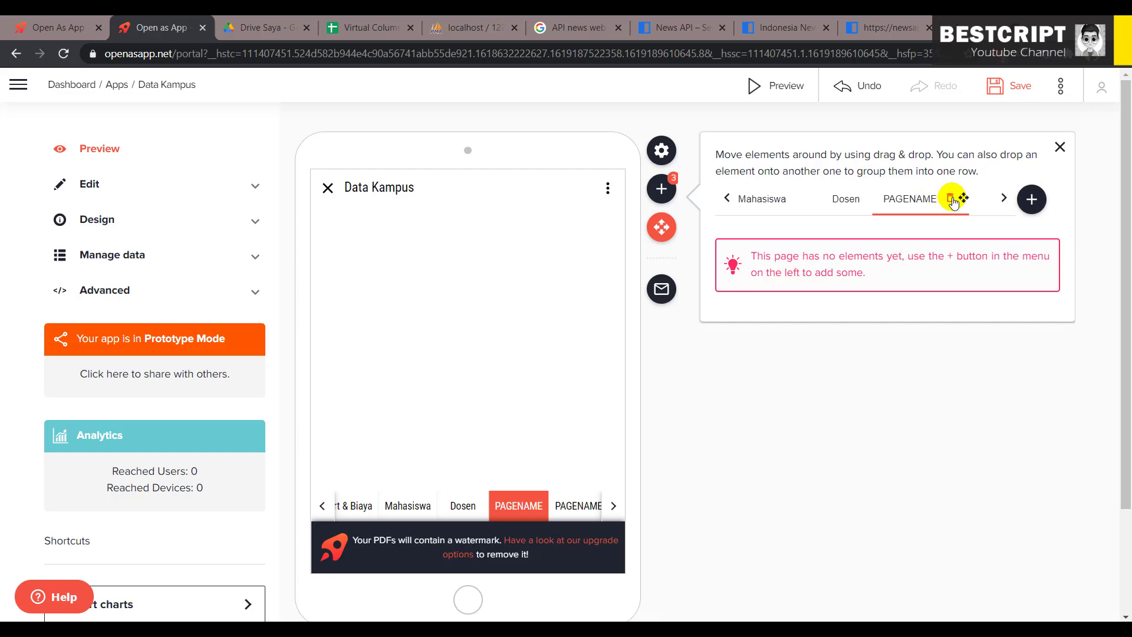
# Delete the three blank PAGENAME pages, keeping Chart & Biaya, Mahasiswa and Dosen.
pyautogui.click(950, 198)
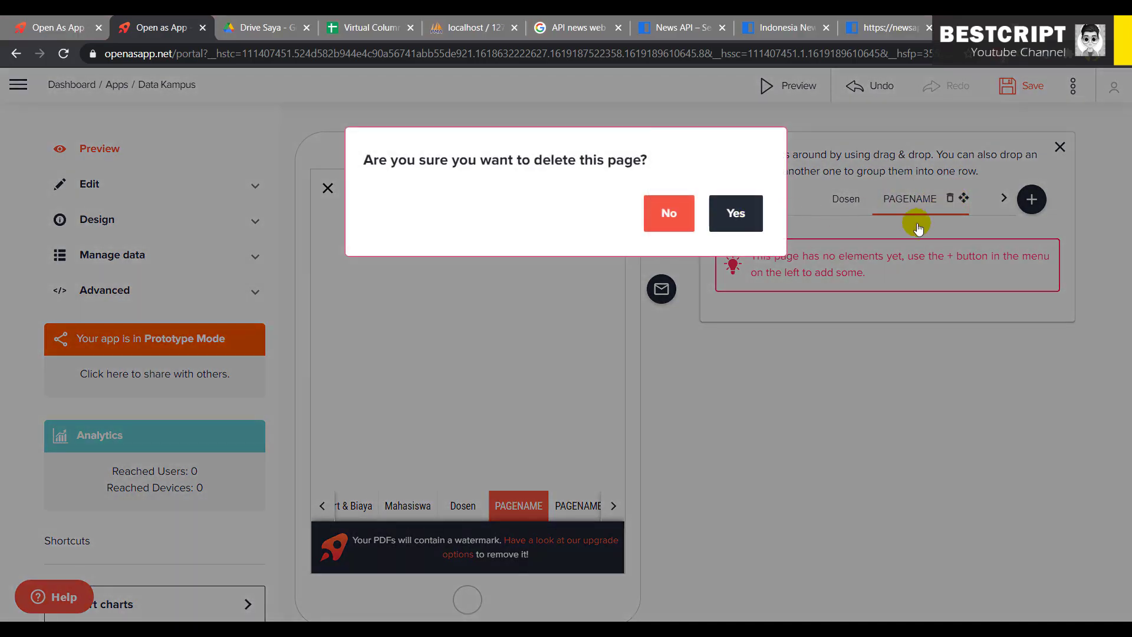
pyautogui.click(726, 200)
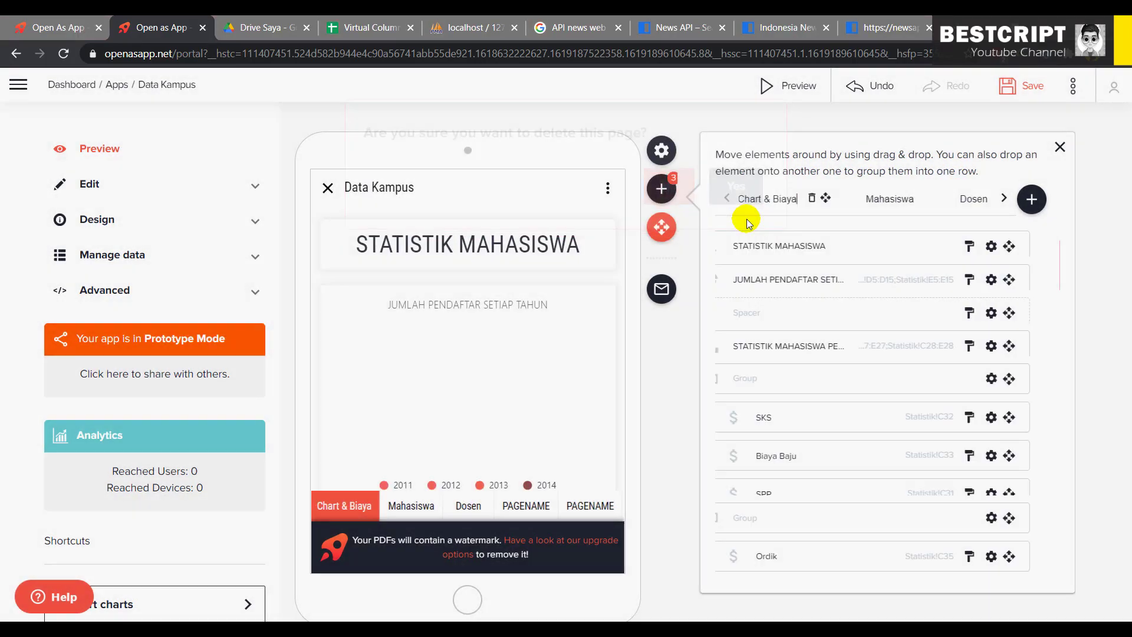
pyautogui.click(1003, 200)
pyautogui.click(1003, 199)
pyautogui.click(871, 198)
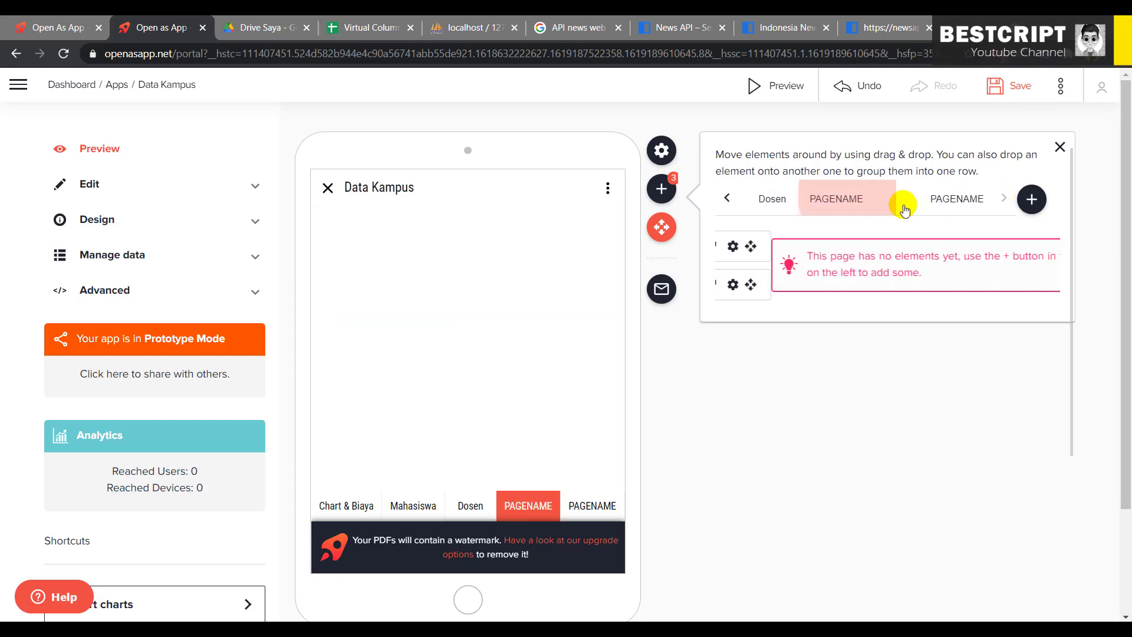
pyautogui.click(877, 199)
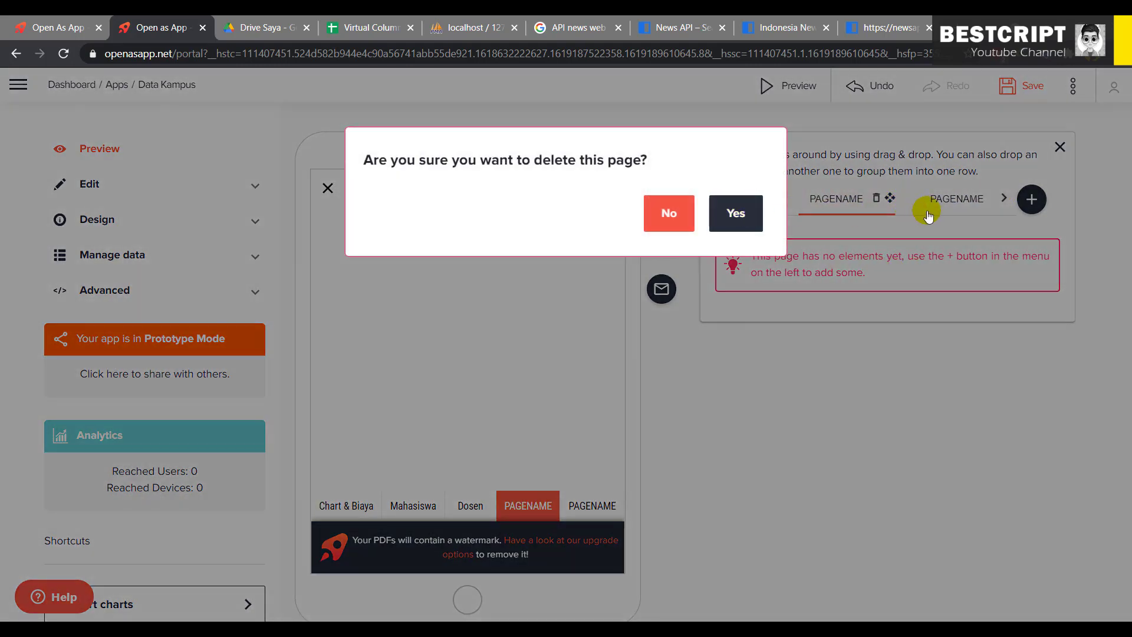
pyautogui.click(746, 213)
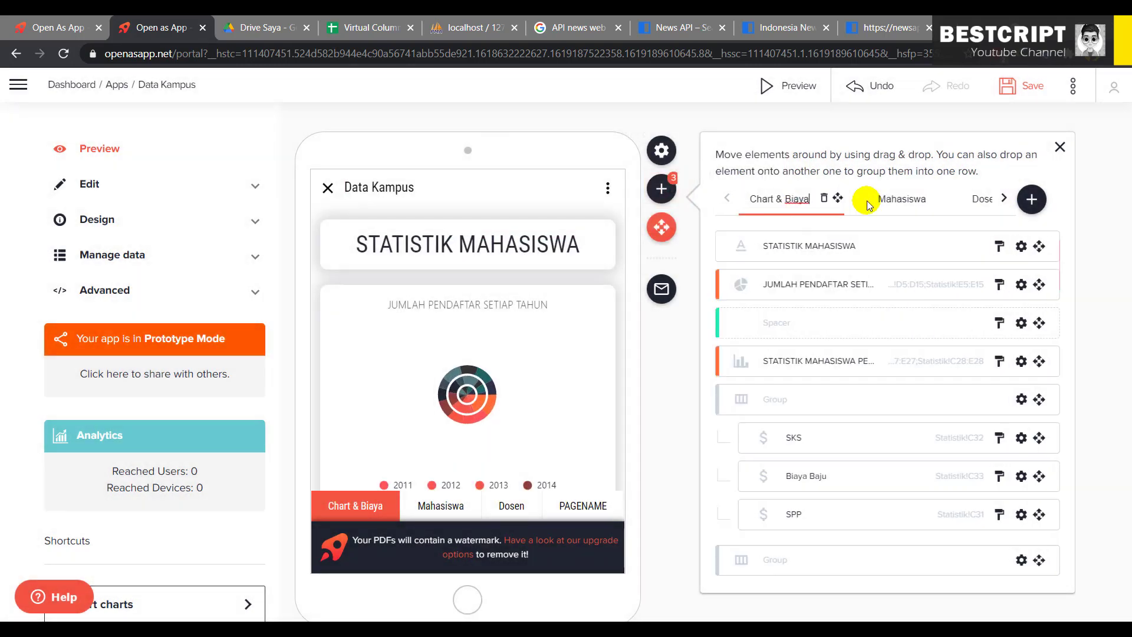
pyautogui.click(1003, 200)
pyautogui.click(968, 205)
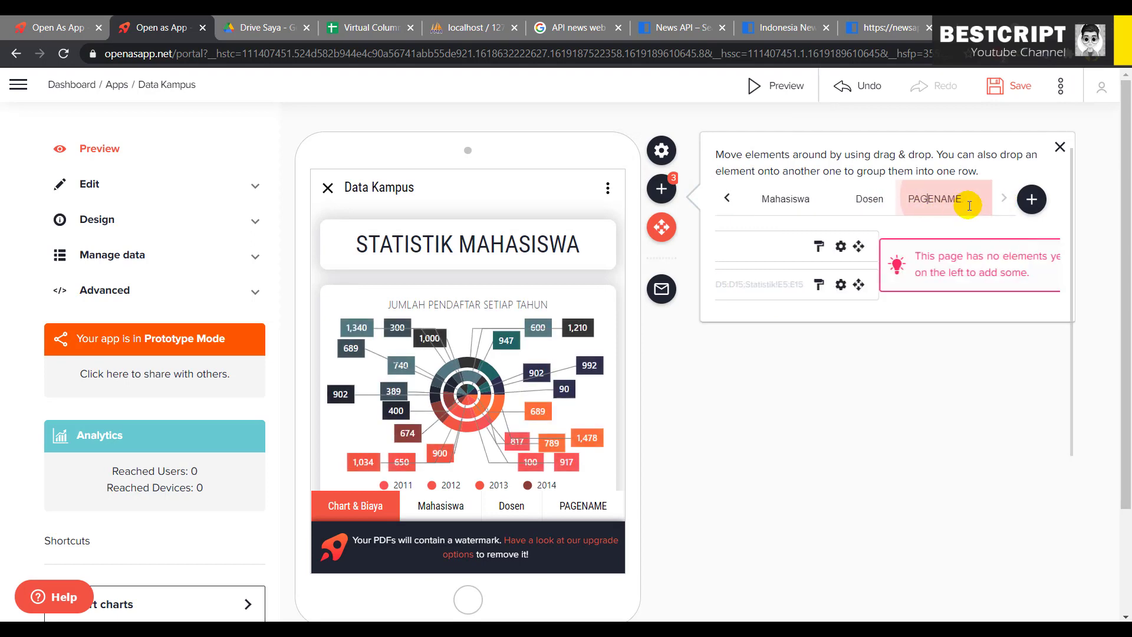
pyautogui.click(974, 198)
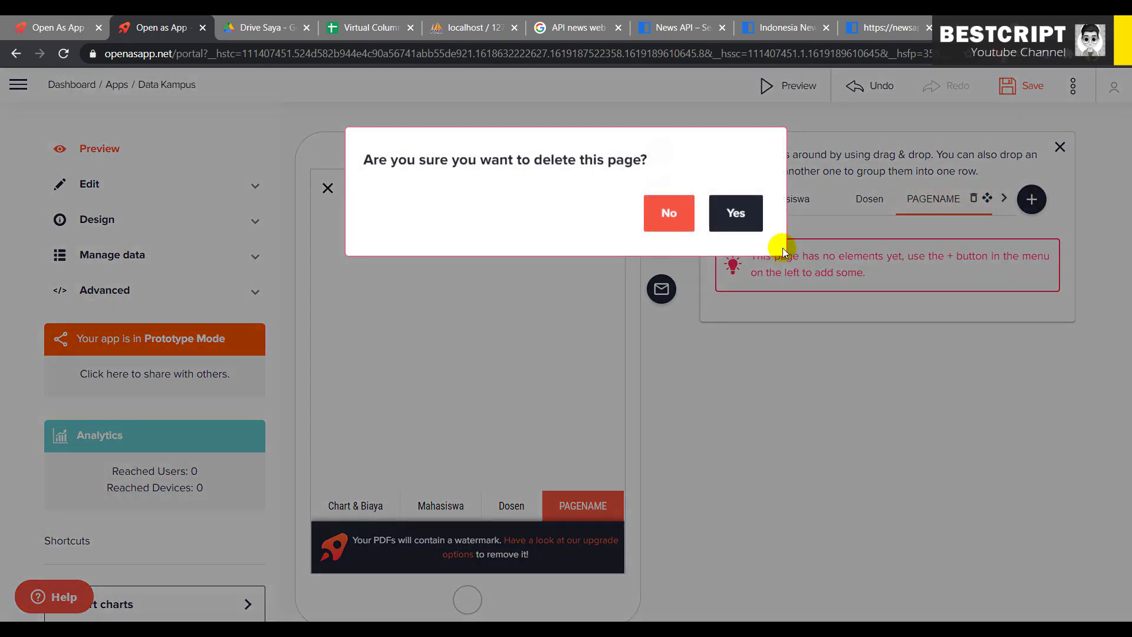
pyautogui.click(746, 215)
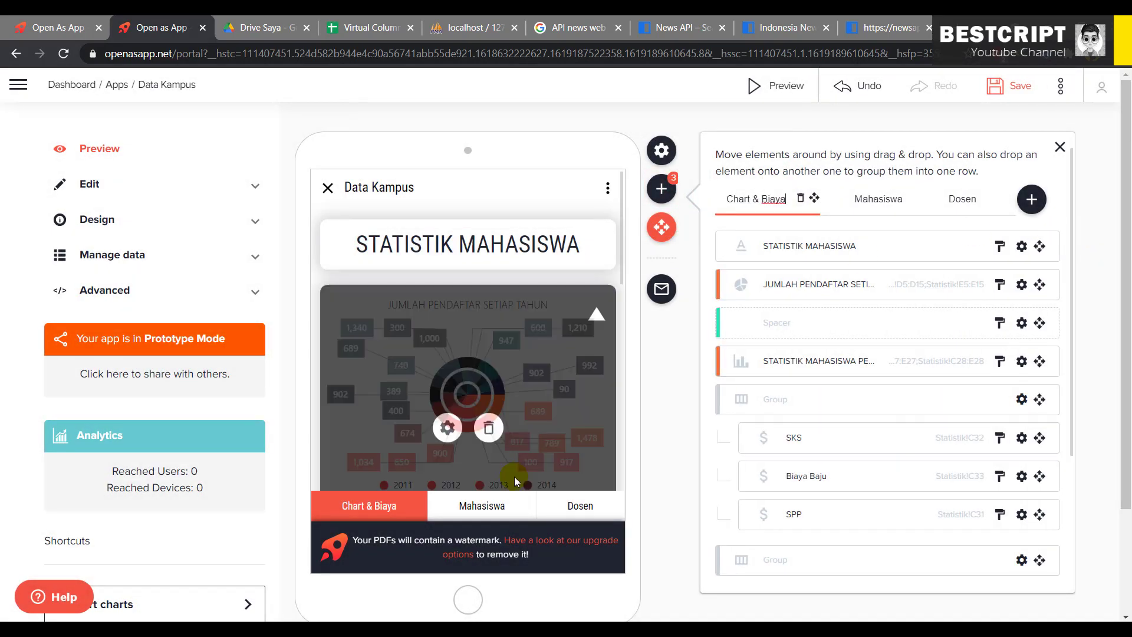
# Add a list to the Dosen page from the Dosen sheet's range A2:E7, covering Foto through PRODI.
pyautogui.click(581, 506)
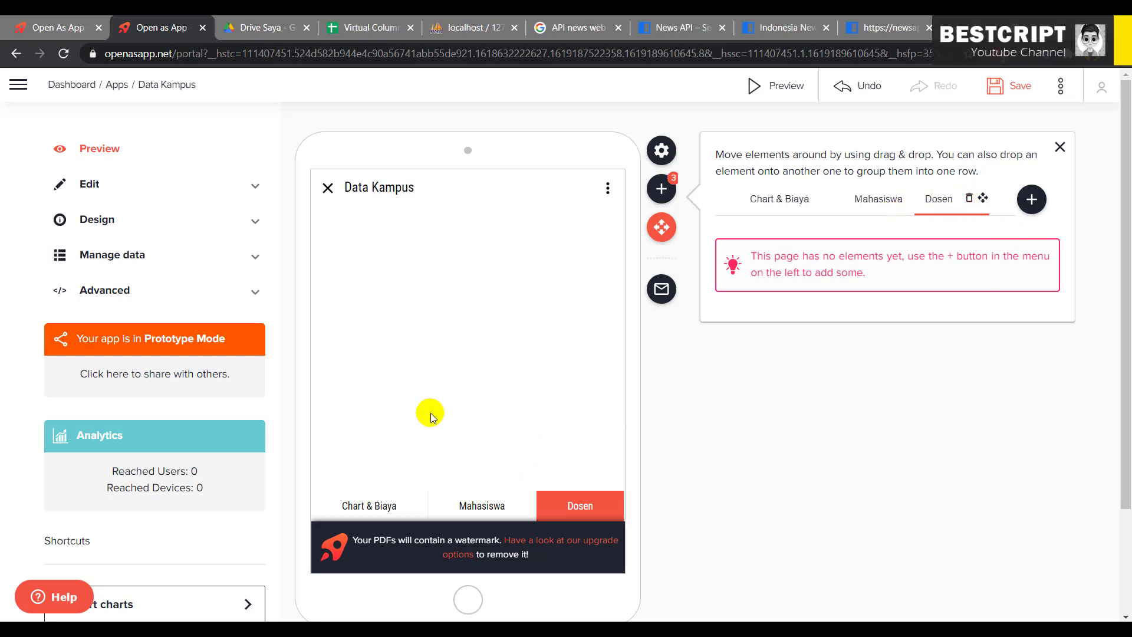
pyautogui.click(669, 187)
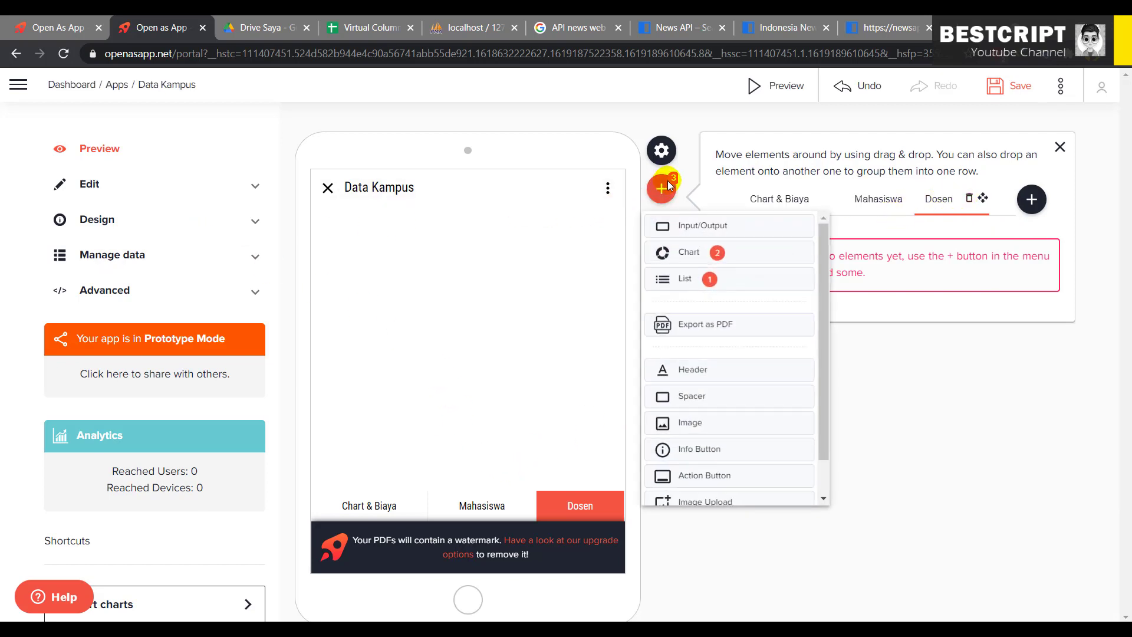
pyautogui.click(686, 282)
pyautogui.scroll(-1, 649, 431)
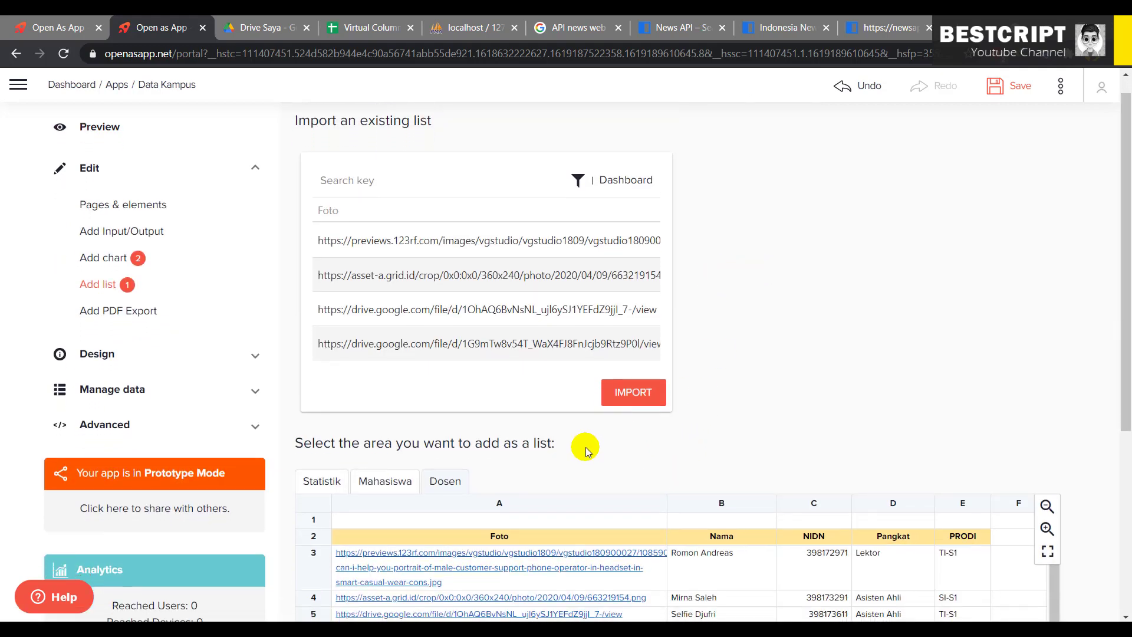
pyautogui.scroll(-5, 586, 452)
pyautogui.click(359, 283)
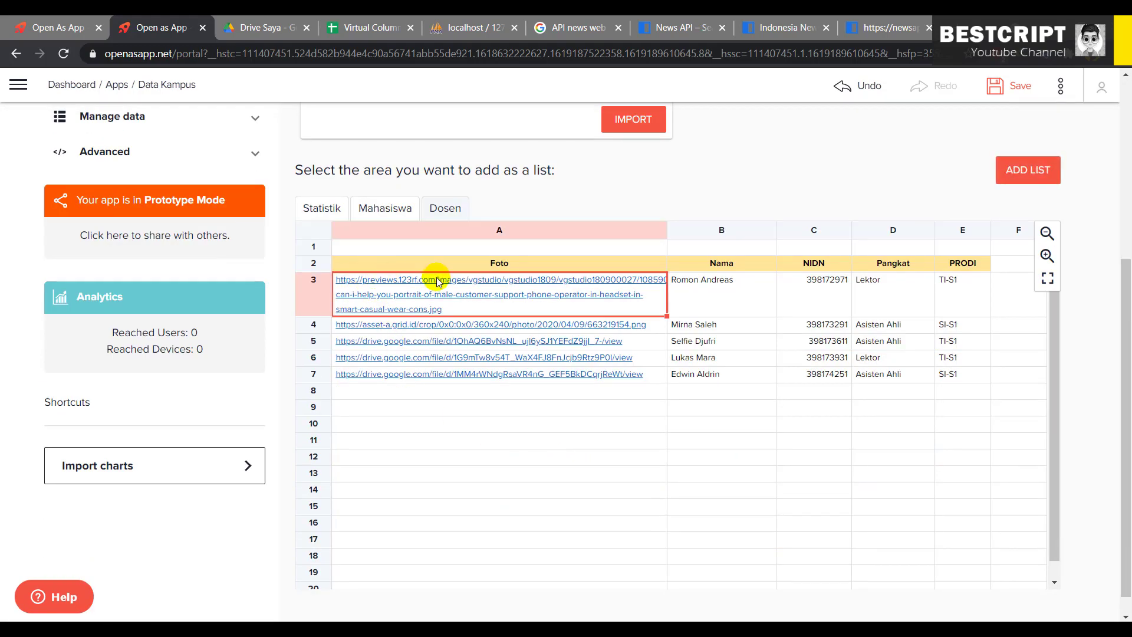
pyautogui.click(393, 270)
pyautogui.moveTo(659, 270)
pyautogui.mouseDown()
pyautogui.moveTo(957, 273)
pyautogui.moveTo(966, 372)
pyautogui.mouseUp()
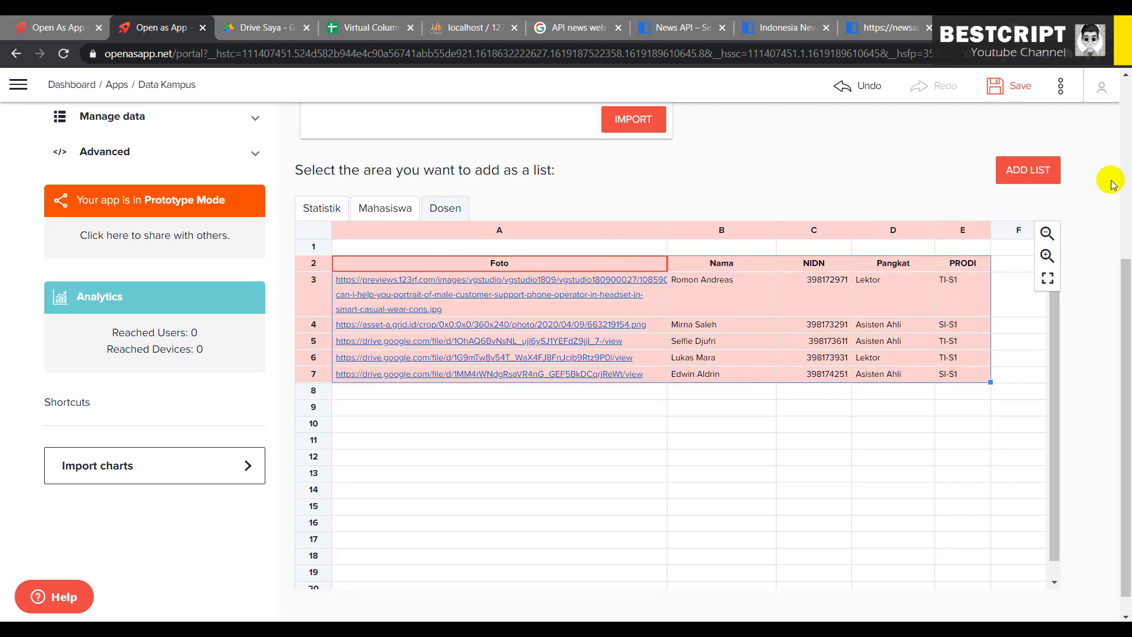
pyautogui.click(1026, 171)
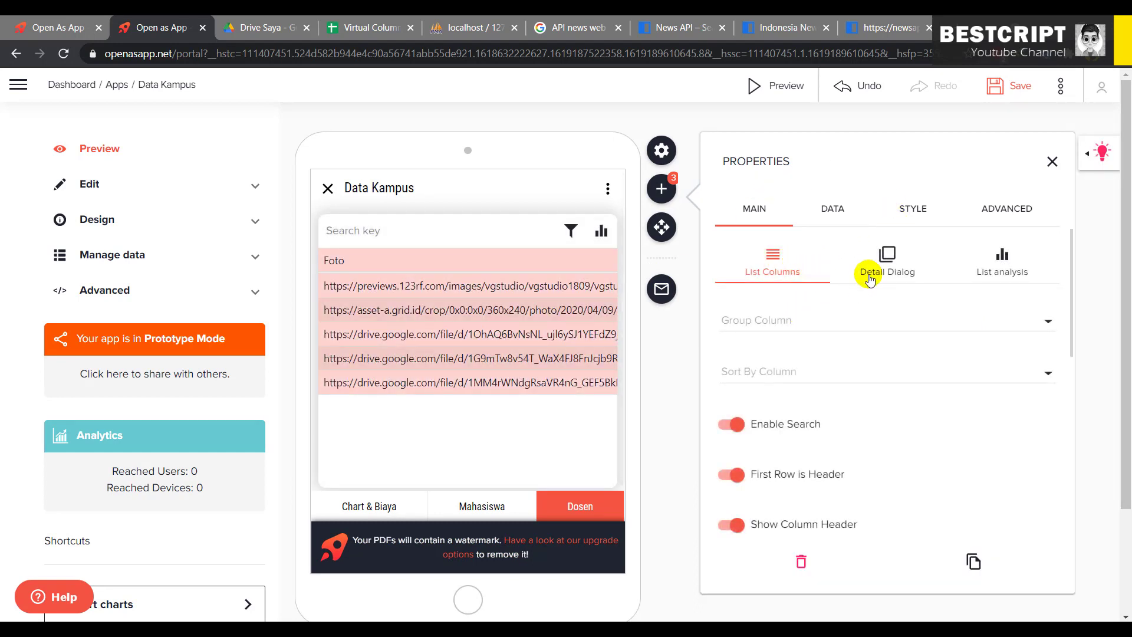
# Try the Hero Image Cards style on the Dosen list and change its list type to Cards with Thumbnail.
pyautogui.click(904, 210)
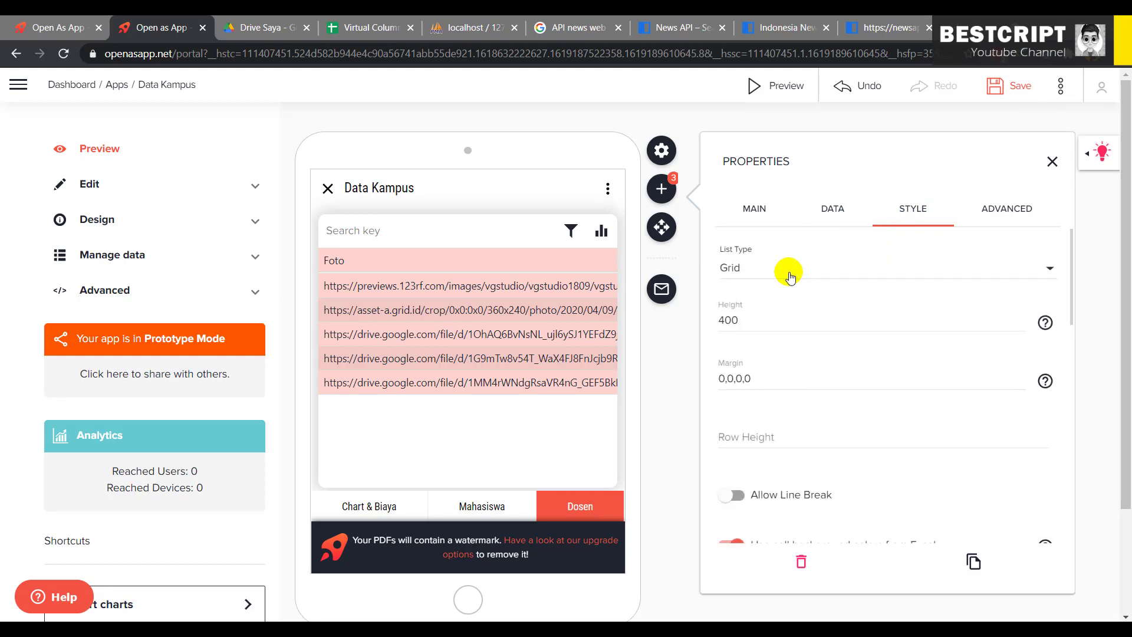
pyautogui.click(791, 271)
pyautogui.click(770, 344)
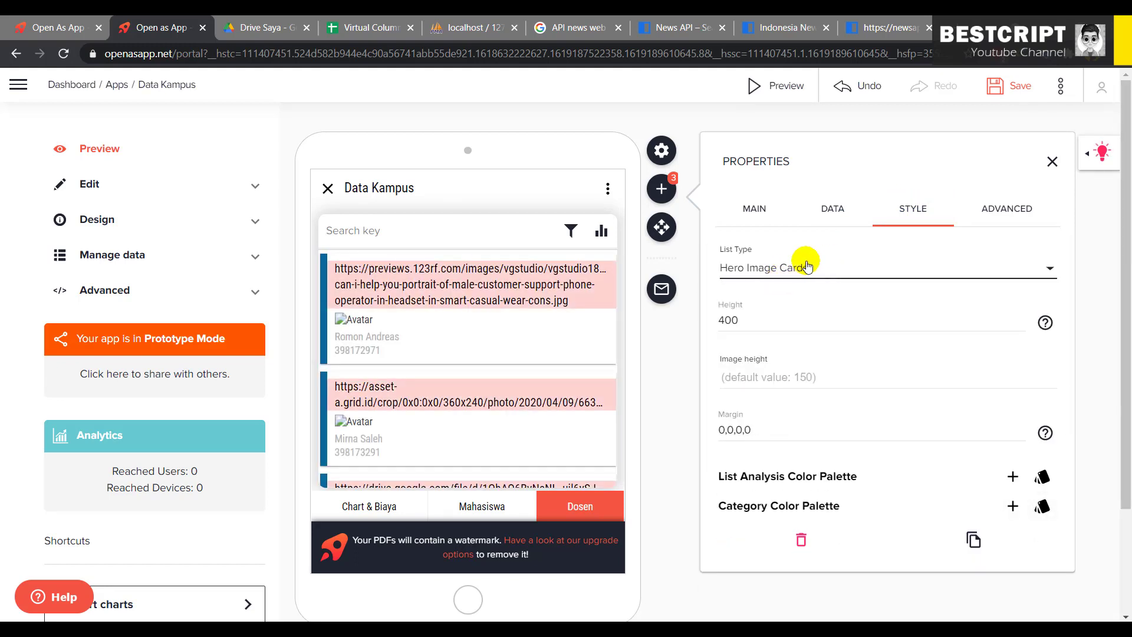
pyautogui.click(807, 267)
pyautogui.click(775, 235)
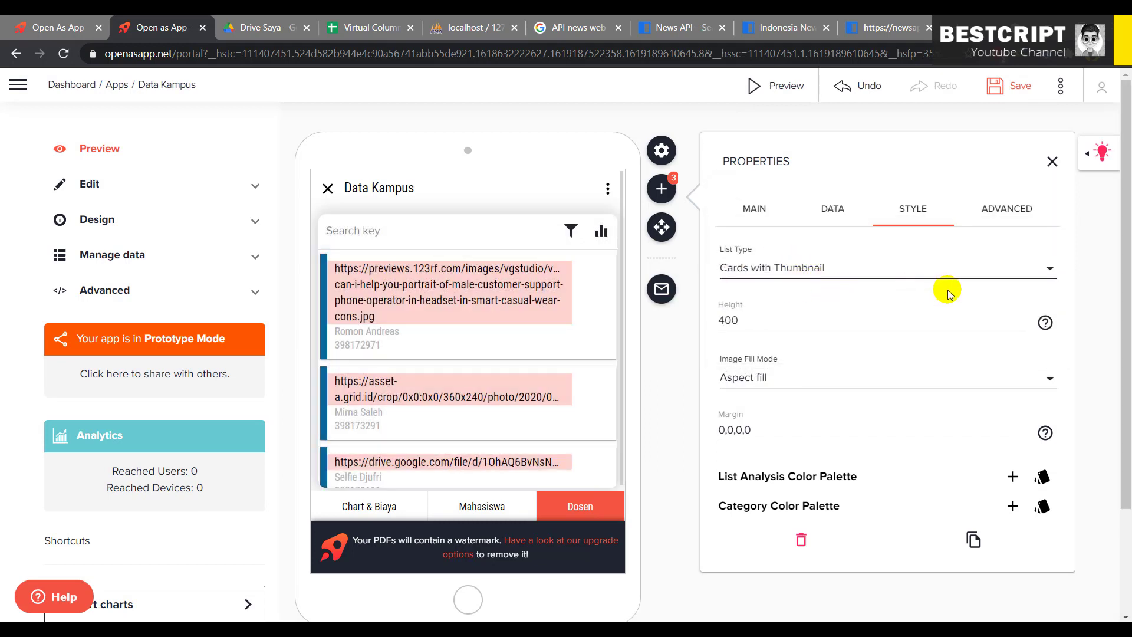
# Change the Foto column's data type in the Dosen list to Image.
pyautogui.click(751, 206)
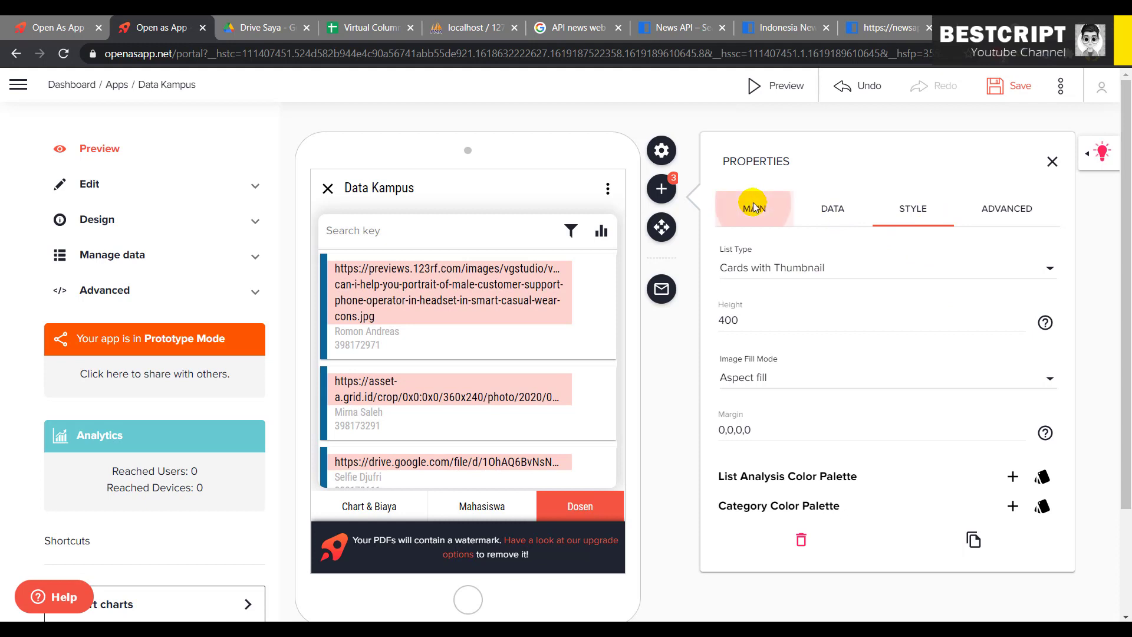
pyautogui.scroll(-4, 894, 416)
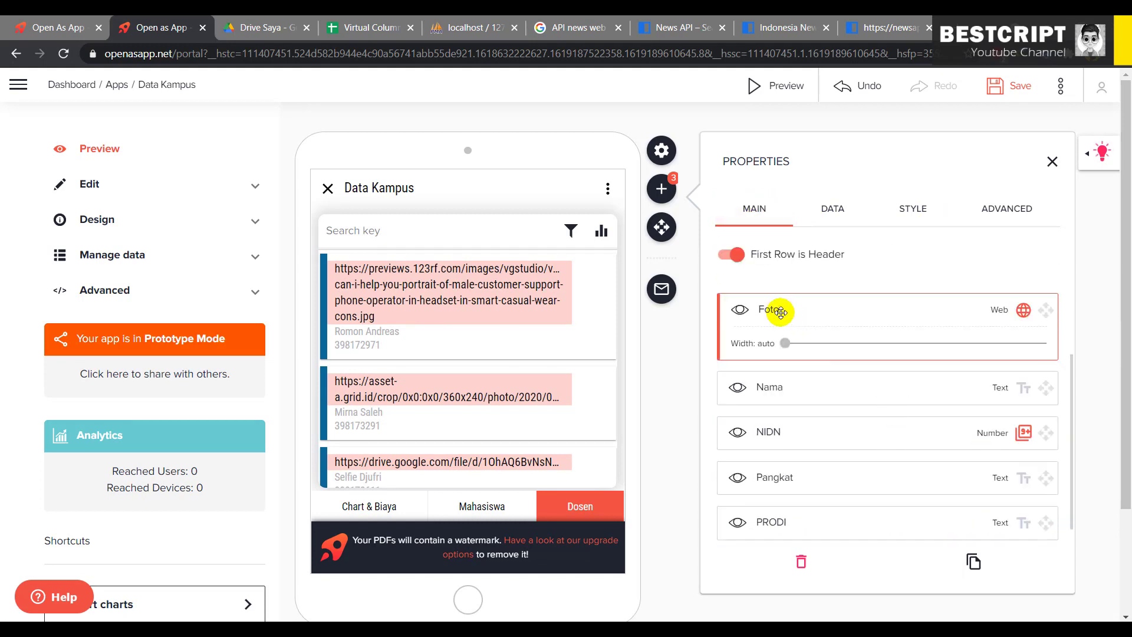
pyautogui.click(1022, 313)
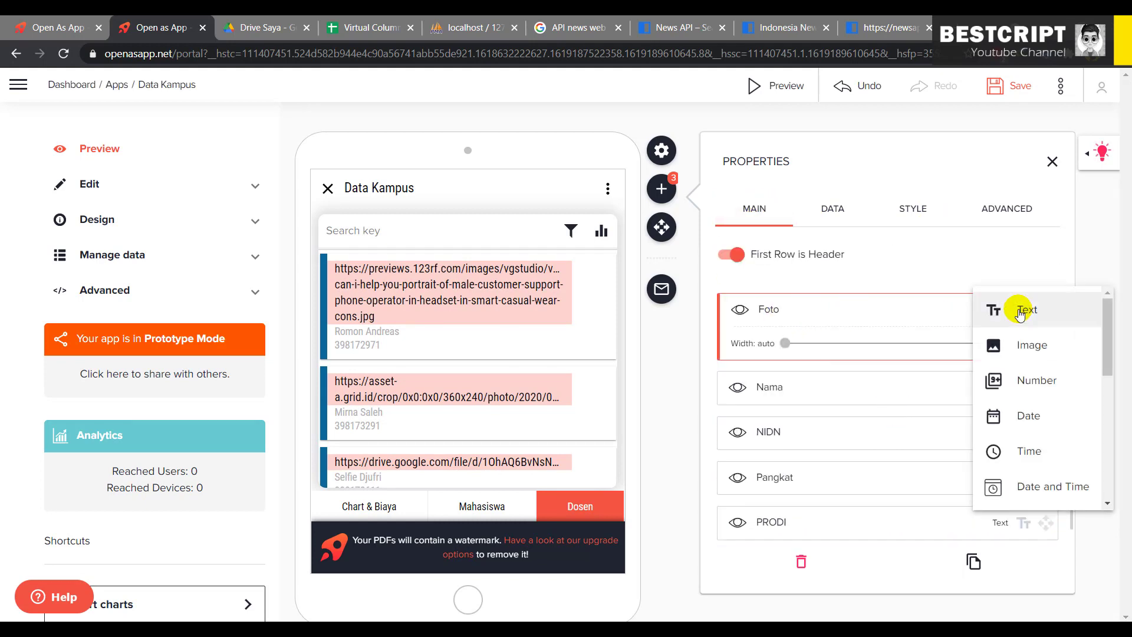
pyautogui.click(1000, 344)
pyautogui.moveTo(595, 286)
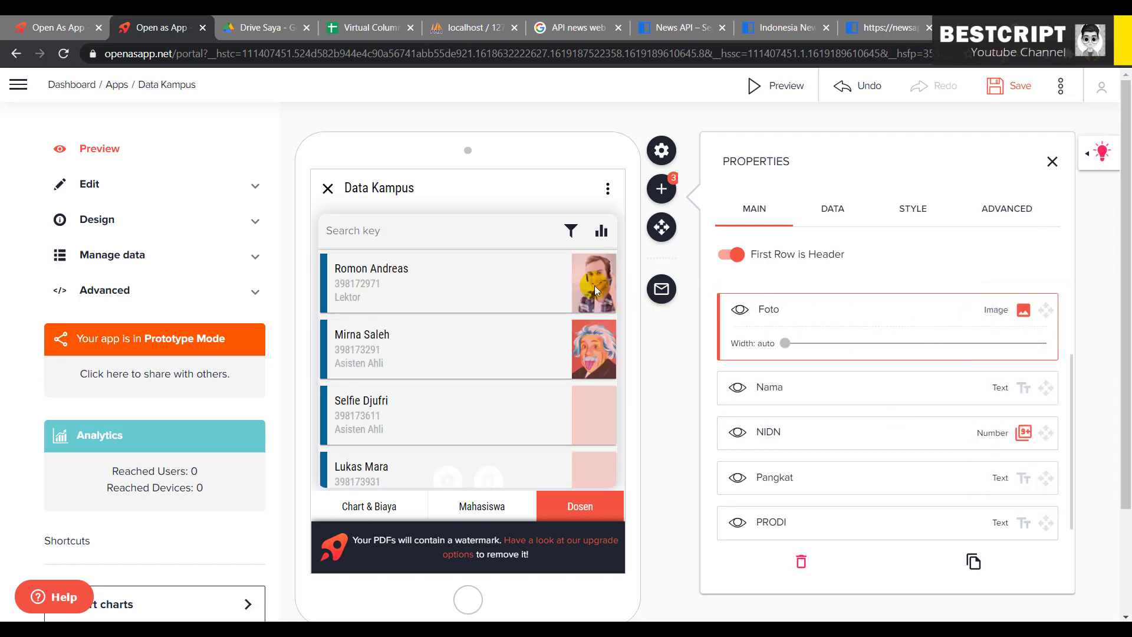
# Close the Dosen list's properties and open the app's data source to examine the Dosen sheet's Foto links.
pyautogui.scroll(-1, 569, 403)
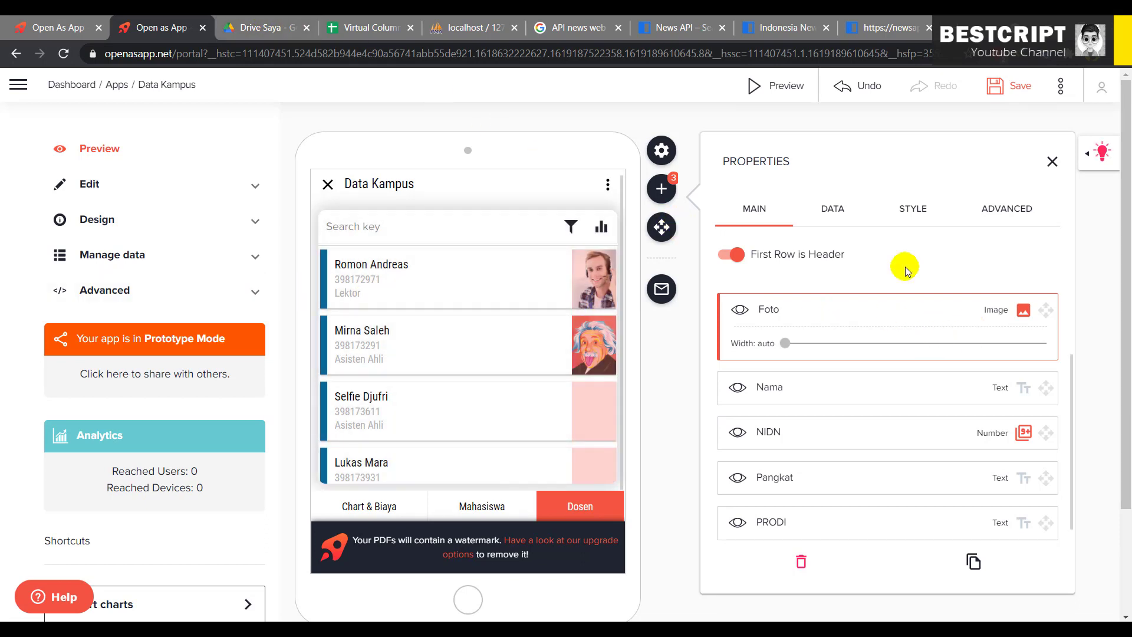
pyautogui.click(1053, 161)
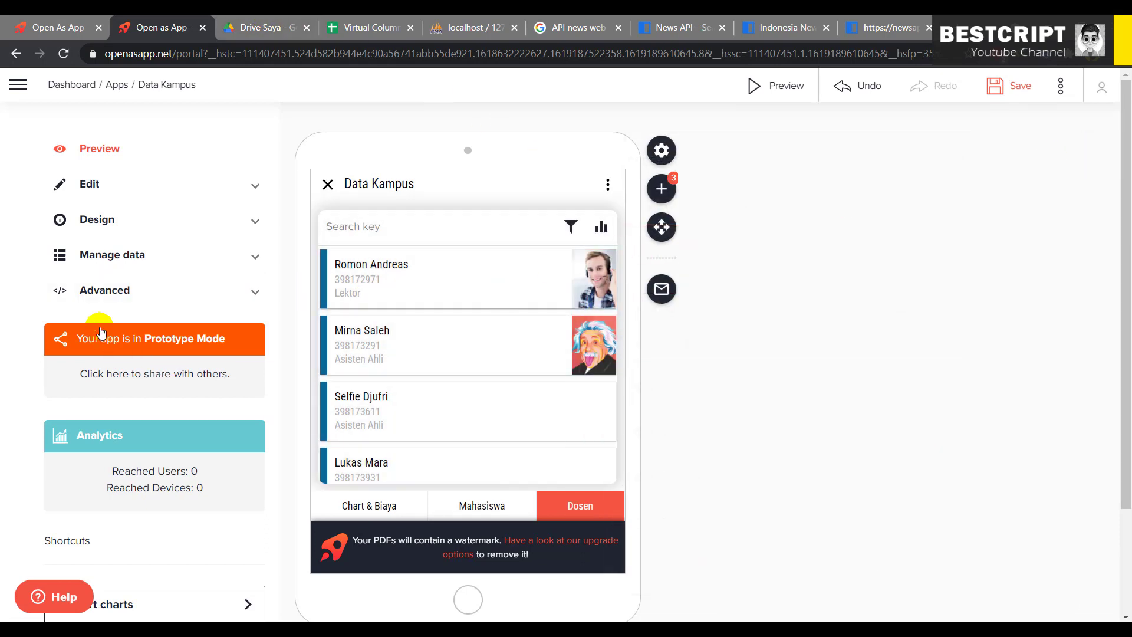
pyautogui.click(162, 259)
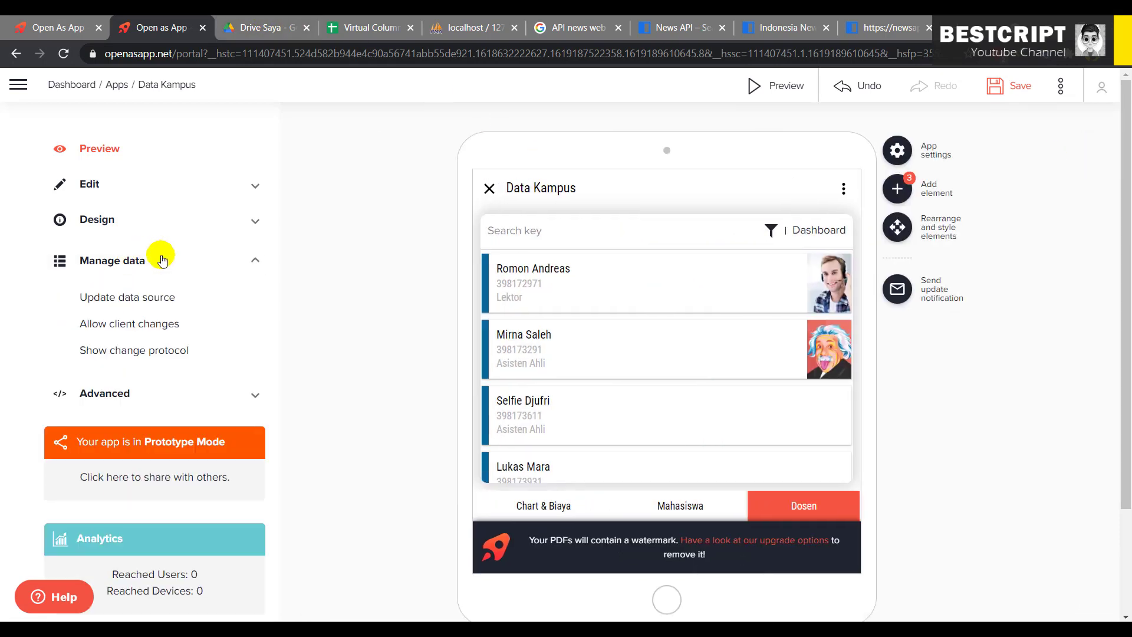
pyautogui.click(125, 299)
pyautogui.scroll(-1, 514, 430)
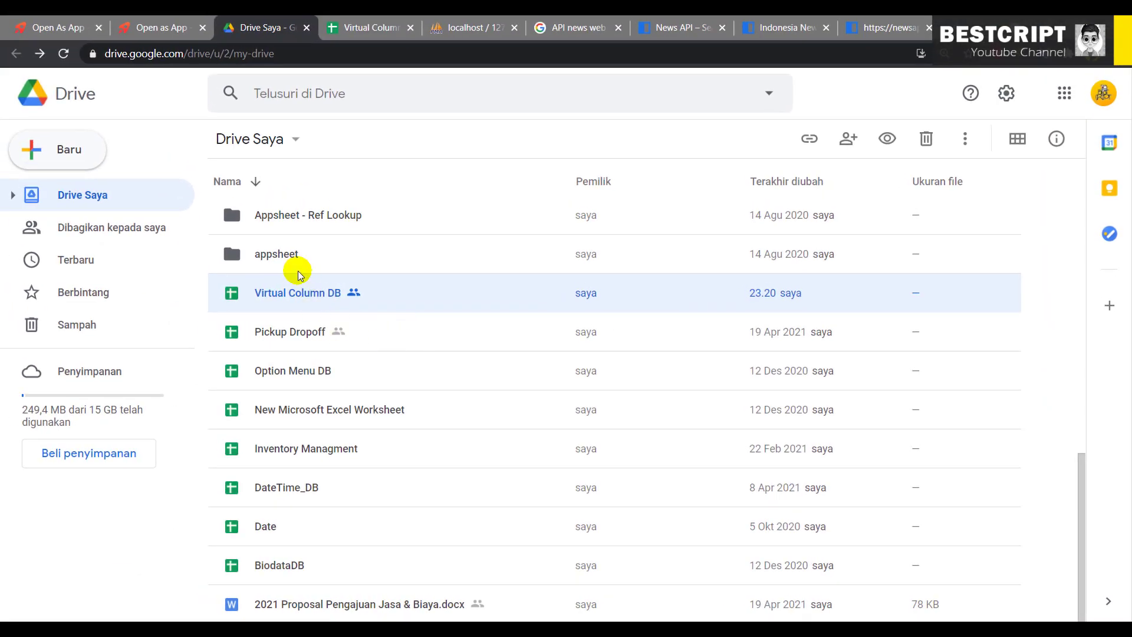
# Switch to Google Drive and open the Foto folder to examine the stored photo files.
pyautogui.scroll(3, 298, 259)
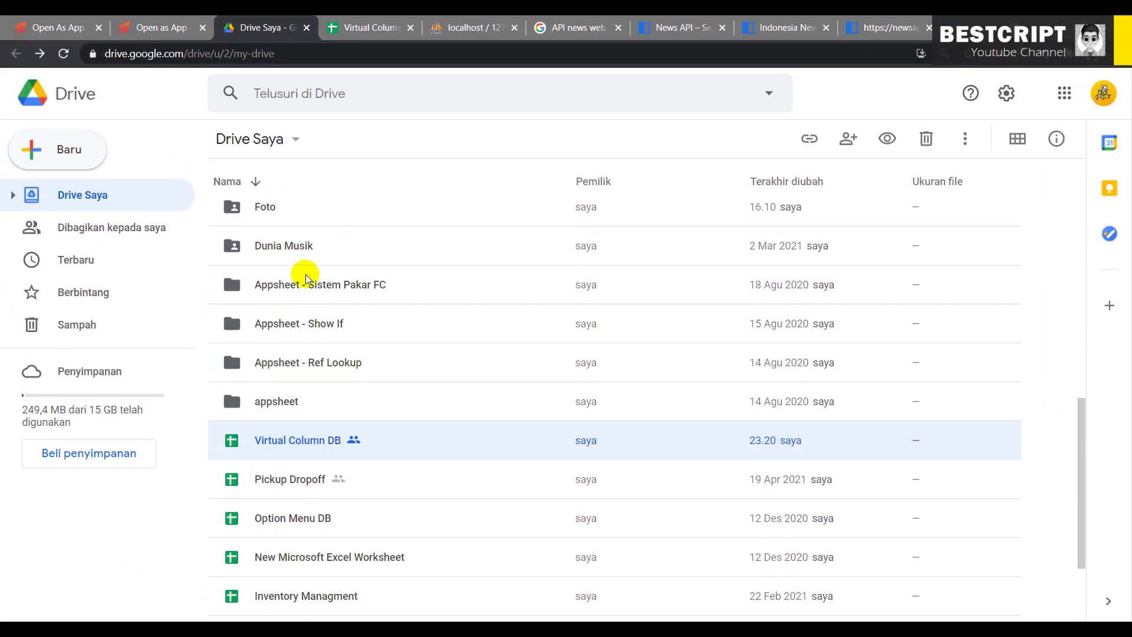
pyautogui.scroll(3, 306, 279)
pyautogui.doubleClick(253, 354)
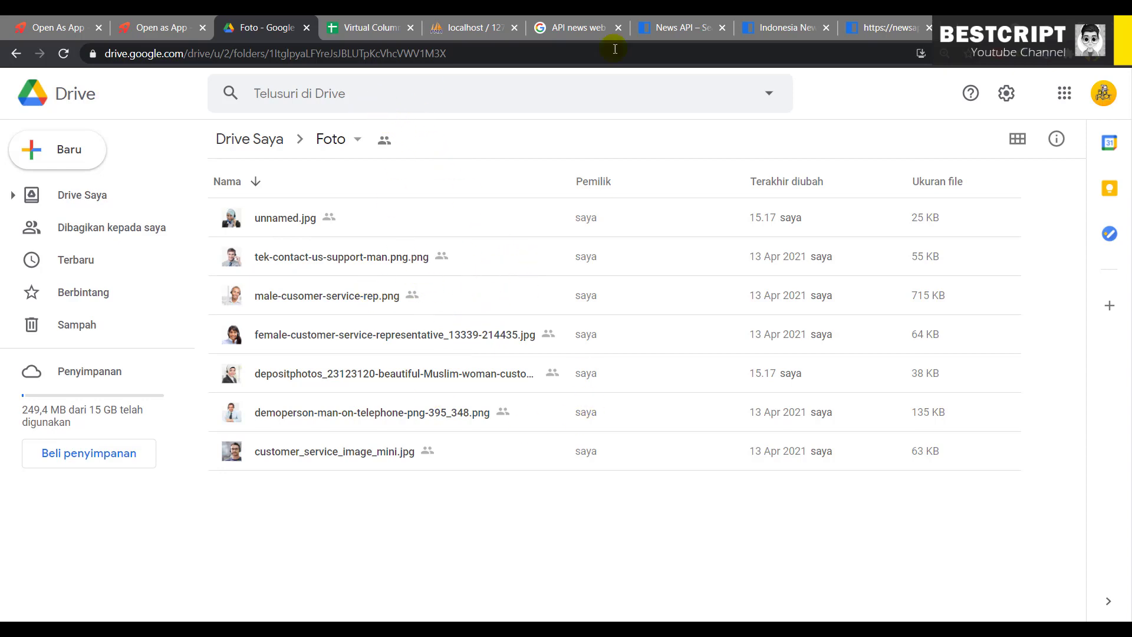
# Switch back to Open as App, widen the Foto column in the spreadsheet preview to compare the image links, and return to the app preview.
pyautogui.click(162, 28)
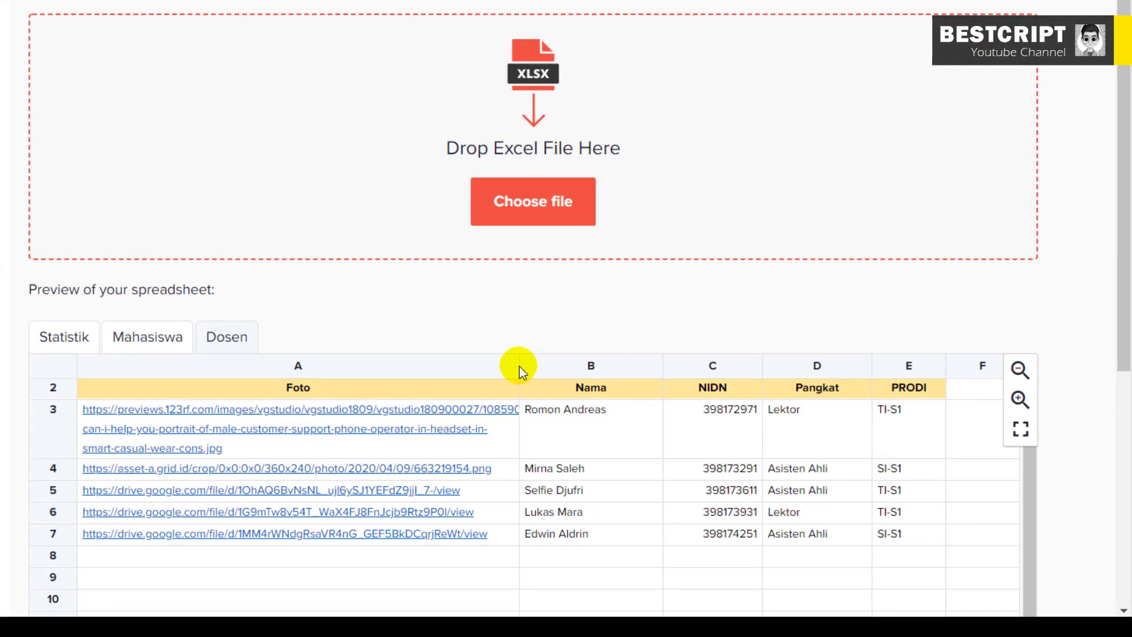
pyautogui.moveTo(517, 364); pyautogui.dragTo(772, 365)
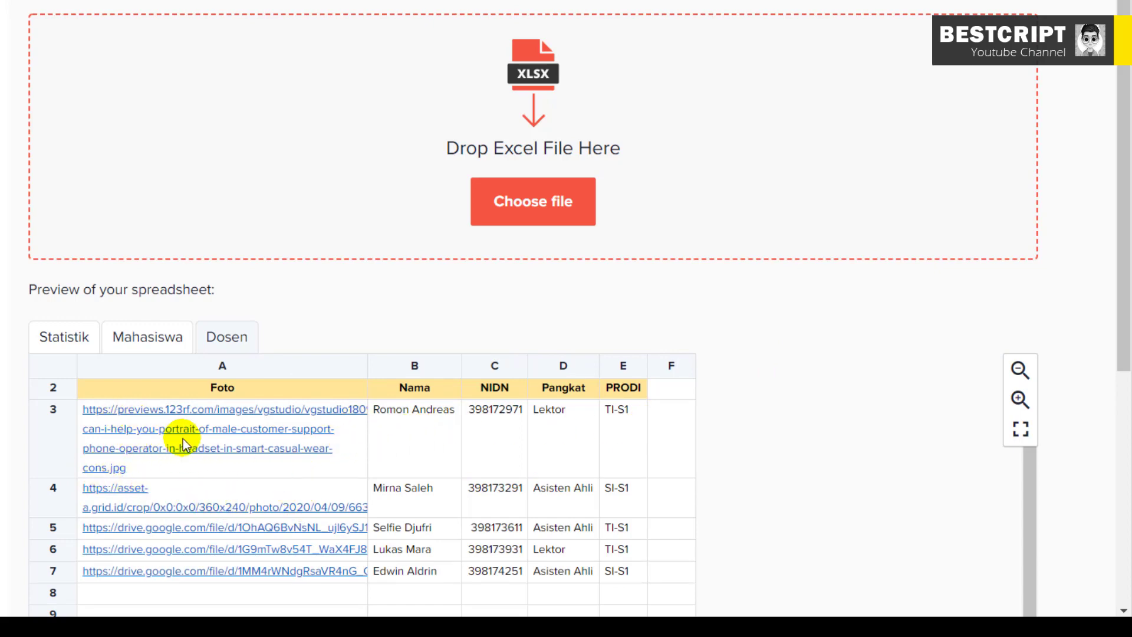
pyautogui.scroll(-1, 182, 438)
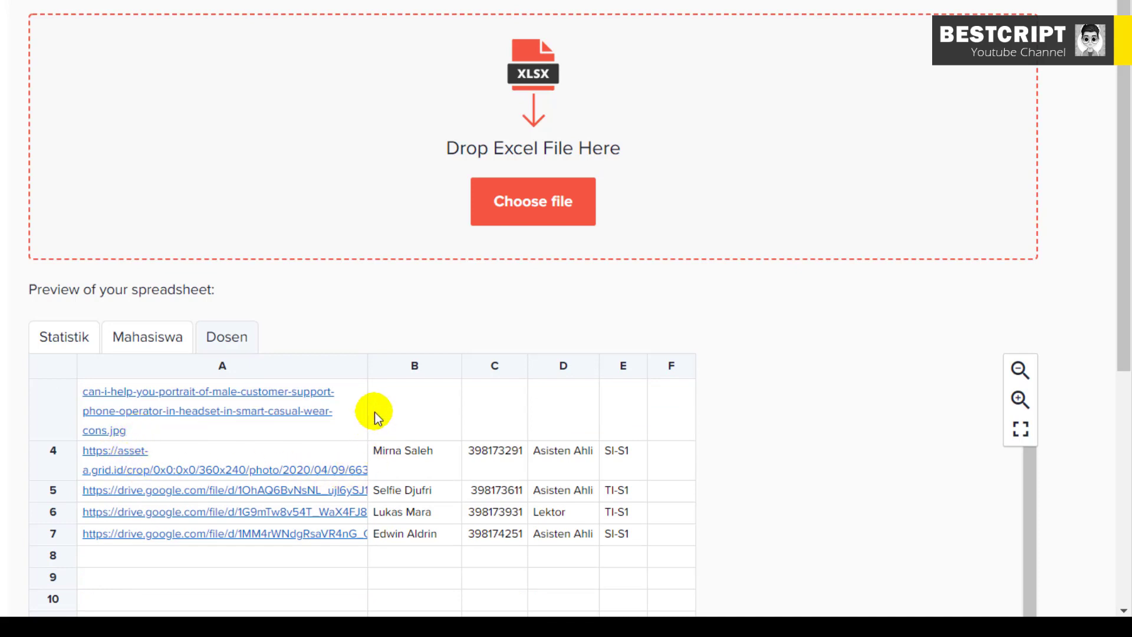
pyautogui.moveTo(367, 366); pyautogui.dragTo(505, 364)
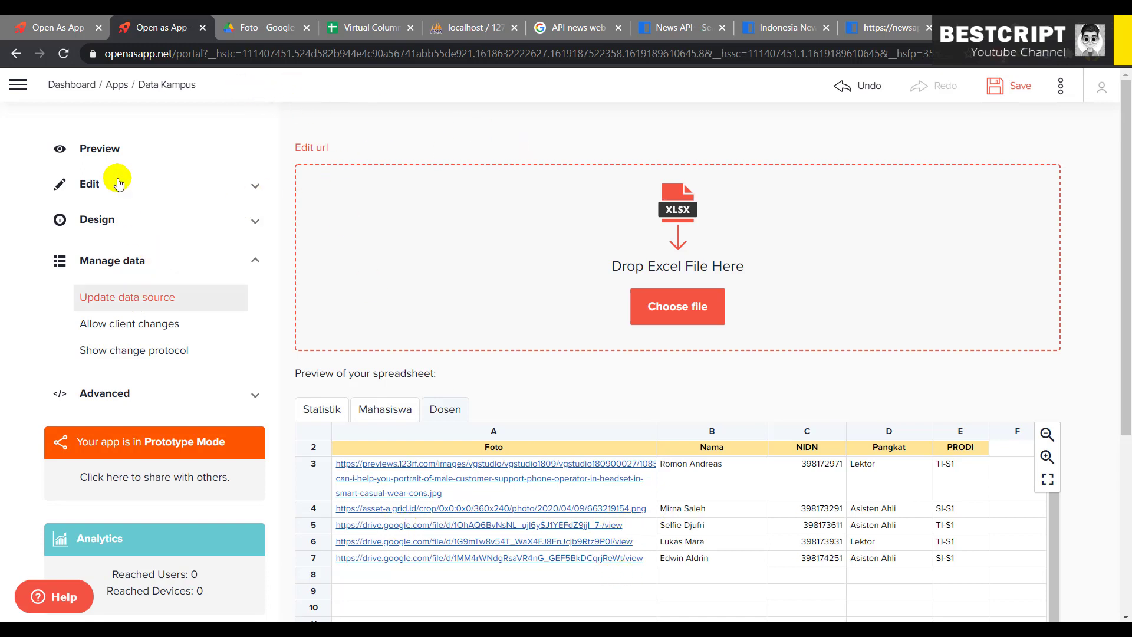
pyautogui.click(100, 149)
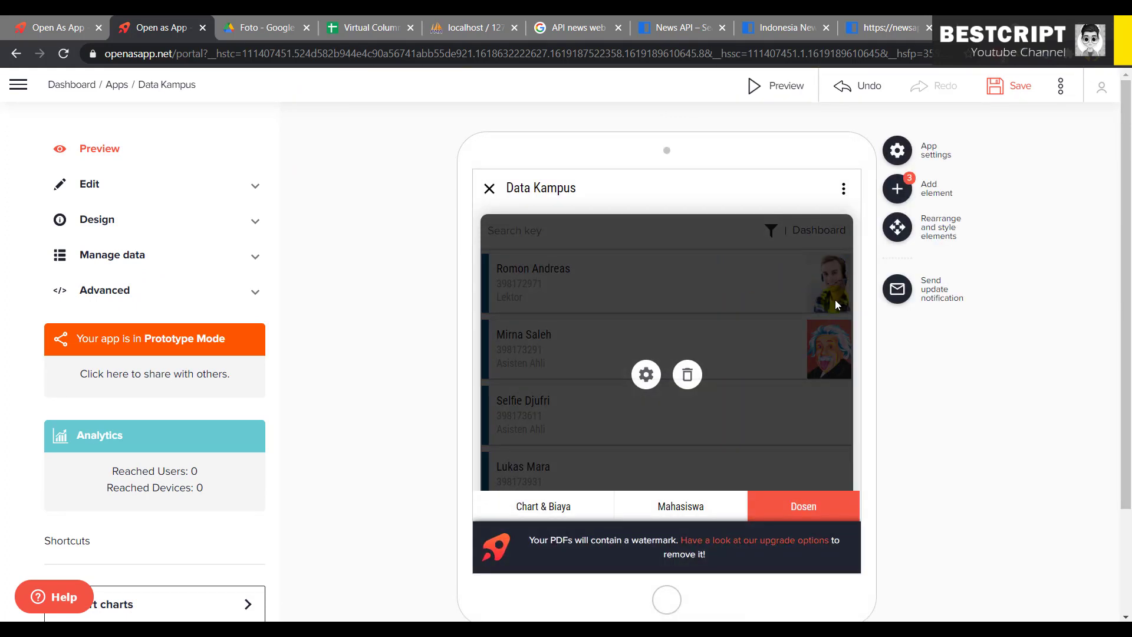
# Search Google Images for "operator man png" in a new browser tab.
pyautogui.hotkey('ctrl', 't')
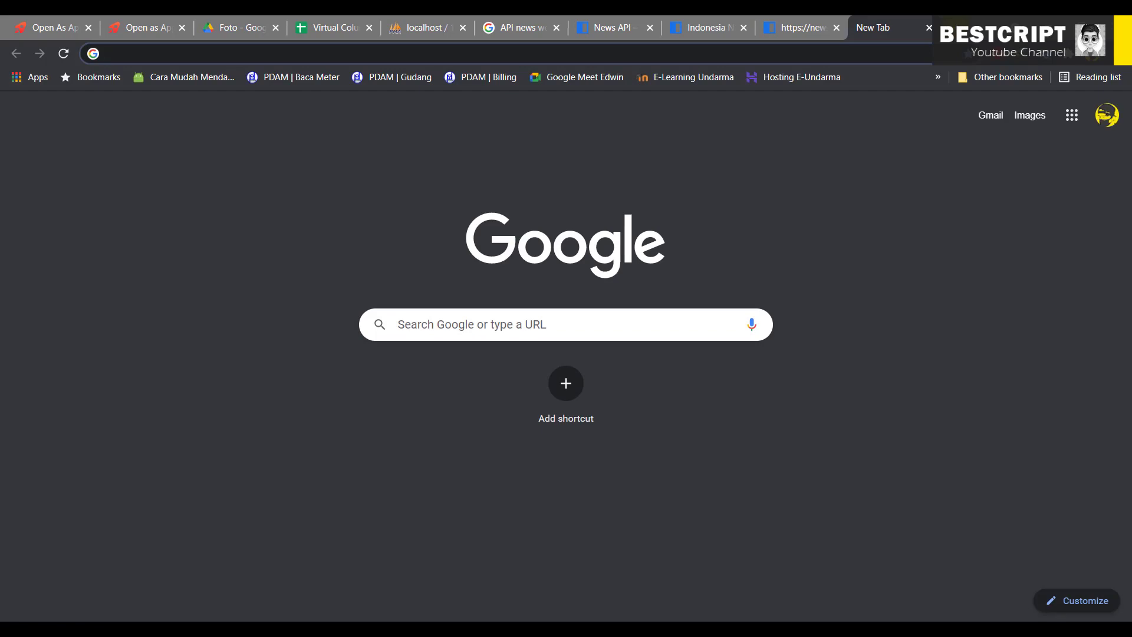
pyautogui.write('opera')
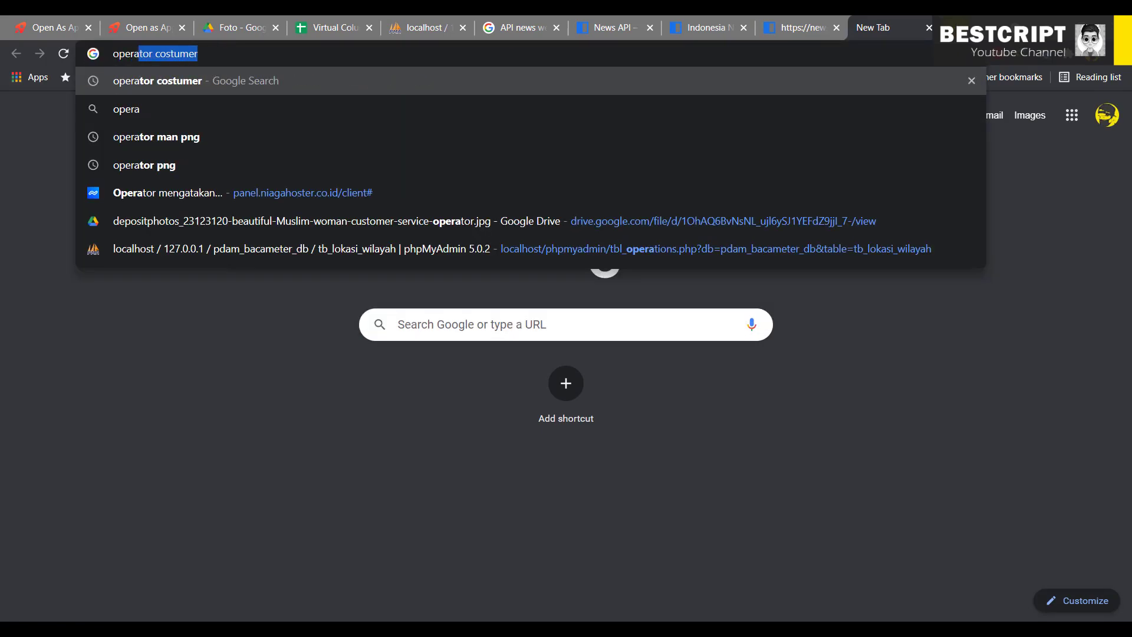
pyautogui.press('Down')
pyautogui.press('Down')
pyautogui.press('Return')
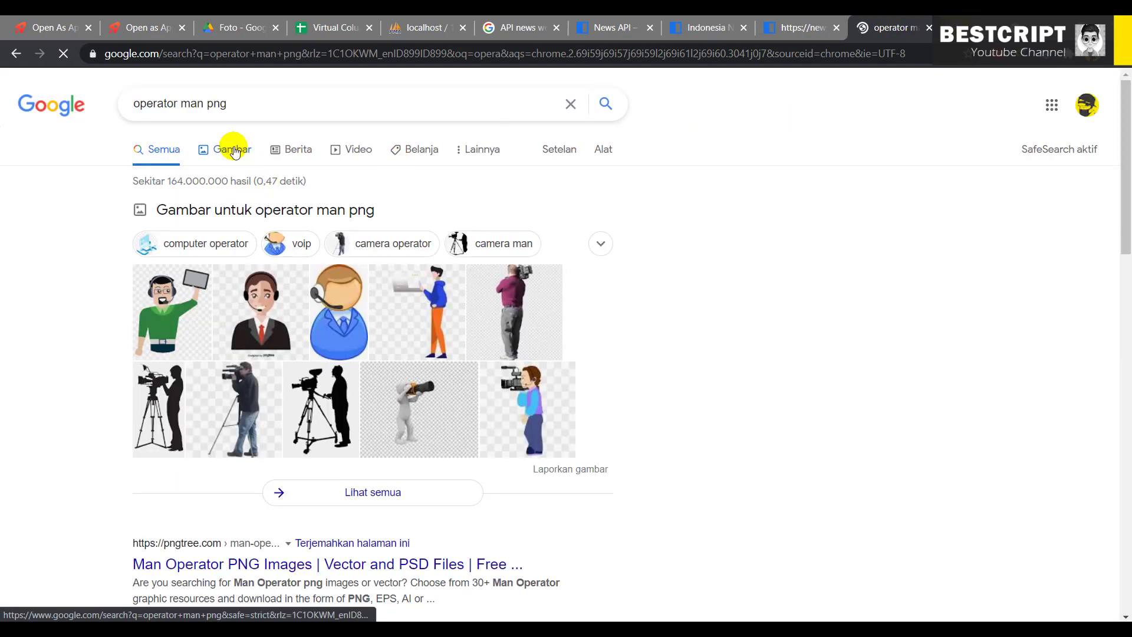
pyautogui.click(232, 149)
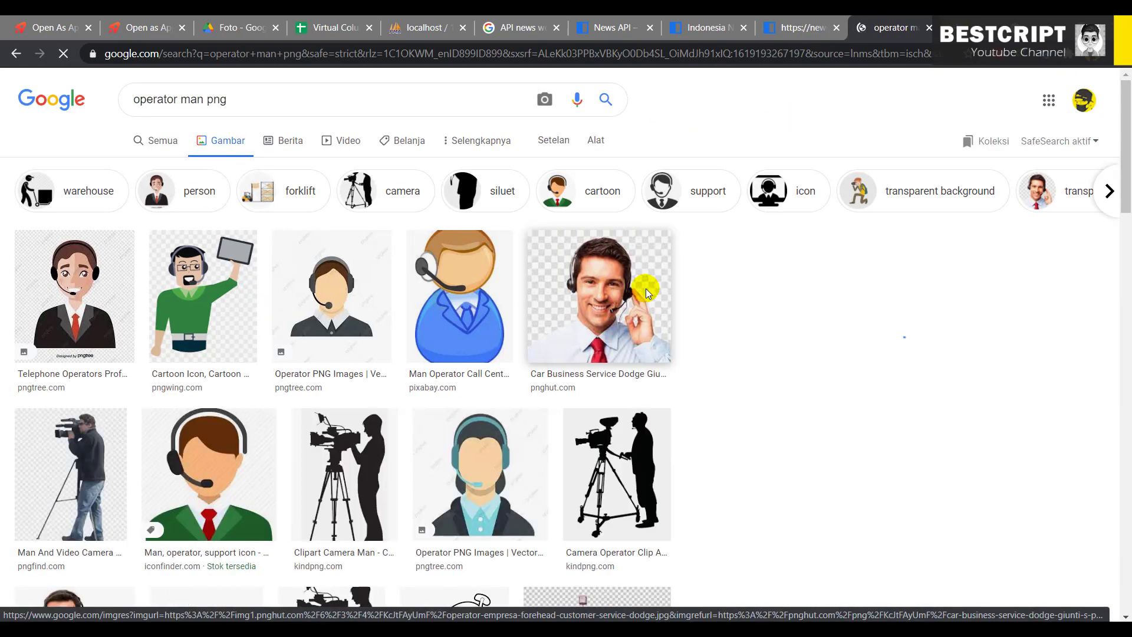
# Open the PNGHUT operator photo in its own tab, copy and examine its image address, and close that tab.
pyautogui.click(647, 293)
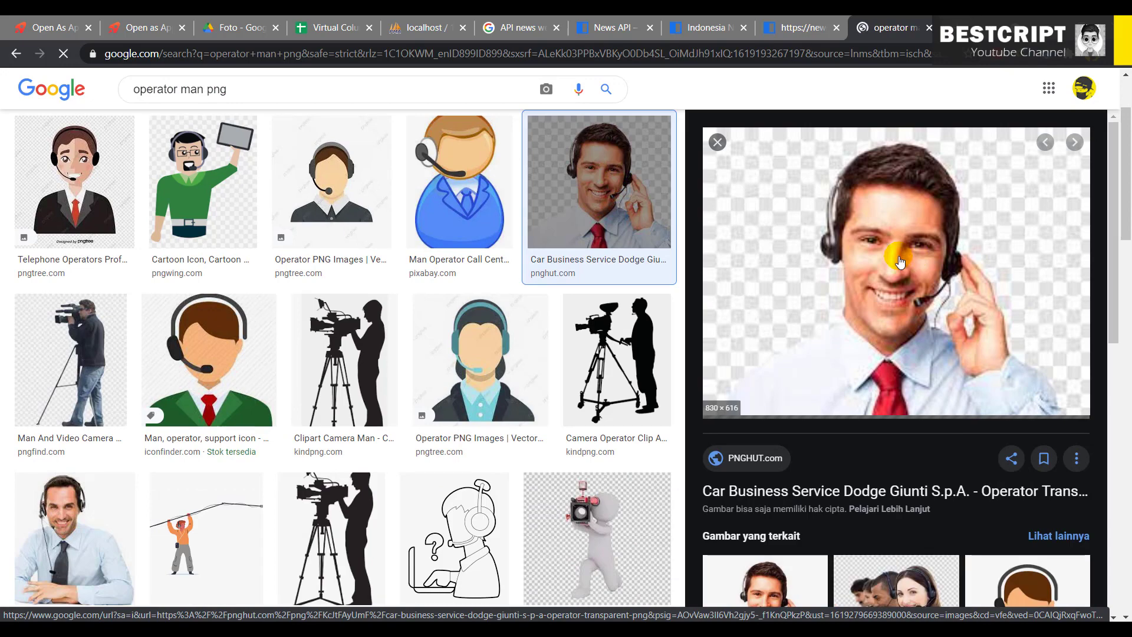
pyautogui.rightClick(899, 258)
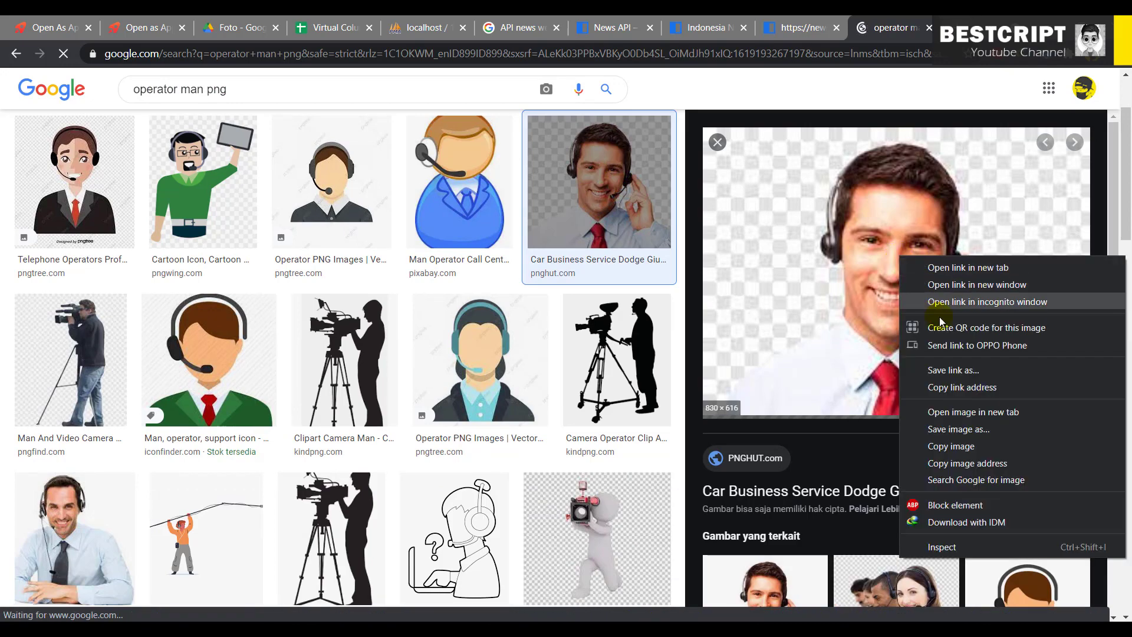
pyautogui.click(958, 413)
pyautogui.click(888, 30)
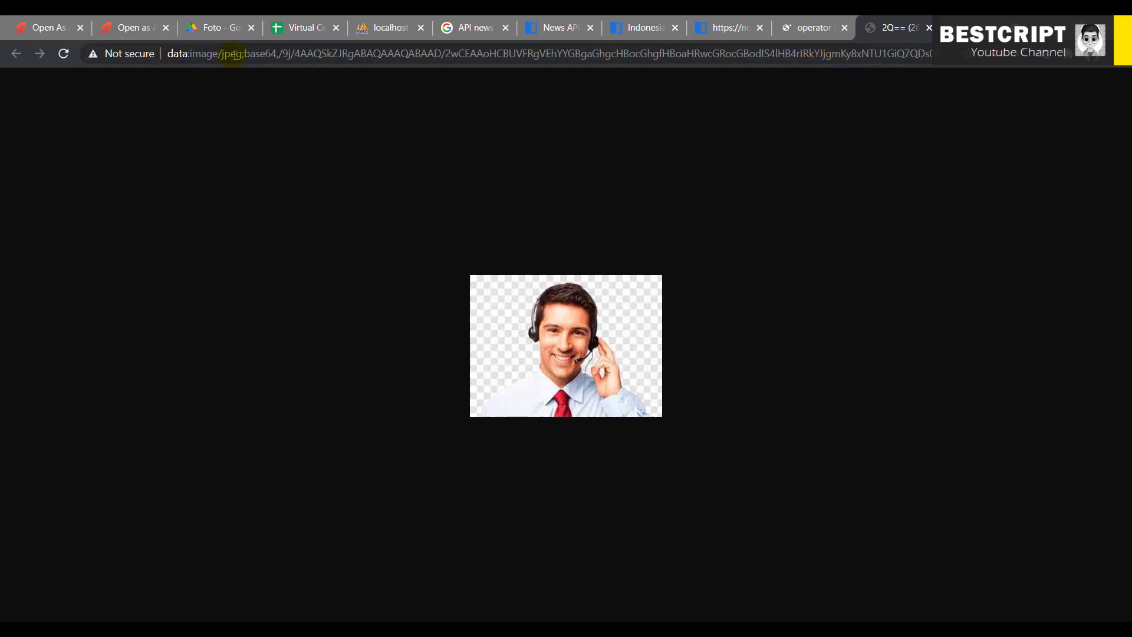
pyautogui.click(367, 54)
pyautogui.rightClick(371, 55)
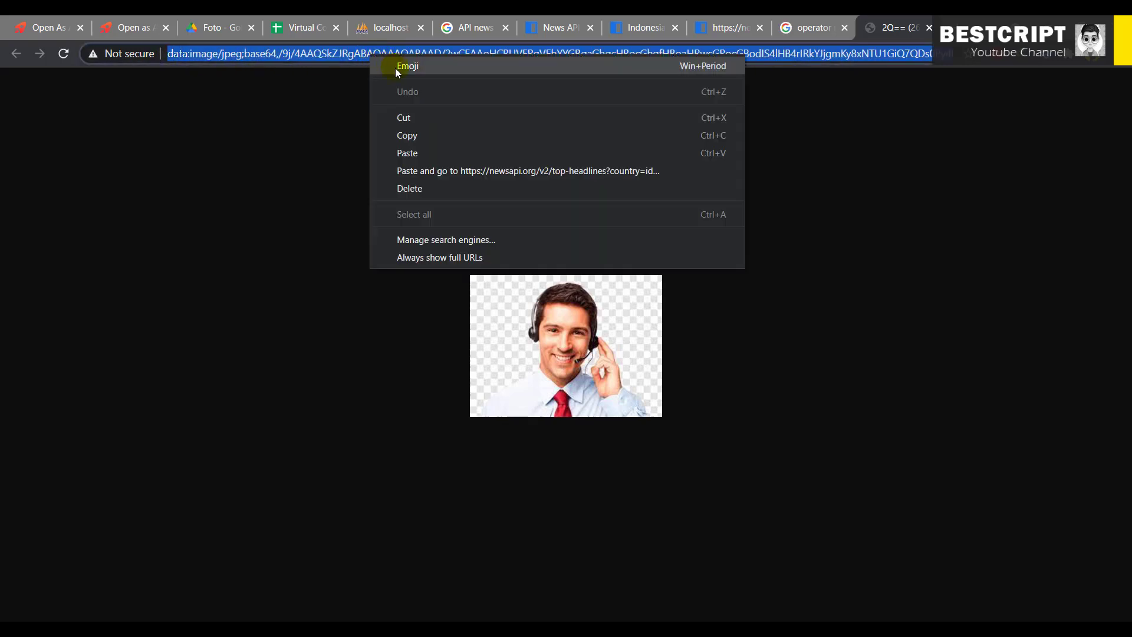
pyautogui.click(415, 138)
pyautogui.click(843, 55)
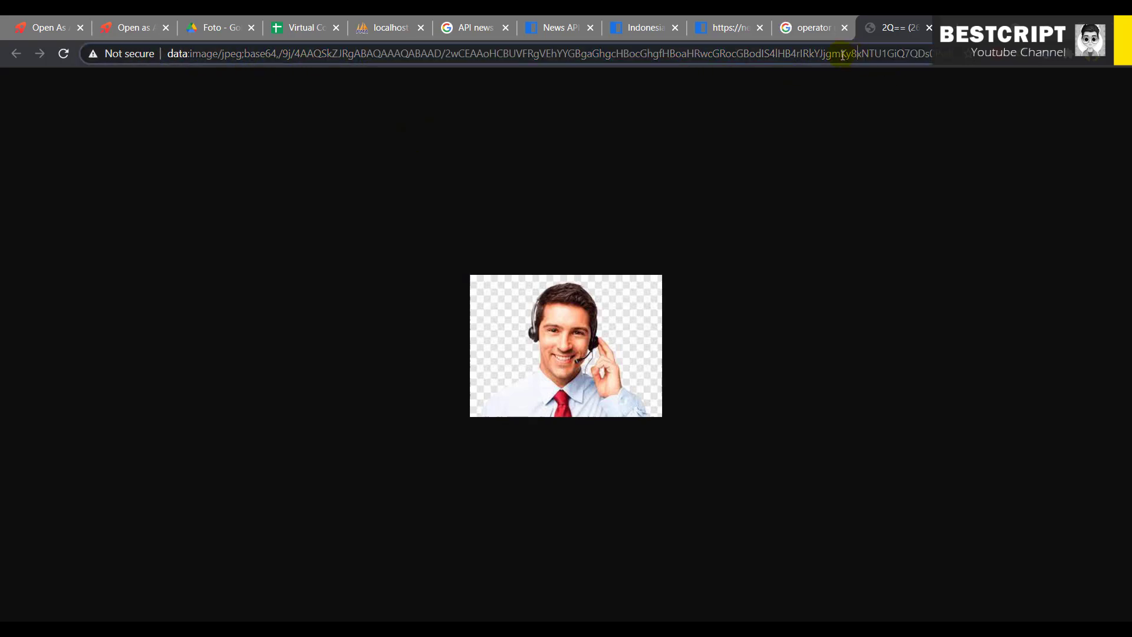
pyautogui.moveTo(842, 54); pyautogui.dragTo(1131, 67)
pyautogui.click(929, 28)
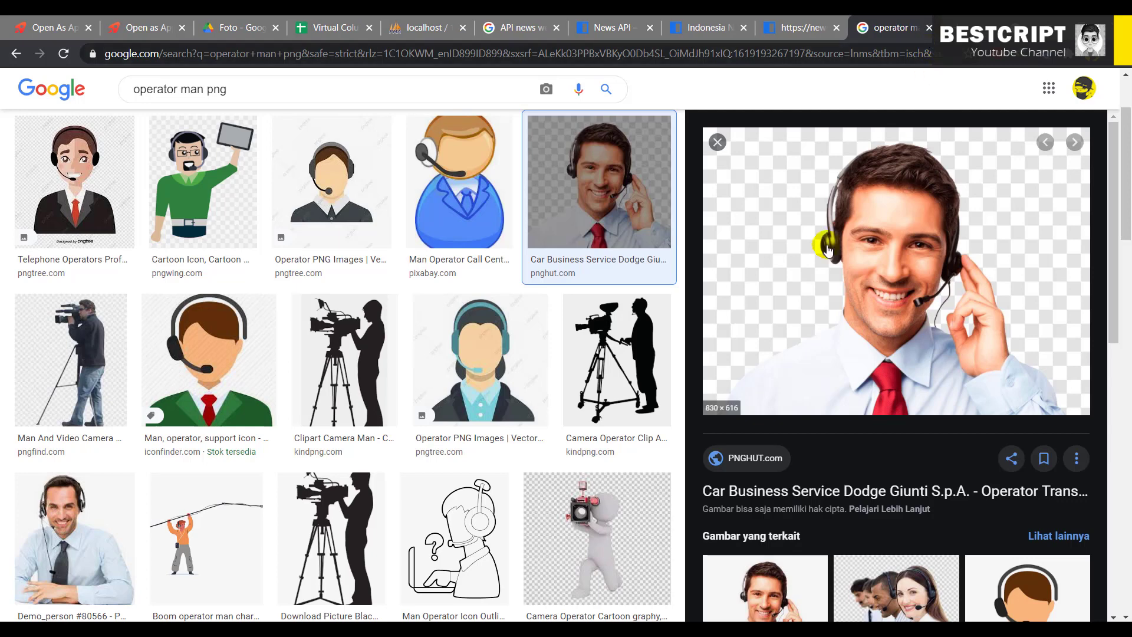
# Open the PNGio Demo_person photo in its own tab, examine its image address, and close that tab.
pyautogui.scroll(-4, 759, 416)
pyautogui.click(759, 416)
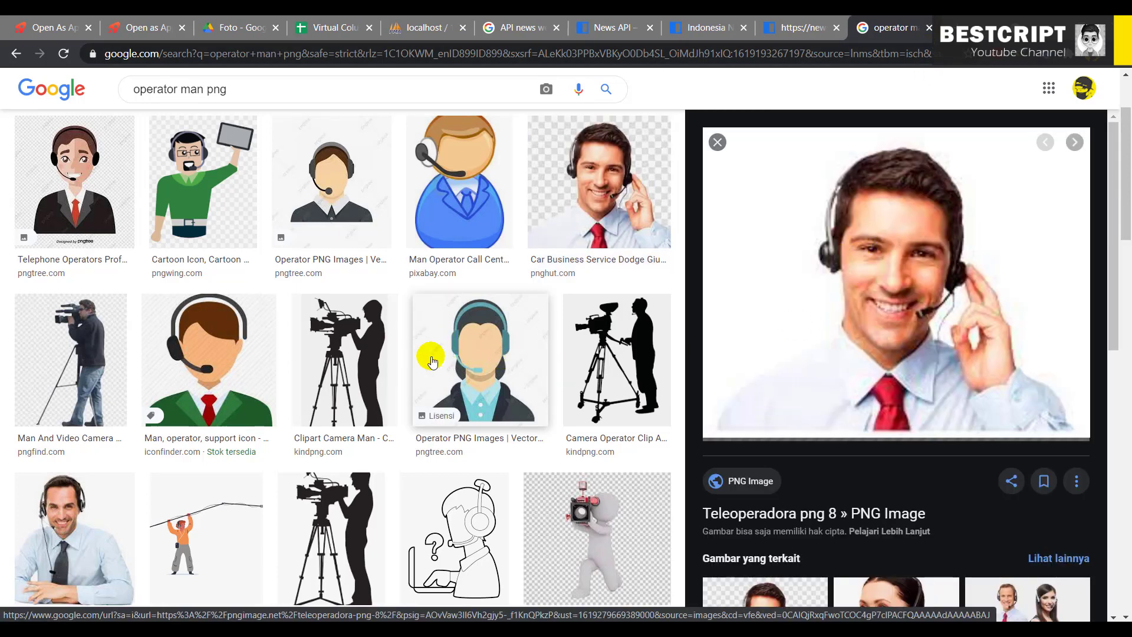
pyautogui.click(94, 504)
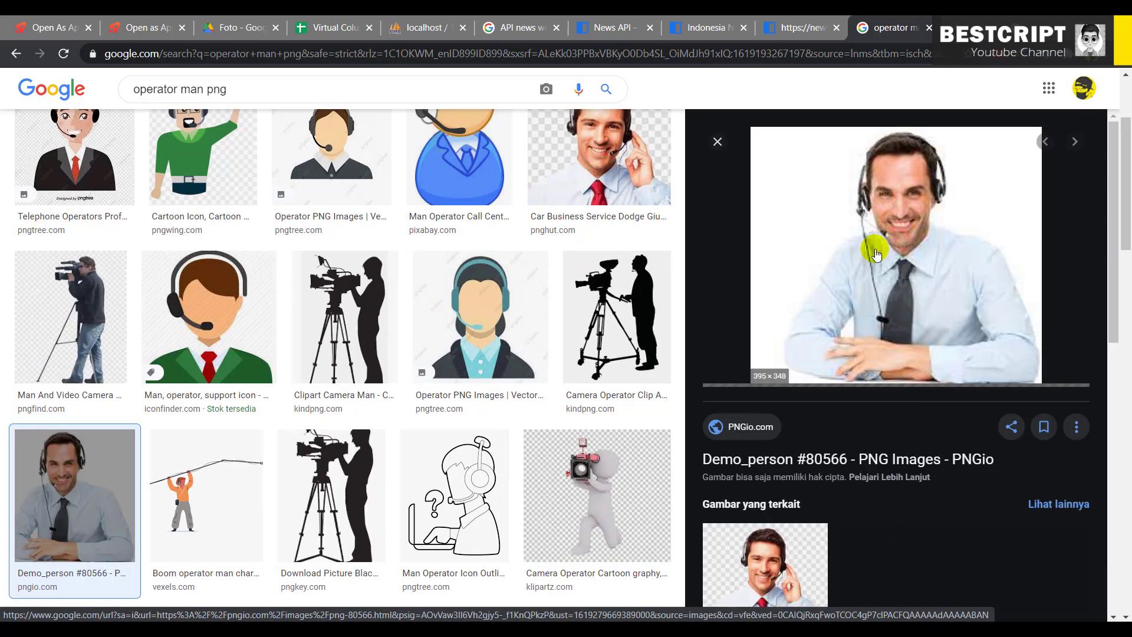
pyautogui.rightClick(876, 254)
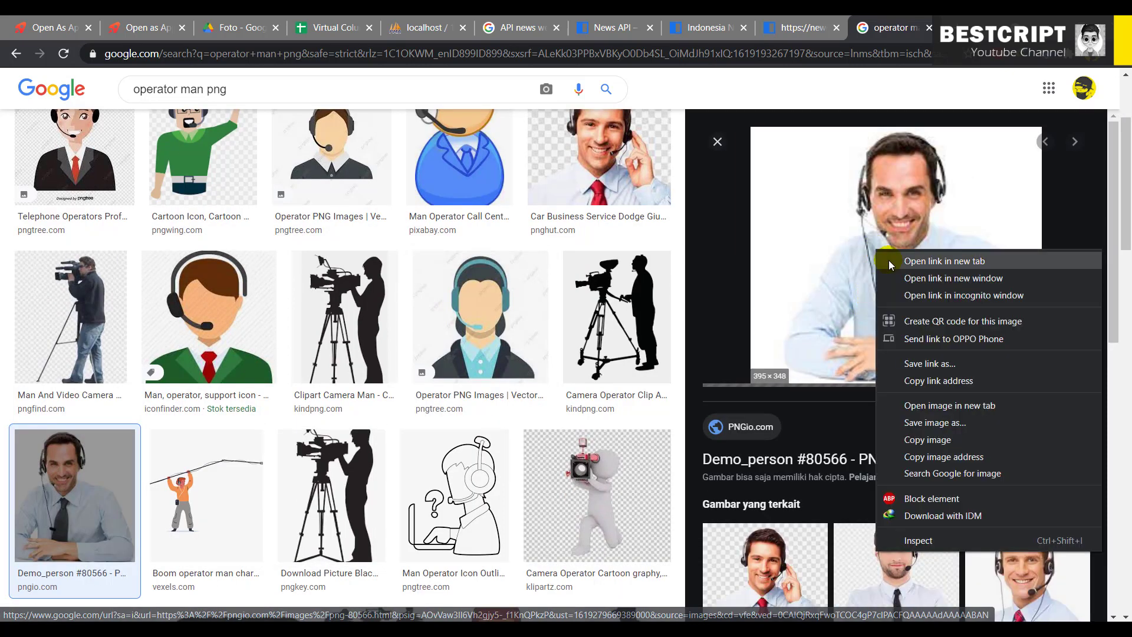
pyautogui.click(950, 406)
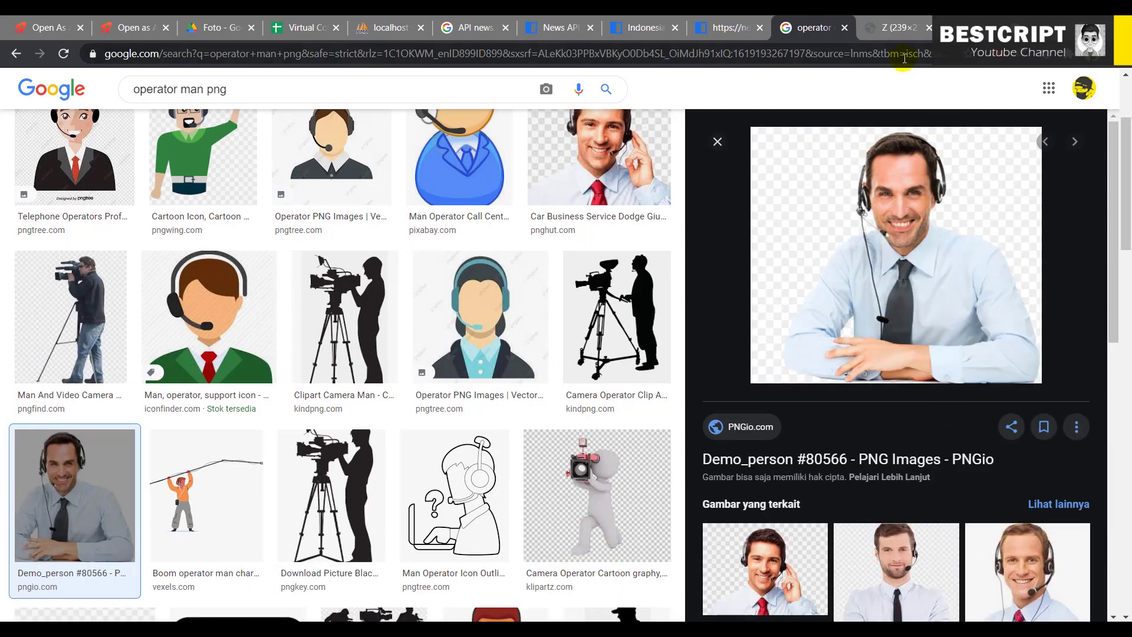
pyautogui.click(896, 33)
pyautogui.click(598, 57)
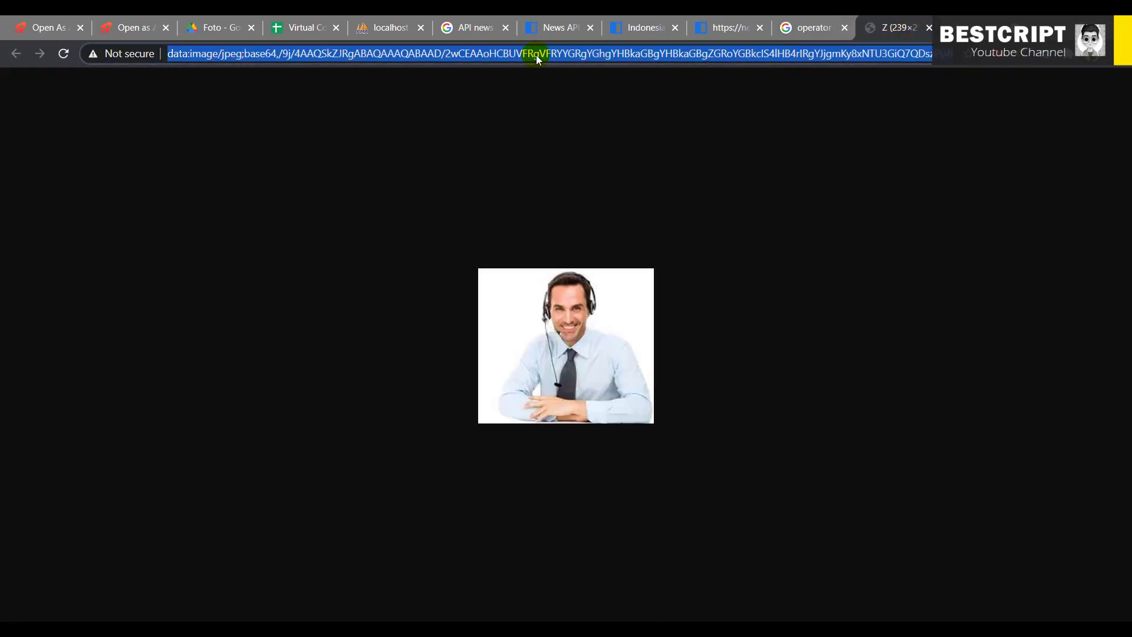
pyautogui.click(930, 28)
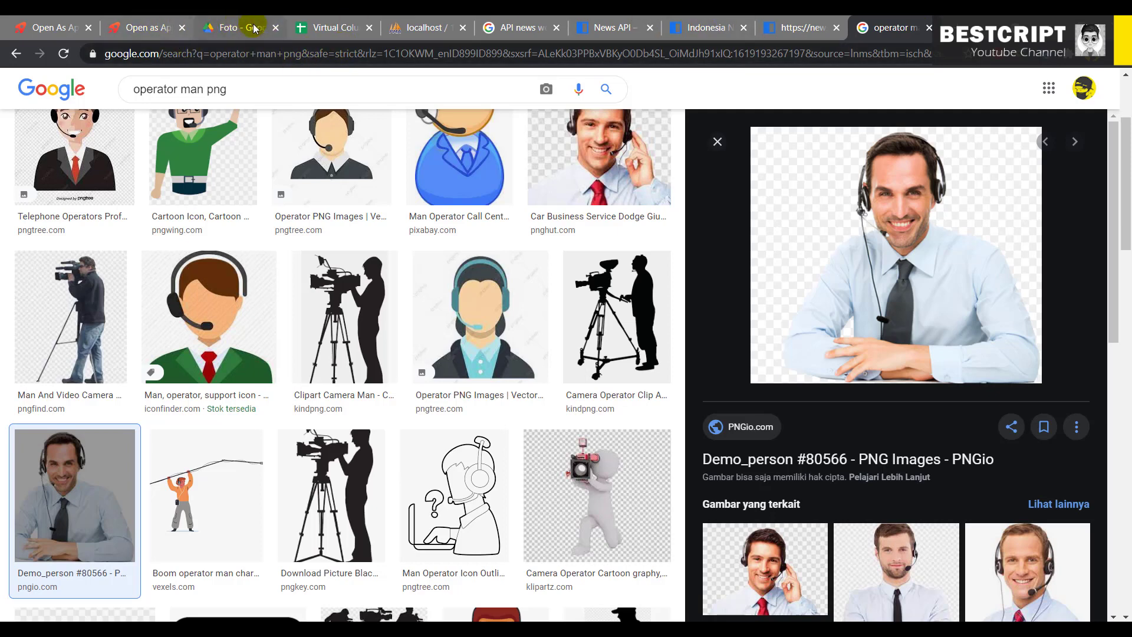
# Return to the Data Kampus app, look through the thumbnails in the Dosen list, and show the Mahasiswa page.
pyautogui.click(138, 20)
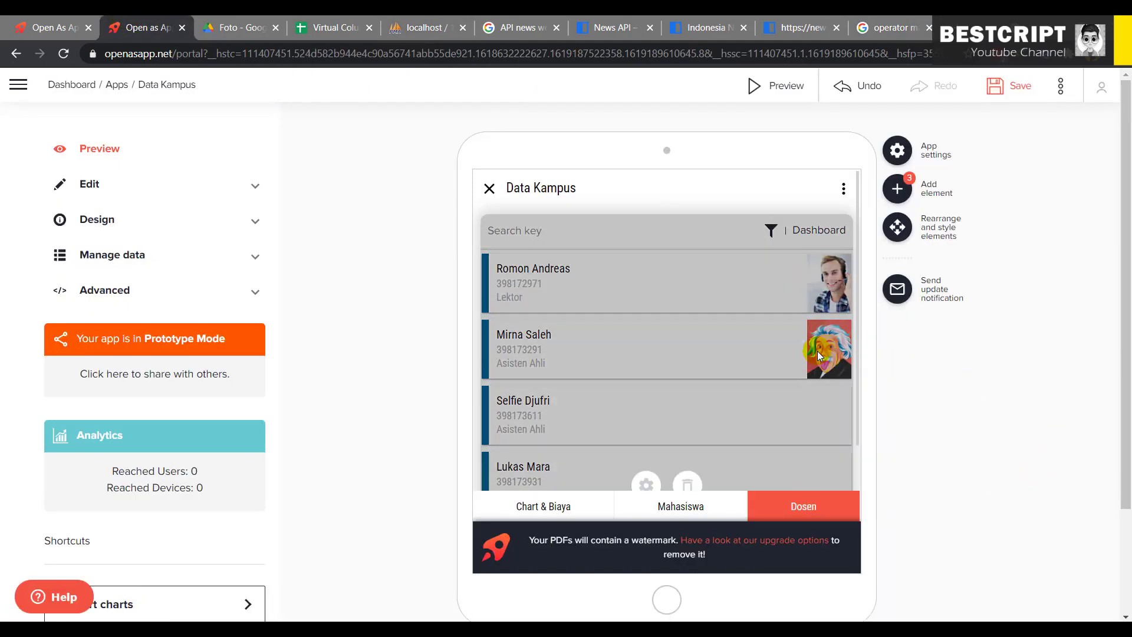
pyautogui.scroll(-1, 817, 351)
pyautogui.scroll(1, 818, 352)
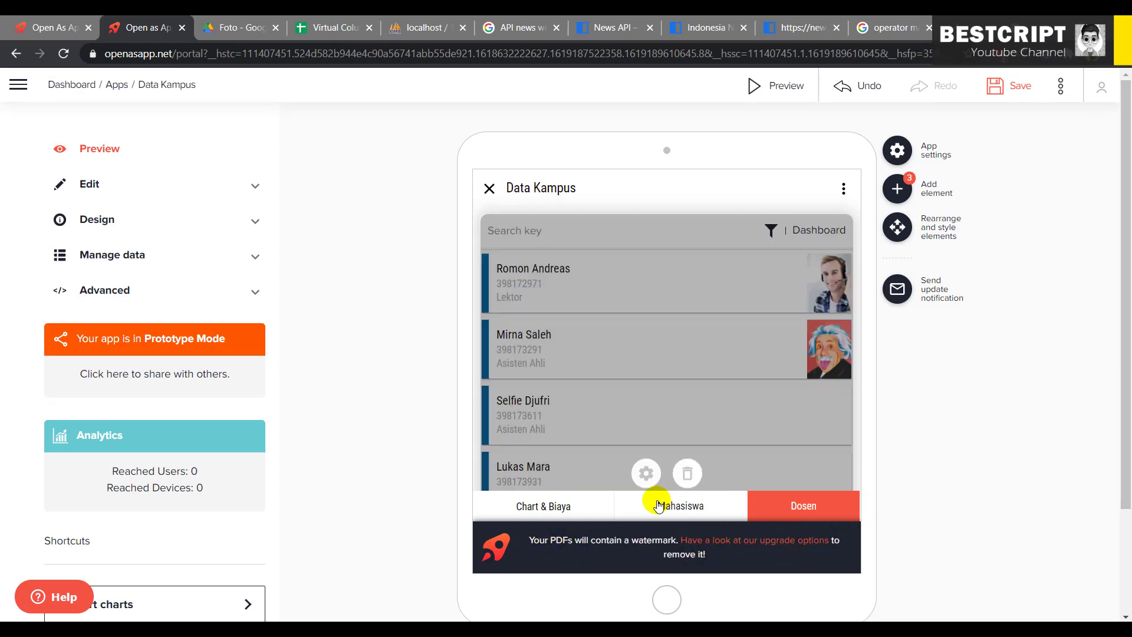
pyautogui.click(686, 505)
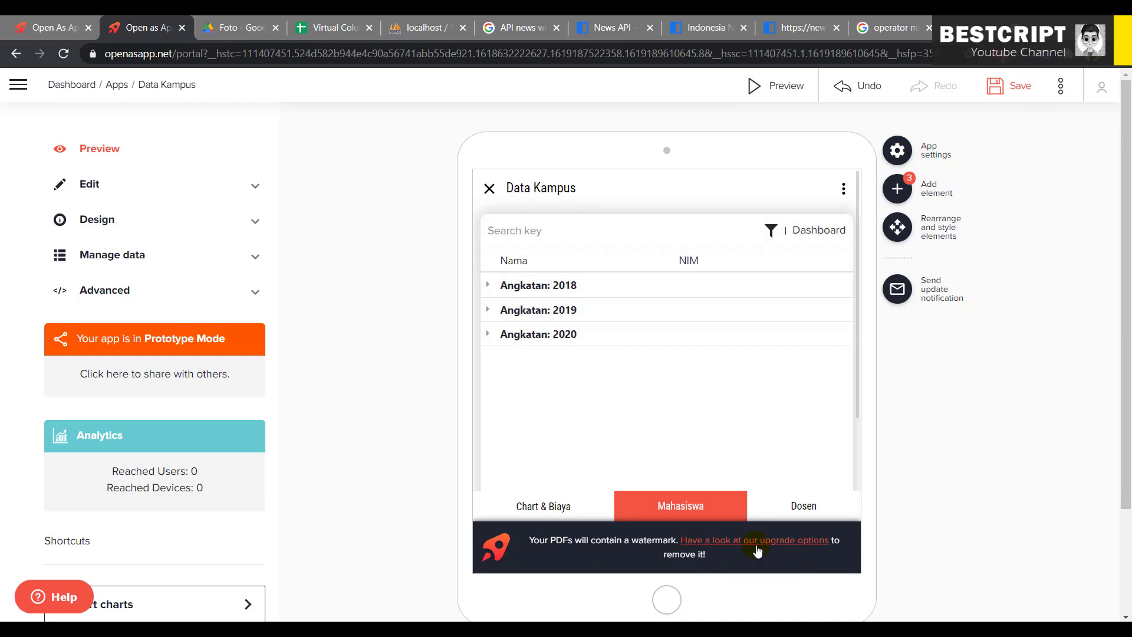
# Open the upgrade options for removing the PDF watermark and return to the Data Kampus app.
pyautogui.click(790, 546)
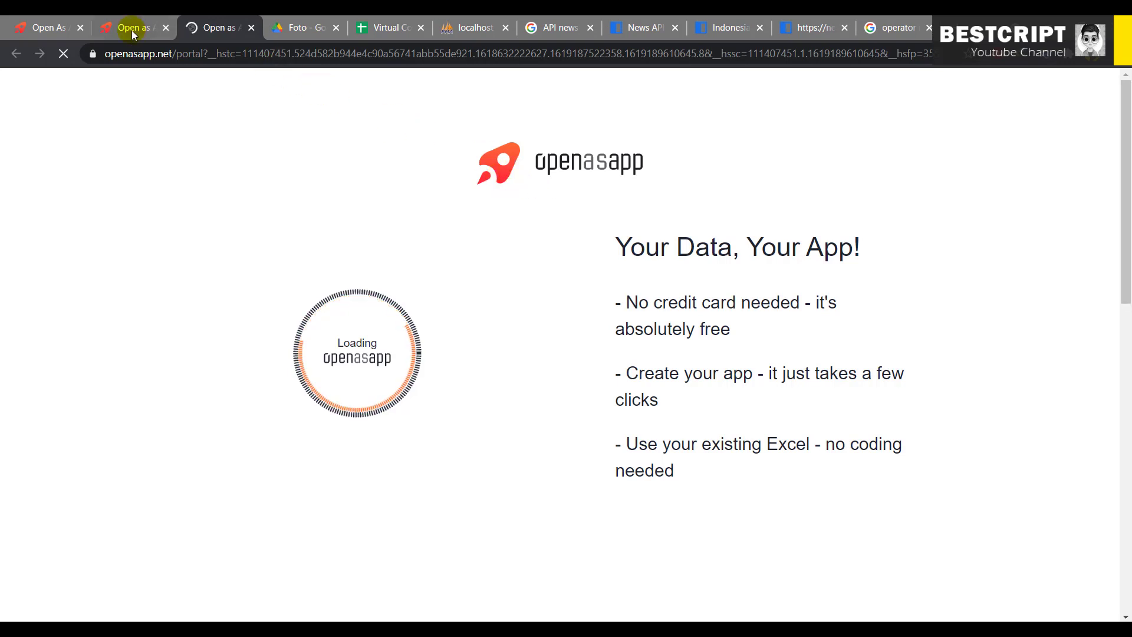
pyautogui.click(131, 30)
pyautogui.click(205, 28)
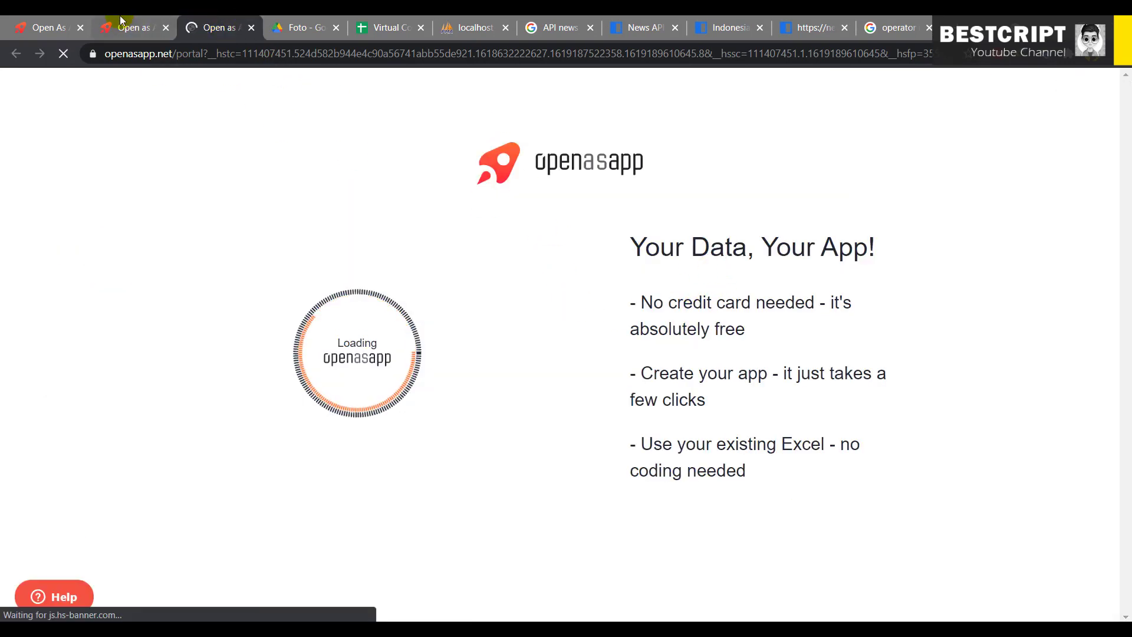
pyautogui.click(131, 28)
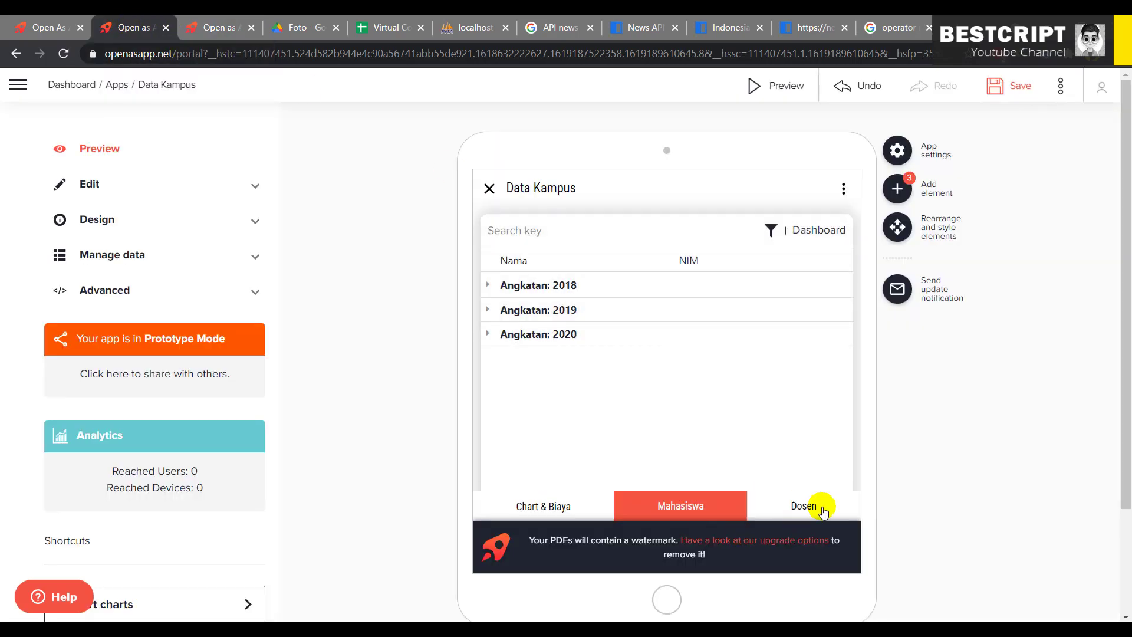
# Show the Dosen page and review its lecturer cards from first to last.
pyautogui.click(823, 510)
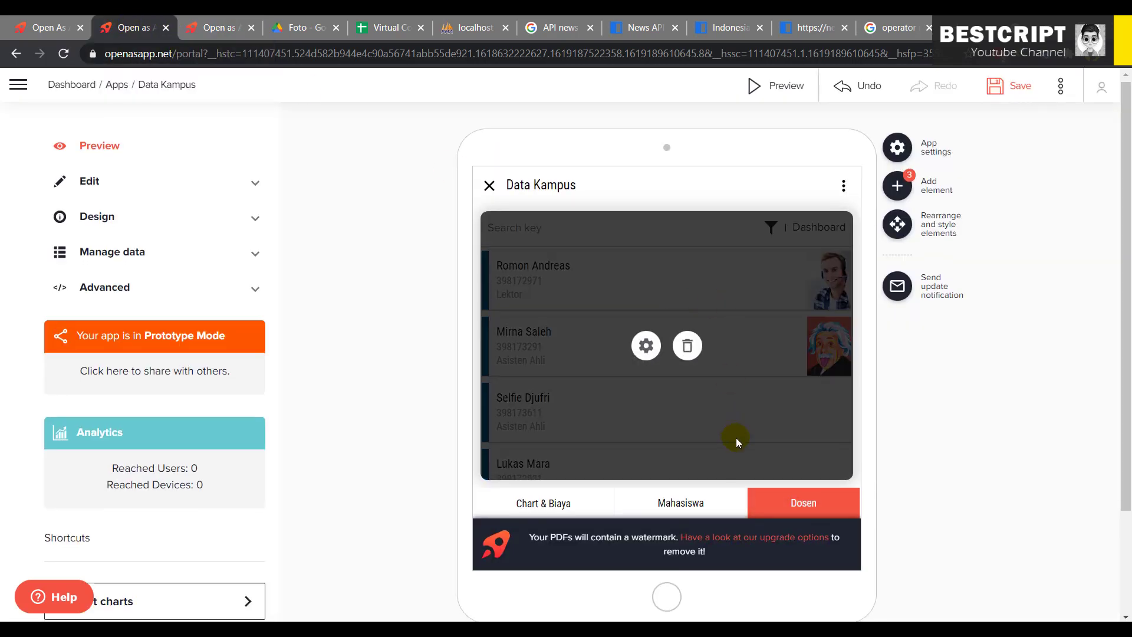
pyautogui.scroll(-2, 737, 437)
pyautogui.scroll(2, 734, 435)
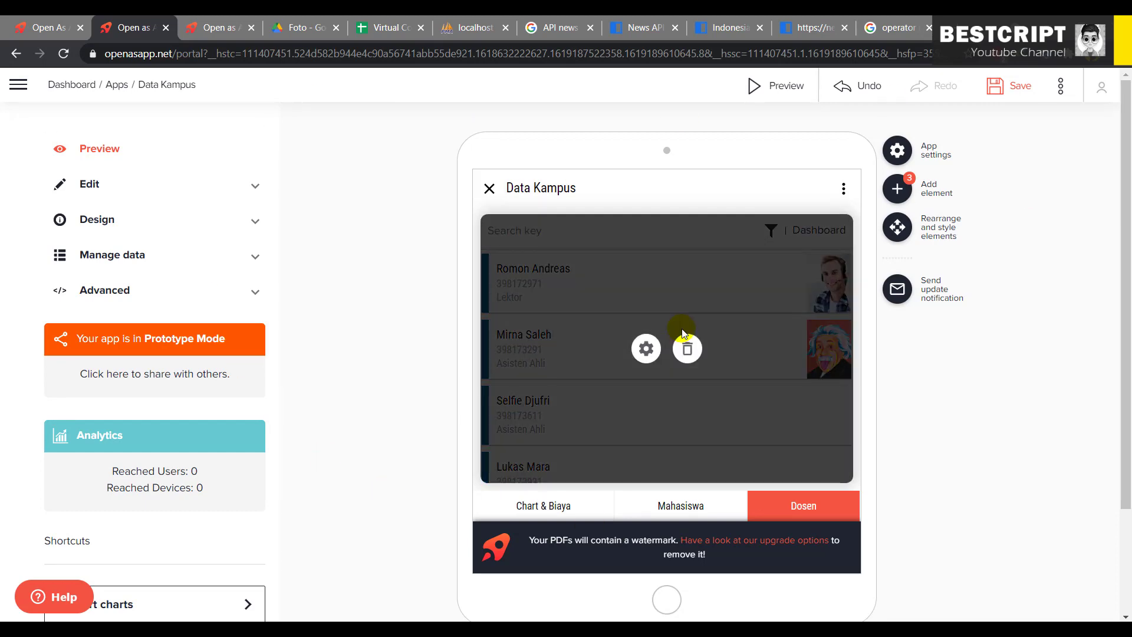
# Open the Business plan's upgrade form, examine its billing, additional and payment fields, and close it without buying.
pyautogui.click(216, 29)
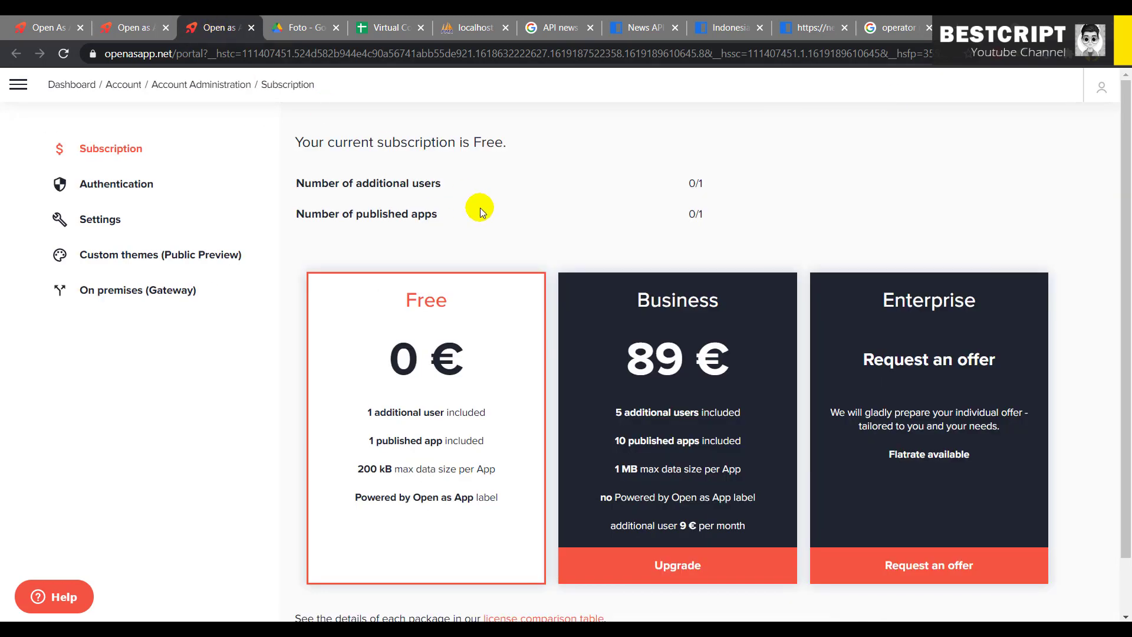
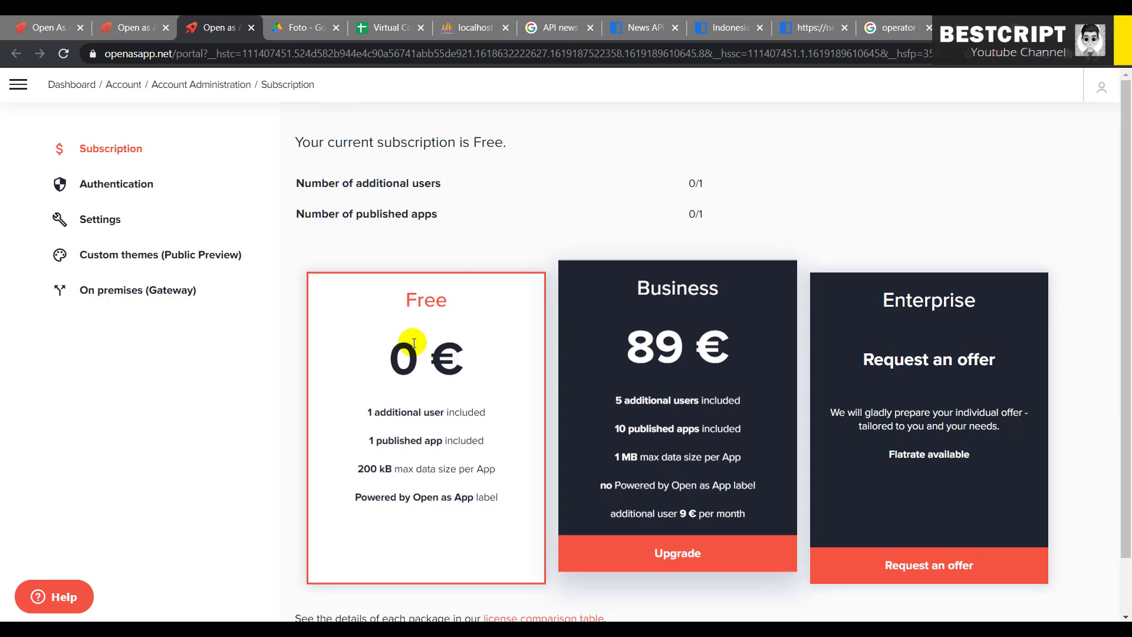
pyautogui.click(686, 555)
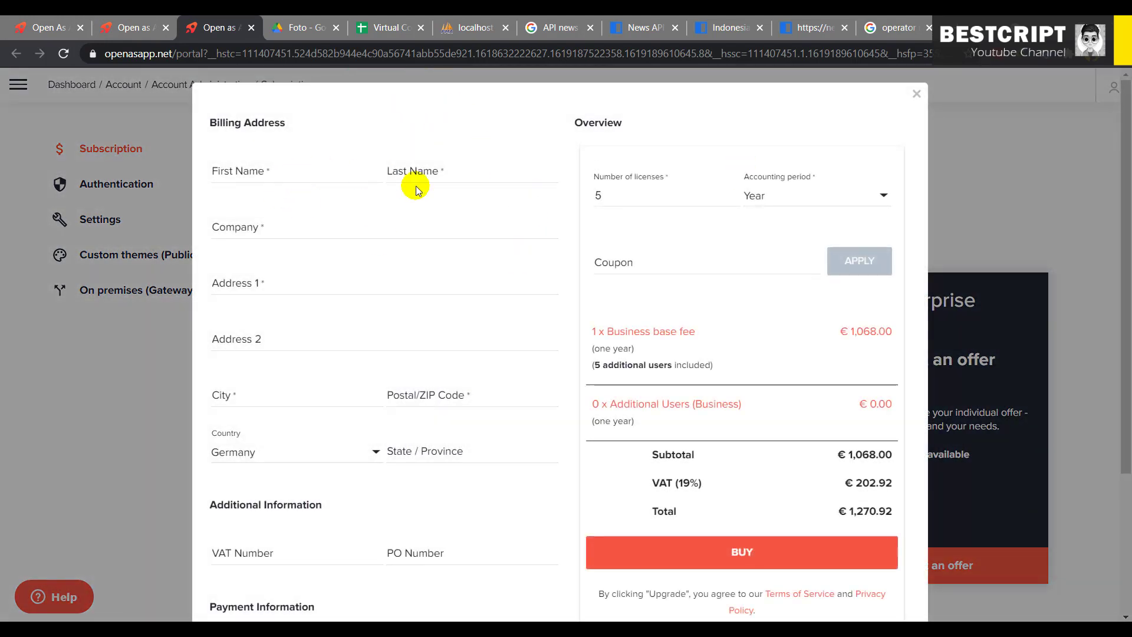
pyautogui.scroll(-3, 371, 348)
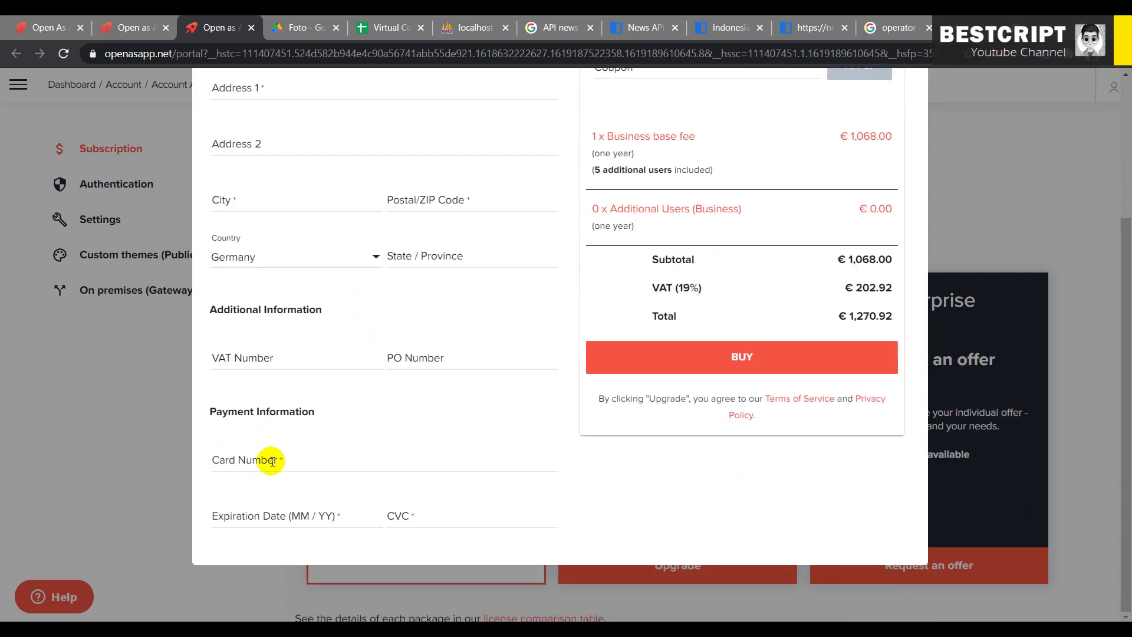
pyautogui.click(272, 461)
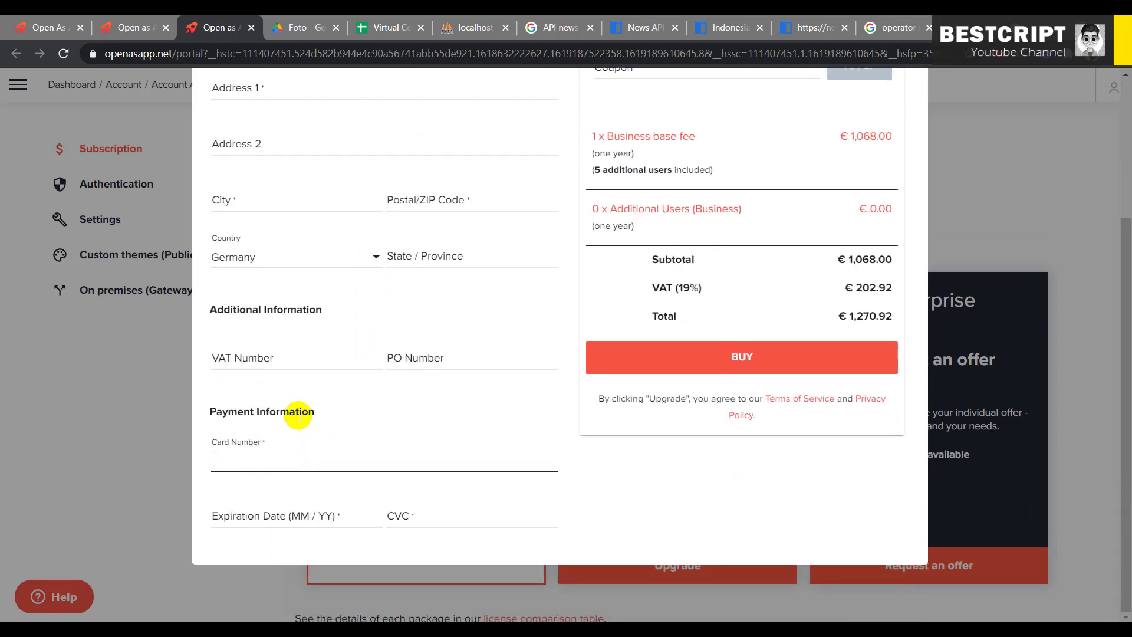
pyautogui.click(274, 358)
pyautogui.click(472, 358)
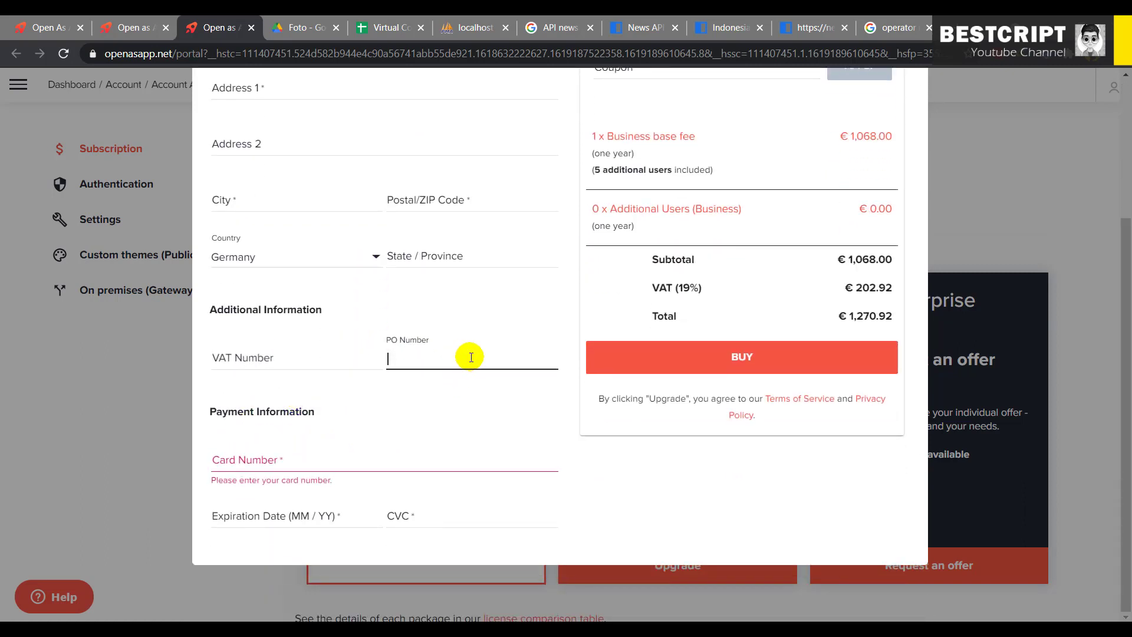
pyautogui.scroll(3, 867, 314)
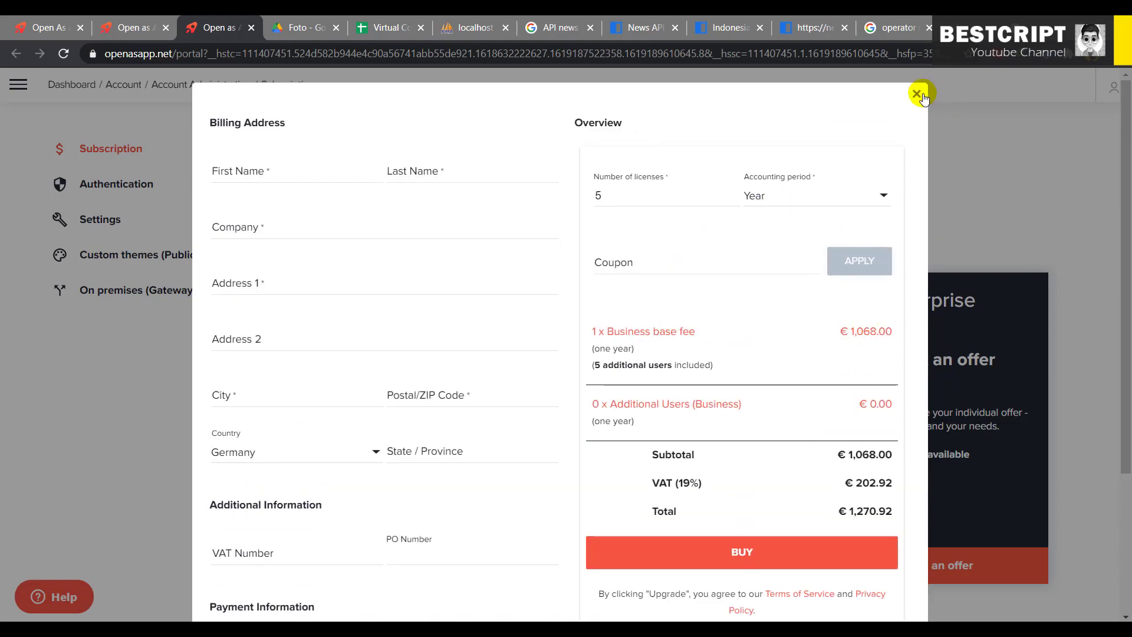
pyautogui.click(918, 93)
# Return to the Data Kampus app and look through its Mahasiswa, Dosen, and Chart & Biaya pages.
pyautogui.click(130, 28)
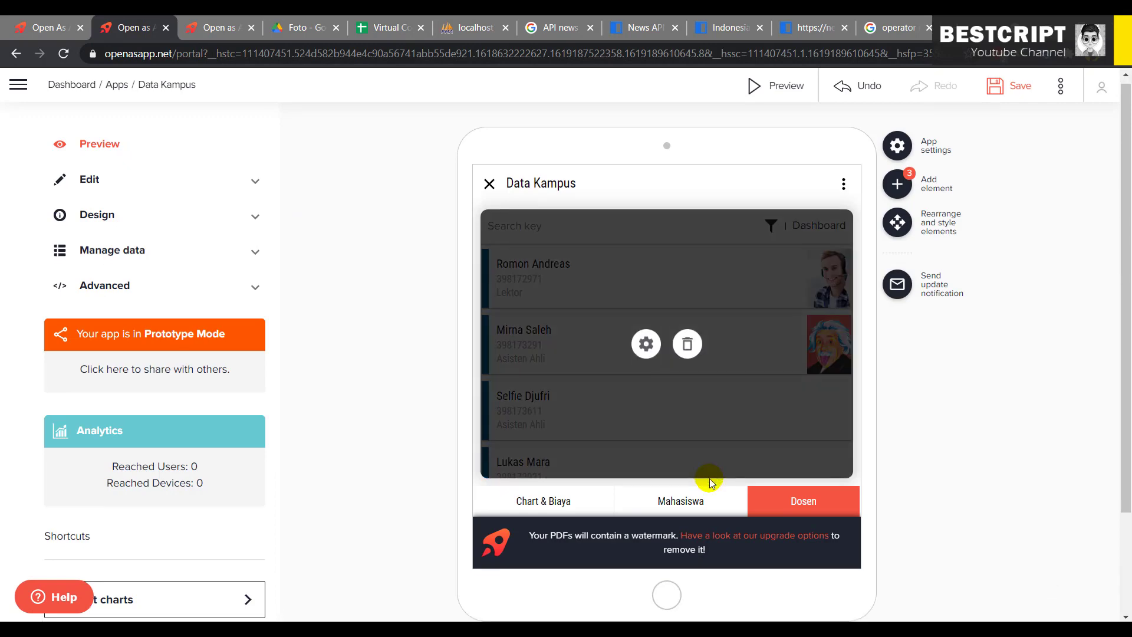
pyautogui.scroll(-2, 689, 364)
pyautogui.click(684, 374)
pyautogui.scroll(2, 619, 431)
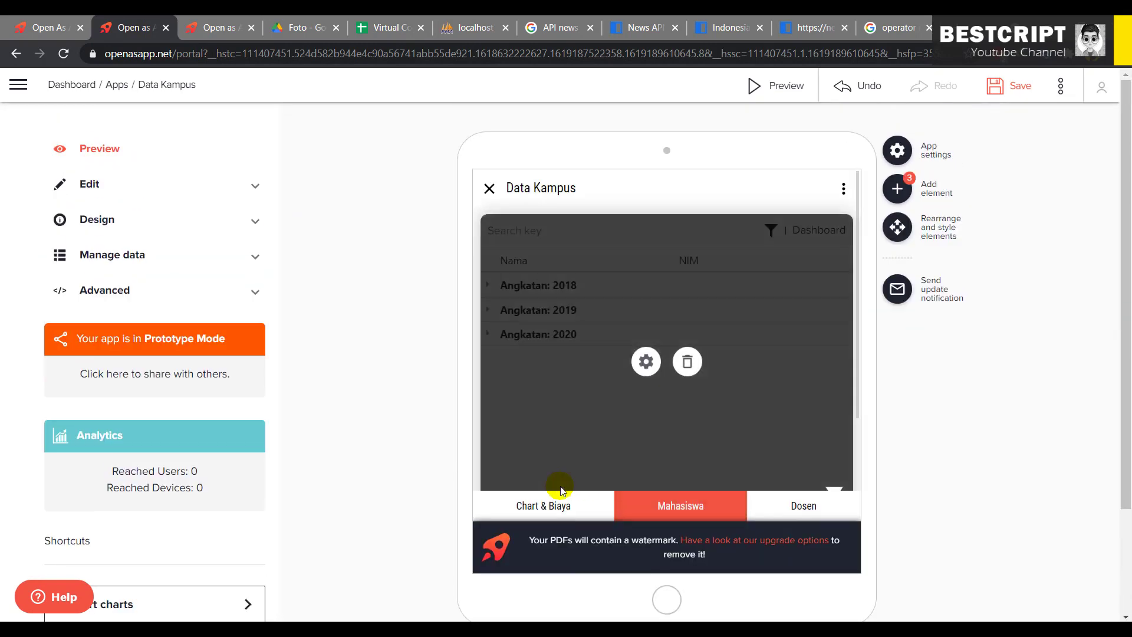
pyautogui.click(538, 503)
pyautogui.click(684, 506)
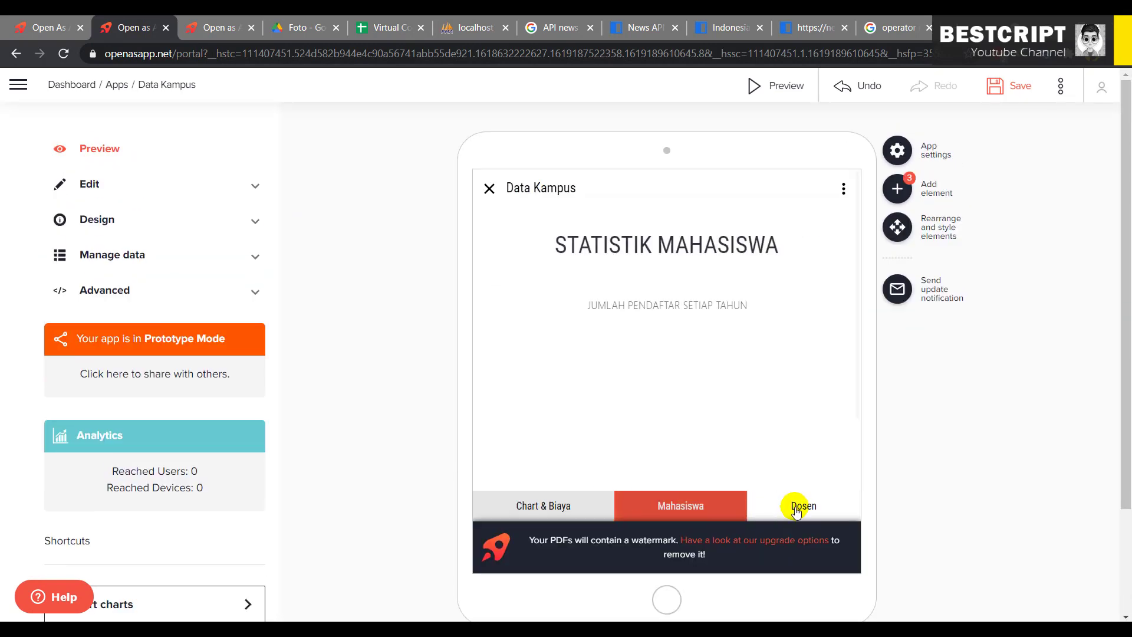
pyautogui.click(799, 505)
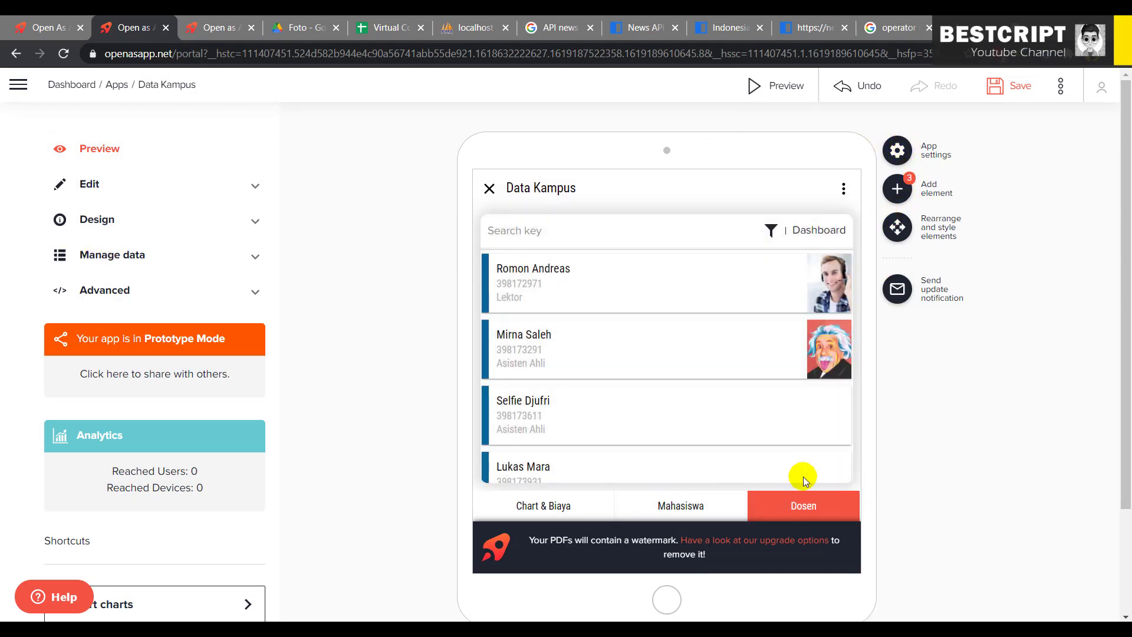
pyautogui.moveTo(673, 302)
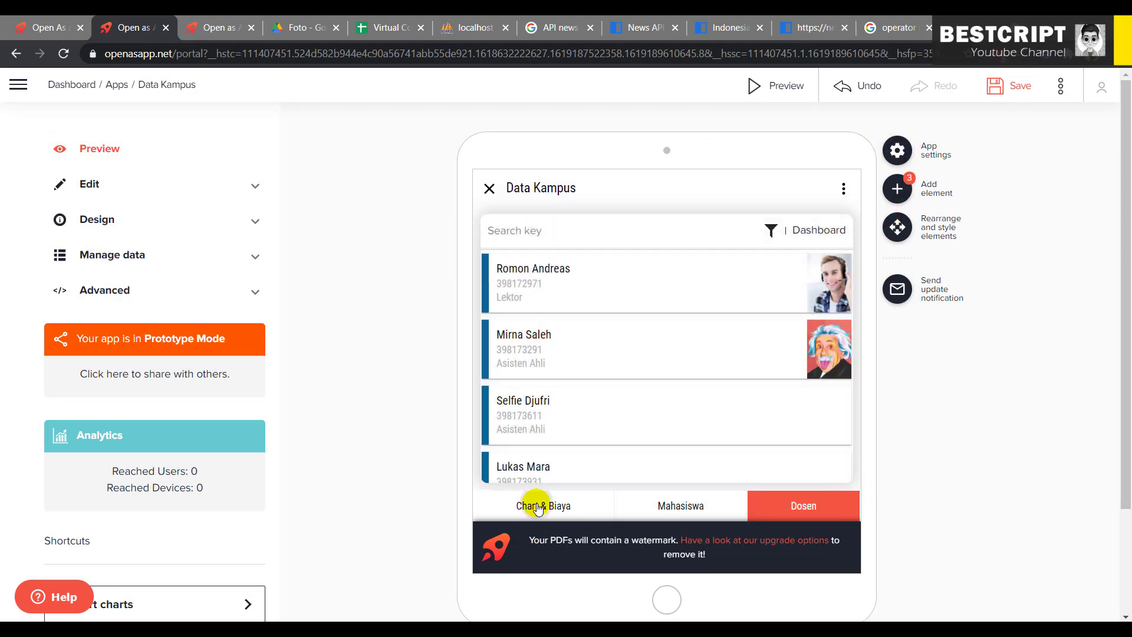
pyautogui.click(522, 500)
# Review the app's page elements and the Statistik sheet's cells available as inputs and outputs.
pyautogui.click(95, 185)
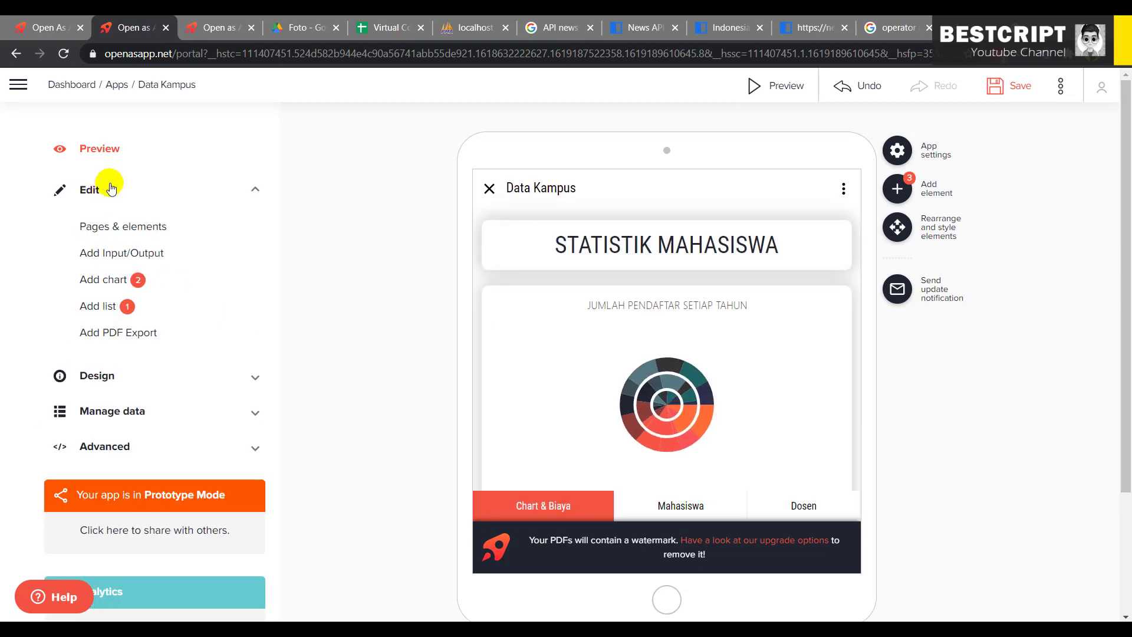
pyautogui.click(123, 229)
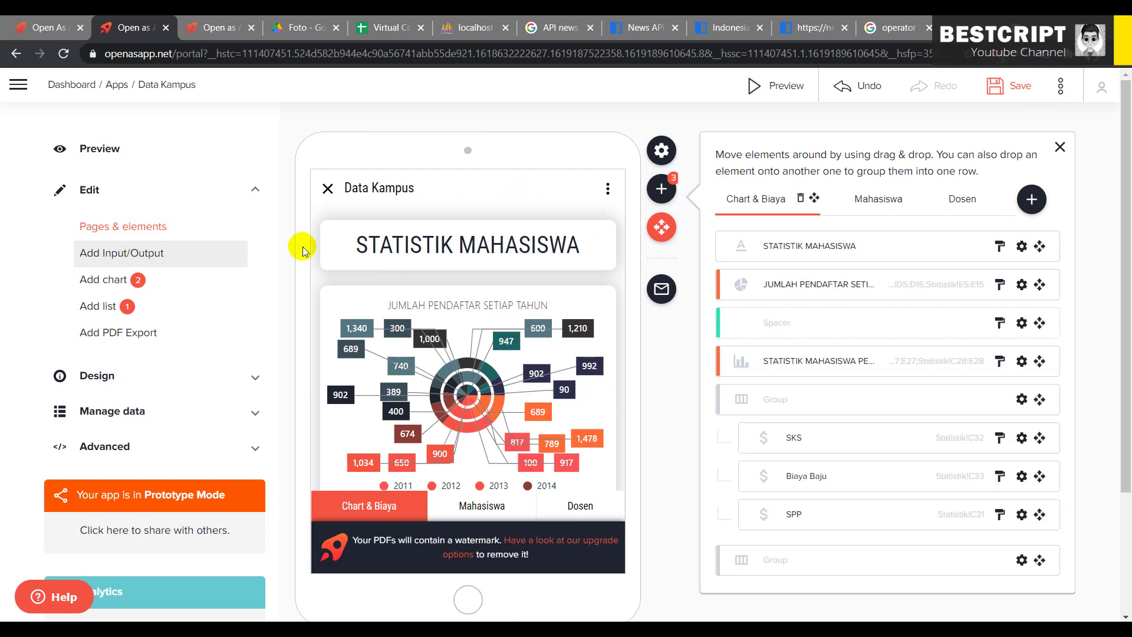
pyautogui.click(164, 250)
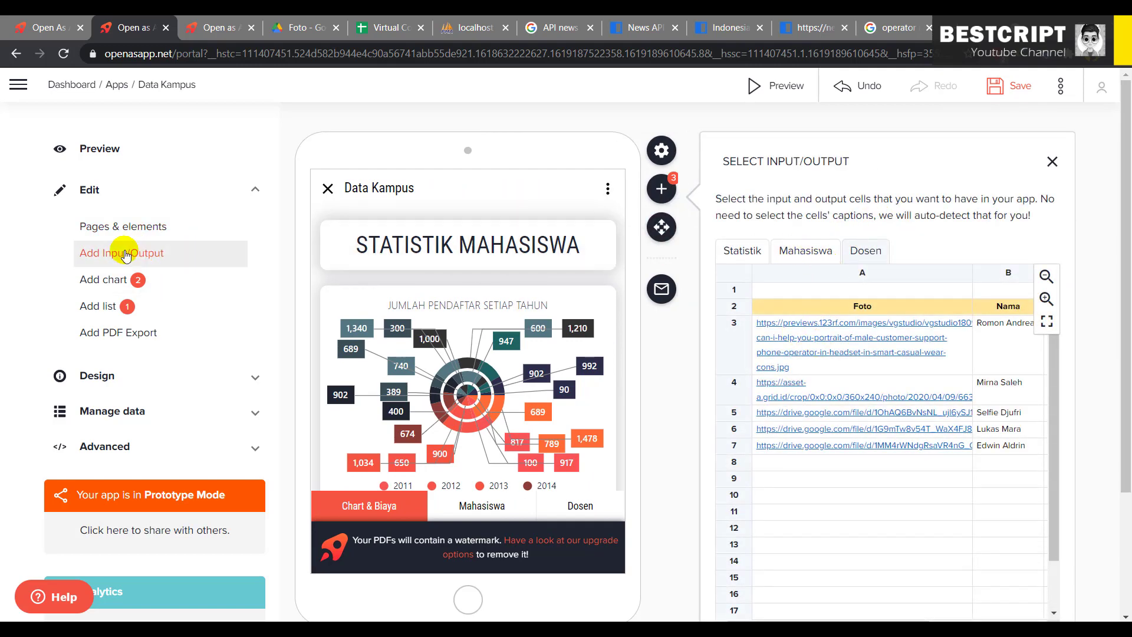
pyautogui.click(794, 261)
pyautogui.click(734, 252)
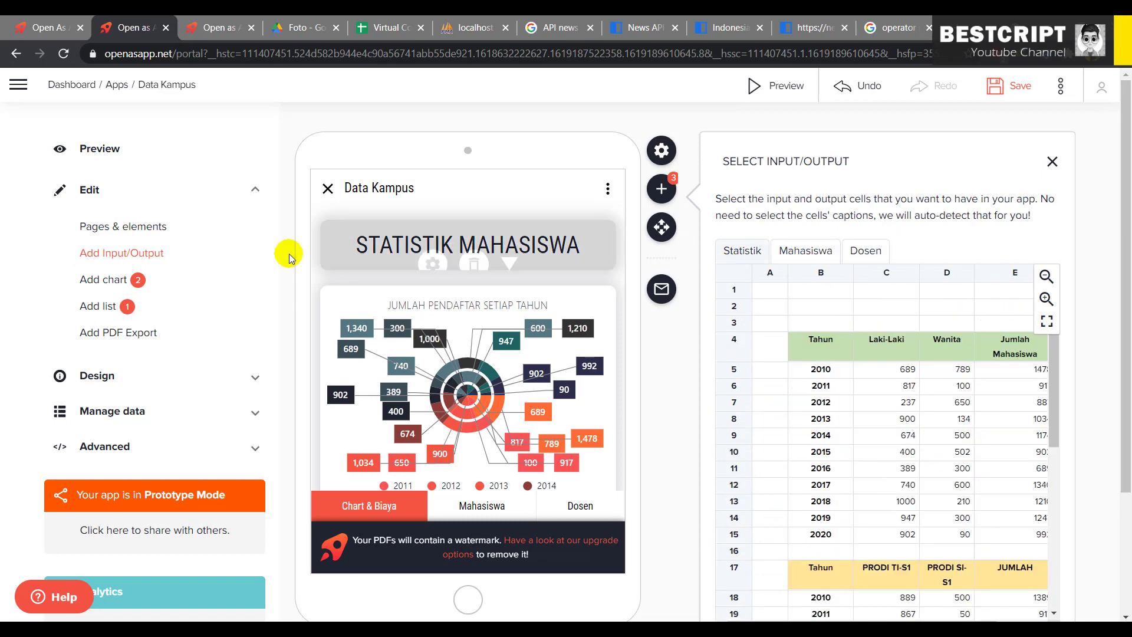
# Examine the charts and the existing list available for import, including the Dosen sheet's data.
pyautogui.click(130, 281)
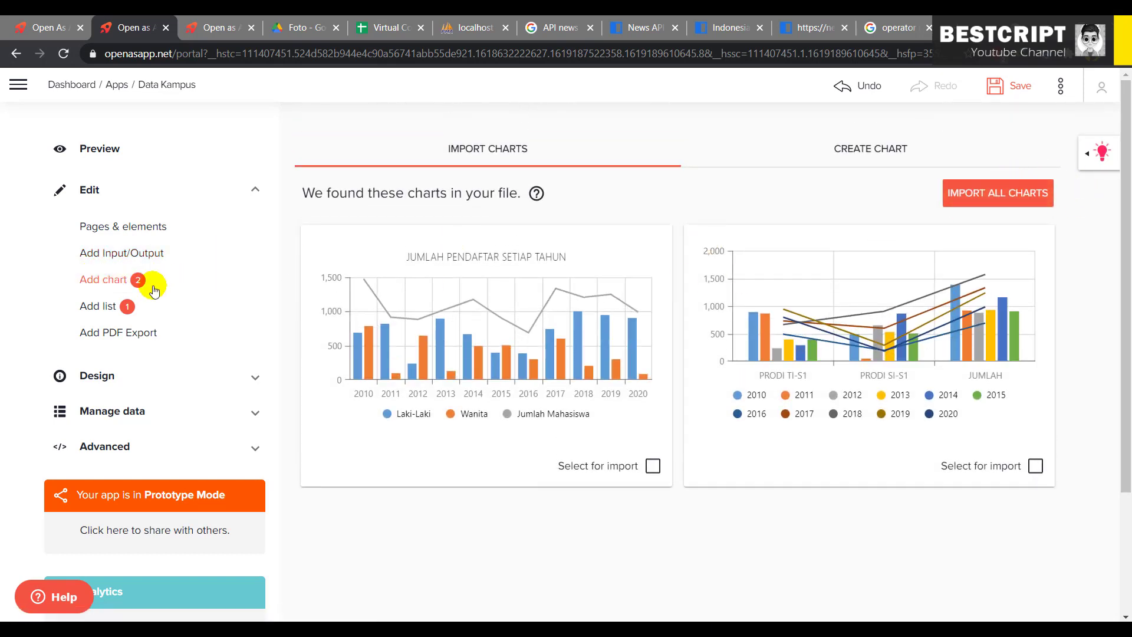
pyautogui.click(98, 305)
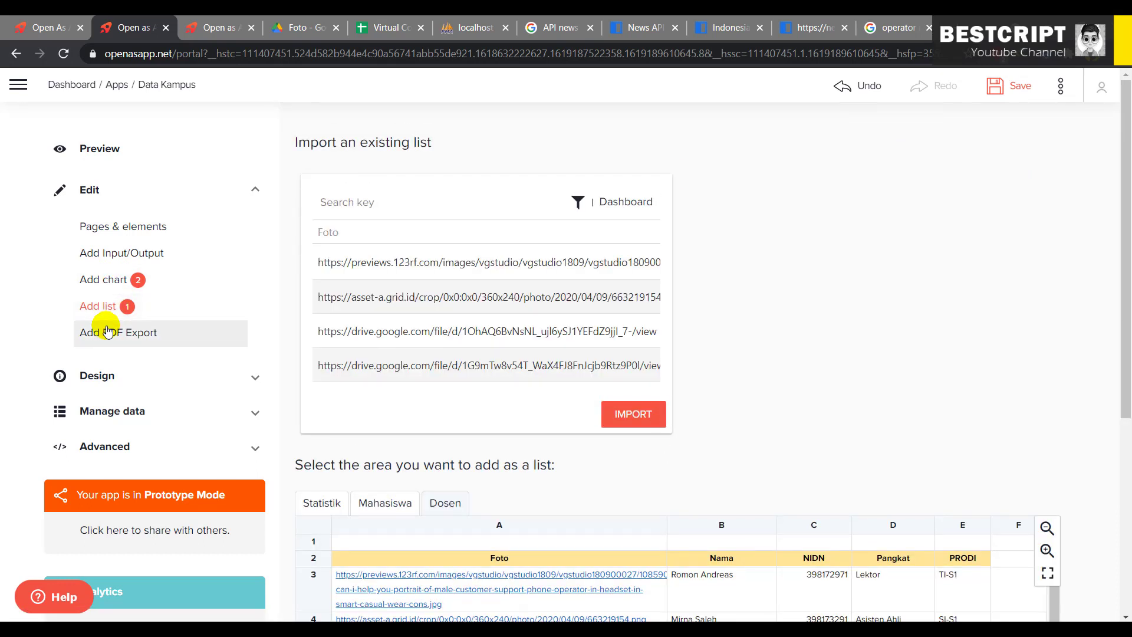
pyautogui.scroll(-1, 523, 346)
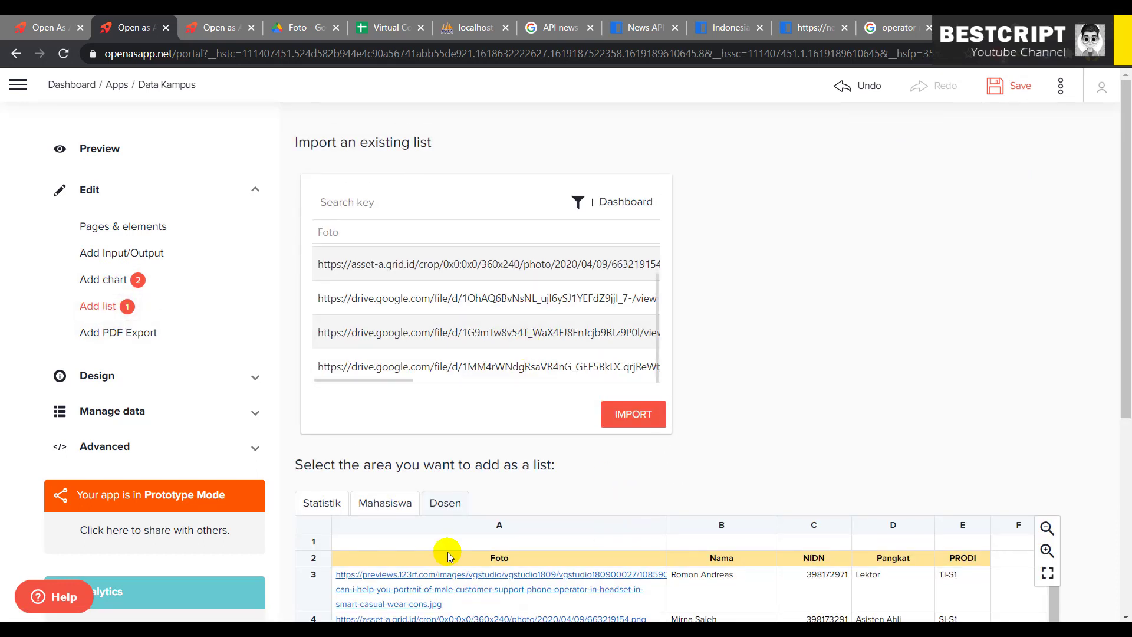
pyautogui.scroll(-1, 404, 558)
pyautogui.scroll(-5, 1120, 354)
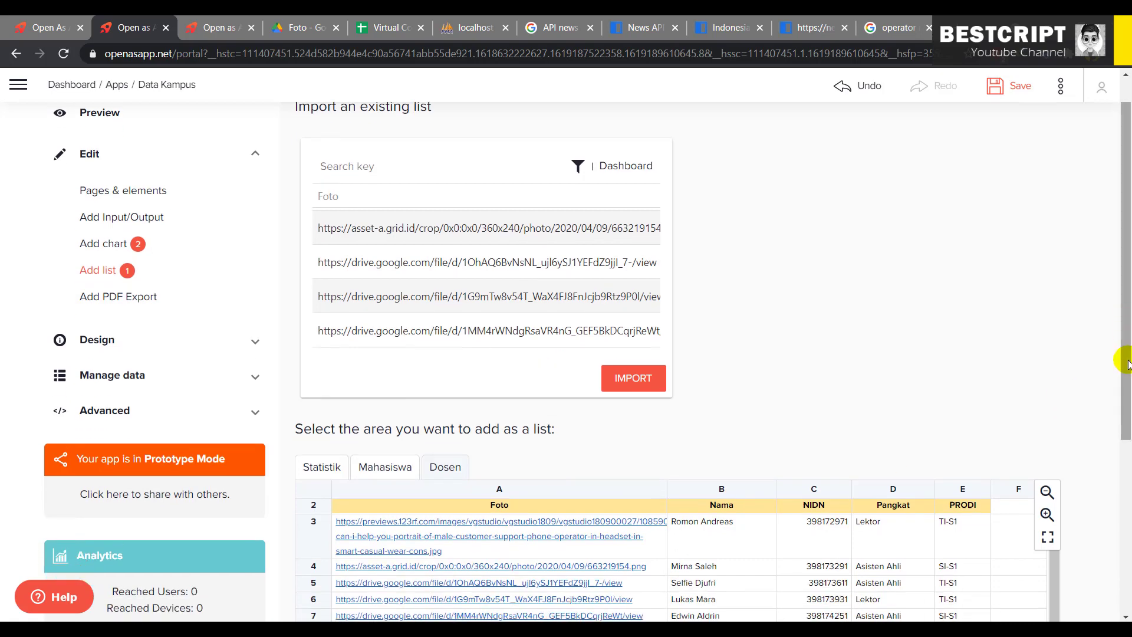
pyautogui.scroll(4, 183, 280)
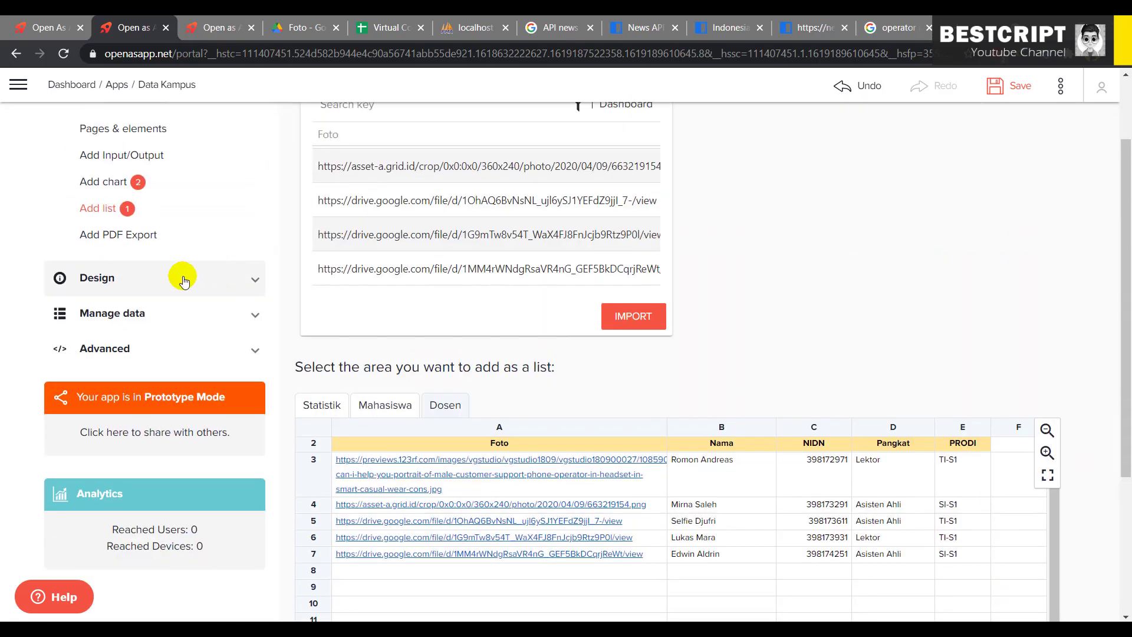
# Apply the title image of the bearded businessman holding a phone to the app's card.
pyautogui.click(103, 282)
pyautogui.click(194, 188)
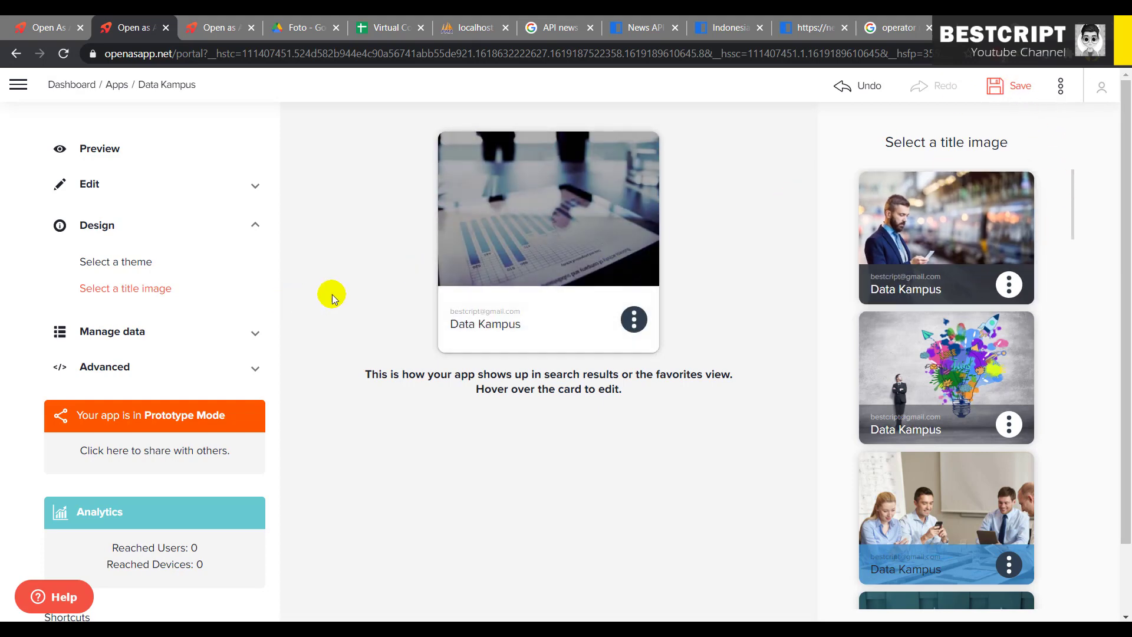
pyautogui.click(1015, 288)
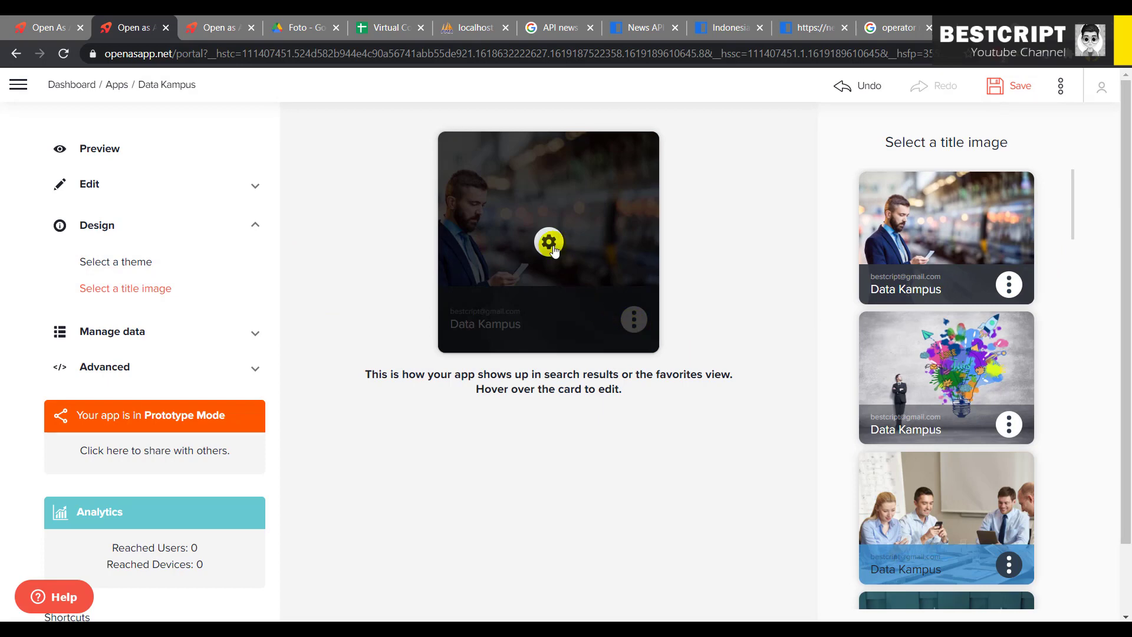
# Set the title card's background to the Unsplash photo of a hand holding a smartphone with colourful app icons.
pyautogui.click(552, 247)
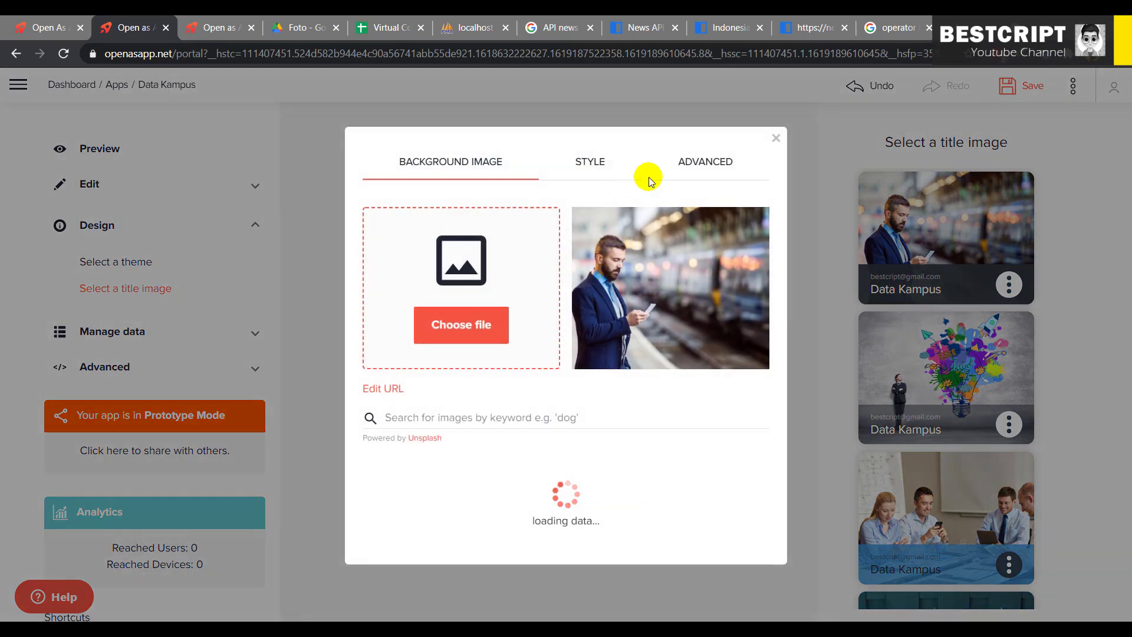
pyautogui.click(703, 165)
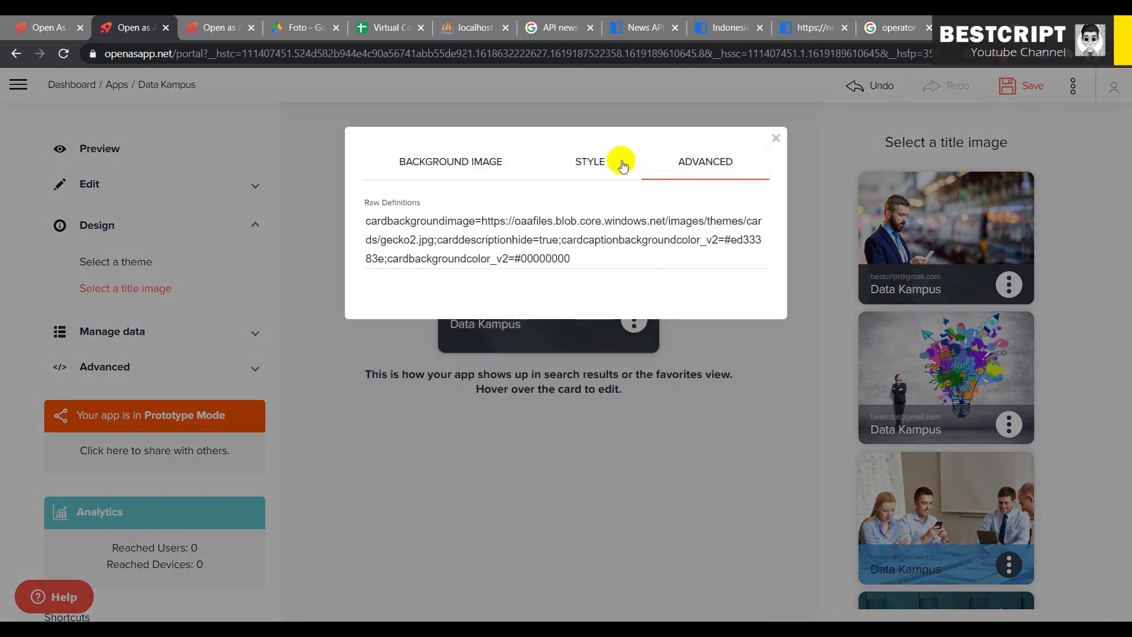
pyautogui.click(538, 164)
pyautogui.click(484, 163)
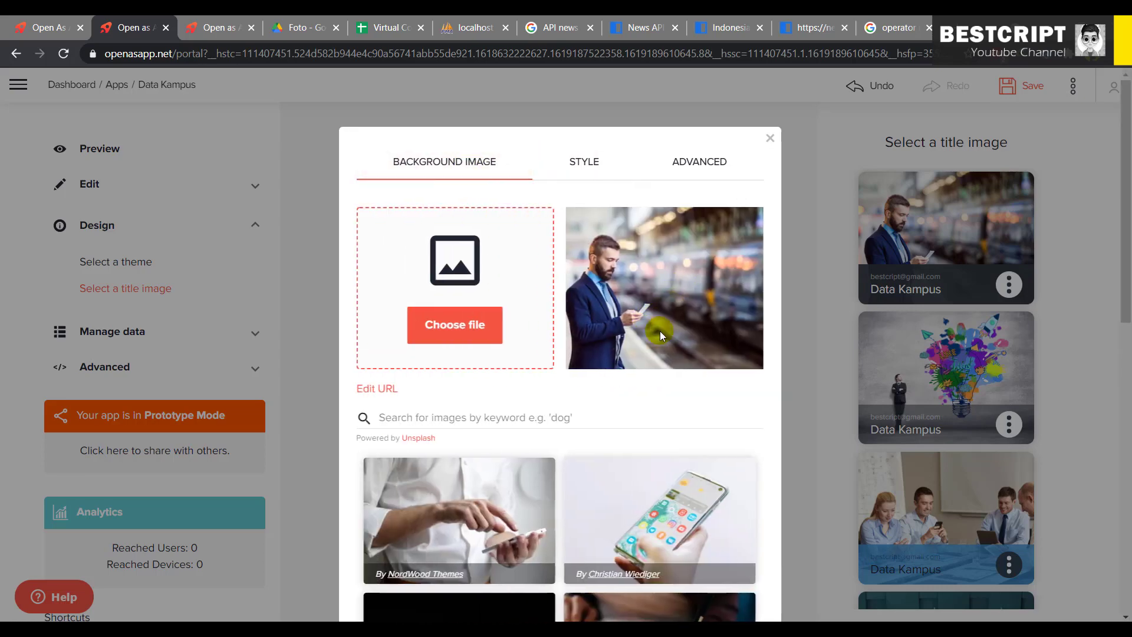
pyautogui.scroll(-5, 577, 417)
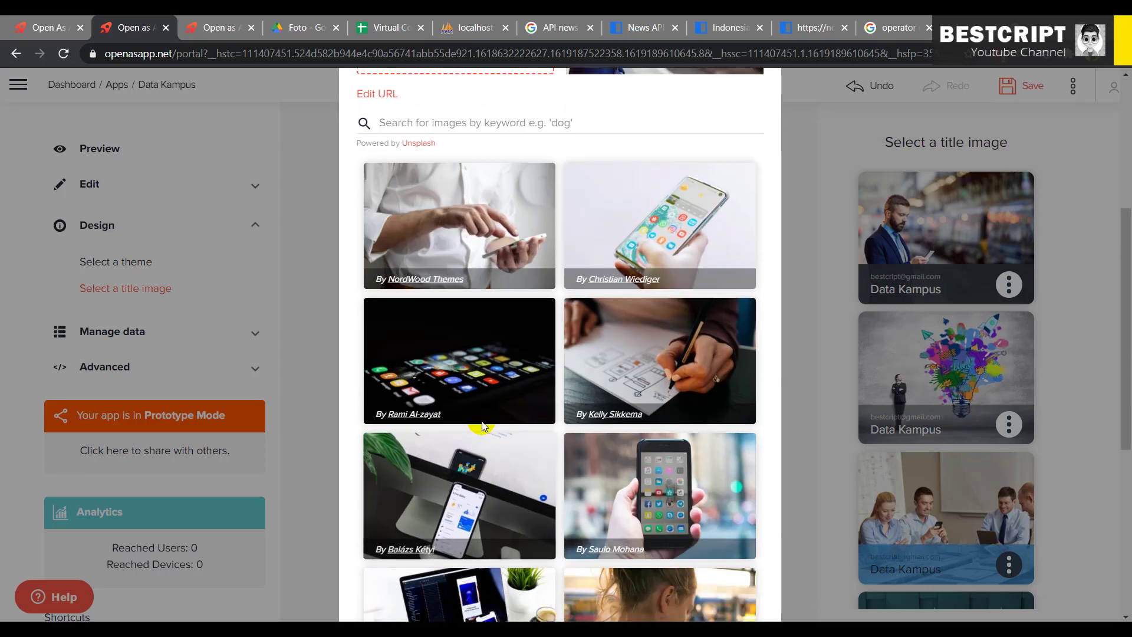
pyautogui.click(671, 231)
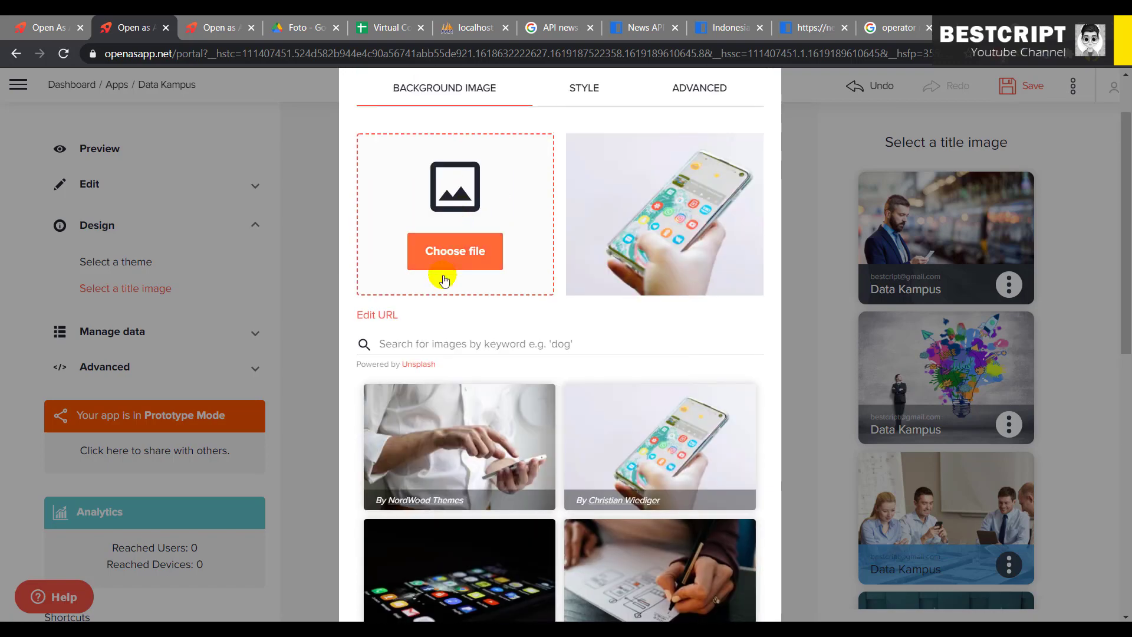
pyautogui.scroll(-11, 444, 280)
pyautogui.scroll(7, 556, 405)
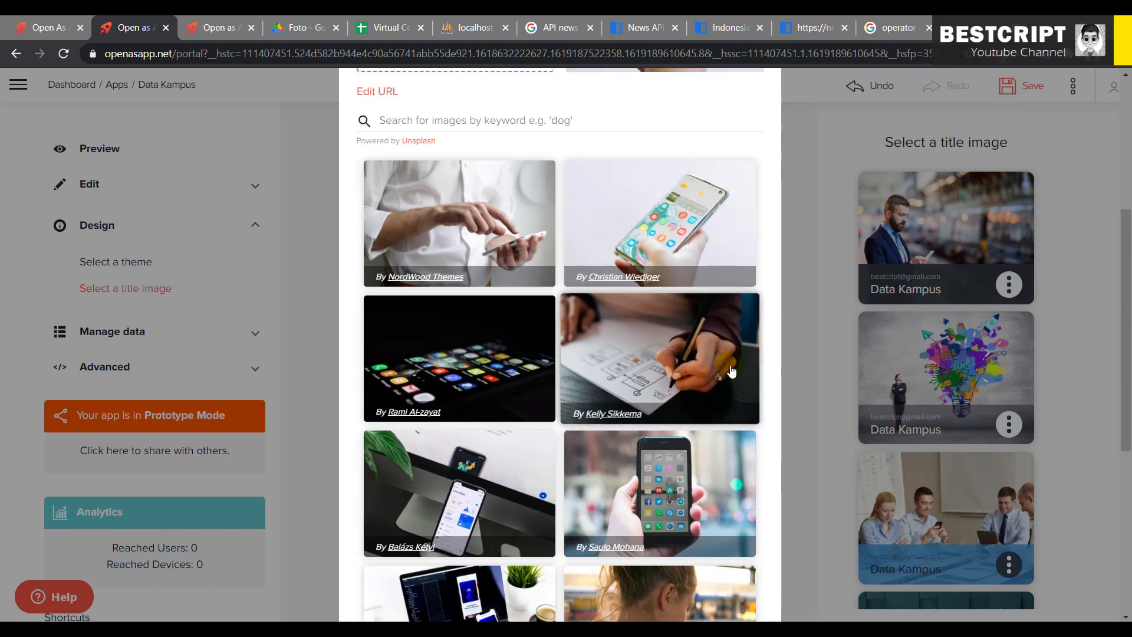
pyautogui.scroll(-6, 732, 370)
pyautogui.click(803, 405)
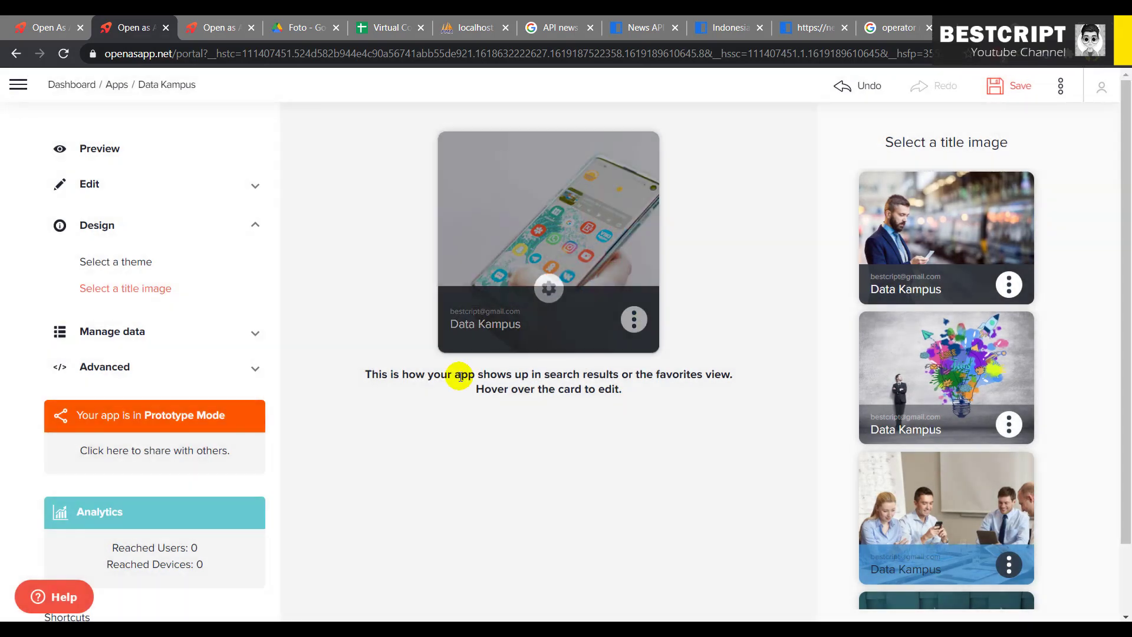
# View the theme choices, then open the app's full preview and save the changes.
pyautogui.click(143, 259)
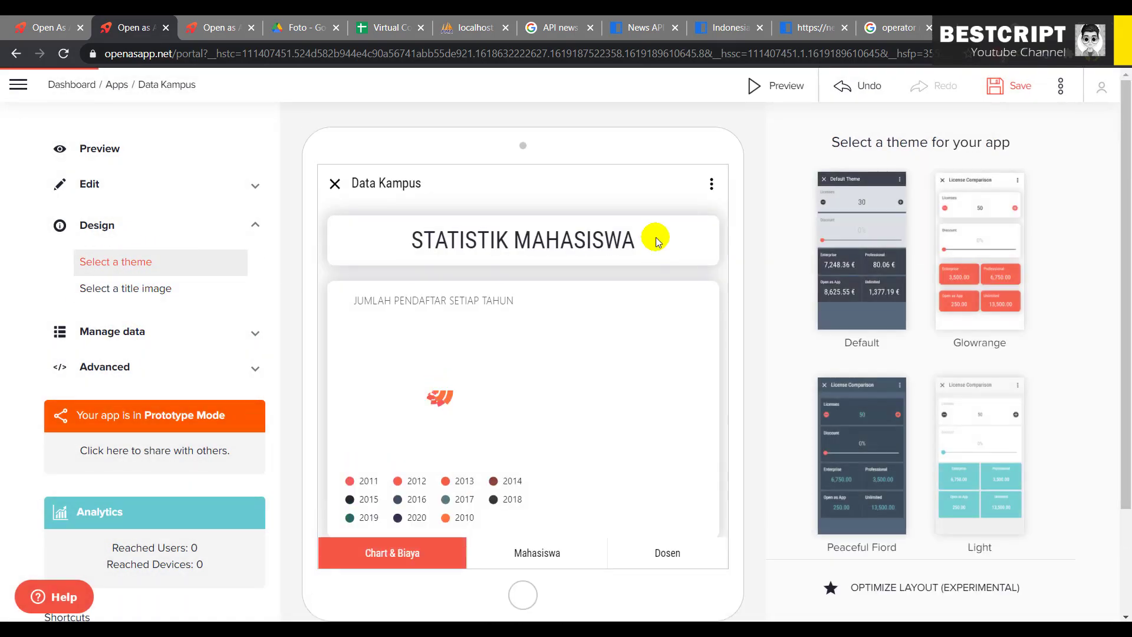
pyautogui.click(793, 83)
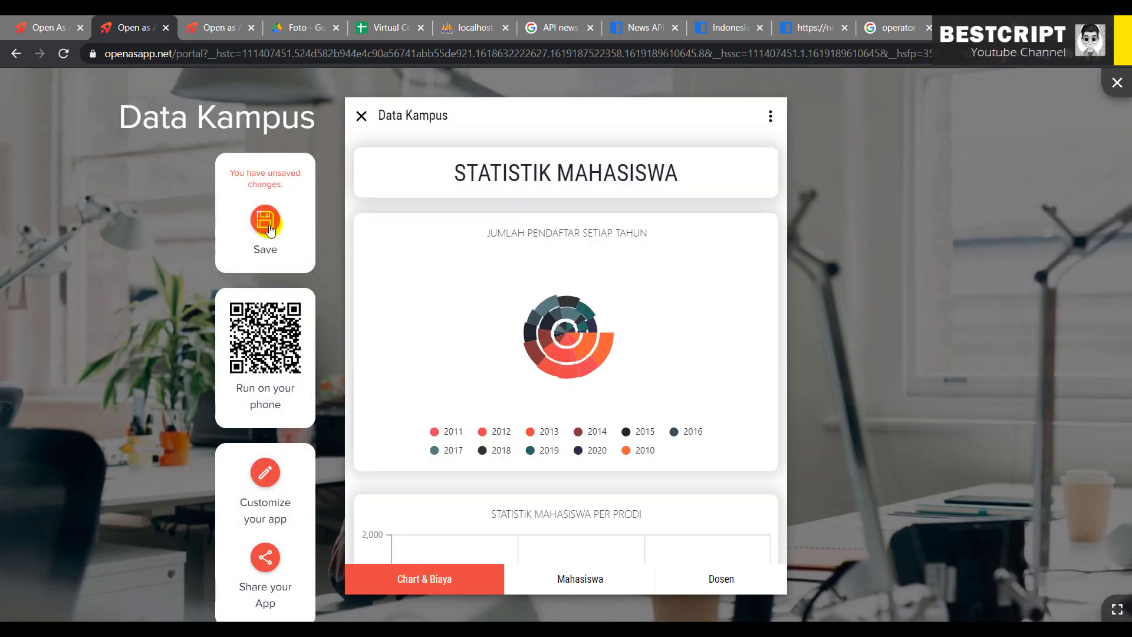
pyautogui.click(266, 221)
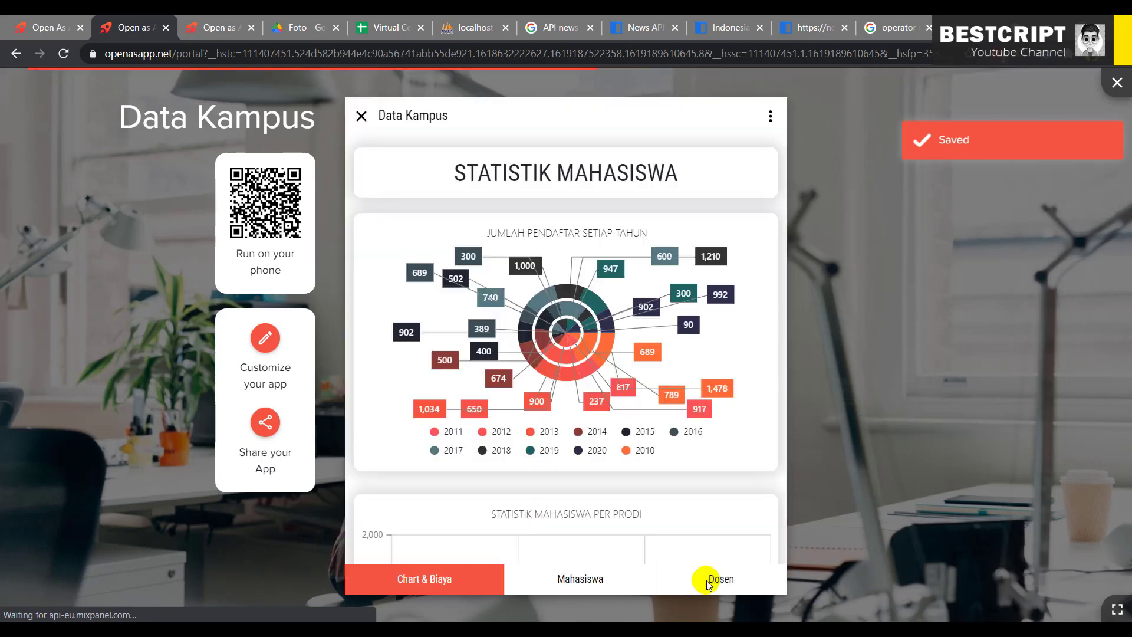
# Show the Dosen page in the preview and open the first lecturer's details.
pyautogui.click(706, 580)
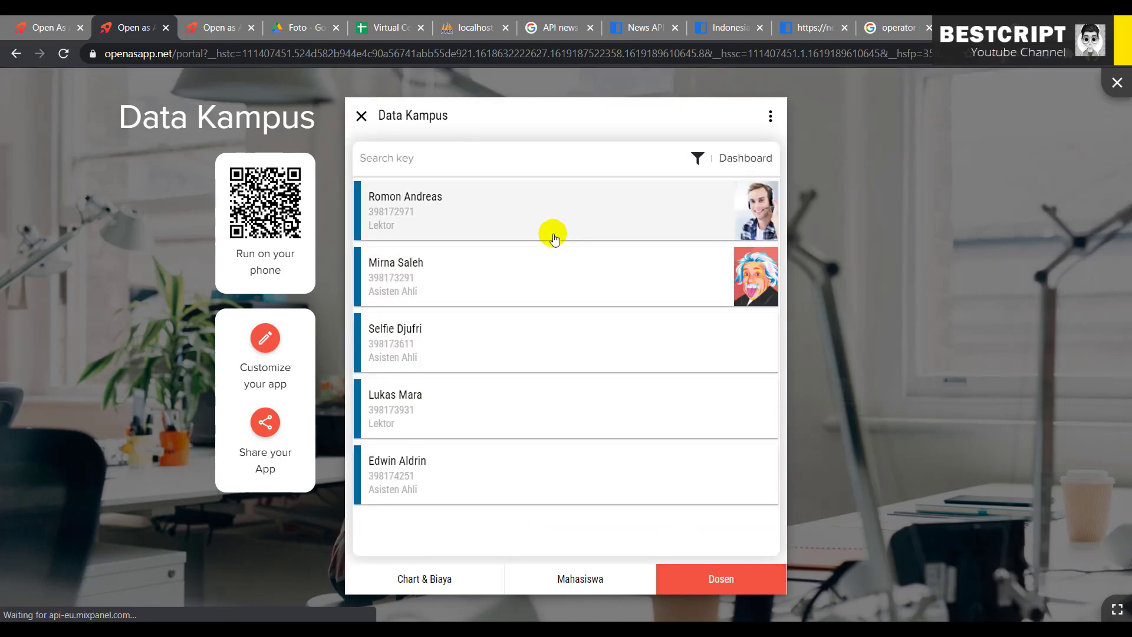
pyautogui.click(513, 230)
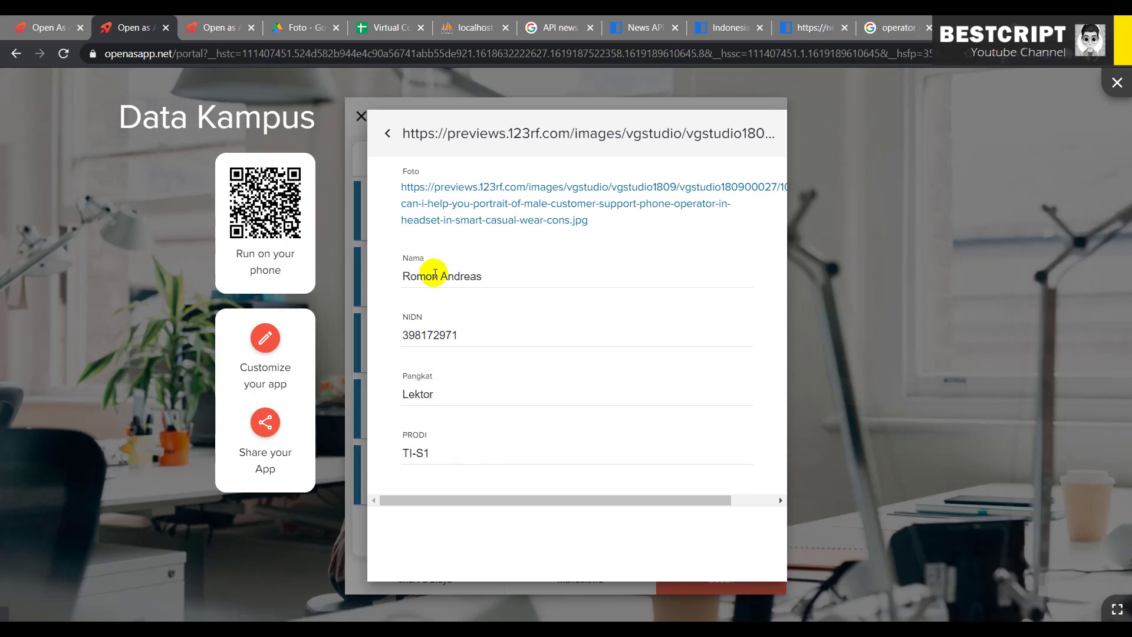
# Leave the first lecturer's details, view the second lecturer's details in the preview, and return to the Dosen list.
pyautogui.click(390, 135)
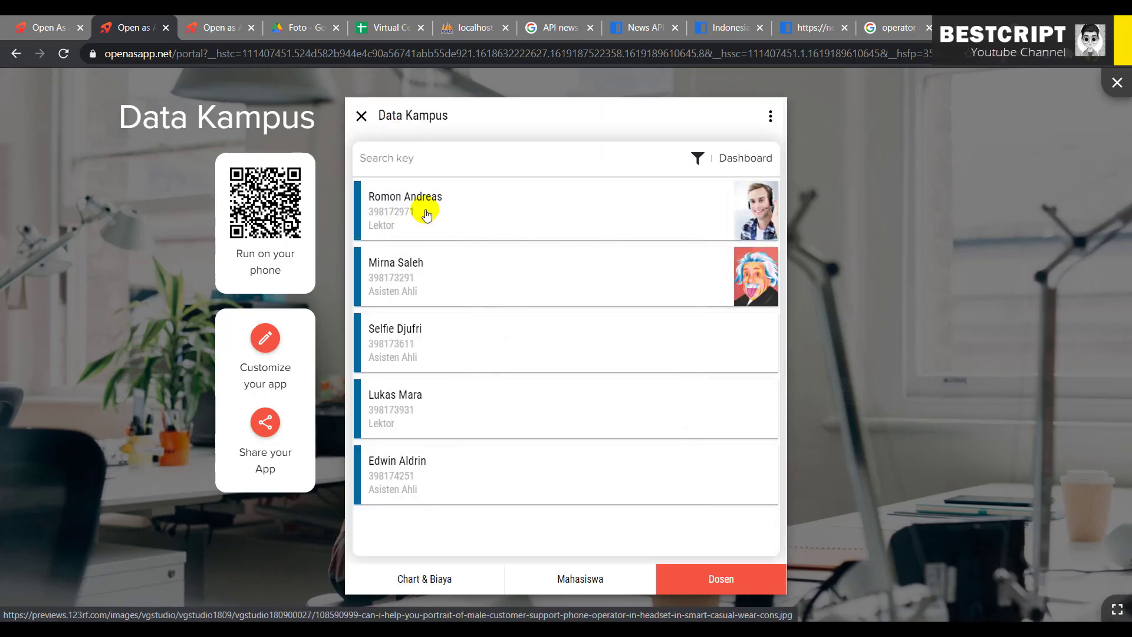
pyautogui.click(424, 292)
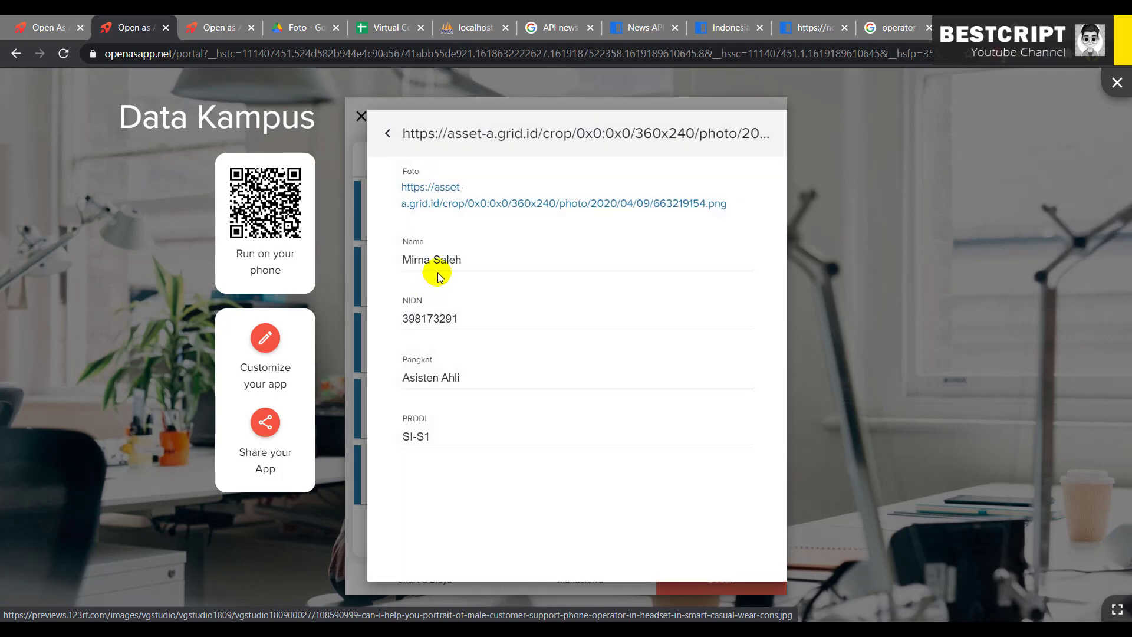
pyautogui.click(389, 137)
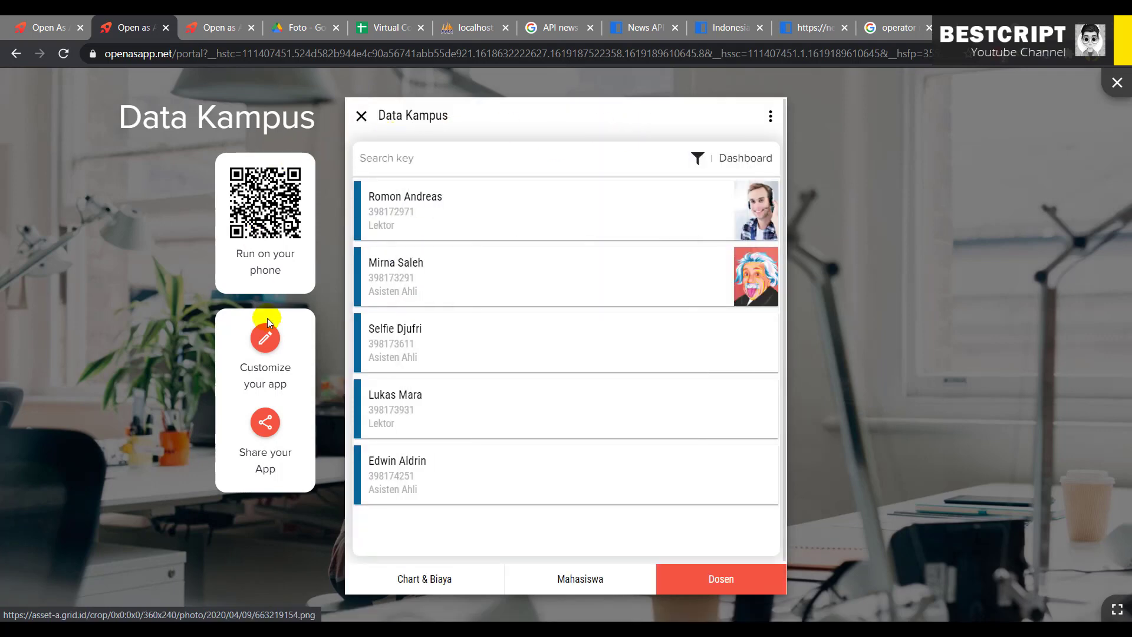
# Return to customizing the app and open the properties of the list on the Dosen page.
pyautogui.click(266, 338)
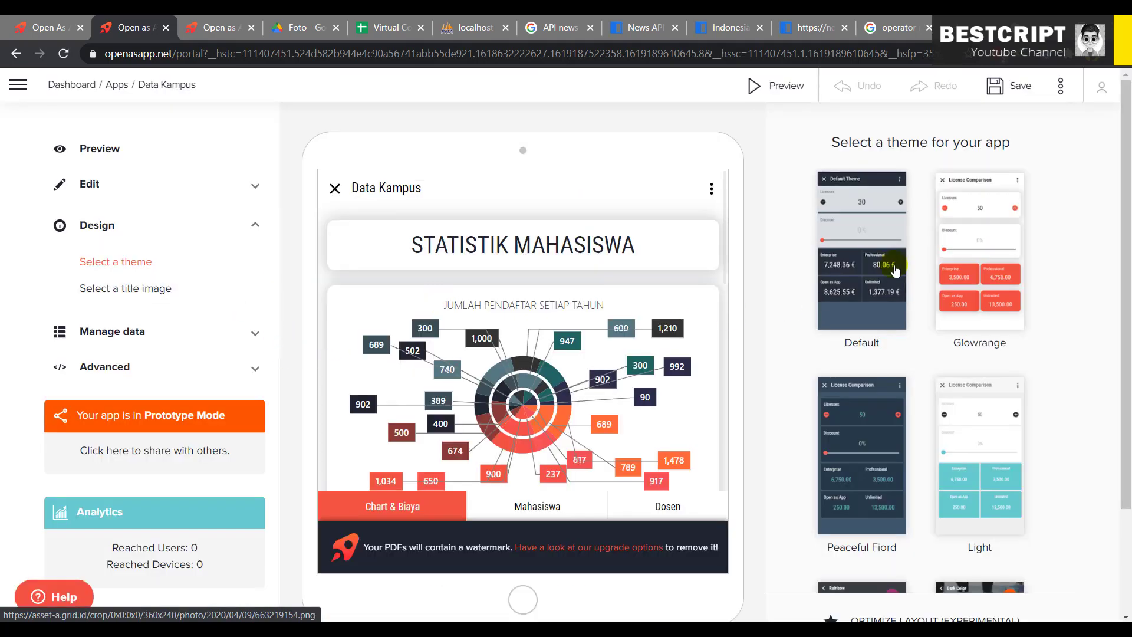
pyautogui.scroll(-1, 637, 460)
pyautogui.scroll(-3, 637, 460)
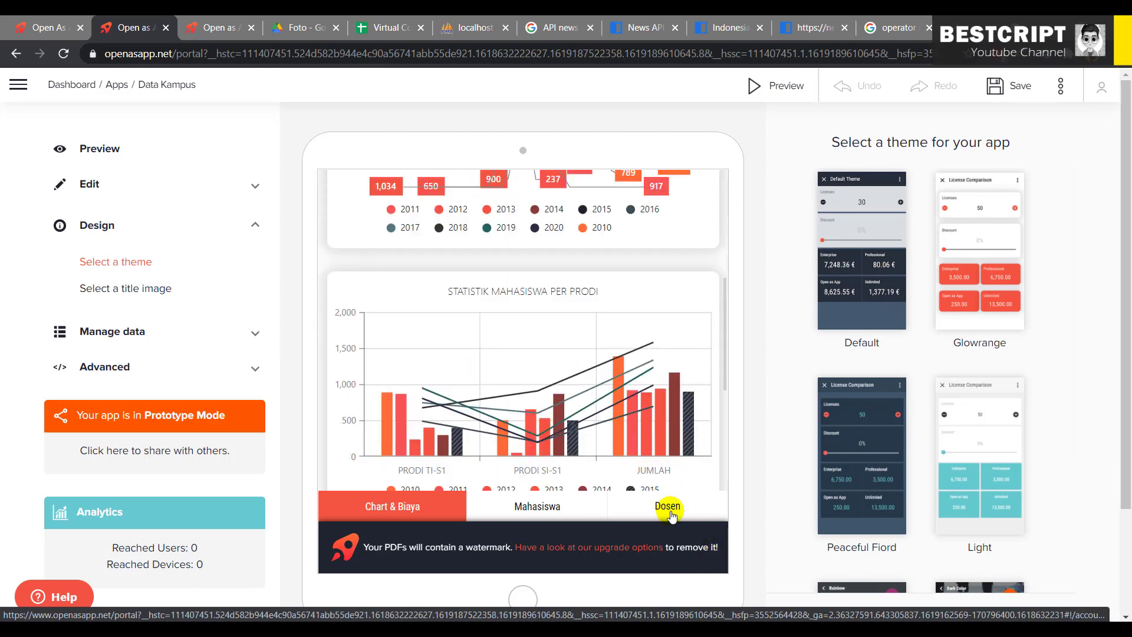
pyautogui.click(669, 505)
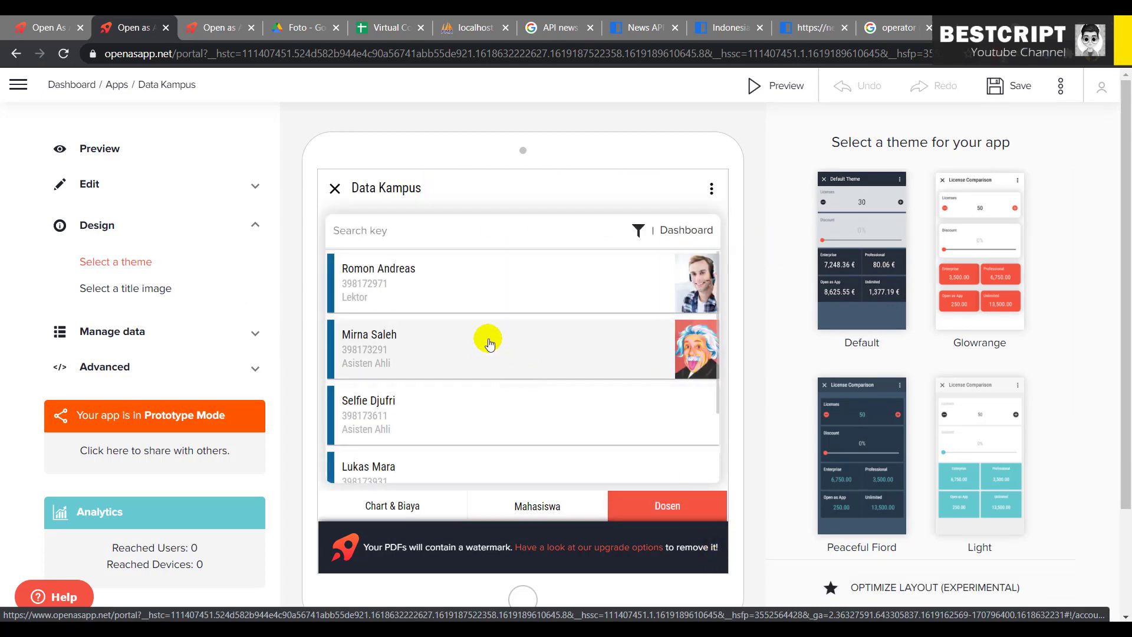
pyautogui.scroll(-2, 496, 423)
pyautogui.scroll(2, 494, 420)
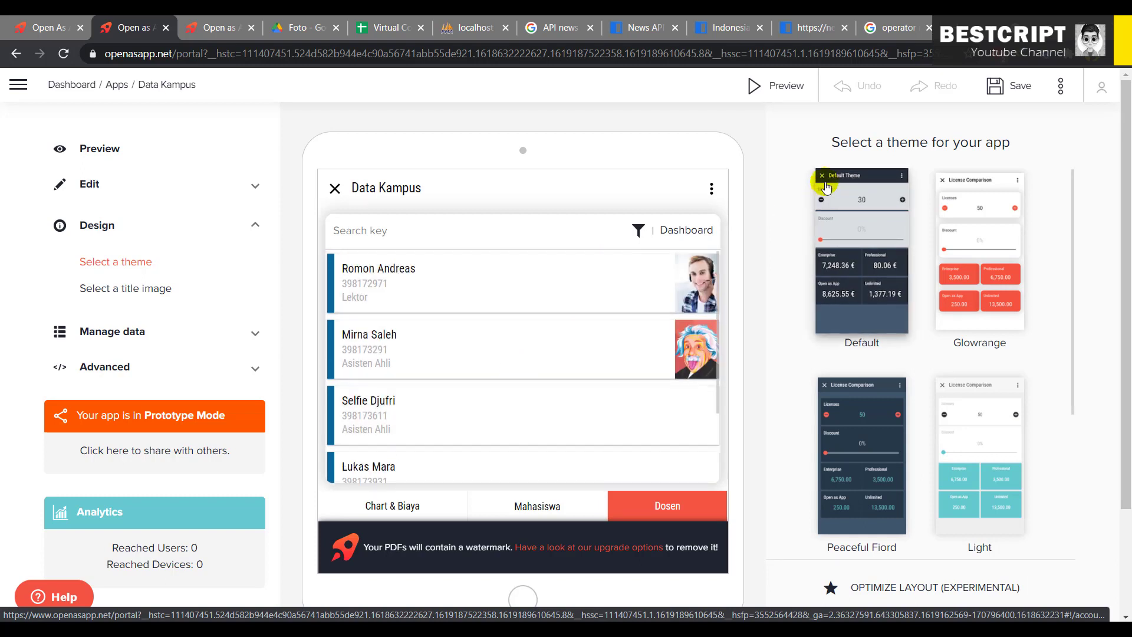
pyautogui.click(94, 151)
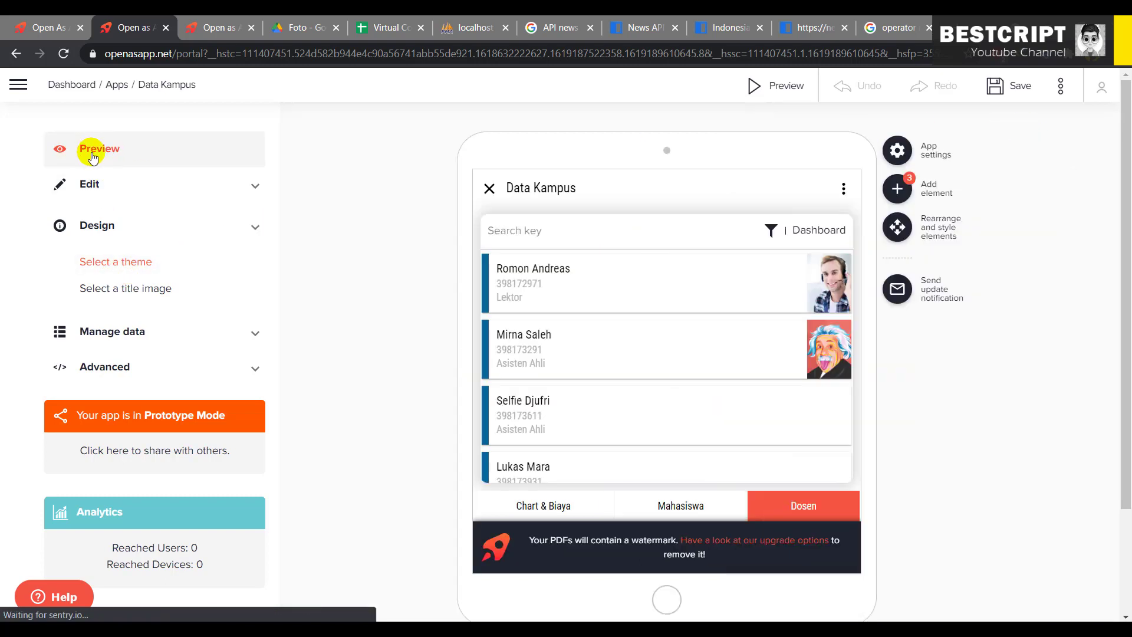
pyautogui.moveTo(689, 300)
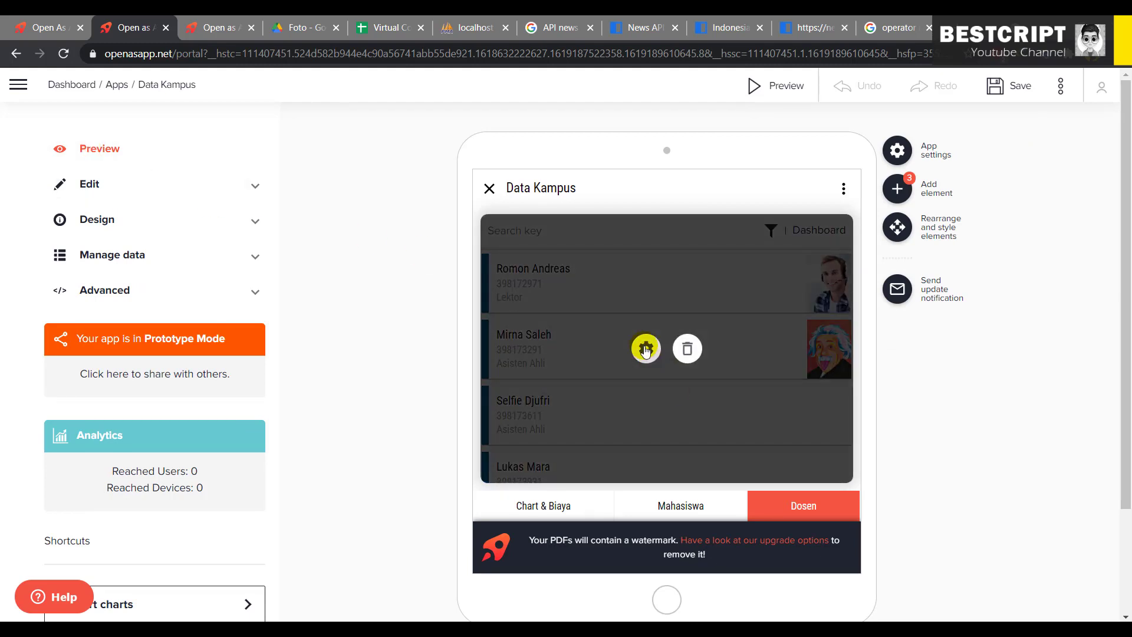
pyautogui.click(646, 349)
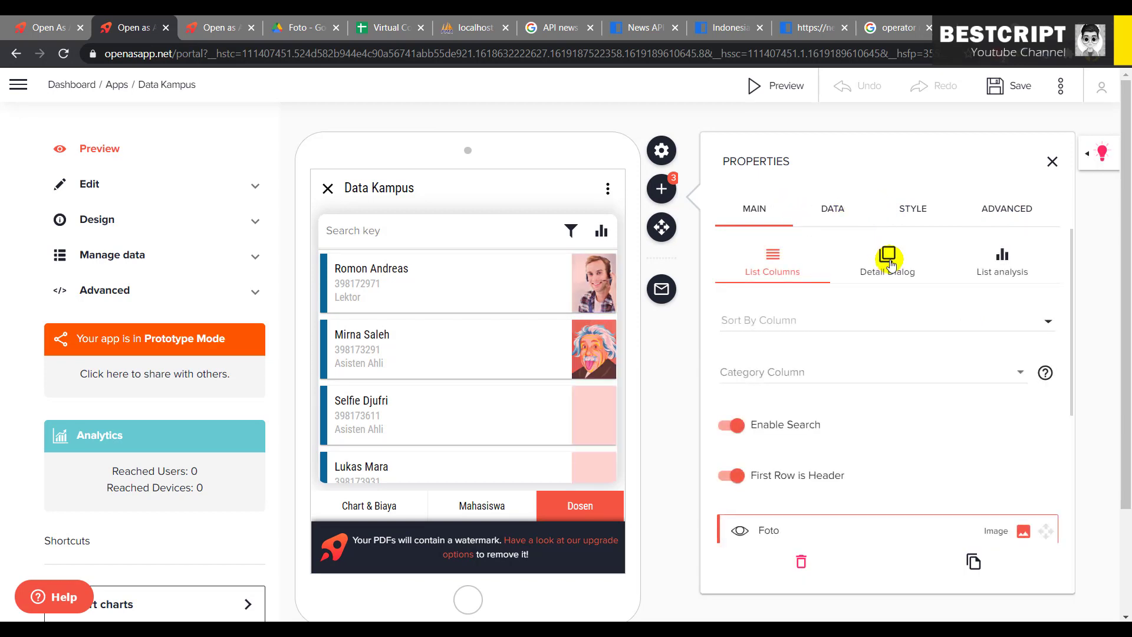
# Set the Foto field's type to Image in the Dosen list's detail dialog and check a lecturer's details.
pyautogui.click(889, 260)
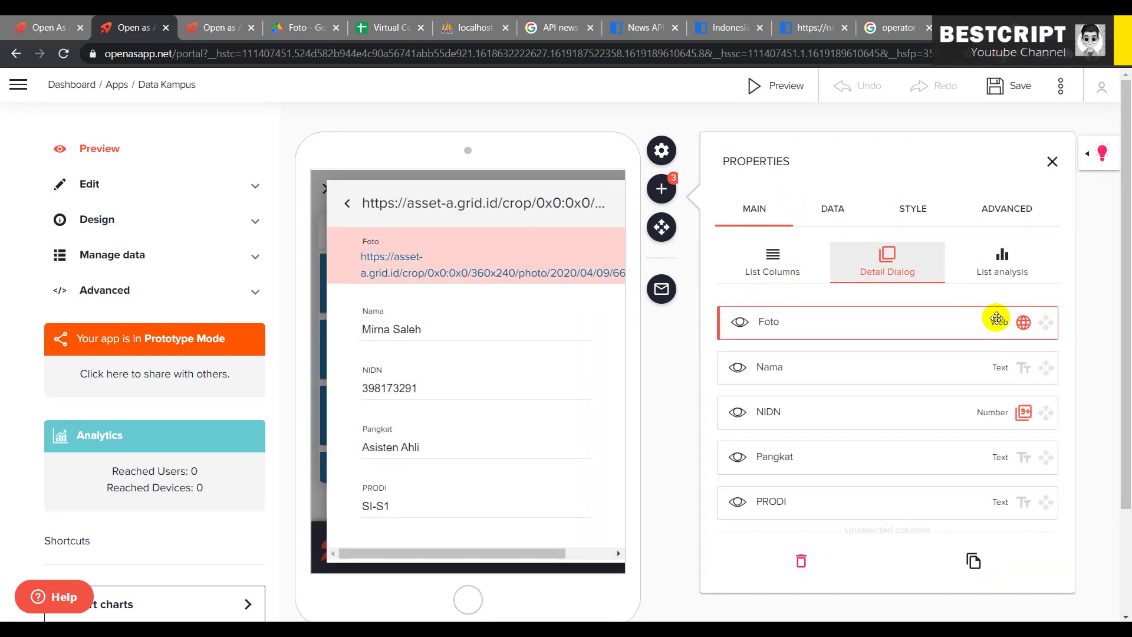
pyautogui.click(1024, 324)
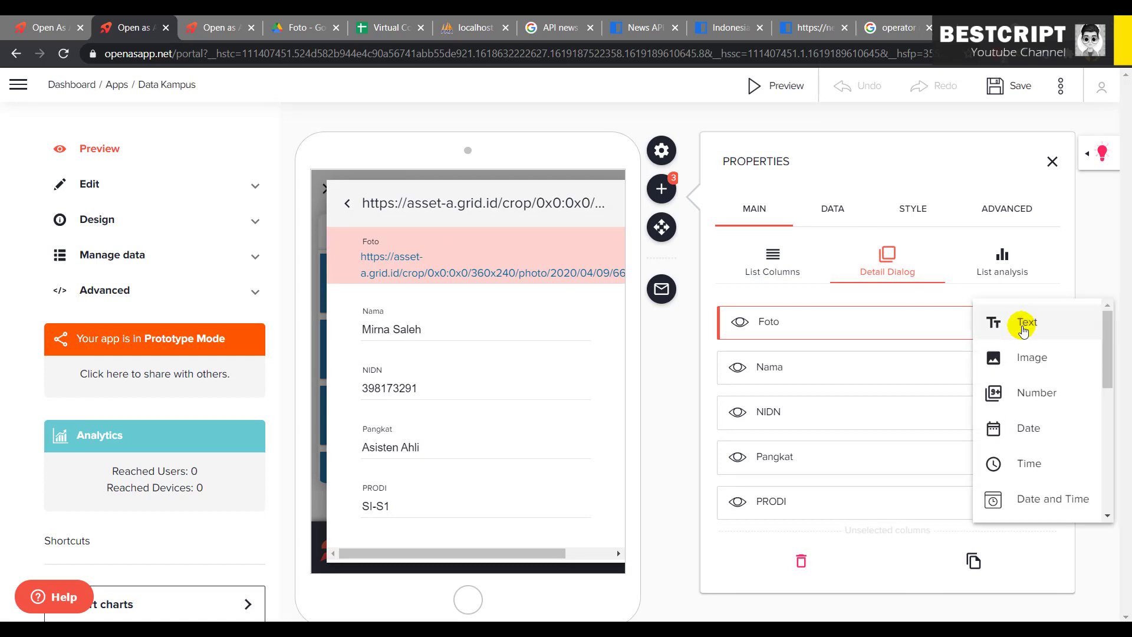
pyautogui.click(1025, 357)
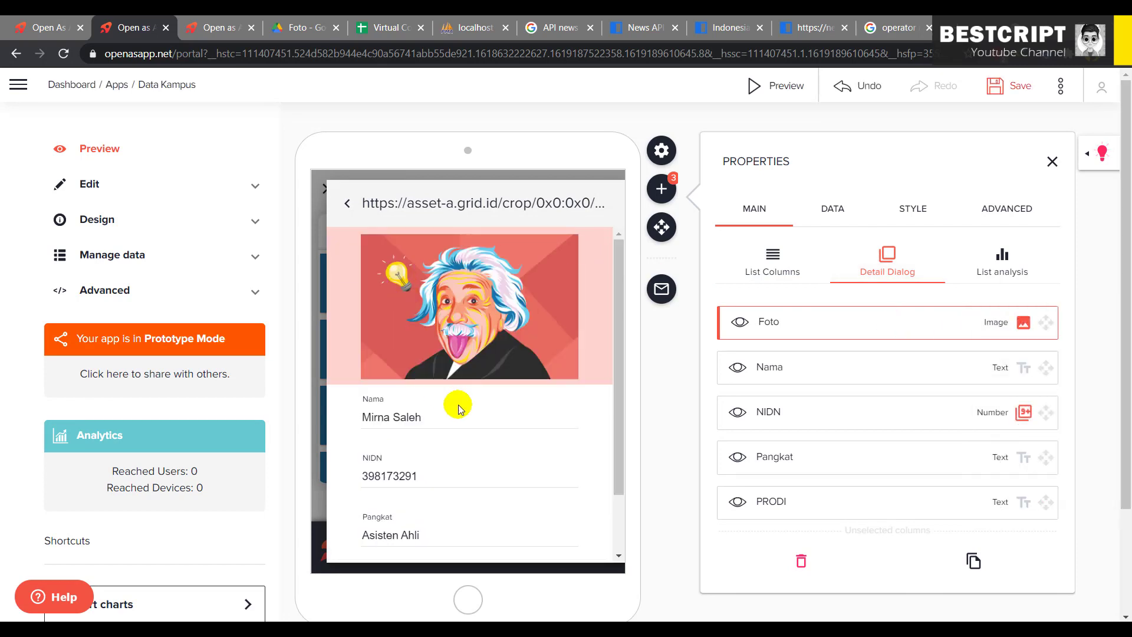
pyautogui.scroll(-2, 459, 405)
pyautogui.scroll(2, 413, 245)
pyautogui.scroll(-2, 429, 452)
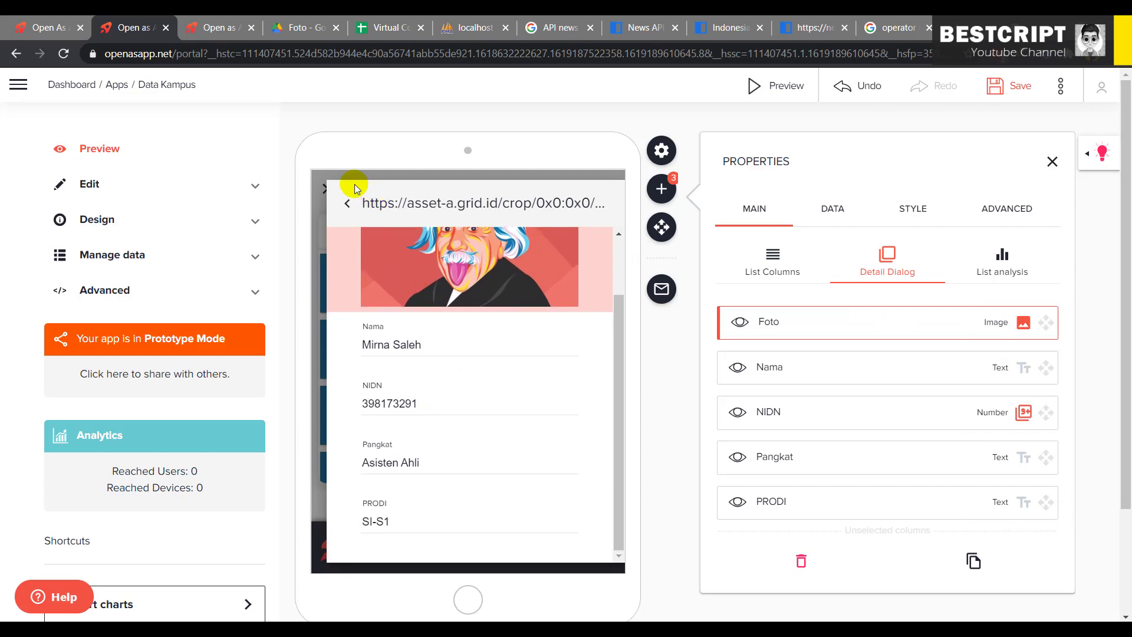
# Close the lecturer's detail view and save the app.
pyautogui.click(345, 211)
pyautogui.scroll(-2, 651, 299)
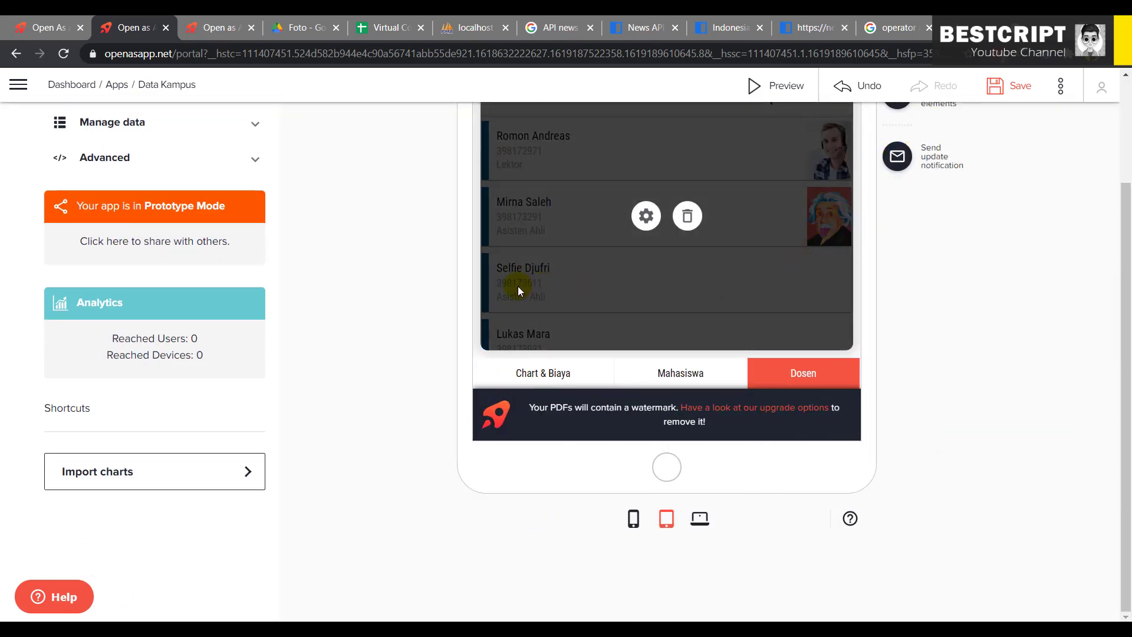
pyautogui.scroll(2, 517, 285)
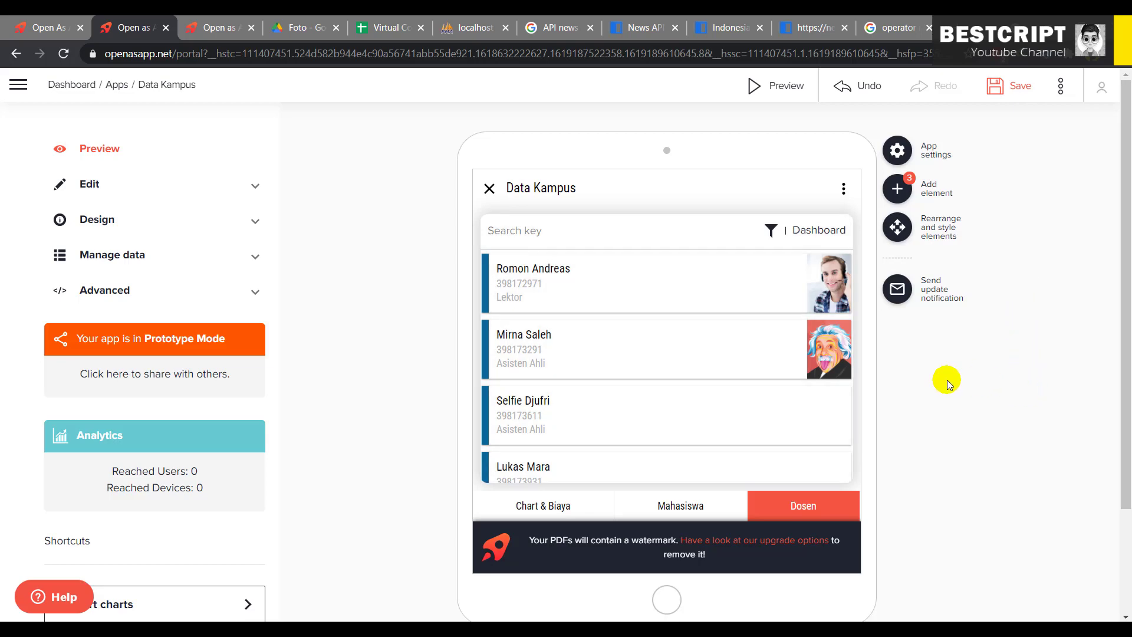
pyautogui.click(1015, 83)
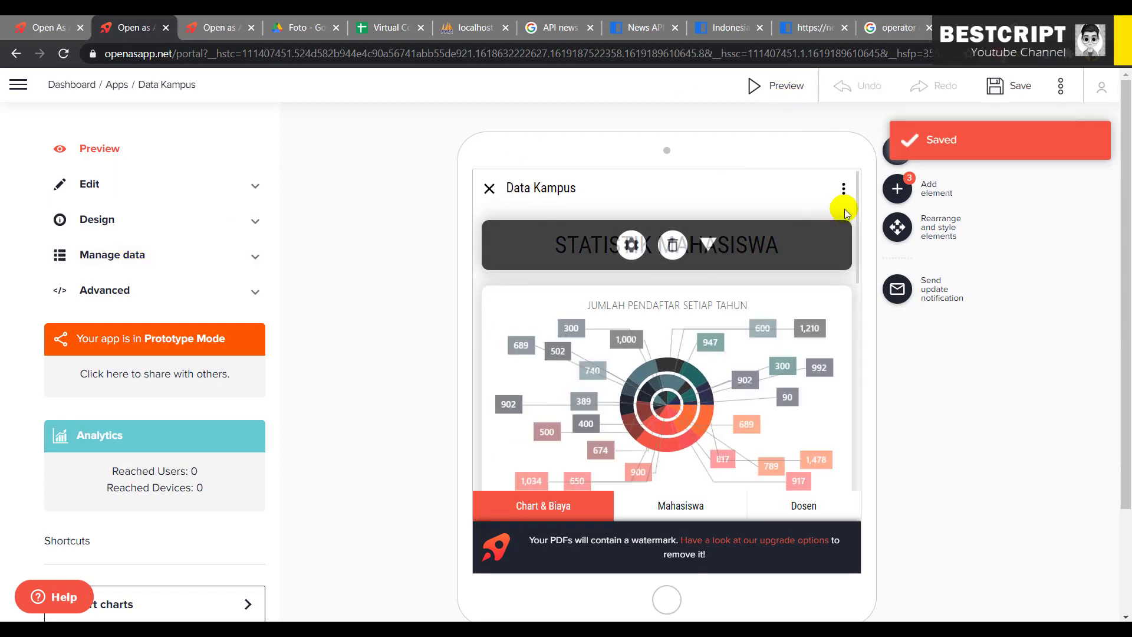
# Open the app's data source update page and examine the Statistik sheet down to its cost rows.
pyautogui.click(112, 257)
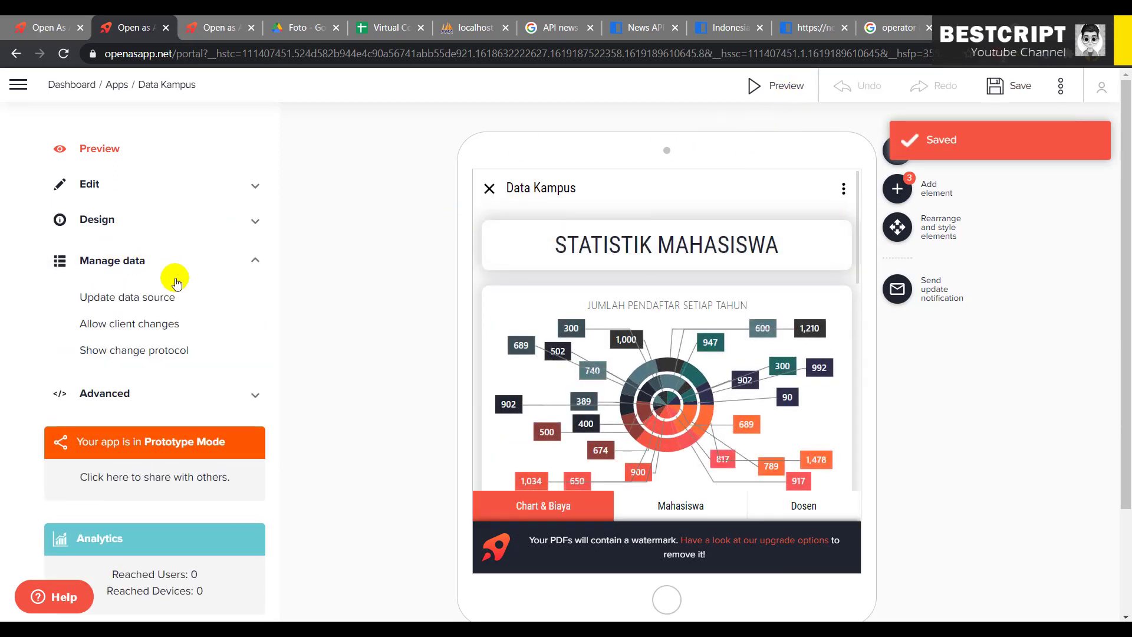
pyautogui.click(121, 296)
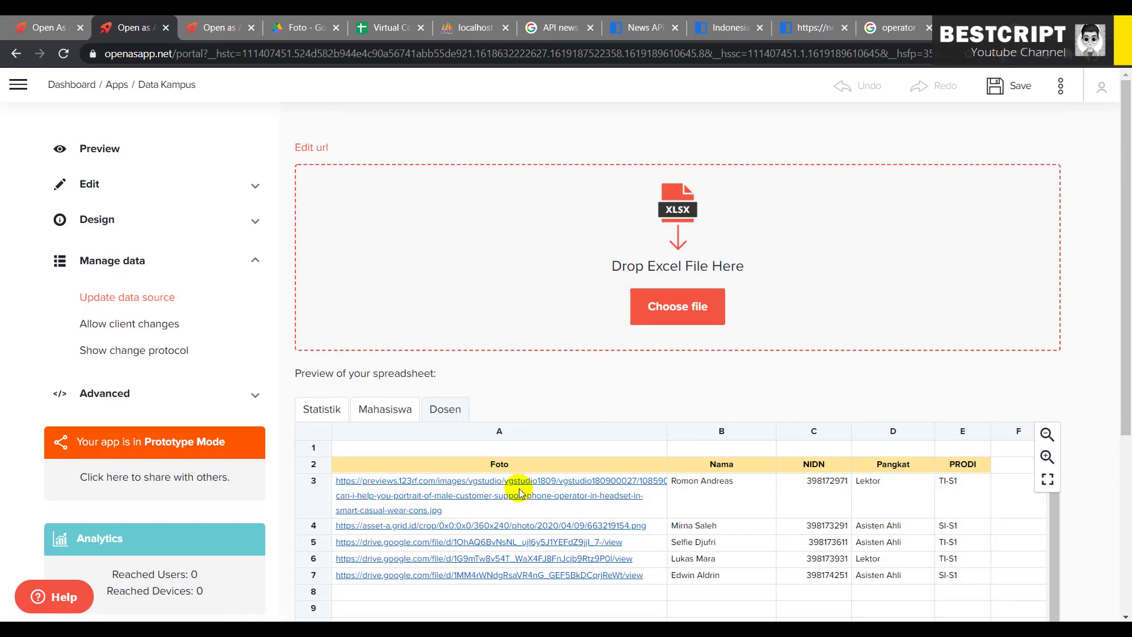
pyautogui.click(328, 412)
pyautogui.scroll(-5, 514, 437)
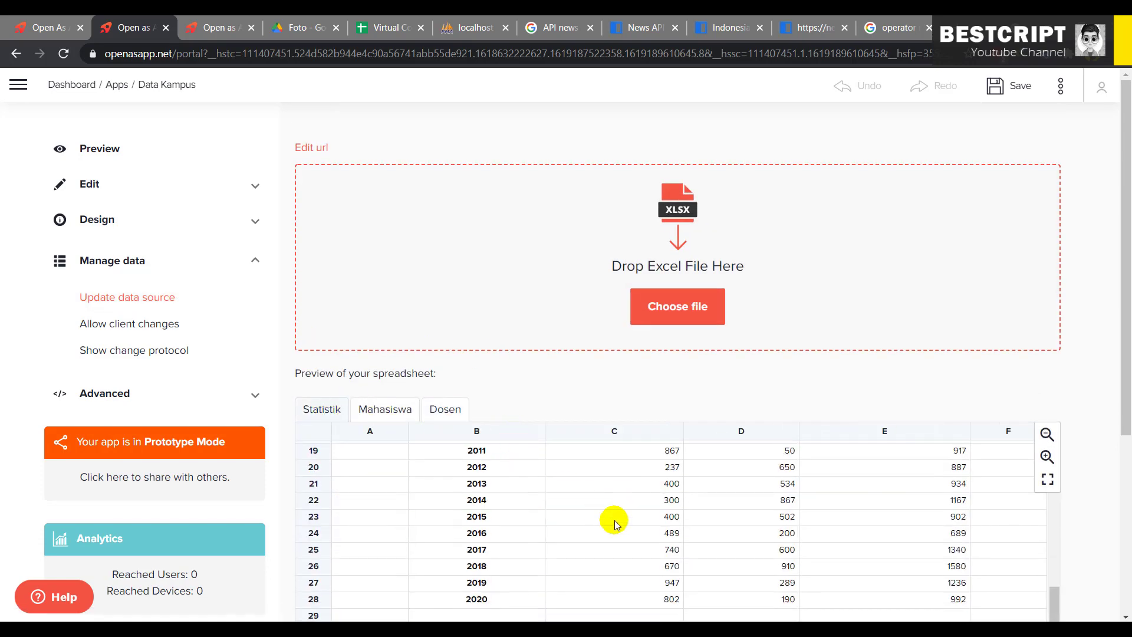
pyautogui.scroll(-5, 661, 433)
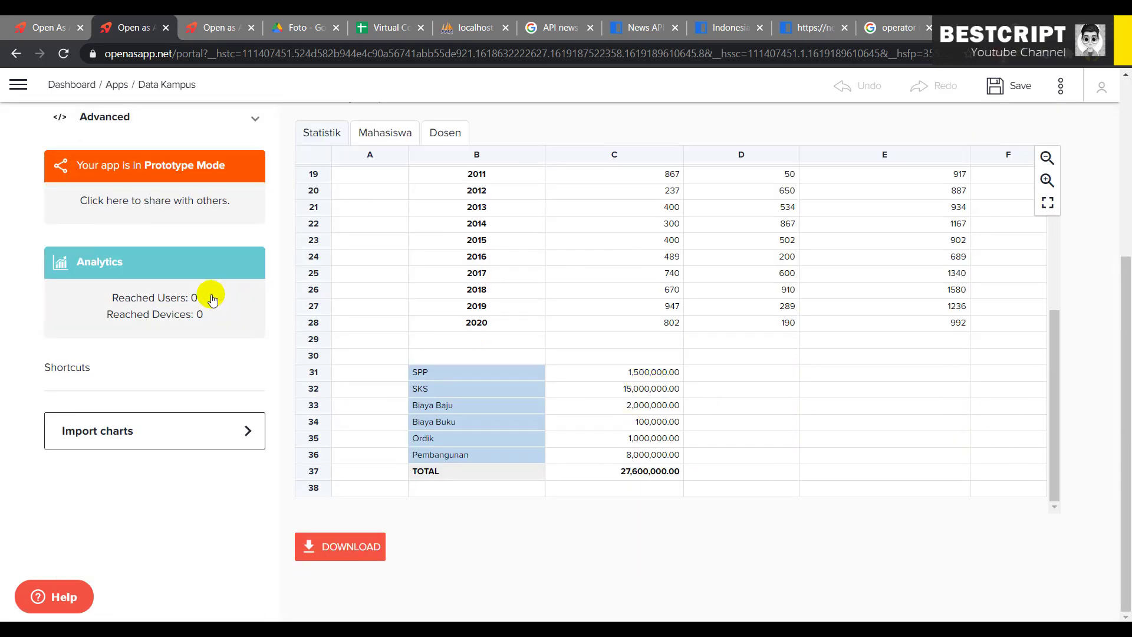
pyautogui.scroll(1, 153, 229)
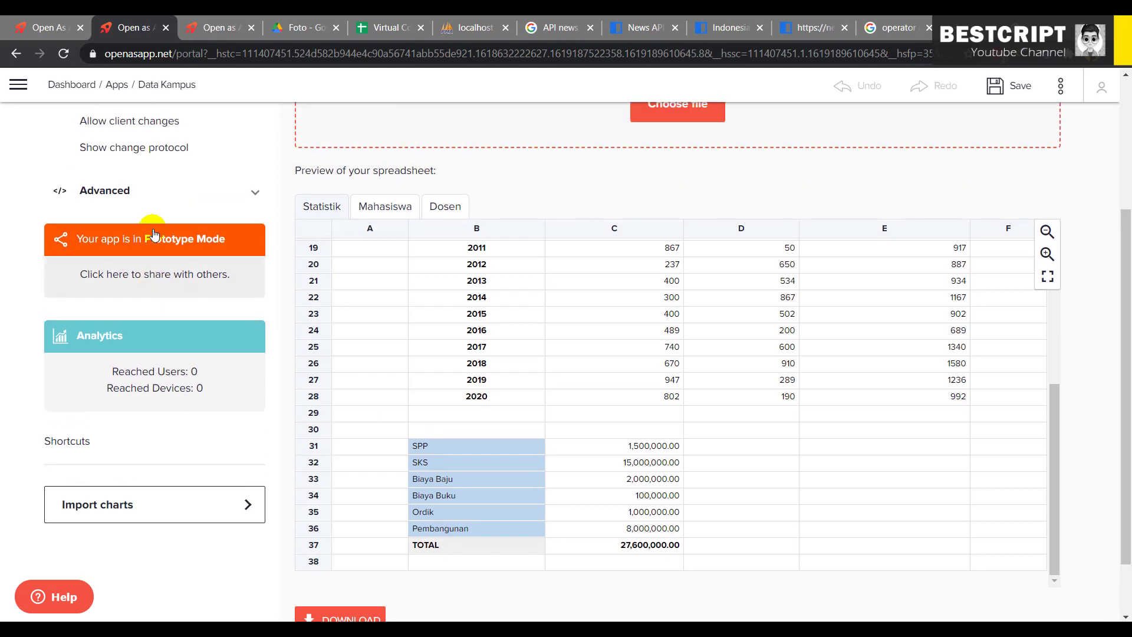
pyautogui.scroll(3, 152, 230)
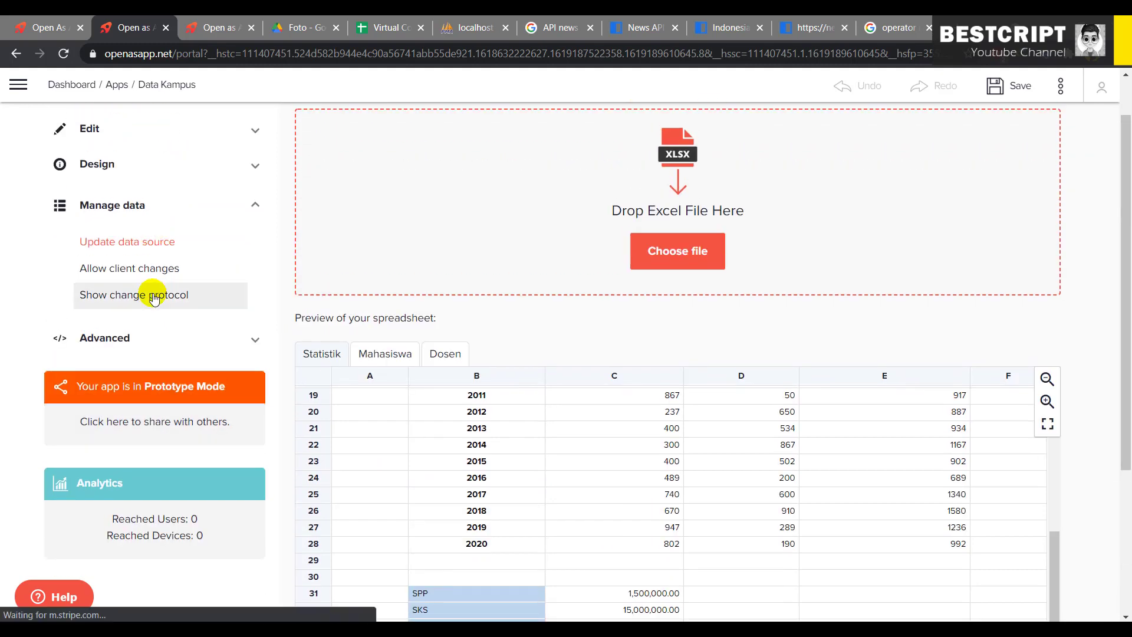
# Examine the change protocol for both of the app's lists.
pyautogui.click(155, 293)
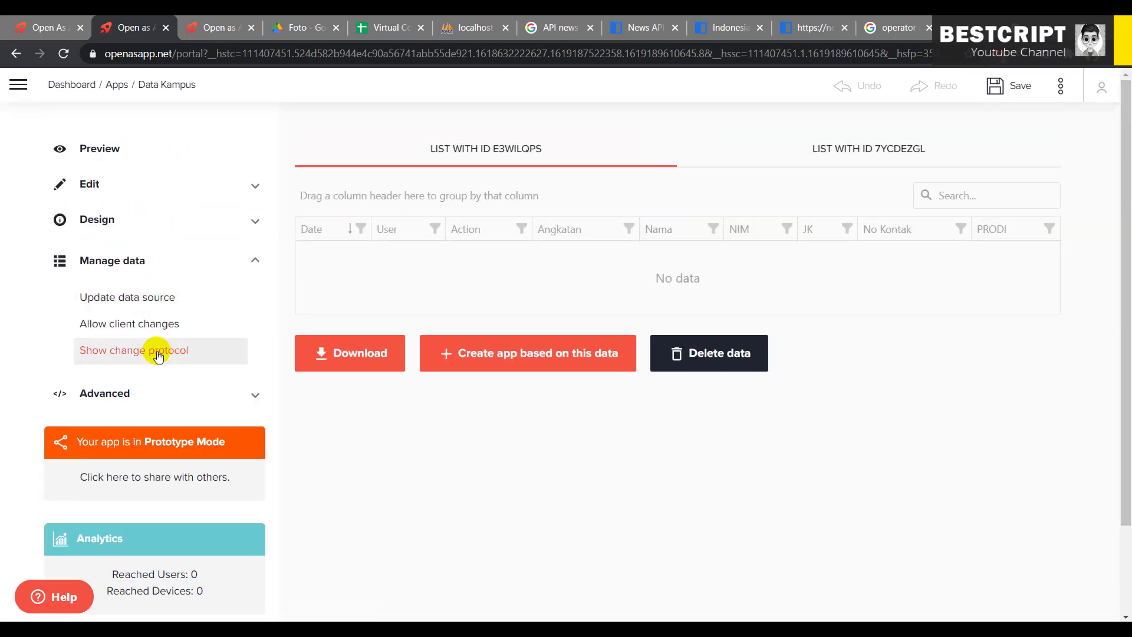
pyautogui.click(879, 147)
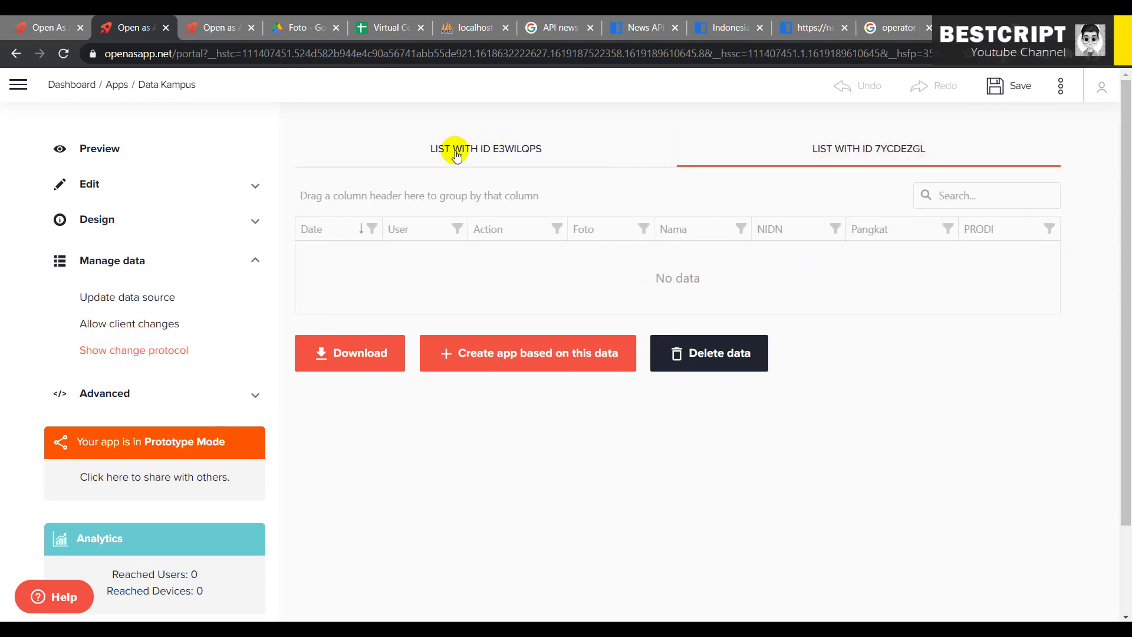
pyautogui.click(472, 145)
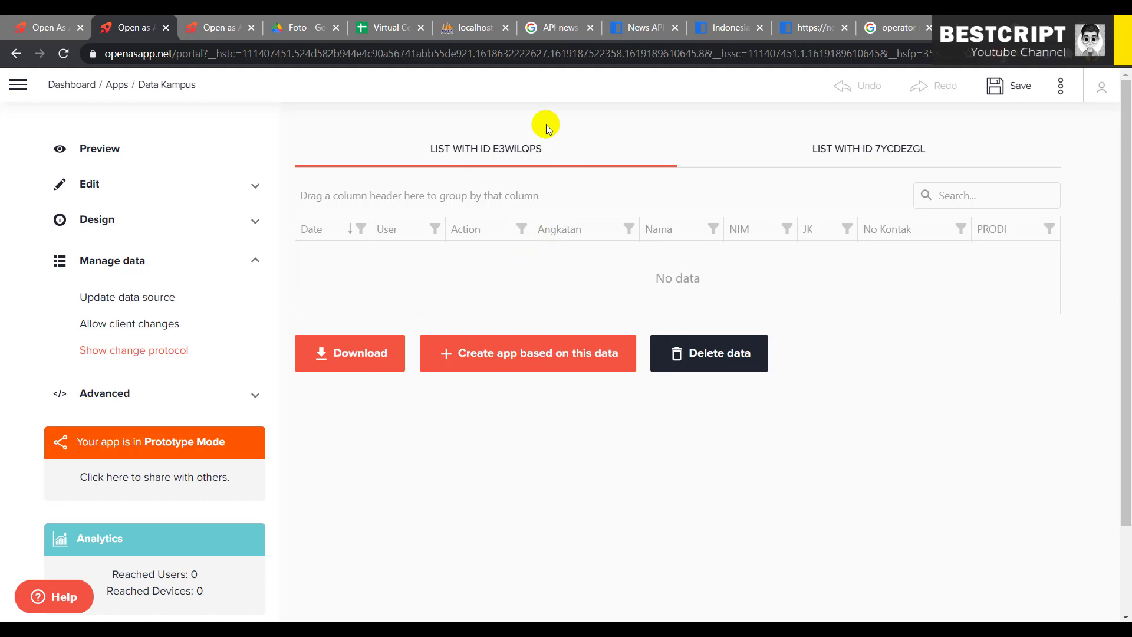
# Leave the change protocol and return to the app's editing preview on the Chart & Biaya page.
pyautogui.click(128, 271)
pyautogui.click(218, 157)
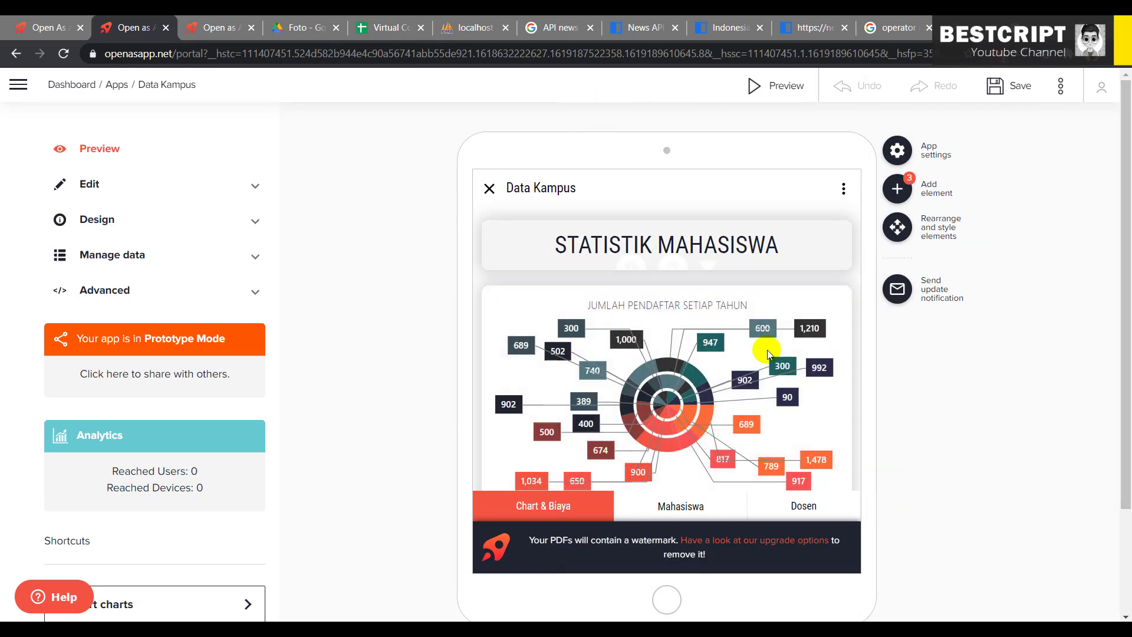
pyautogui.moveTo(760, 382)
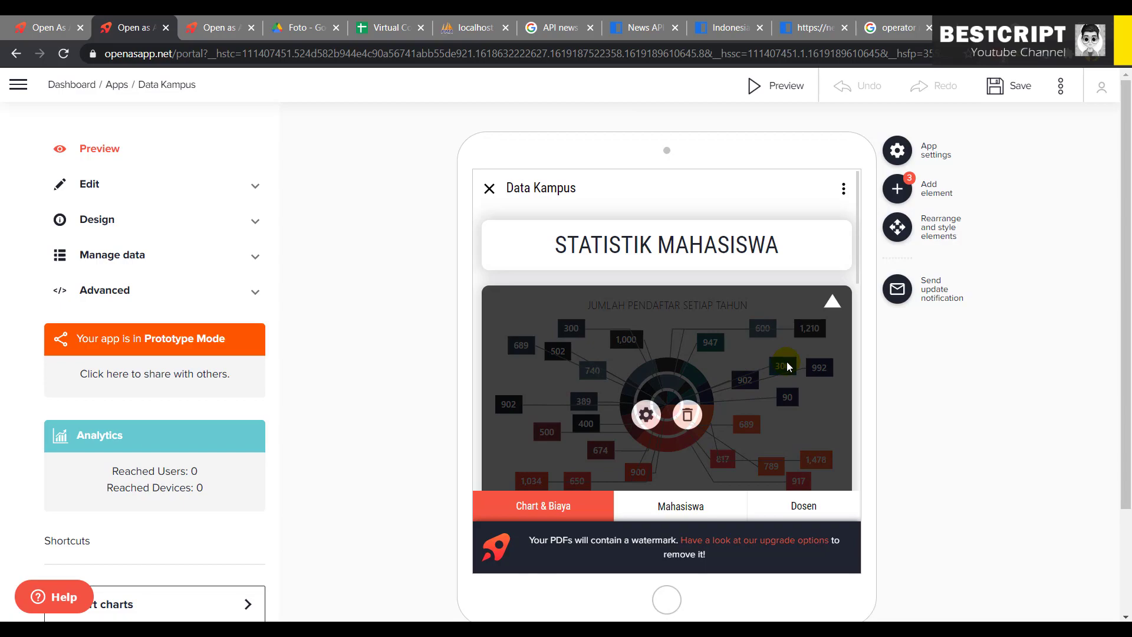